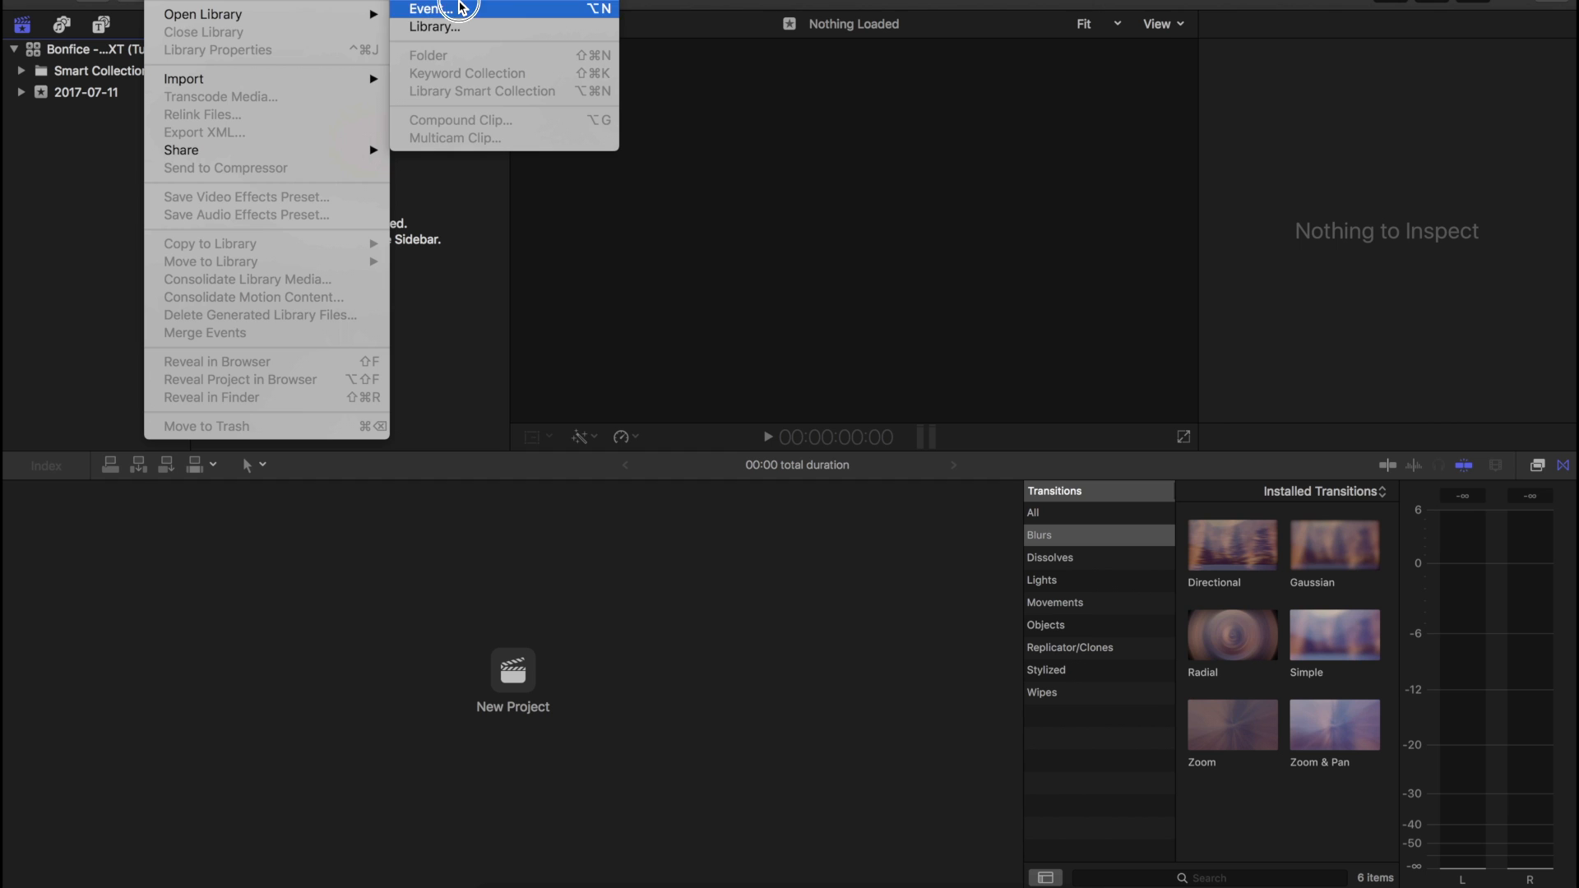
Step: Create an event named "Bonfice - TEXT TEXT (Tutorial)" in the library of the same name
text(Bonfice - TEXT TEXT (Tutorial))
click(1023, 118)
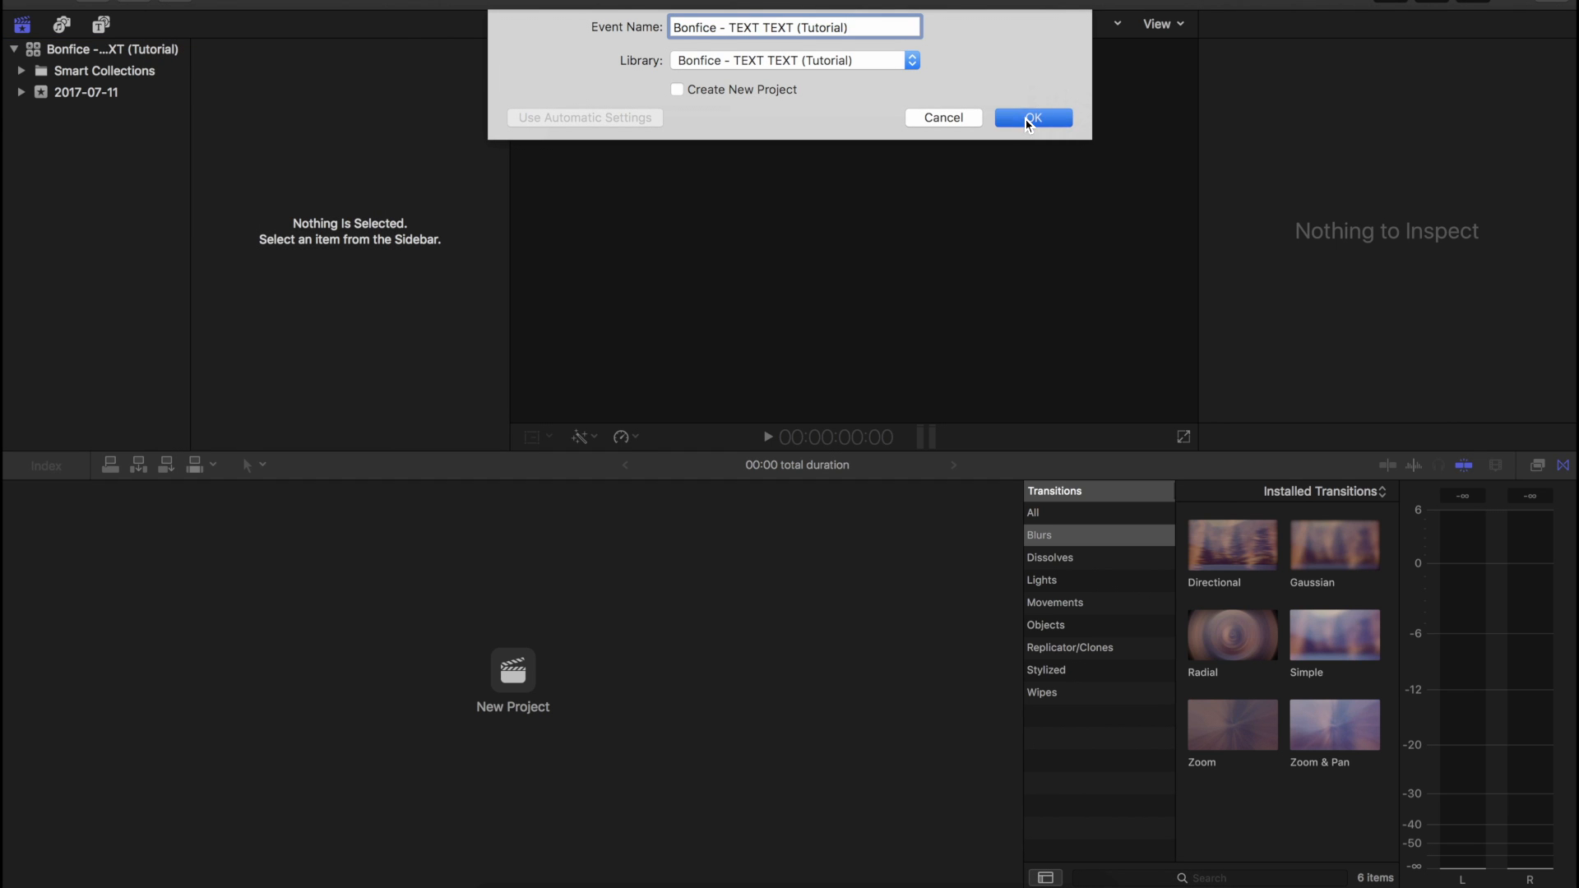
Step: Create a project named "Bonfice - TEXT TEXT (Tutorial)" in 4K, 3840x2160, 24p, with Apple ProRes 422 rendering
key(super+e)
text(Bonfice - TEXT TEXT (Tutorial))
click(748, 127)
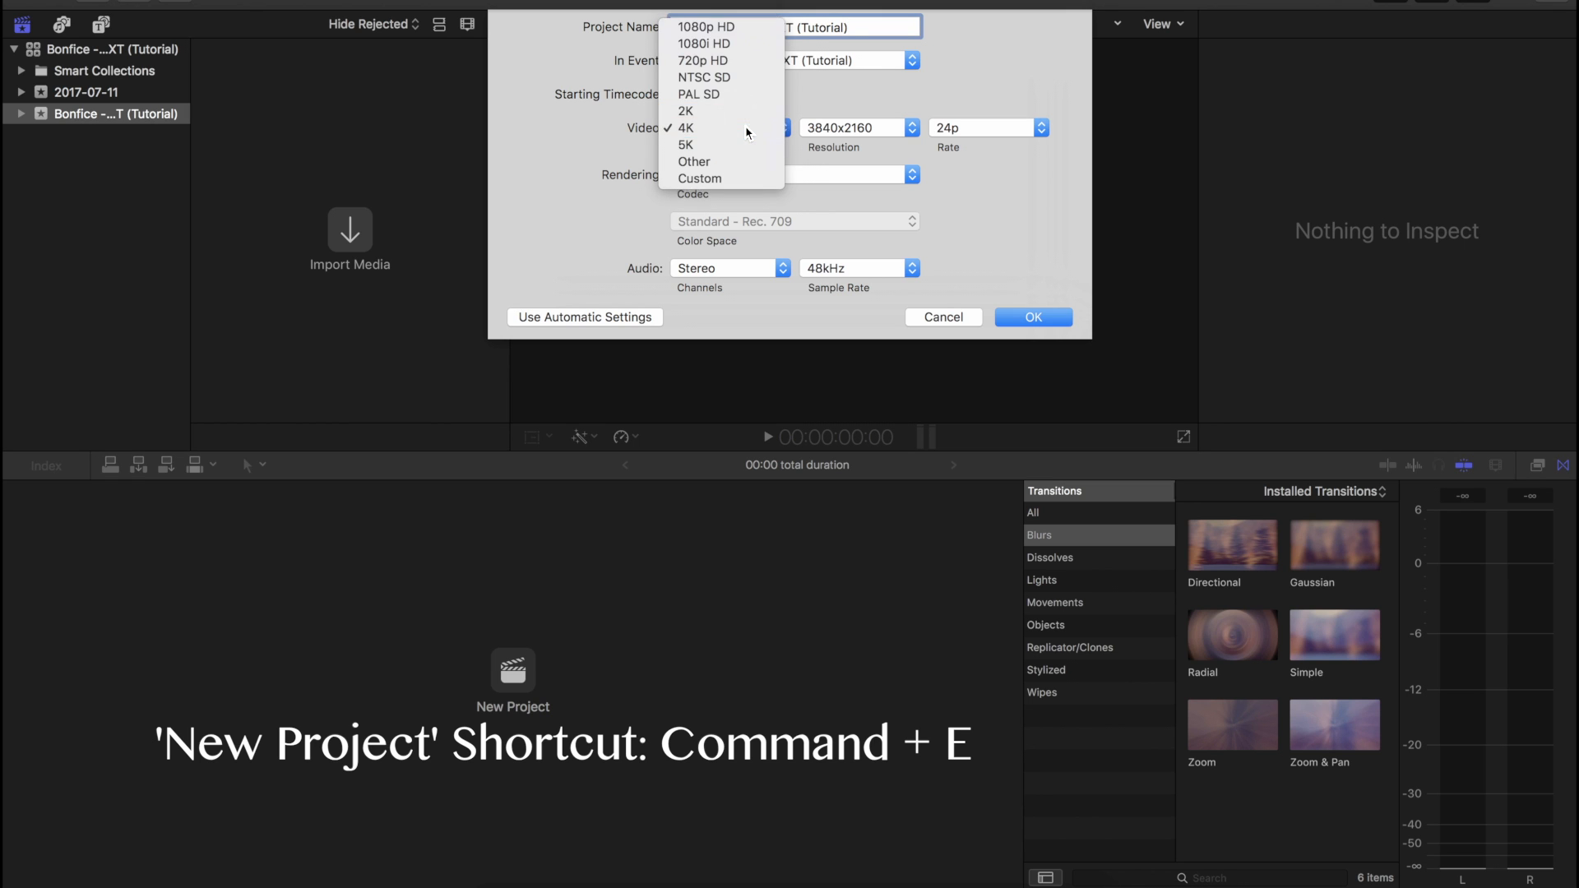
click(748, 129)
click(838, 128)
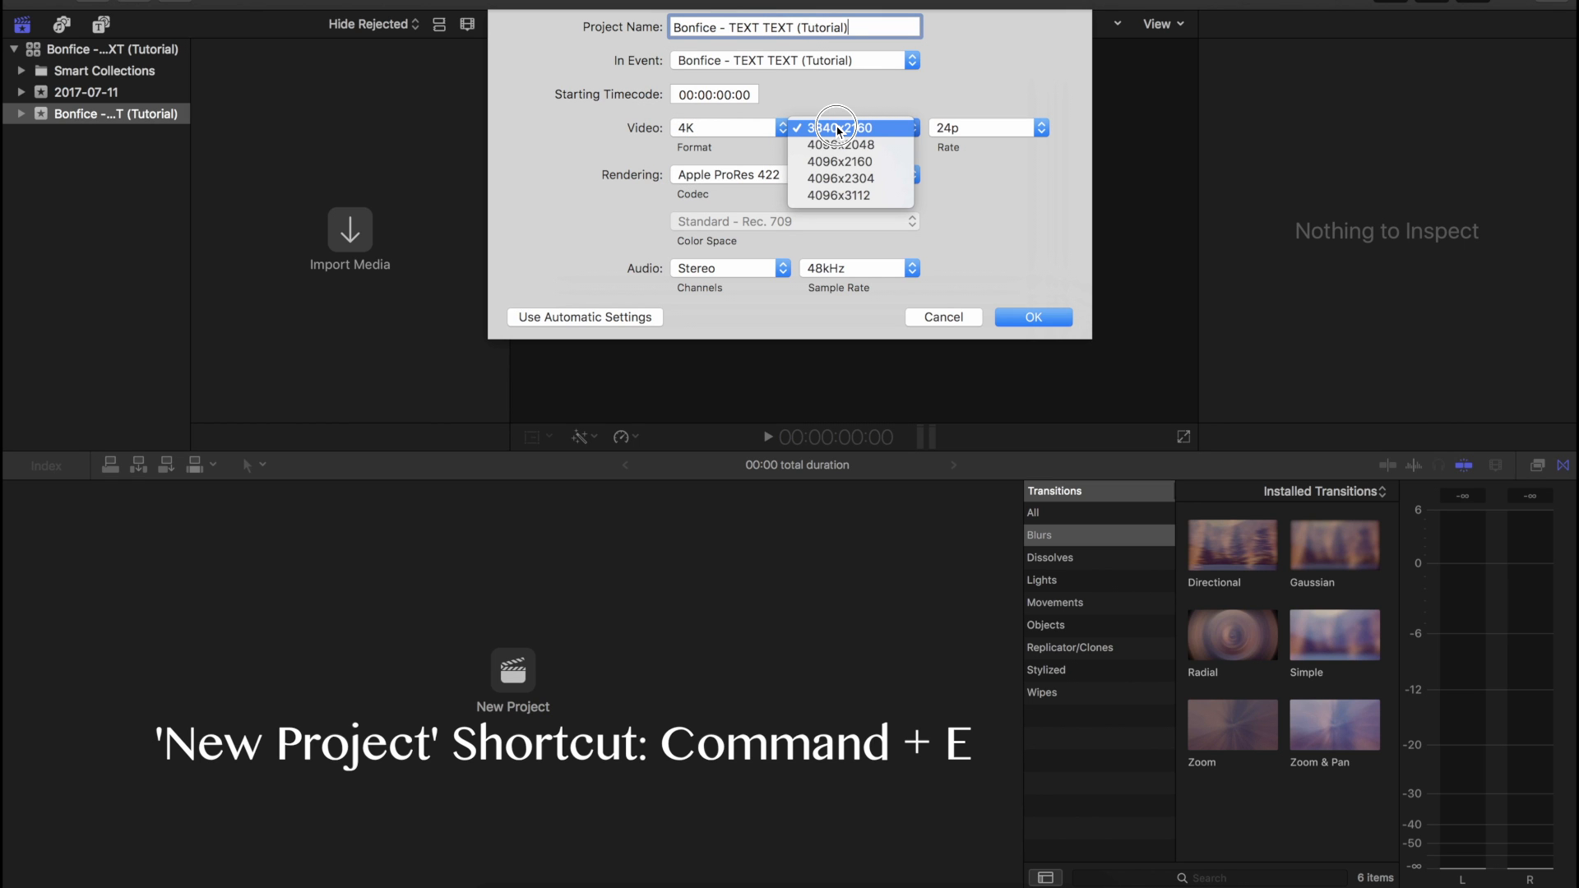
click(838, 129)
click(1035, 129)
click(1059, 292)
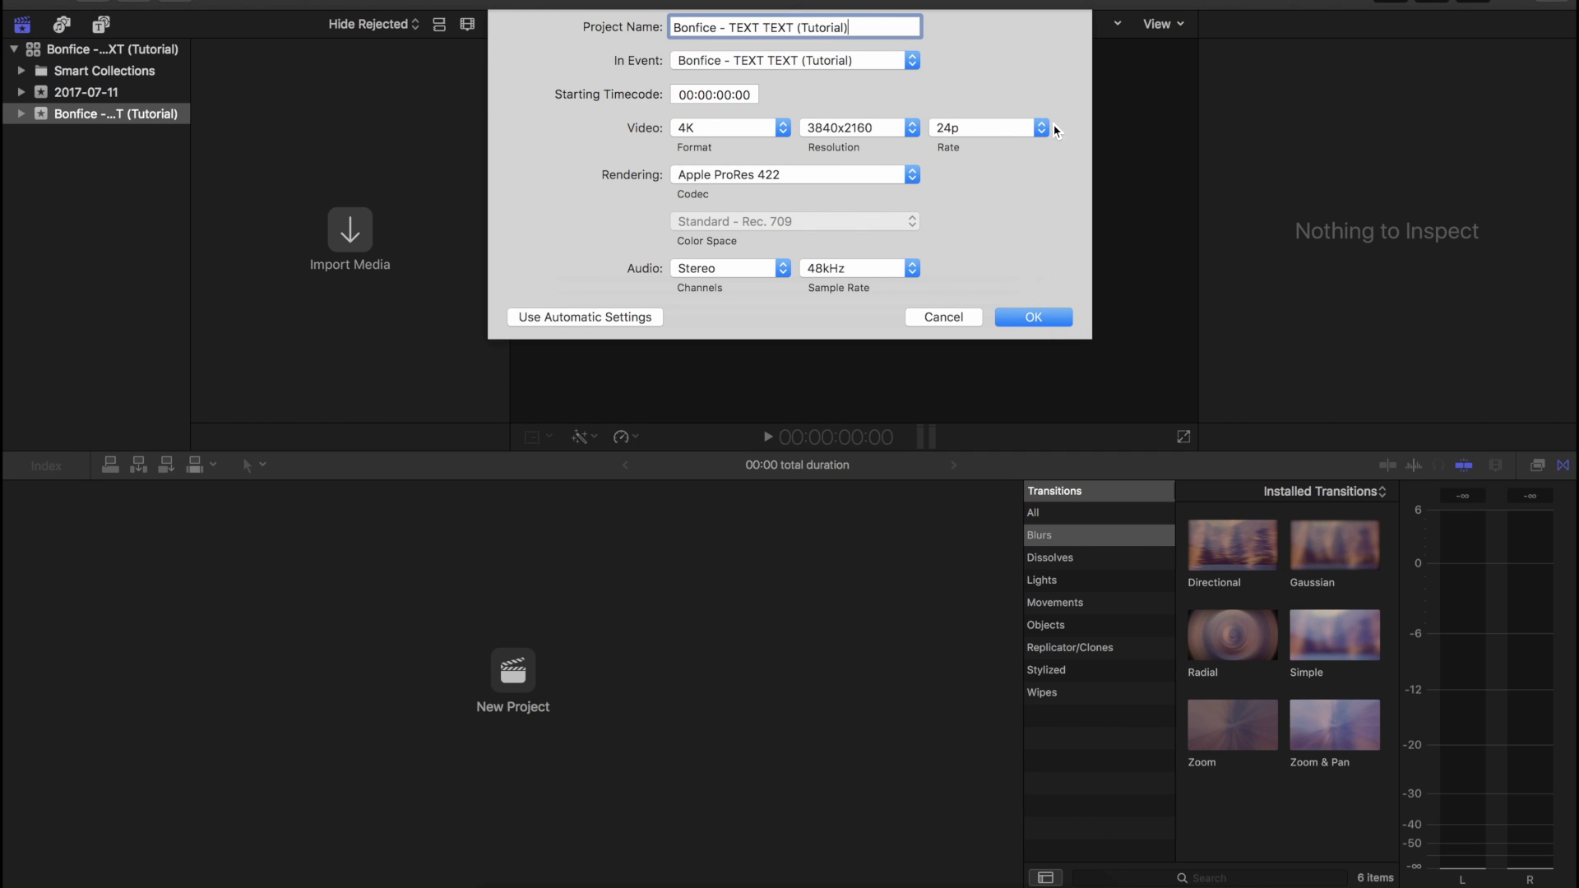
click(764, 179)
click(764, 174)
click(1014, 319)
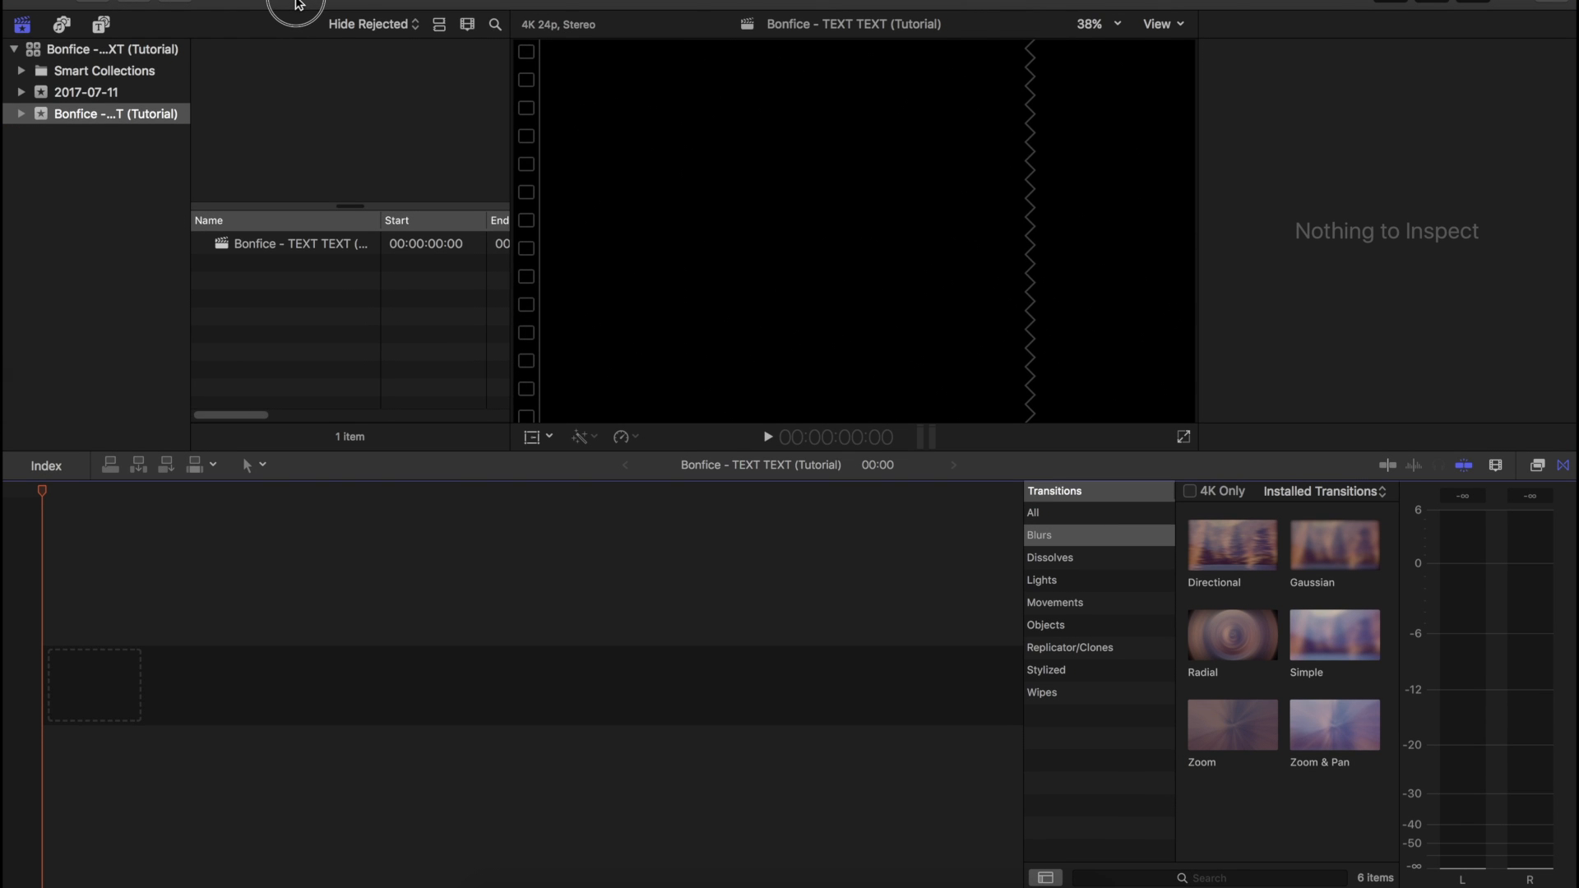
Step: Show the whole library's contents in the browser and display them as filmstrips instead of a list
click(61, 23)
click(73, 50)
click(23, 24)
click(102, 50)
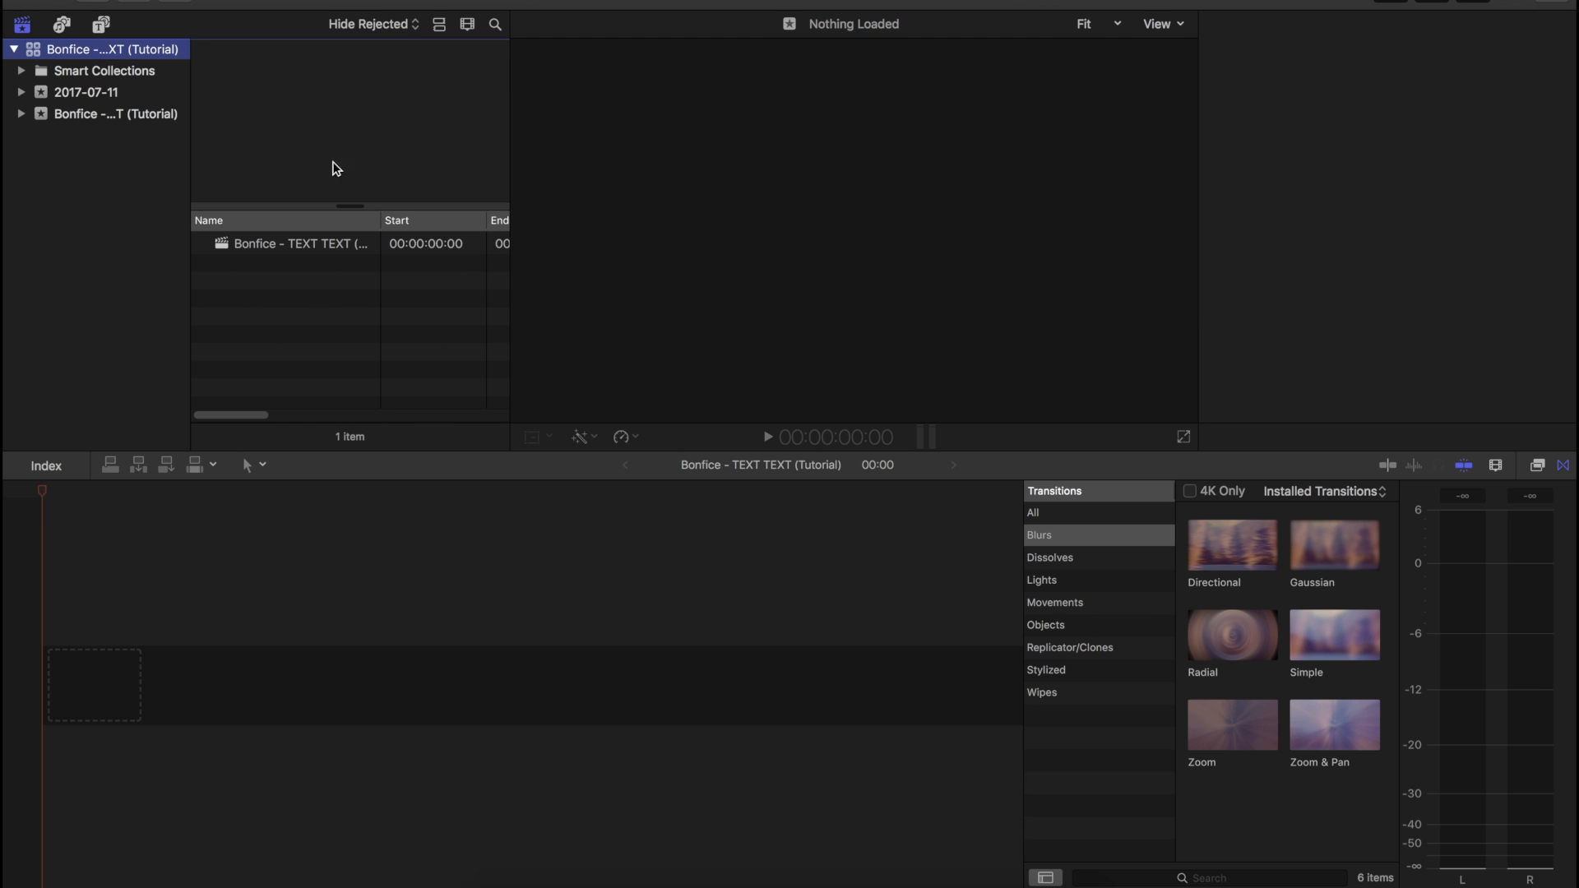
click(441, 26)
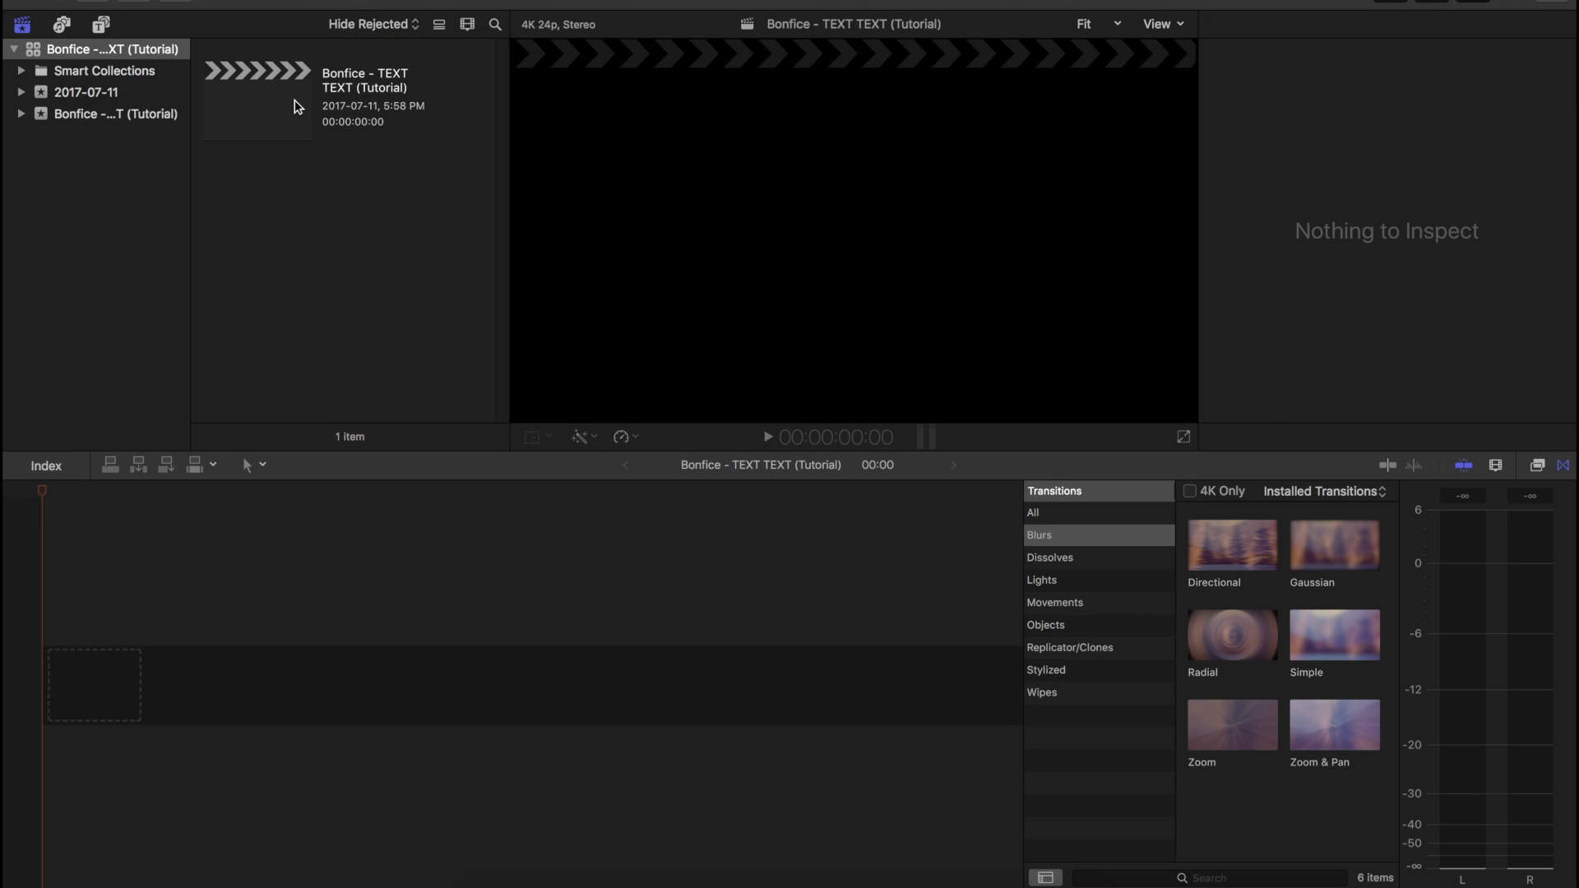
Step: Import all the MOV clips from P1230755 to P1230796 in the Finder folder into the Bonfice tutorial event
click(105, 117)
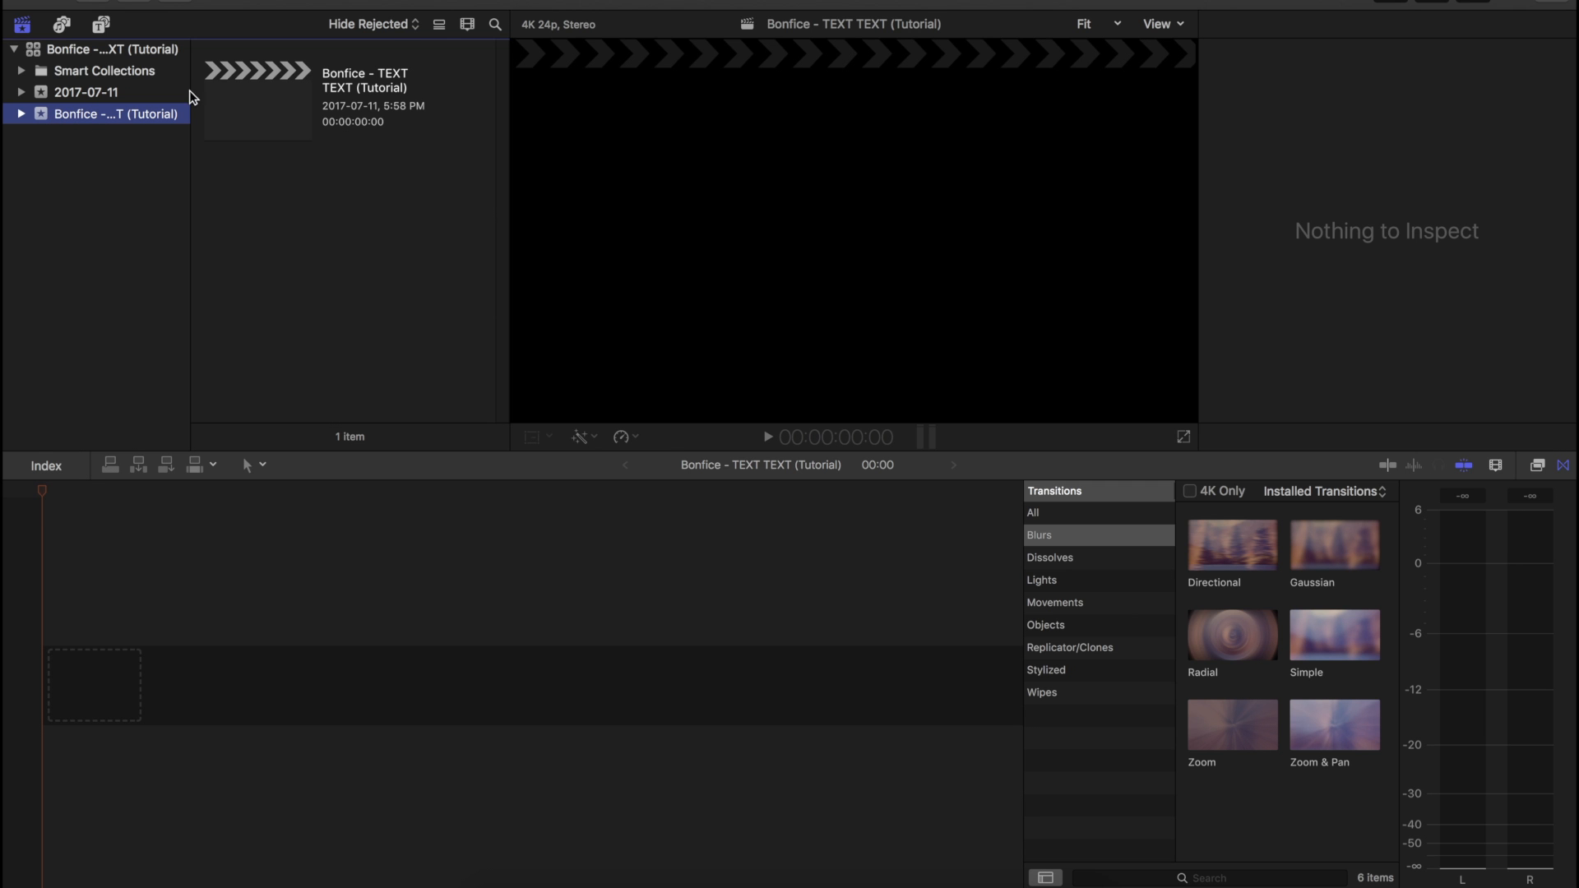
drag(509, 3, 495, 224)
click(859, 121)
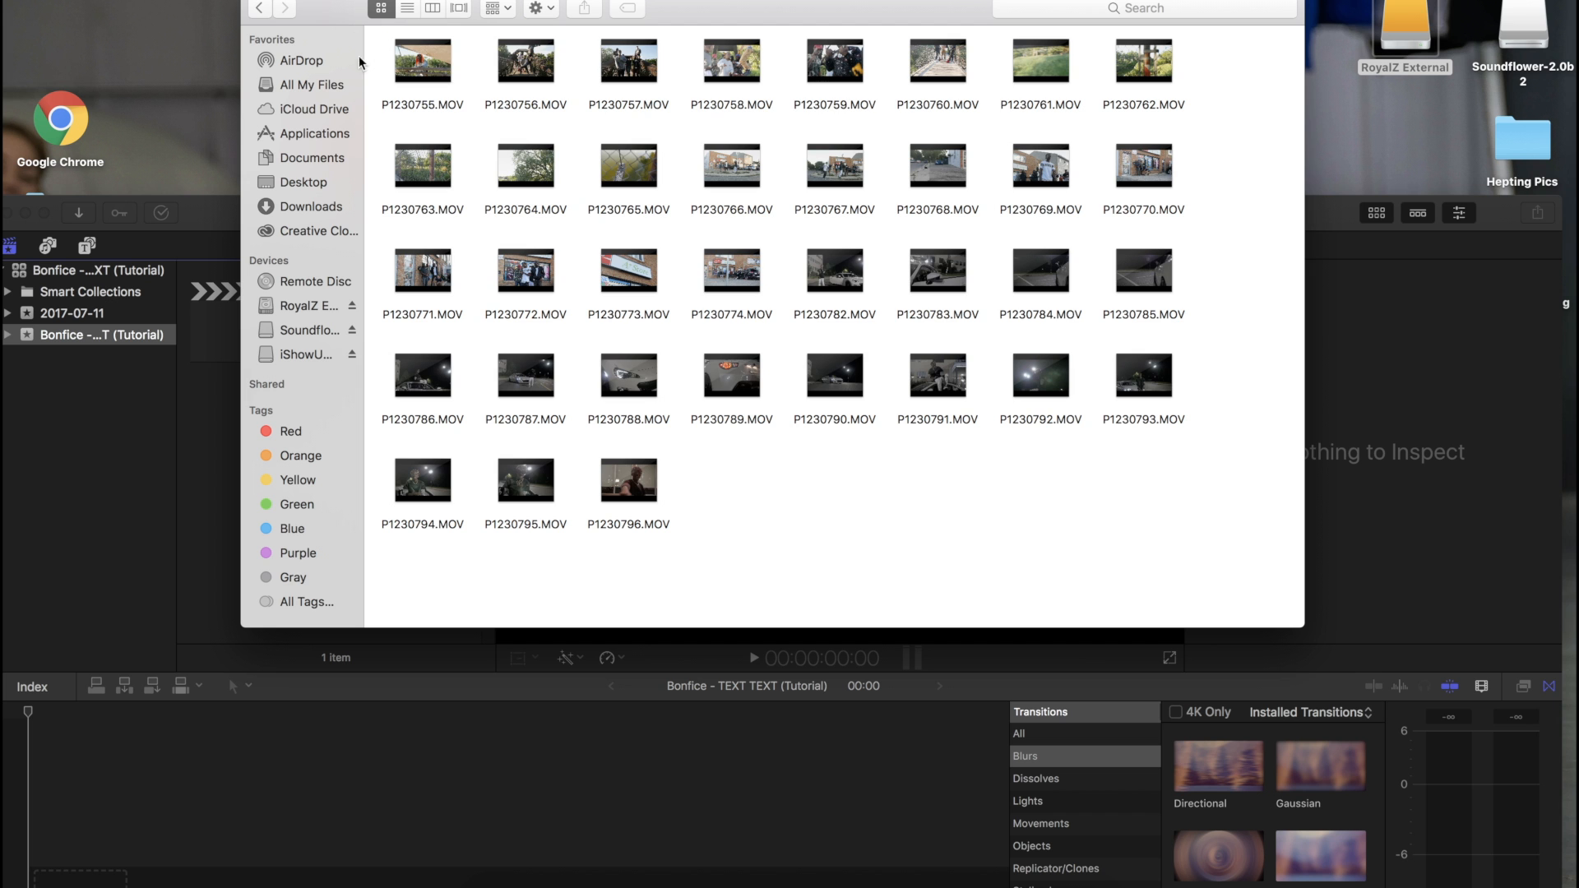
drag(380, 64, 1241, 588)
drag(423, 66, 119, 339)
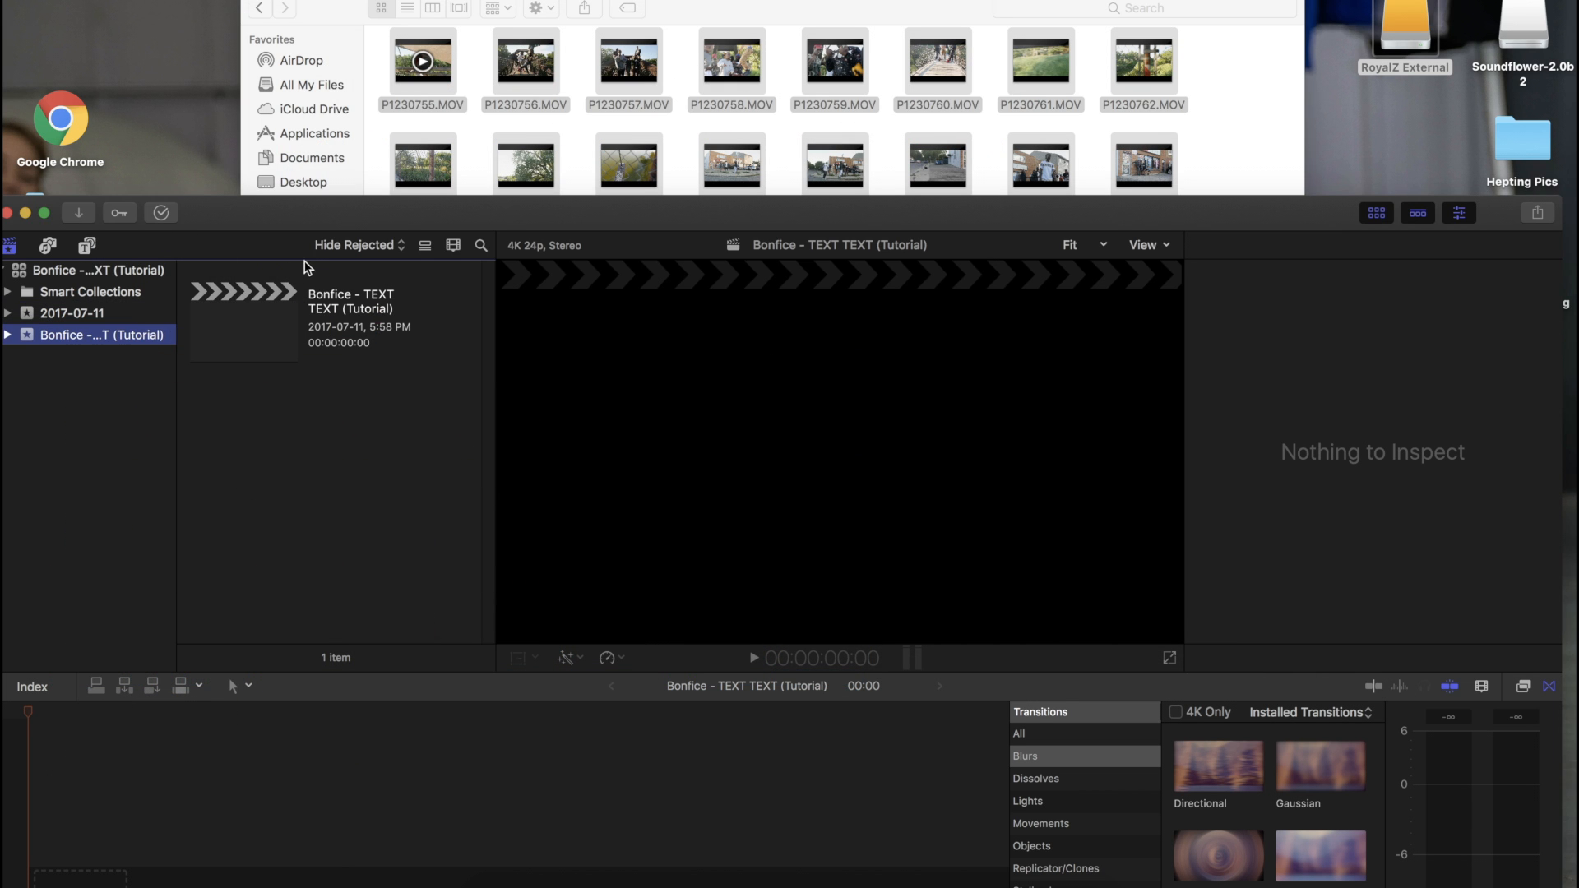
drag(328, 216, 329, 0)
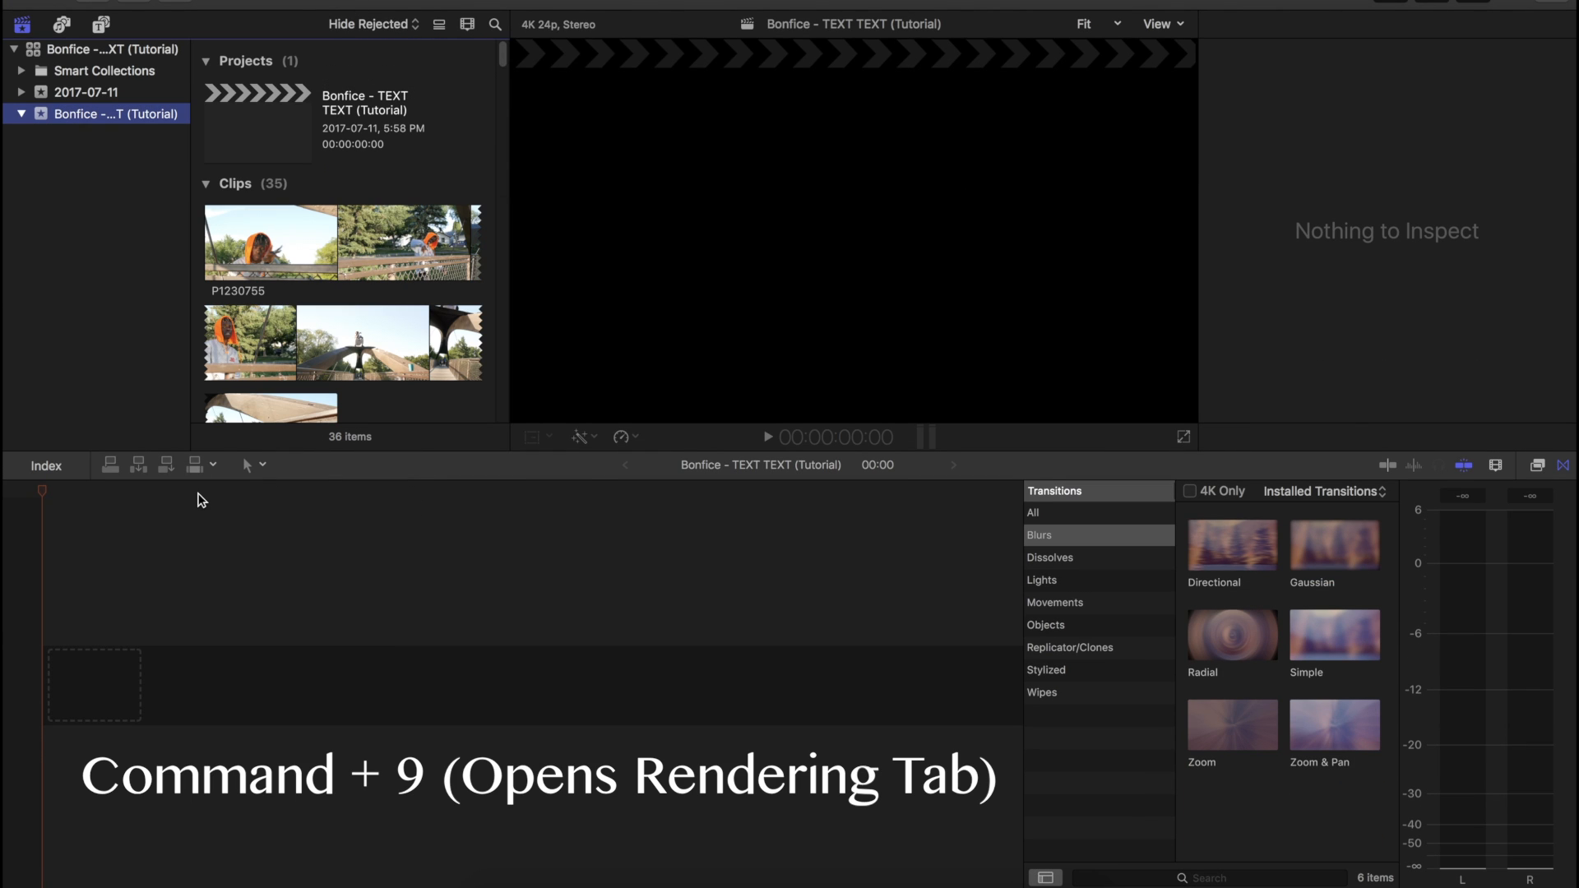
Step: Check the progress of media importing and of thumbnails and waveforms in Background Tasks, and close the window
key(super+9)
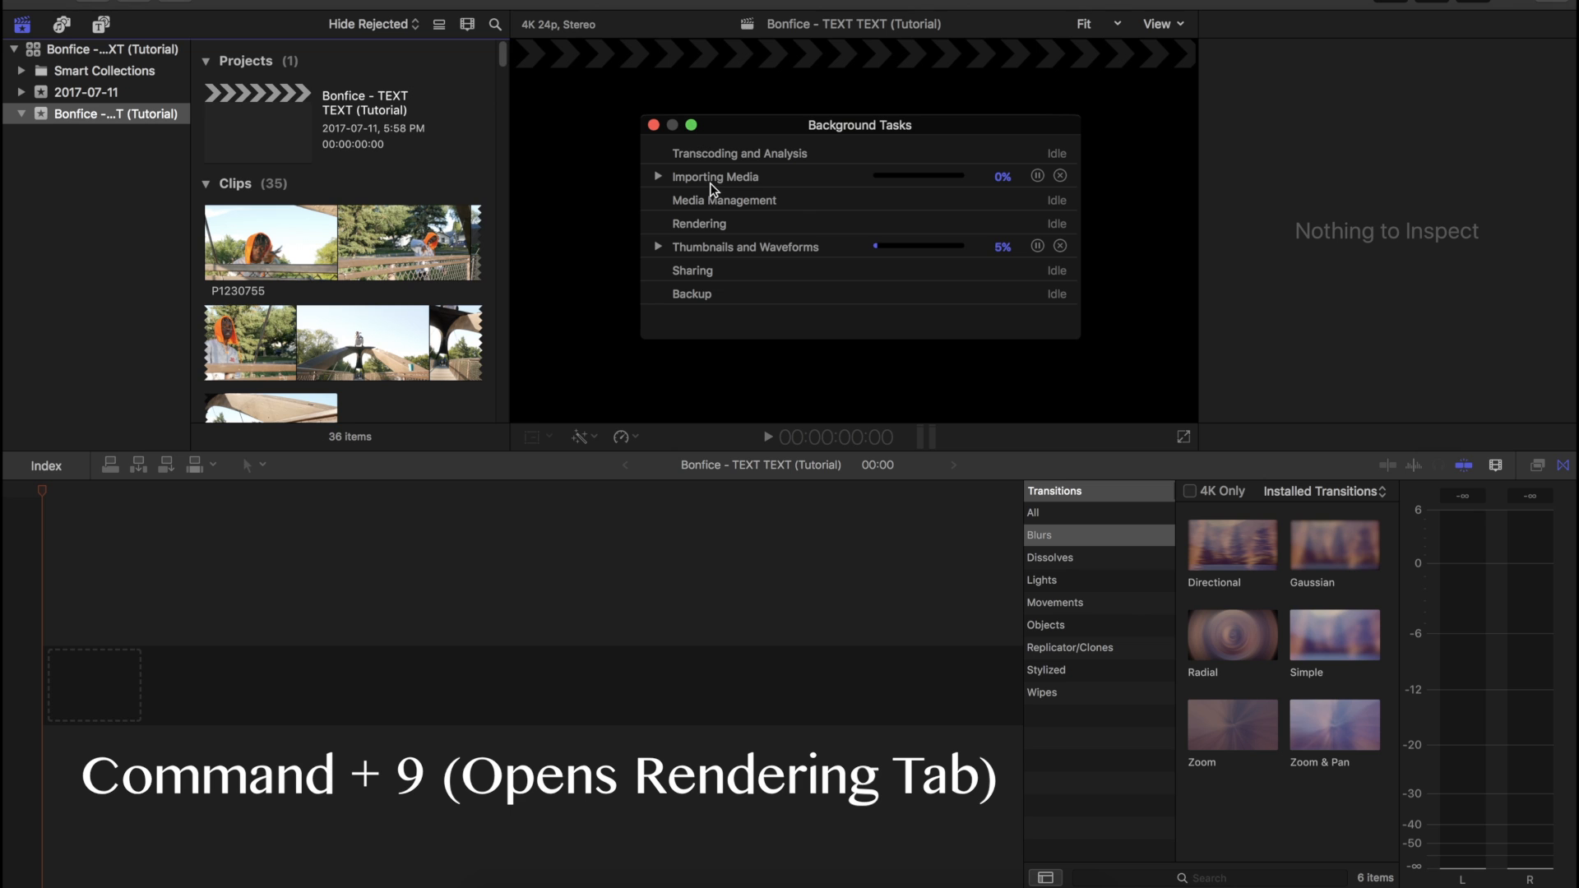
click(658, 177)
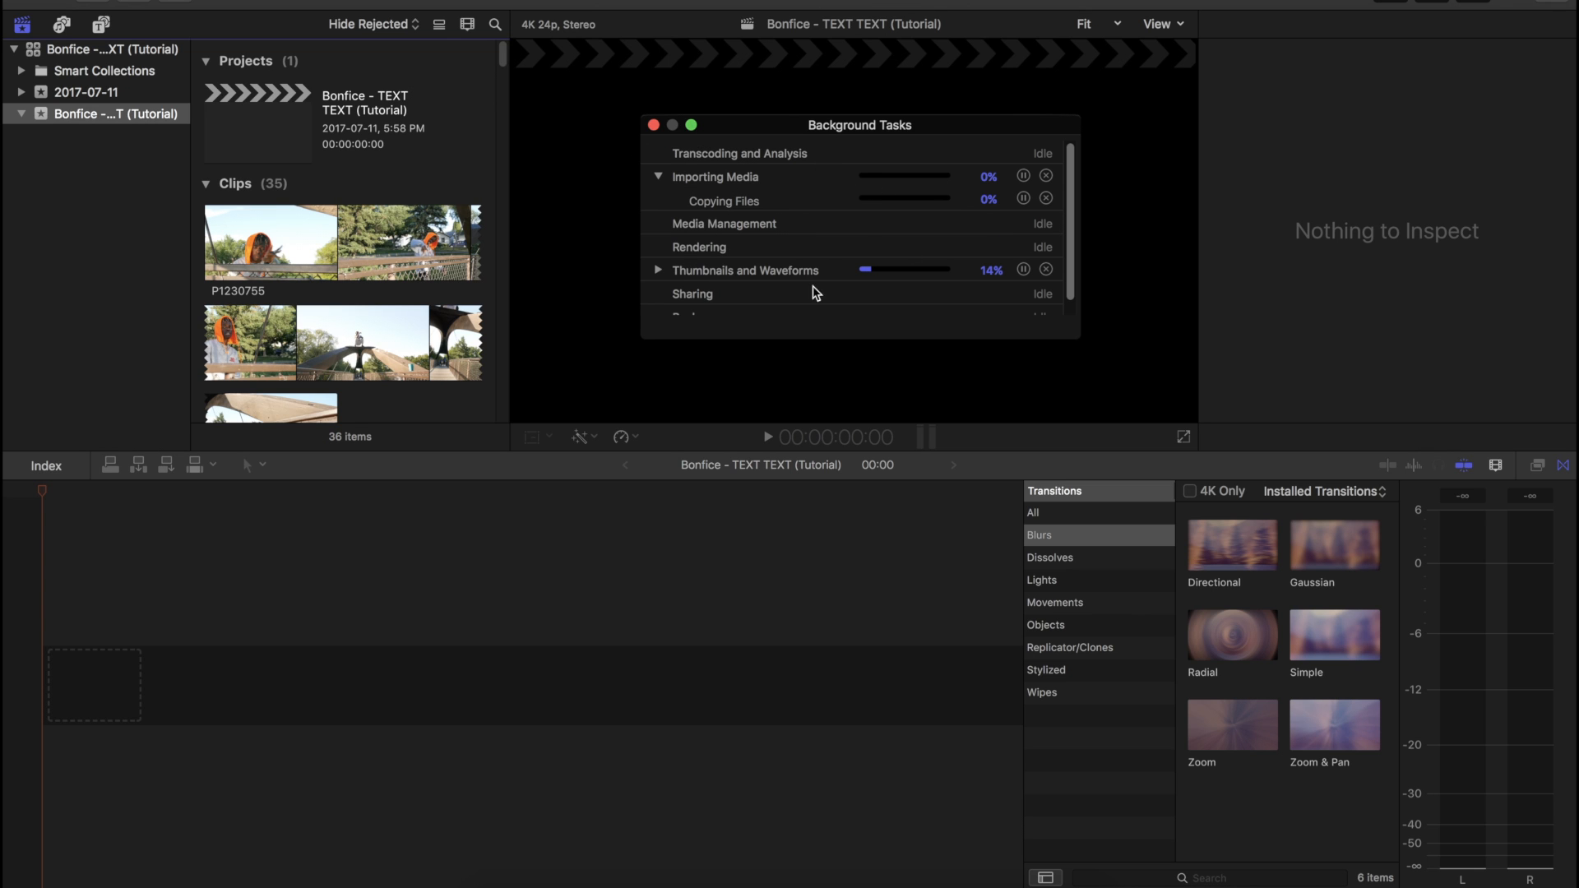
click(658, 271)
click(658, 271)
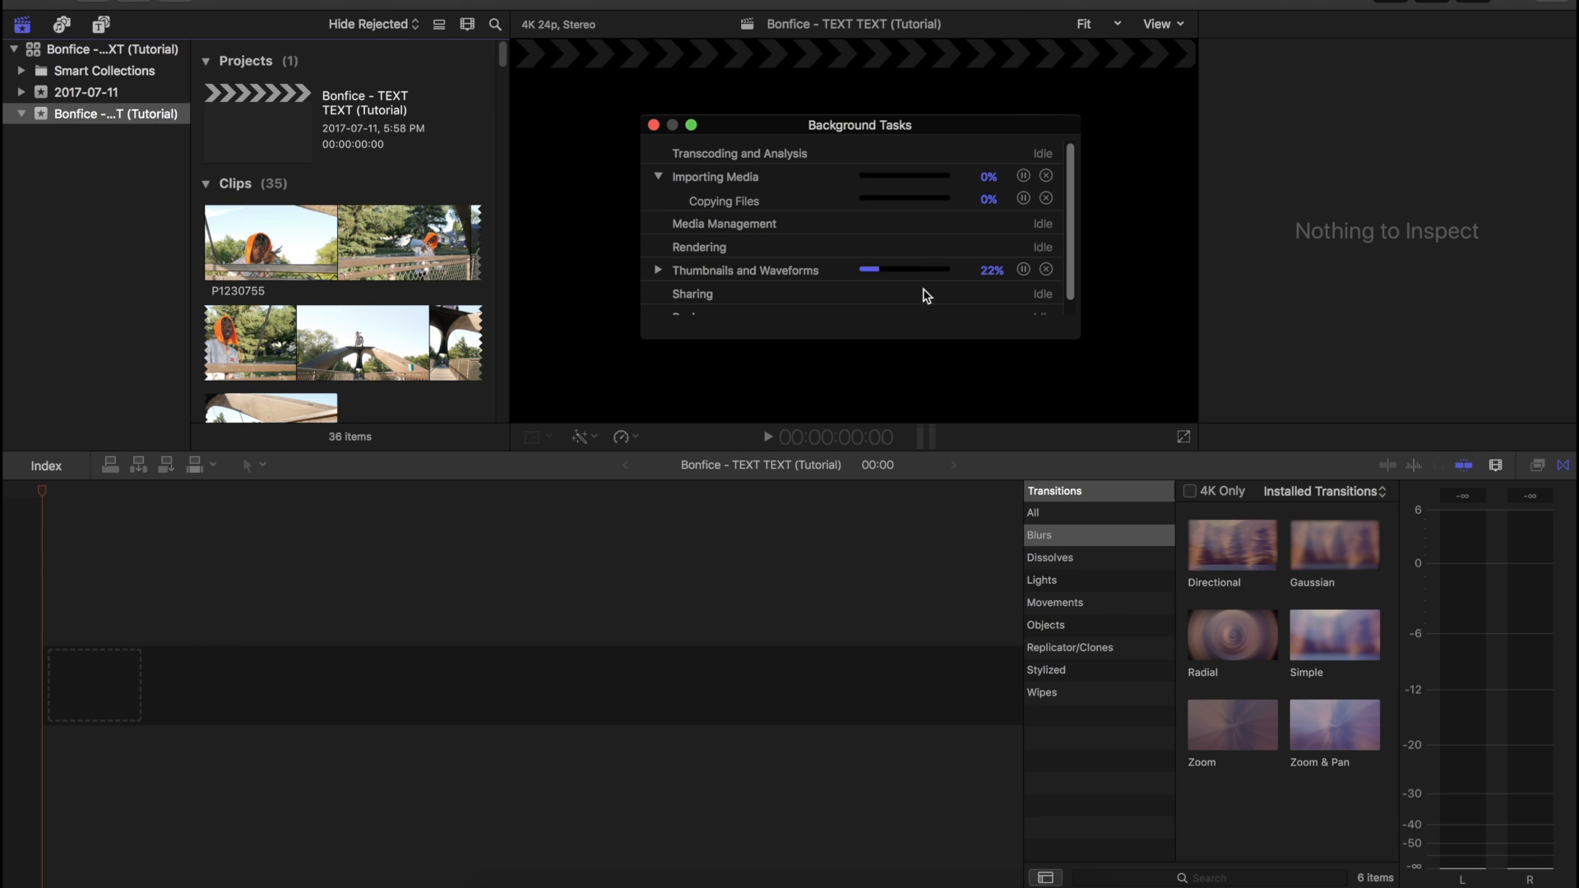
click(654, 125)
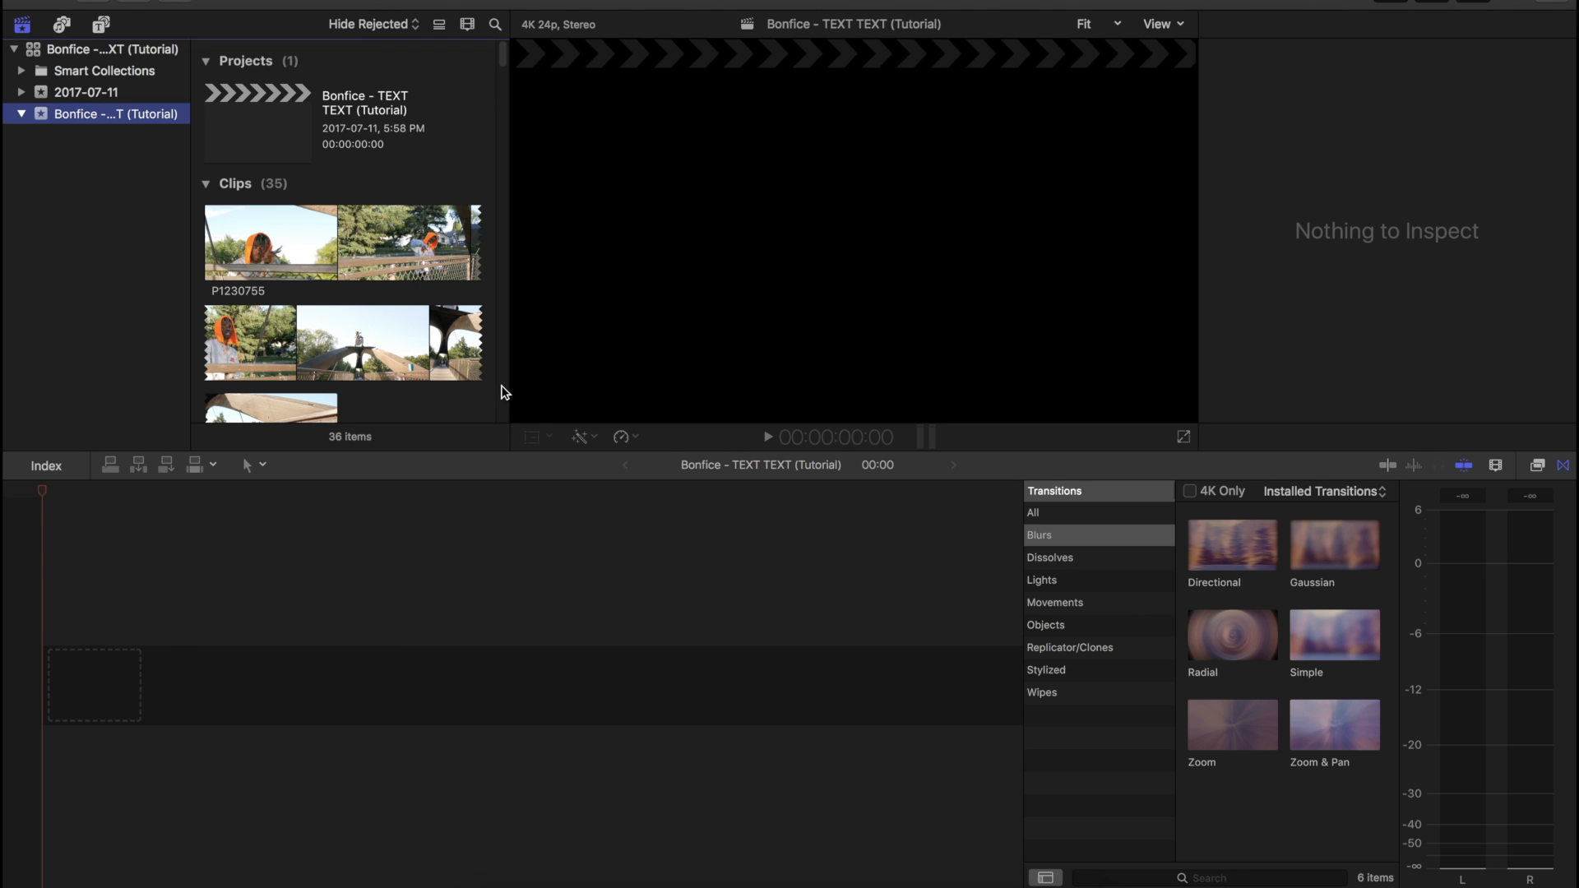
click(175, 4)
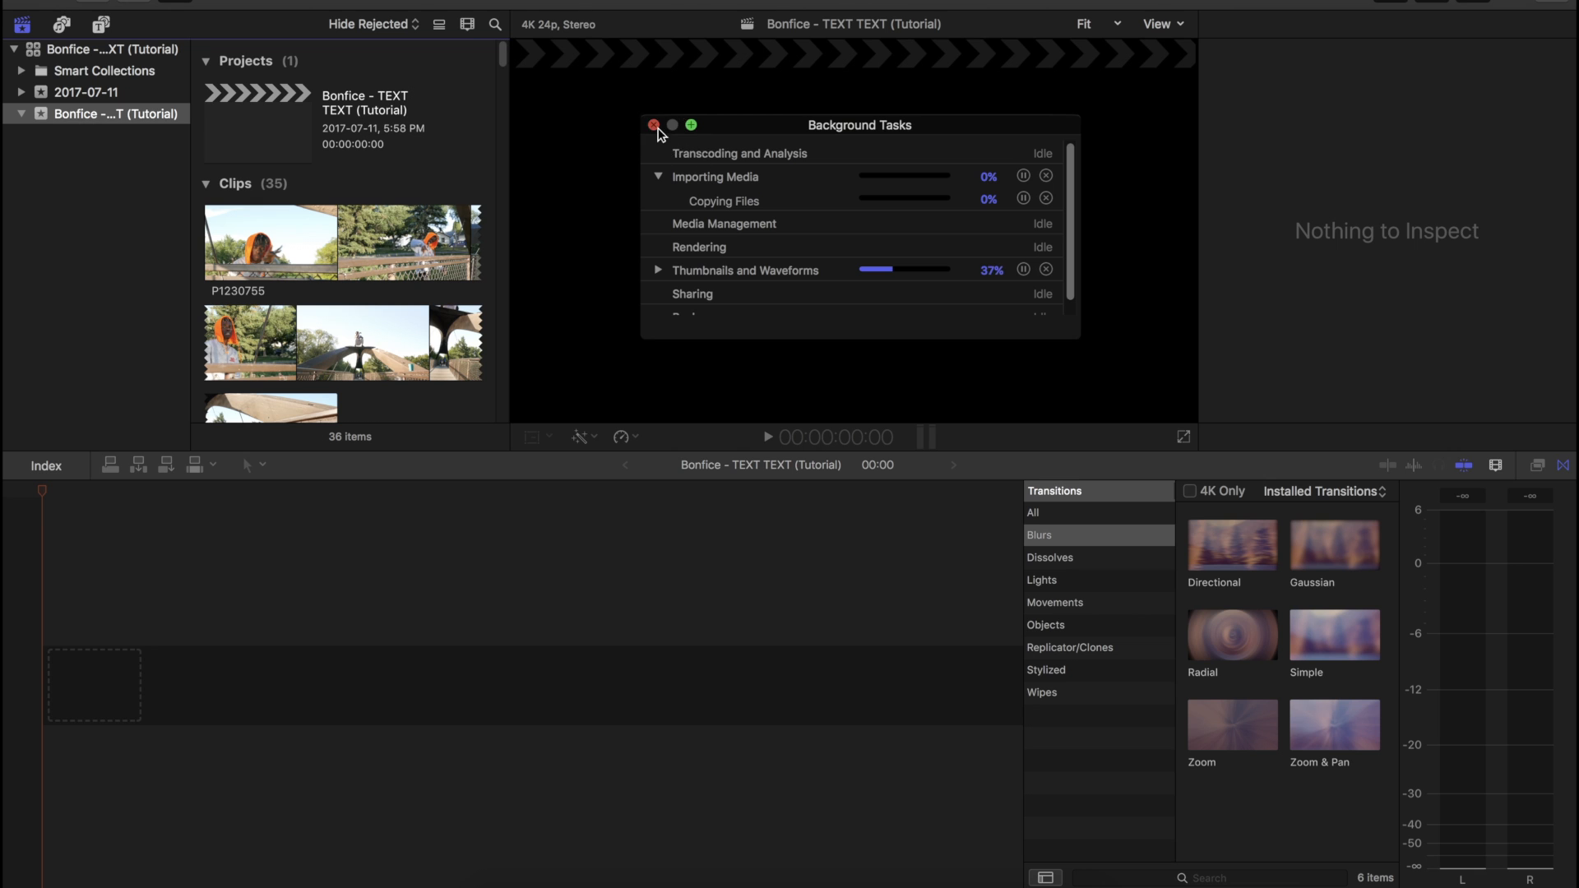
click(654, 125)
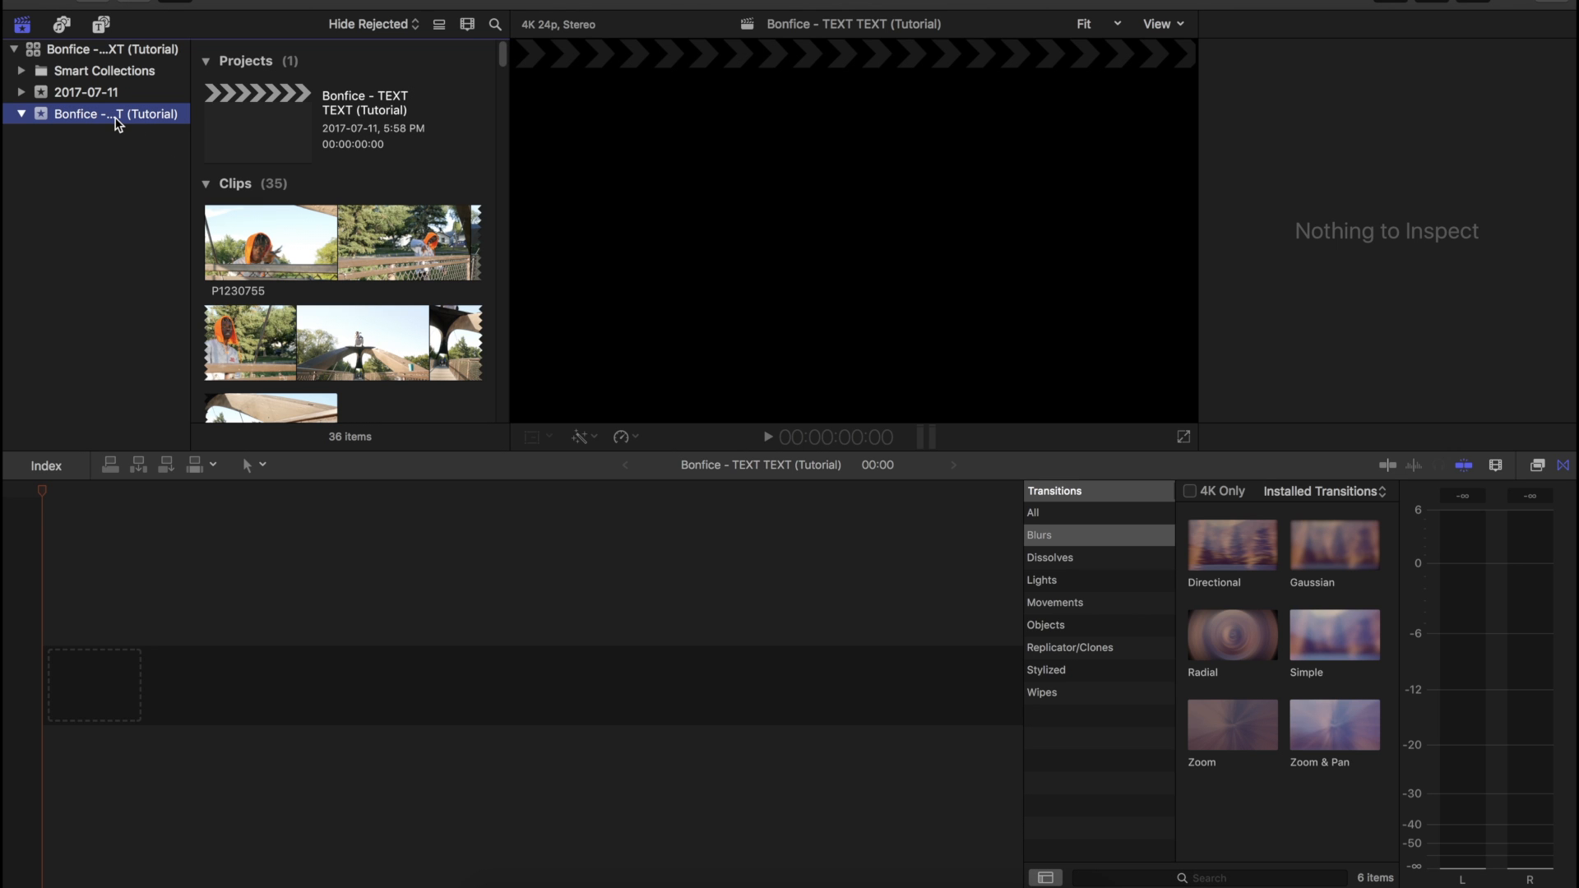
Step: Create a keyword collection named "Performance" in the Bonfice tutorial event
scroll(344, 235, down, 2)
scroll(342, 233, up, 2)
right_click(72, 115)
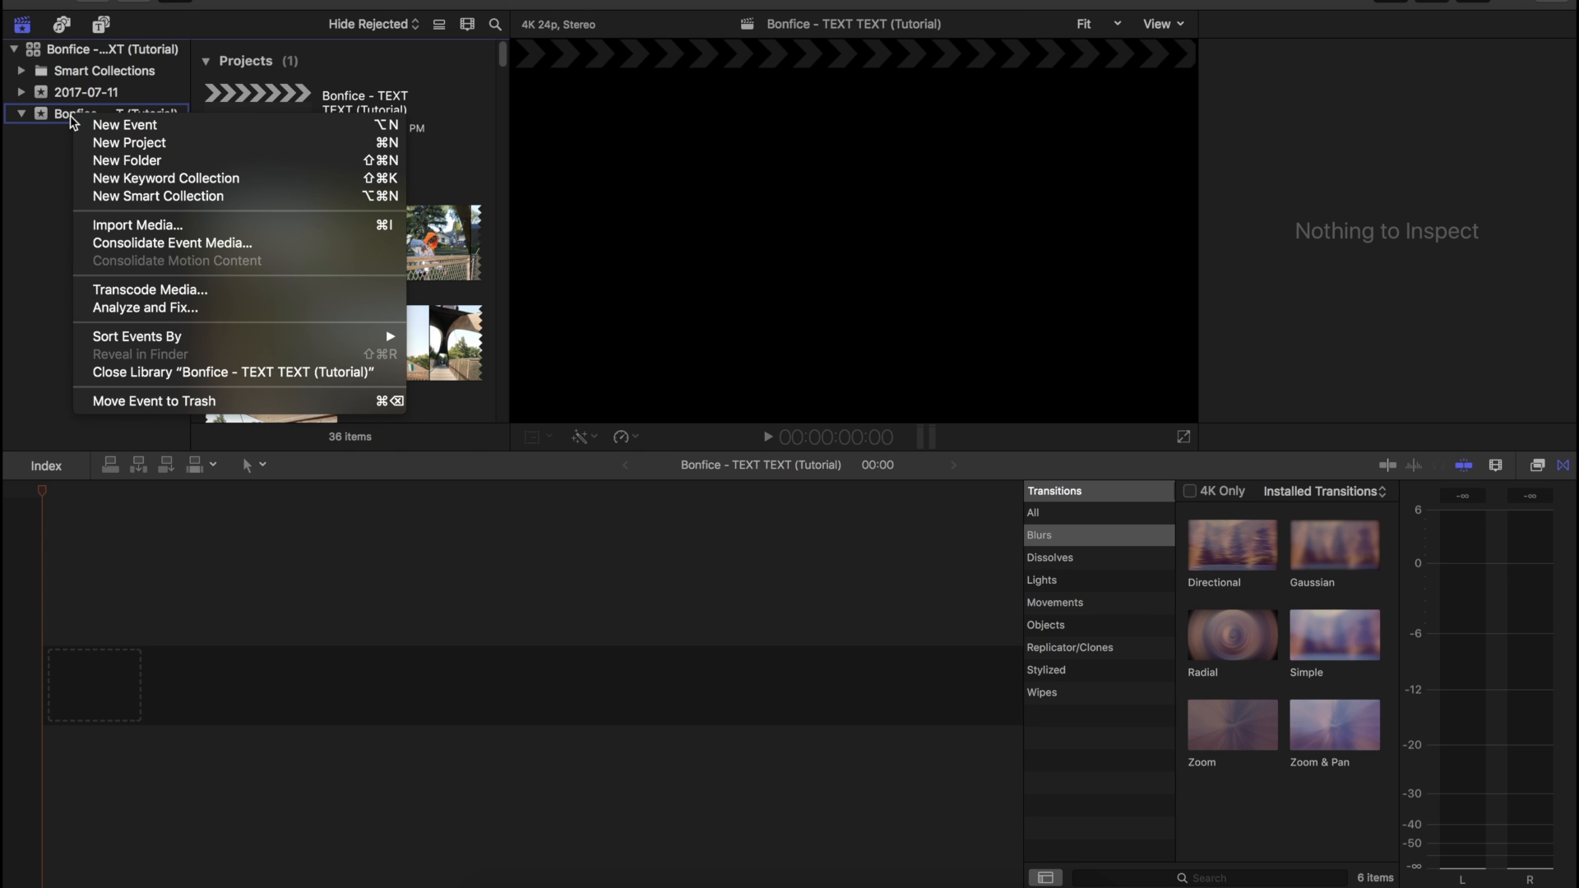
click(71, 116)
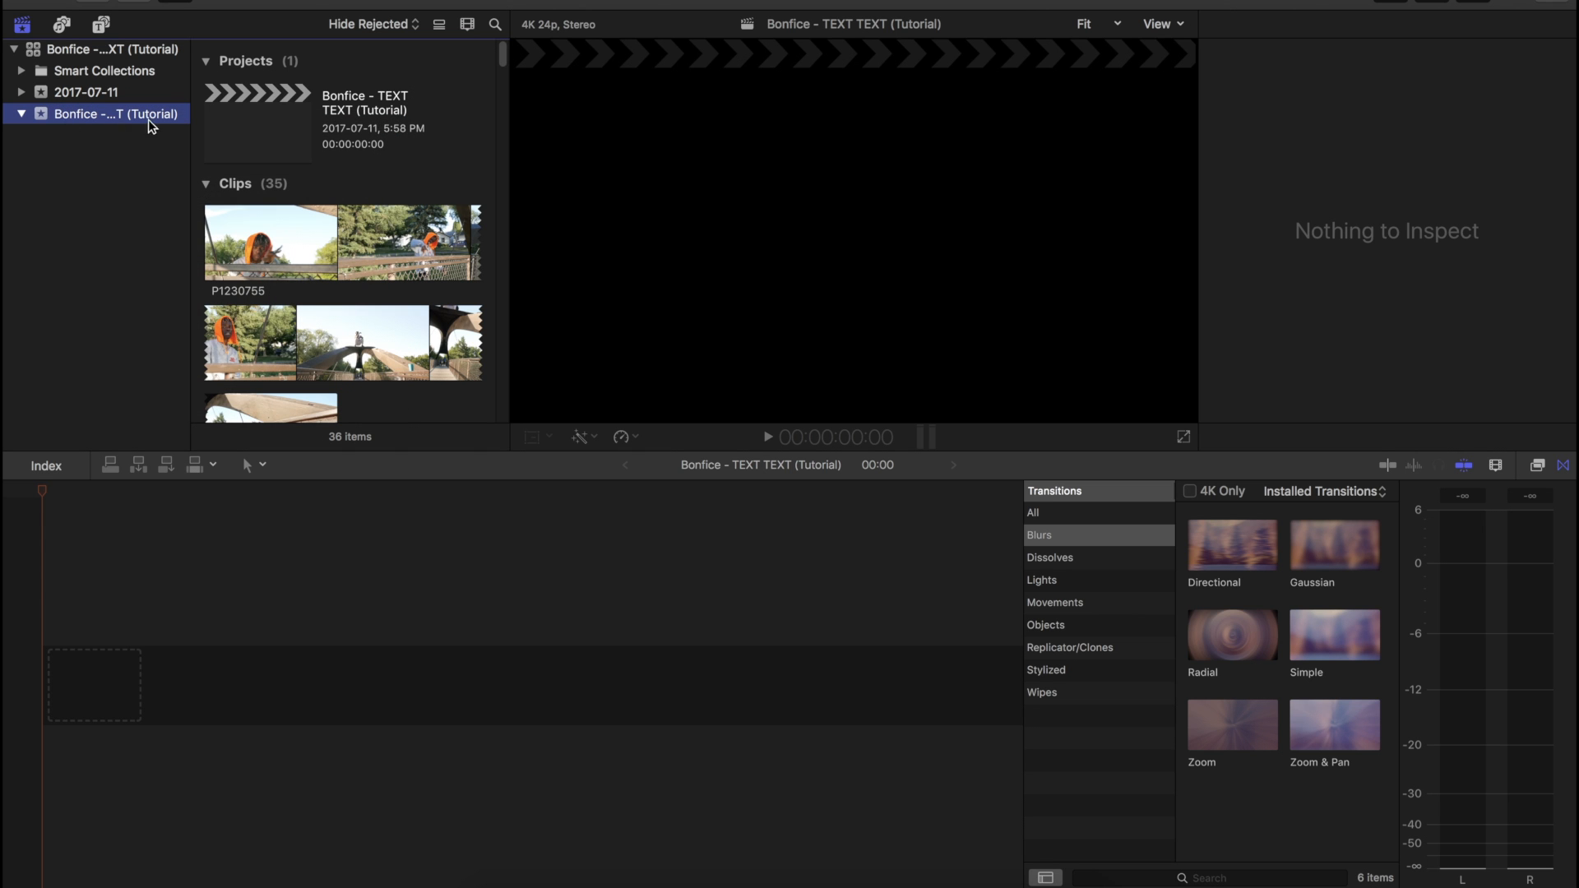
right_click(108, 121)
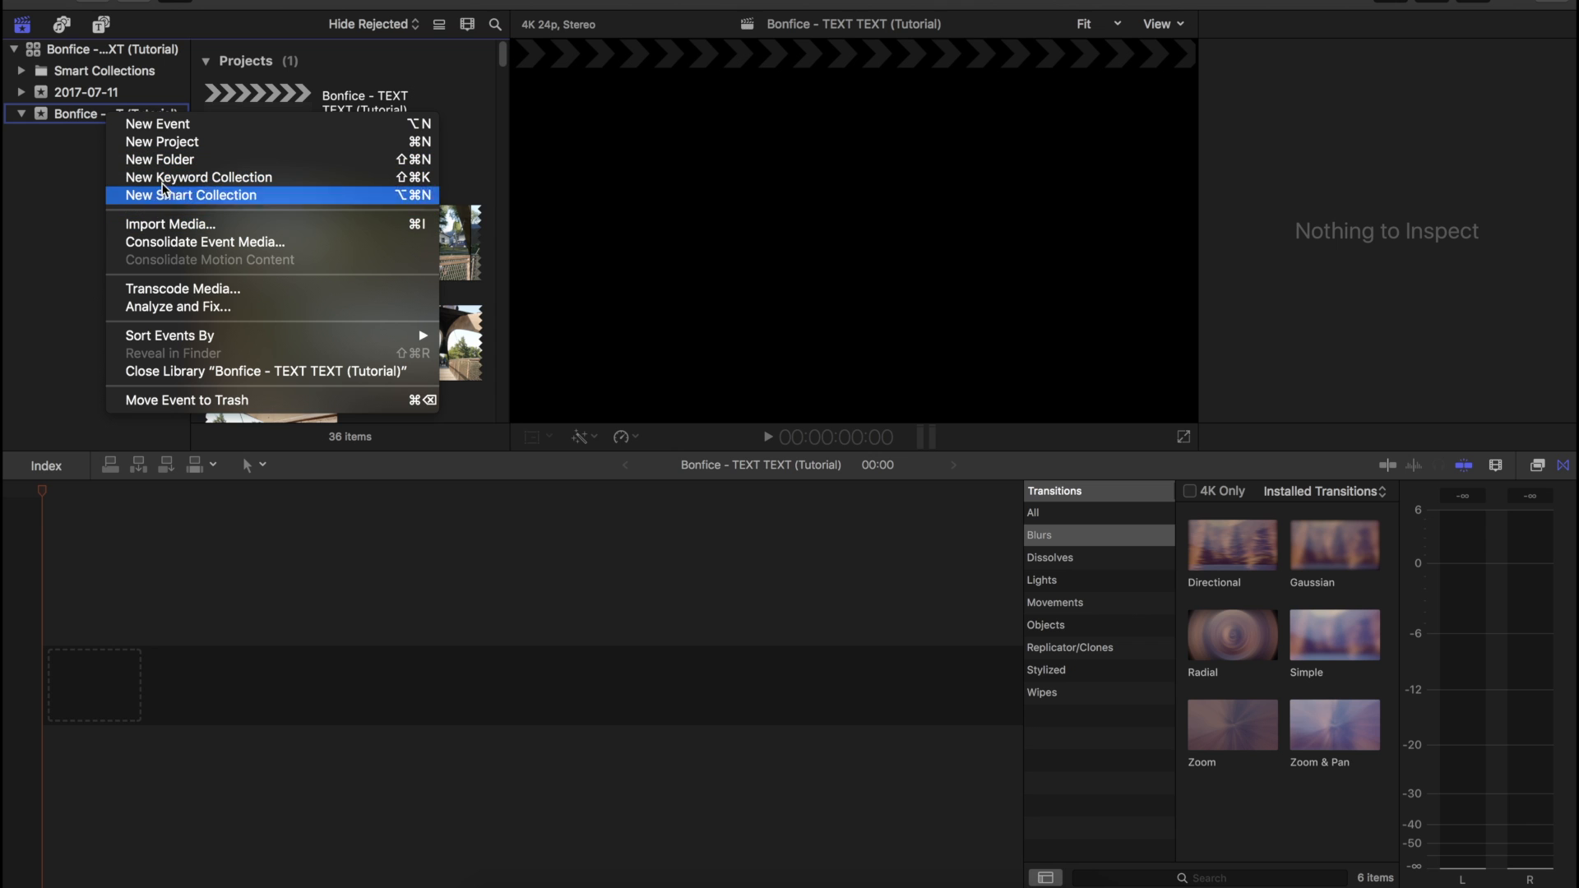
click(300, 180)
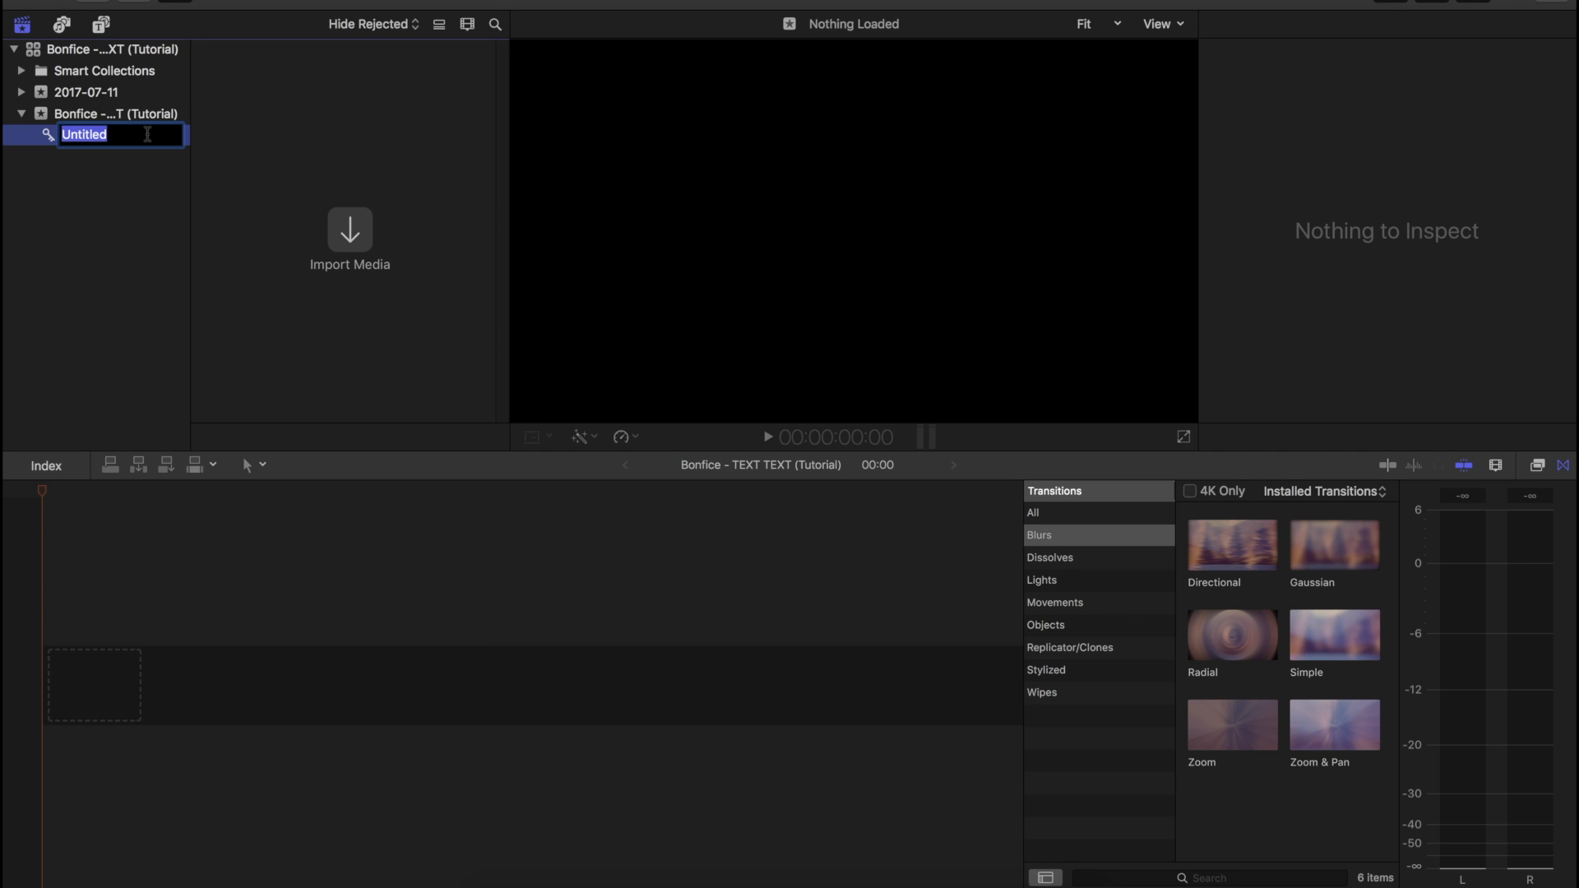
text(Performance)
key(Return)
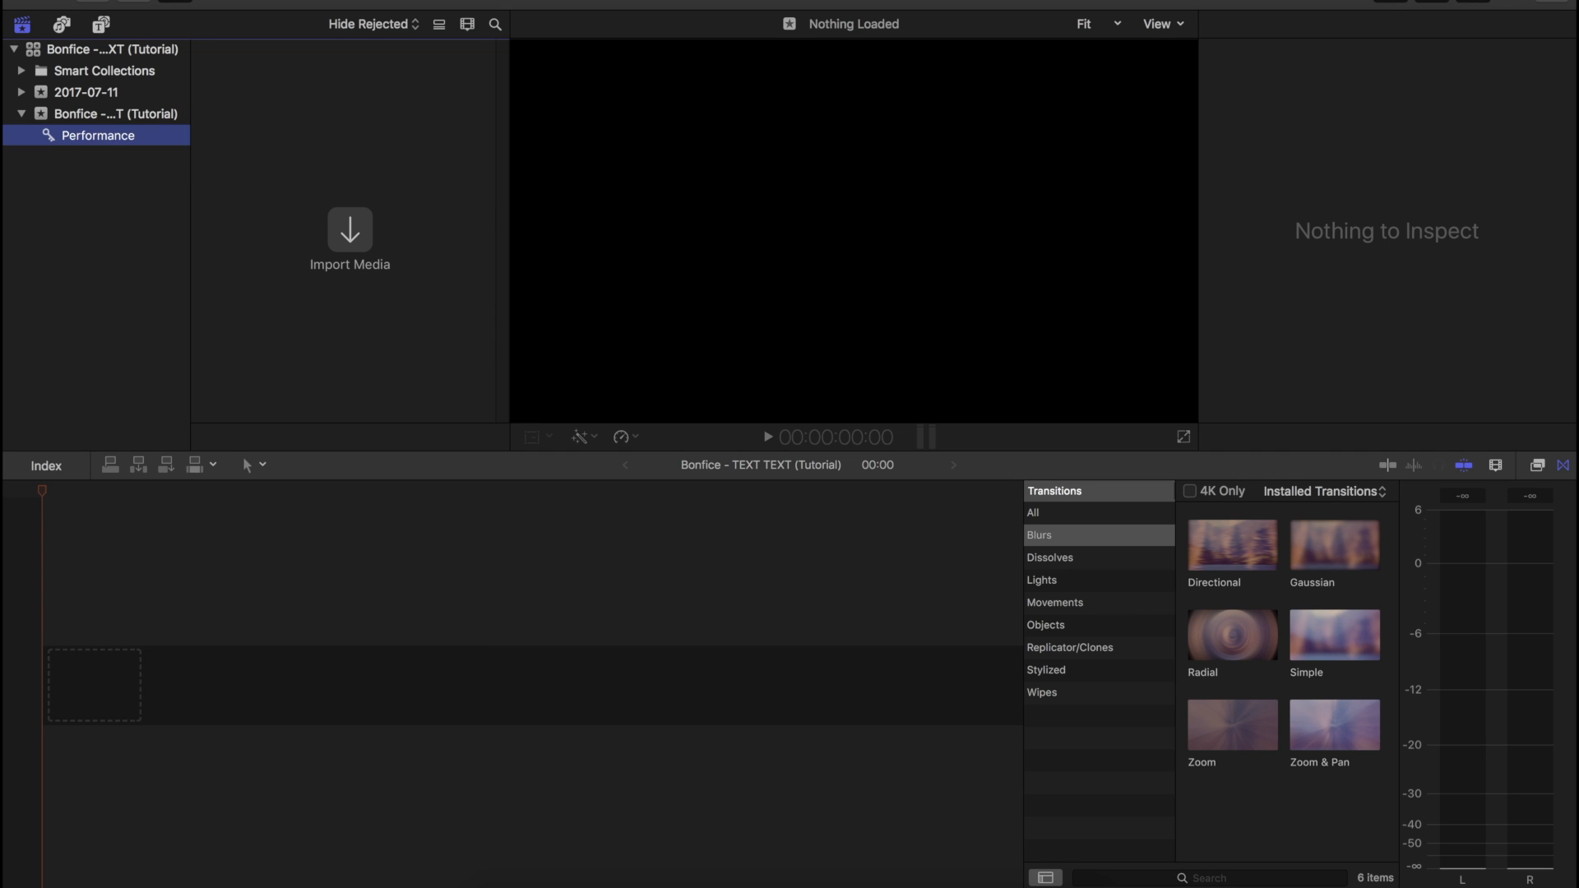
Step: Add a second keyword collection named "Broll" to the Bonfice tutorial event
right_click(132, 118)
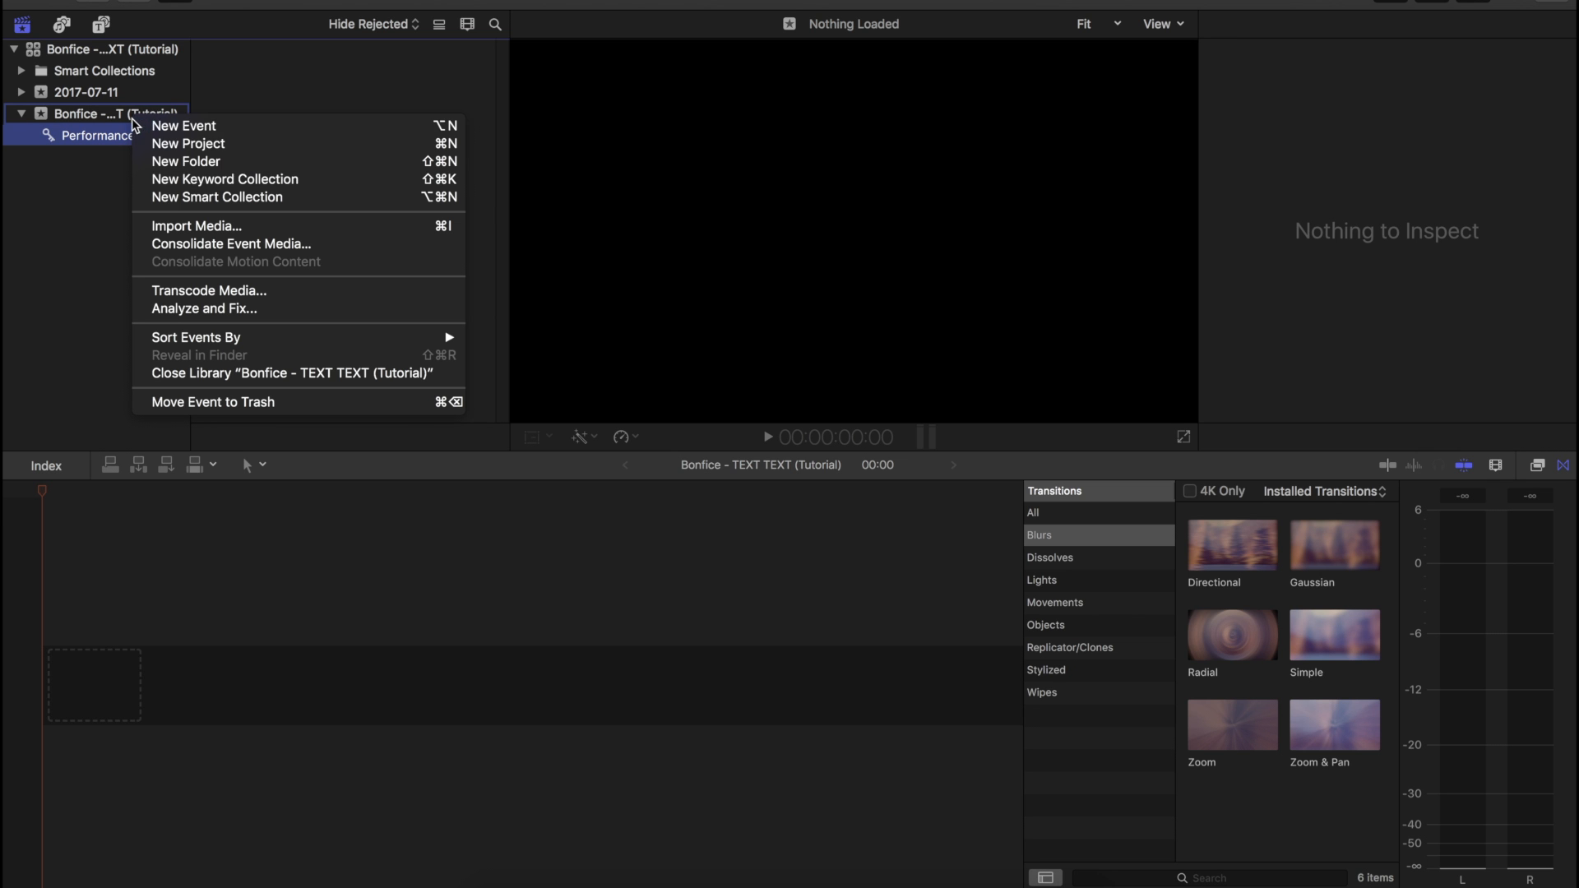
click(183, 183)
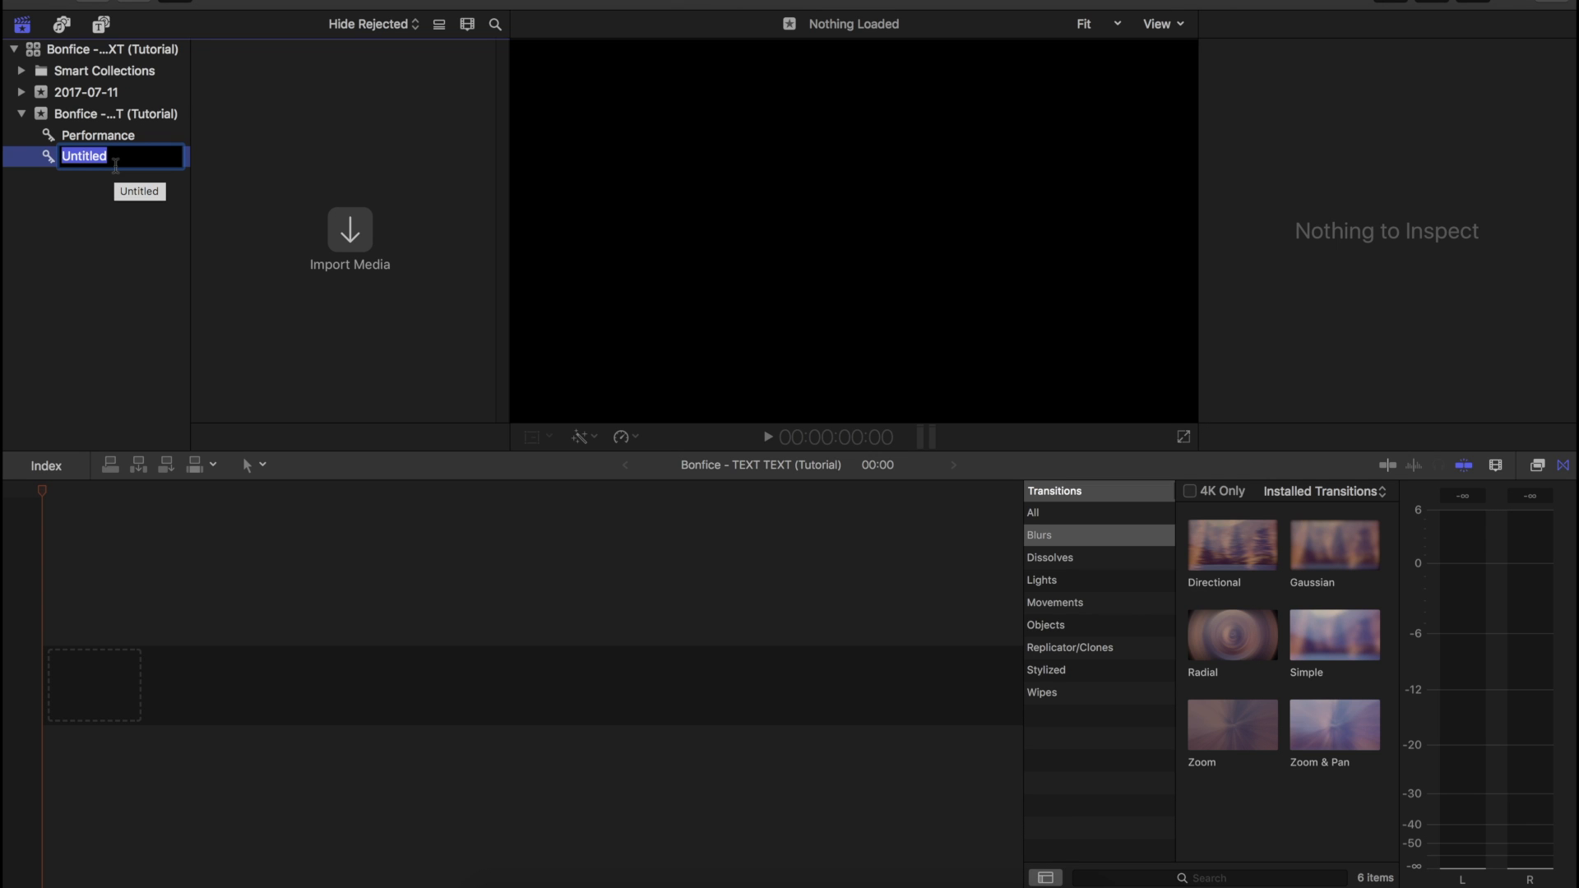
text(Broll)
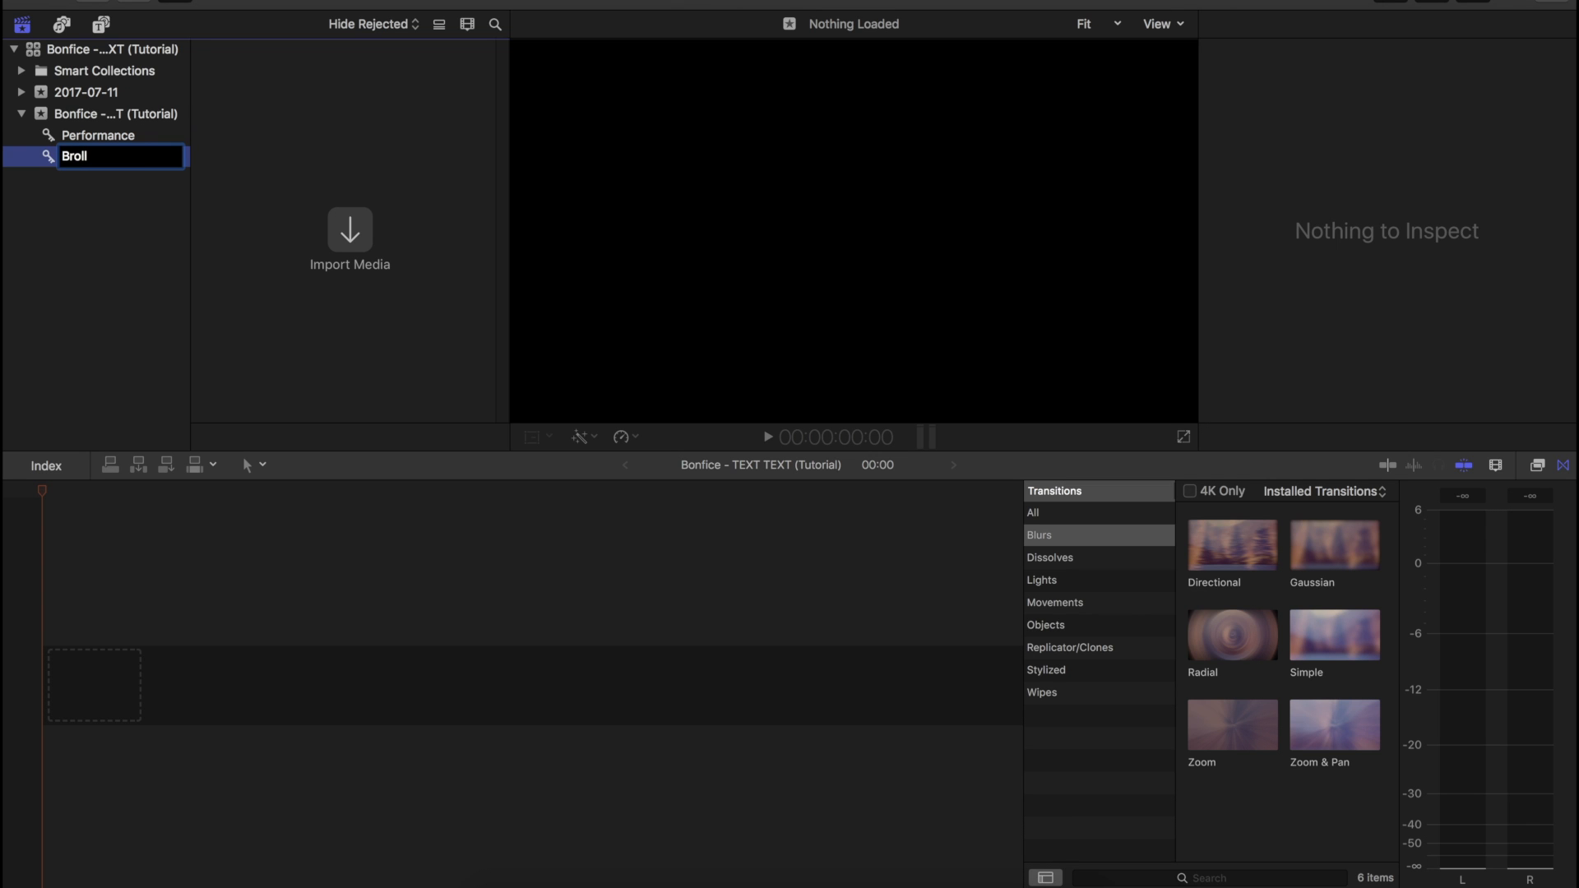
key(Return)
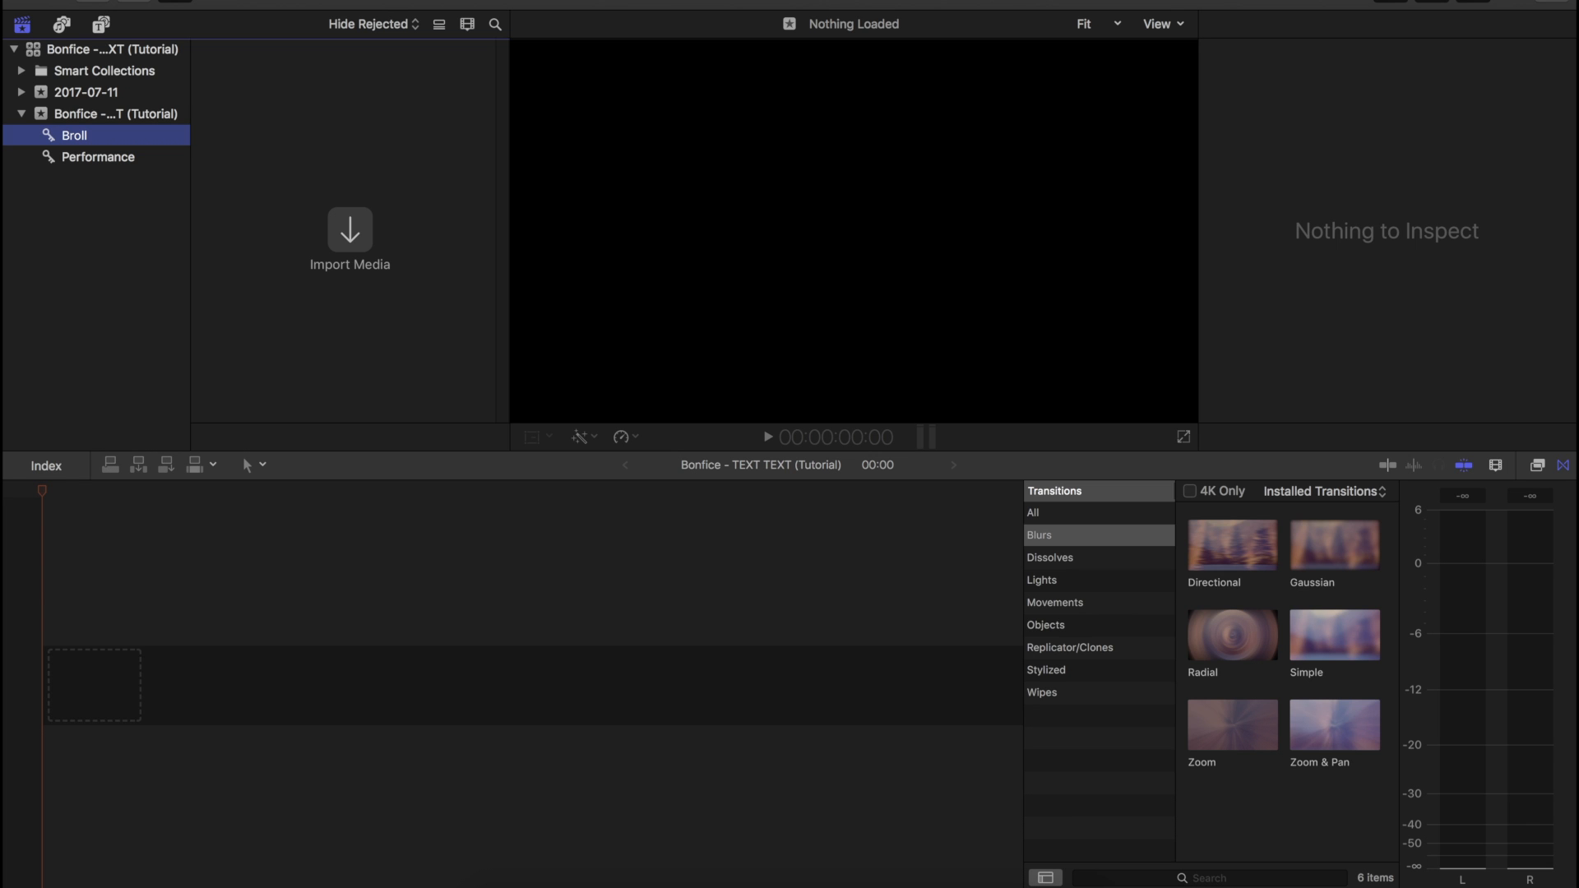
Step: Inspect the audio, video and info properties of clip P1230755, checking its resolution and frame rate
click(136, 114)
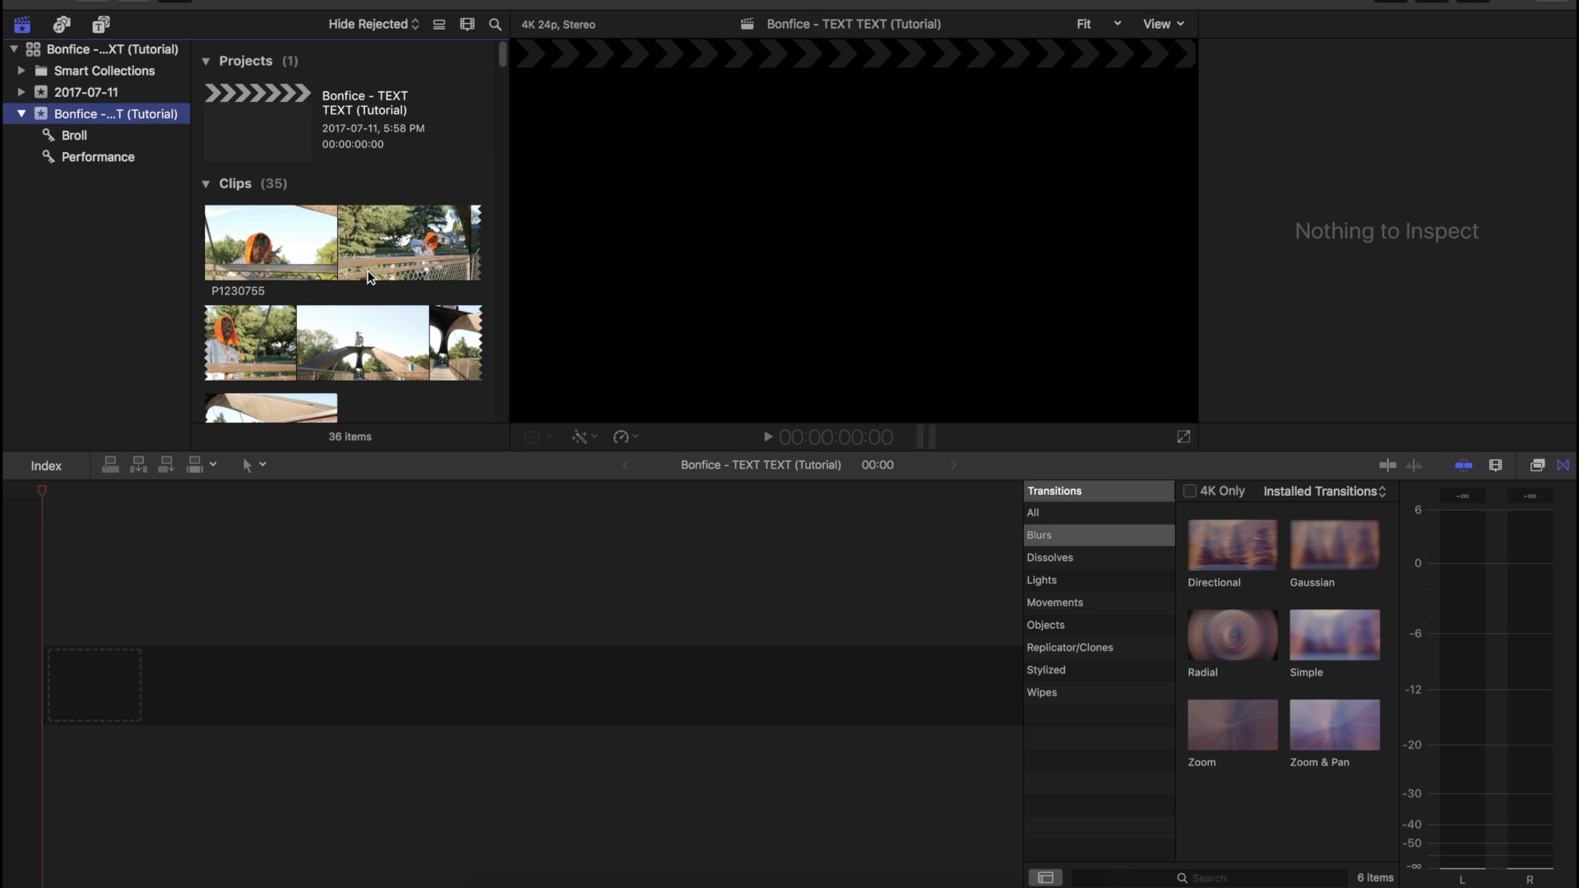
scroll(369, 276, down, 2)
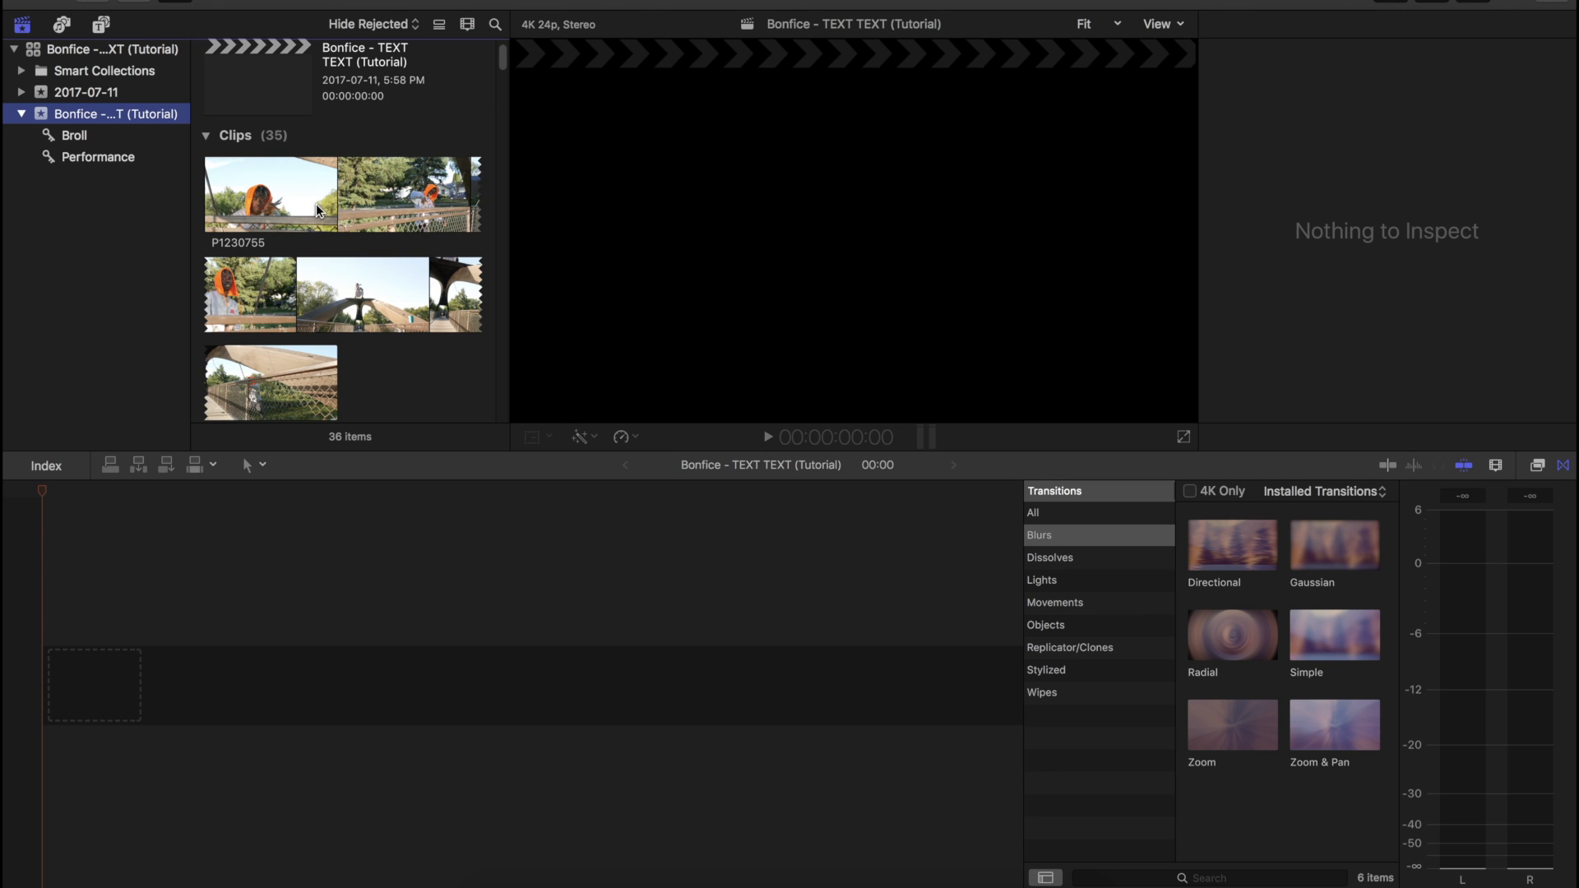
click(332, 184)
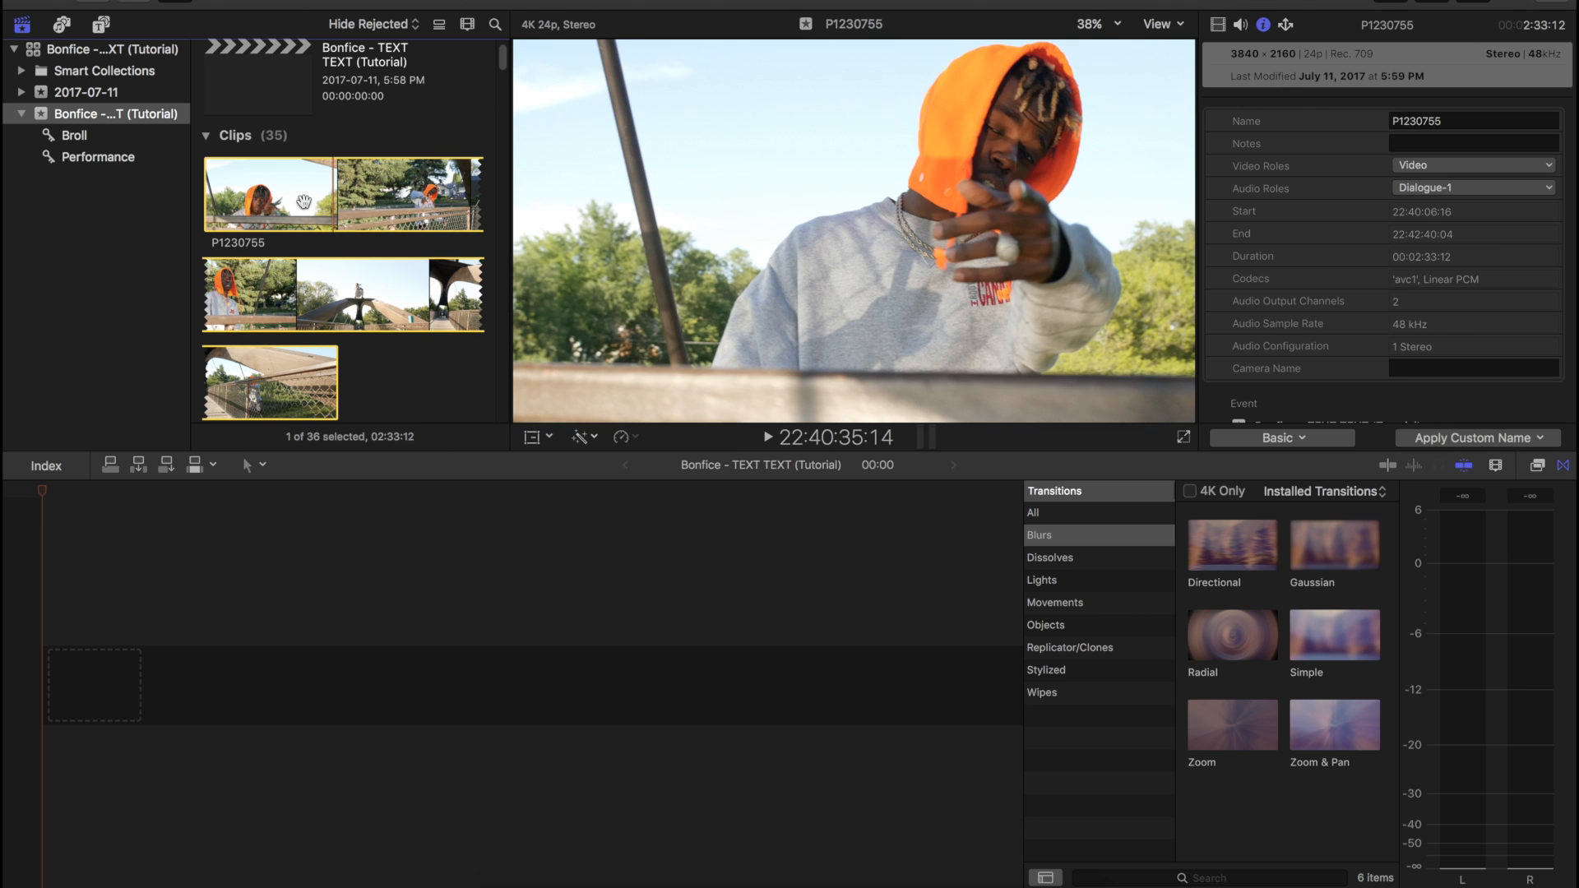
click(1240, 25)
click(1218, 24)
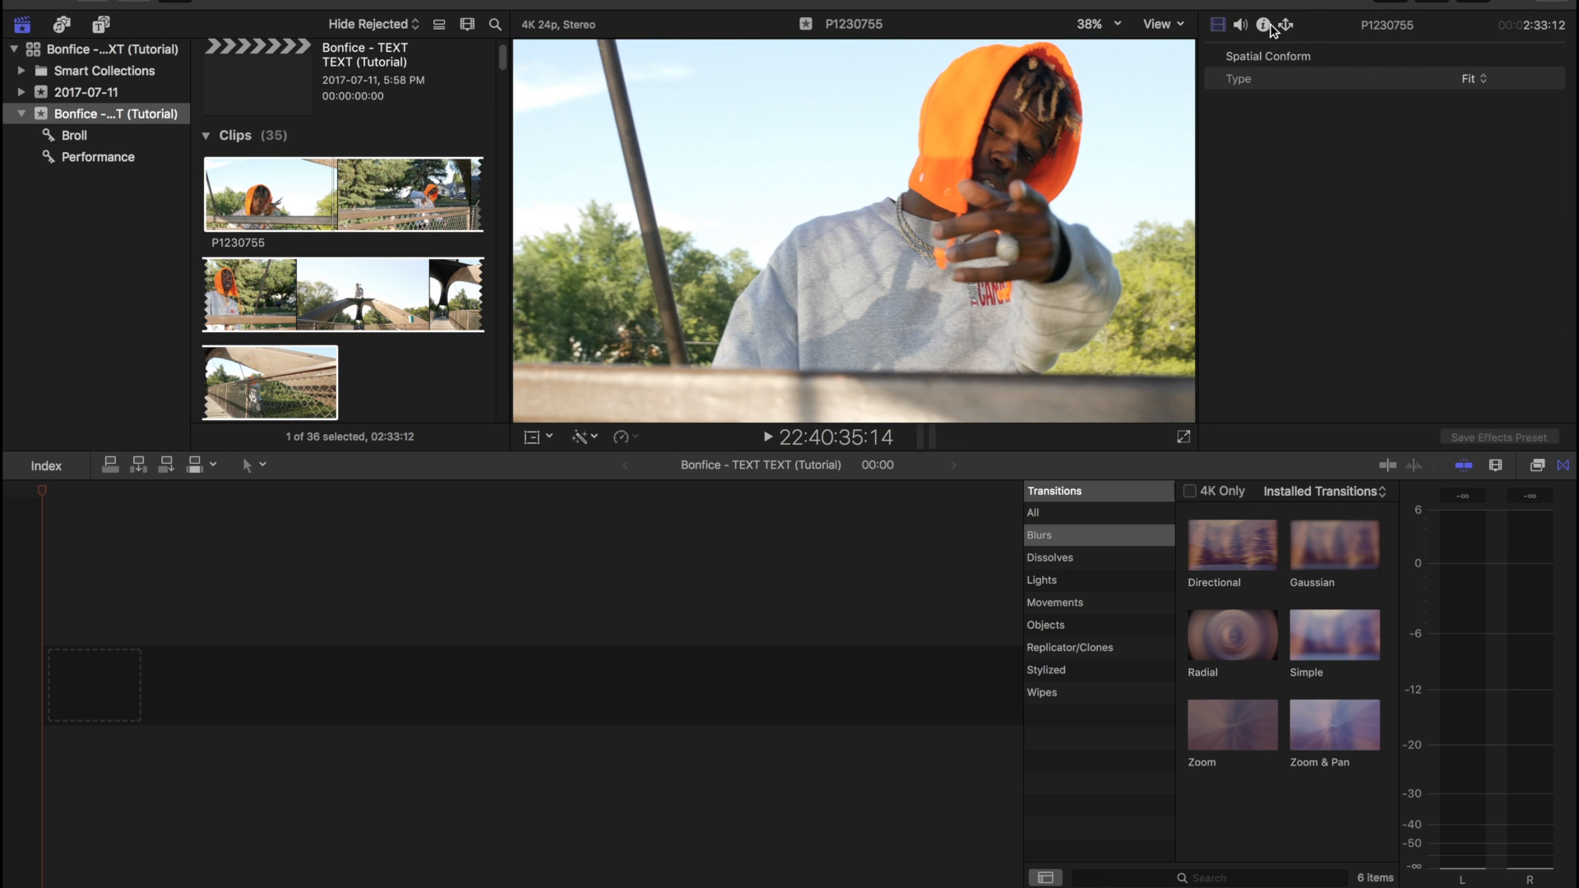
click(1264, 24)
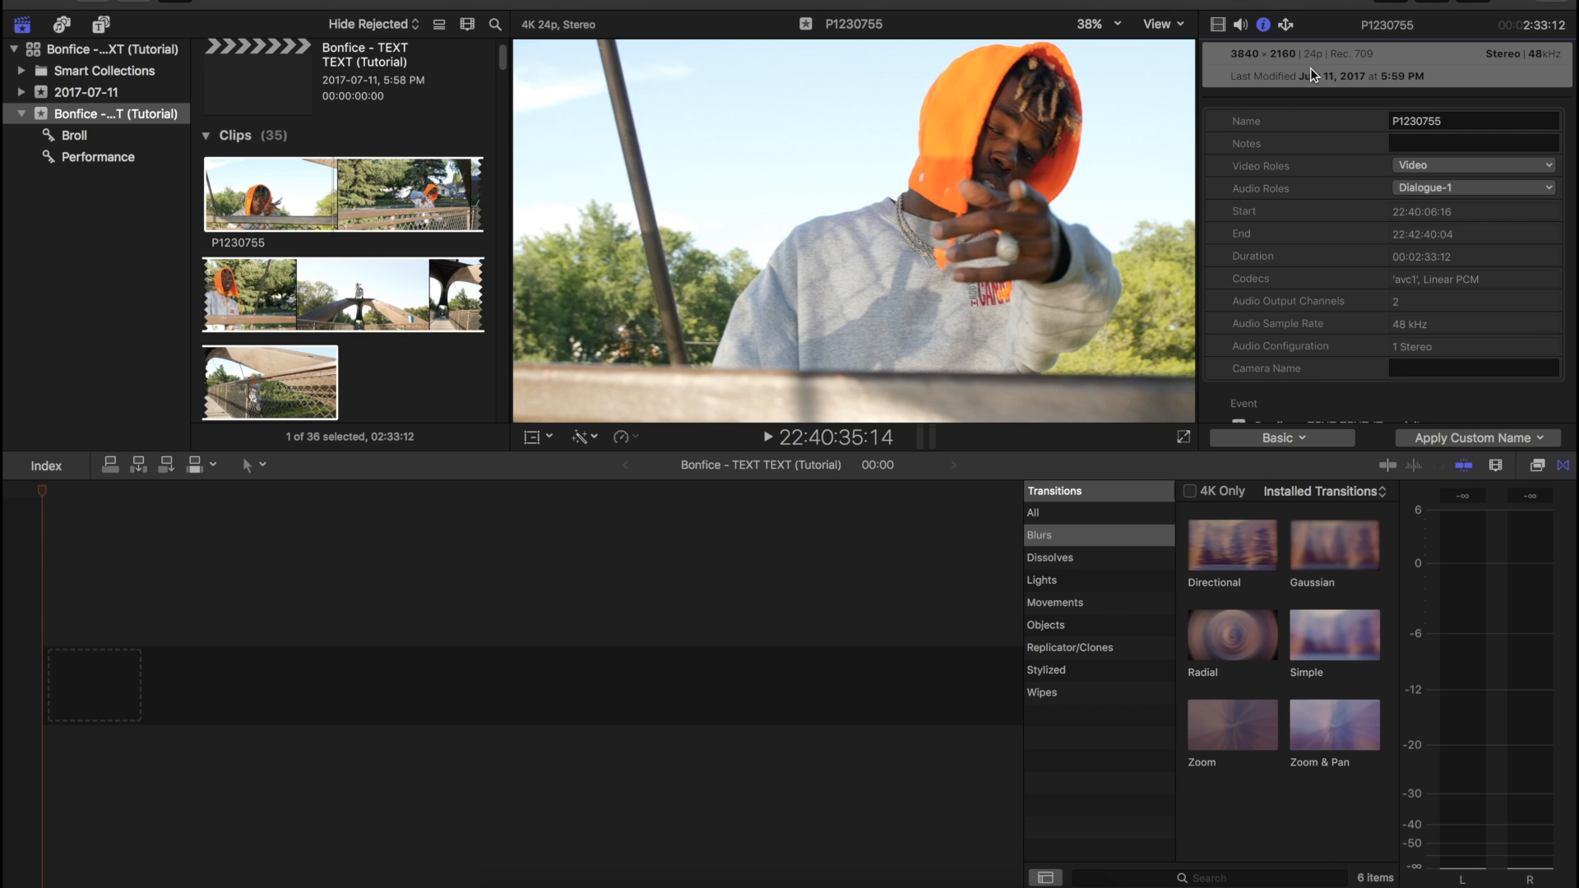
Step: Add clip P1230755 from the Bonfice tutorial event to the Performance keyword collection
click(37, 115)
scroll(410, 245, down, 5)
scroll(409, 245, up, 5)
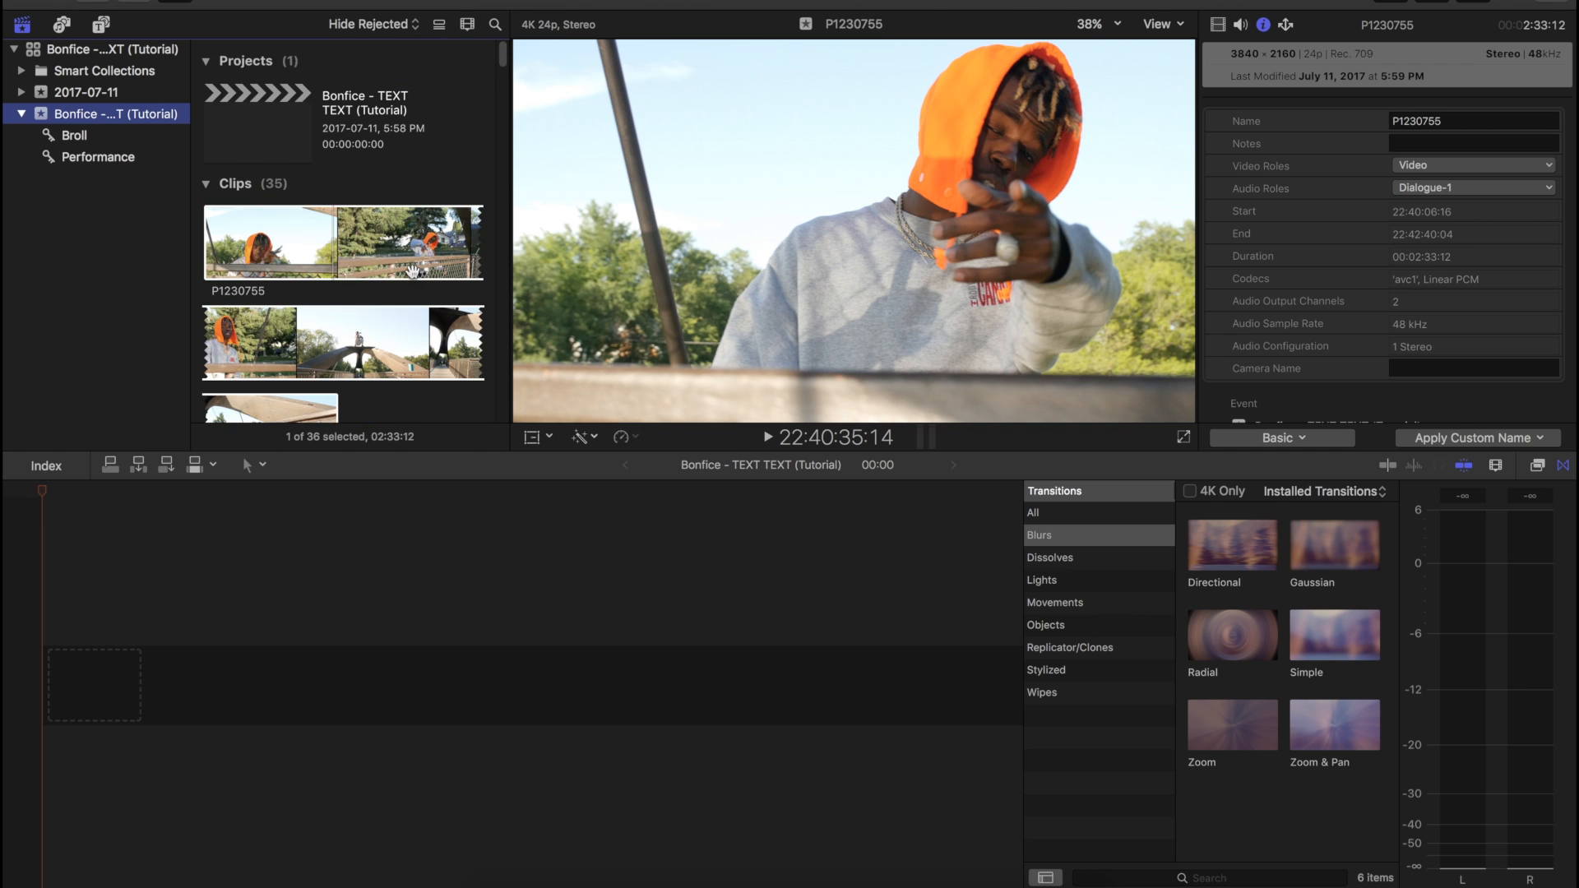
scroll(415, 274, down, 1)
click(328, 165)
click(347, 197)
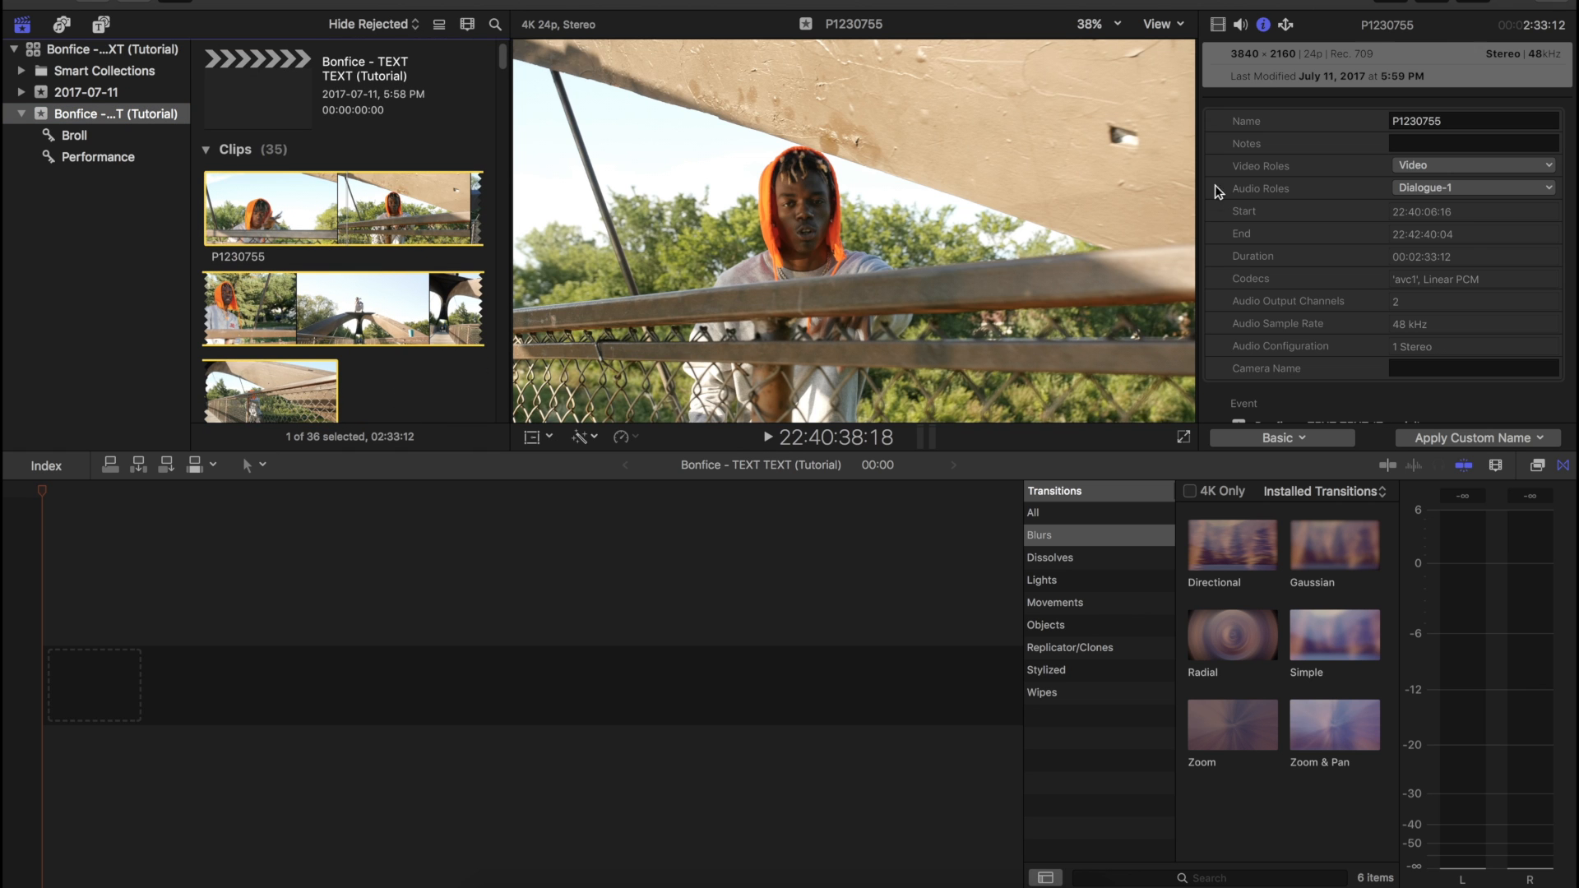
scroll(343, 246, down, 1)
drag(362, 177, 99, 164)
Step: Add the following performance clips, up to P1230758, to the Performance keyword collection
scroll(412, 247, down, 4)
drag(310, 249, 121, 157)
scroll(344, 271, down, 4)
drag(345, 279, 126, 166)
Step: Add clip P1230759 to the Broll keyword collection
scroll(318, 299, down, 4)
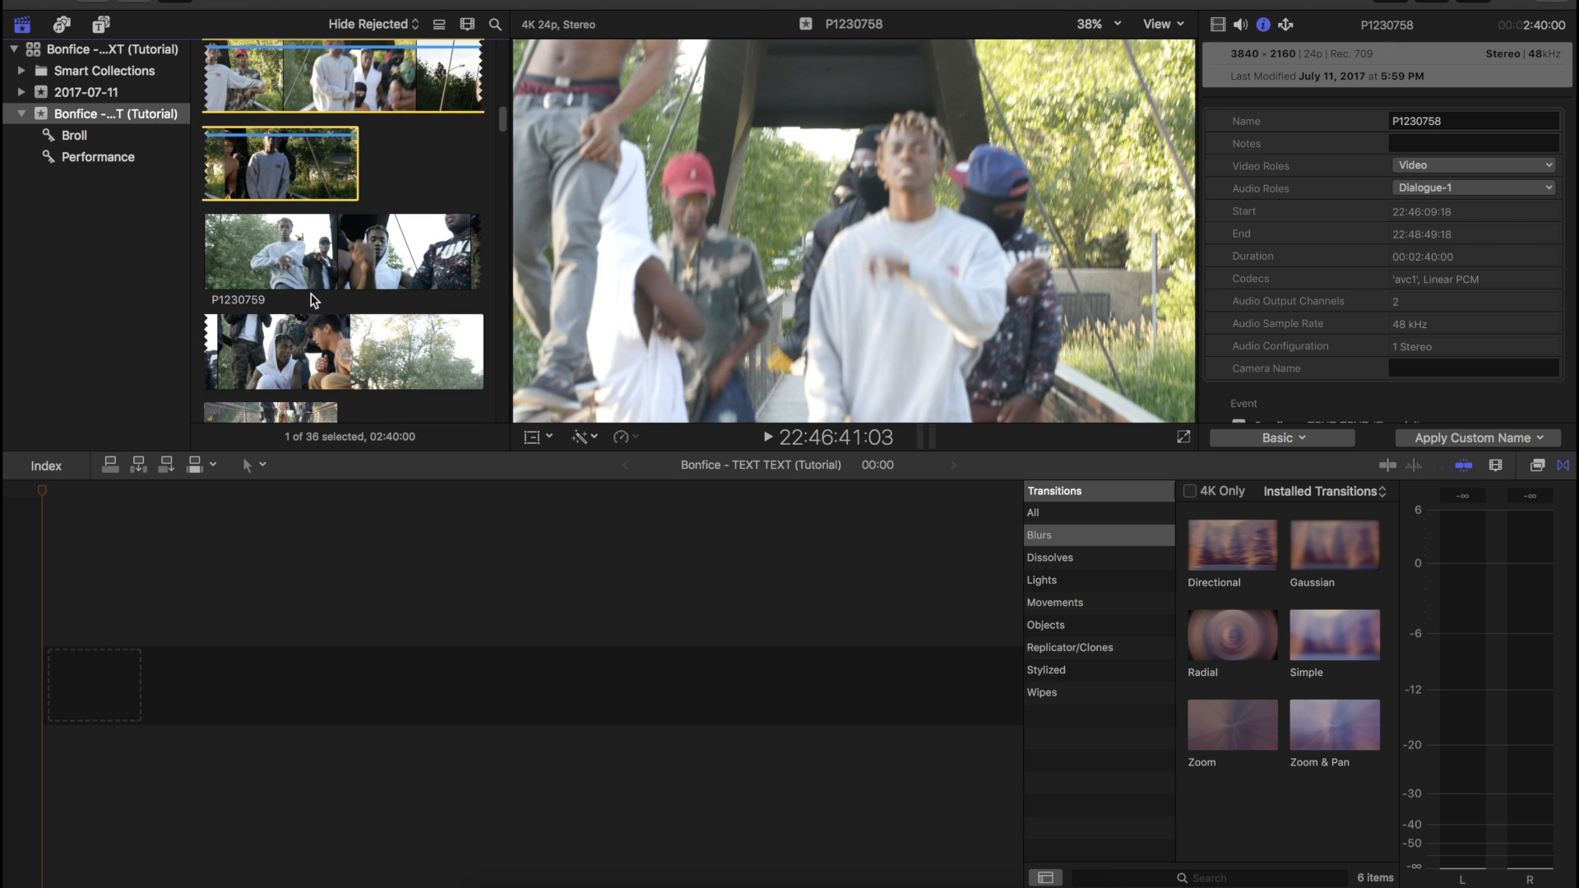
click(331, 261)
drag(331, 262, 138, 137)
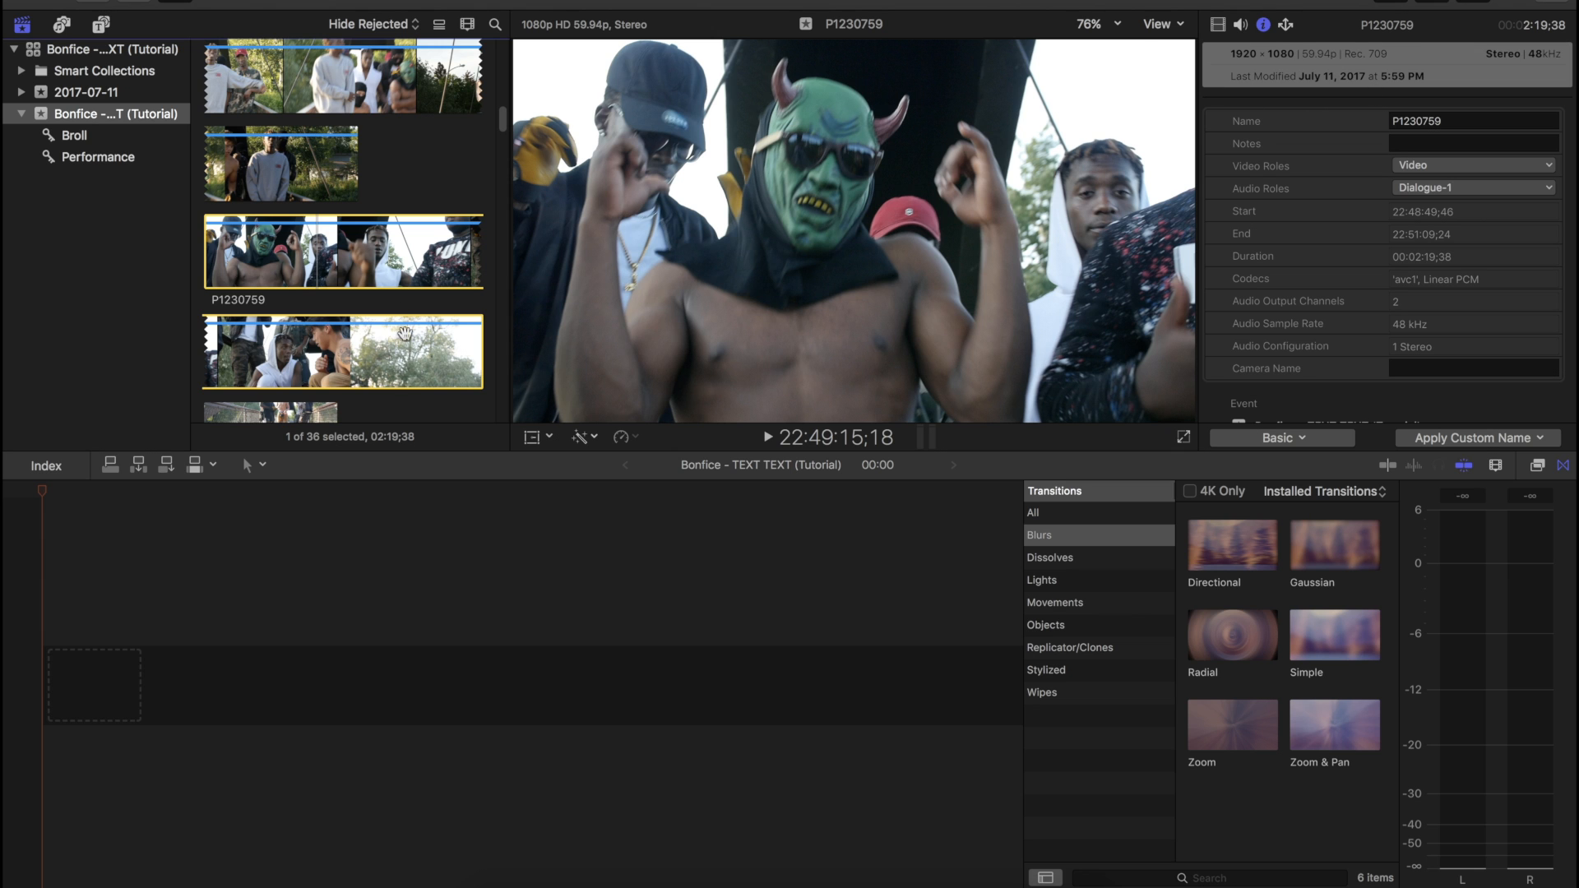
Step: Add clip P1230761 to the Performance keyword collection
scroll(398, 287, down, 3)
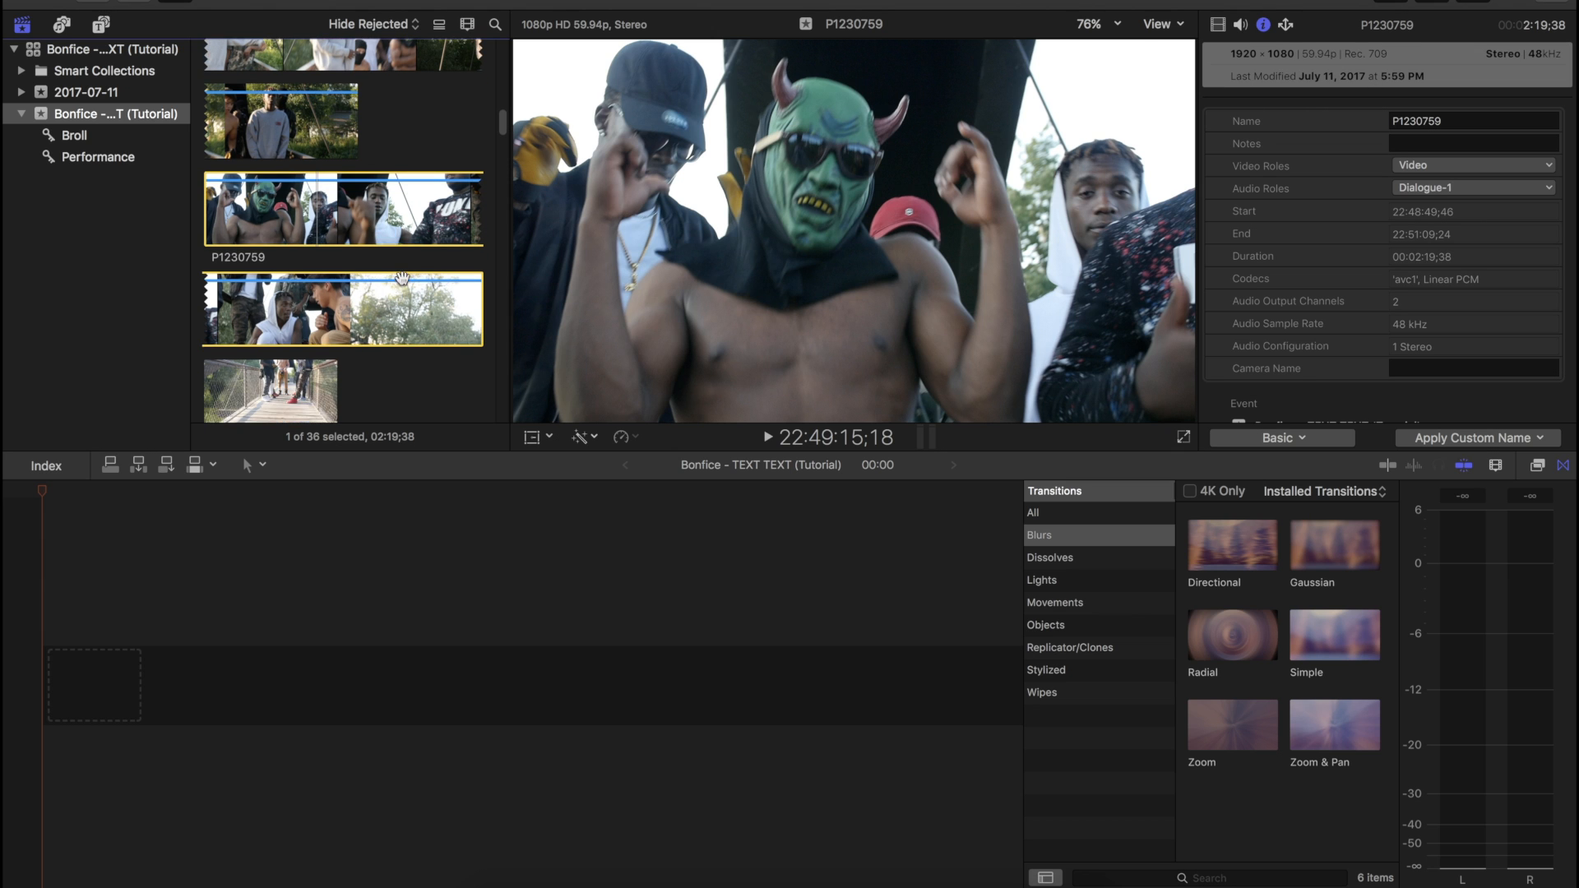
scroll(354, 263, down, 2)
scroll(271, 236, down, 3)
drag(271, 236, 129, 158)
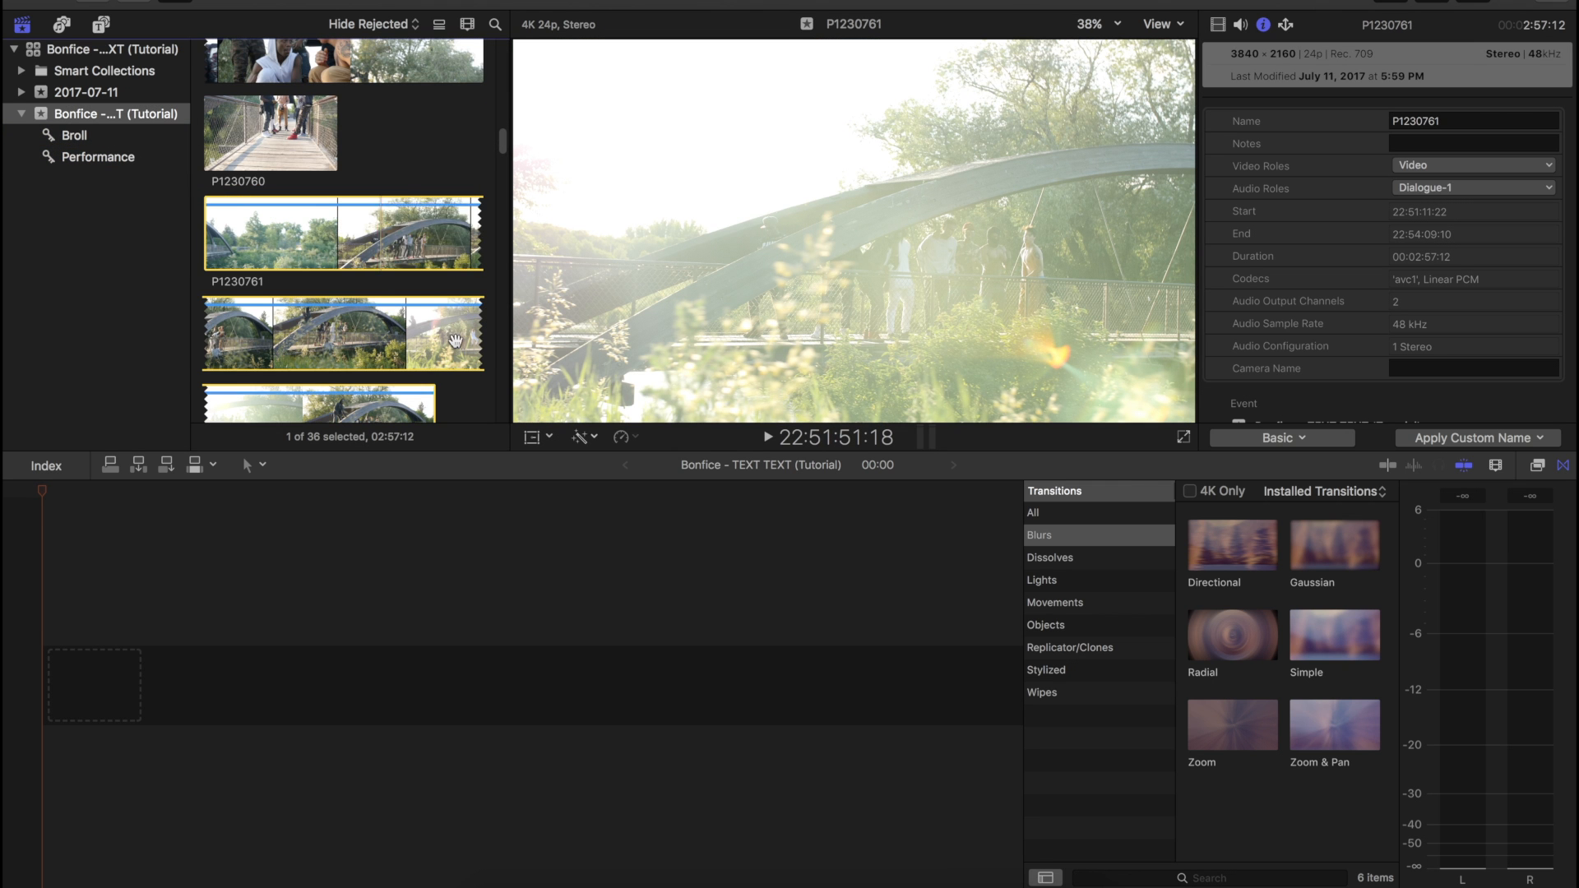
Step: Add clips P1230762 through P1230765 together to the Broll keyword collection
scroll(343, 230, down, 7)
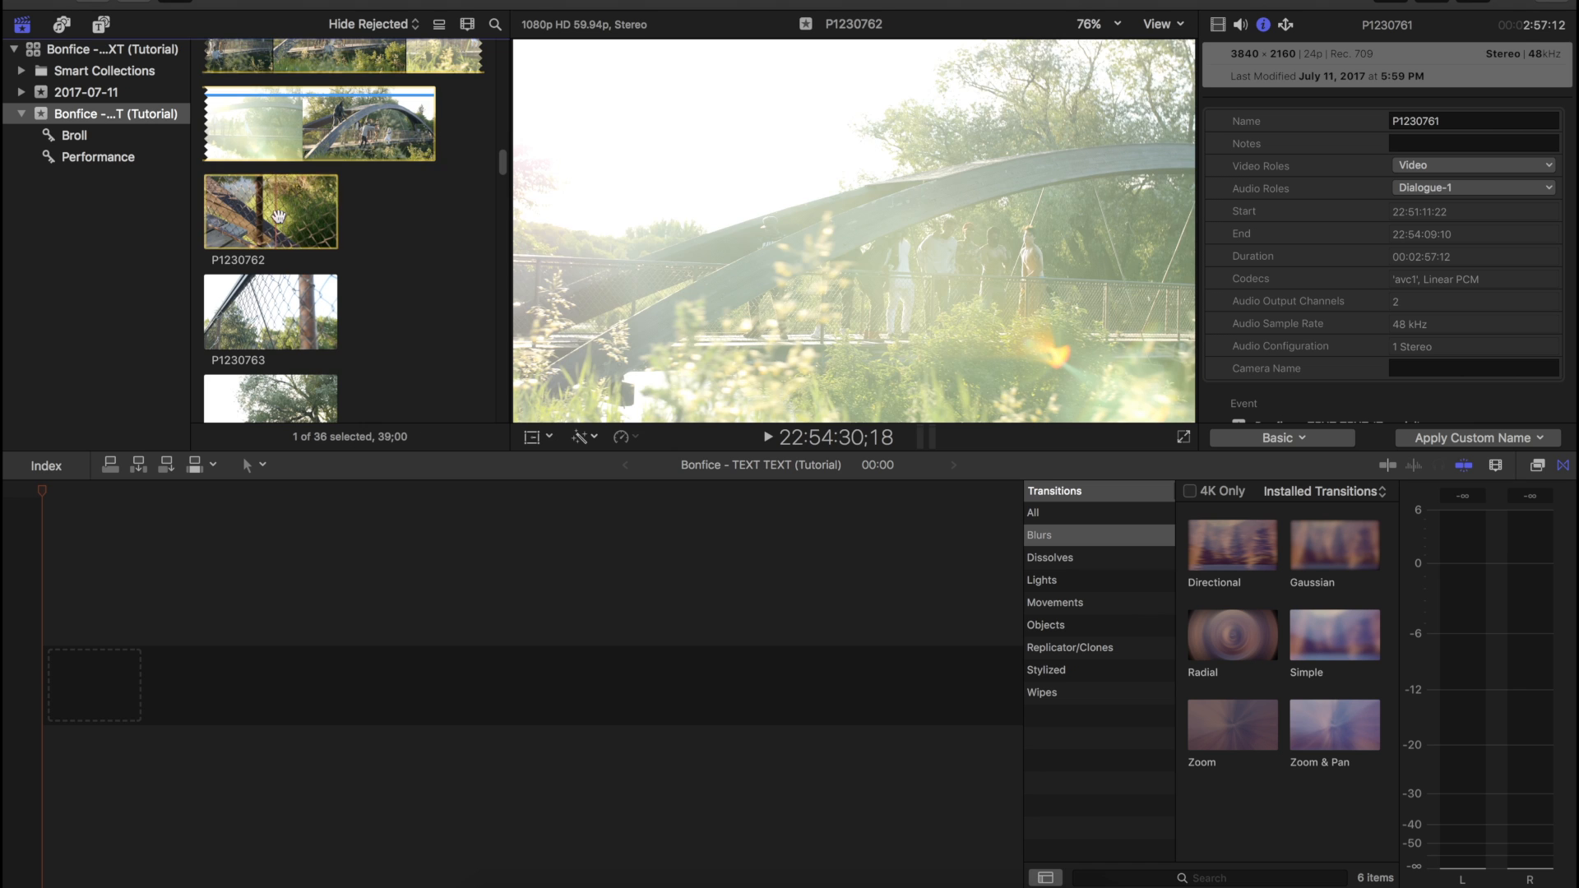
click(275, 214)
scroll(379, 242, down, 4)
drag(381, 103, 103, 138)
scroll(419, 296, down, 8)
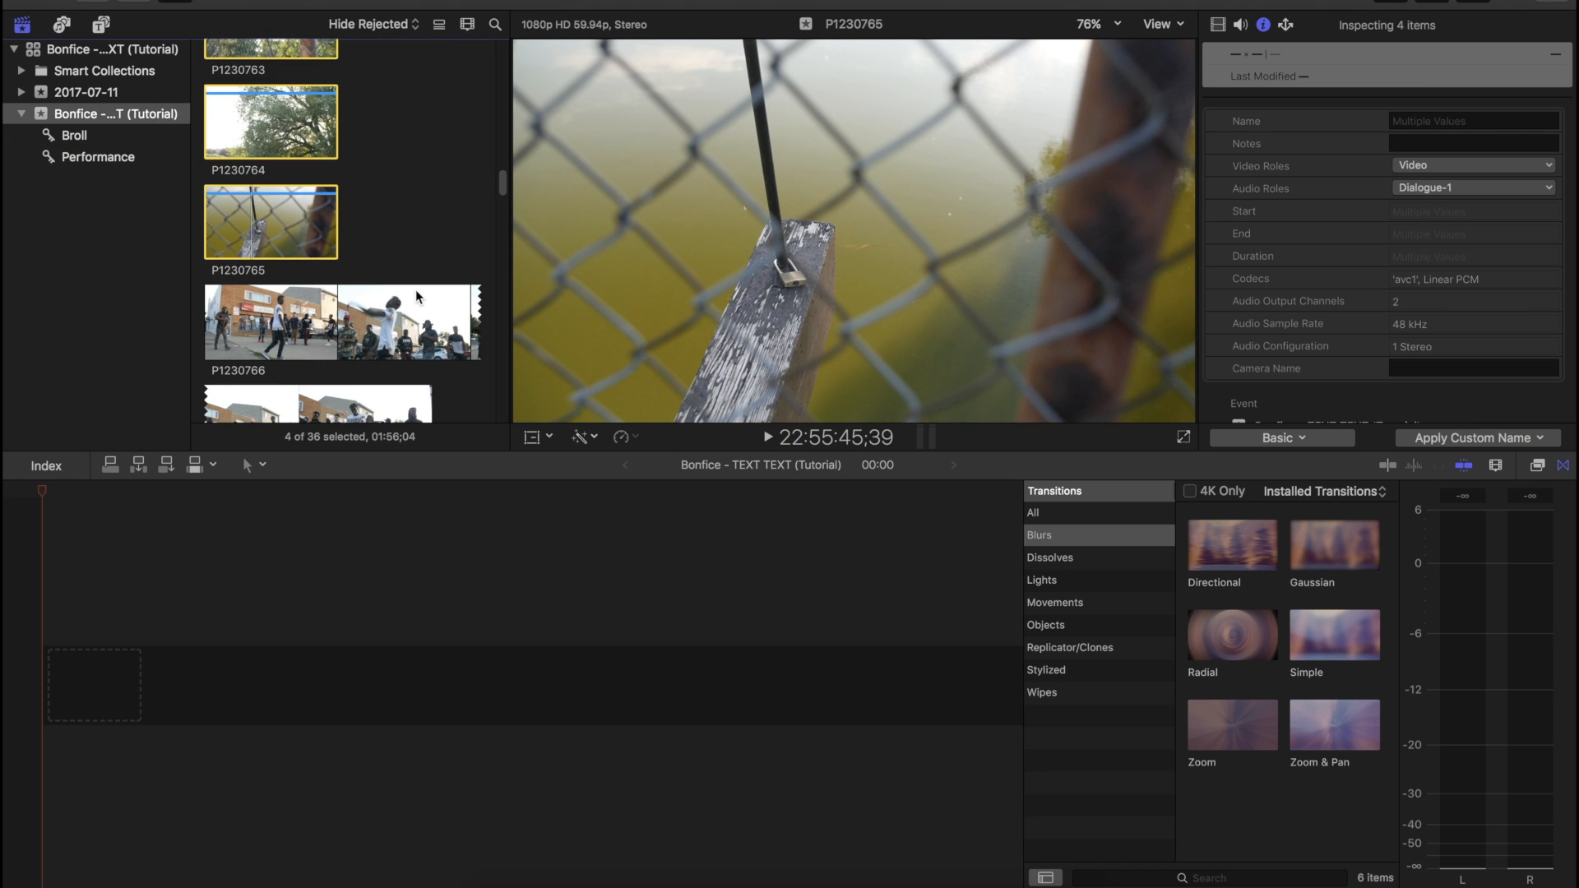
Step: Add clip P1230766 to the Performance keyword collection
click(436, 206)
drag(389, 194, 127, 160)
scroll(417, 320, down, 4)
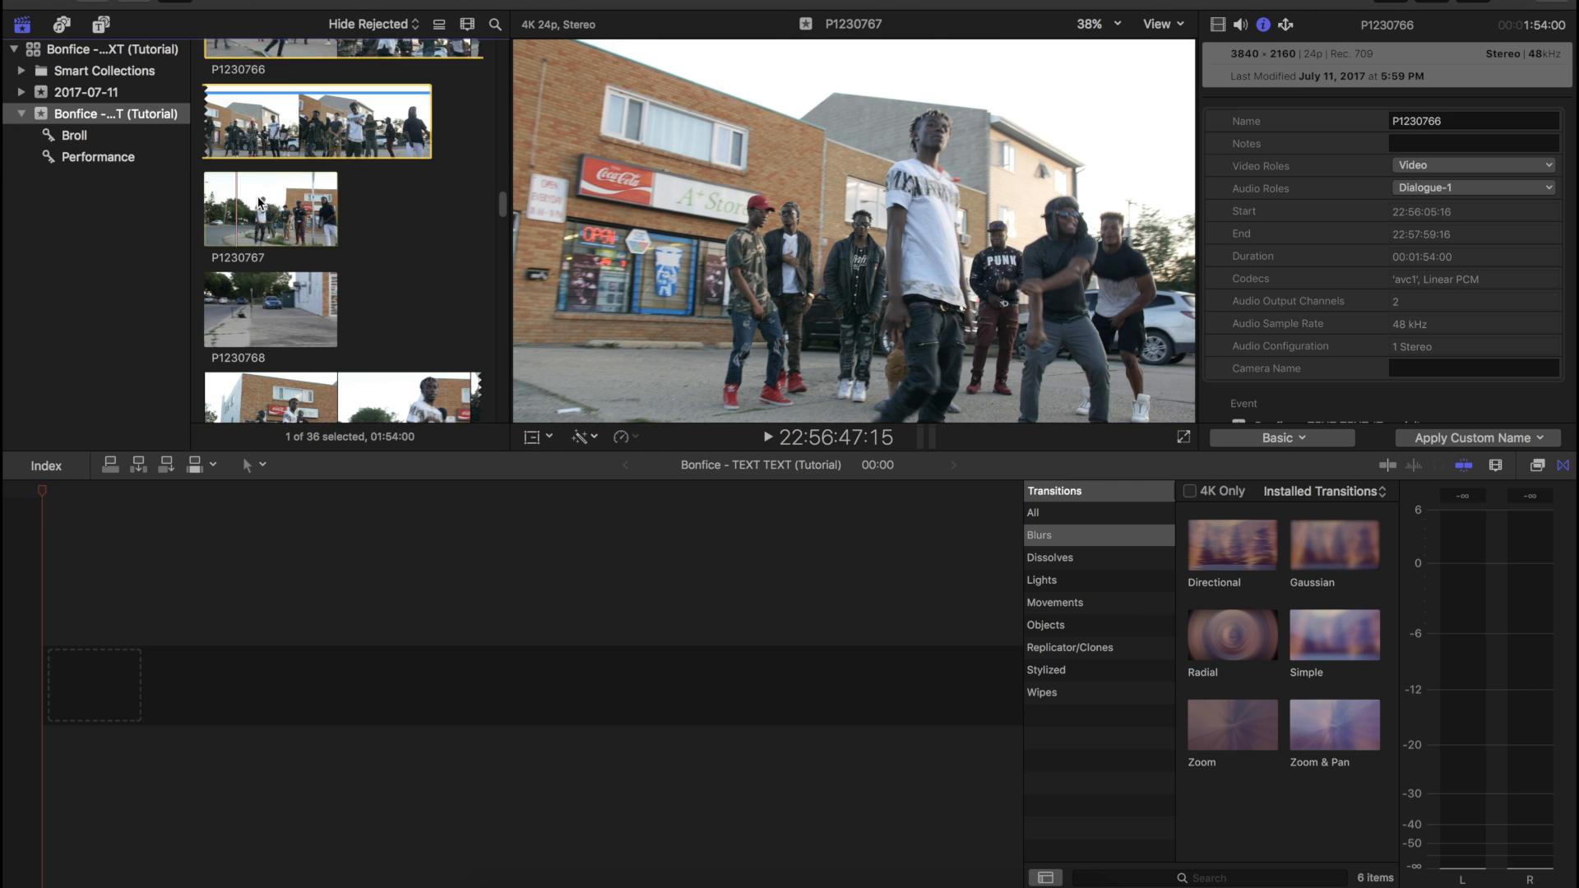
Step: Add the last clip in the event, P1230796, to the Broll keyword collection
scroll(243, 197, down, 20)
click(311, 360)
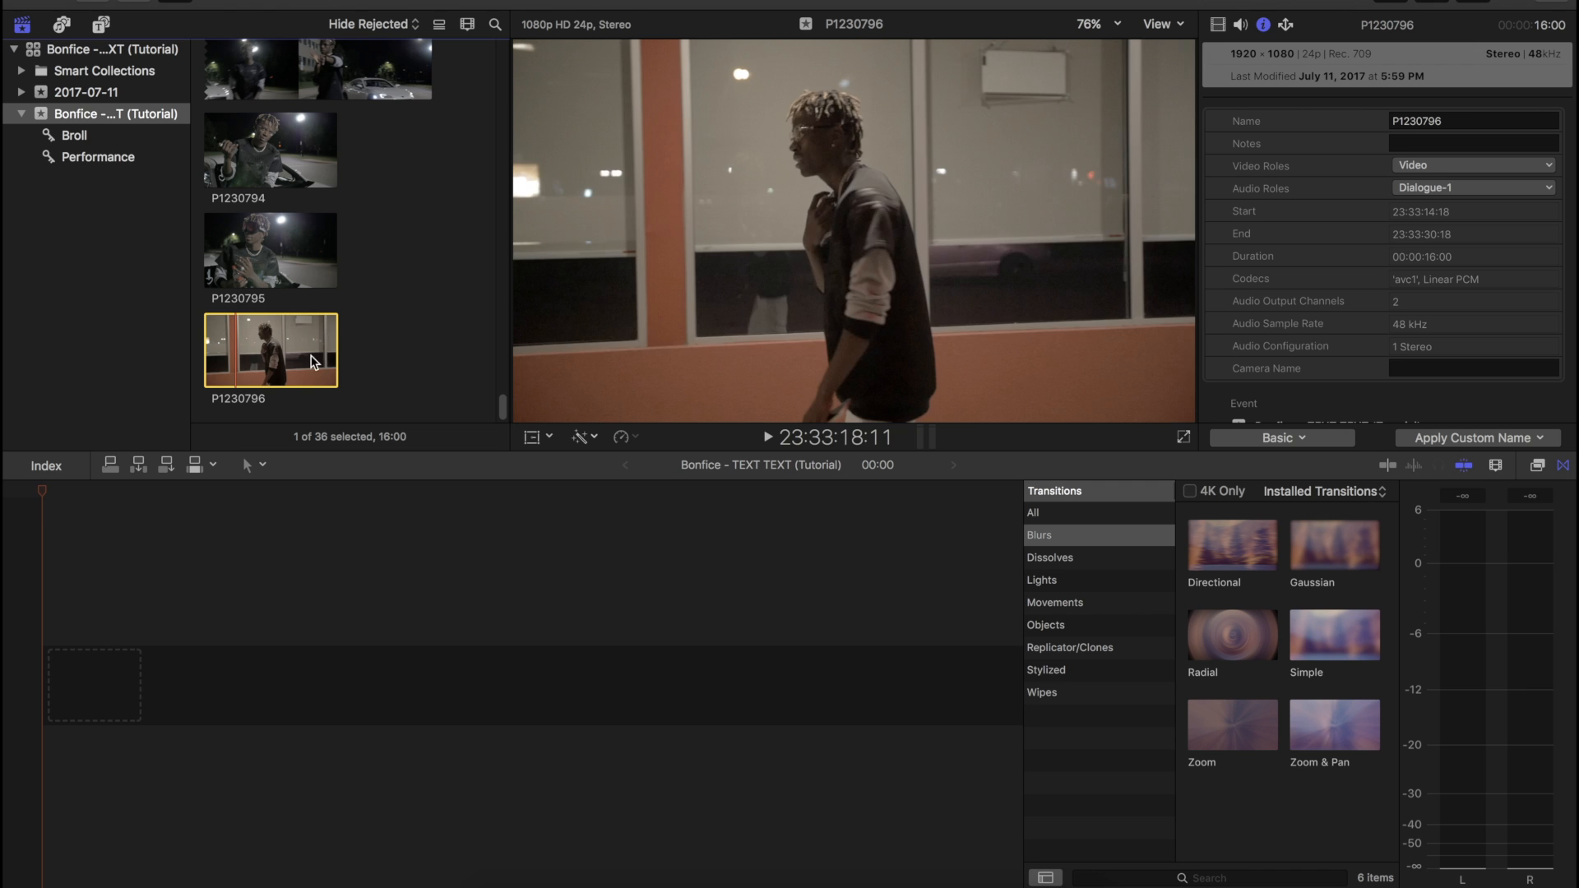
drag(292, 353, 82, 156)
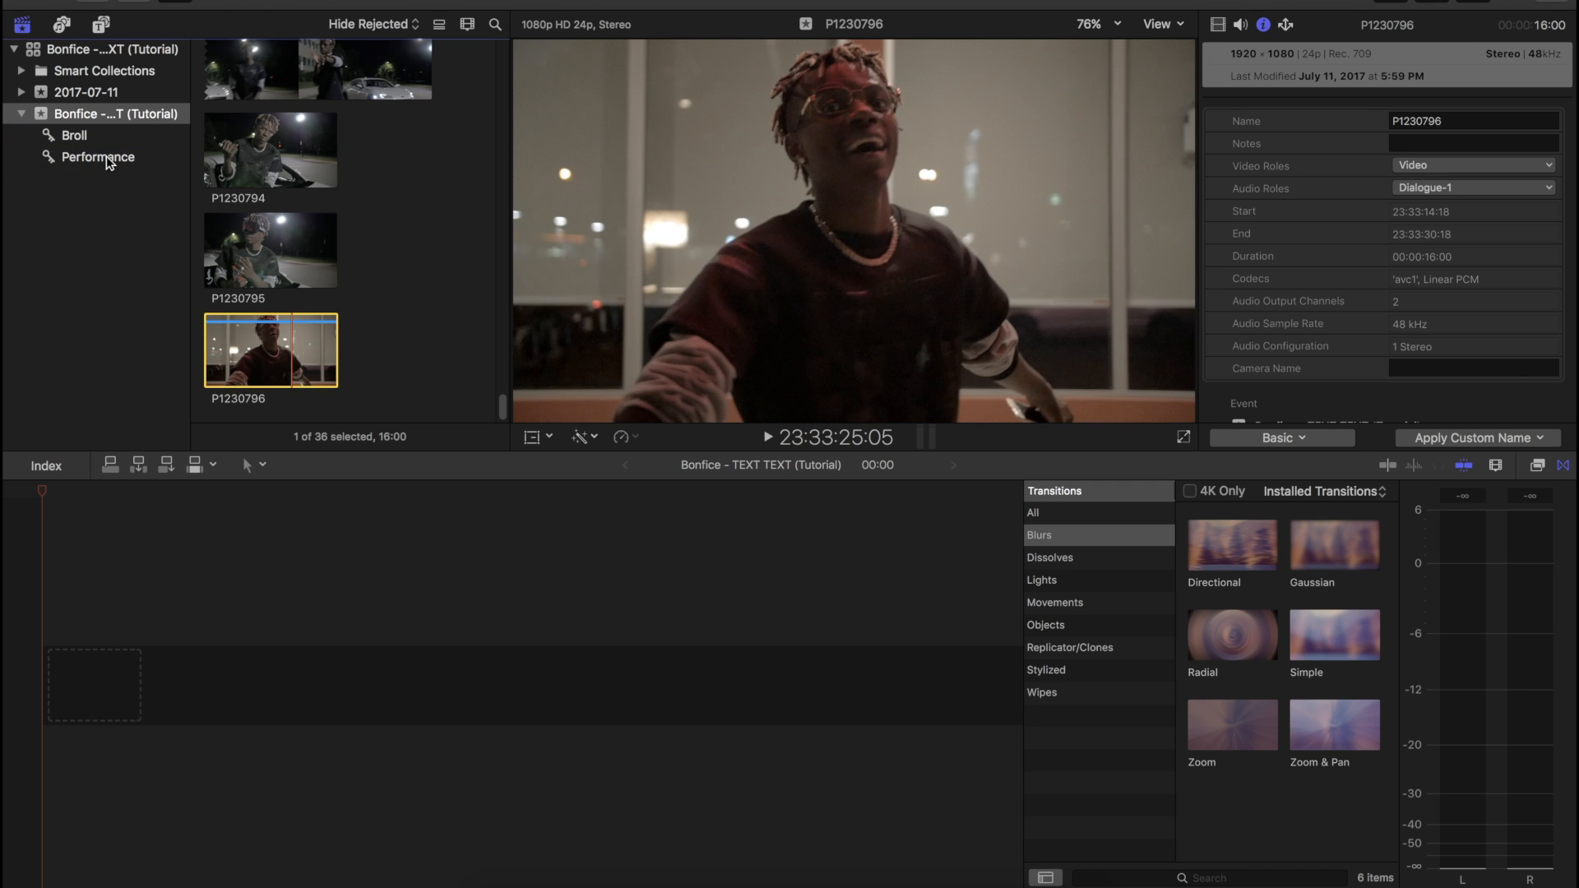
Step: Open the Performance keyword collection, switch to iTunes and bring the Bonfice song from the recently added music into that collection
click(107, 155)
click(636, 870)
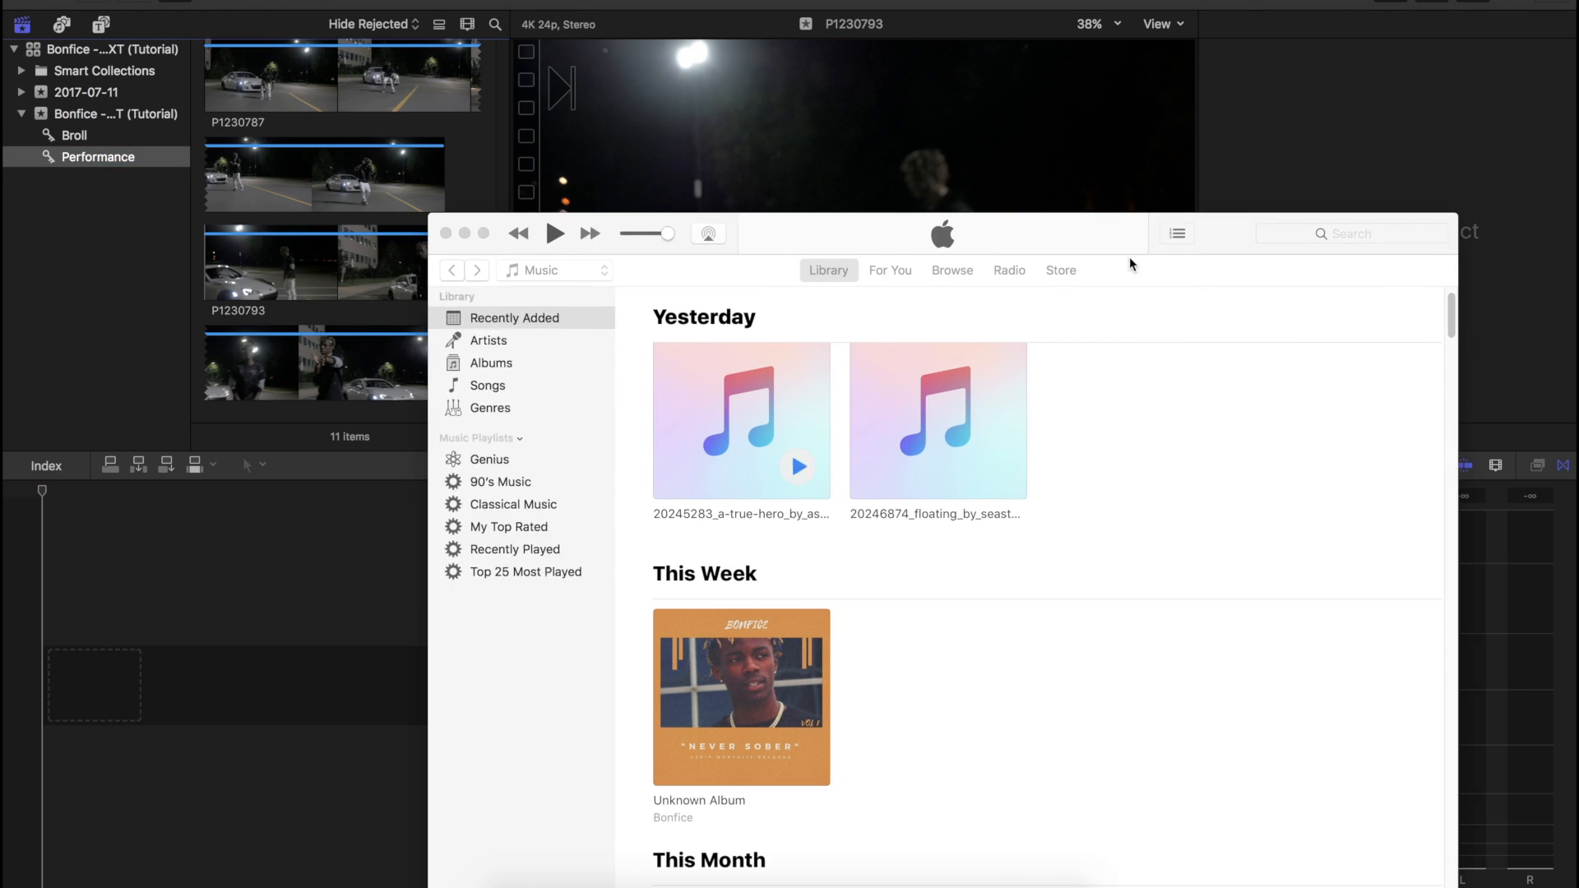
drag(621, 231, 707, 2)
scroll(886, 319, down, 3)
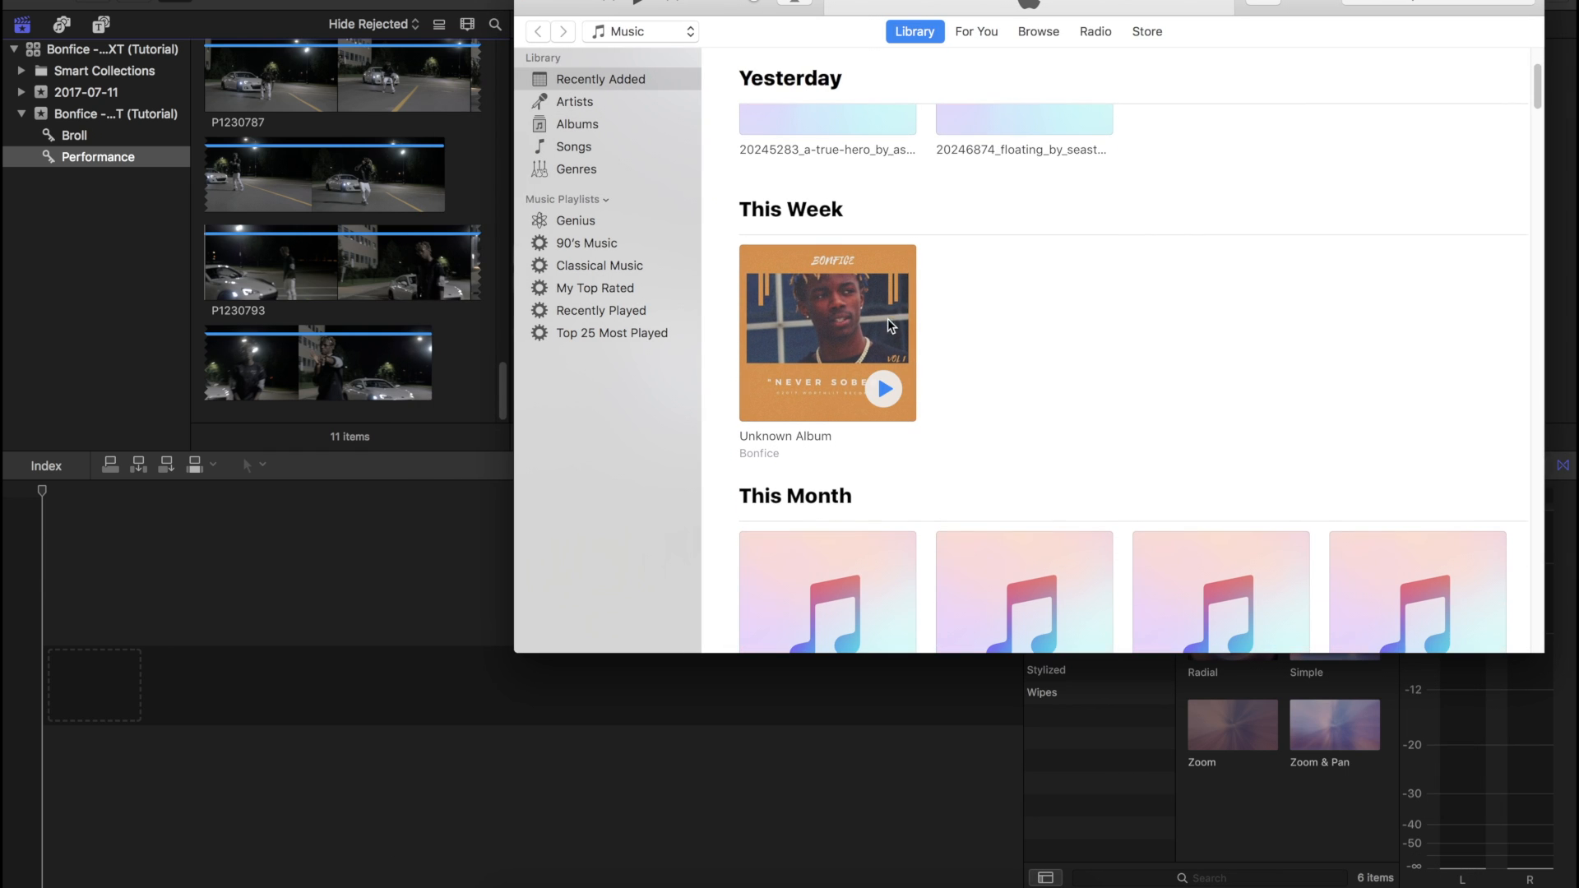
mouse_move(811, 362)
drag(850, 339, 143, 117)
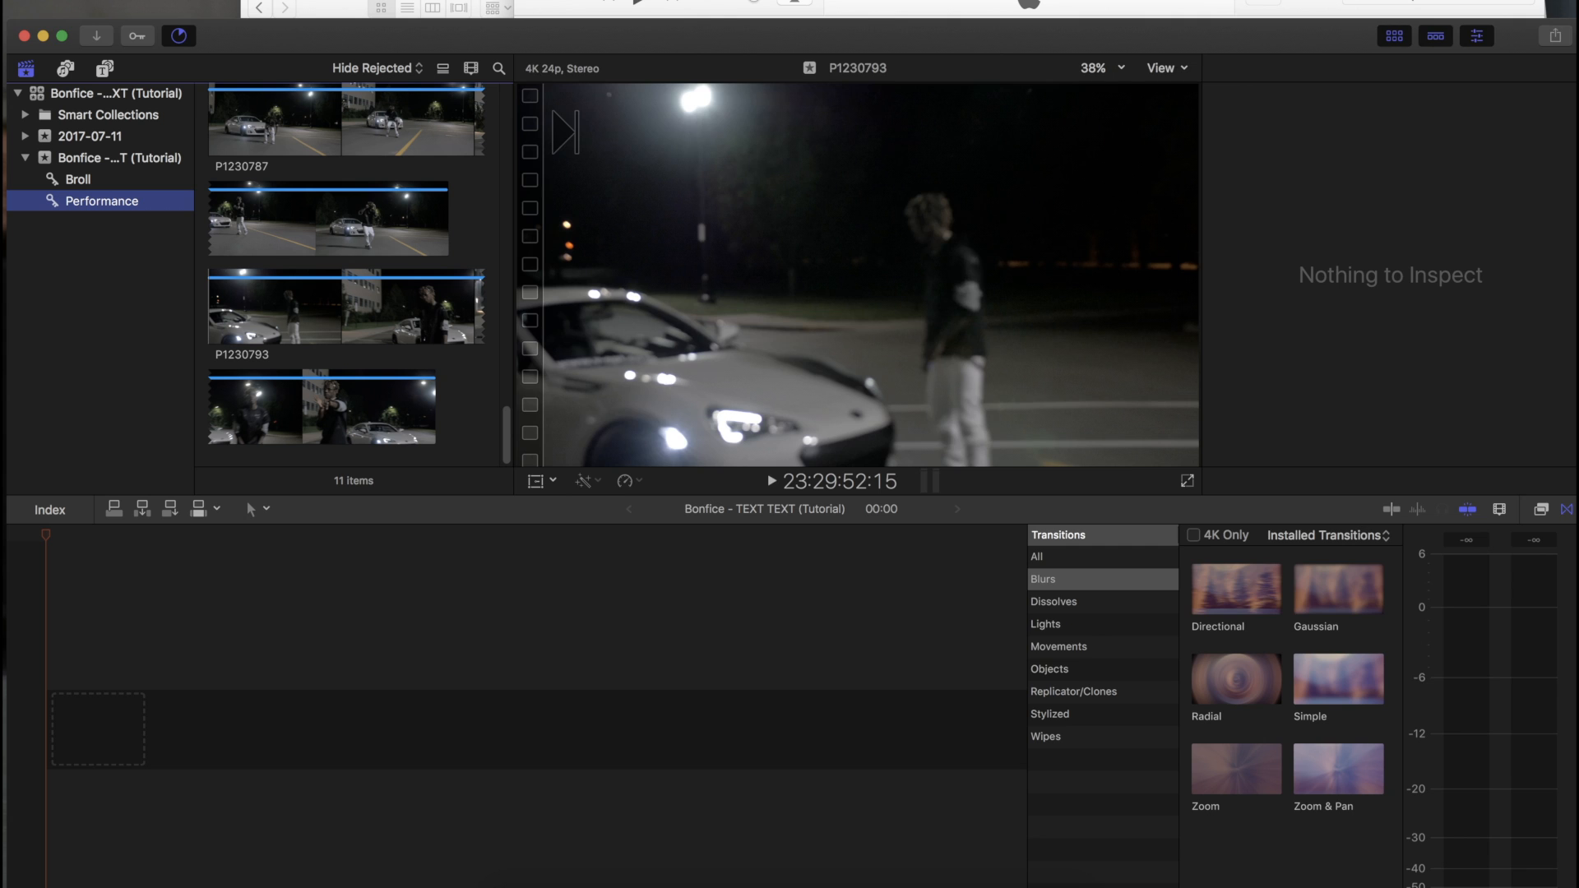
key(super+Tab)
drag(804, 339, 116, 200)
scroll(469, 345, up, 2)
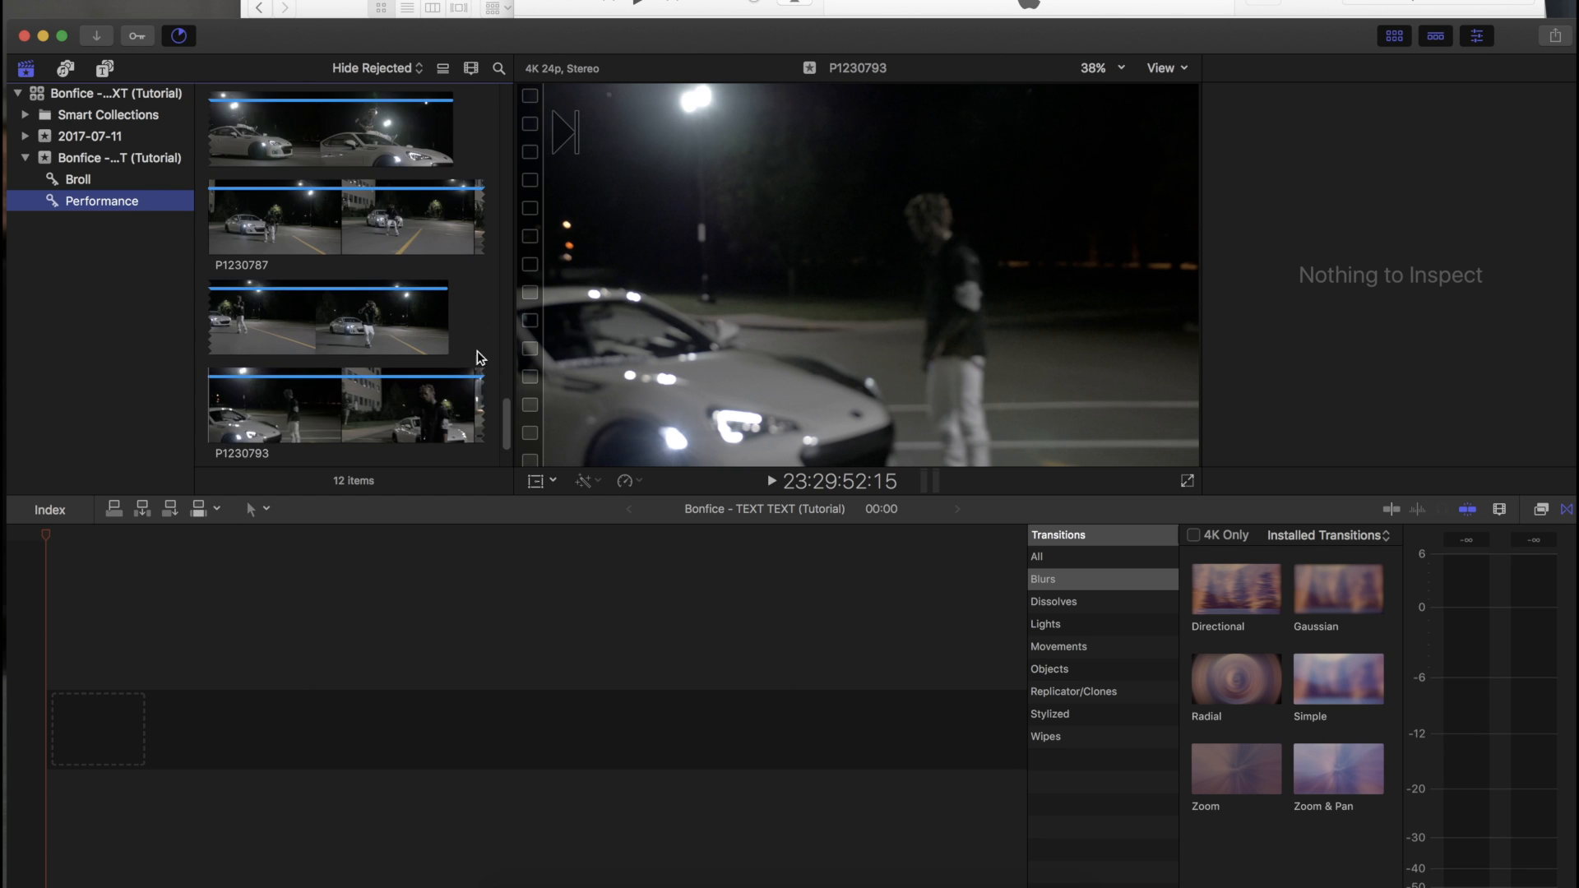
Step: Change the Performance collection's clip display from filmstrips to a list and look through its entries
drag(504, 424, 504, 86)
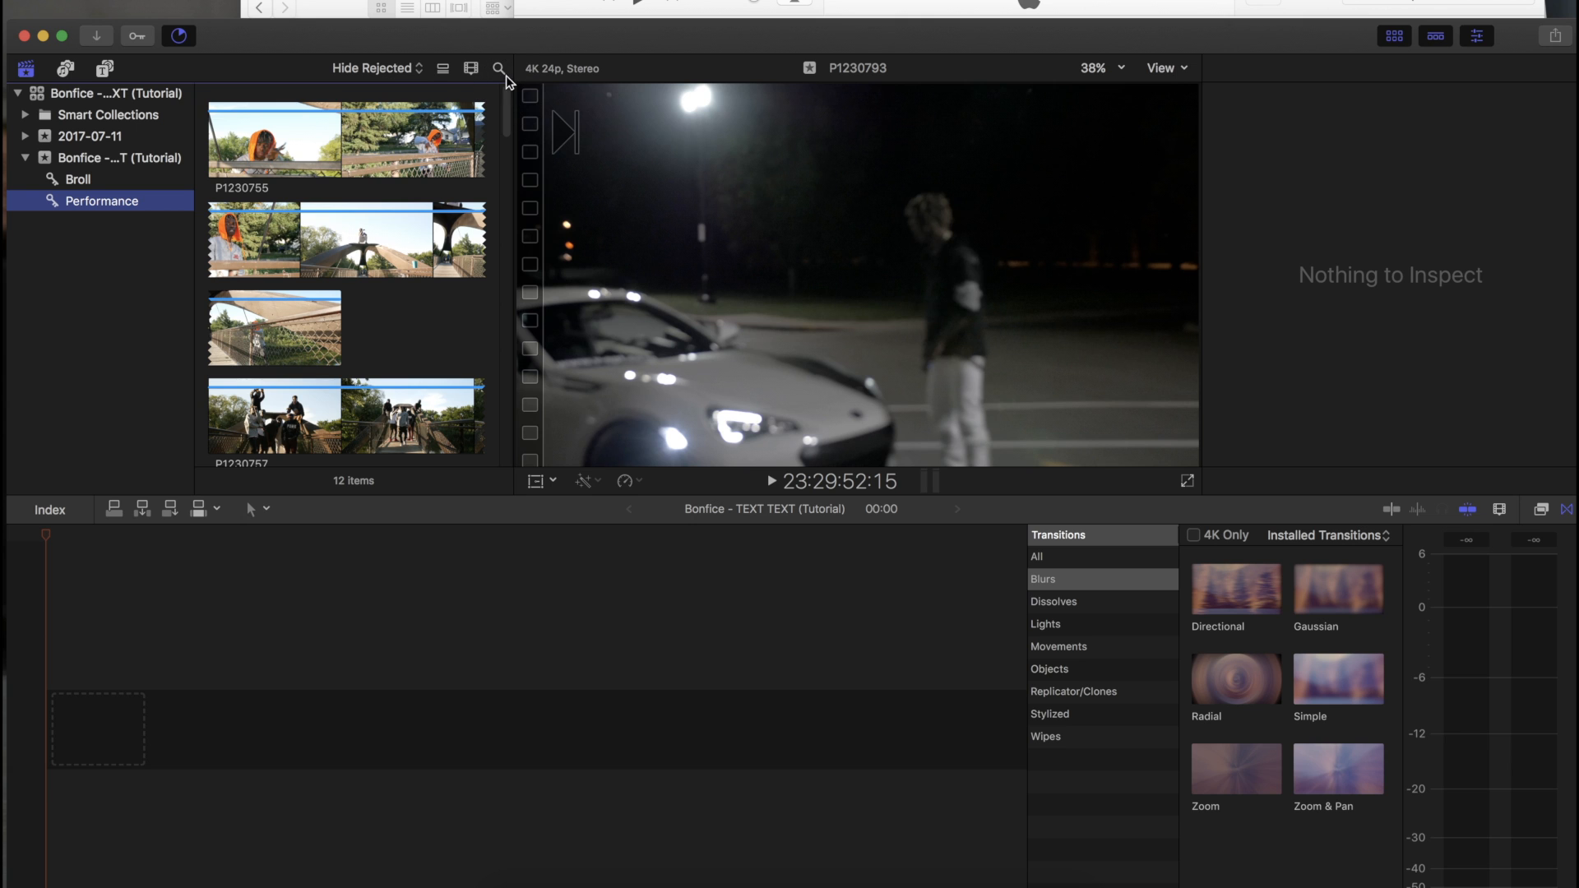
click(393, 73)
click(393, 73)
click(393, 72)
click(396, 77)
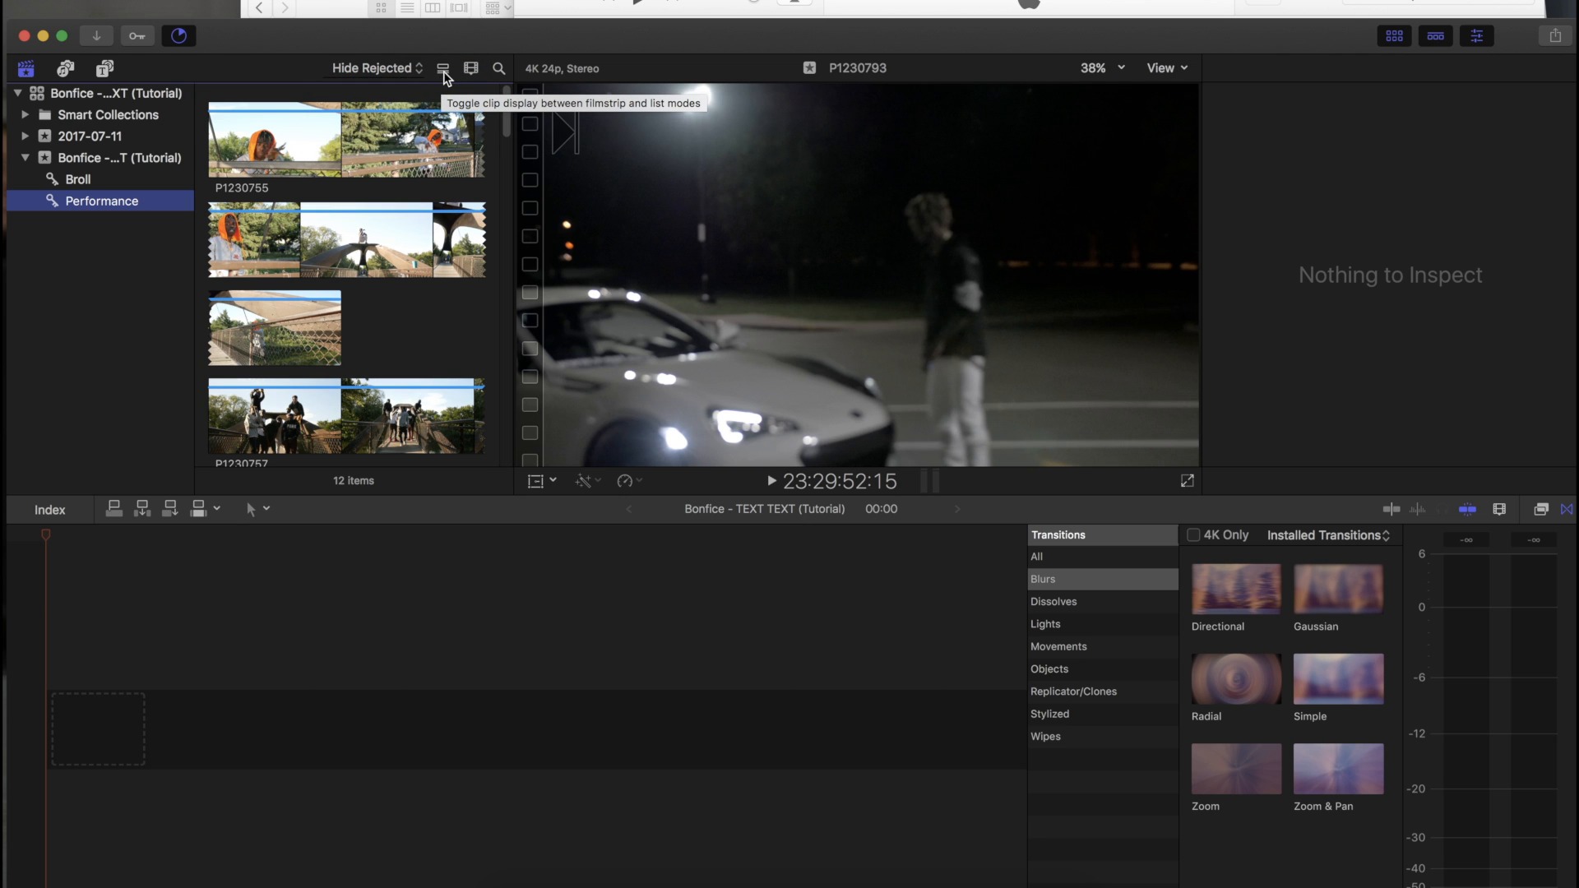
click(444, 76)
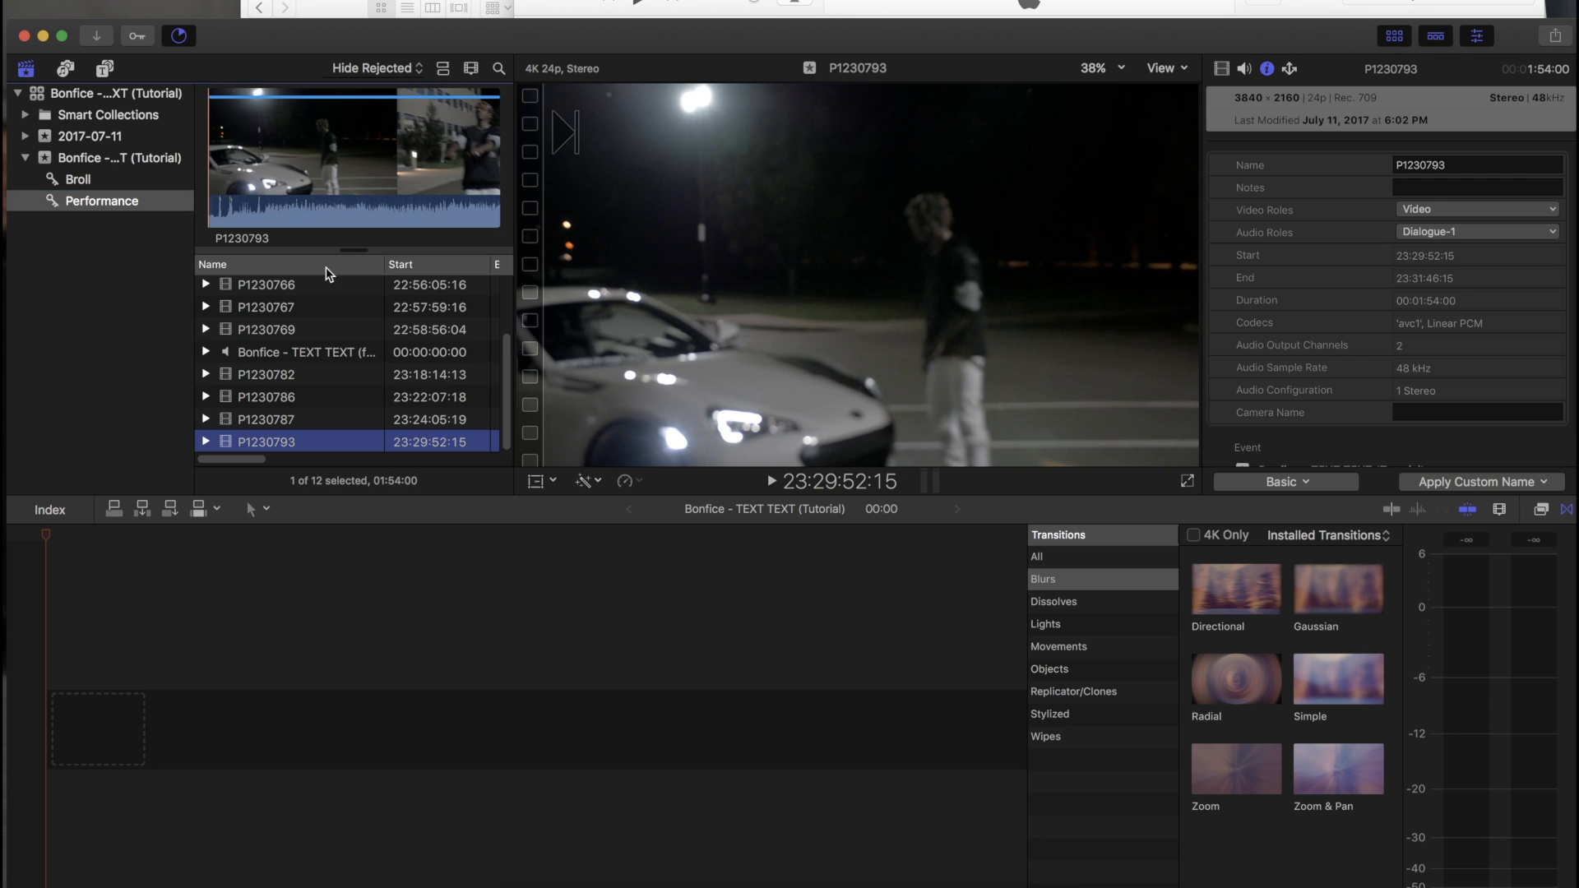
scroll(333, 380, up, 3)
scroll(329, 378, down, 3)
scroll(305, 411, up, 3)
scroll(284, 447, down, 3)
Step: Start a new multicam clip from everything in the Performance collection, including the song and all clips from P1230755 to P1230793
click(295, 449)
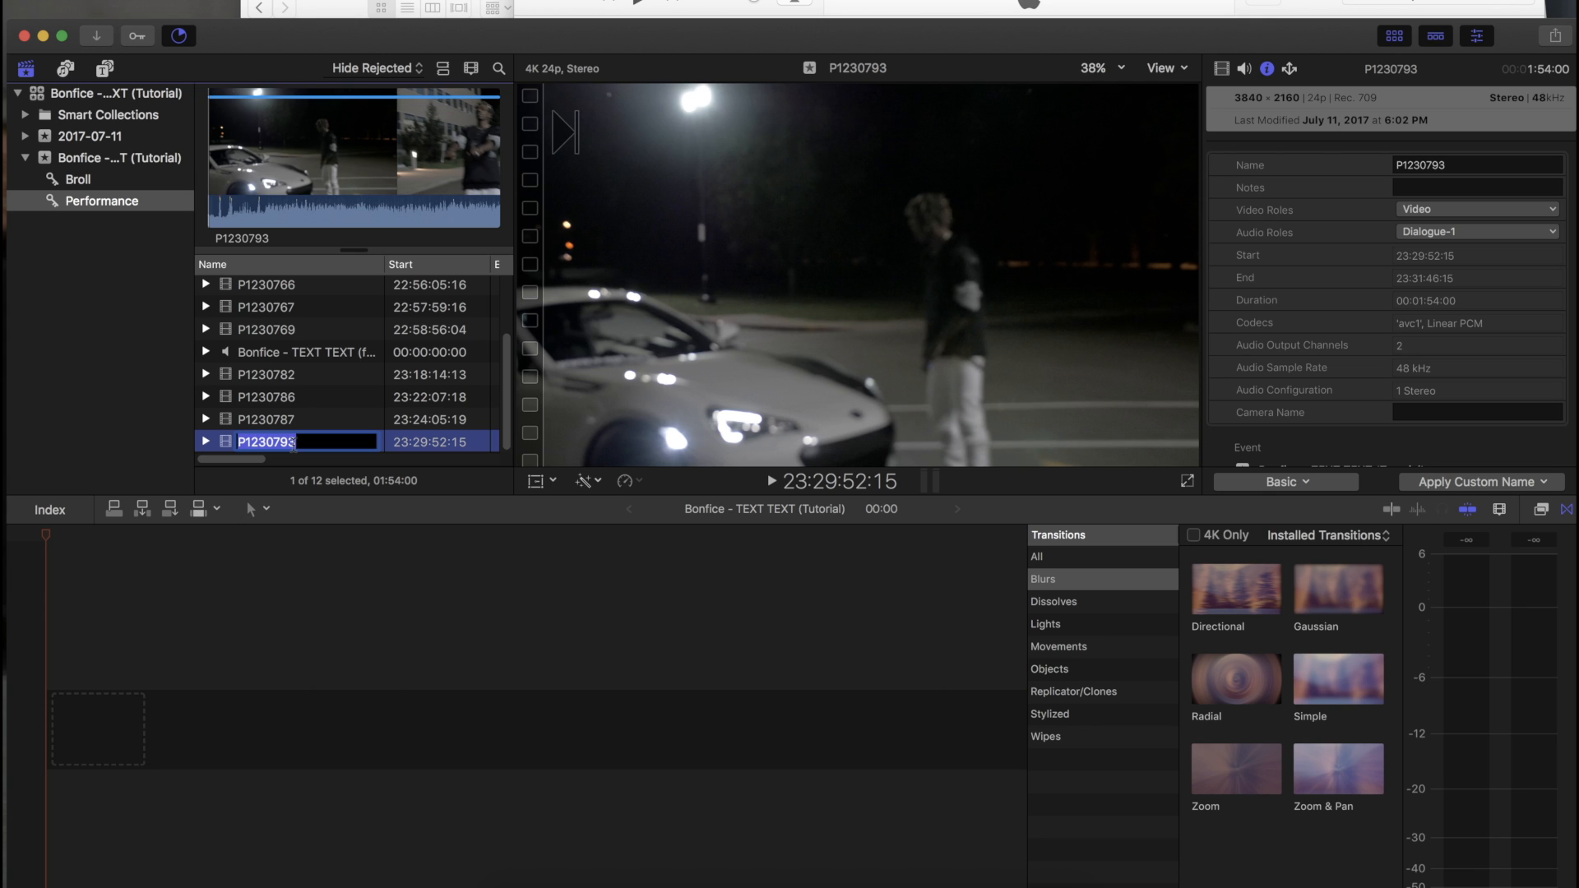
click(407, 446)
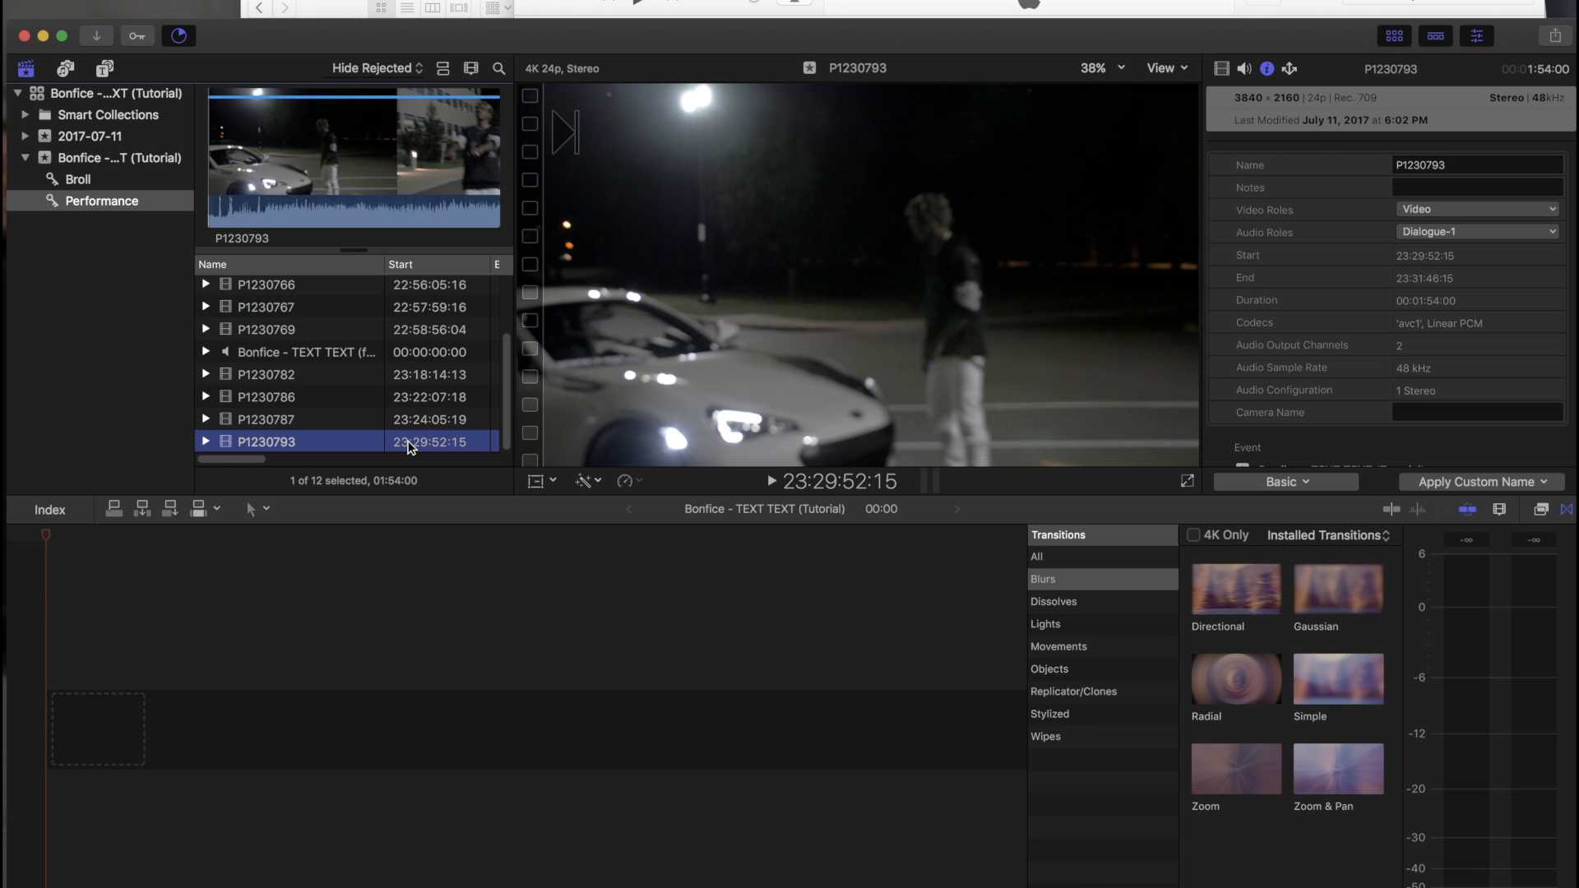
key(shift+Up)
key(shift+Up)
key(shift+Up)
key(shift+Up)
key(shift+Up)
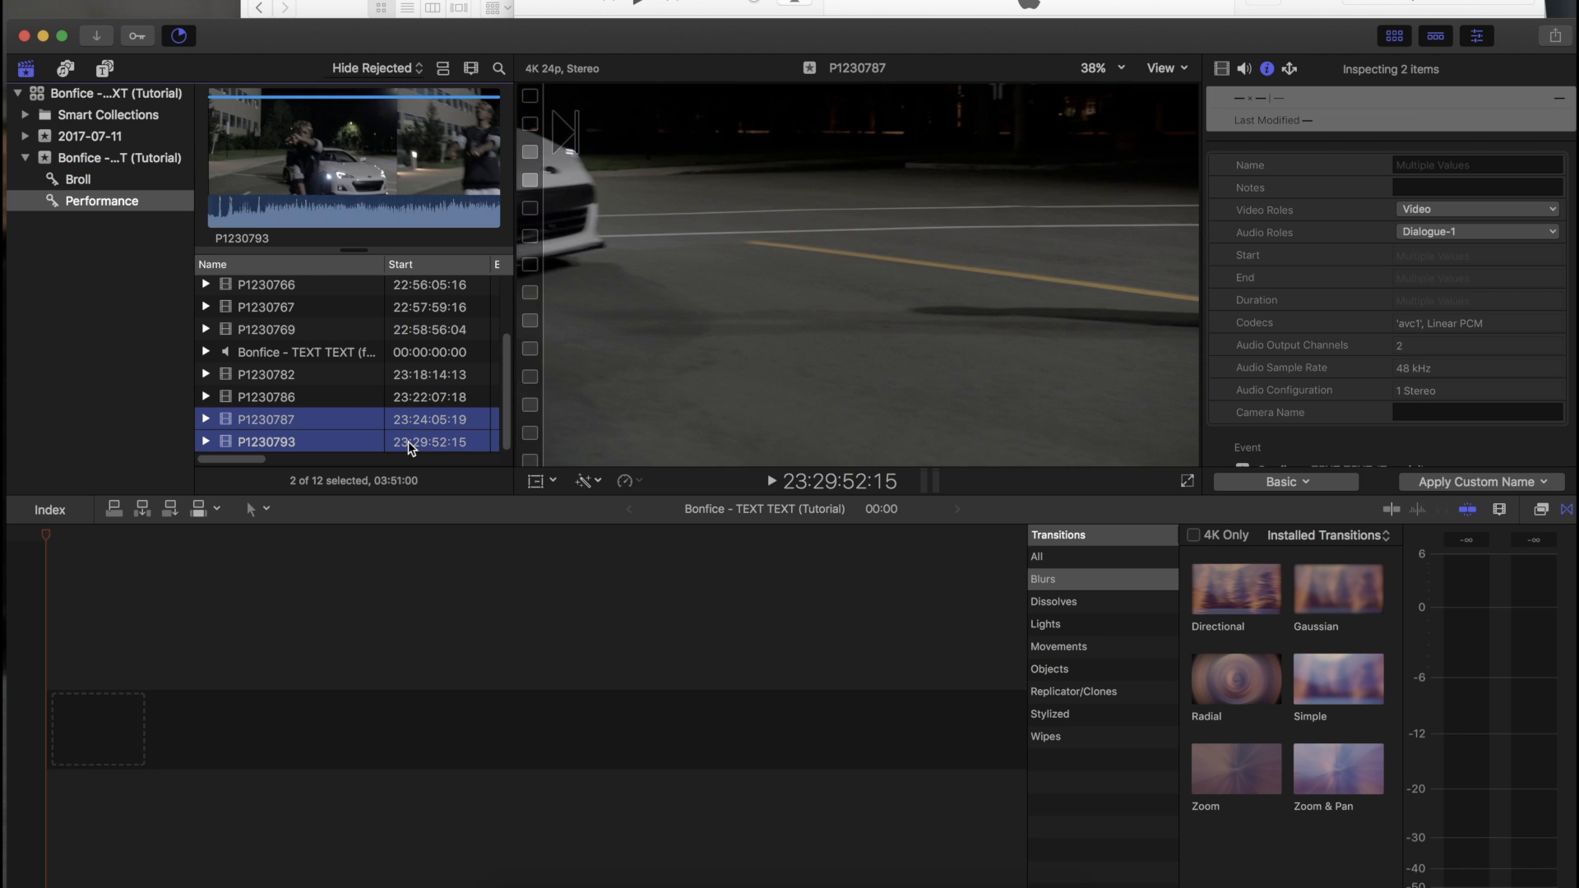
key(shift+Up)
key(shift+Up)
key(shift+Up)
key(shift+Up)
key(shift+Up)
key(shift+Up)
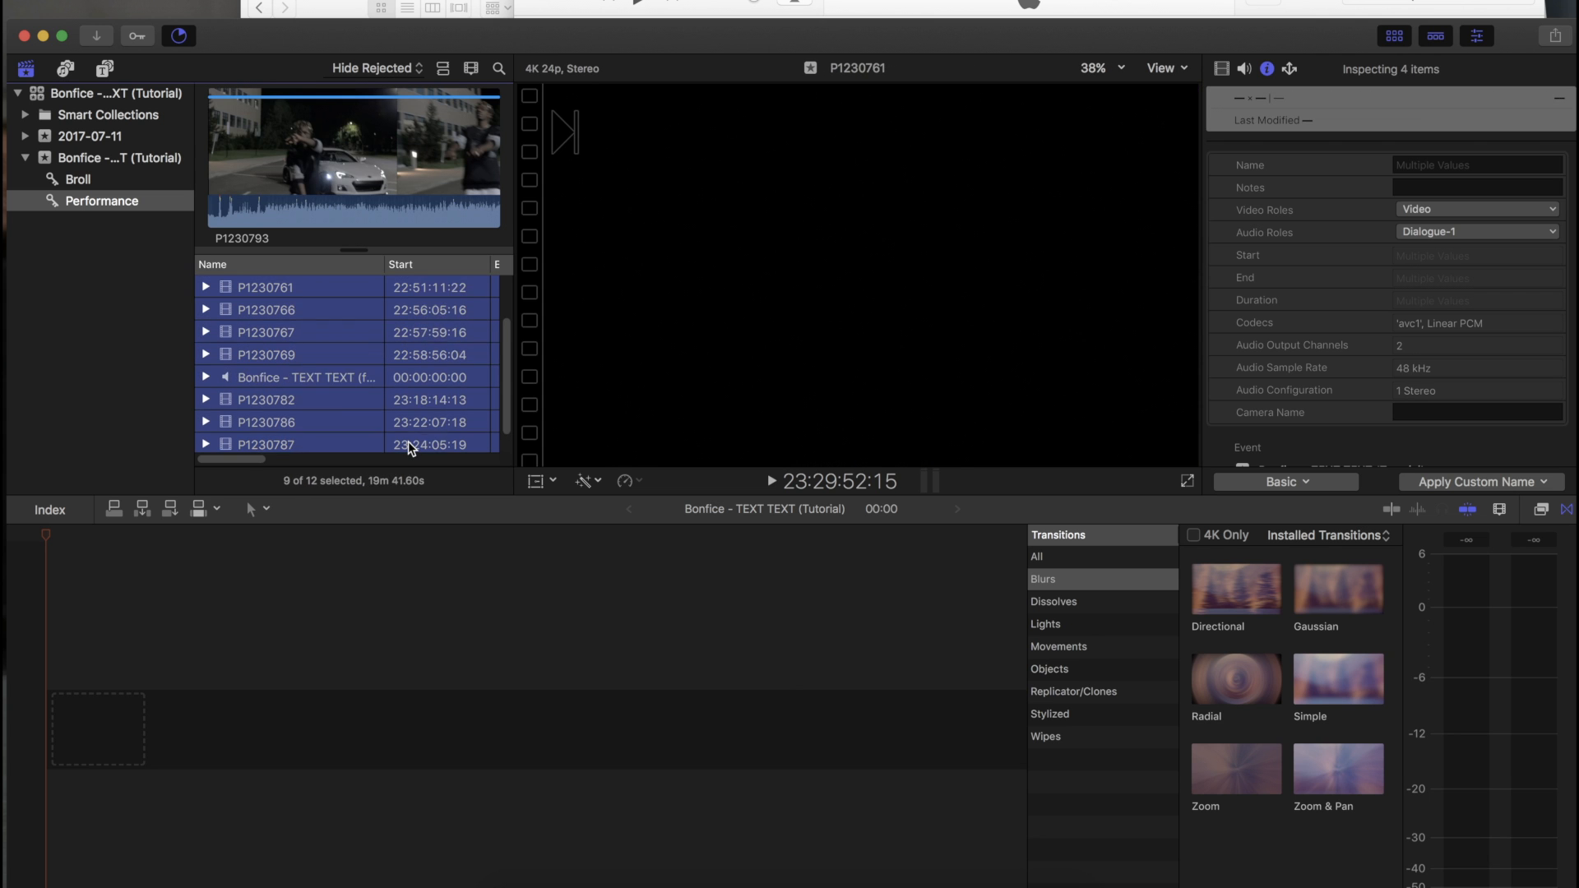
scroll(382, 411, down, 5)
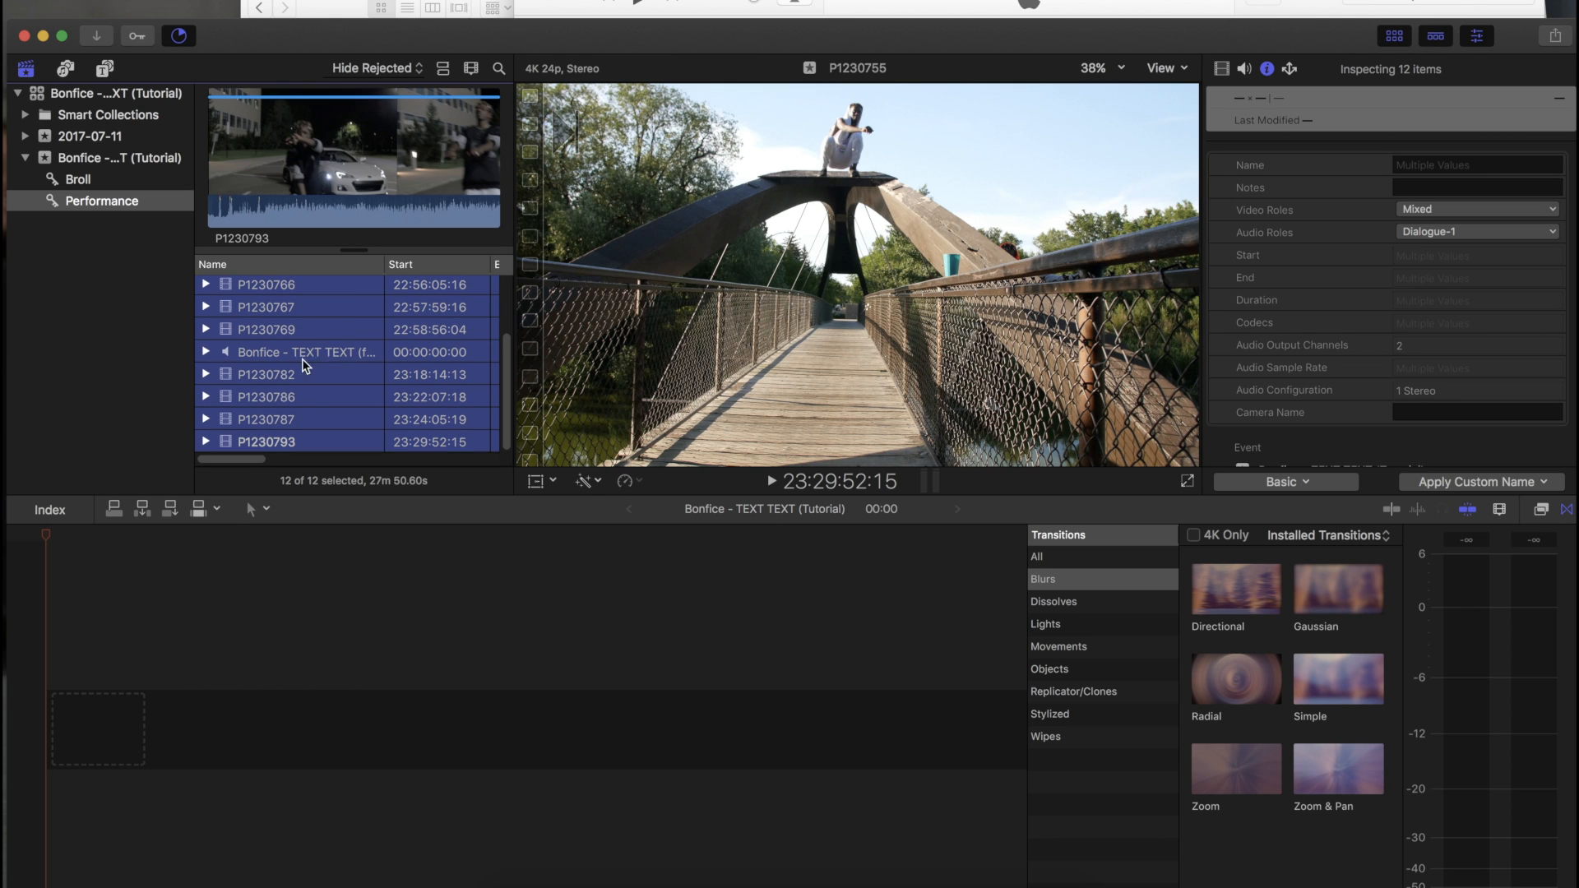
right_click(317, 306)
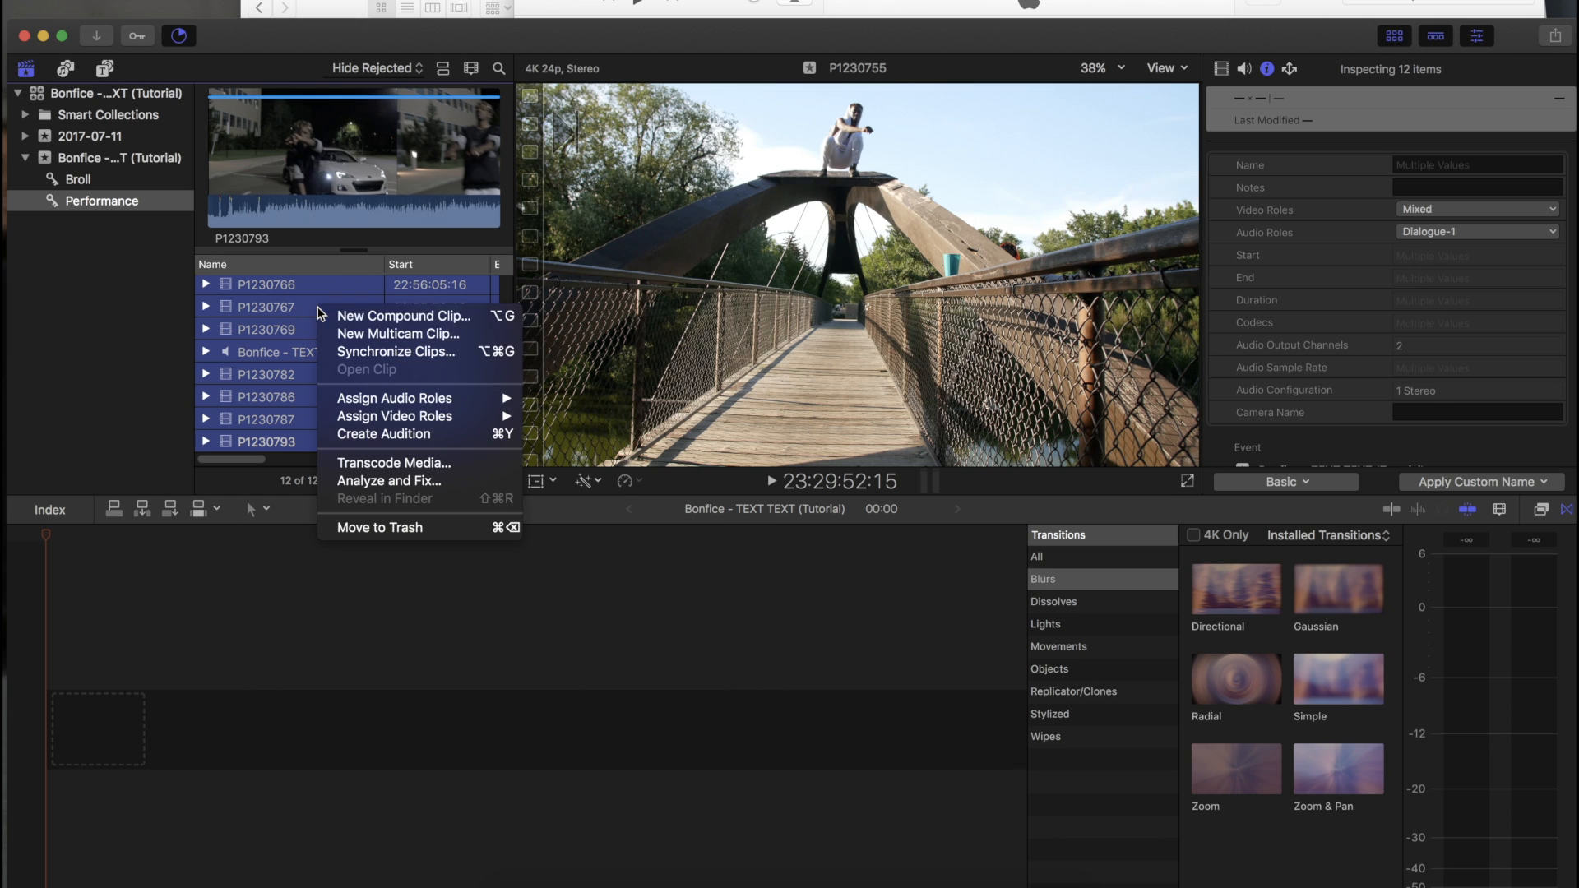
click(473, 337)
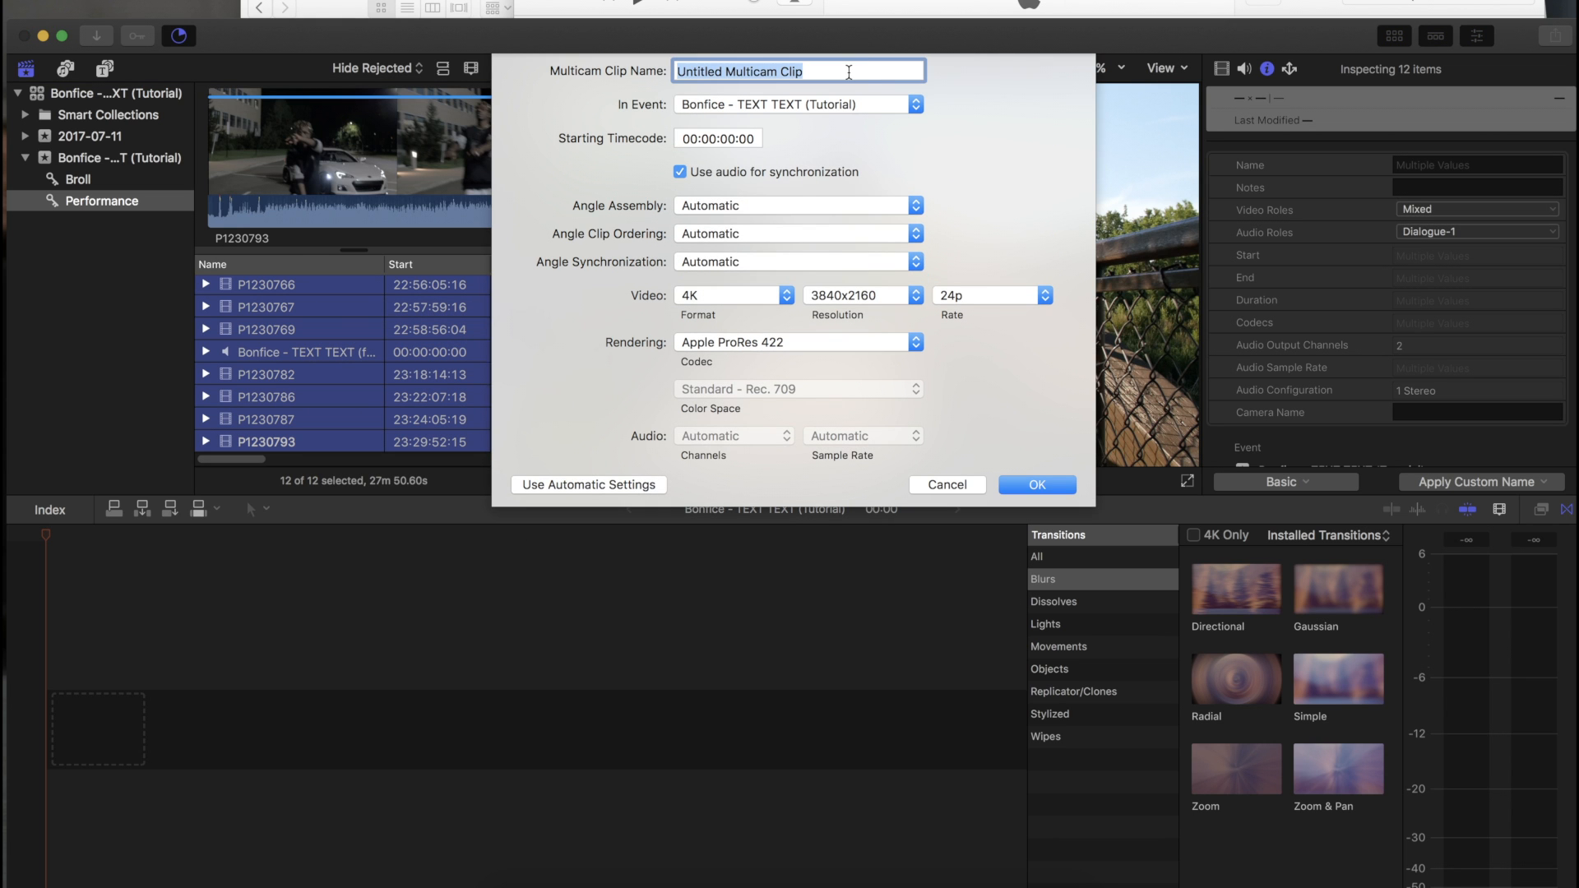
Step: Name the multicam clip "Bonfice Text Text Multicam Clip", keep audio synchronization and the 4K 3840x2160 24p format, and create it
text(Bonfice Text t)
key(BackSpace)
text(Text Multicam Cl)
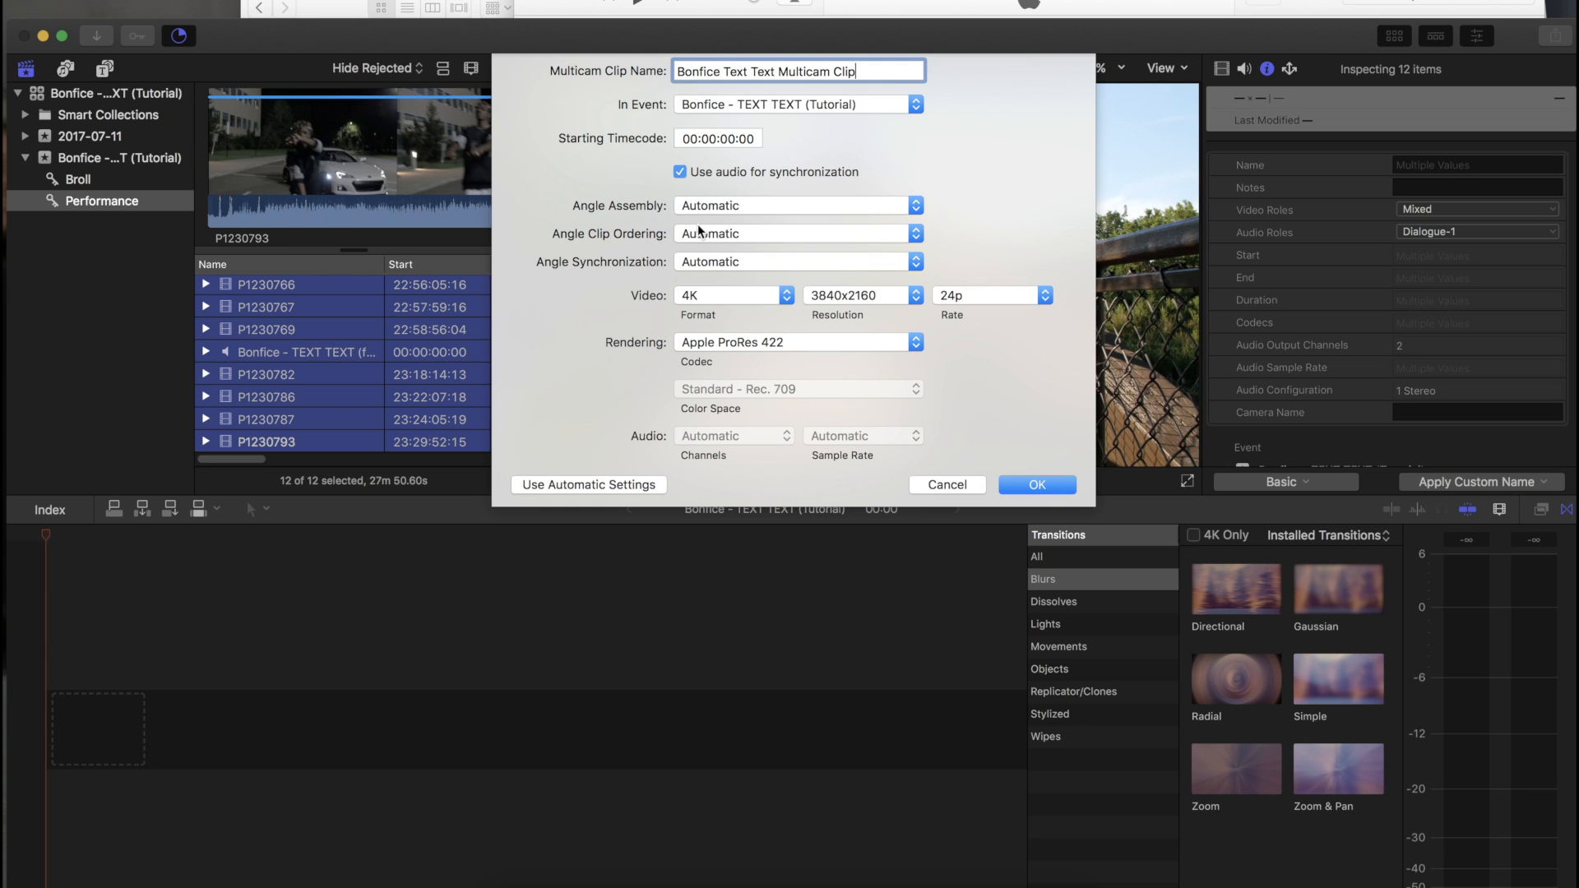
click(763, 297)
click(763, 298)
click(1037, 485)
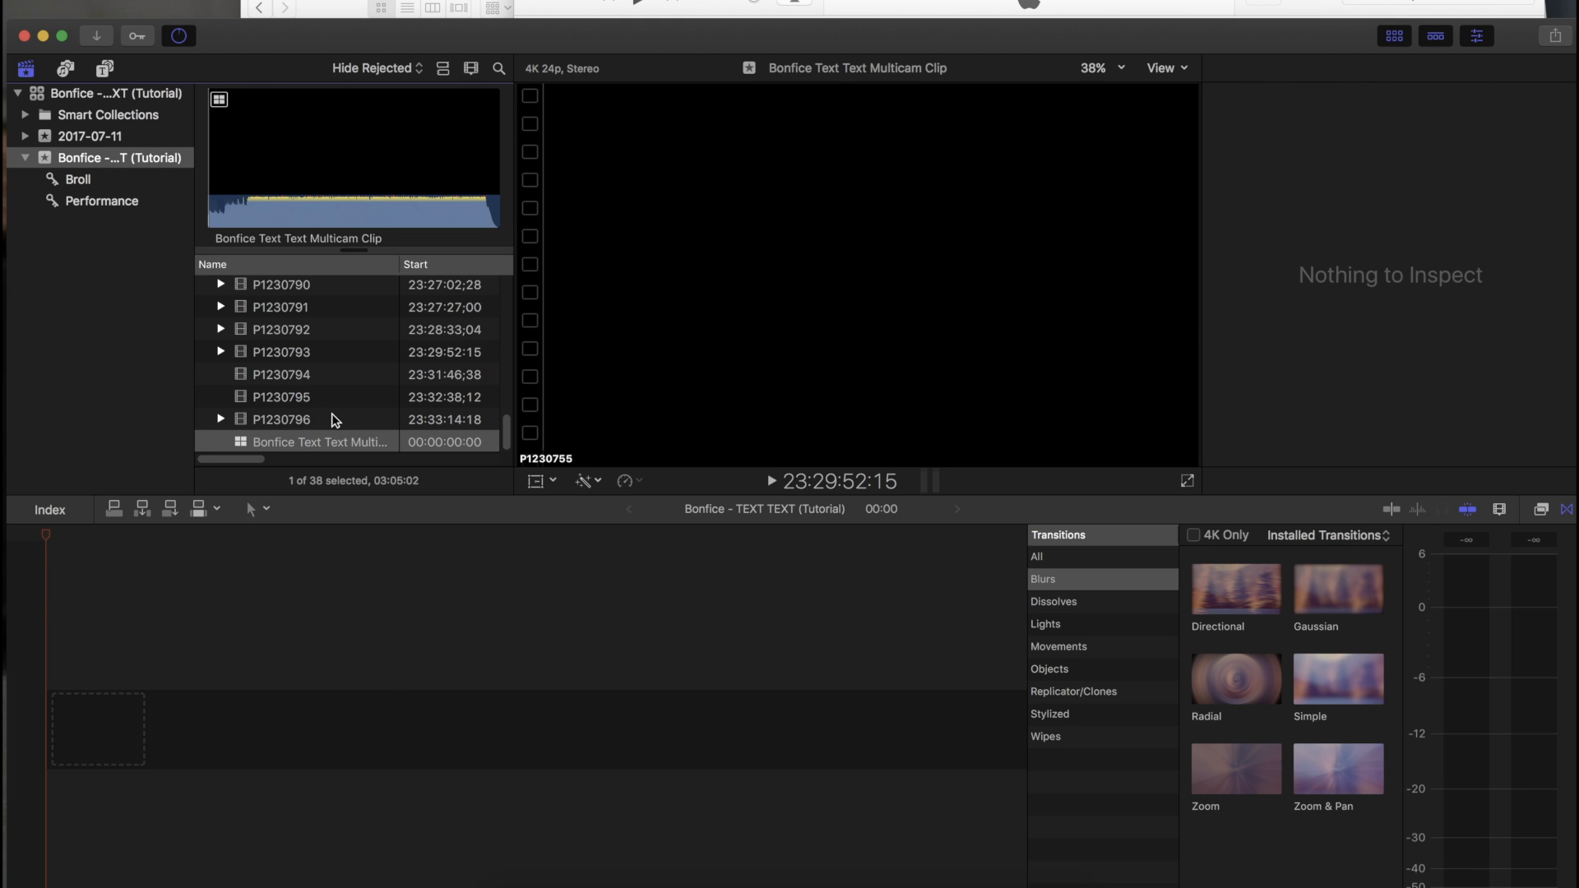
Step: Check the new multicam clip in the Bonfice tutorial event, comparing the list and filmstrip displays
click(274, 444)
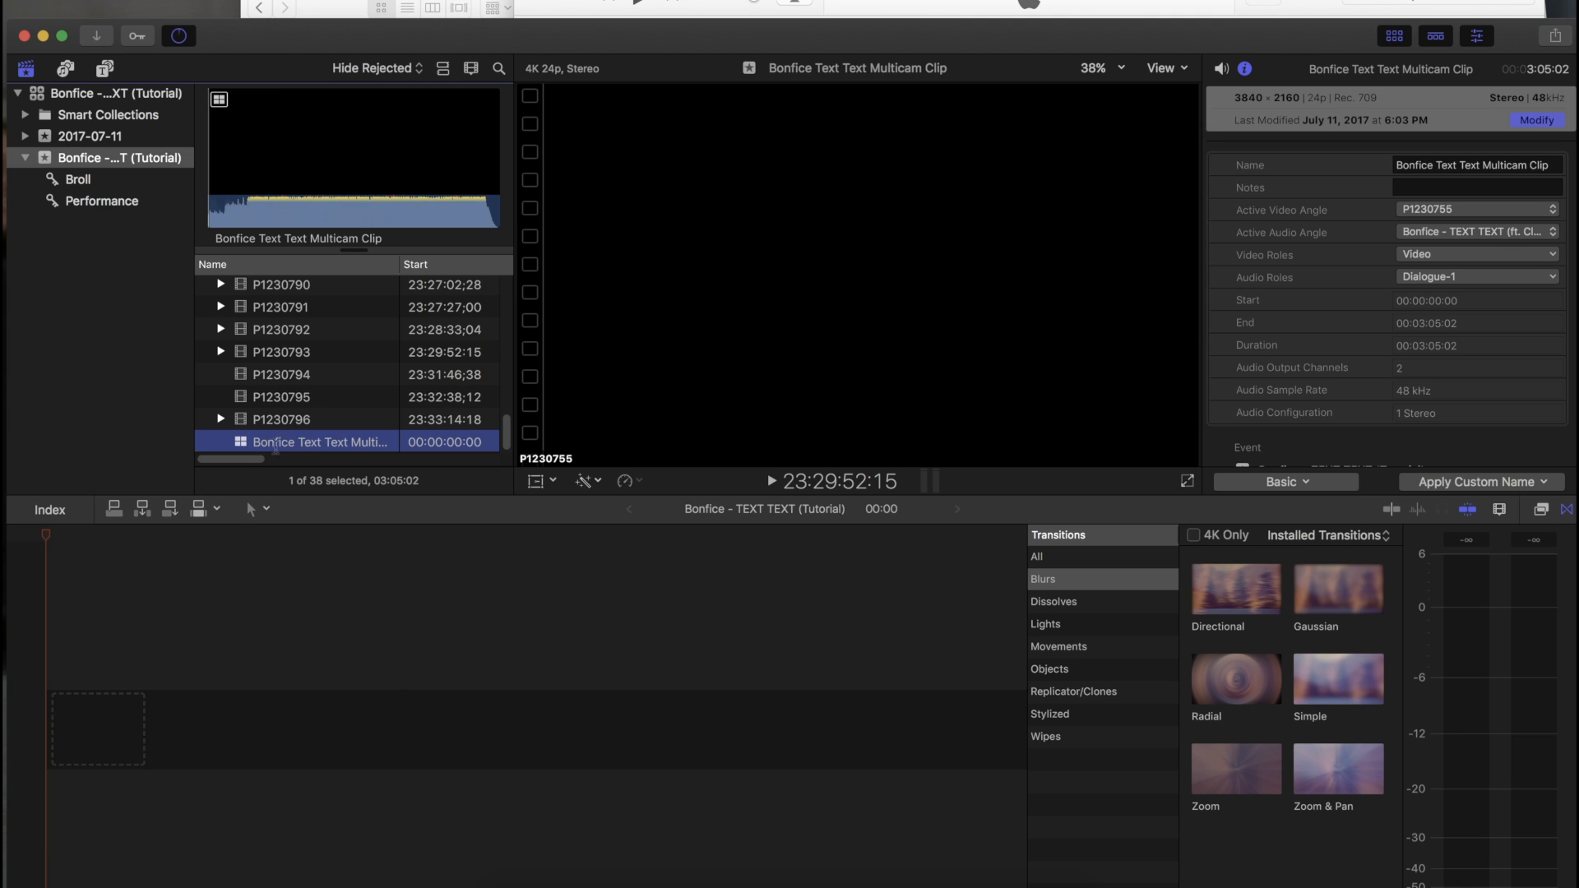
key(Return)
click(350, 444)
click(236, 439)
scroll(417, 441, up, 15)
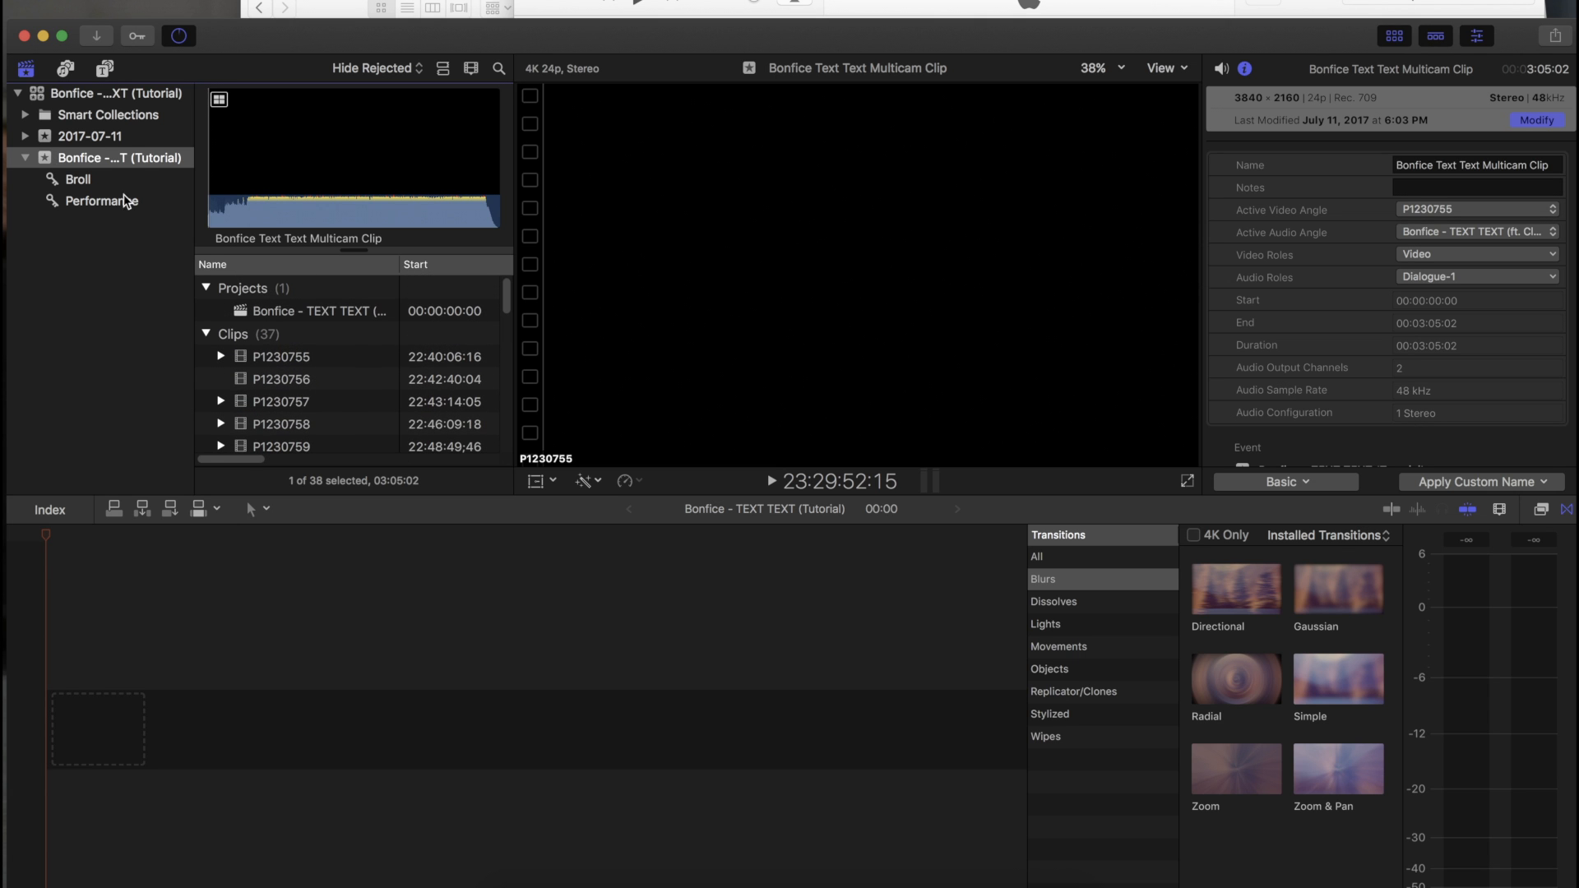
click(93, 206)
click(123, 157)
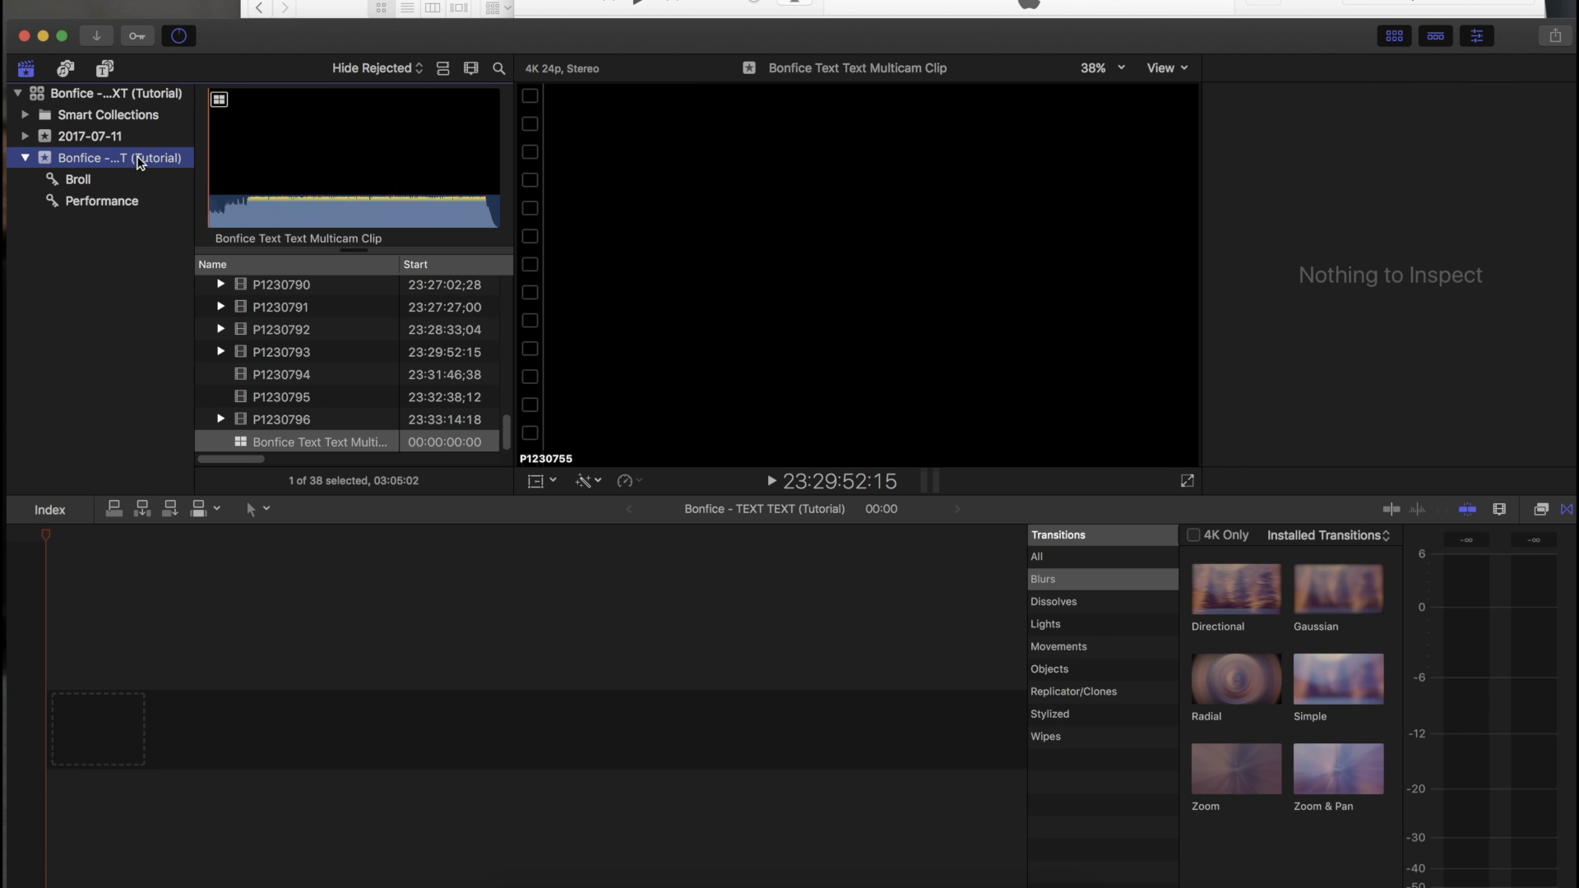
click(444, 68)
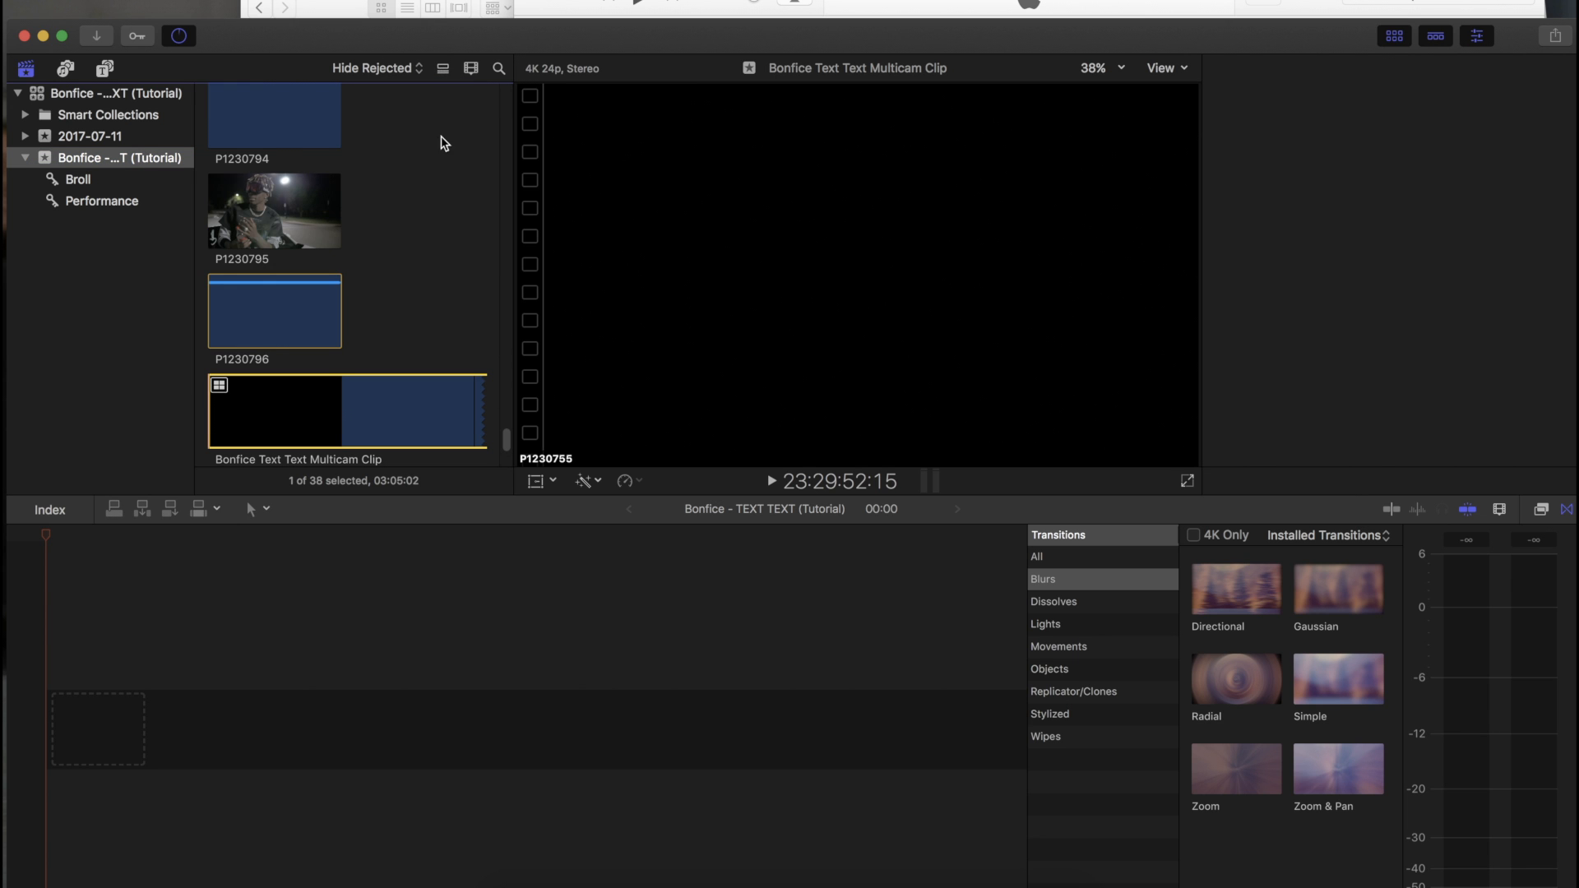
click(442, 69)
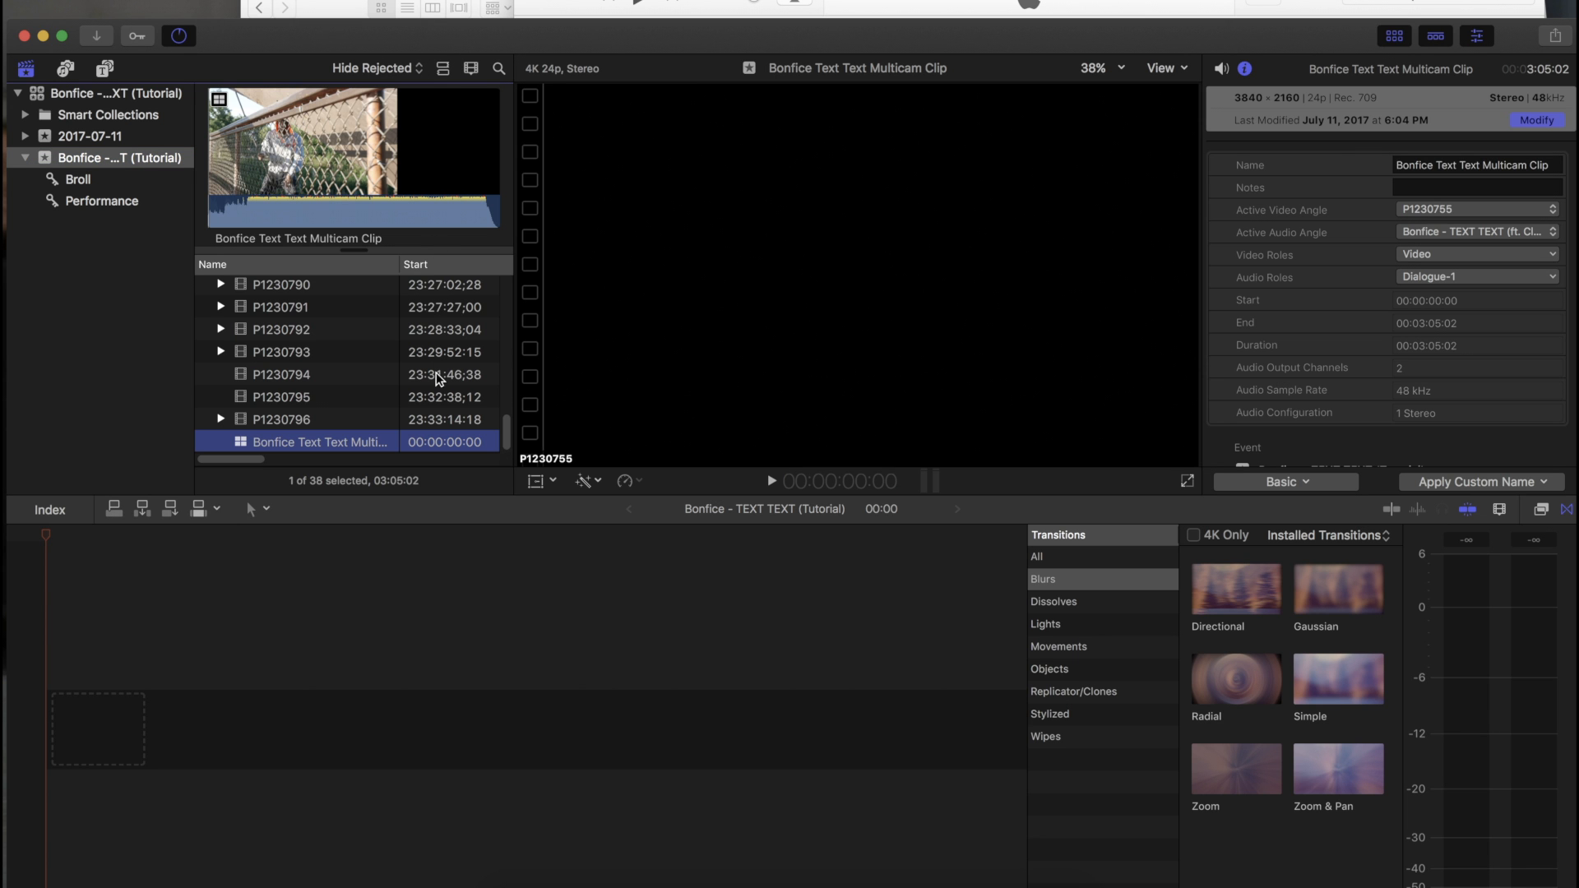
Step: Place the multicam clip at the start of the empty project timeline and move the playhead to about 43 seconds
mouse_move(342, 440)
mouse_down()
mouse_move(321, 440)
mouse_move(362, 442)
mouse_move(346, 442)
mouse_up()
drag(309, 442, 276, 723)
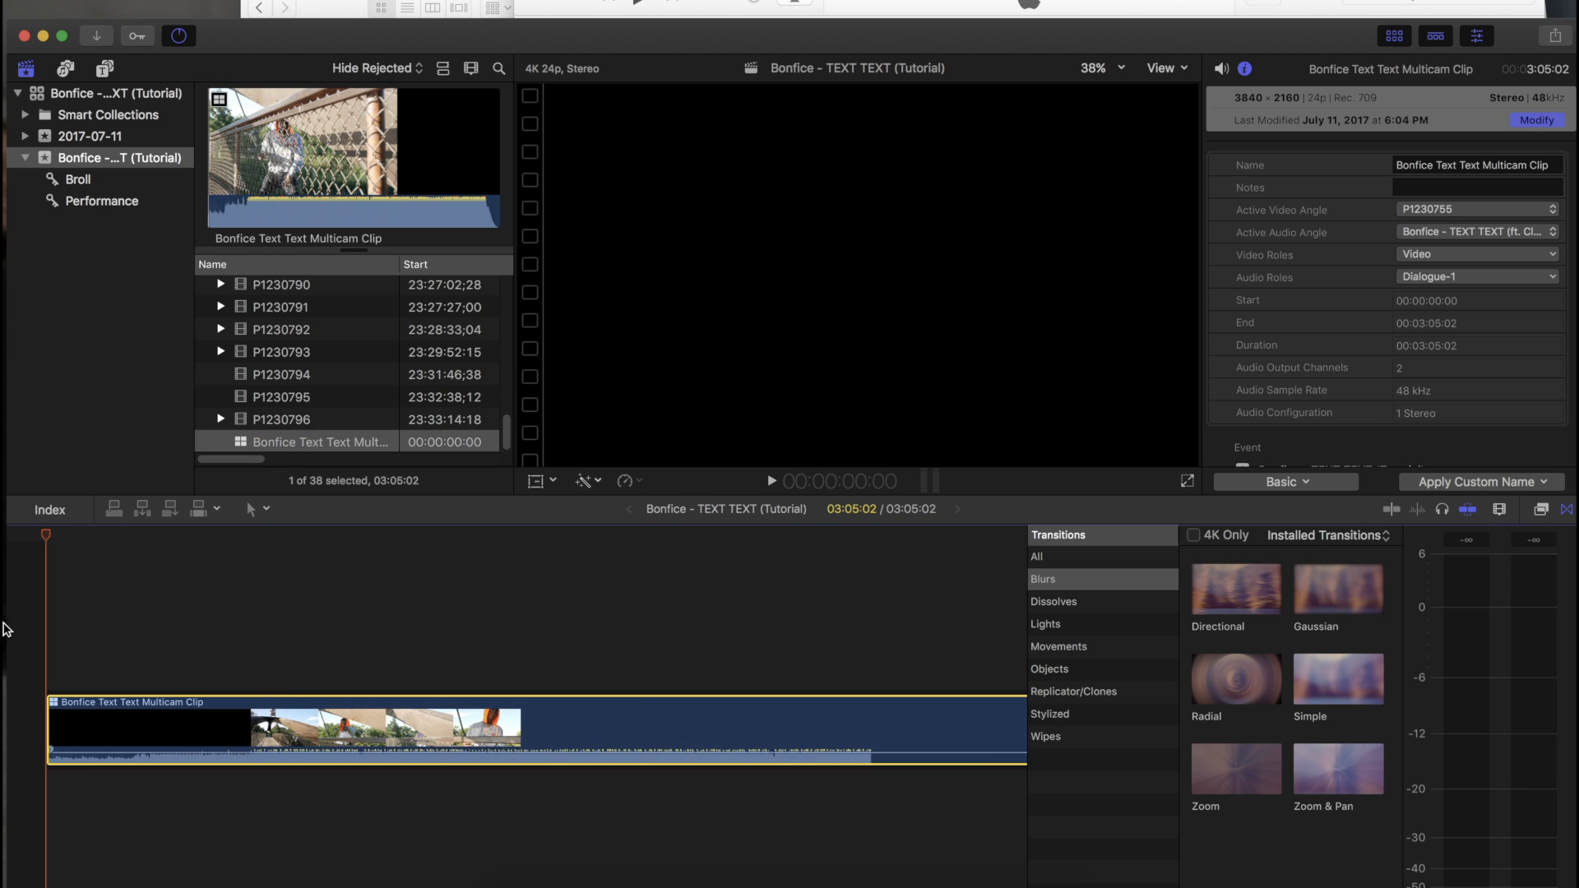
click(262, 598)
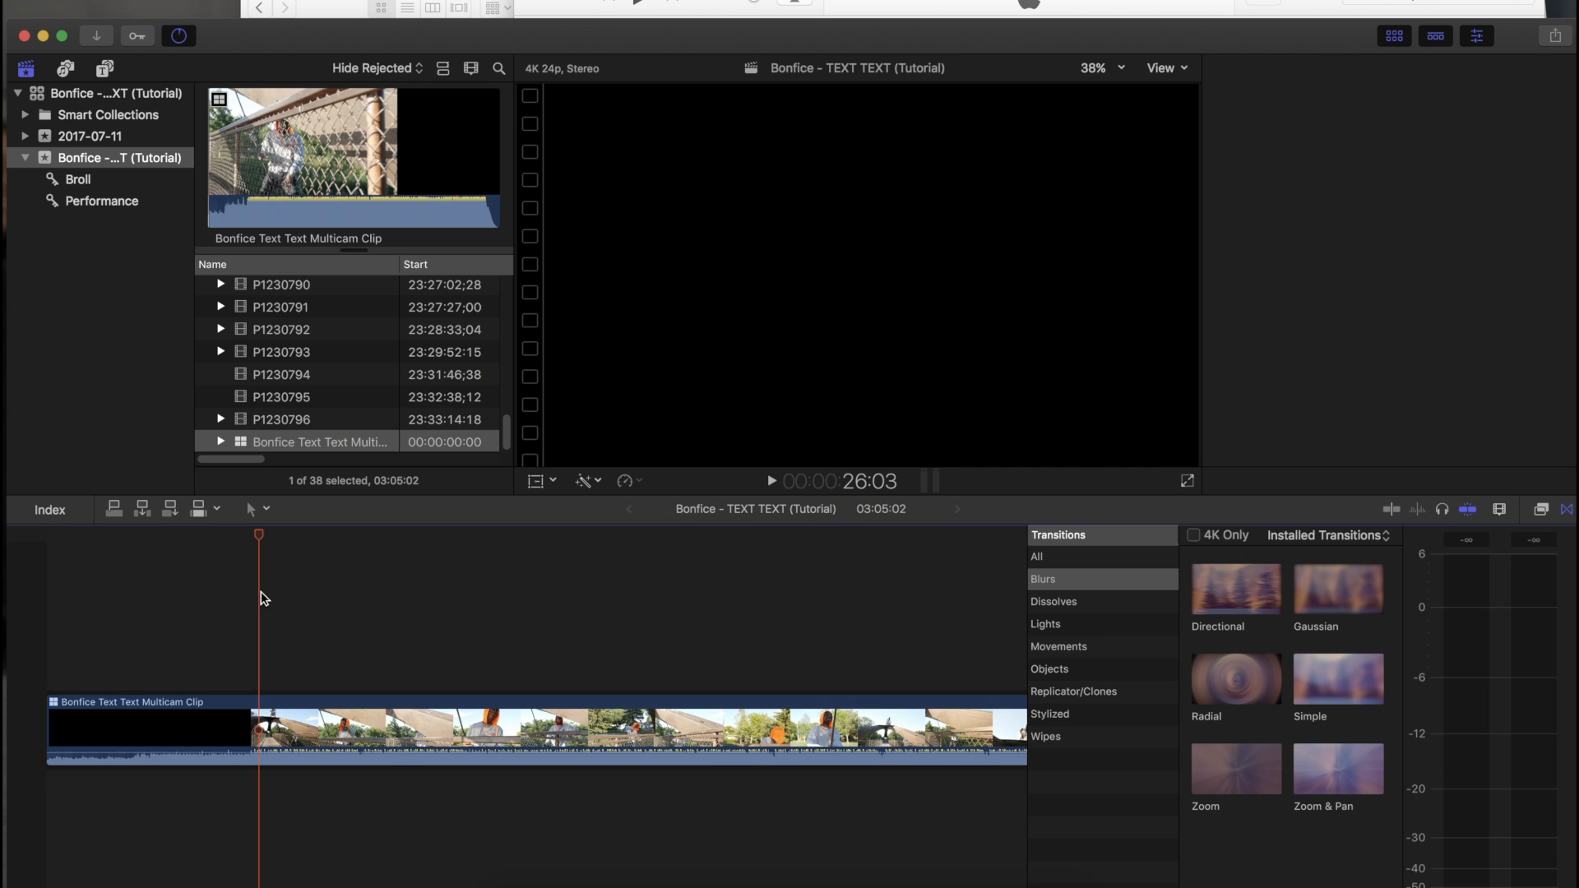
drag(267, 536, 402, 546)
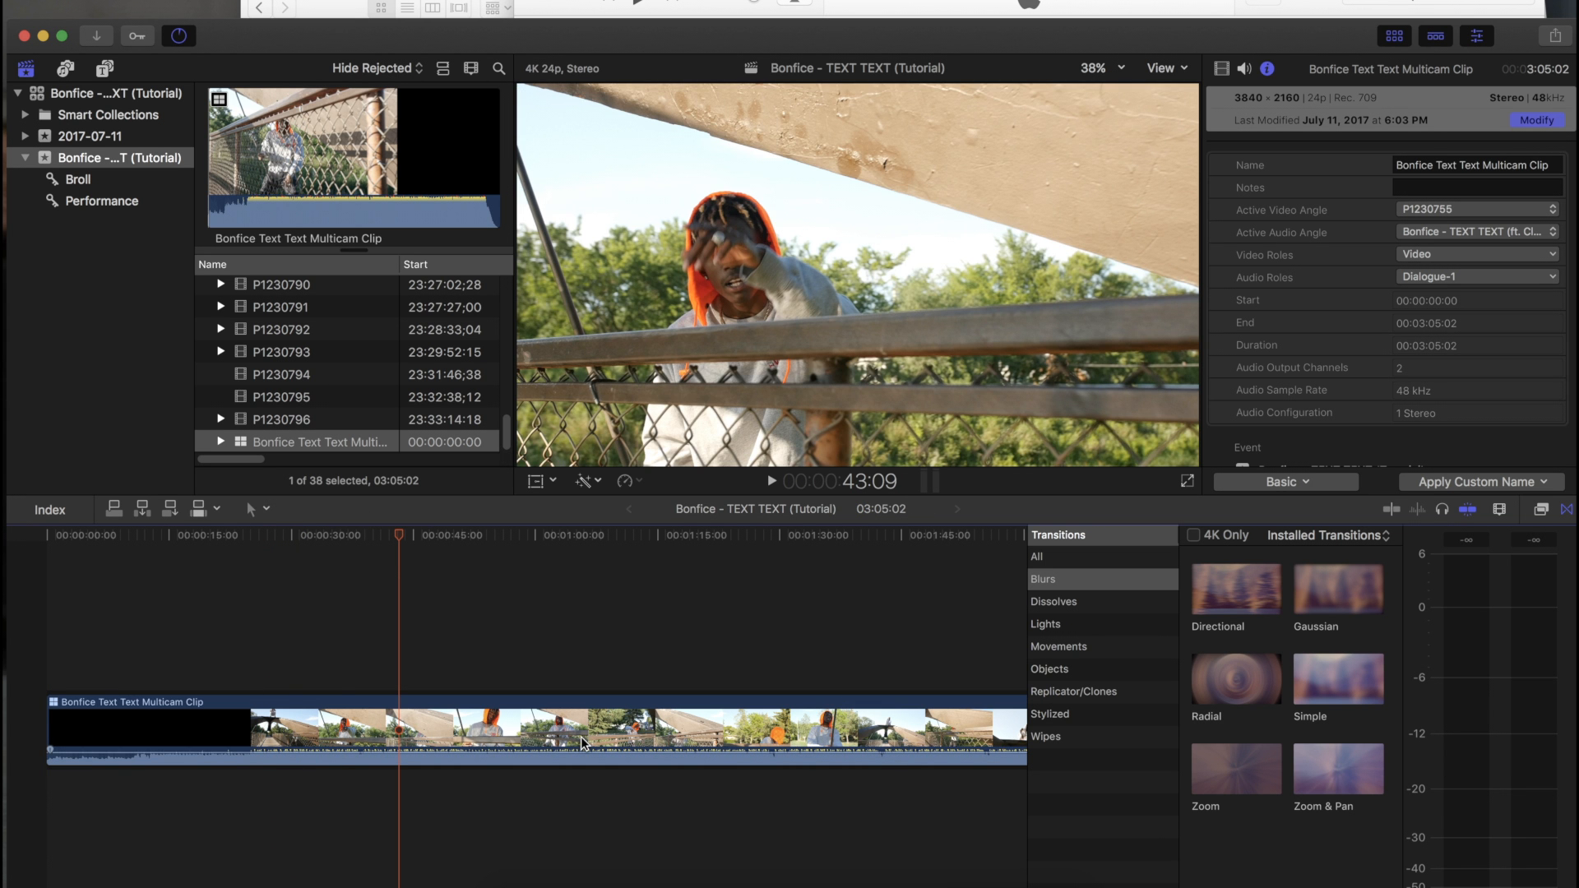
Step: Open the multicam clip from the timeline in the angle editor and review how its angles line up with the song
click(540, 737)
double_click(539, 737)
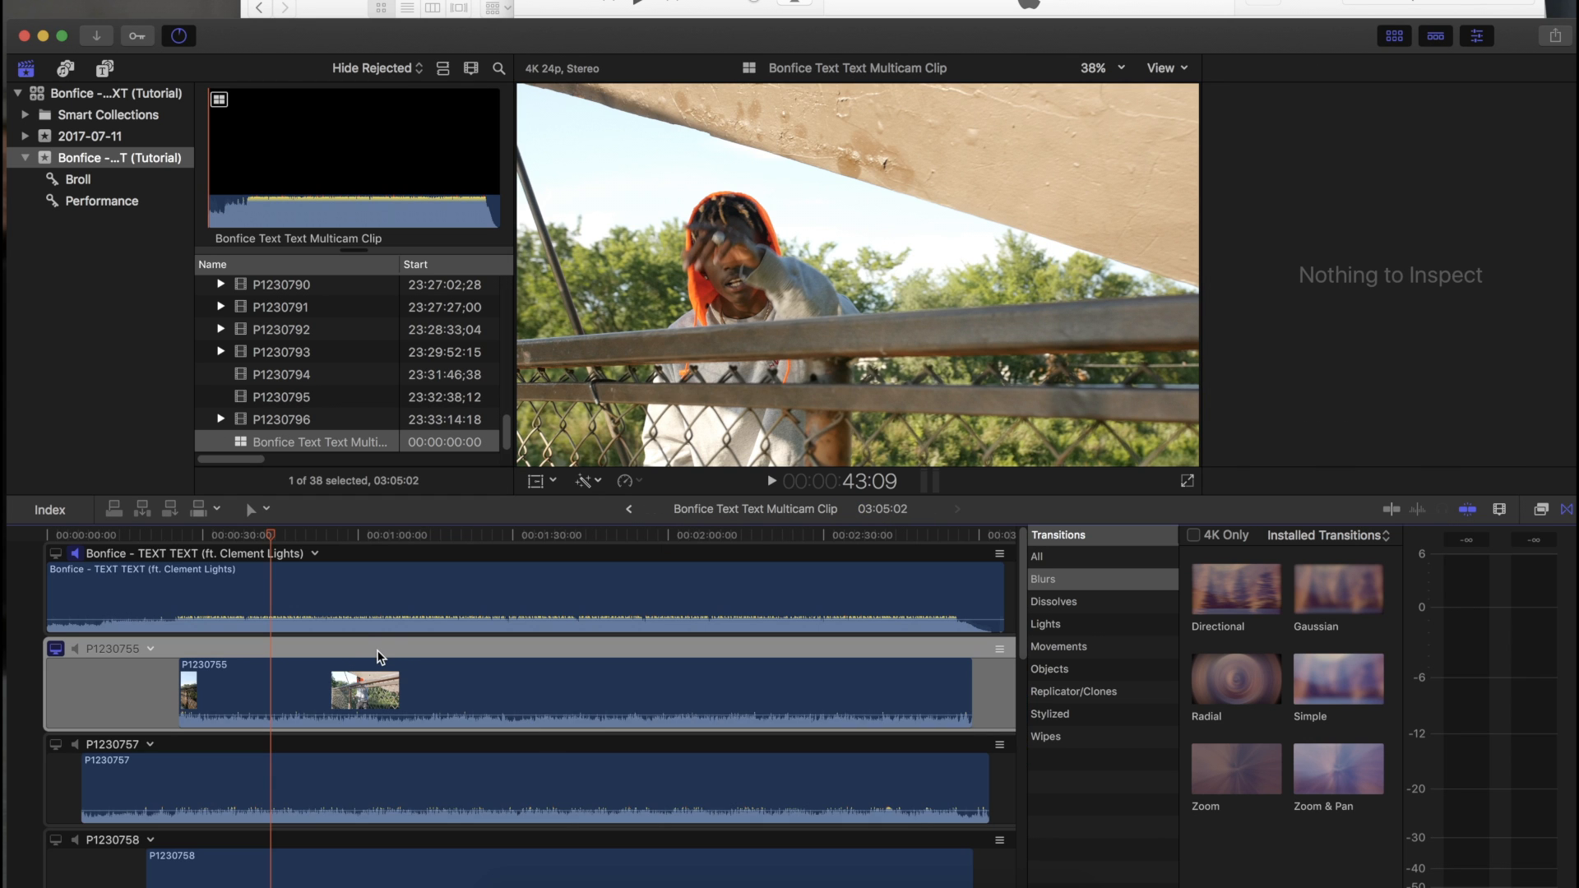
scroll(379, 655, down, 15)
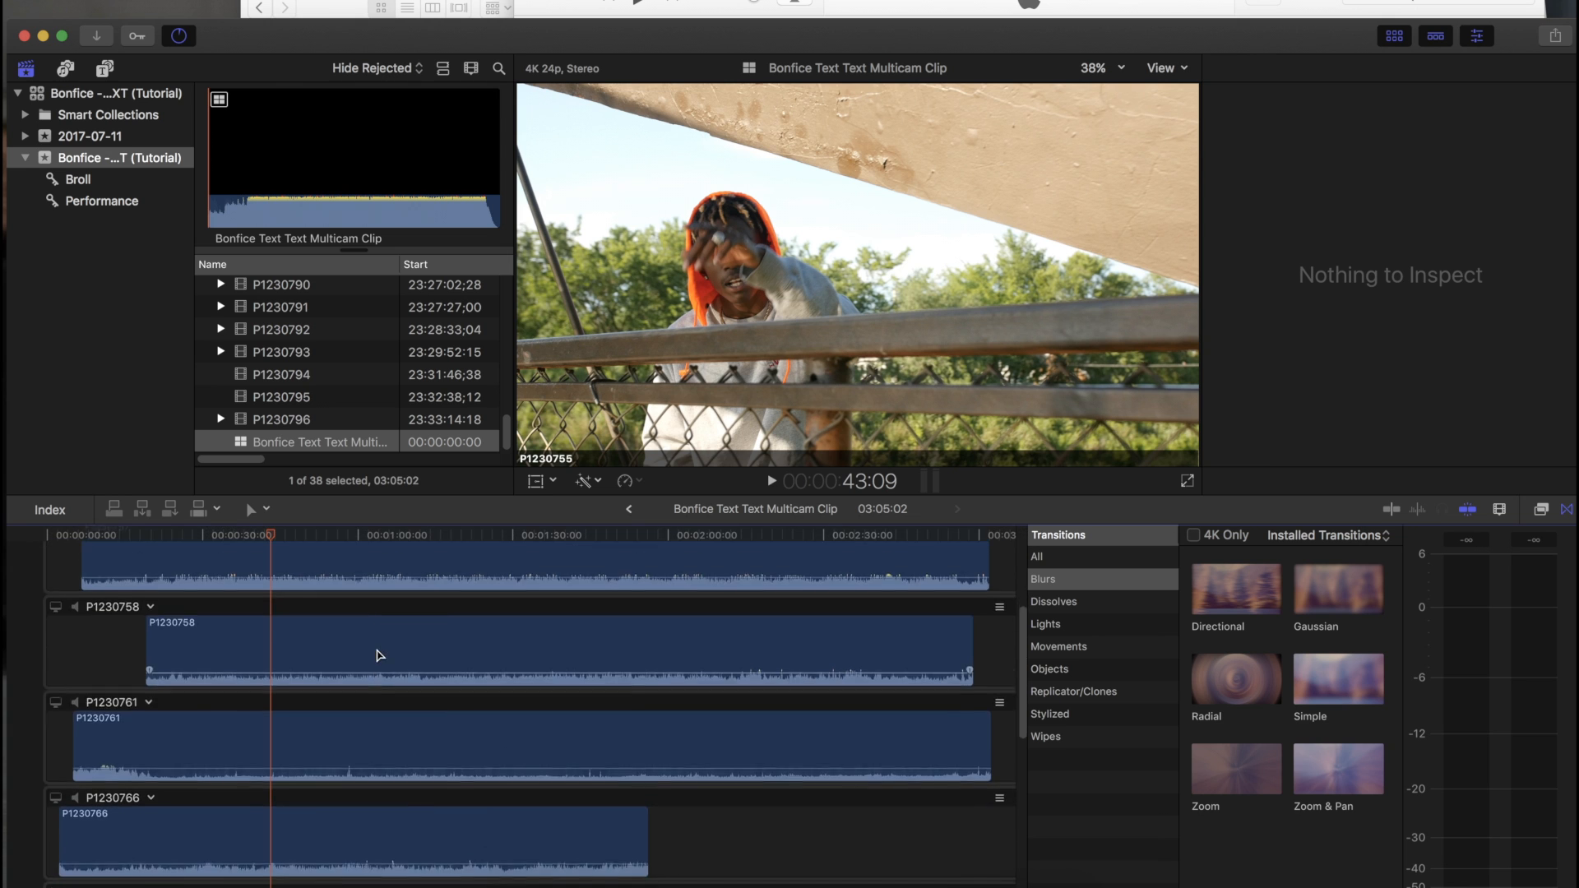
scroll(378, 655, down, 3)
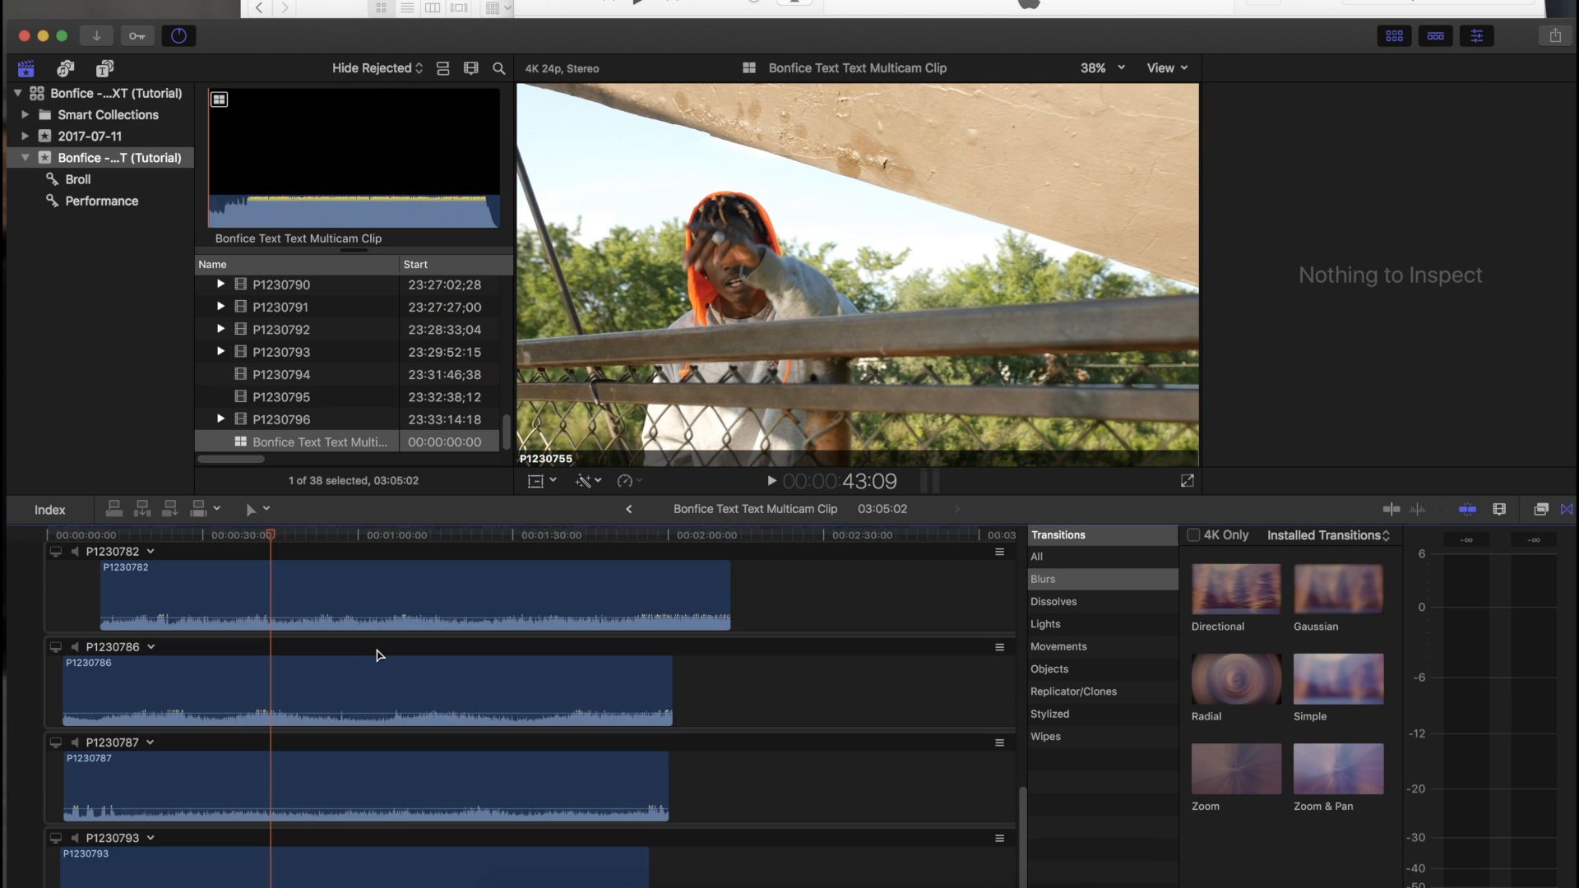
scroll(379, 655, up, 15)
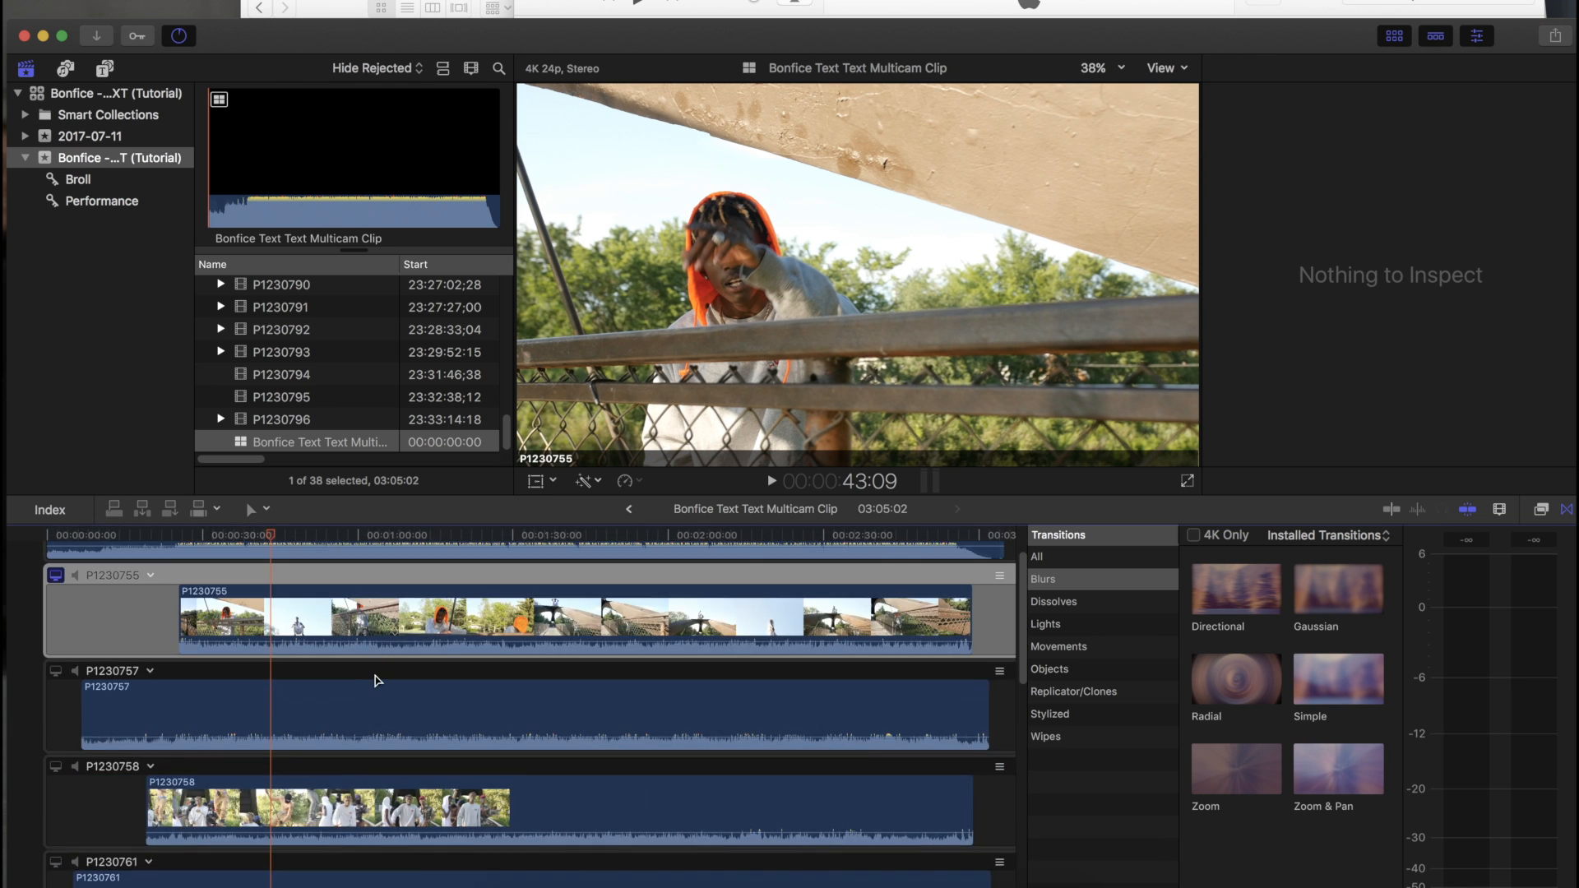
Step: Check how angles P1230755 and P1230758 line up with the song and place the playhead at about 56 seconds
scroll(374, 689, up, 3)
click(288, 669)
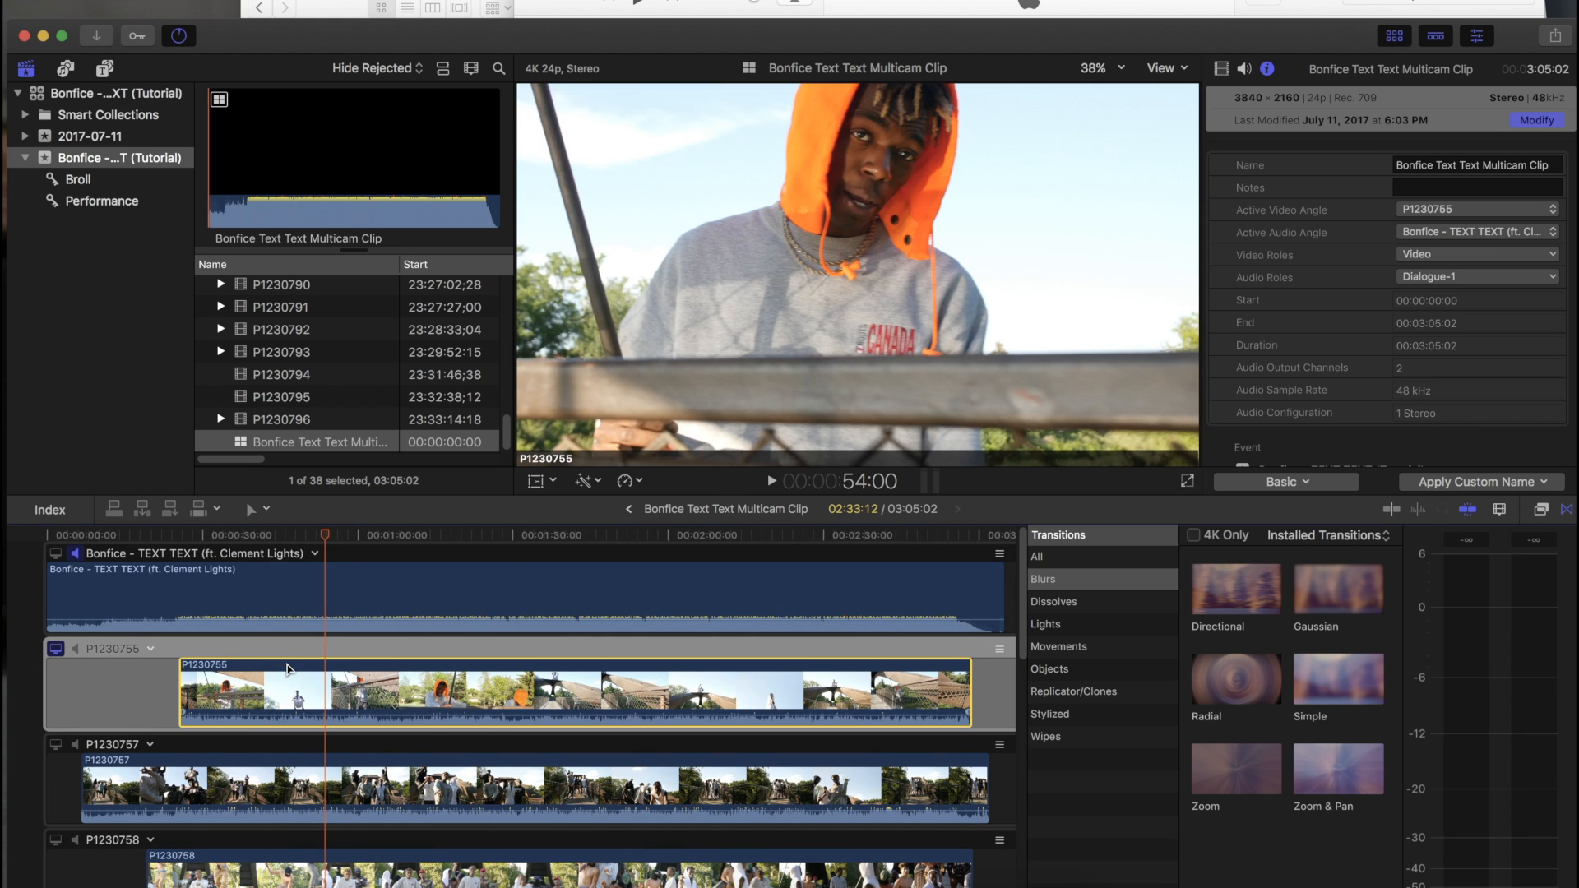
scroll(292, 674, down, 3)
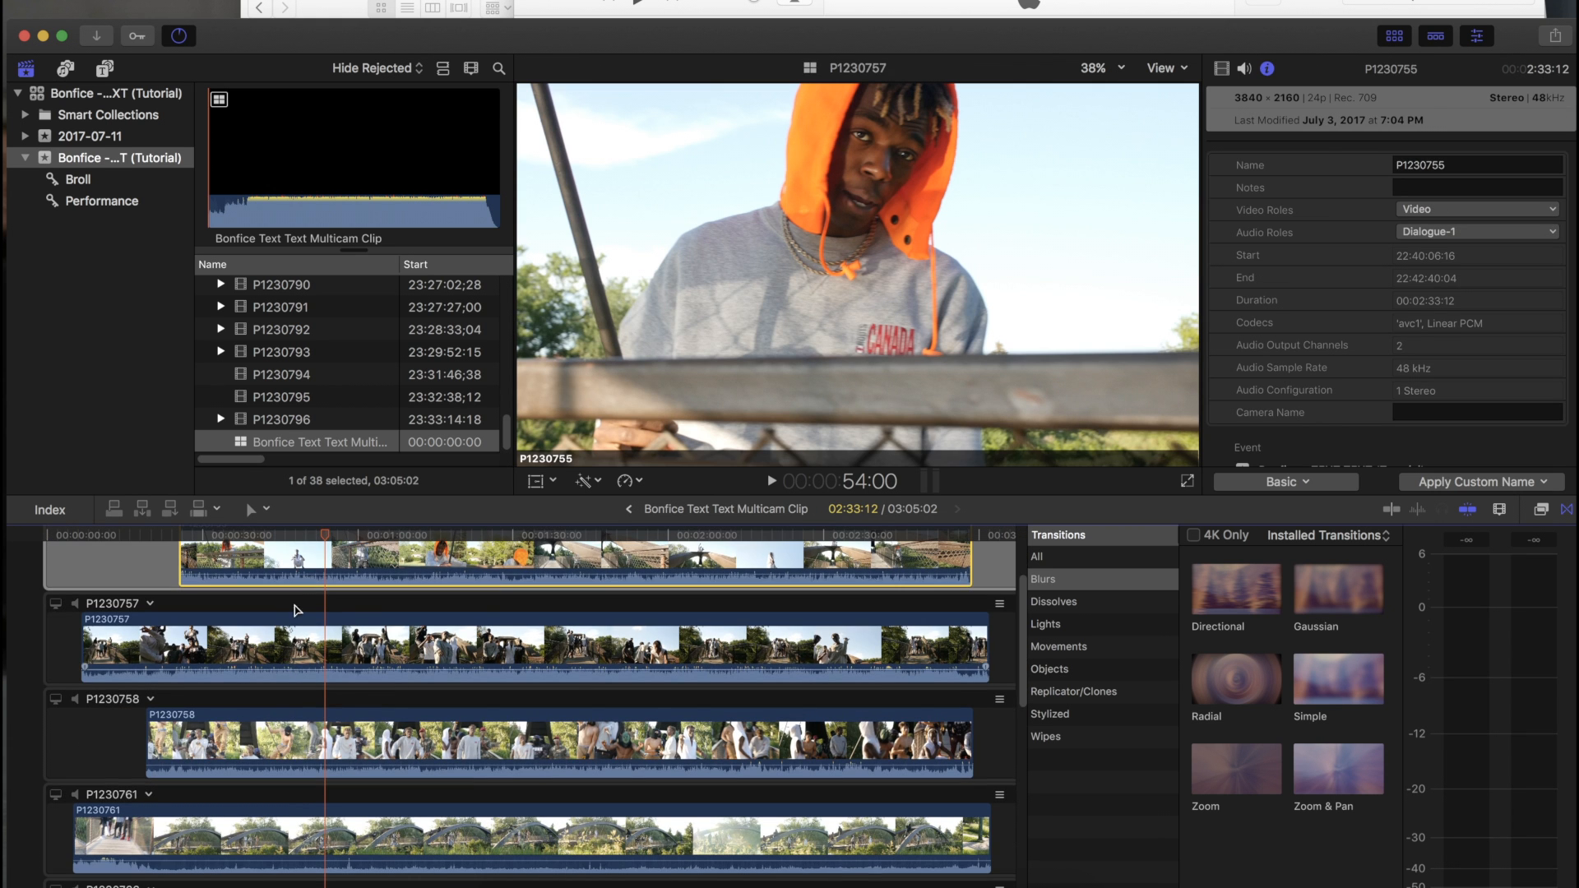
click(311, 716)
scroll(312, 712, up, 5)
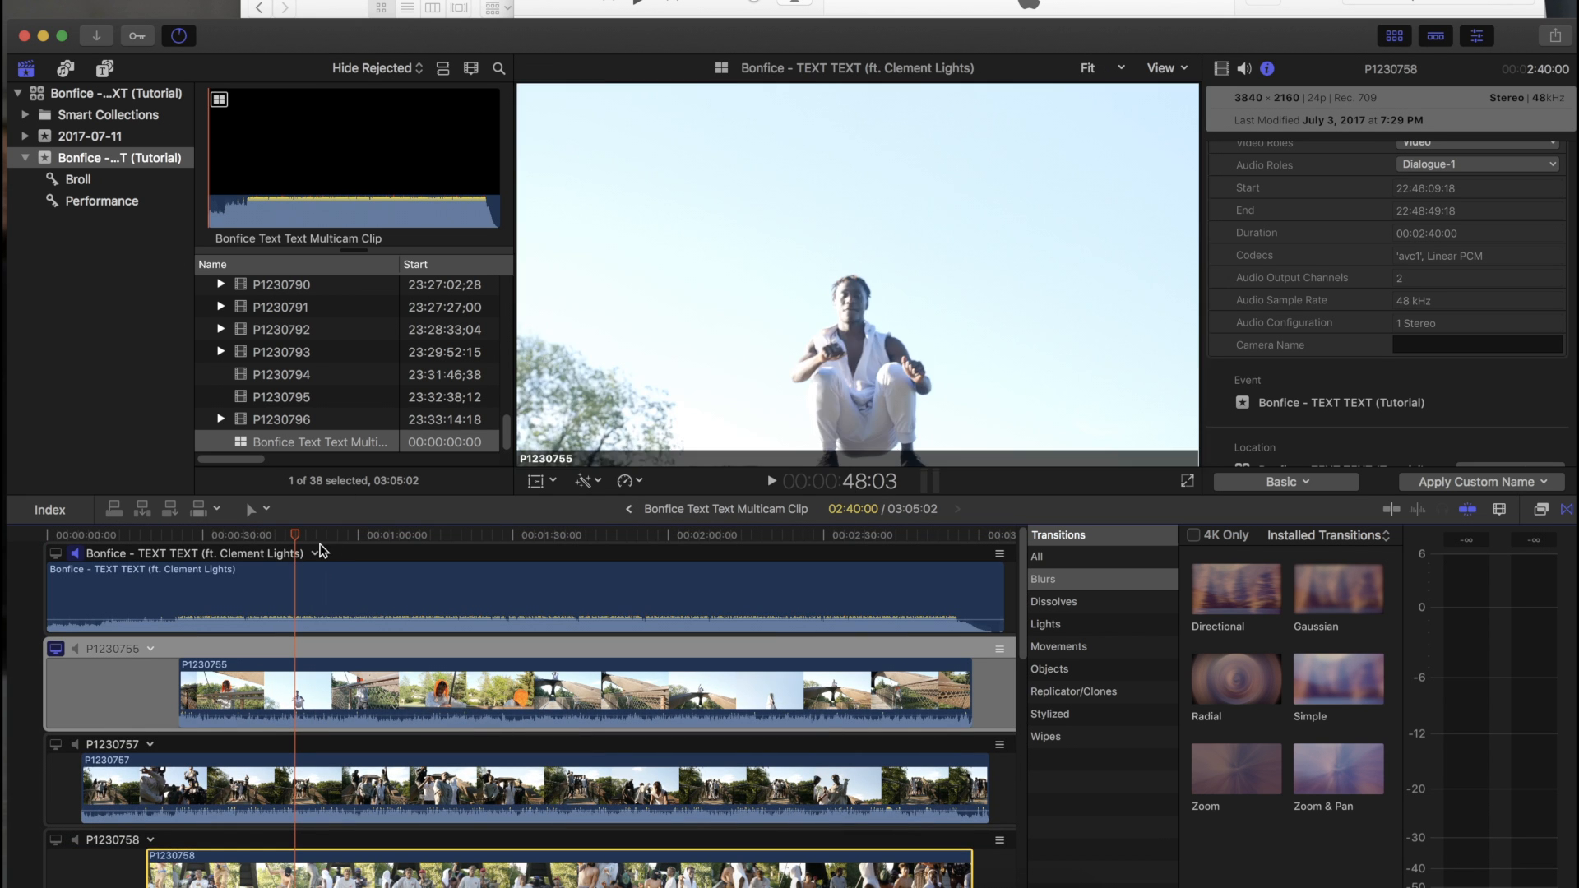
click(339, 555)
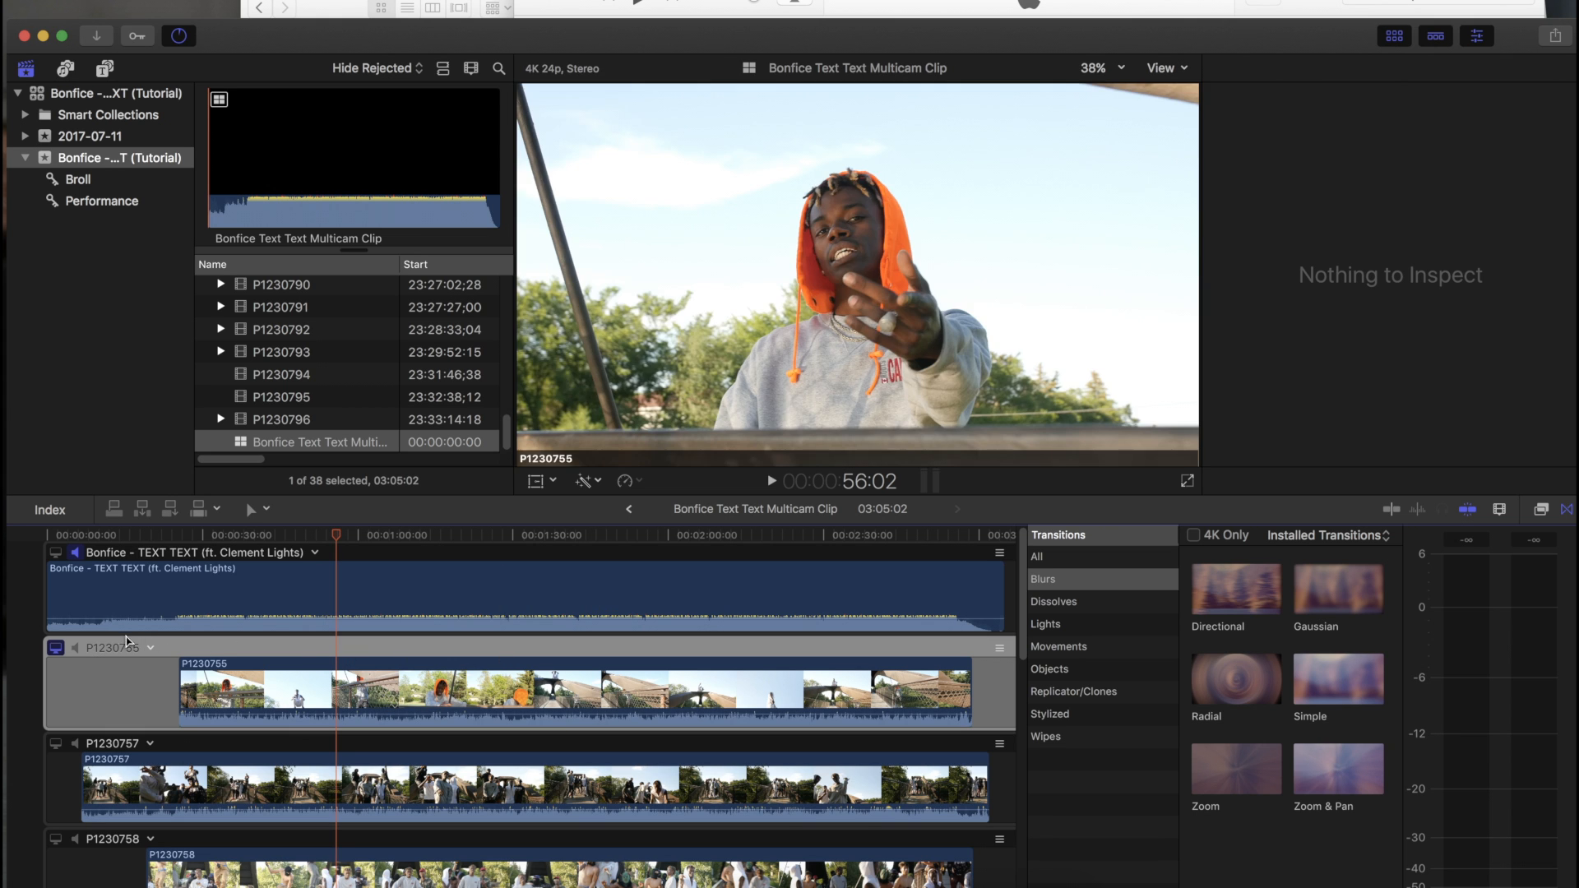
Step: Compare the shots at the playhead by monitoring the video of angles P1230757, P1230755 and P1230766, ending on P1230755
click(57, 743)
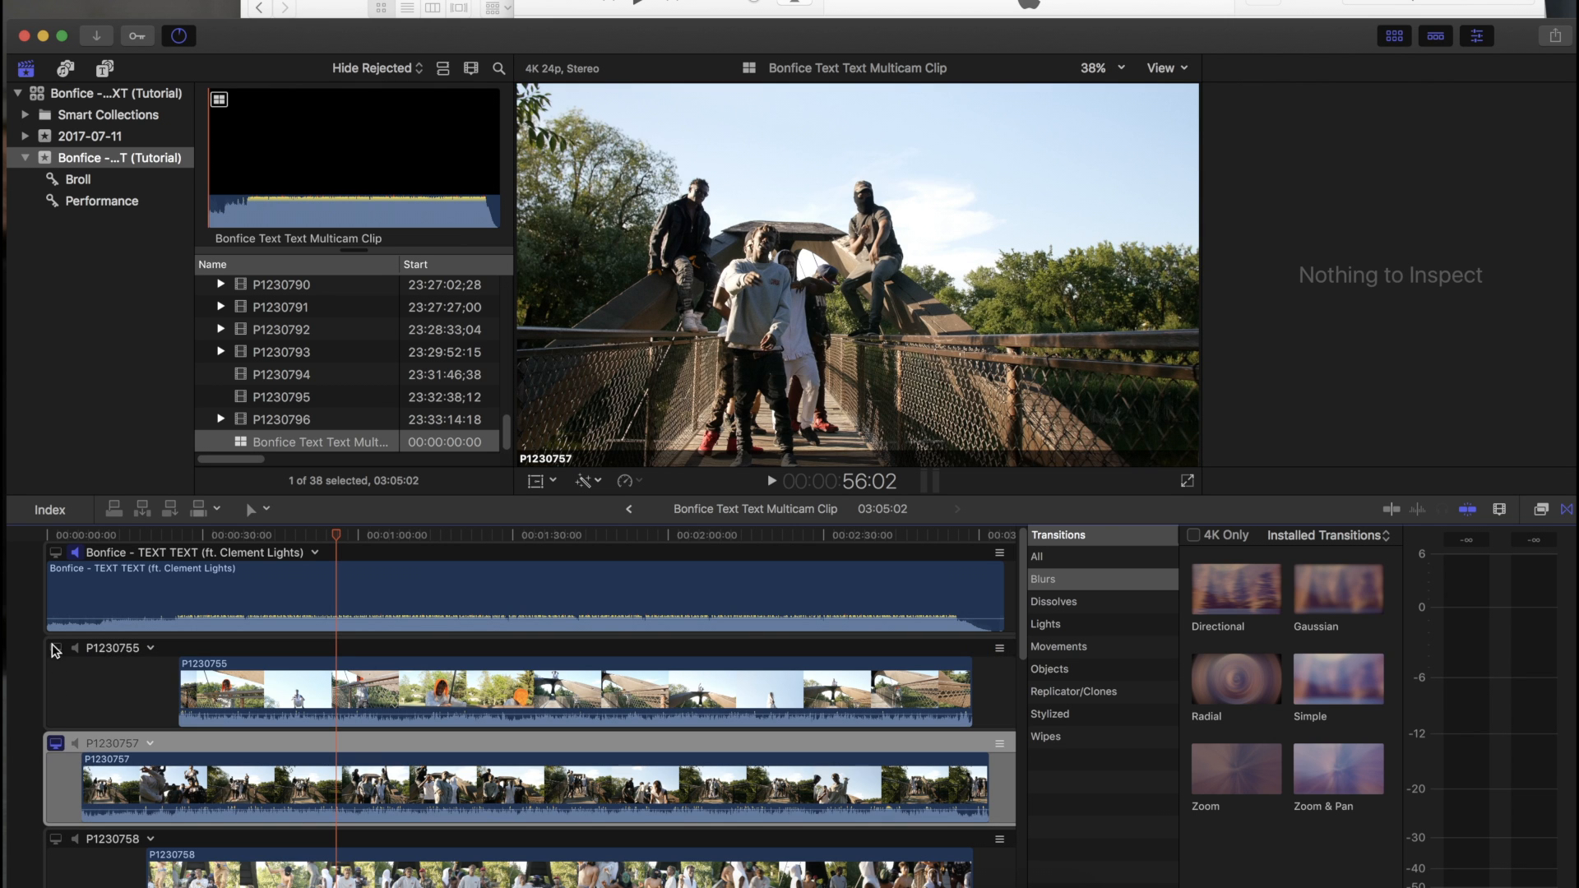
click(319, 693)
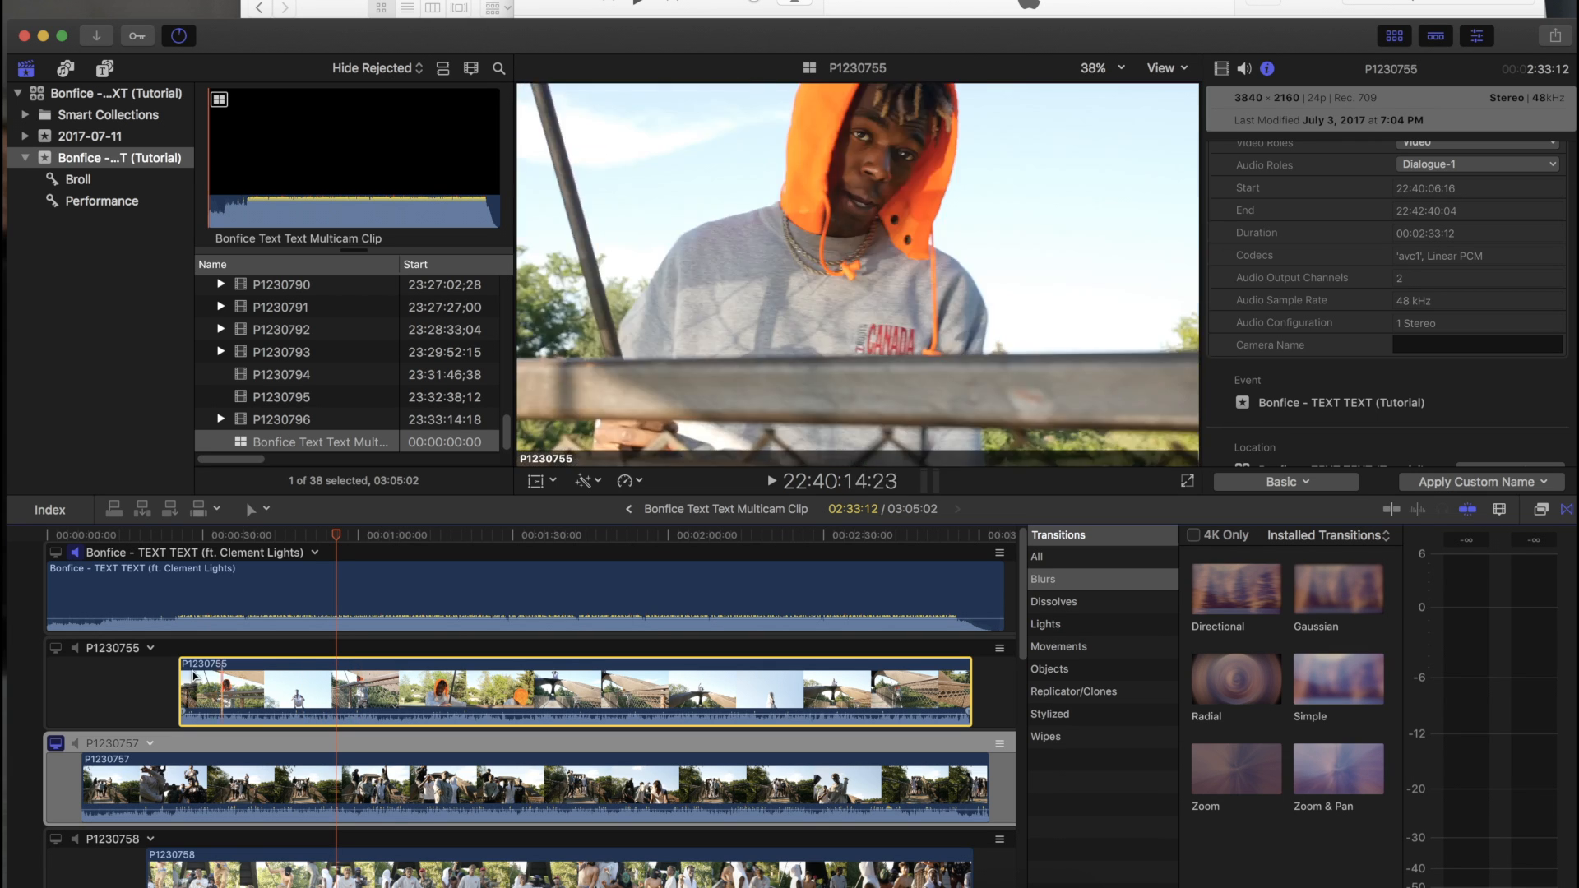
click(56, 649)
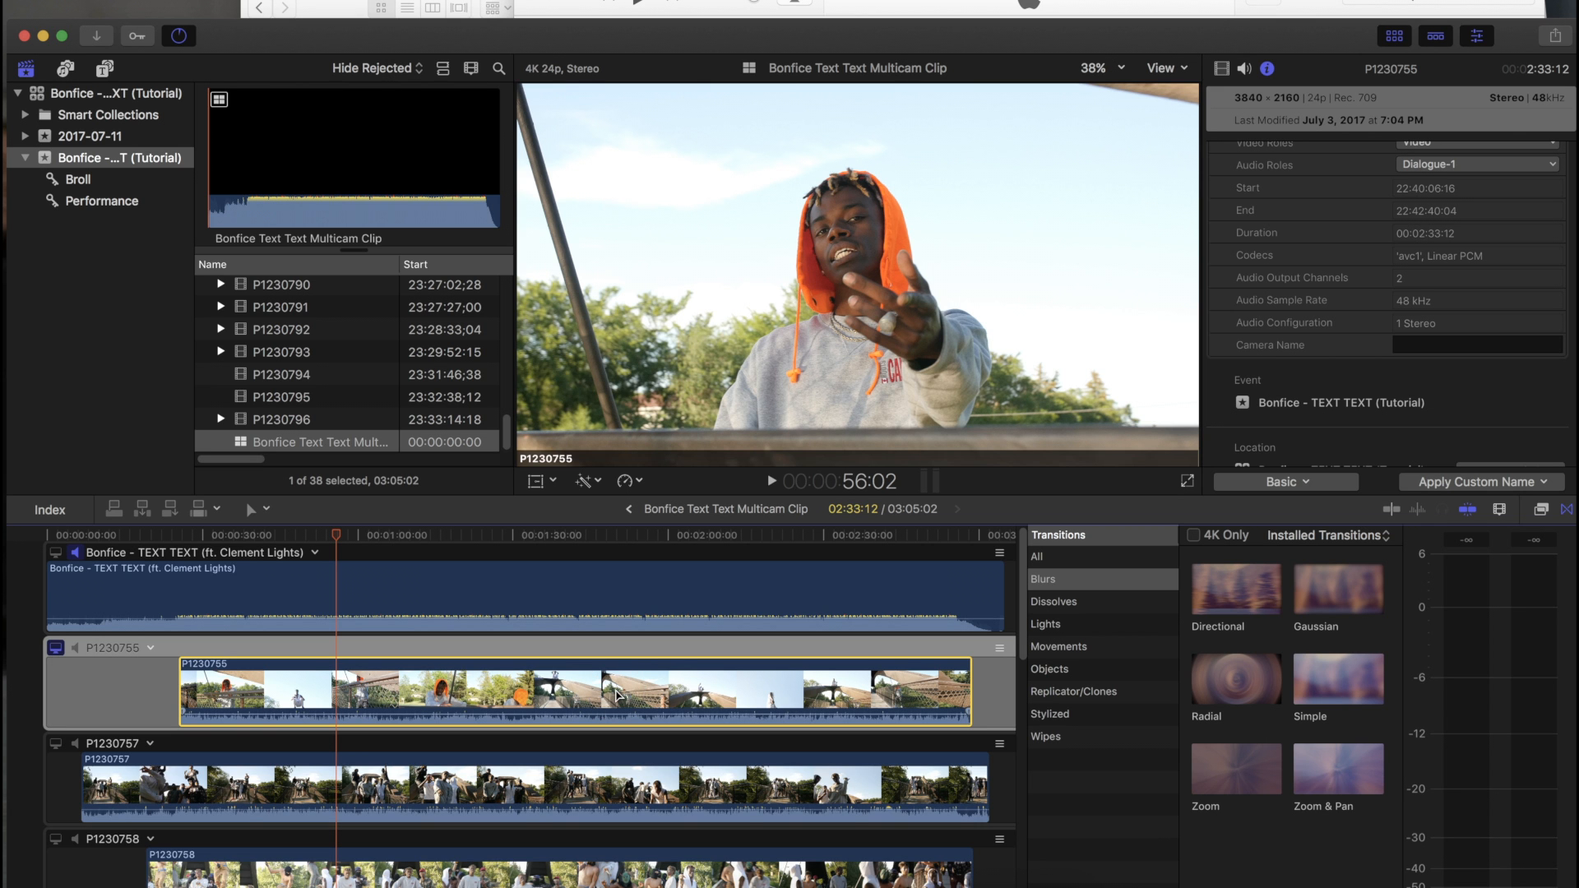
scroll(576, 705, down, 10)
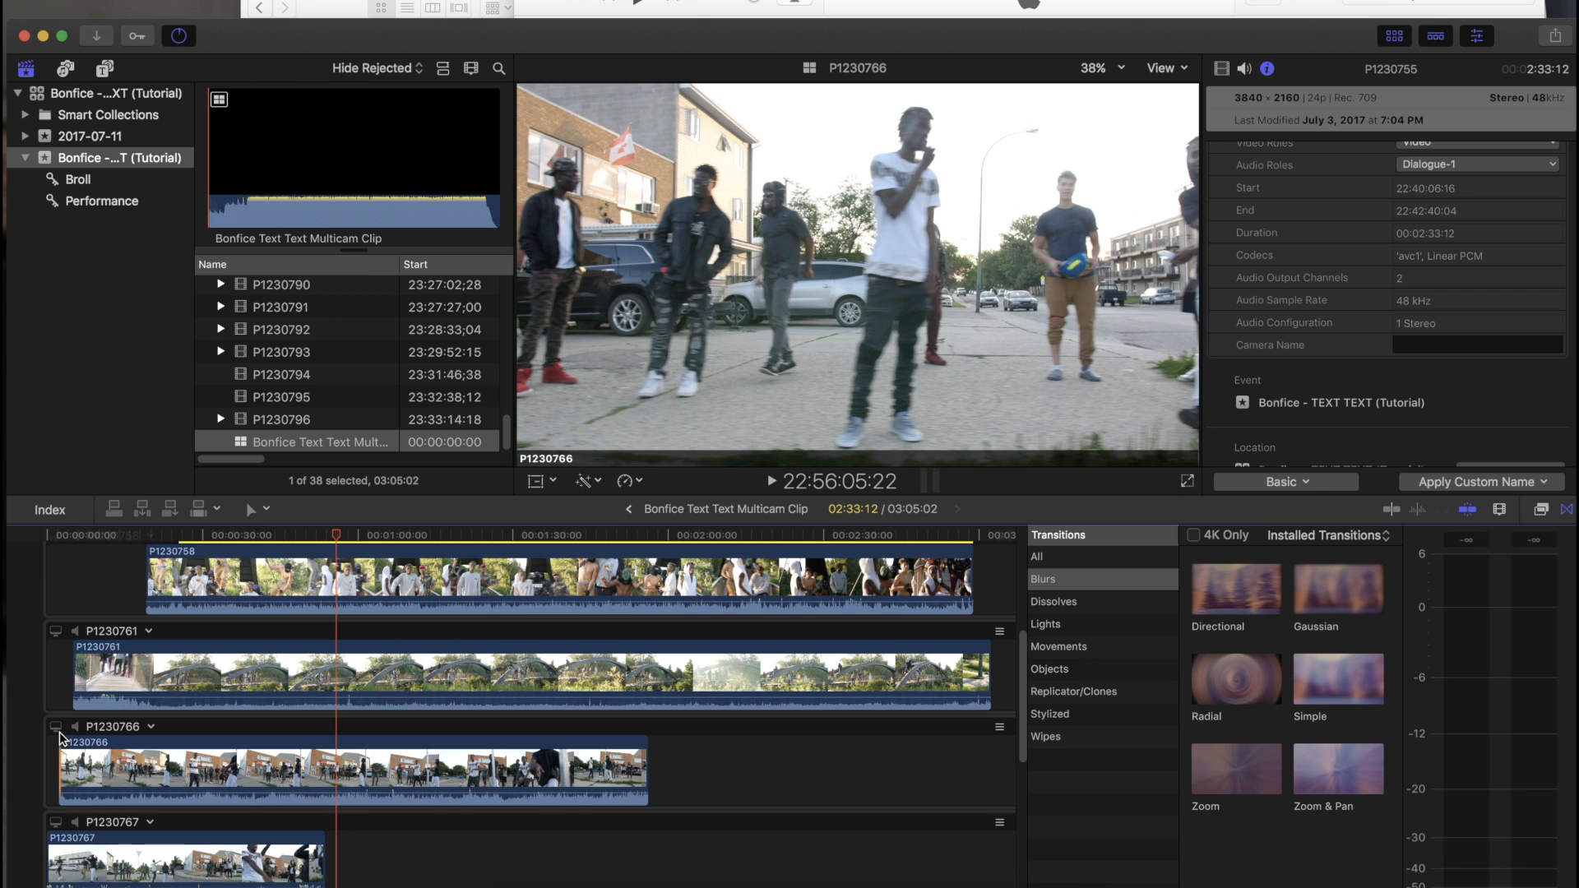
click(58, 729)
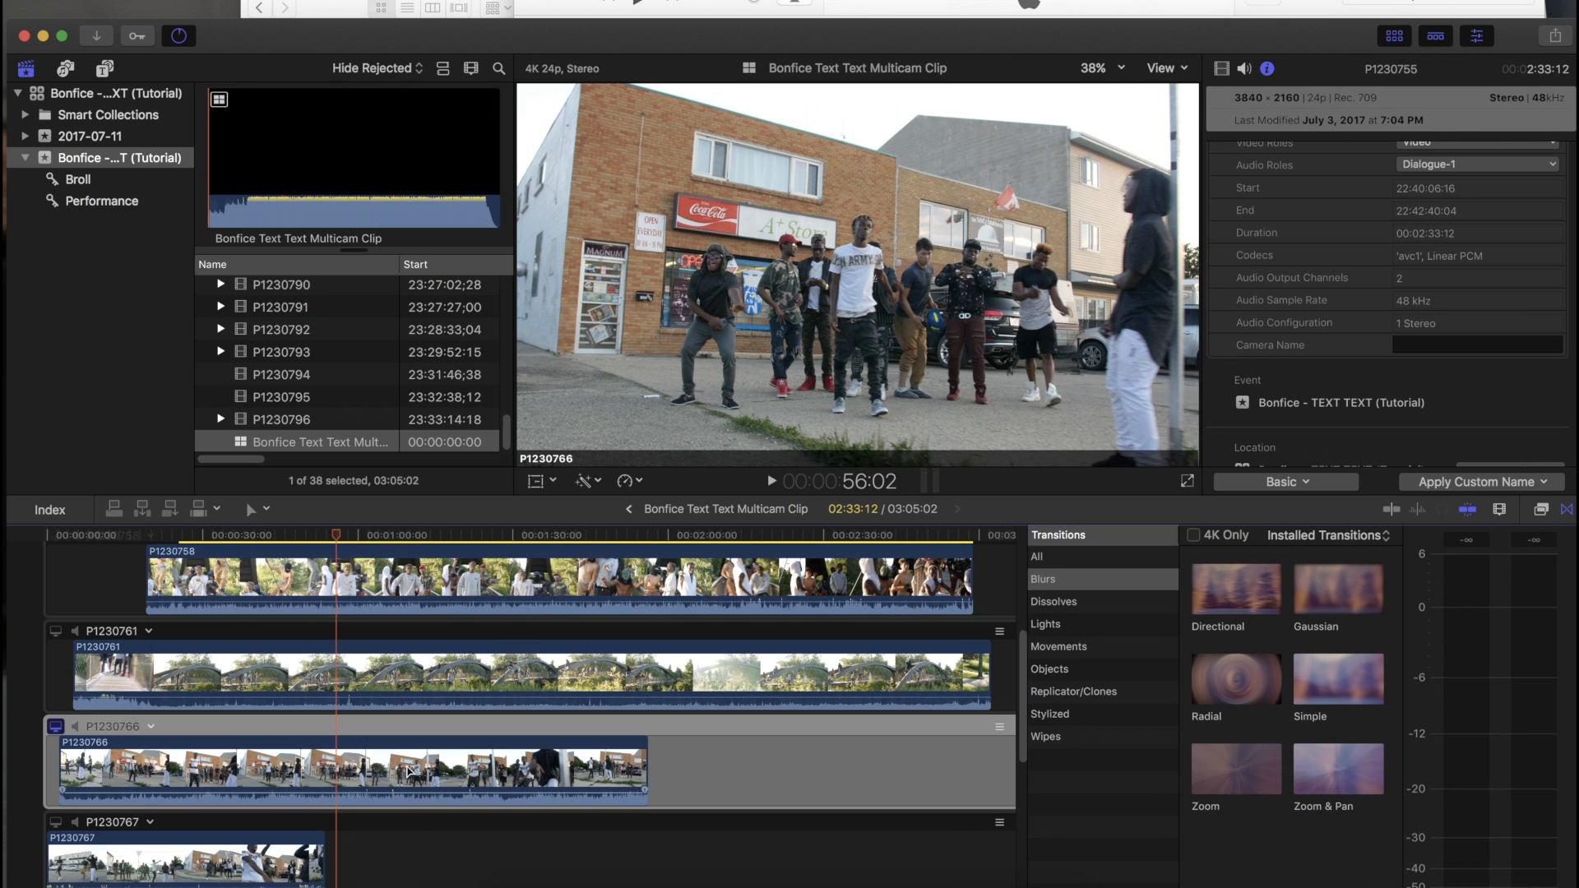
scroll(403, 771, up, 5)
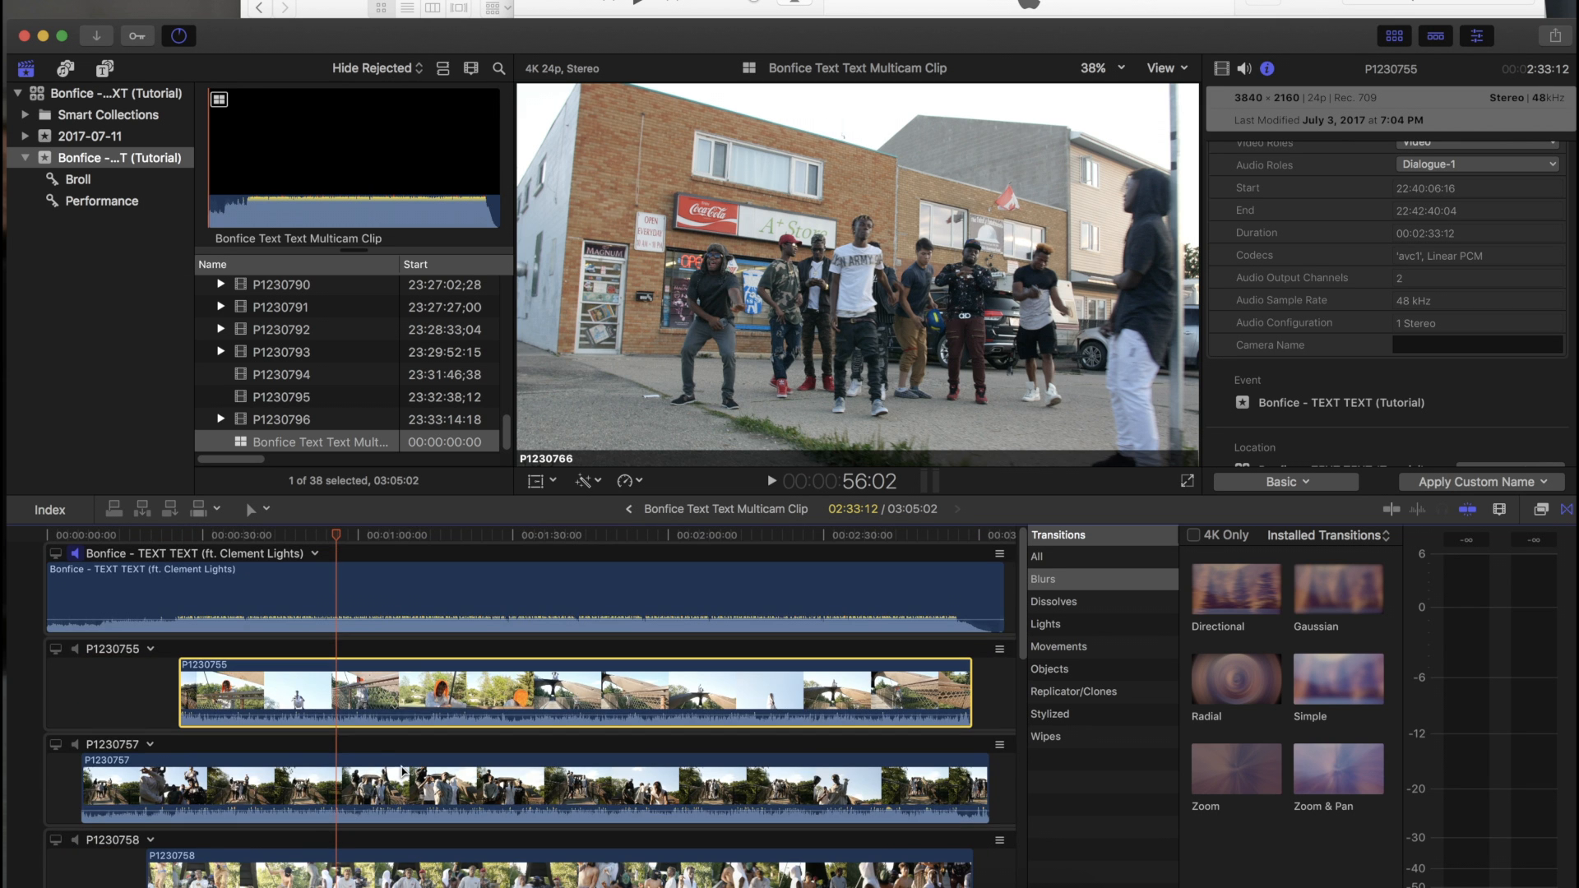
click(56, 650)
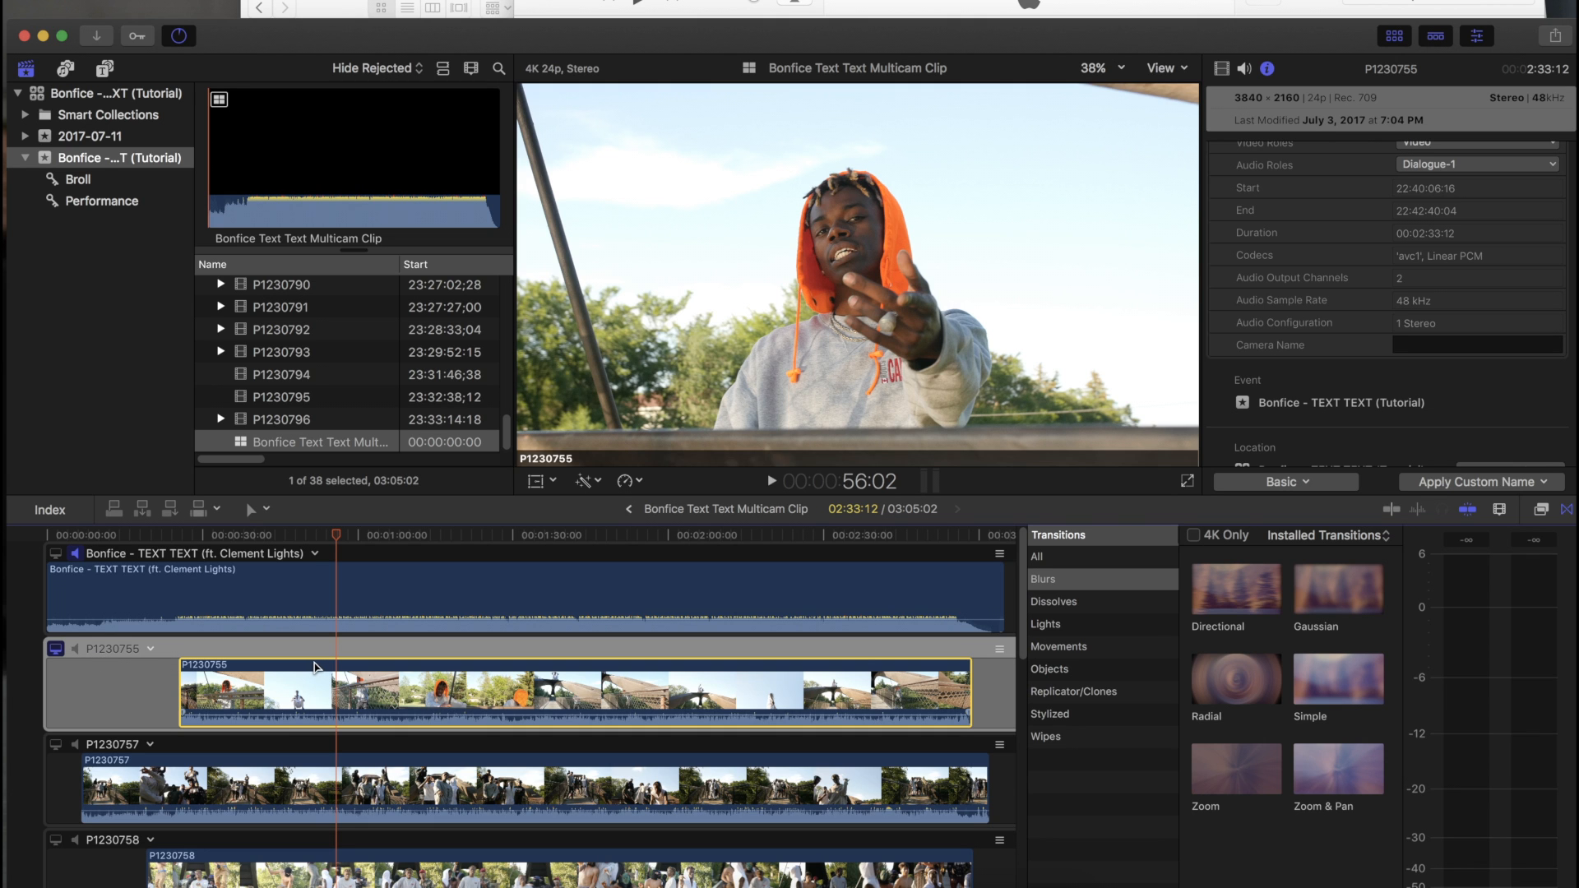
Step: Review the angles beneath the song and skim through P1230755, leaving the playhead at about 40 seconds
scroll(314, 662, down, 2)
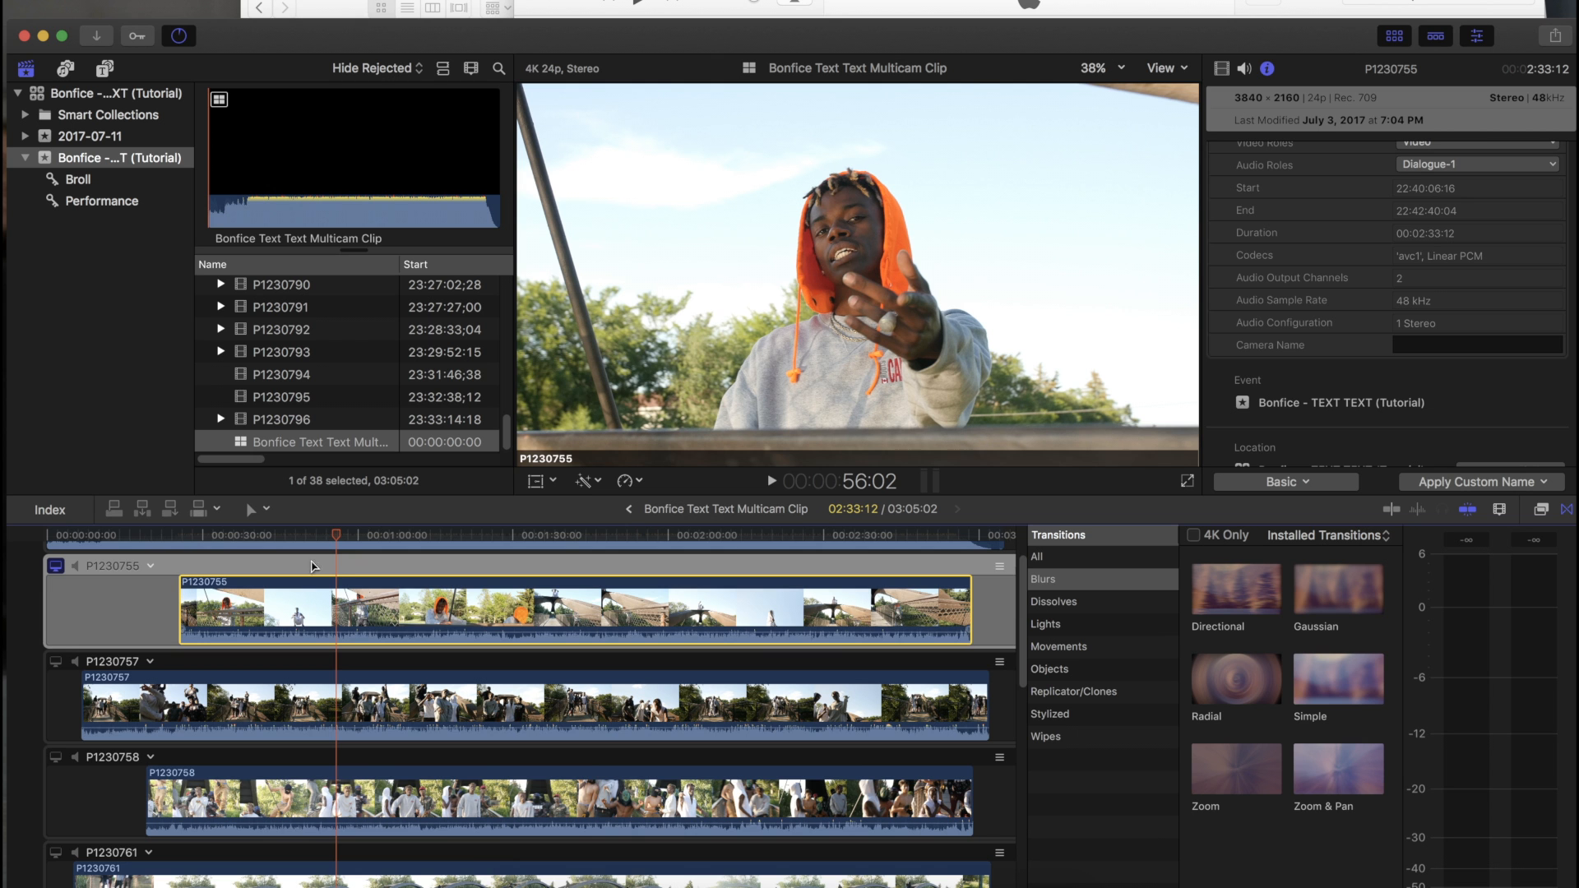
scroll(296, 625, down, 2)
scroll(296, 657, down, 3)
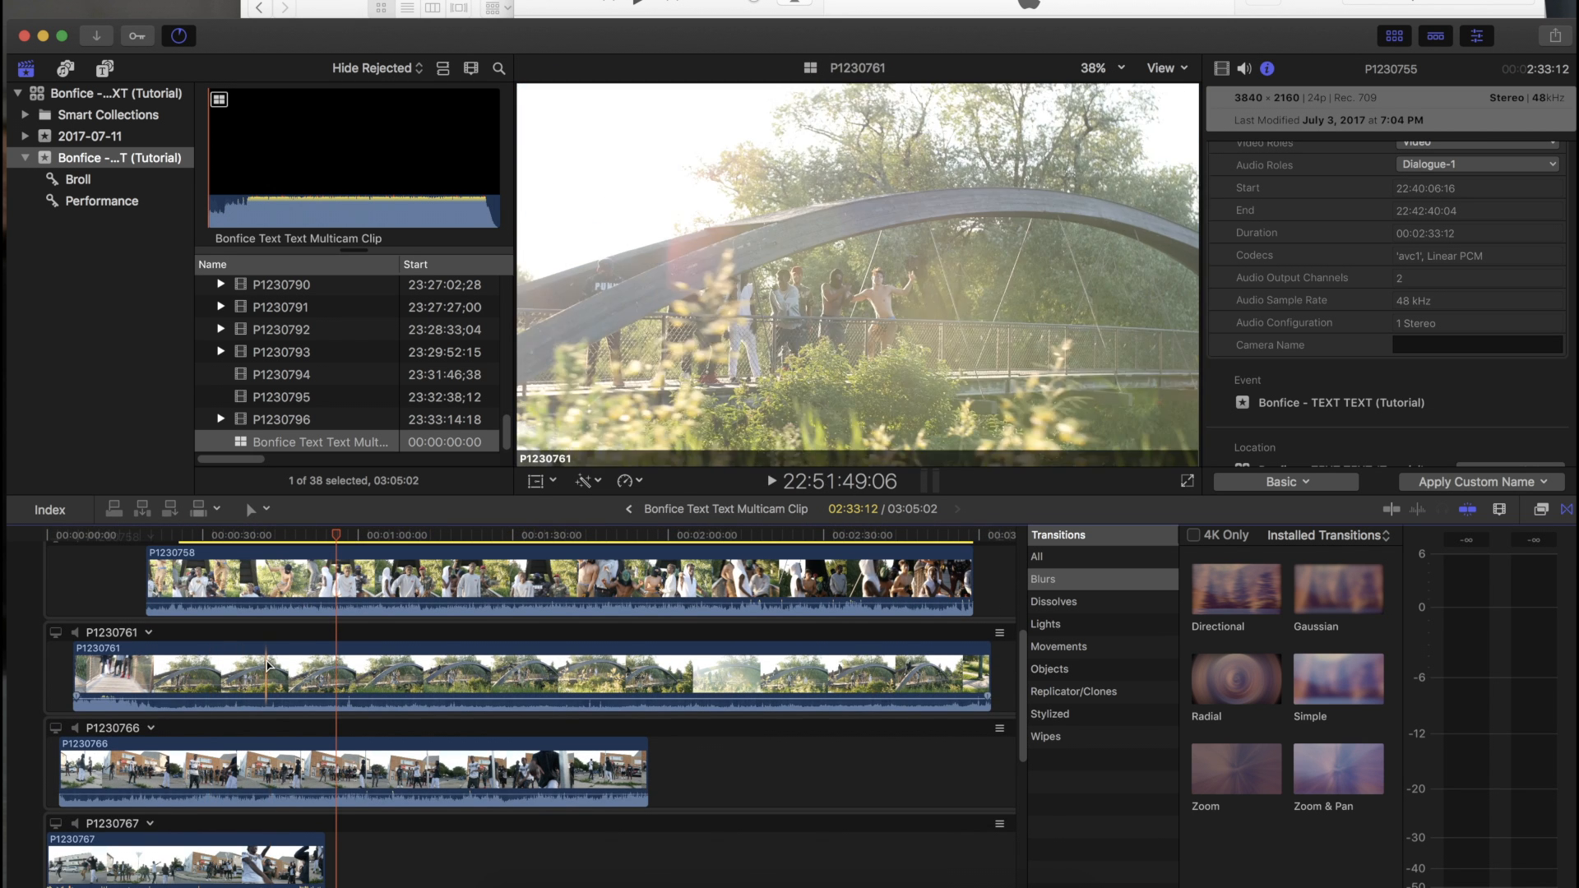
scroll(268, 665, up, 7)
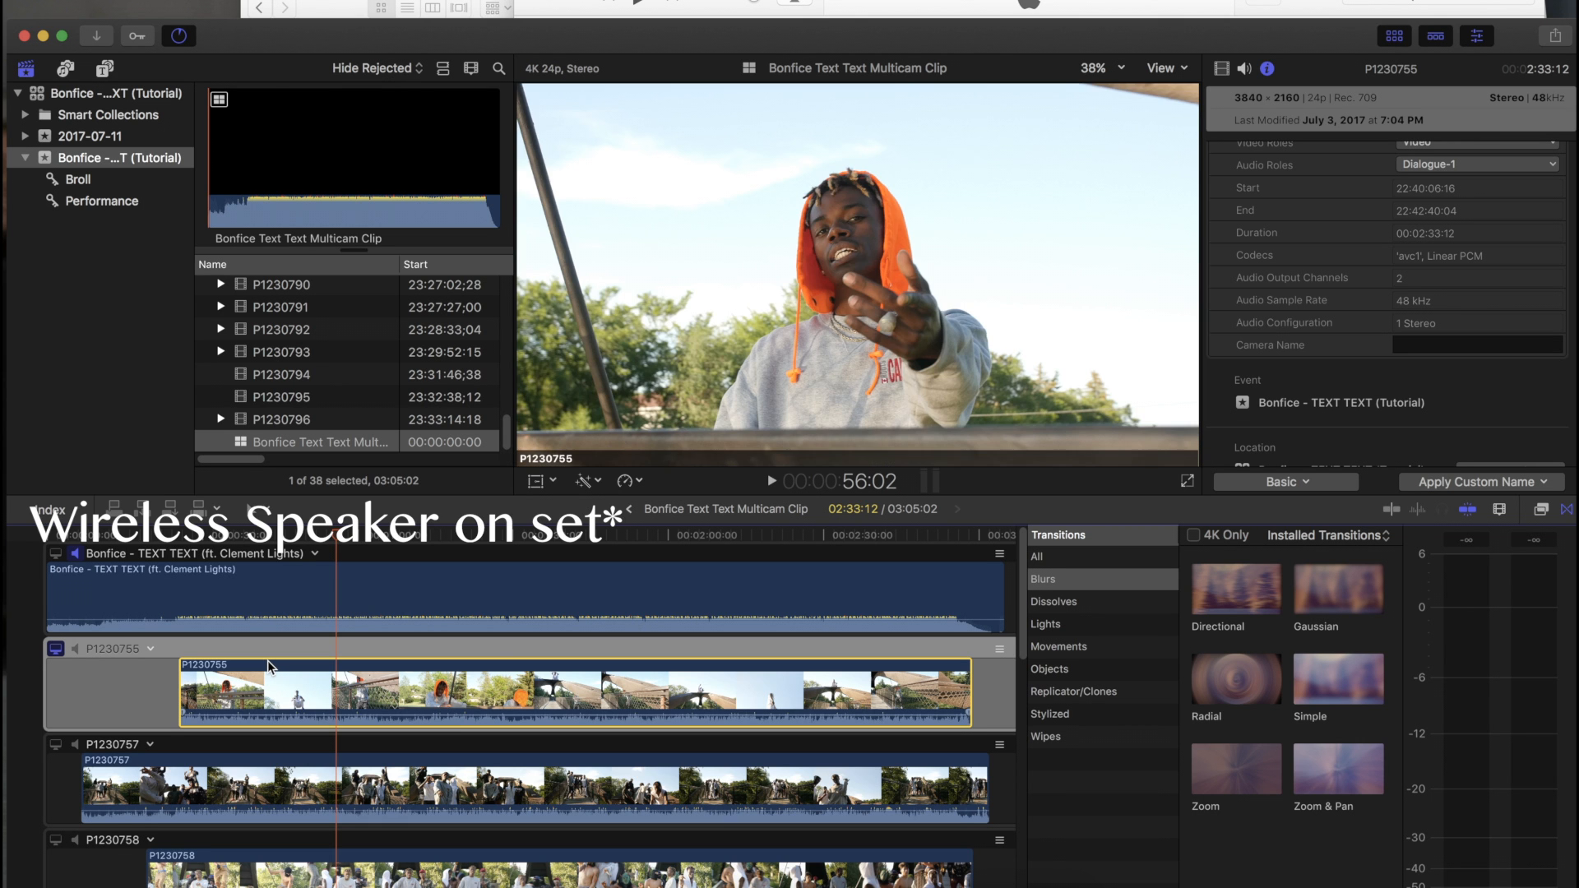
drag(338, 535, 389, 552)
mouse_move(392, 551)
mouse_down()
mouse_move(294, 535)
mouse_move(373, 543)
mouse_up()
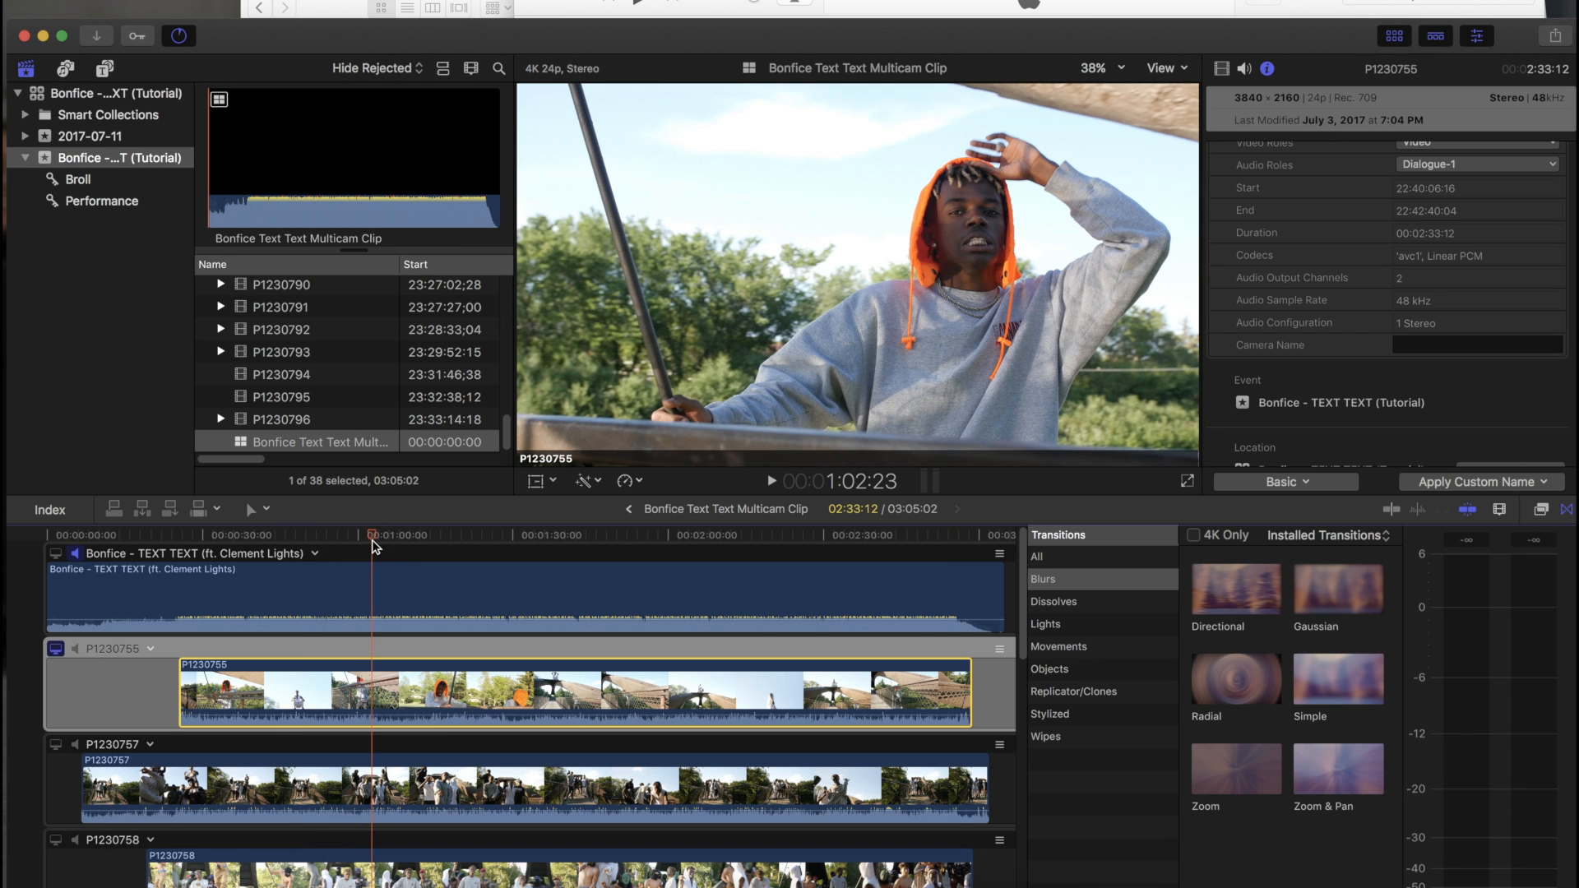
click(255, 538)
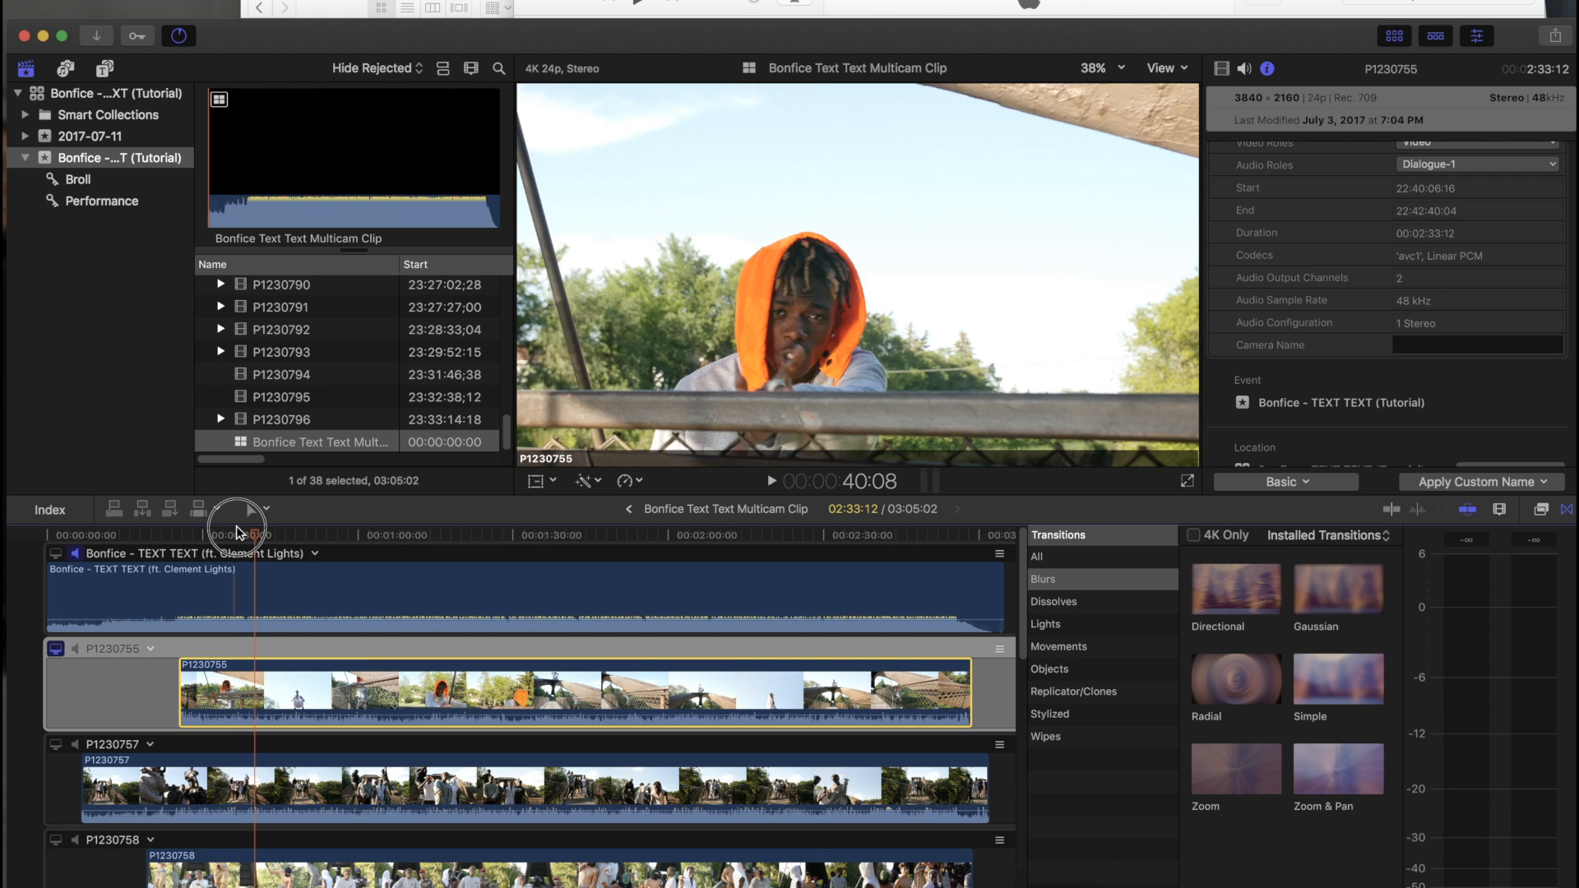
click(235, 525)
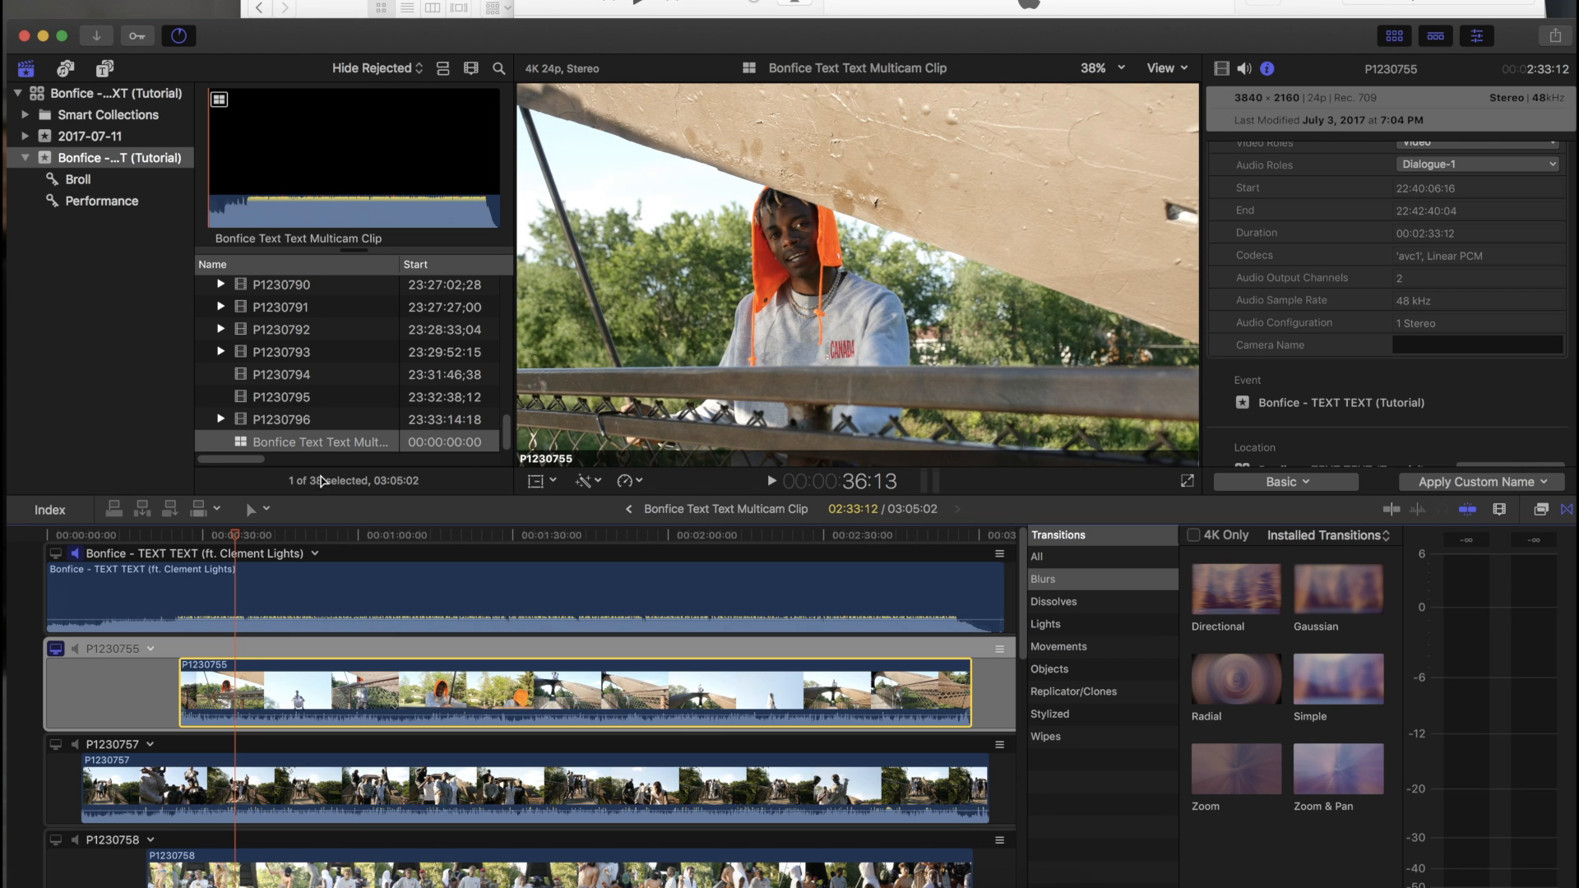
click(284, 534)
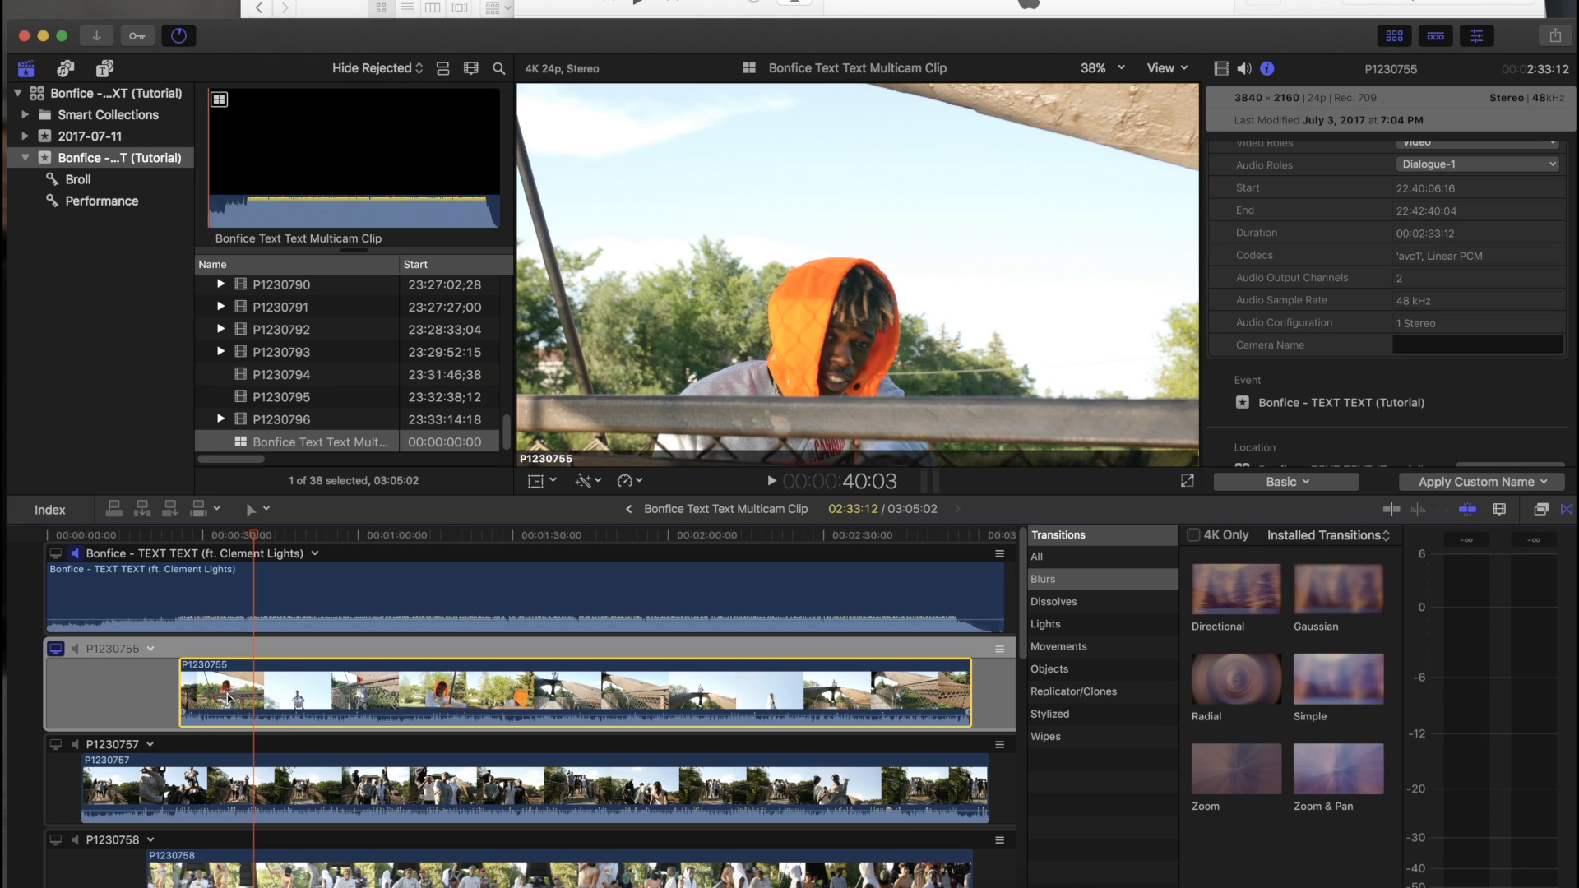
Step: Monitor the audio of angle P1230755 together with the song and play several sections to check their sync
click(75, 650)
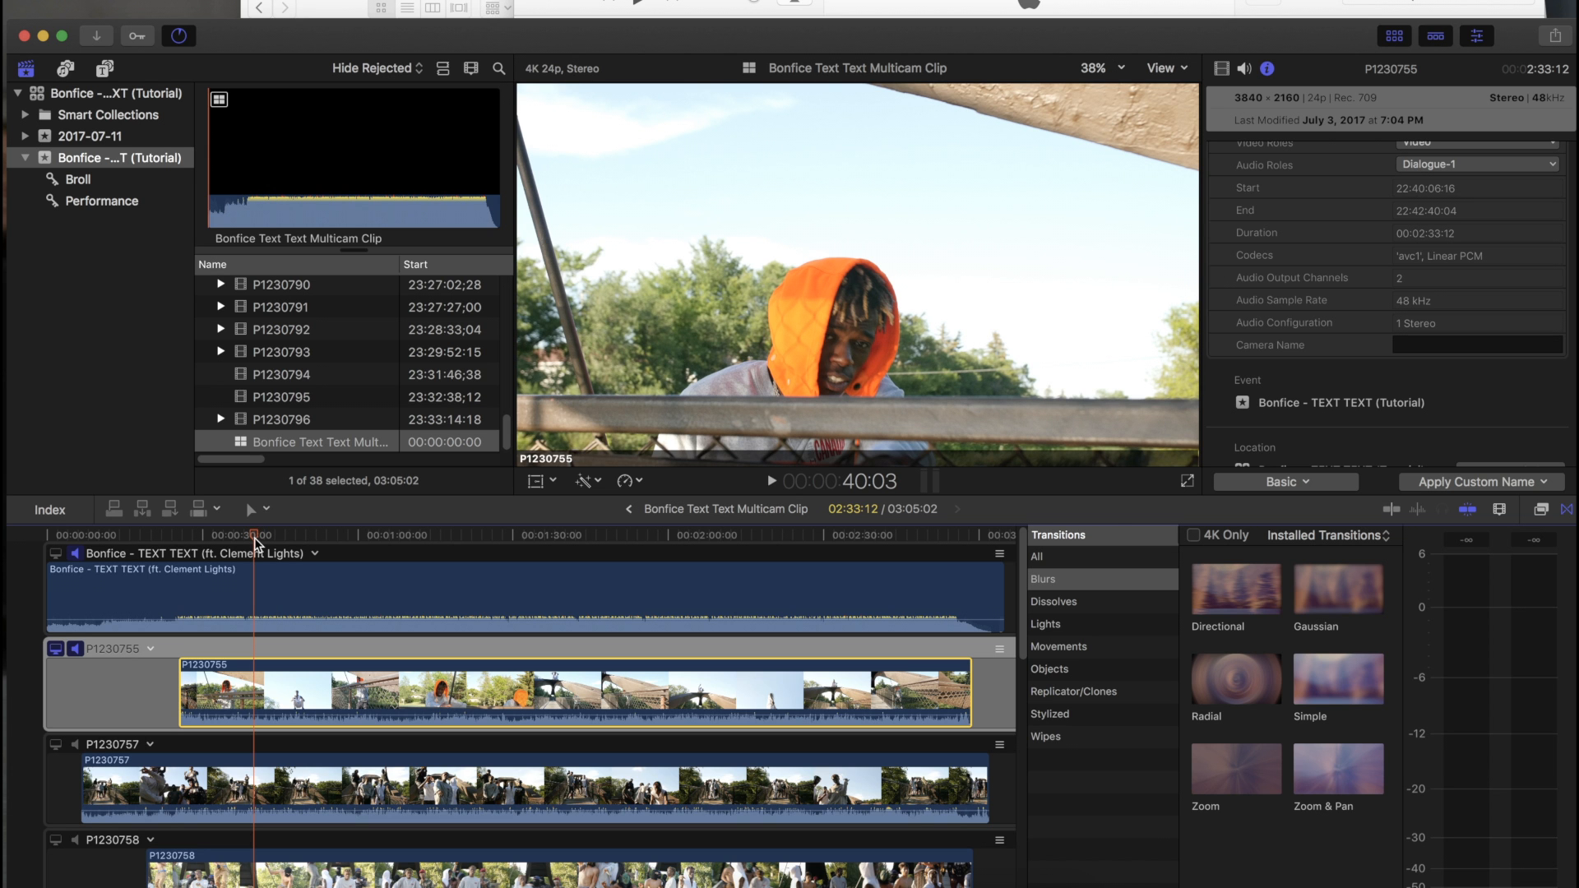
key(space)
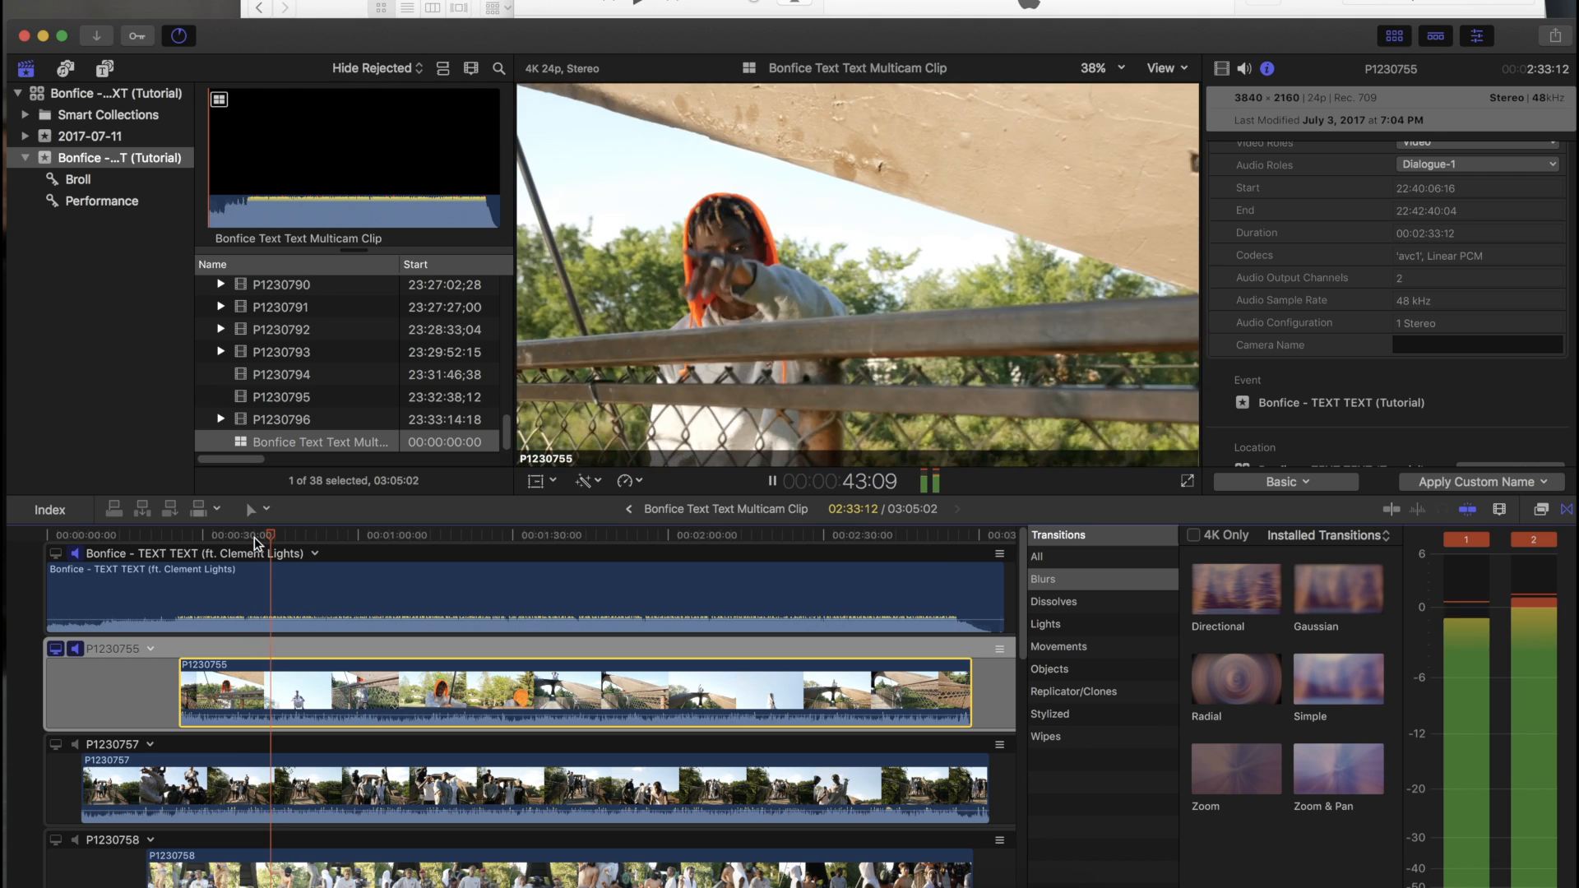
click(454, 546)
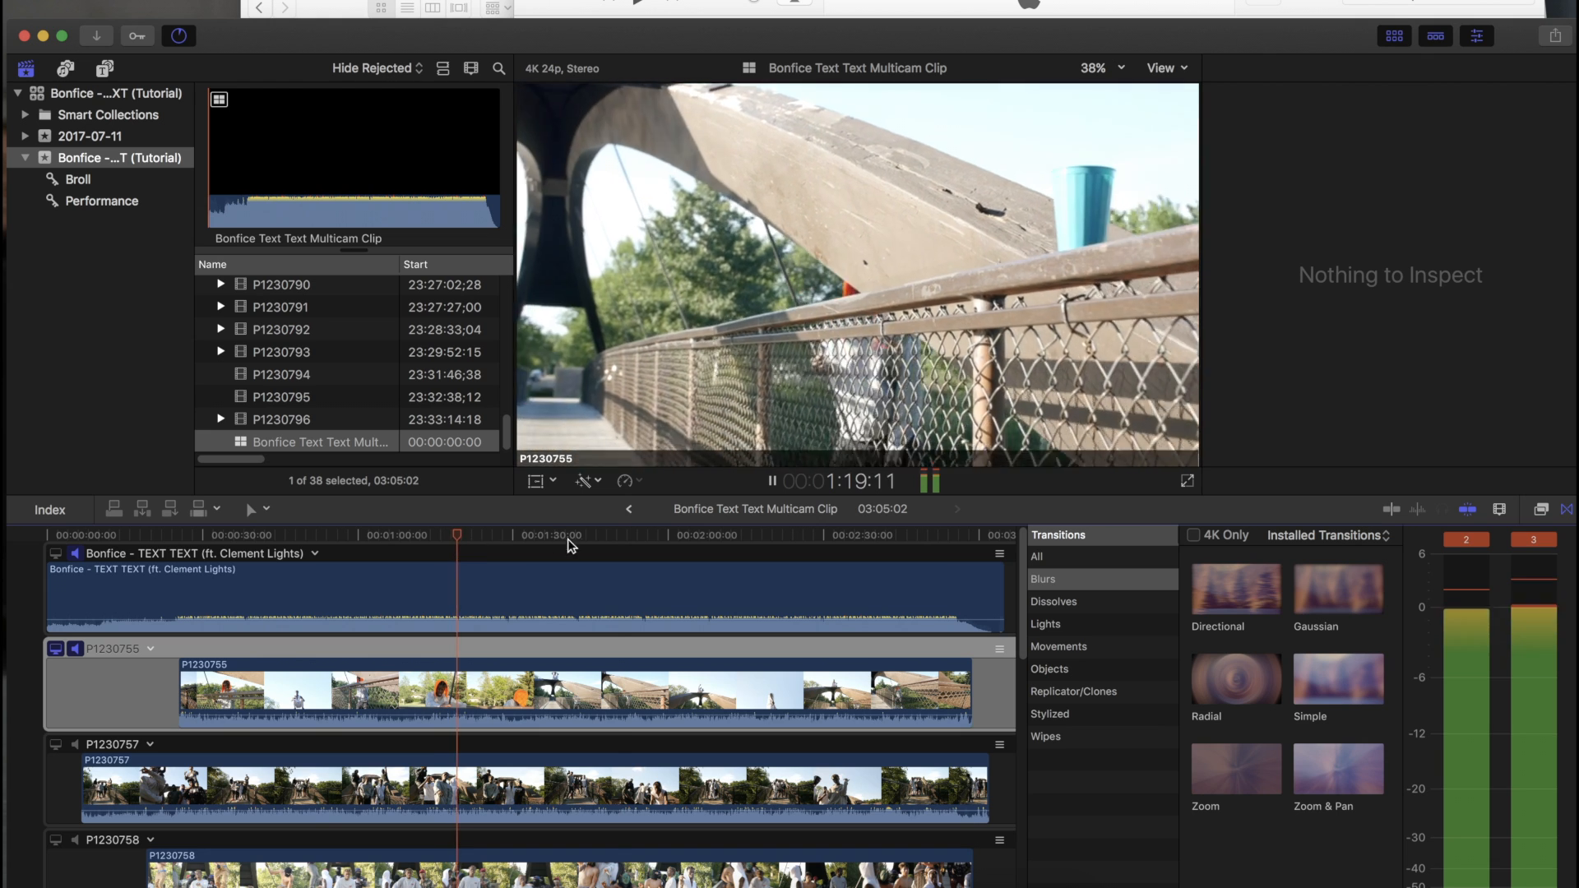
click(619, 547)
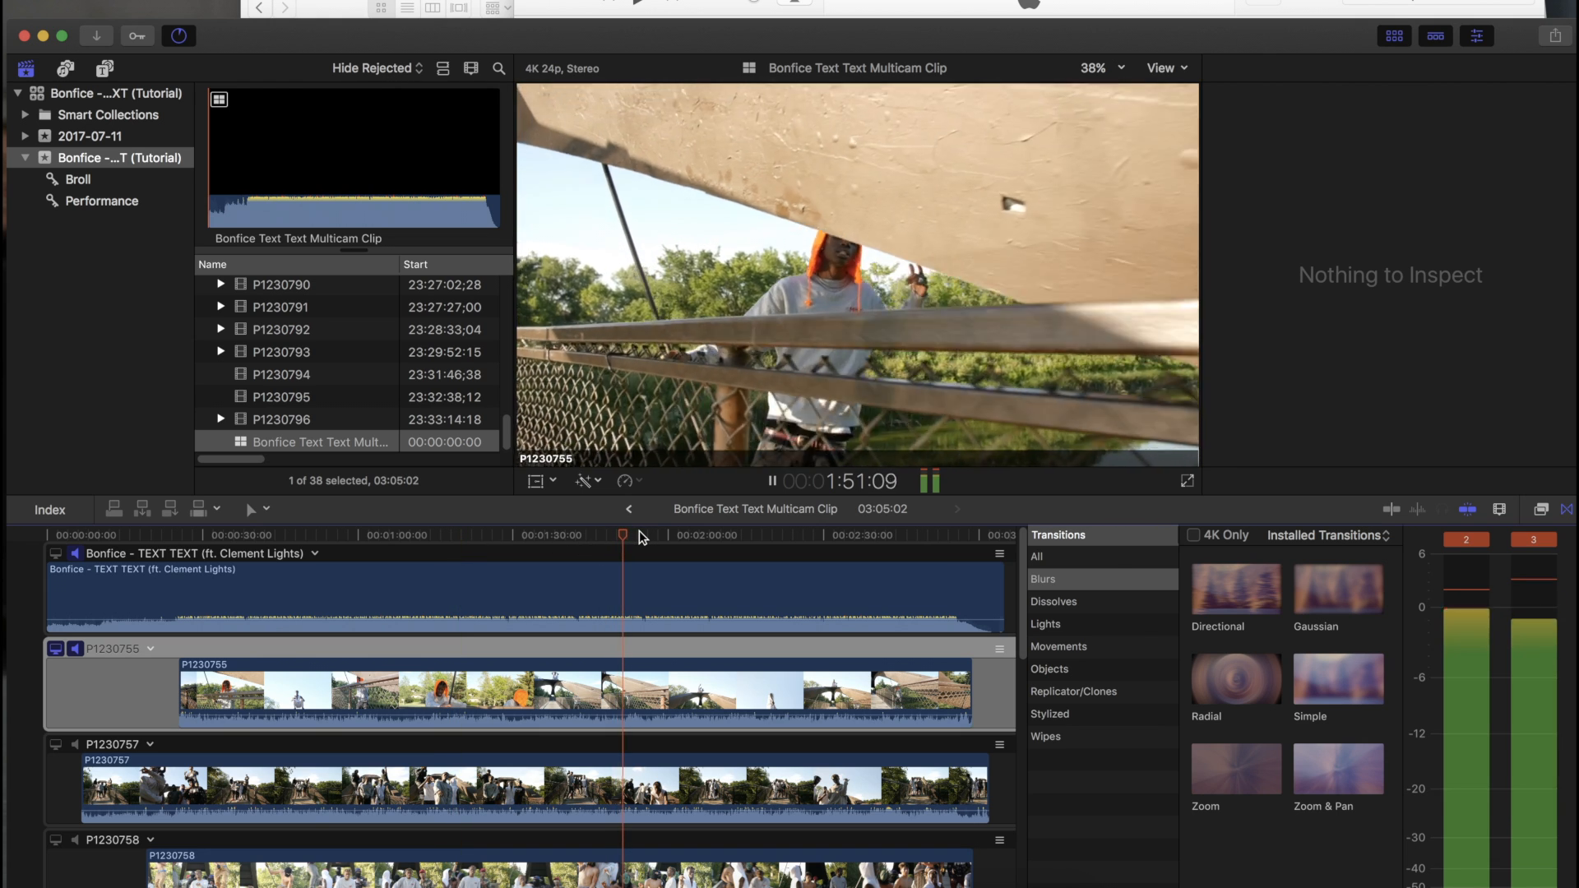
key(space)
Step: Magnify the waveforms around 31 seconds to compare the song with the camera audio, moving the playhead to about 32 seconds
click(209, 539)
key(super+equal)
key(super+equal)
key(super+equal)
key(super+equal)
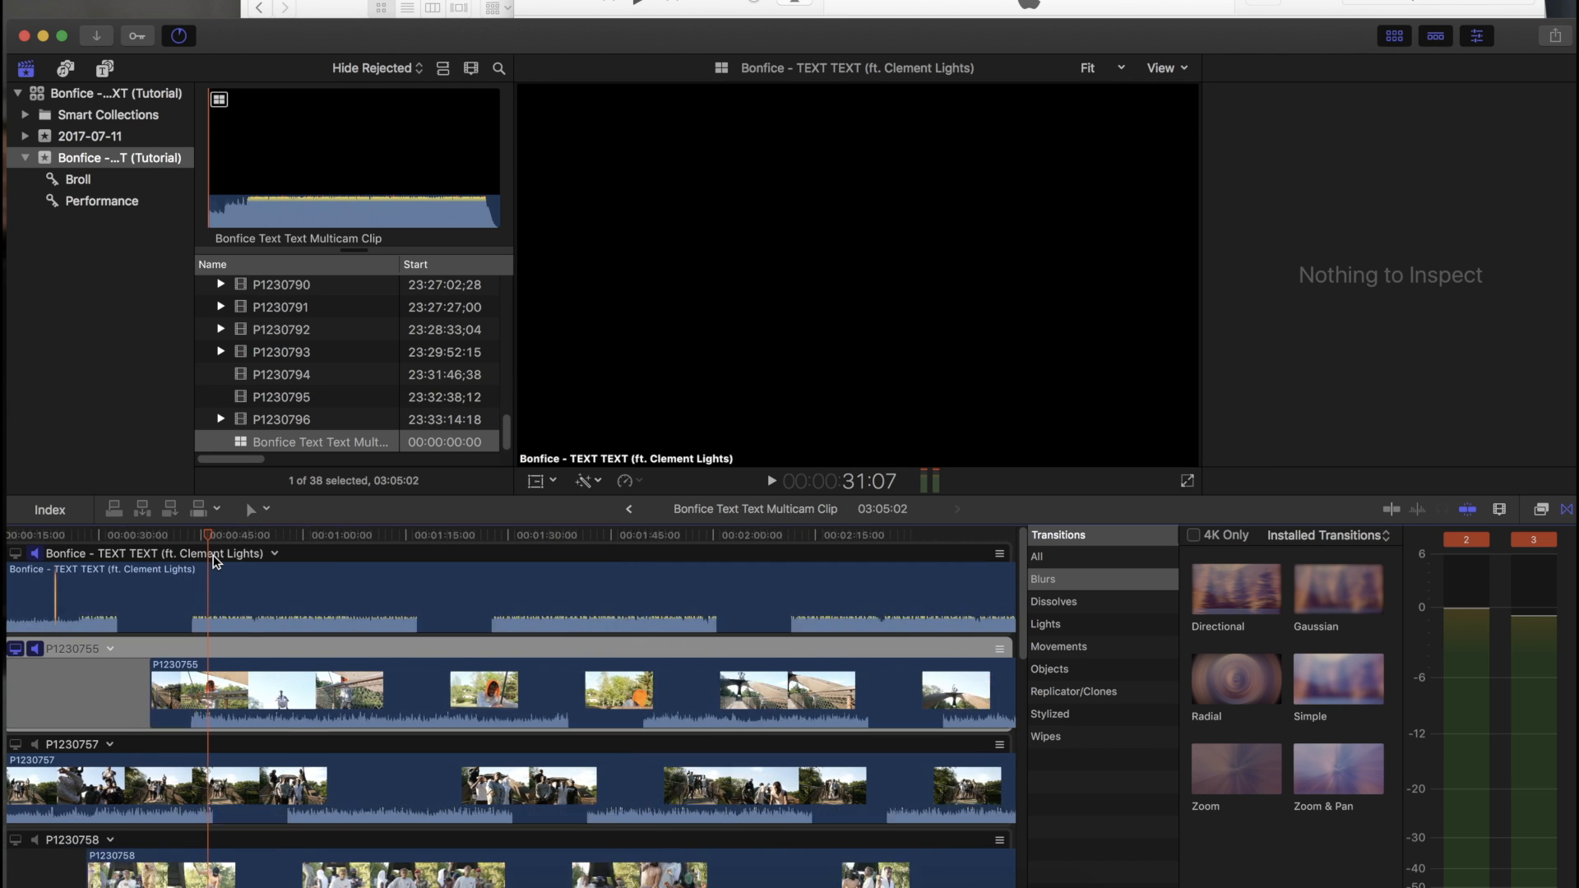
key(super+equal)
key(super+equal)
key(super+equal)
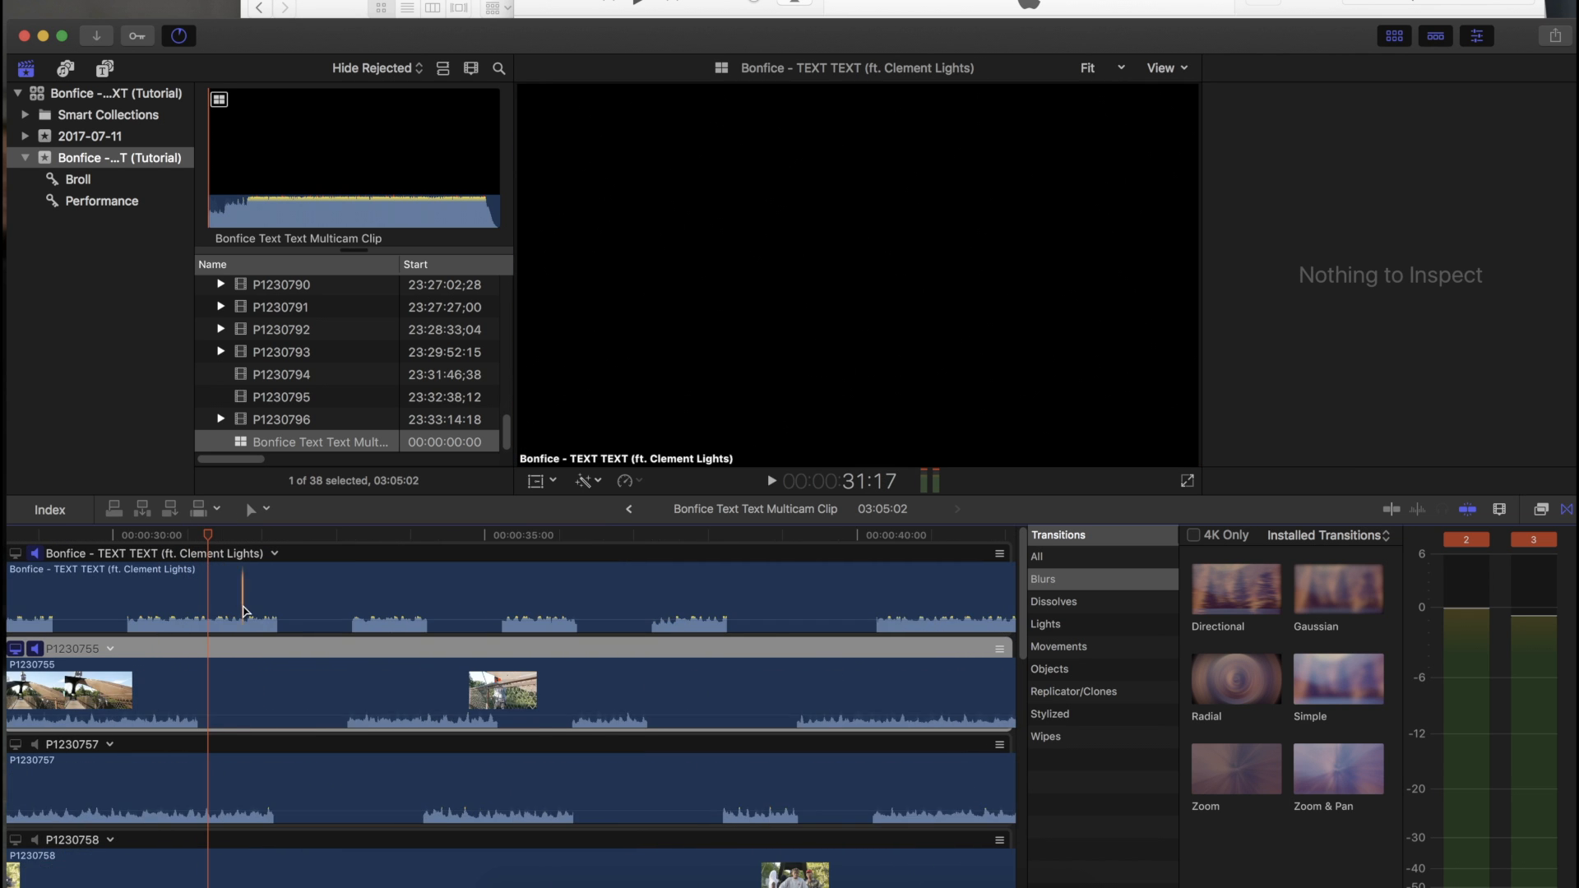
scroll(245, 610, left, 10)
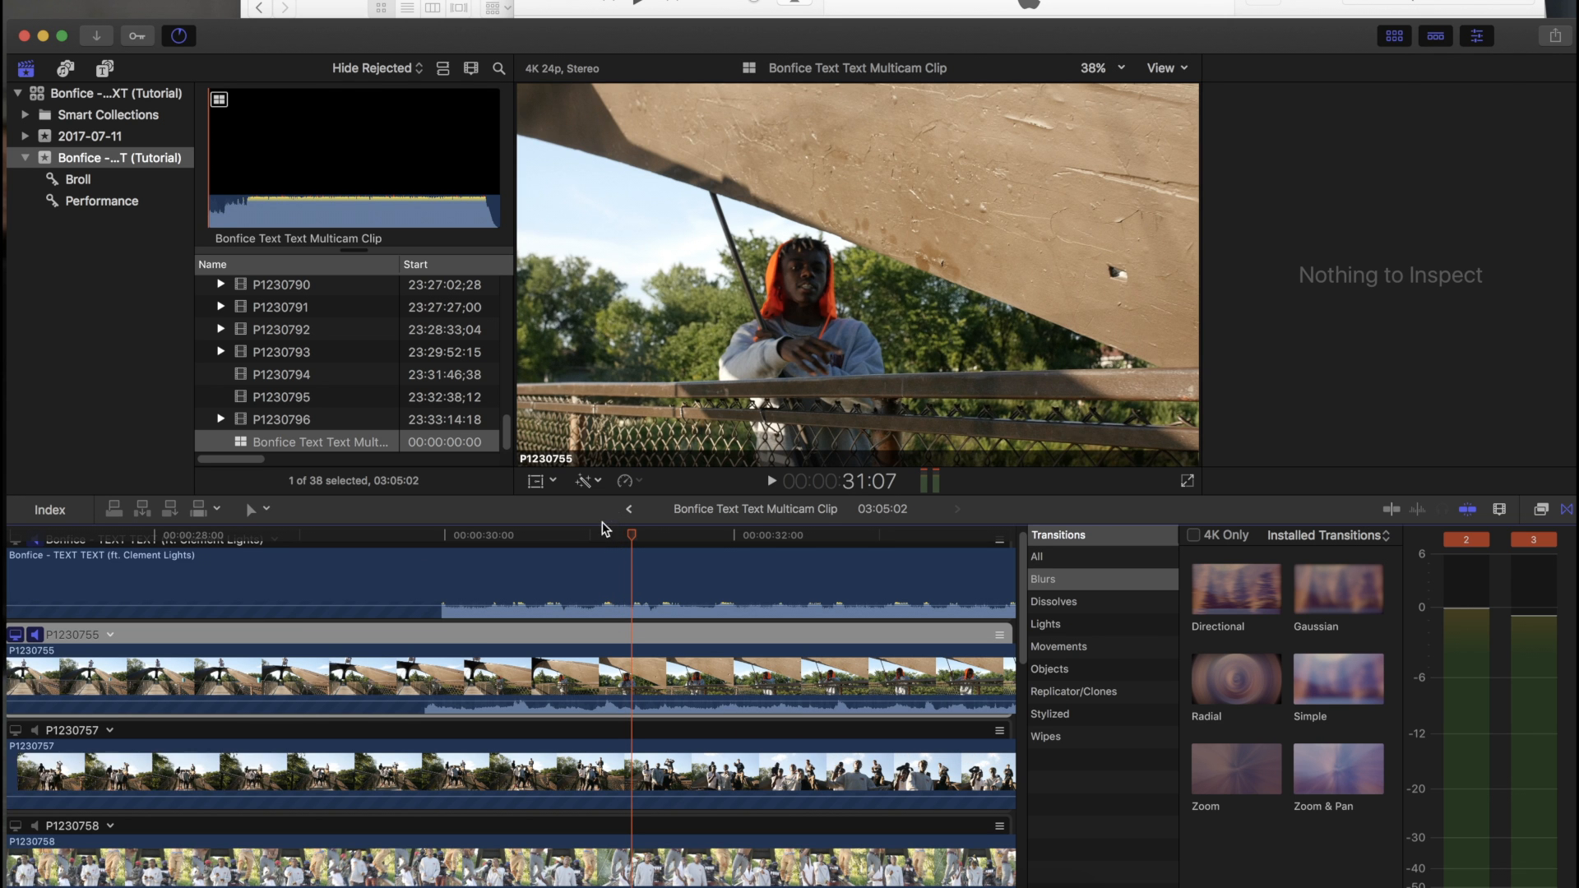
click(597, 538)
click(602, 536)
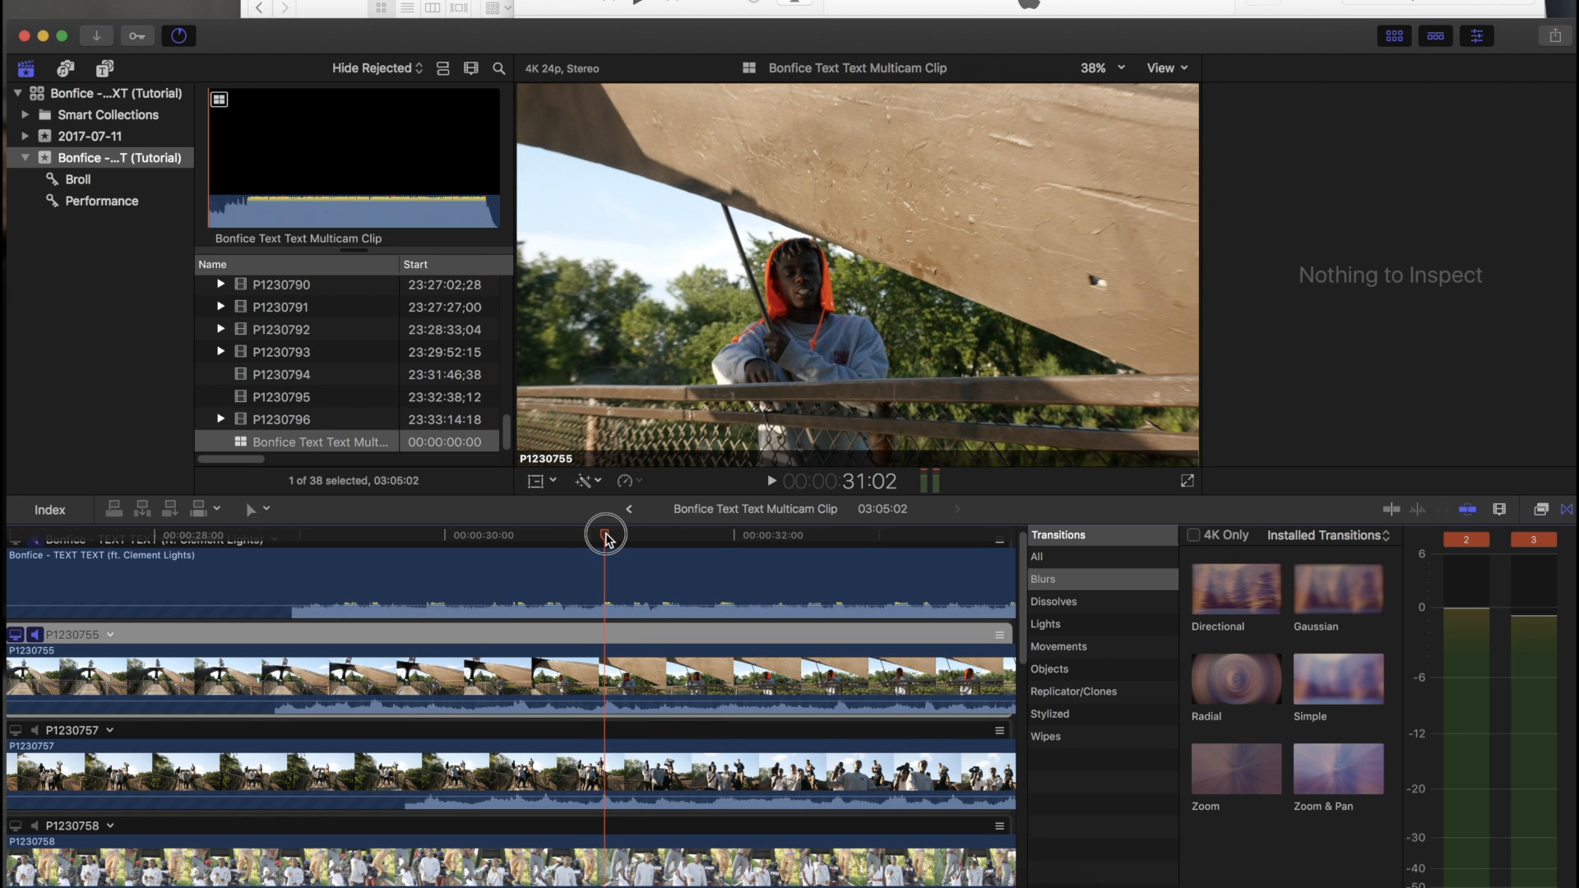
drag(633, 540, 837, 547)
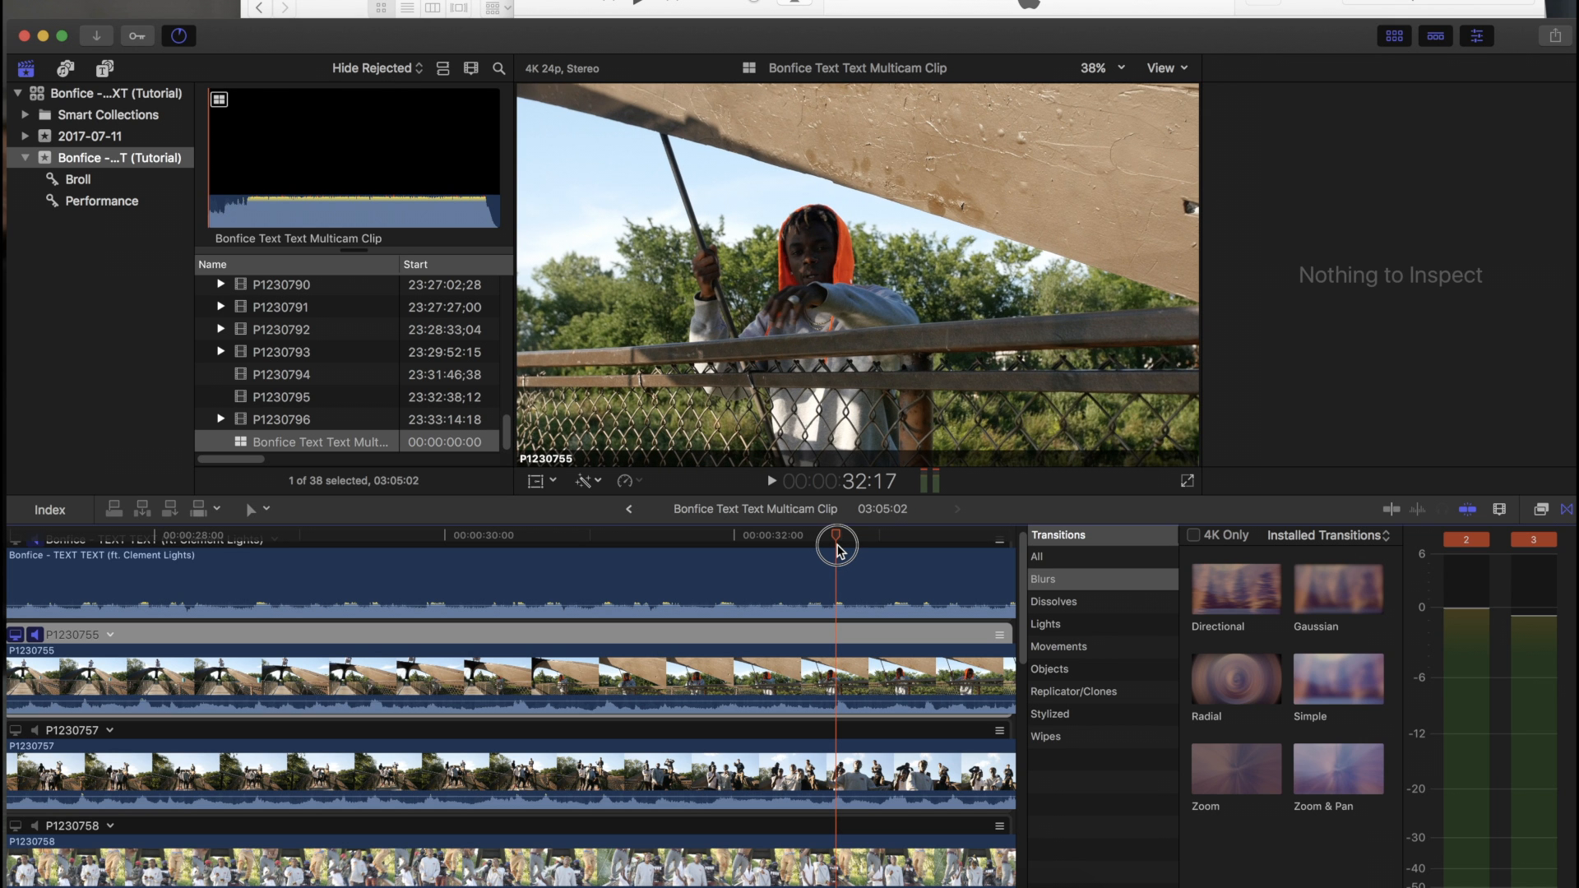
Step: Play the magnified section with both audio tracks, and stop monitoring the audio of angle P1230755
key(space)
click(34, 634)
key(space)
click(40, 638)
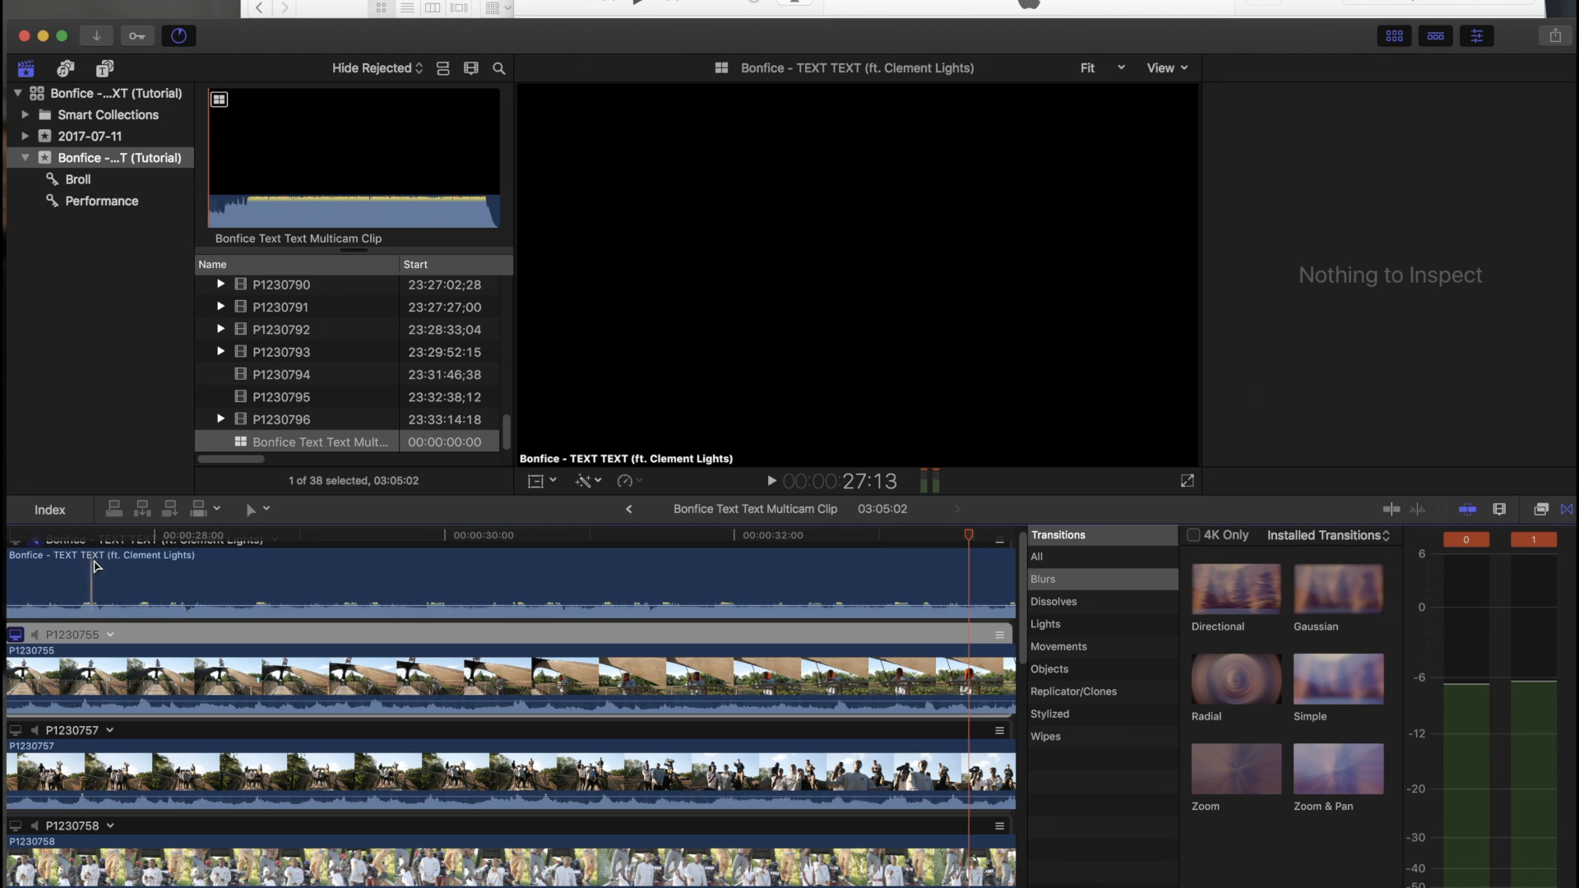
Step: Play from about 30 seconds with only the song audible to check the lip sync of angle P1230755
scroll(247, 567, up, 1)
click(406, 539)
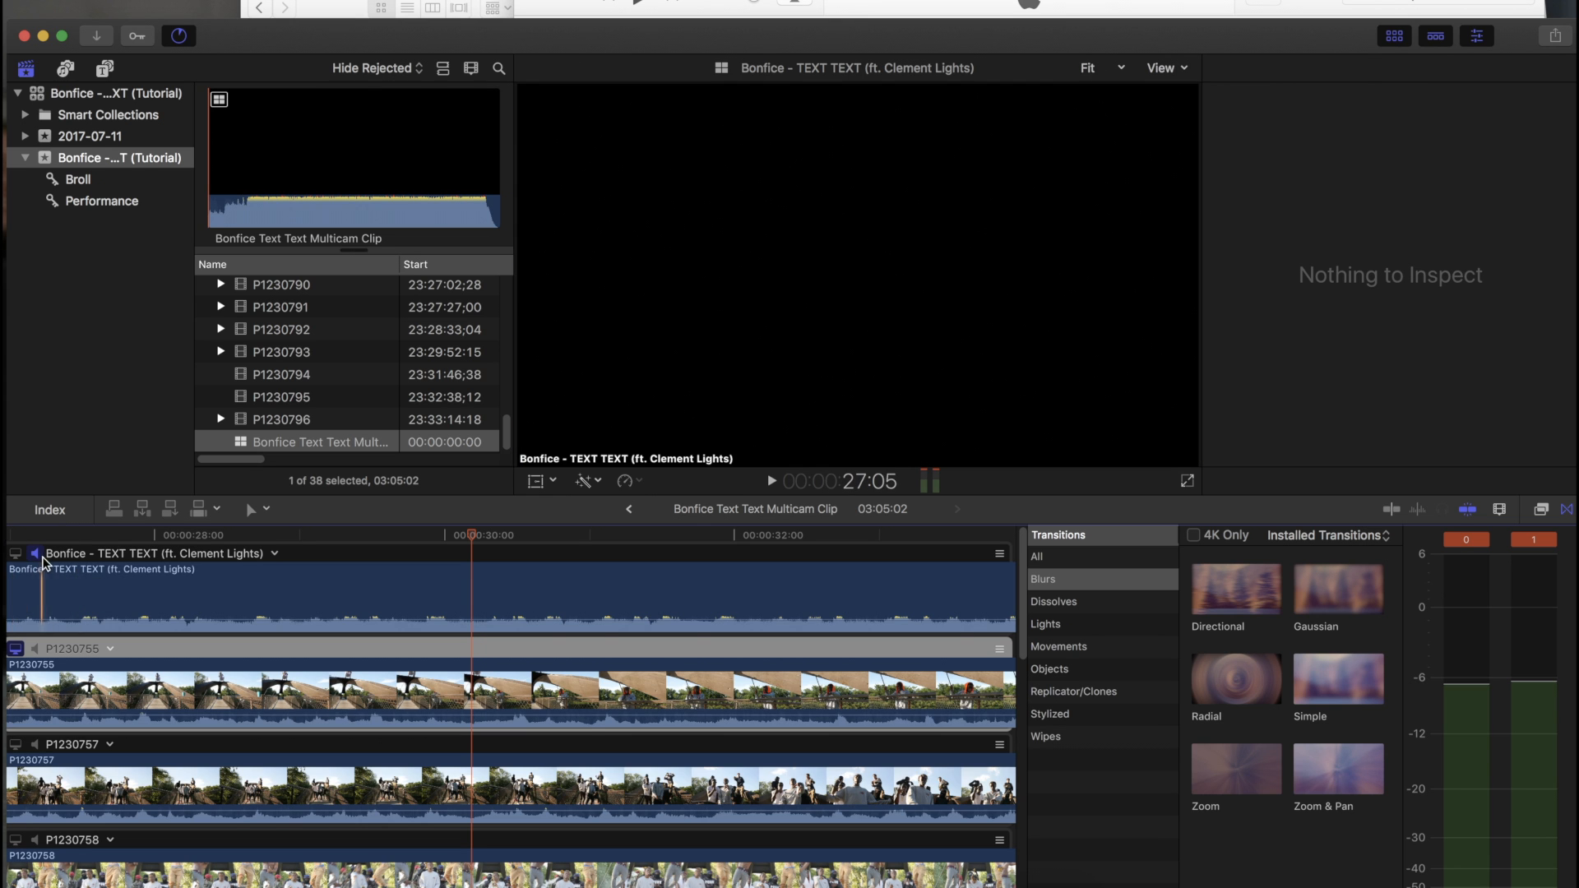
key(space)
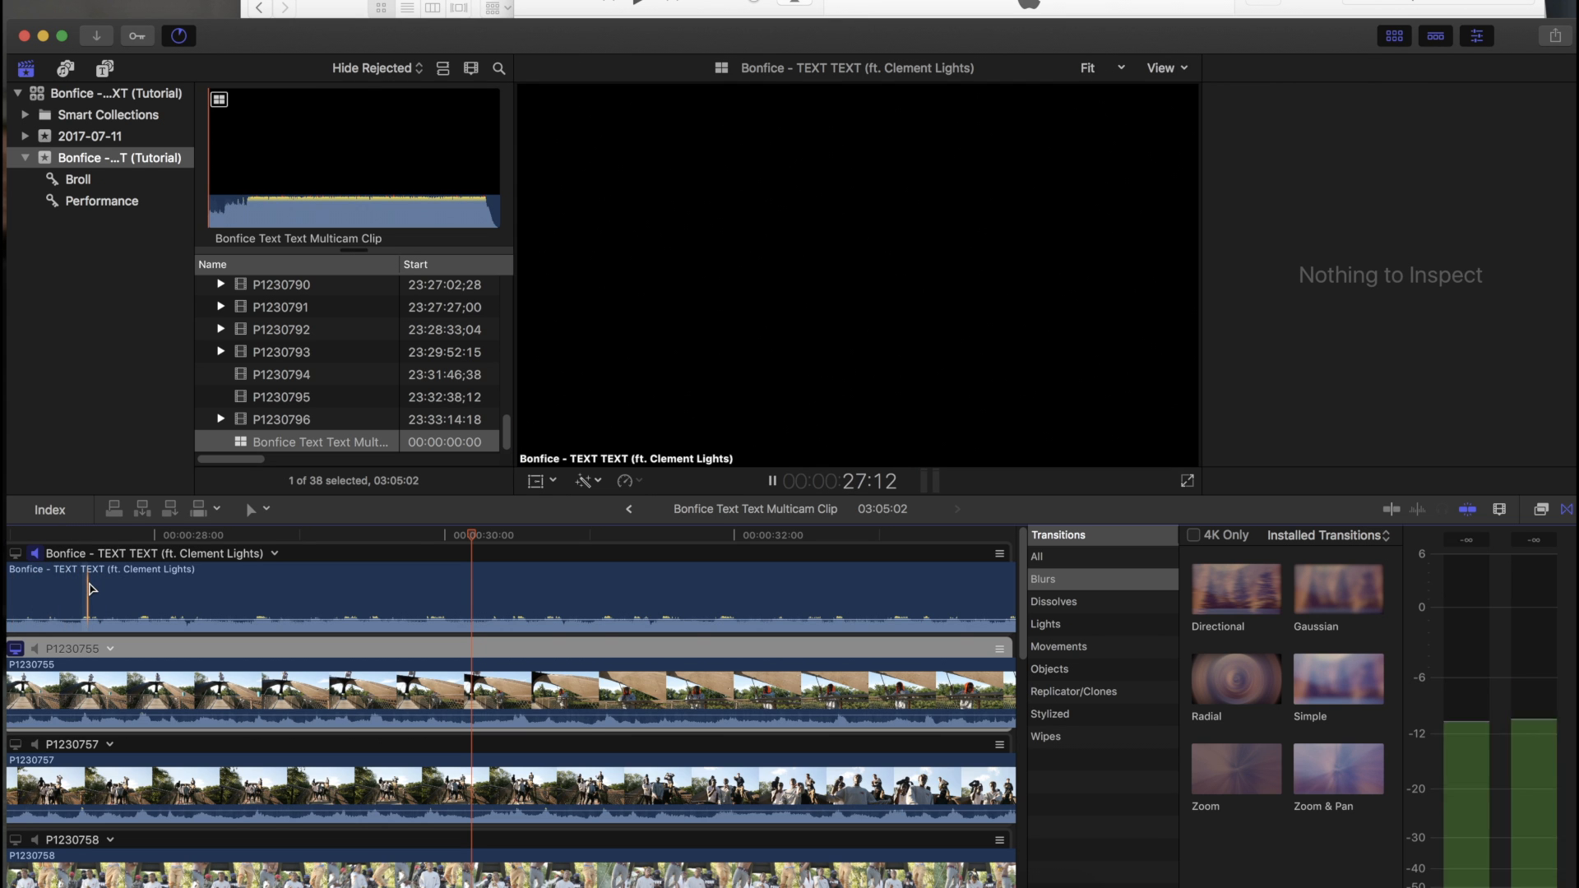
click(419, 536)
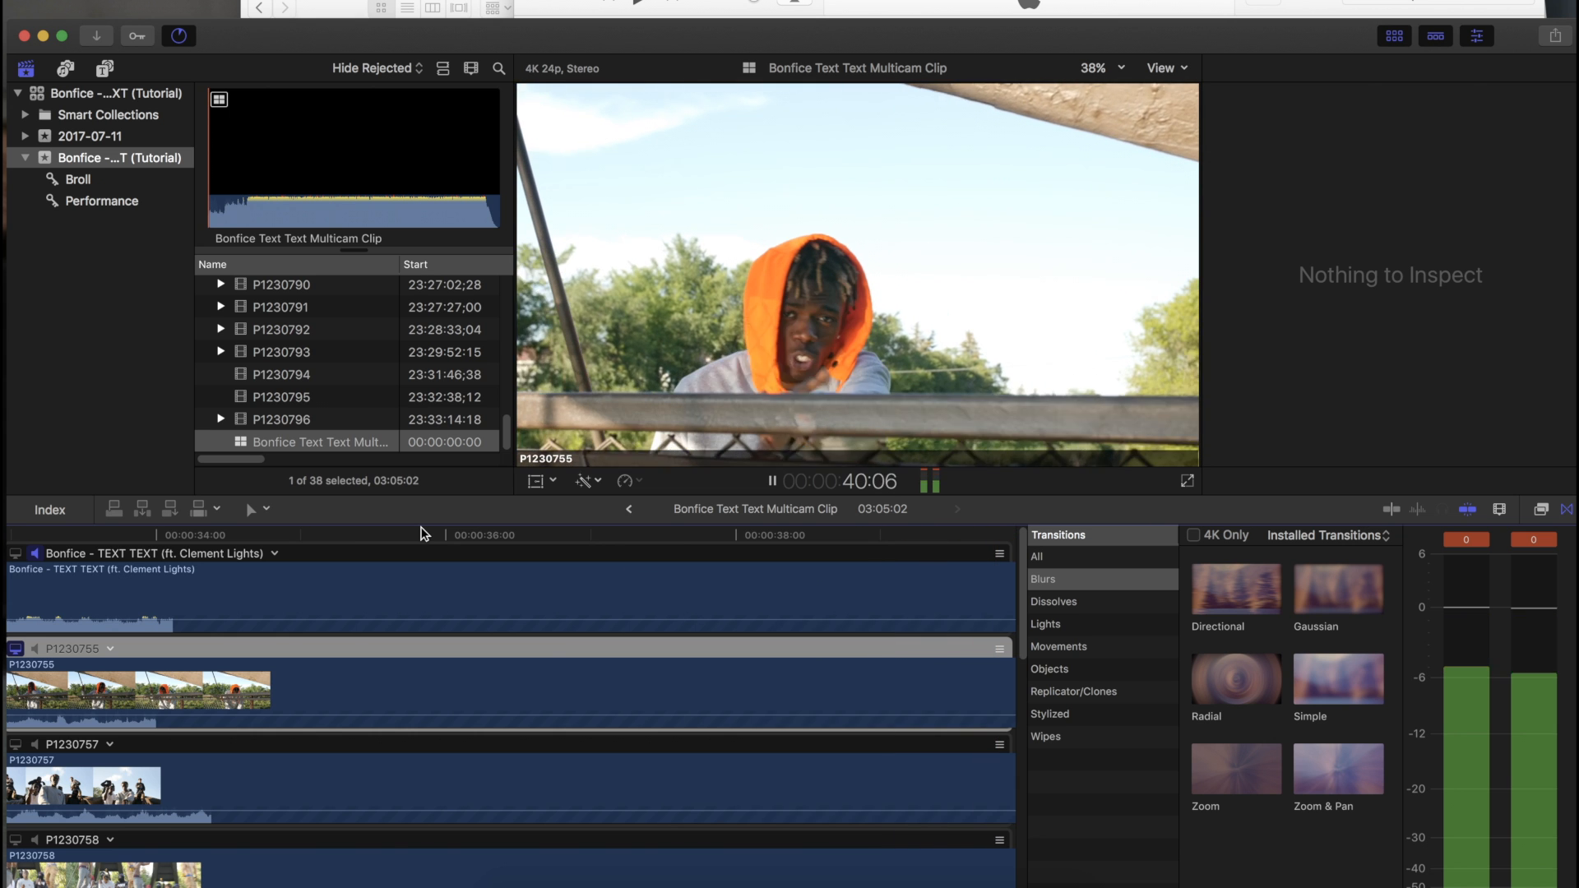
key(space)
Step: Look over the lower angles, restore a wider timeline view, and place the playhead at about 44 seconds
scroll(346, 679, down, 8)
scroll(346, 679, left, 20)
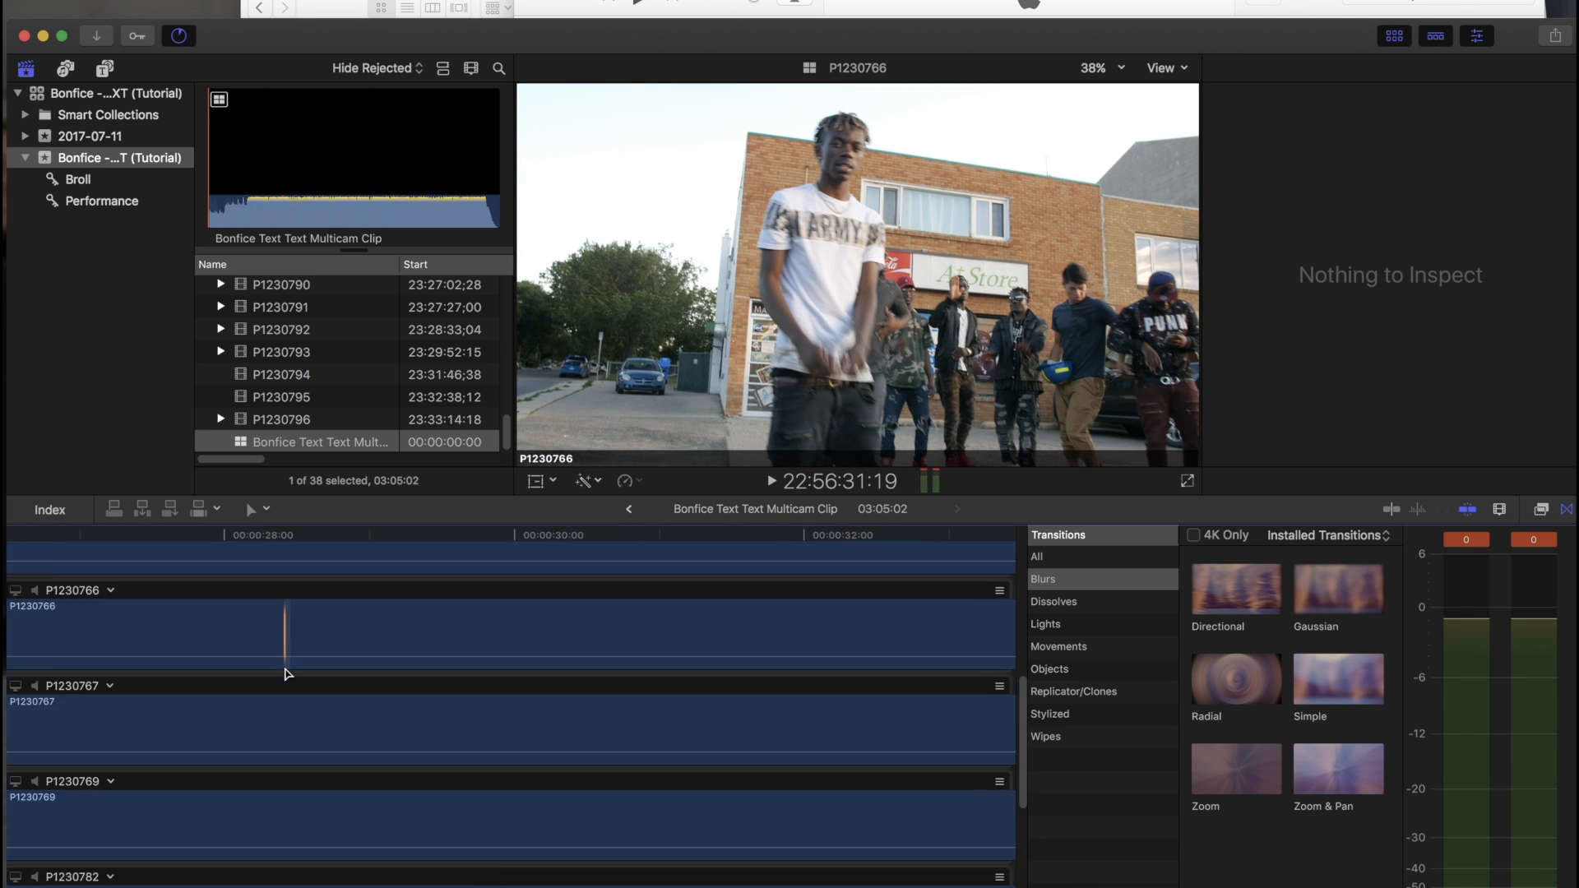
scroll(287, 672, up, 4)
key(super+minus)
key(super+minus)
key(super+minus)
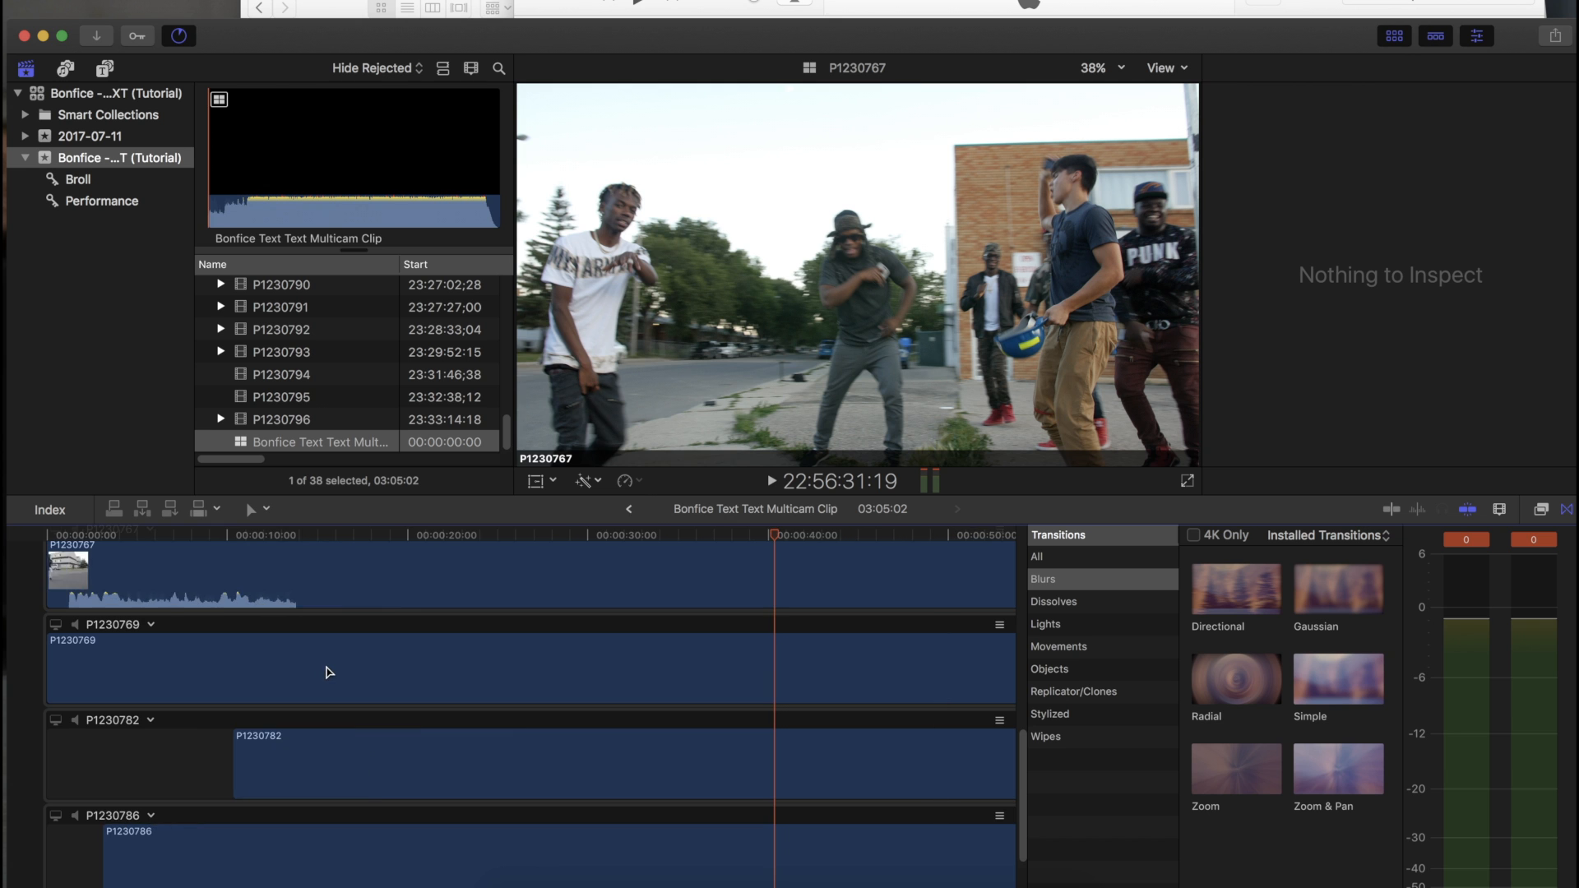
key(super+minus)
scroll(327, 672, up, 8)
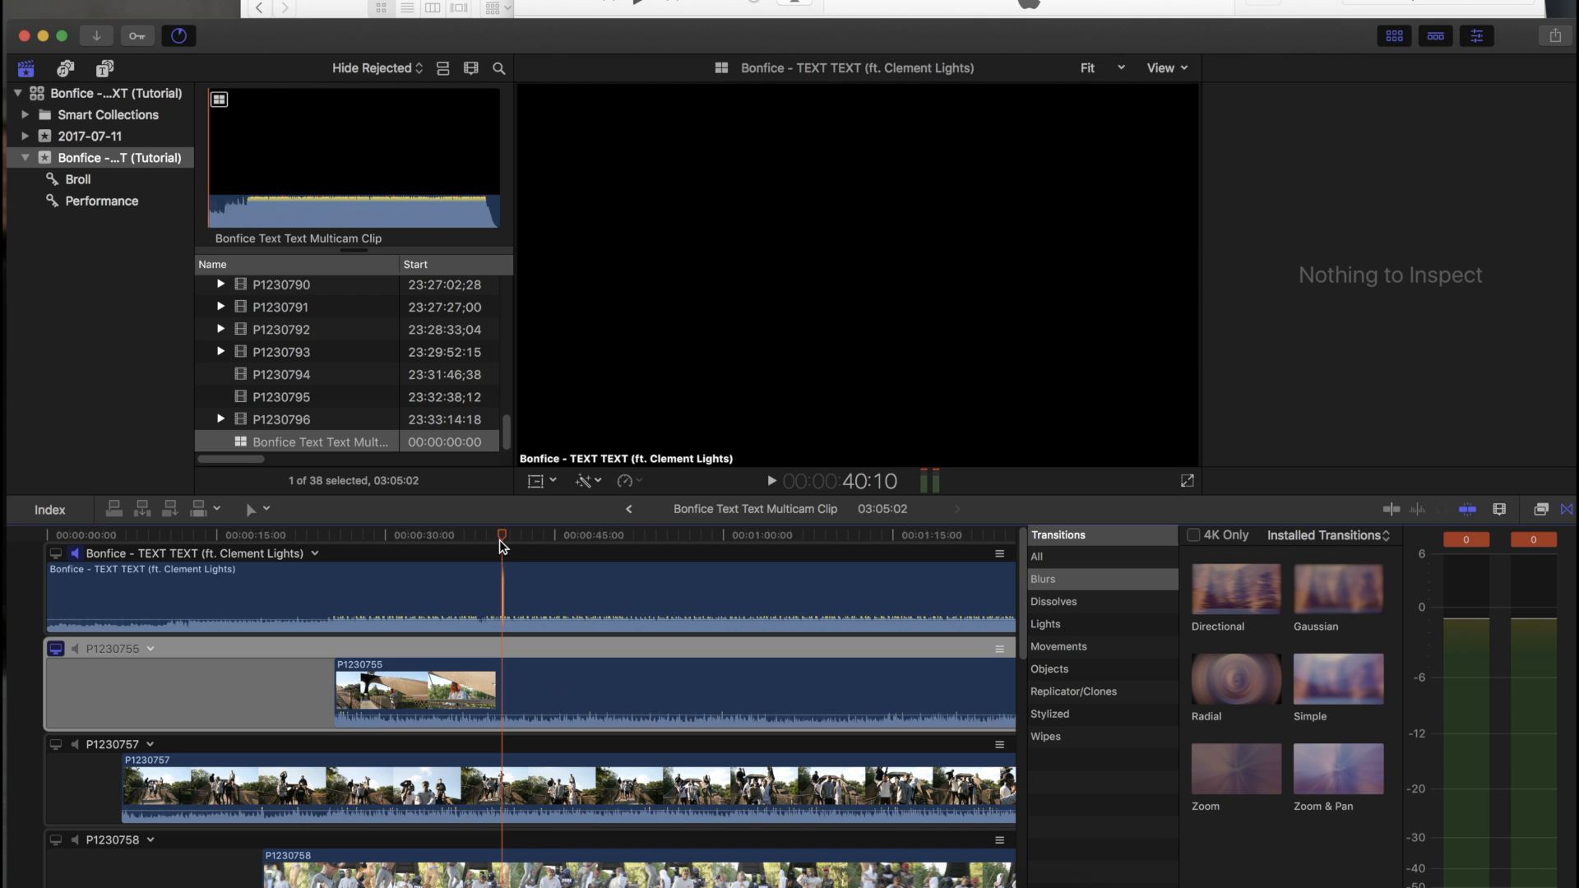
click(551, 537)
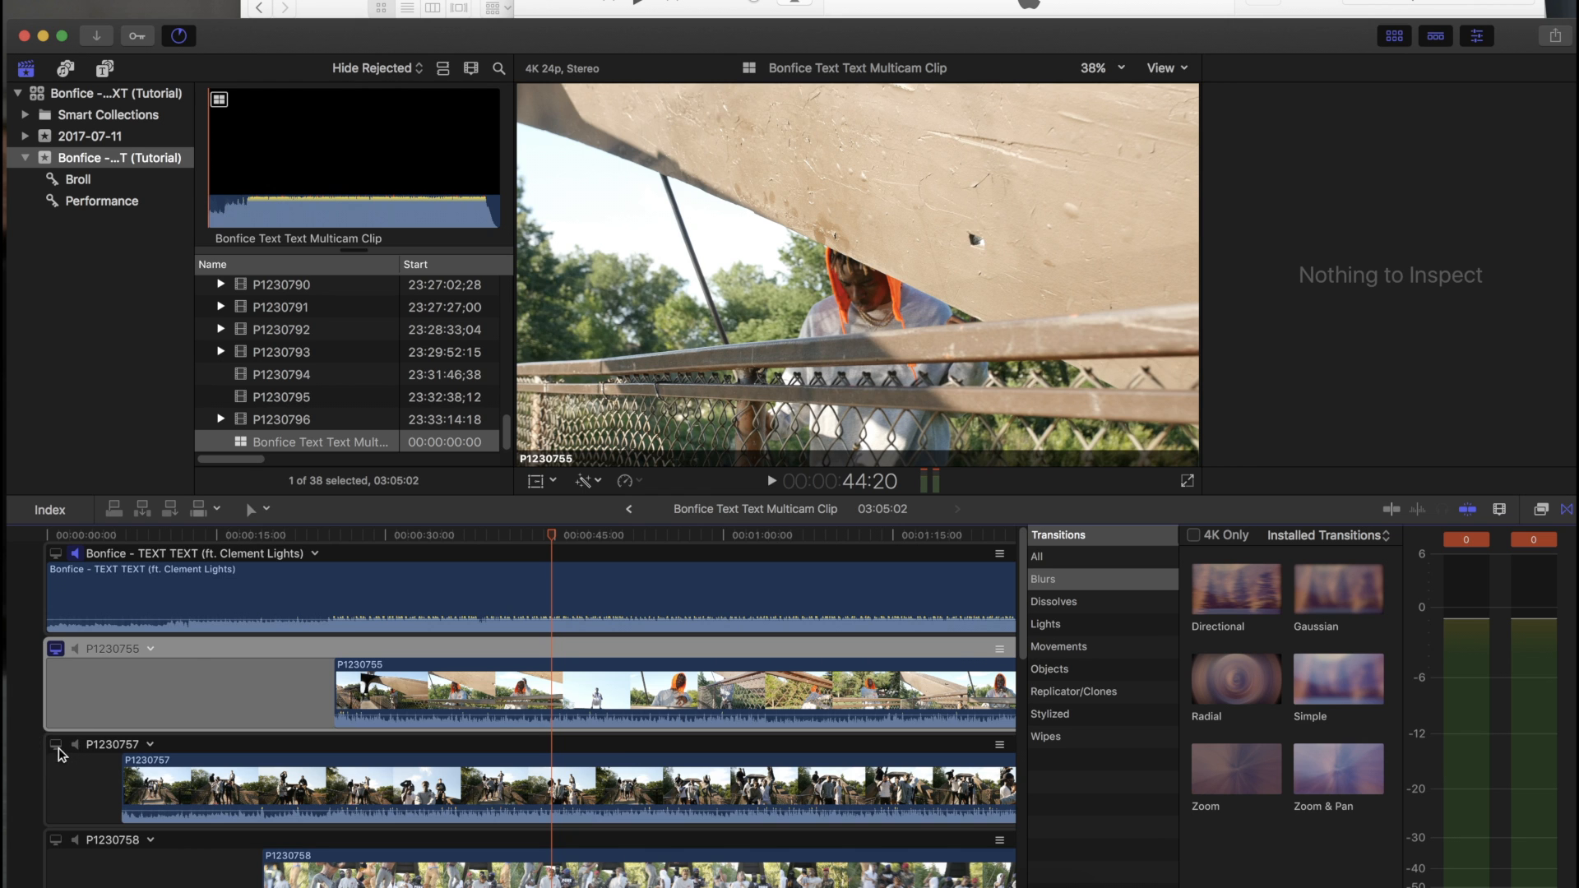
Step: Monitor the video and audio of angle P1230757 and play from about 44 seconds and 1:13 to check its sync with the song
click(56, 744)
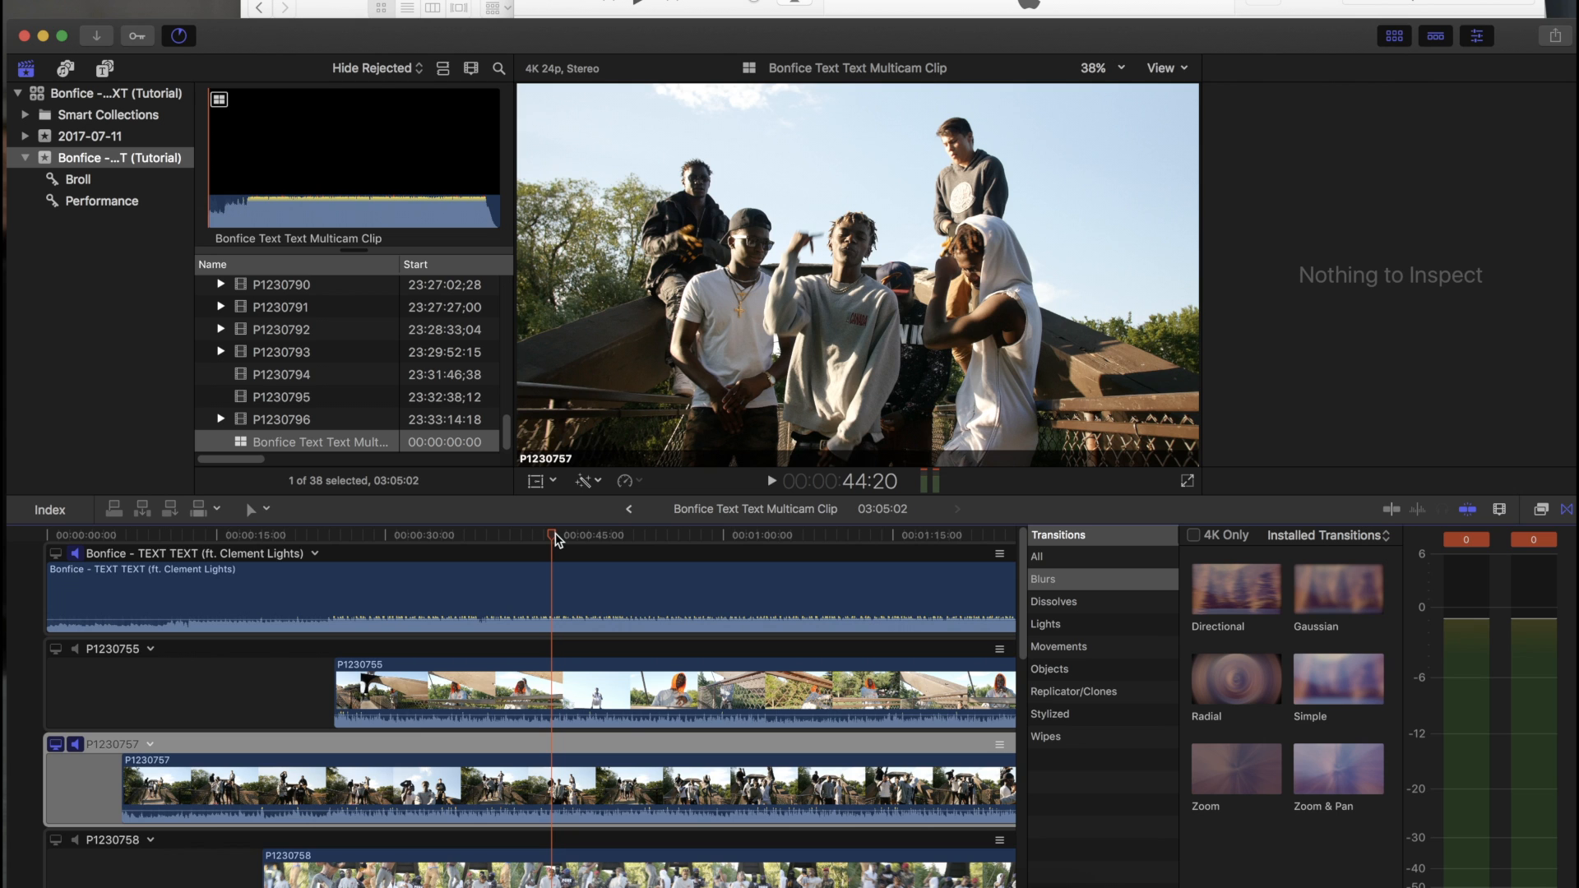
key(space)
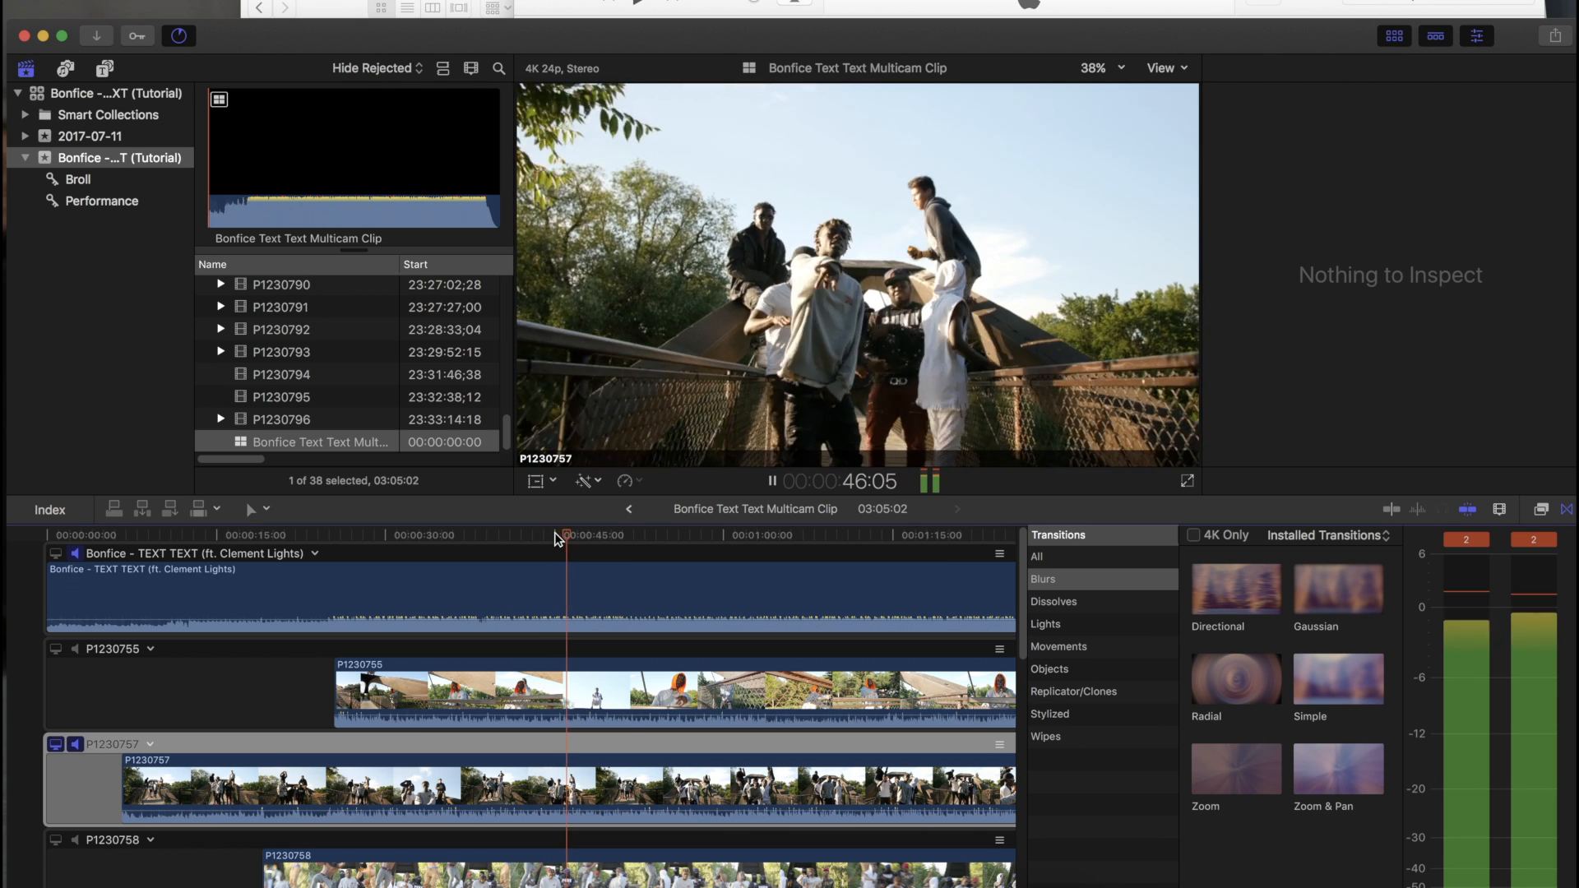
scroll(567, 538, right, 3)
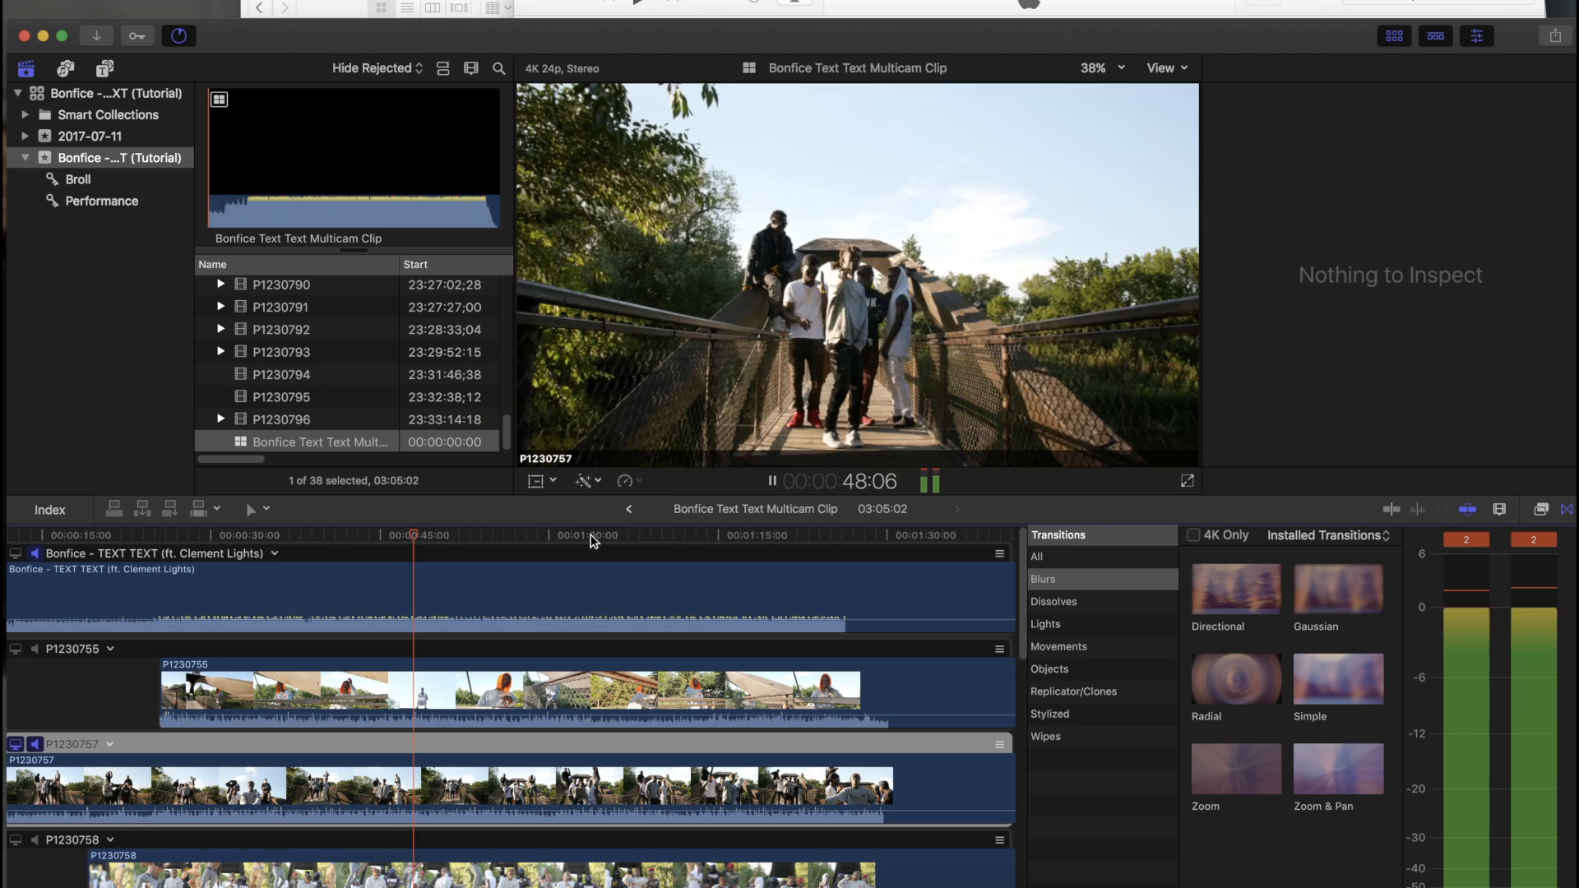
click(703, 536)
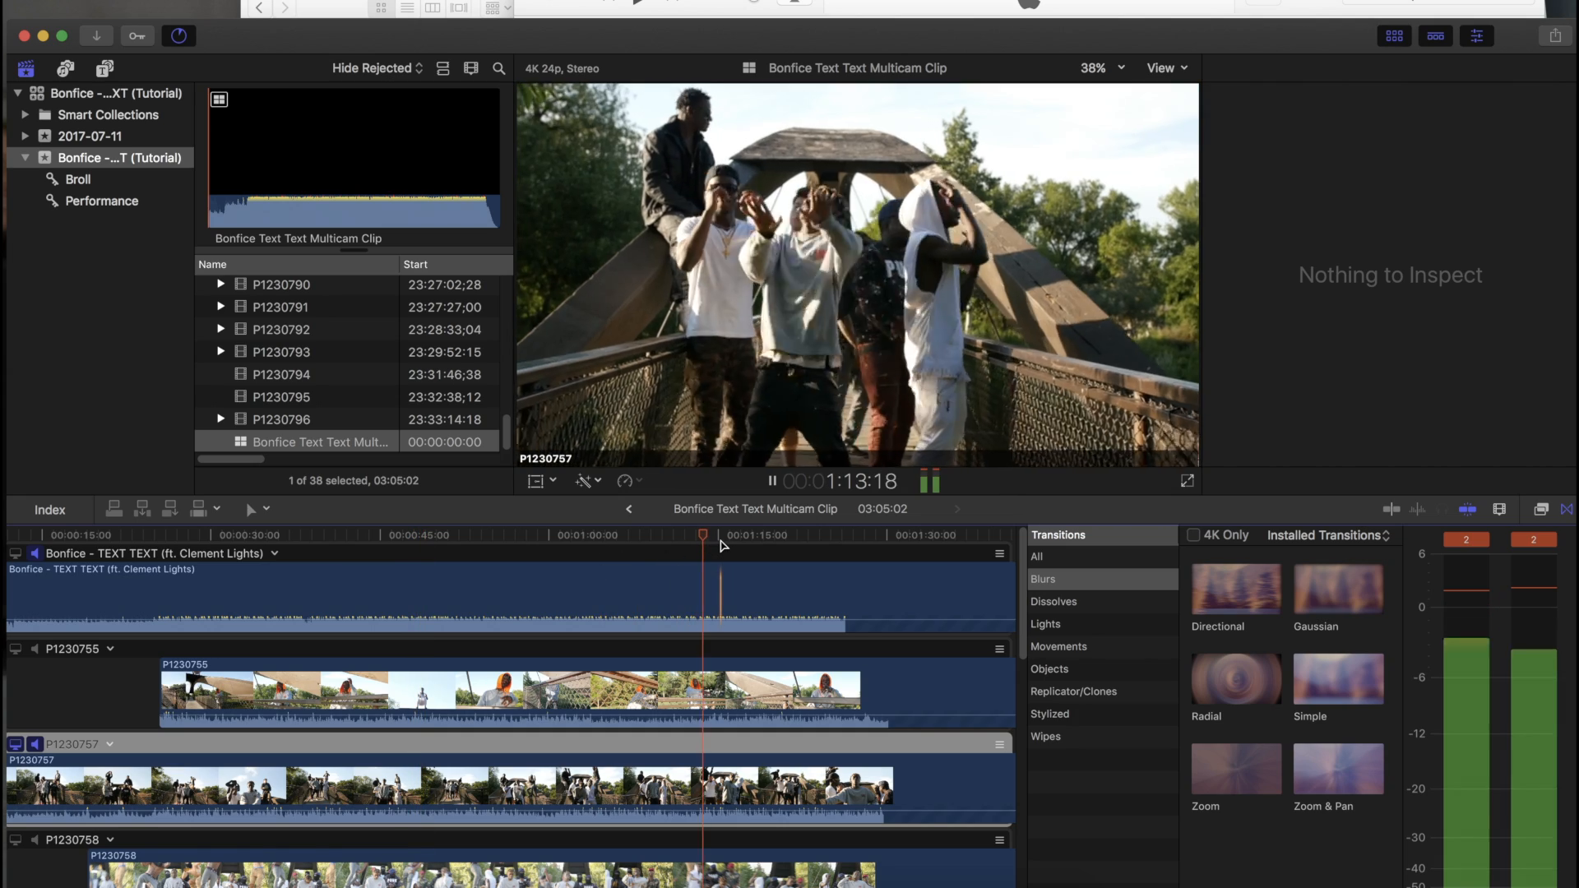
scroll(721, 544, right, 3)
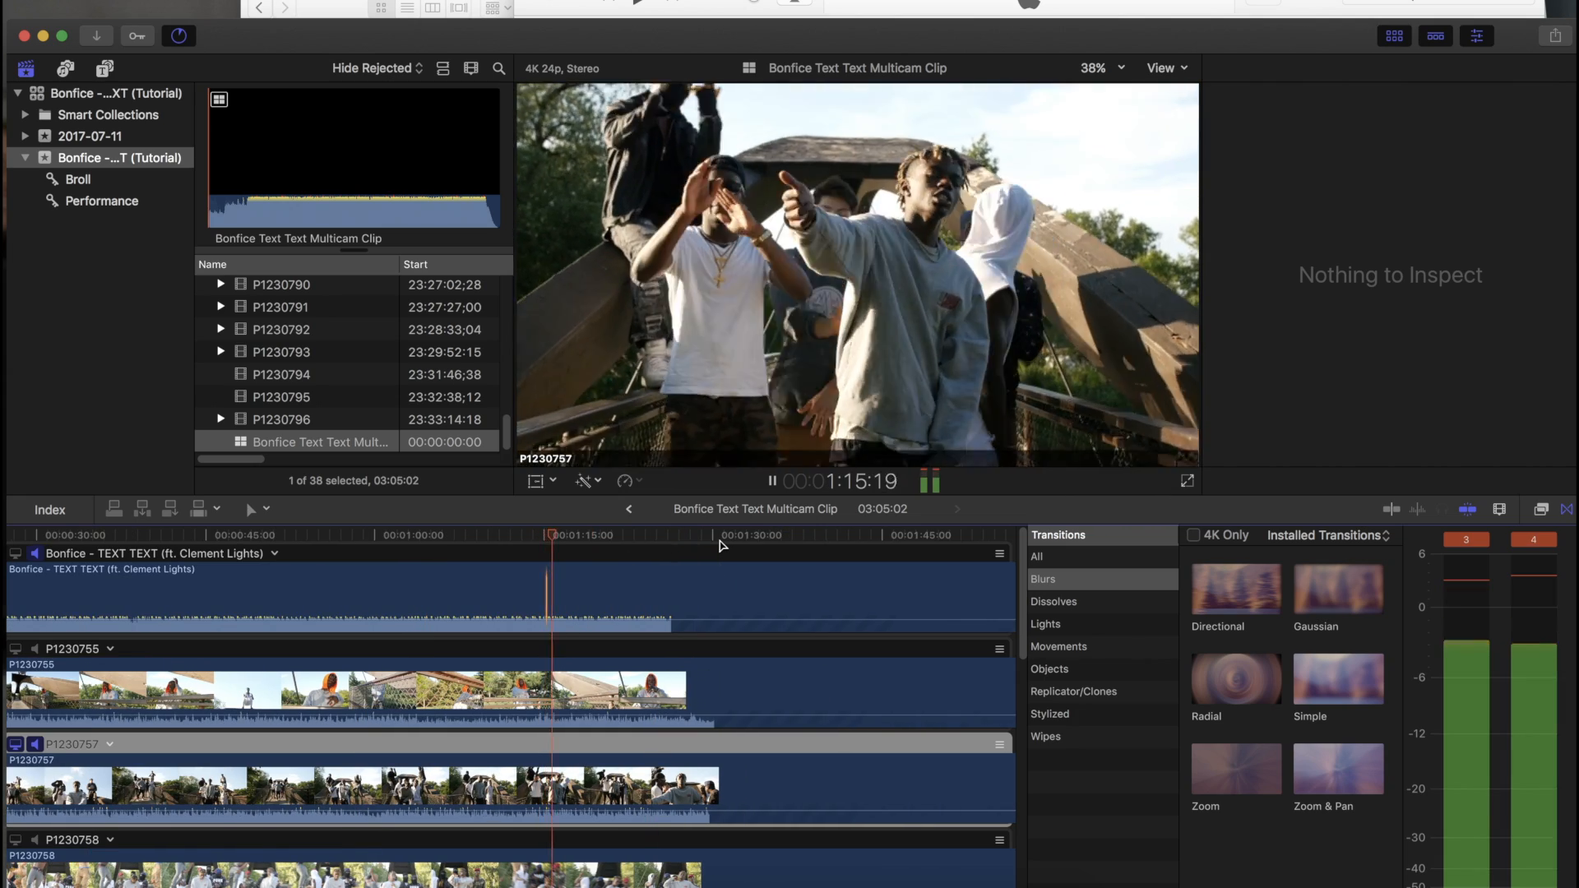
drag(582, 708, 586, 715)
key(space)
Step: Switch monitoring to angle P1230766 and play it from about 39 seconds with its clip audio raised to 12 dB
scroll(124, 631, left, 4)
scroll(123, 631, down, 3)
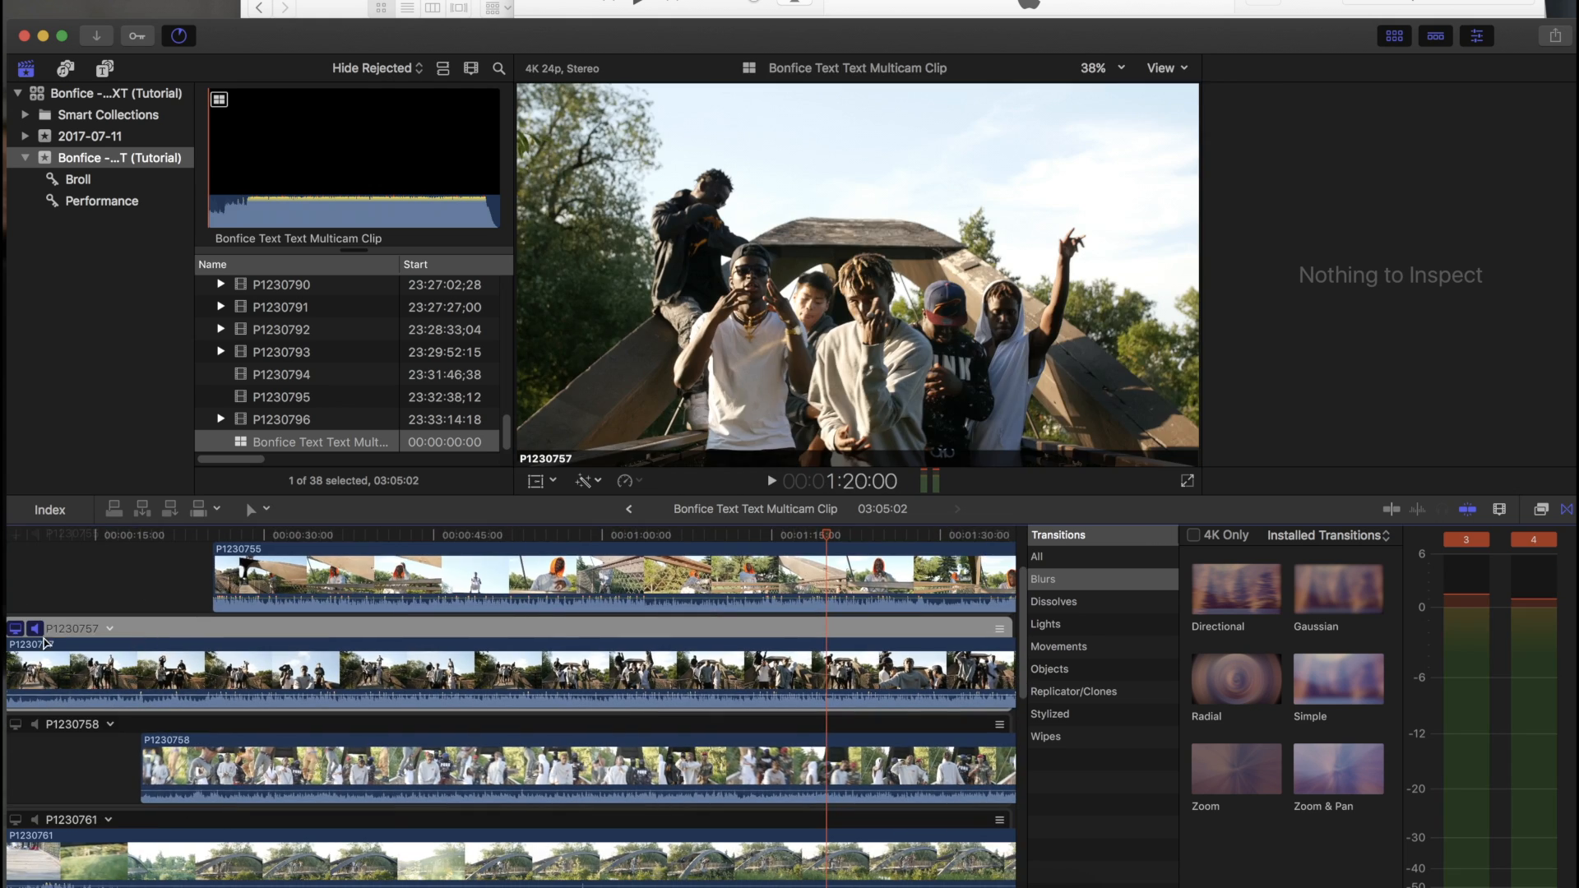
scroll(52, 732, down, 5)
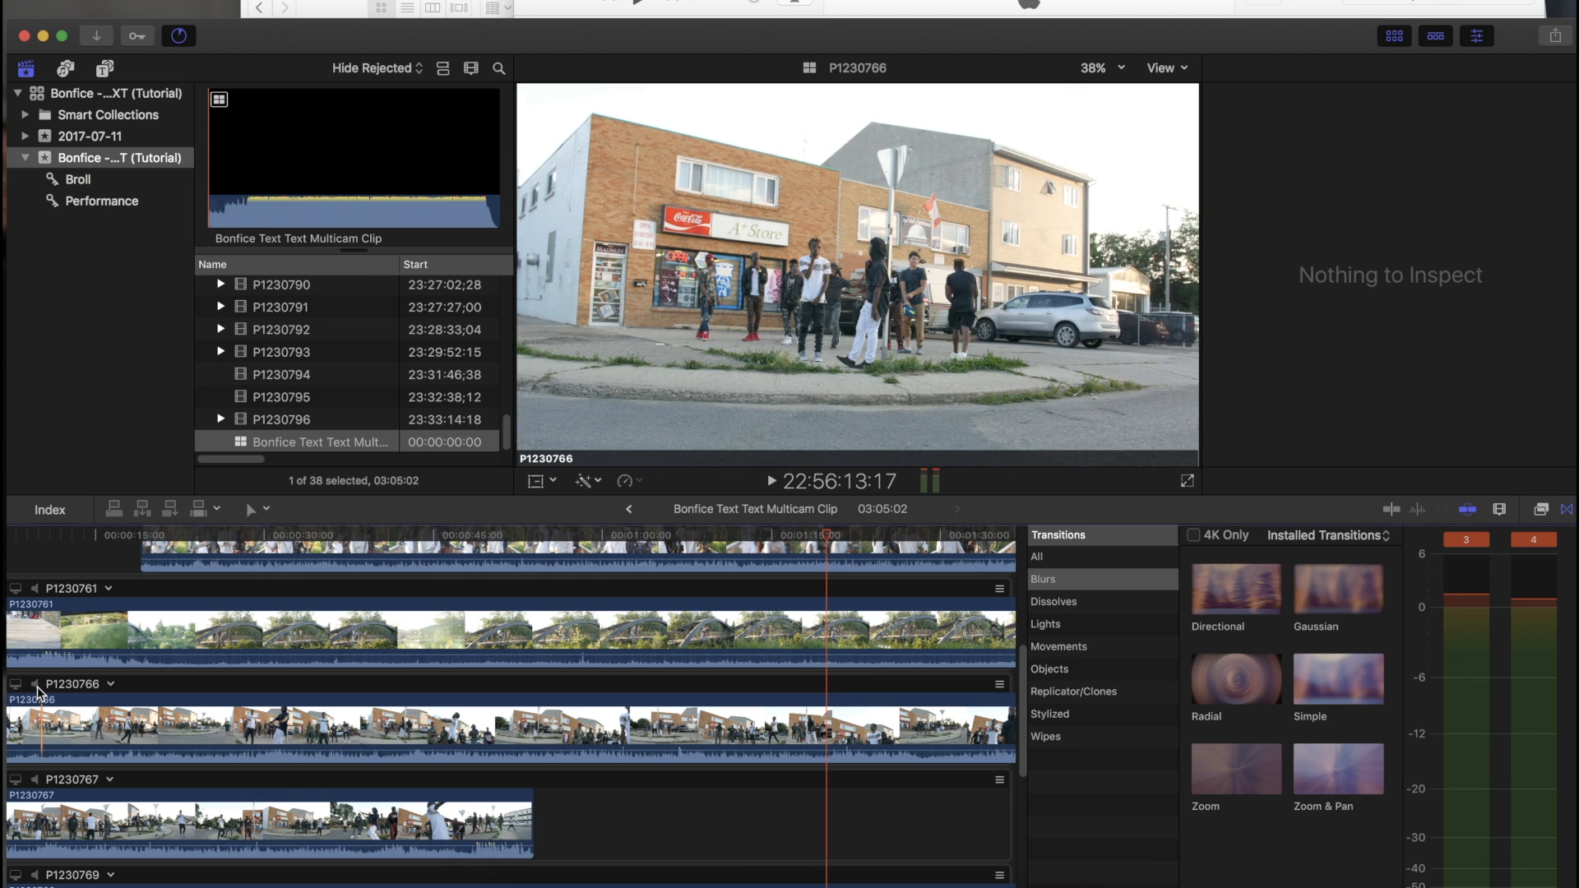
click(33, 684)
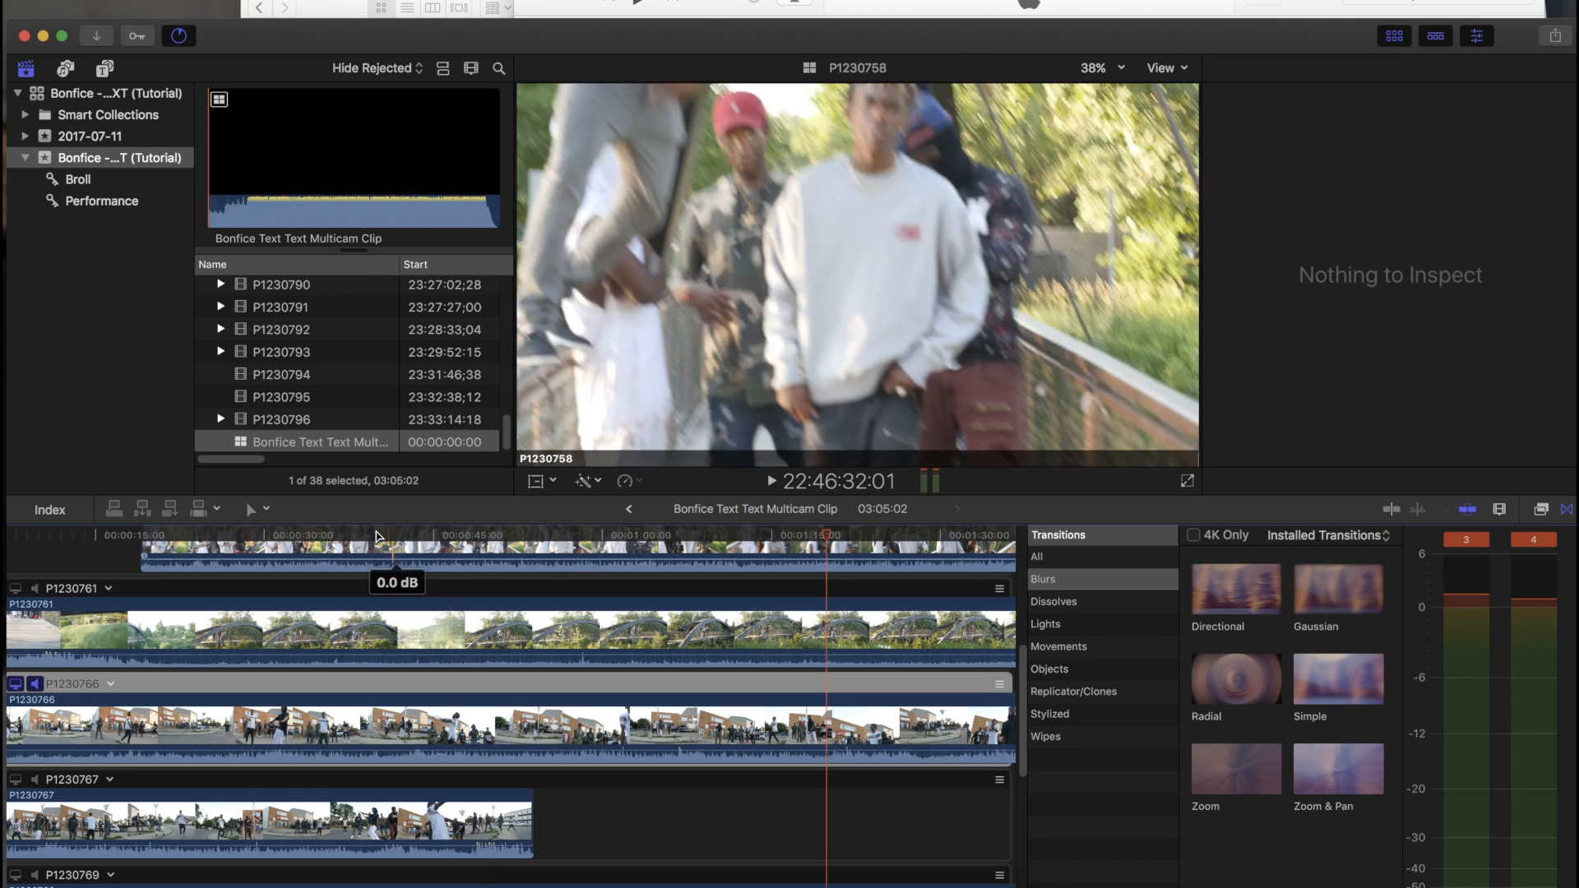
scroll(336, 564, left, 3)
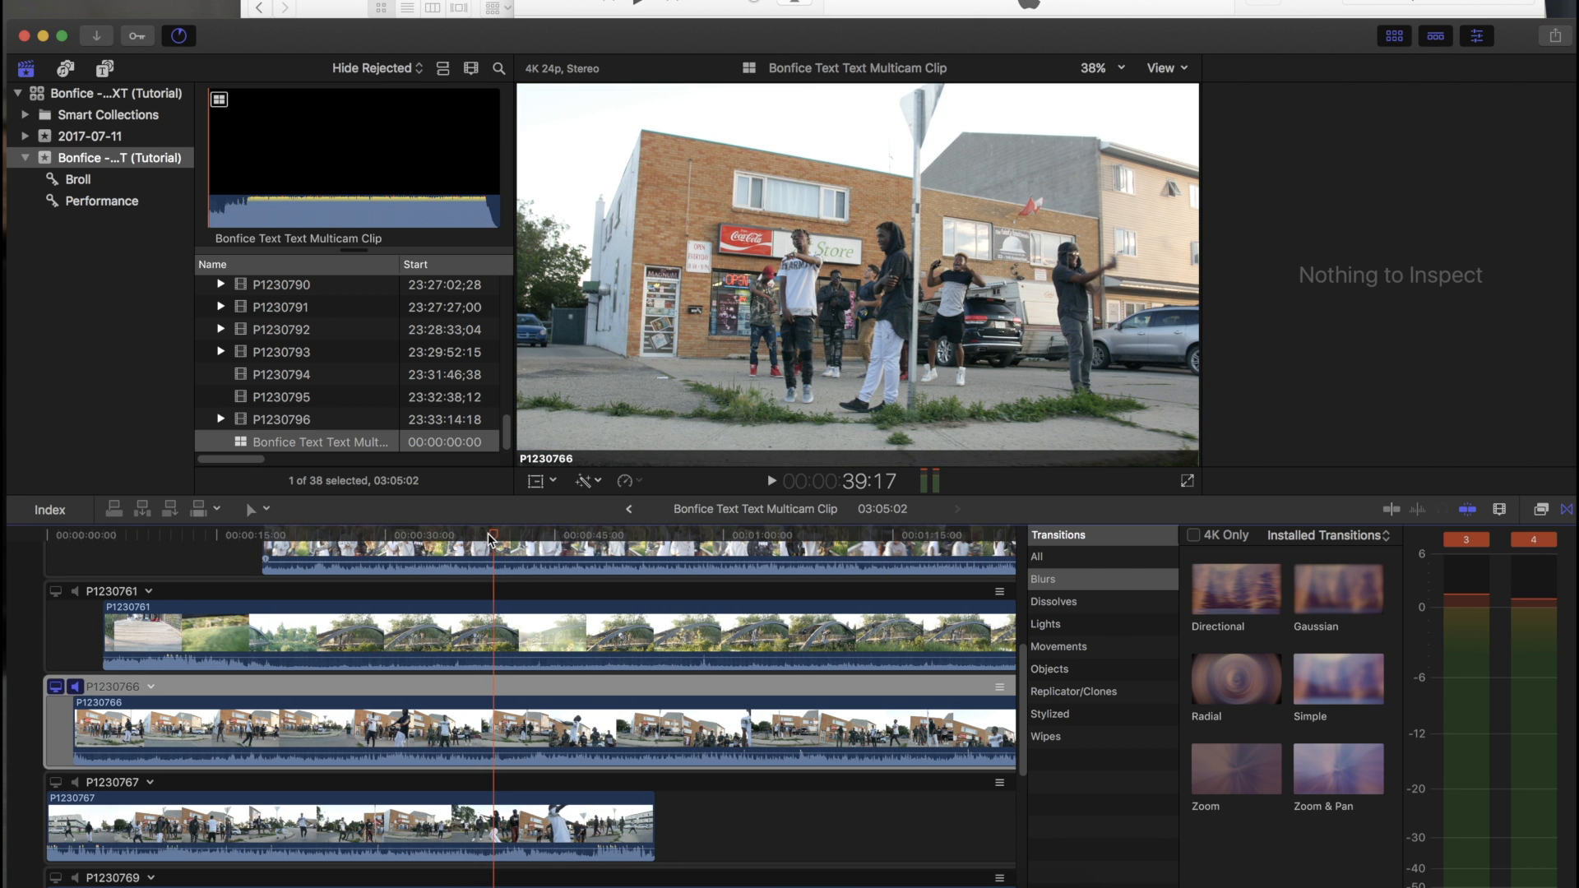
key(space)
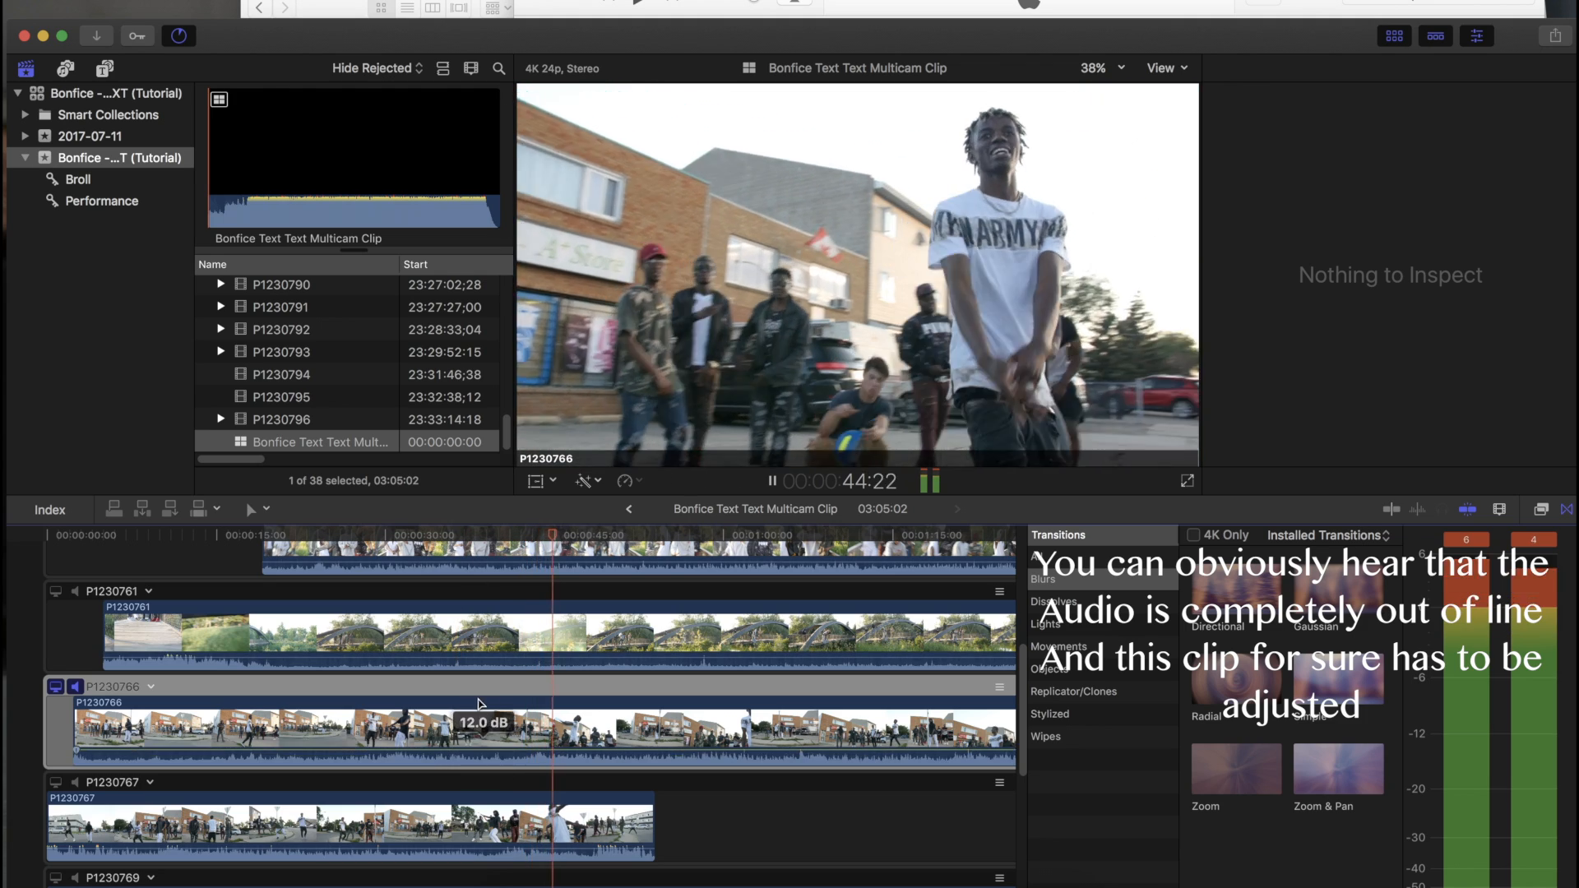
scroll(140, 633, up, 1)
scroll(140, 633, up, 1)
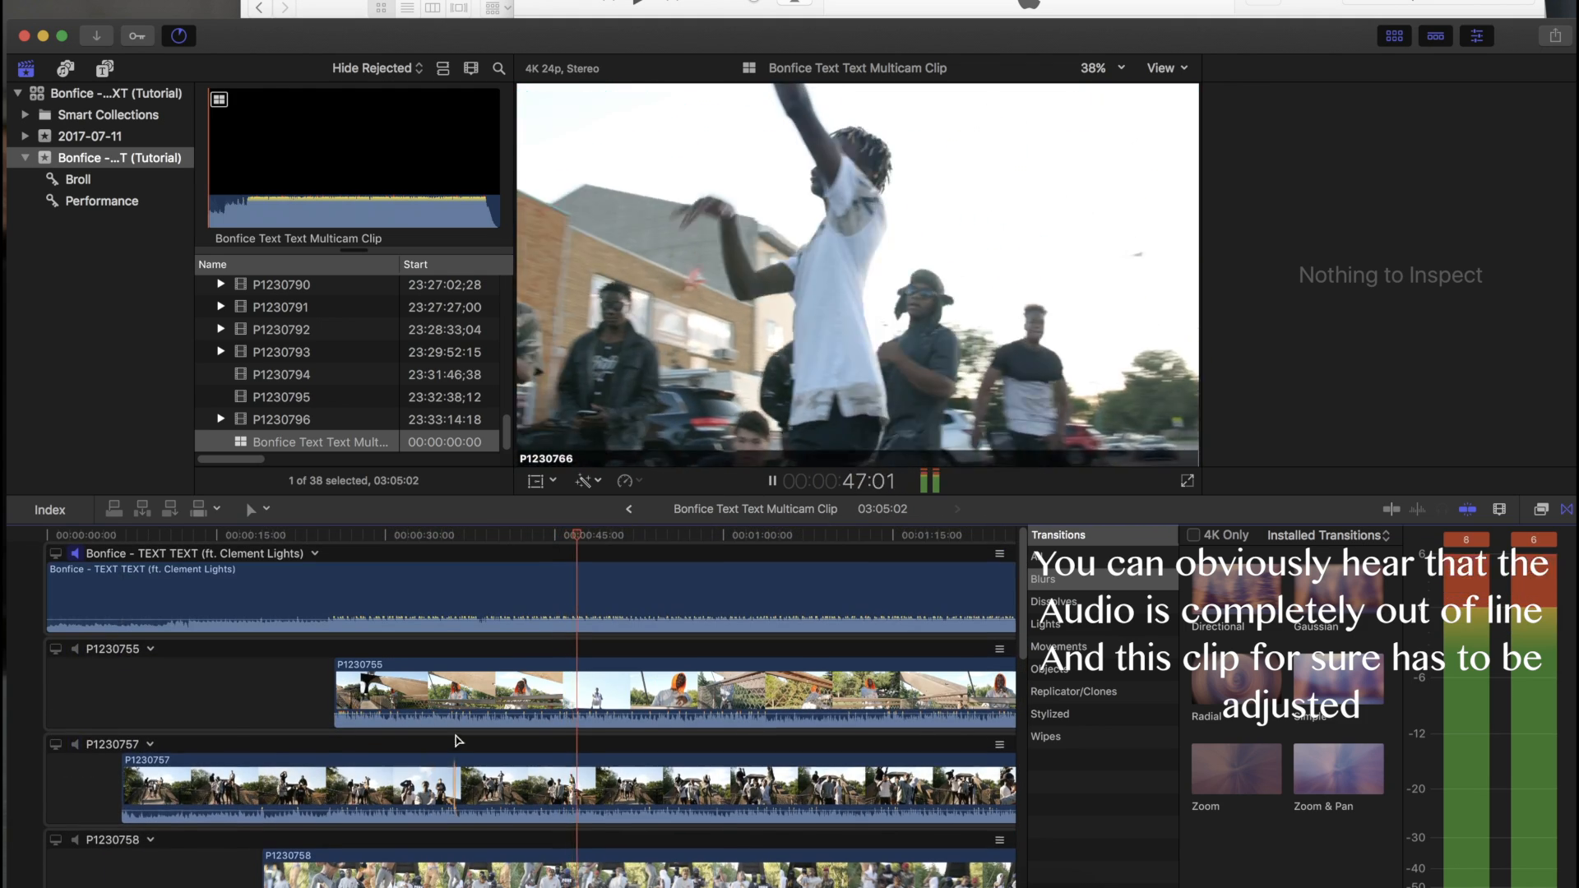
scroll(466, 738, down, 4)
key(space)
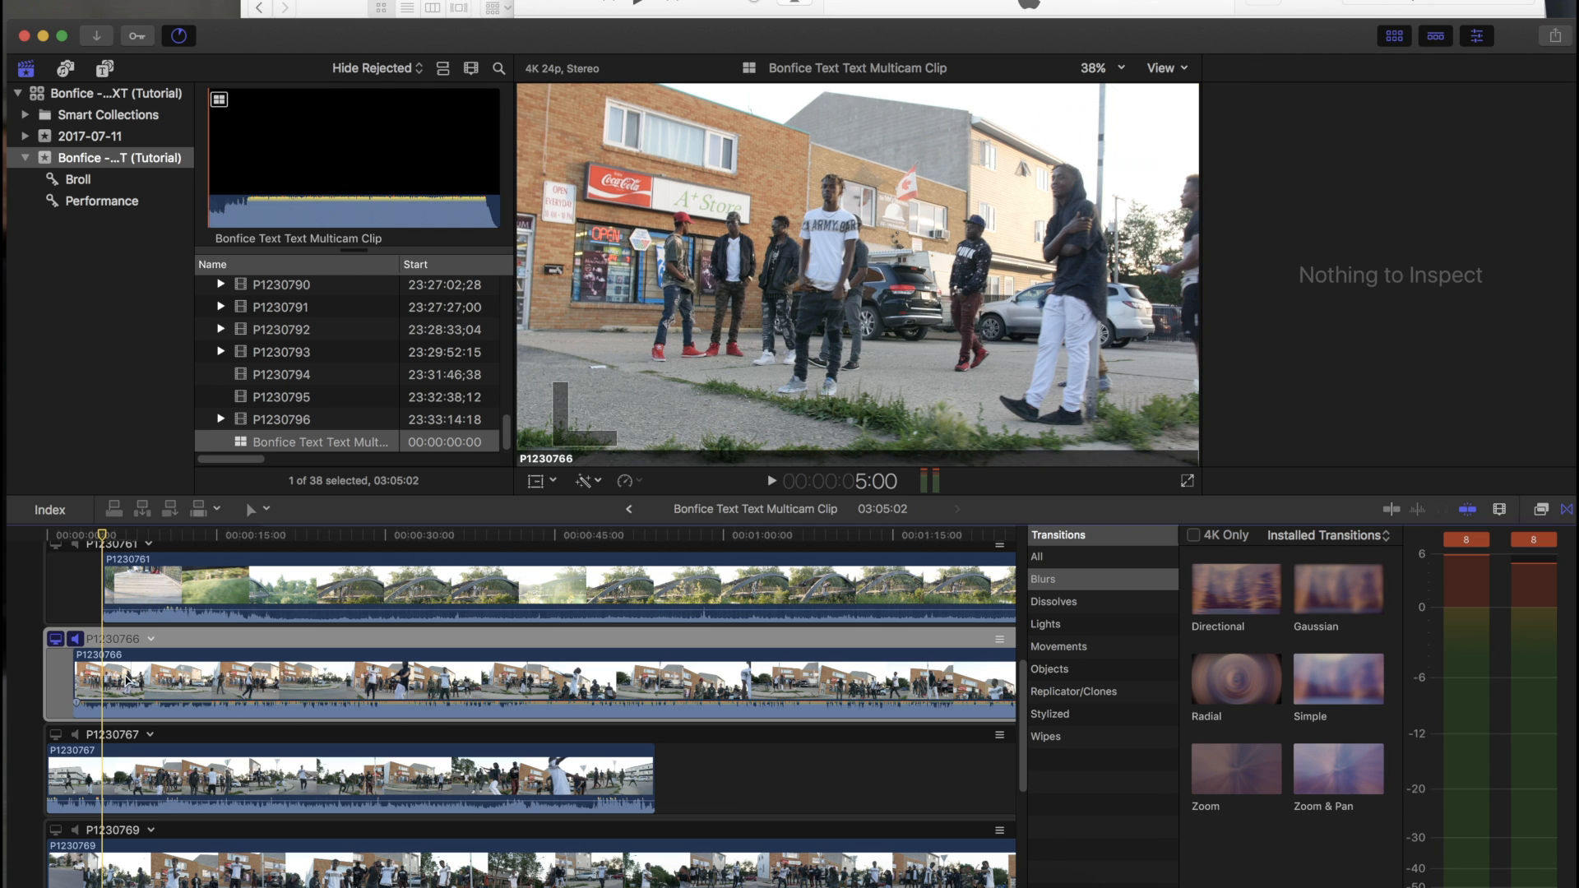
Step: Stop monitoring the song's audio and start playing angle P1230766 from the 5-second mark
scroll(127, 679, up, 15)
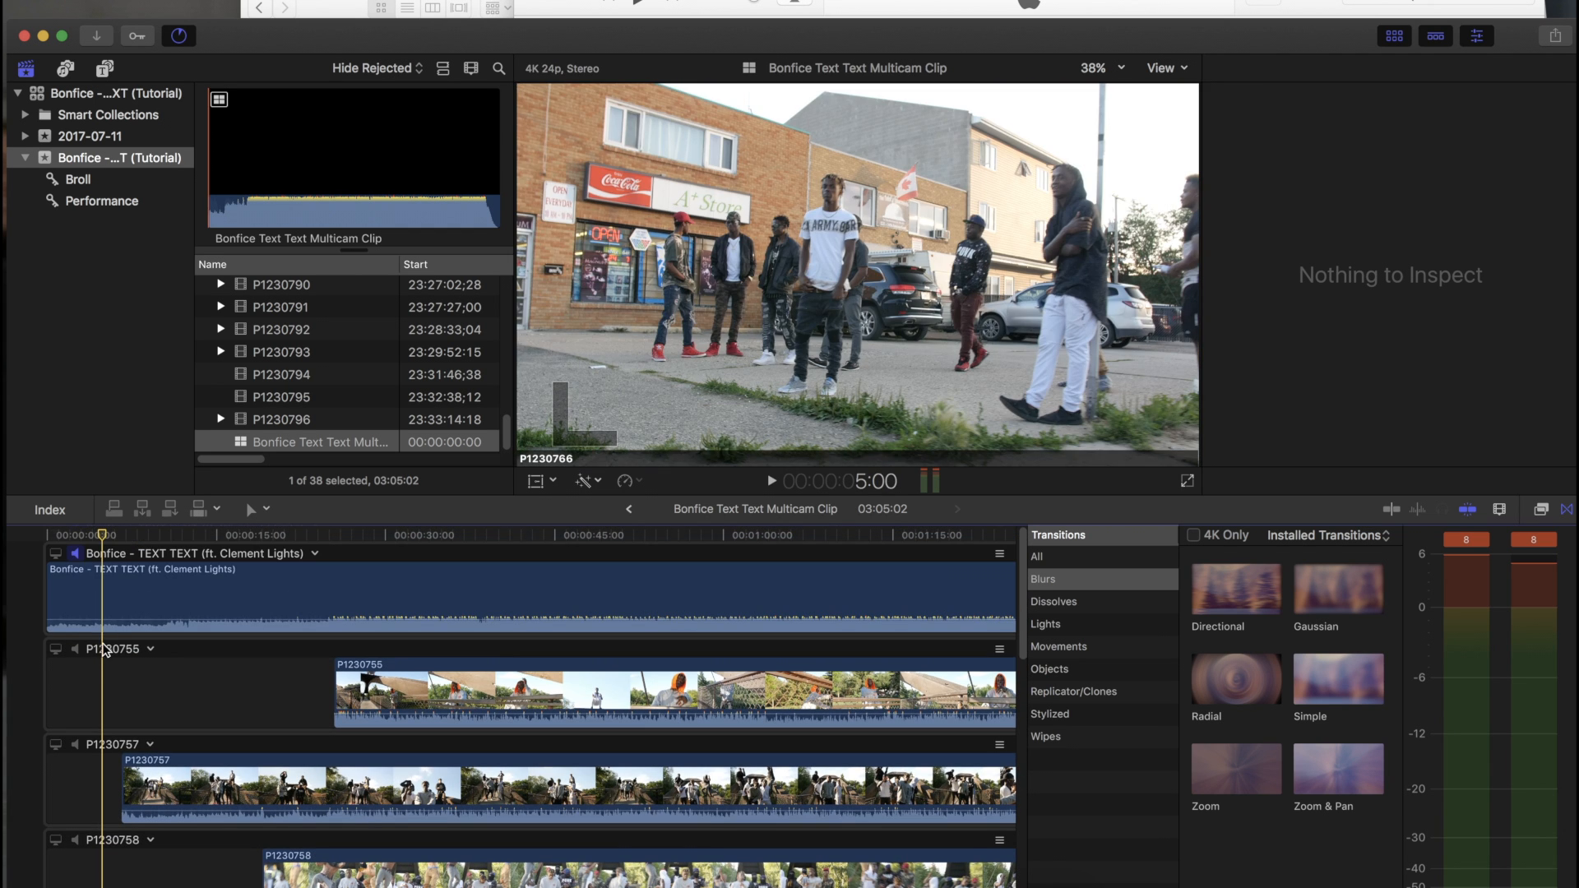
scroll(90, 608, up, 2)
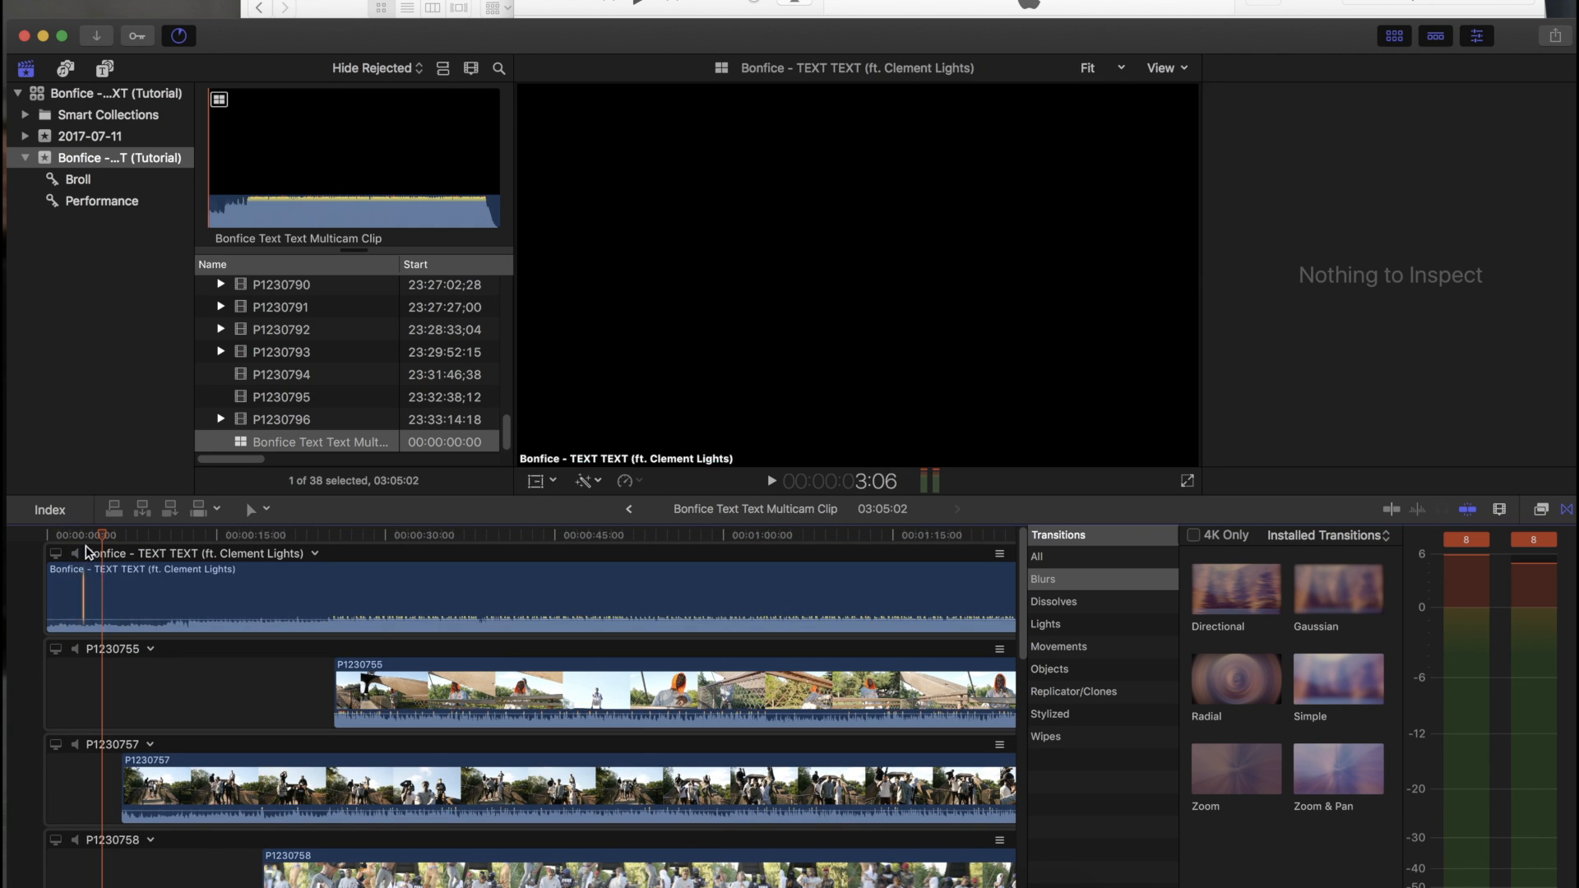
scroll(141, 632, down, 10)
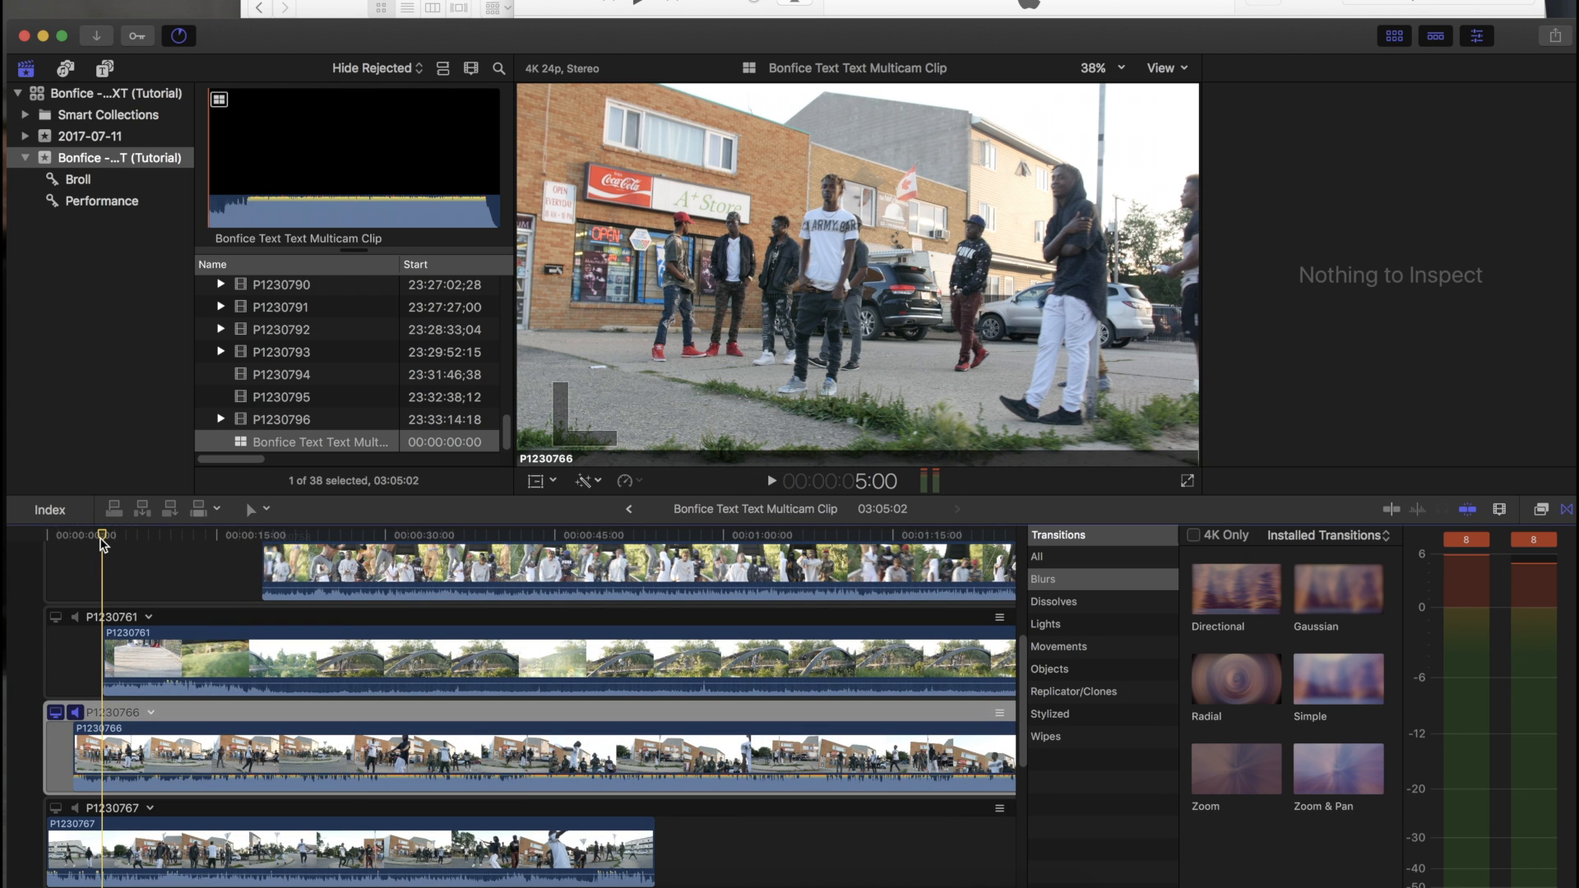
key(space)
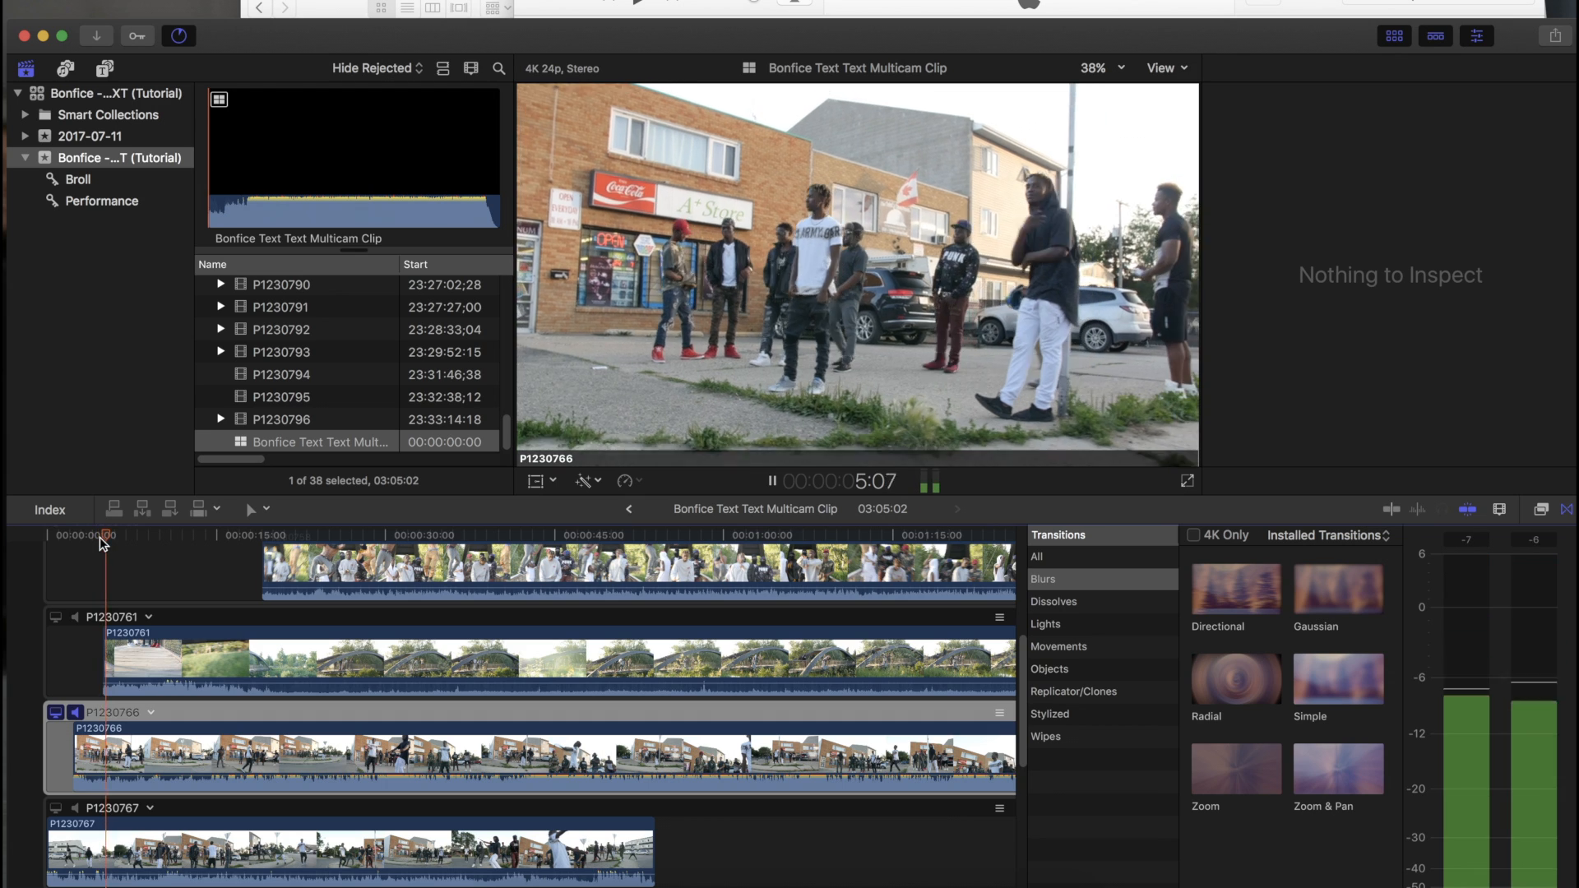
Step: Magnify the timeline while angle P1230766 plays and stop at about 18 seconds to locate a sync reference
key(super+=)
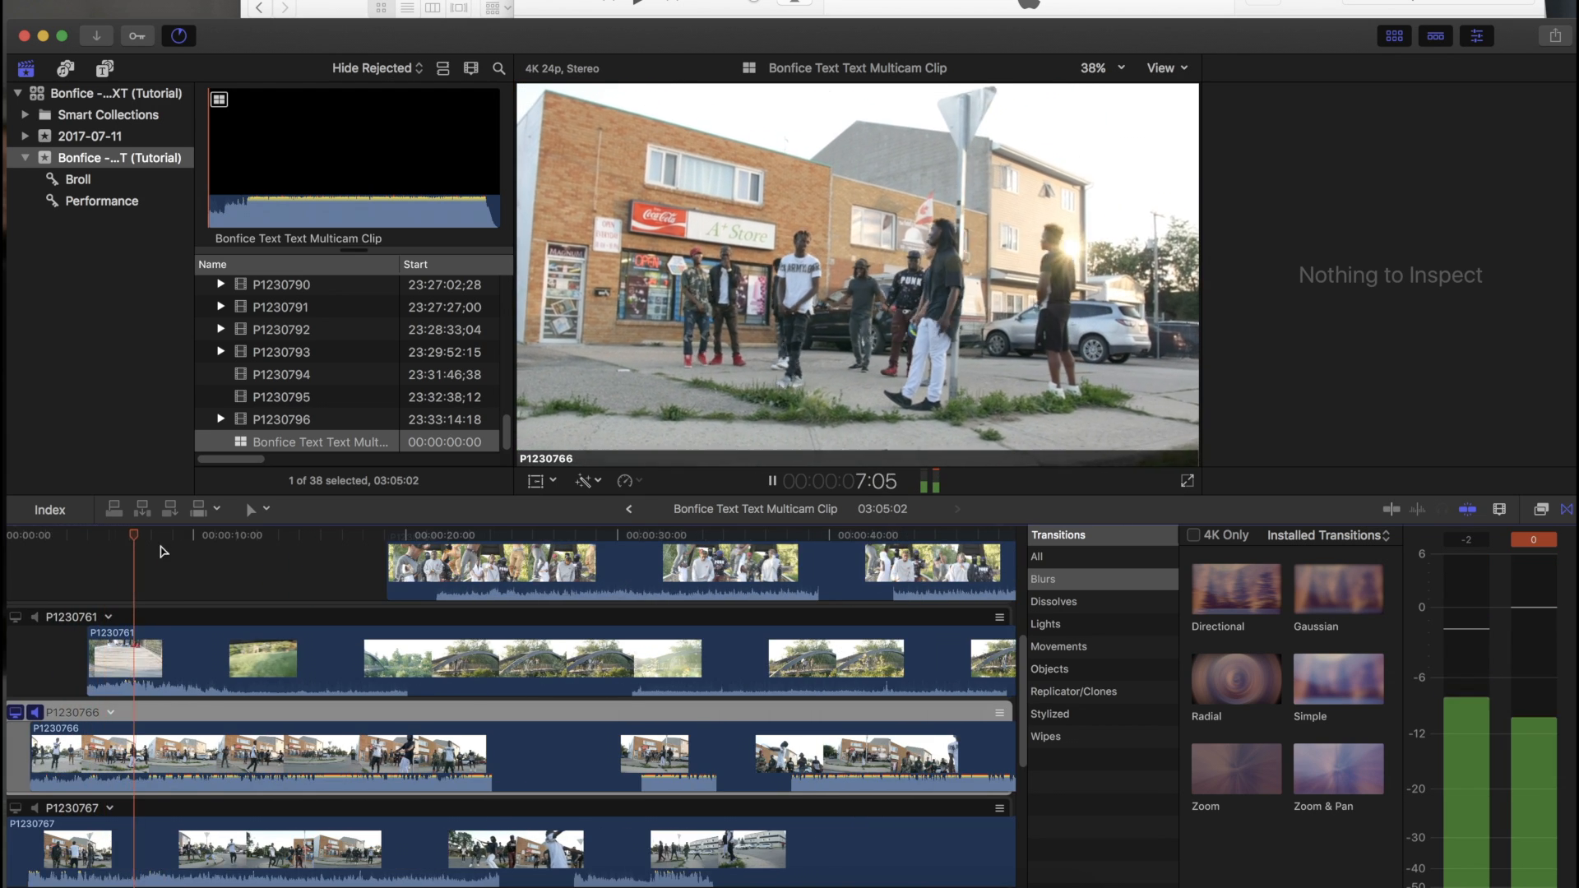
scroll(222, 606, left, 2)
key(super+=)
key(super+=)
key(super+=)
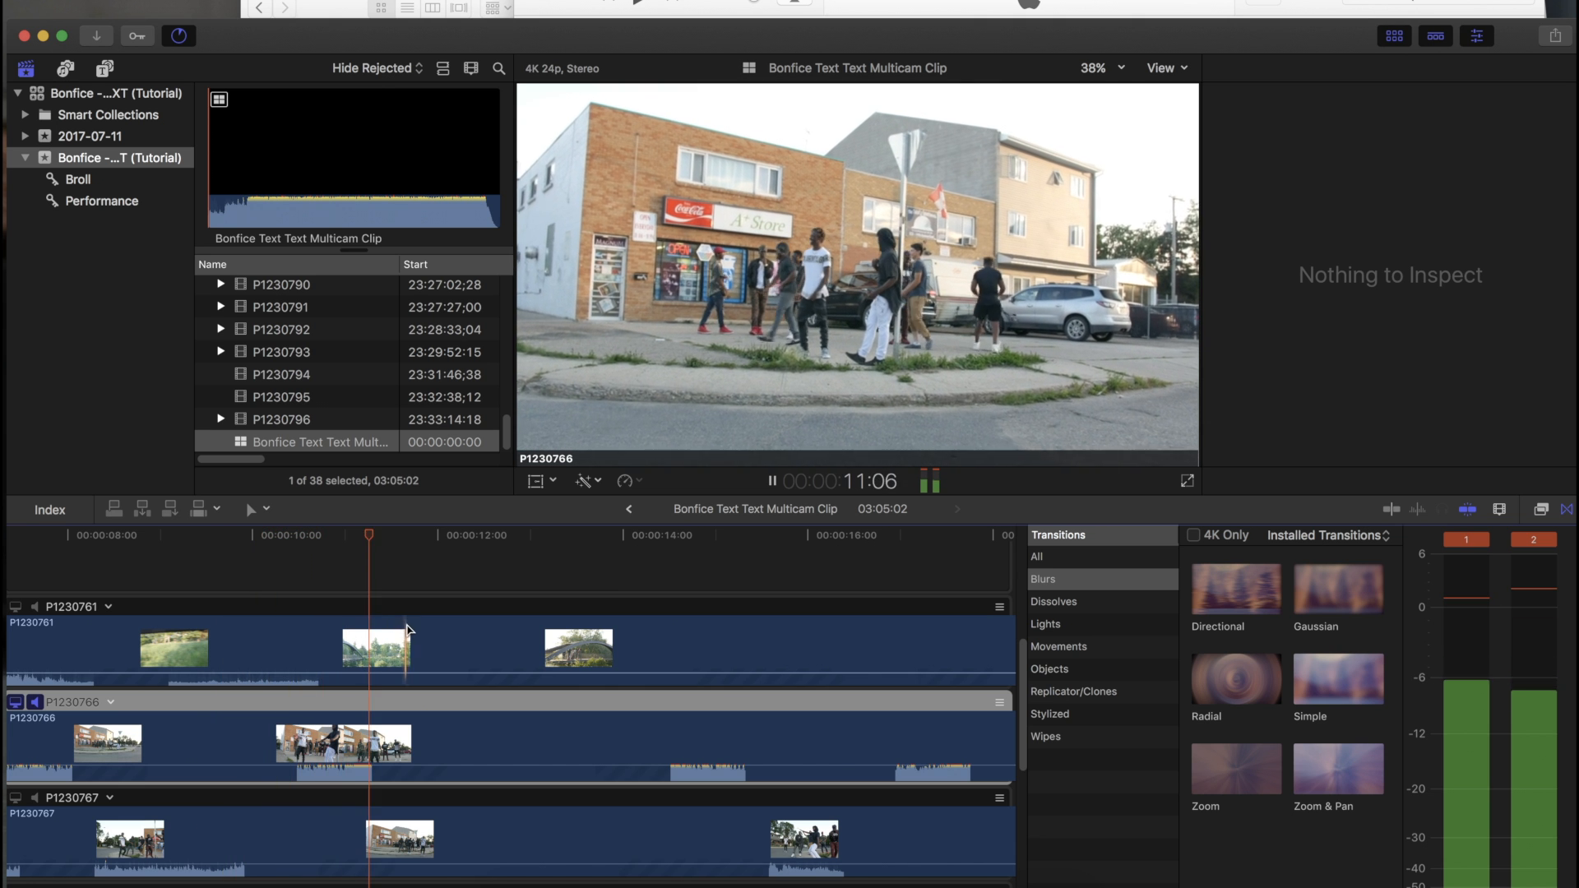
scroll(493, 625, right, 5)
scroll(493, 625, up, 1)
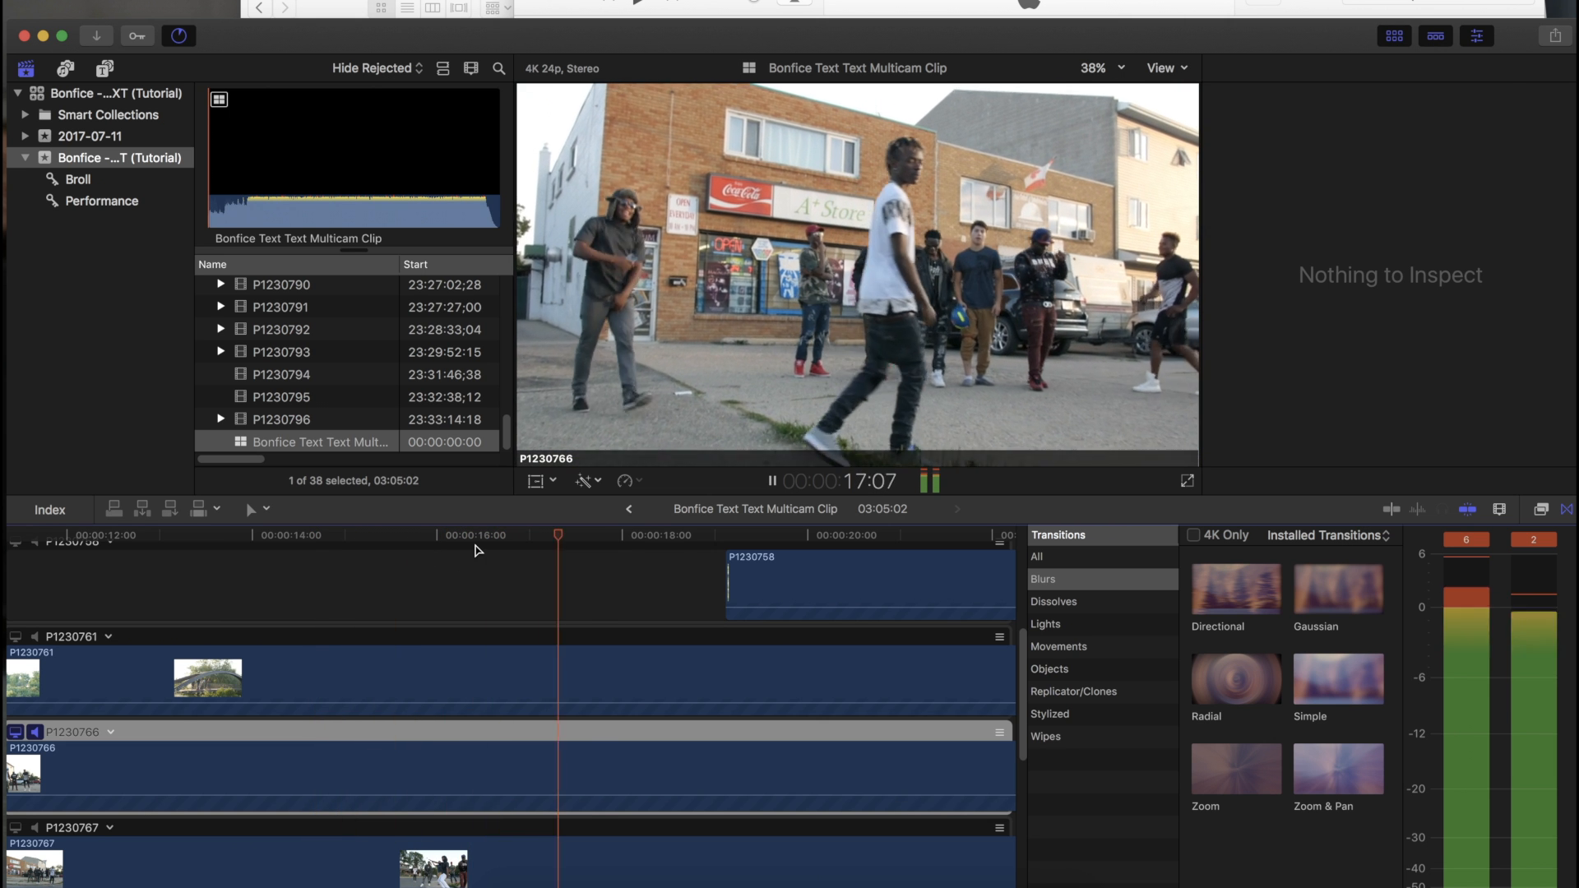
key(space)
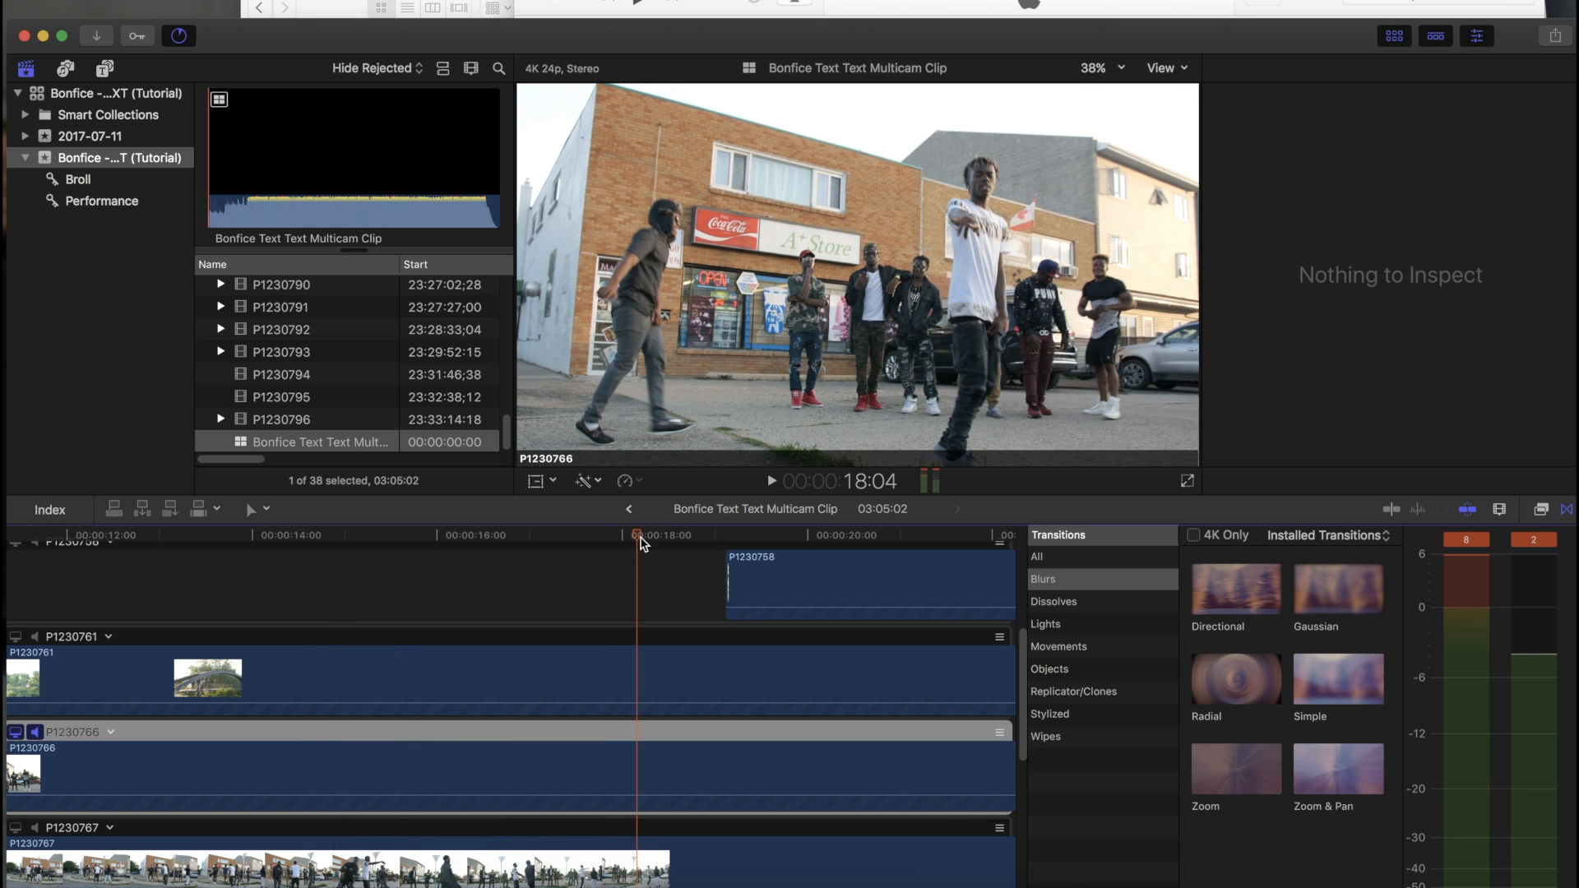
Step: Scrub and replay the frames around 18 seconds in angle P1230766 to pinpoint the reference sound, parking the playhead at 18:04
drag(638, 539, 631, 538)
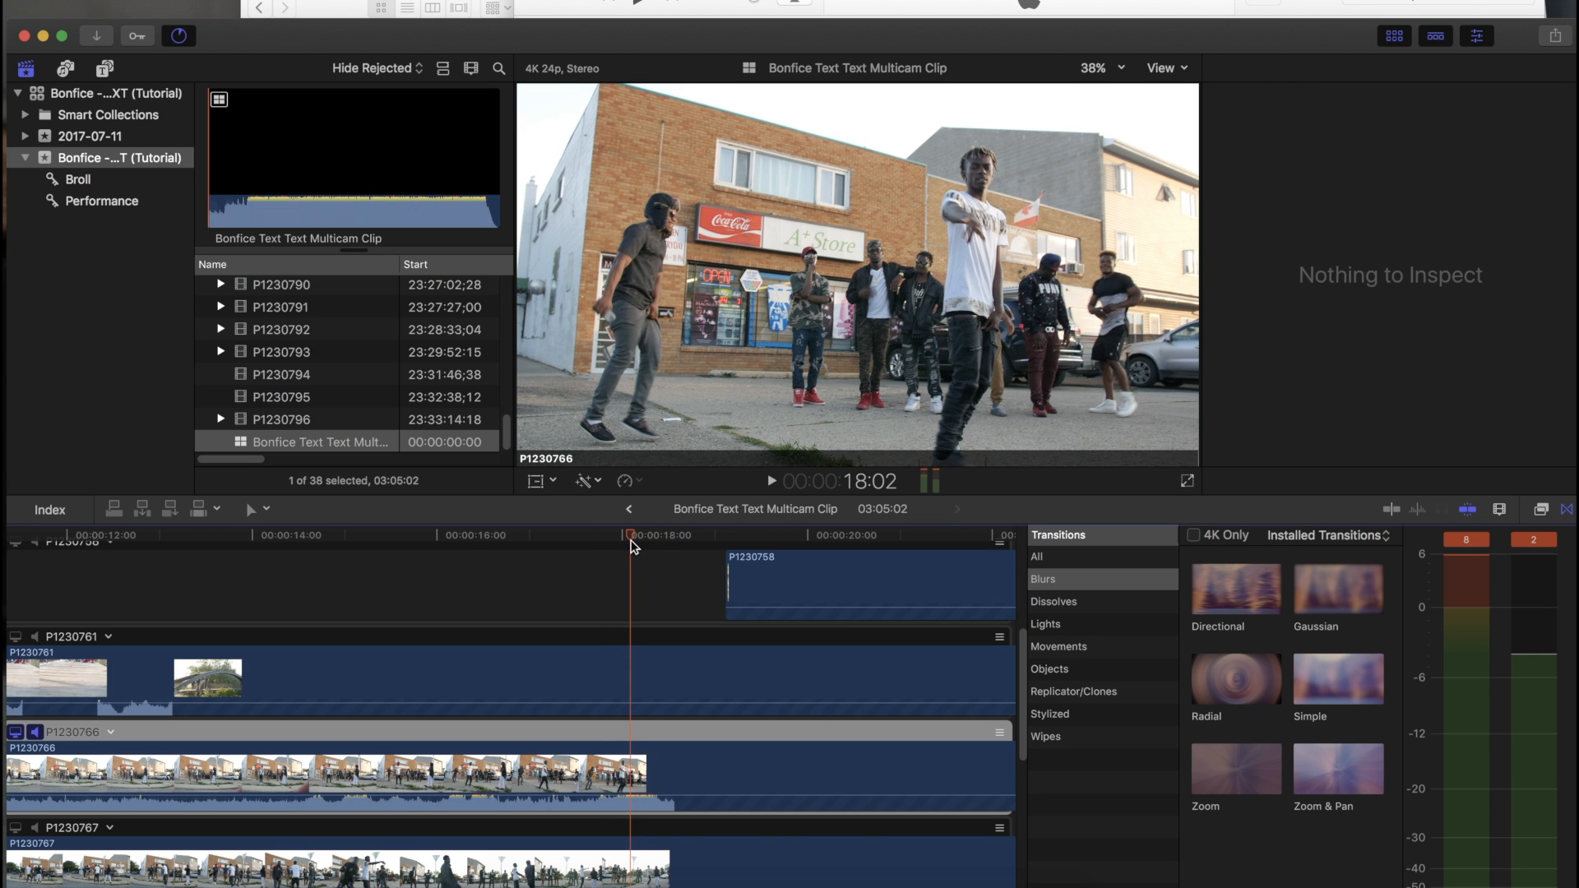
drag(619, 543, 623, 536)
drag(633, 796, 633, 798)
drag(606, 537, 629, 541)
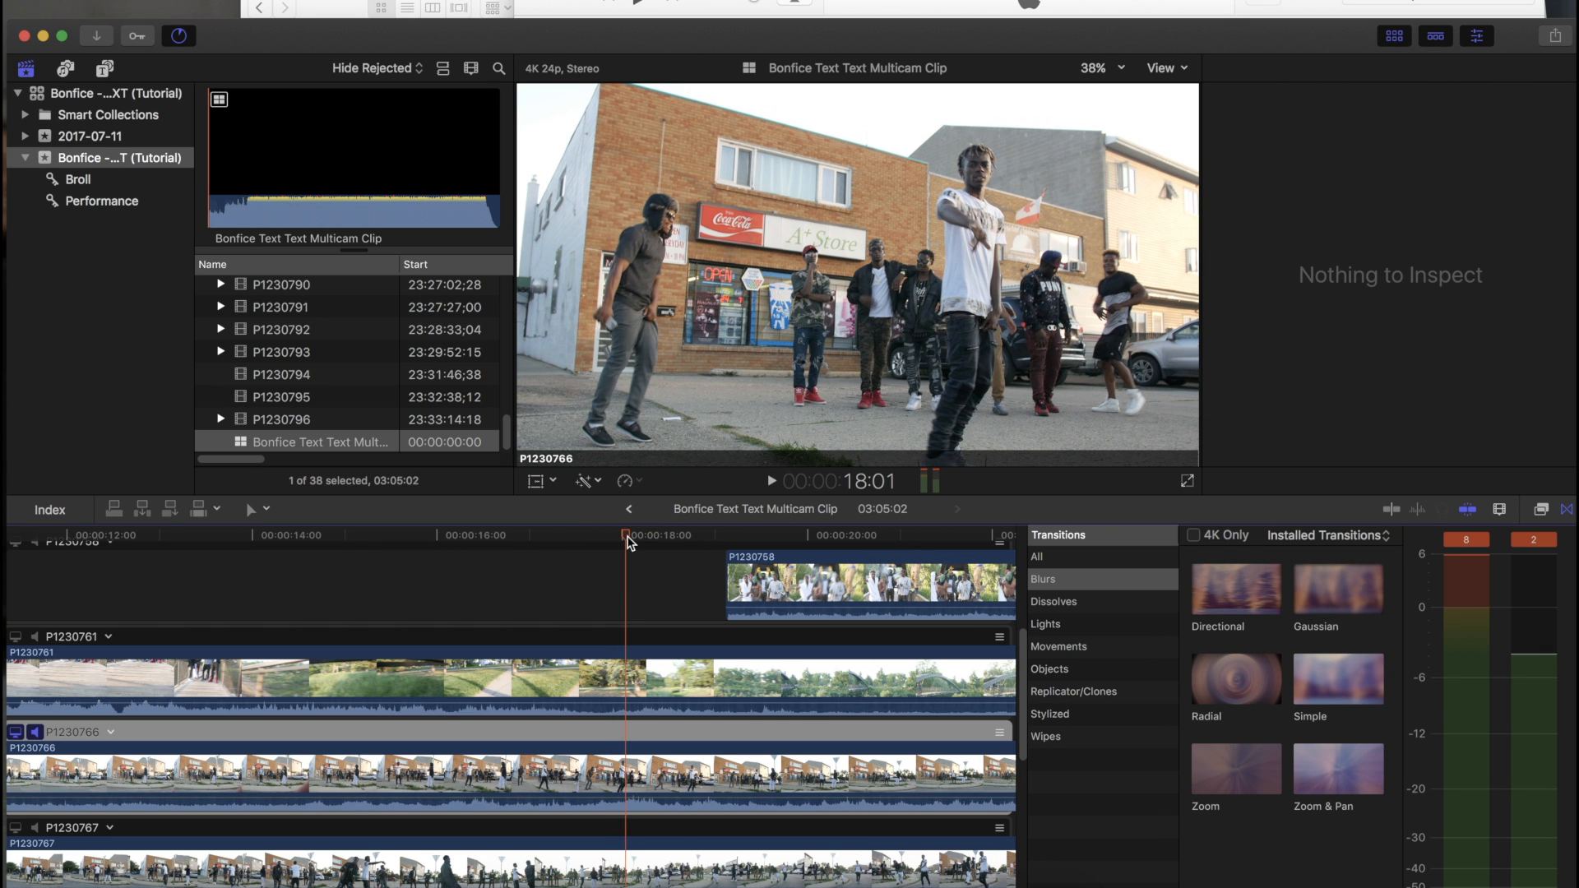
key(space)
click(632, 536)
click(633, 536)
click(638, 536)
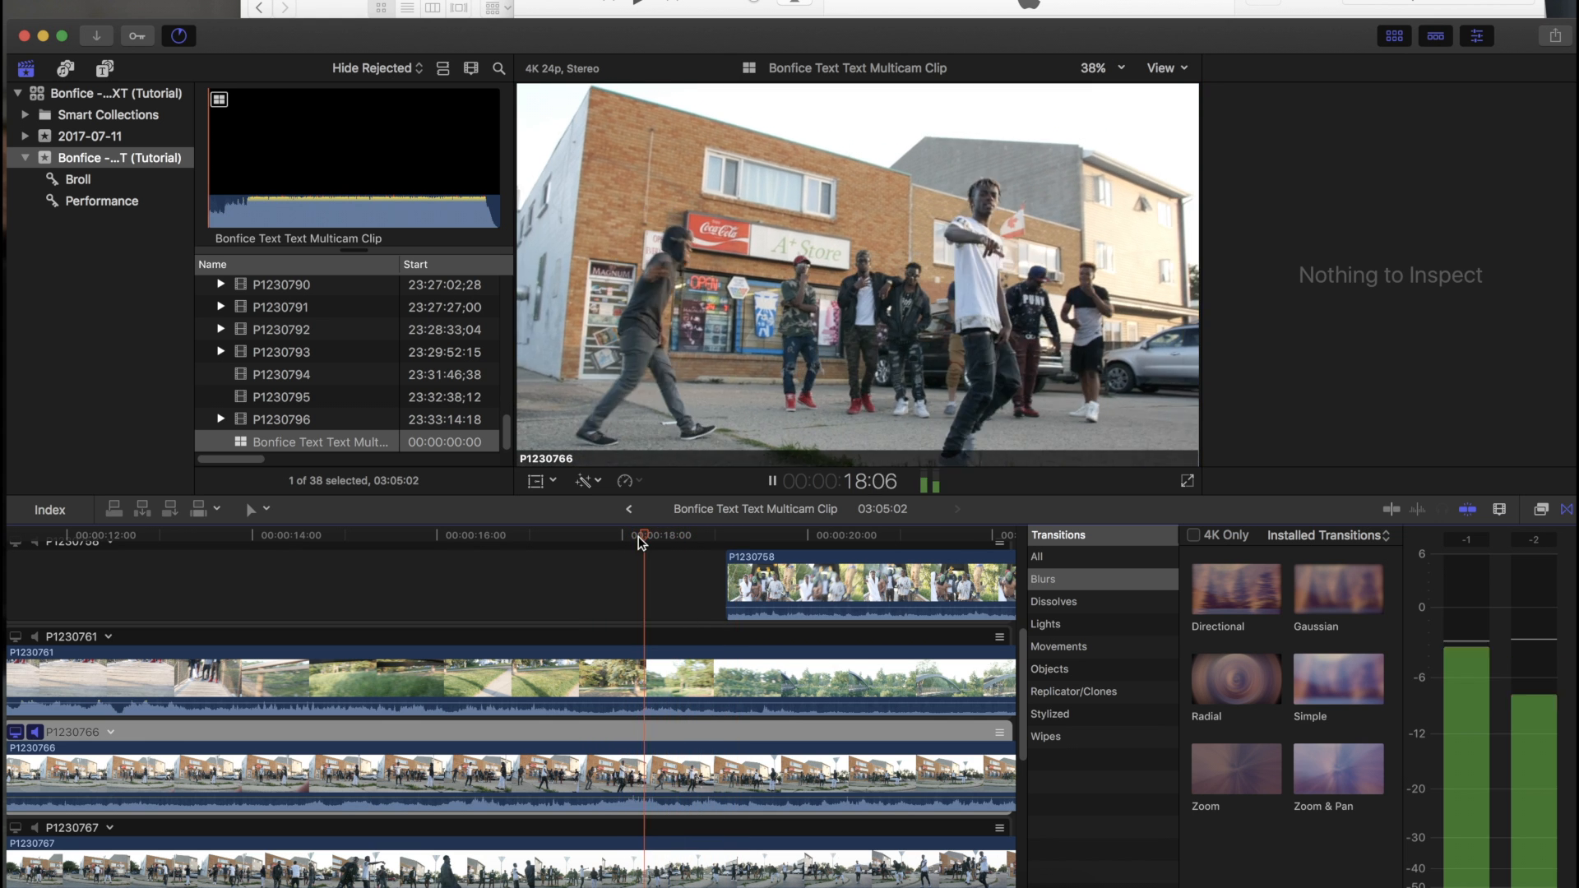
click(638, 536)
key(space)
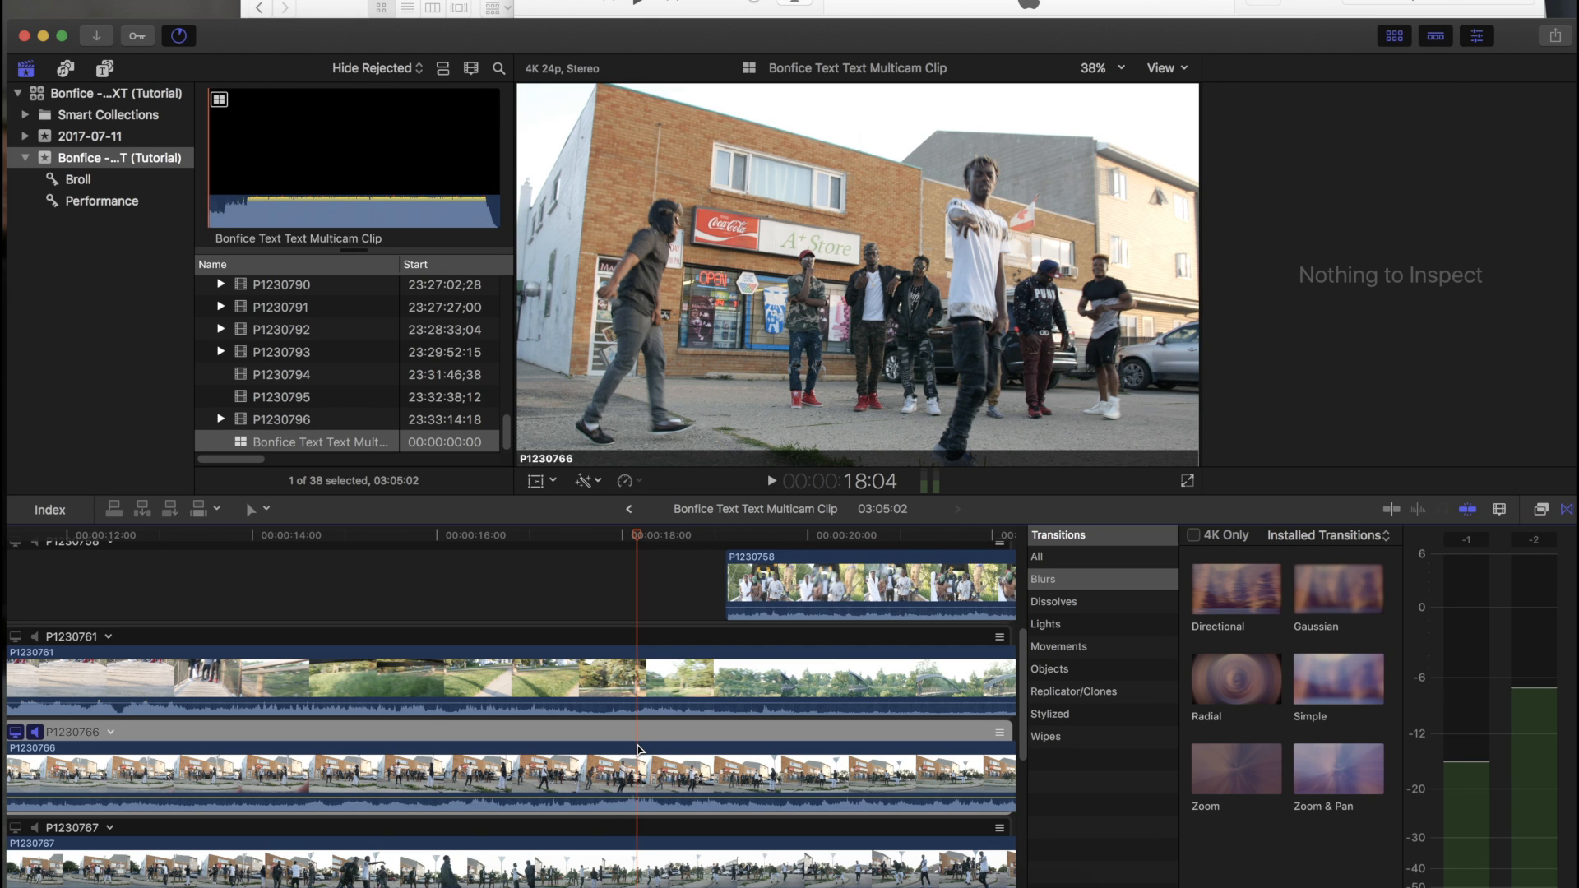
Step: Add a marker to clip P1230766 at 18:04 and return the playhead to it
key(m)
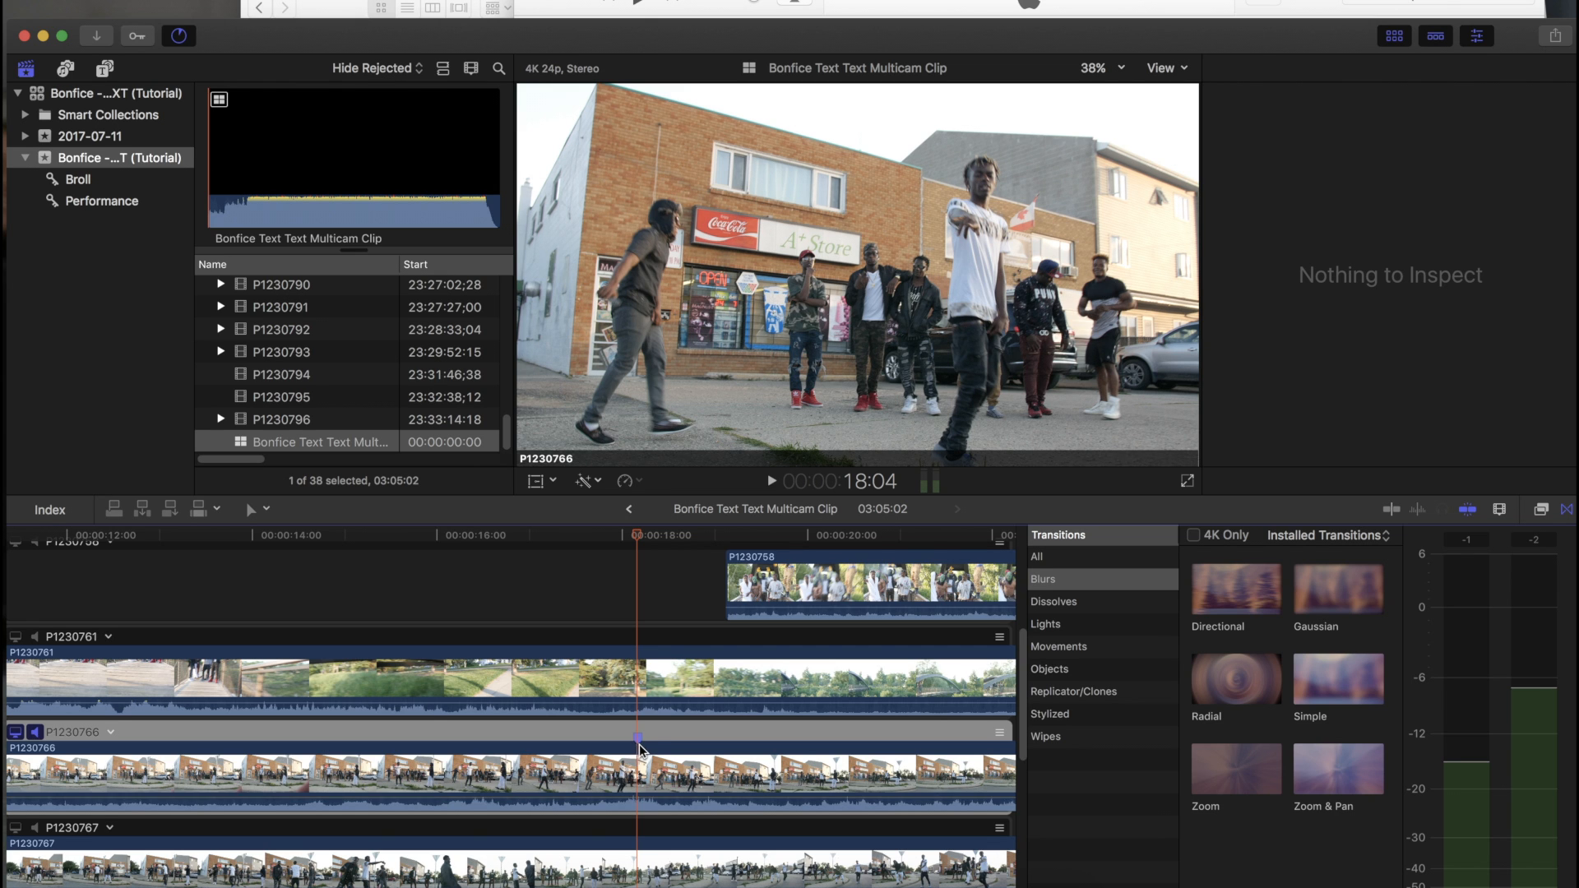
click(612, 536)
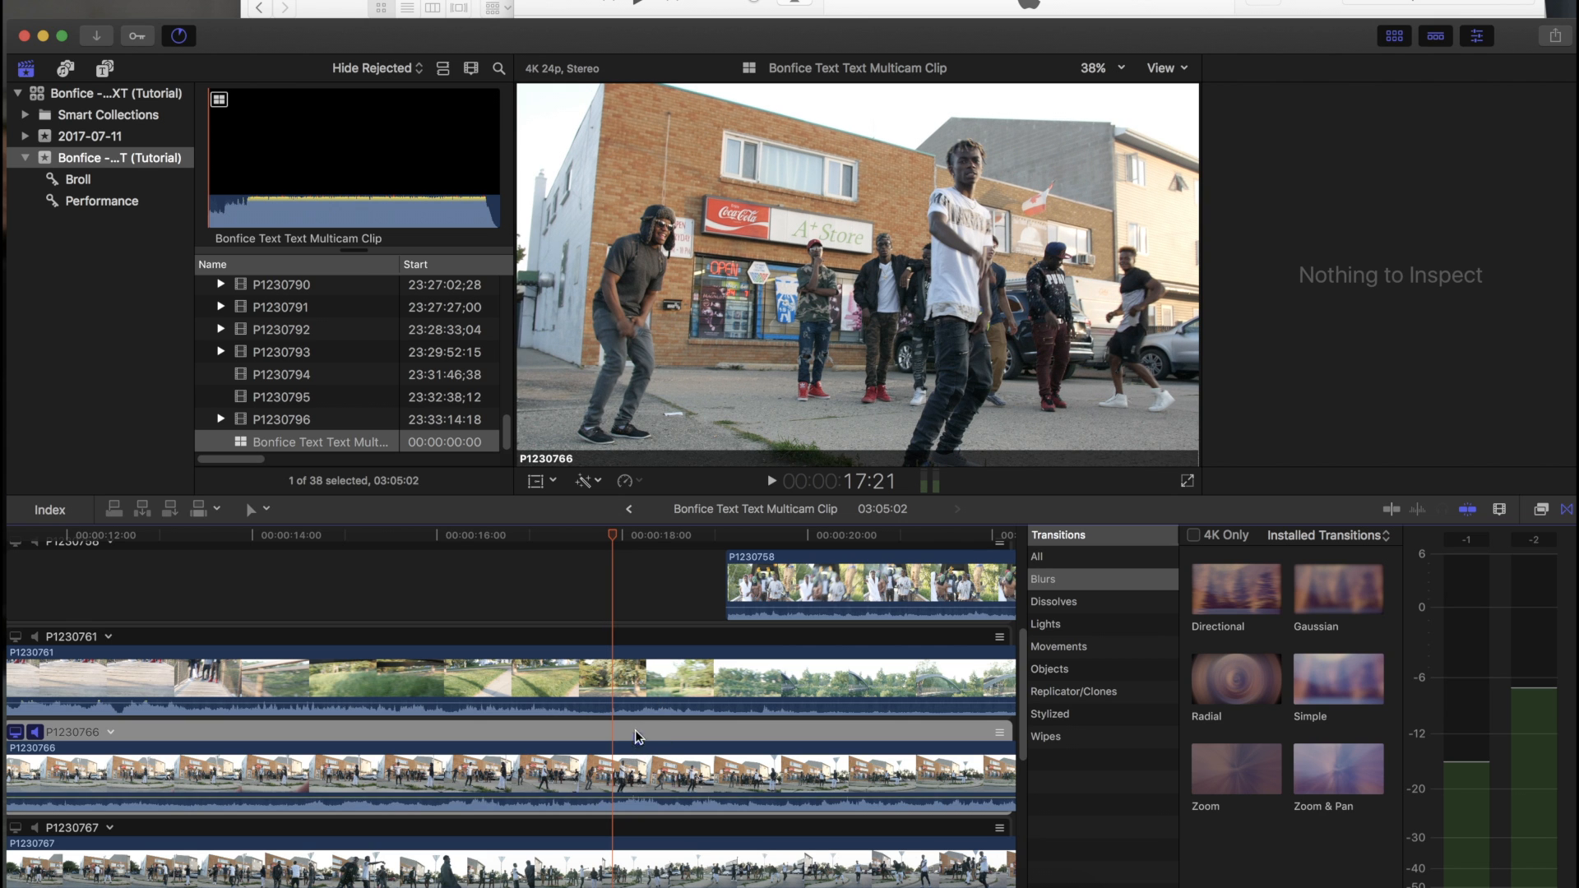
click(637, 545)
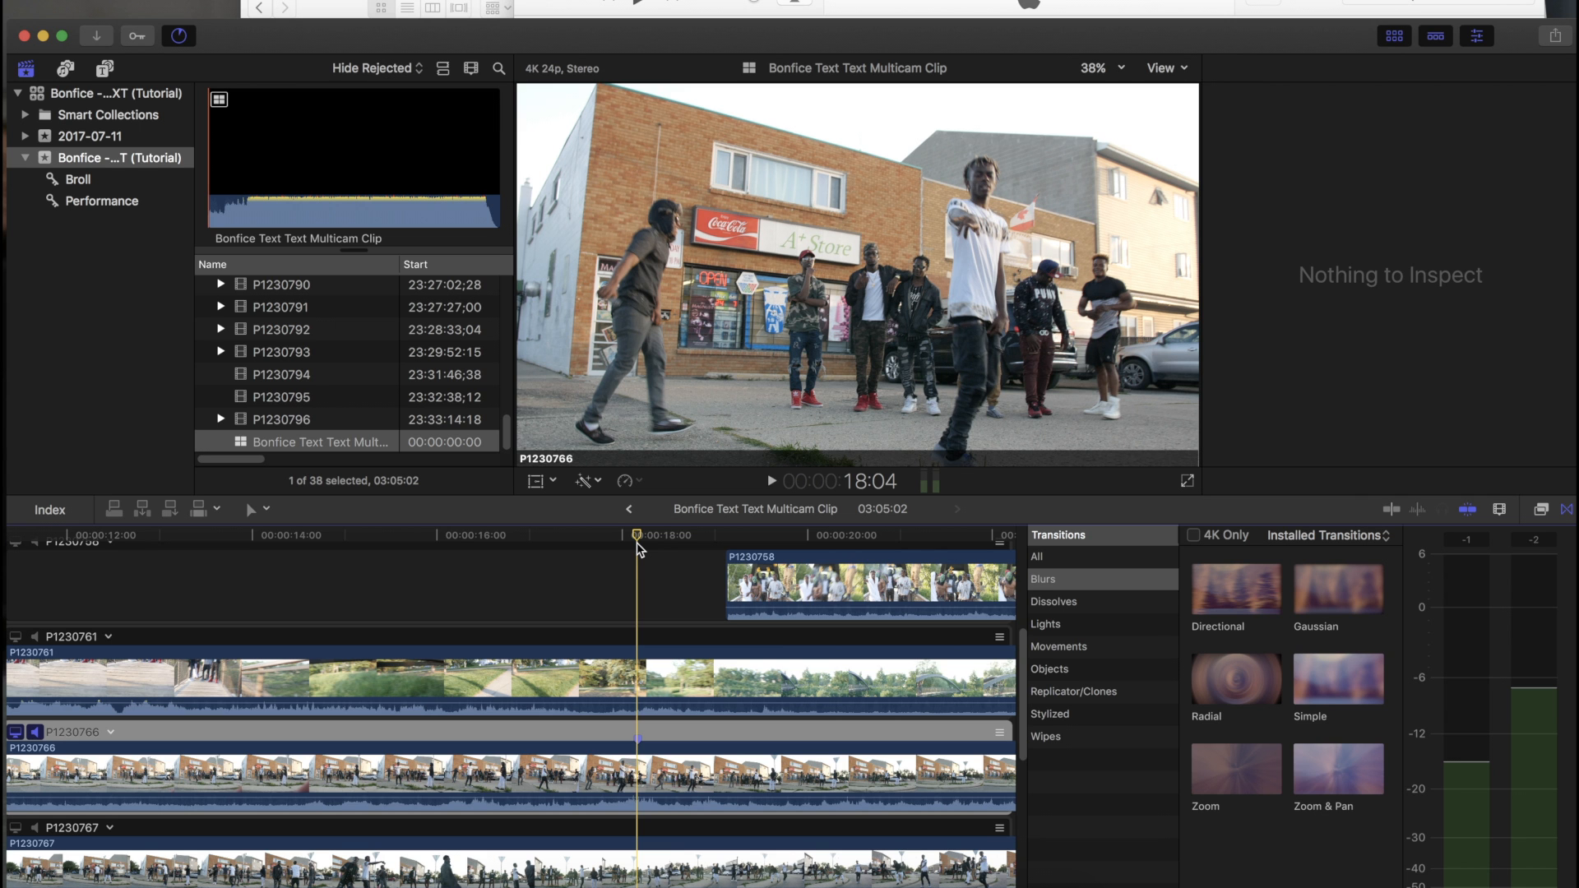
Step: Turn the song track's audio monitoring back on and show its waveform from the start in a wider timeline view
scroll(665, 576, up, 8)
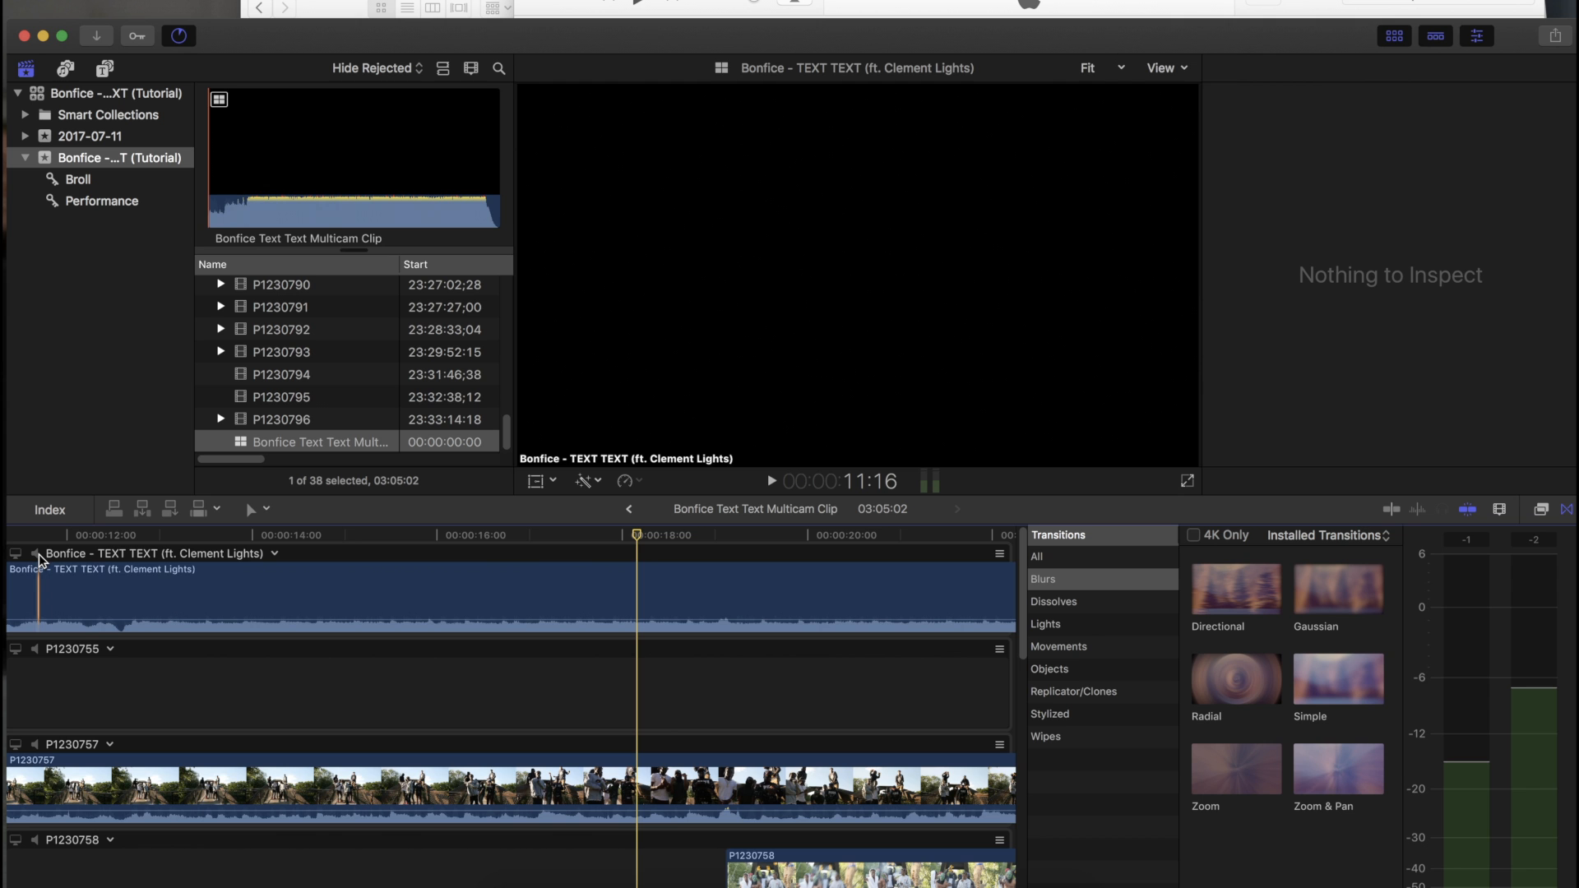
scroll(412, 642, down, 10)
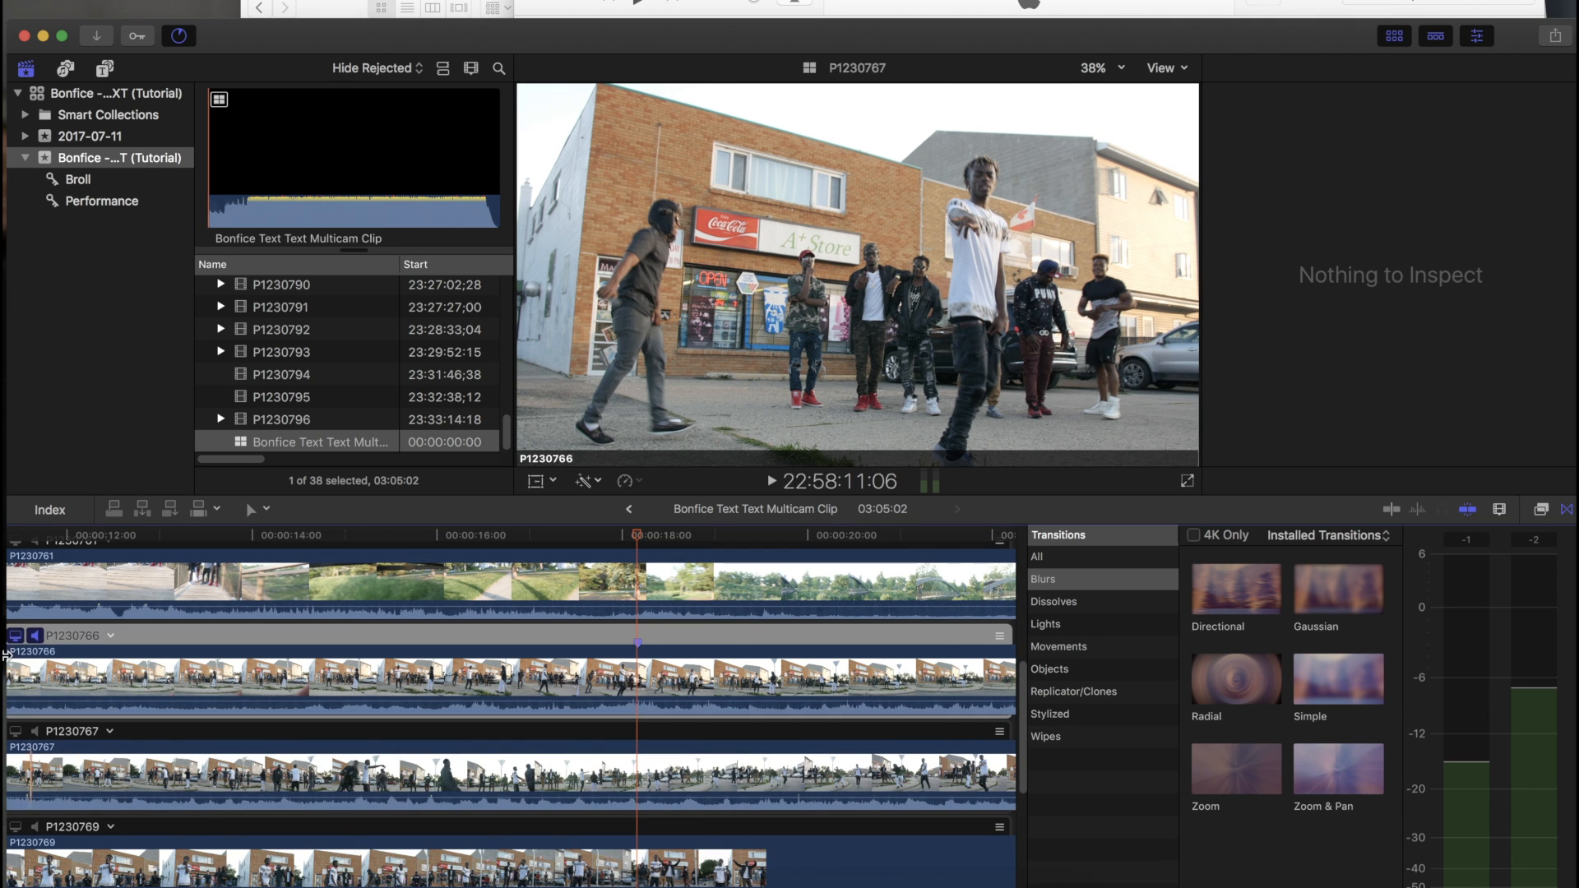
scroll(670, 609, up, 10)
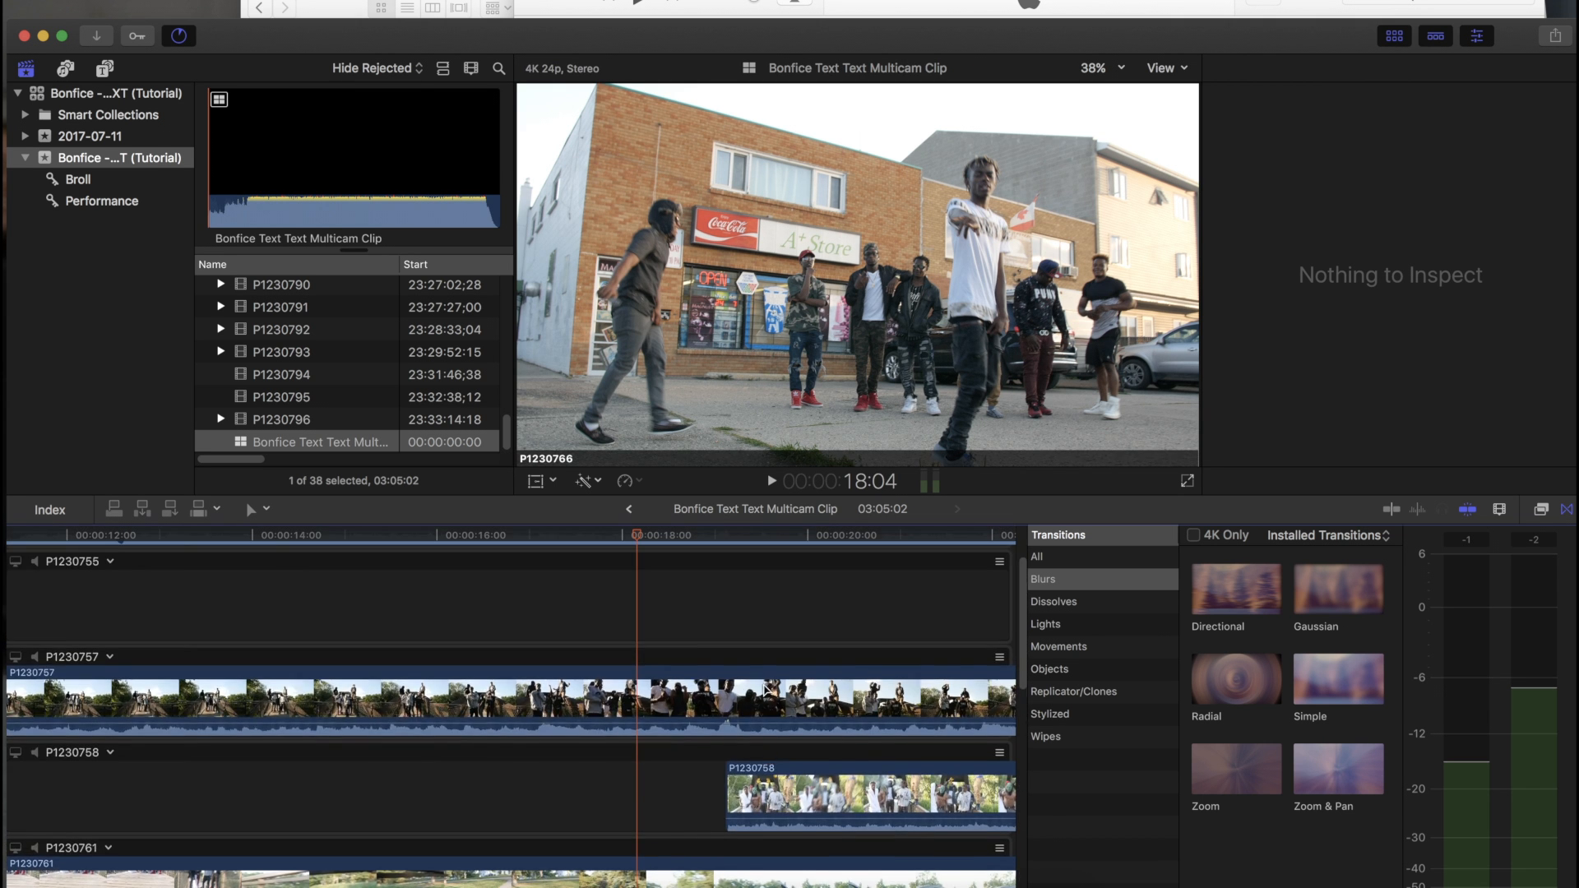
scroll(661, 564, down, 3)
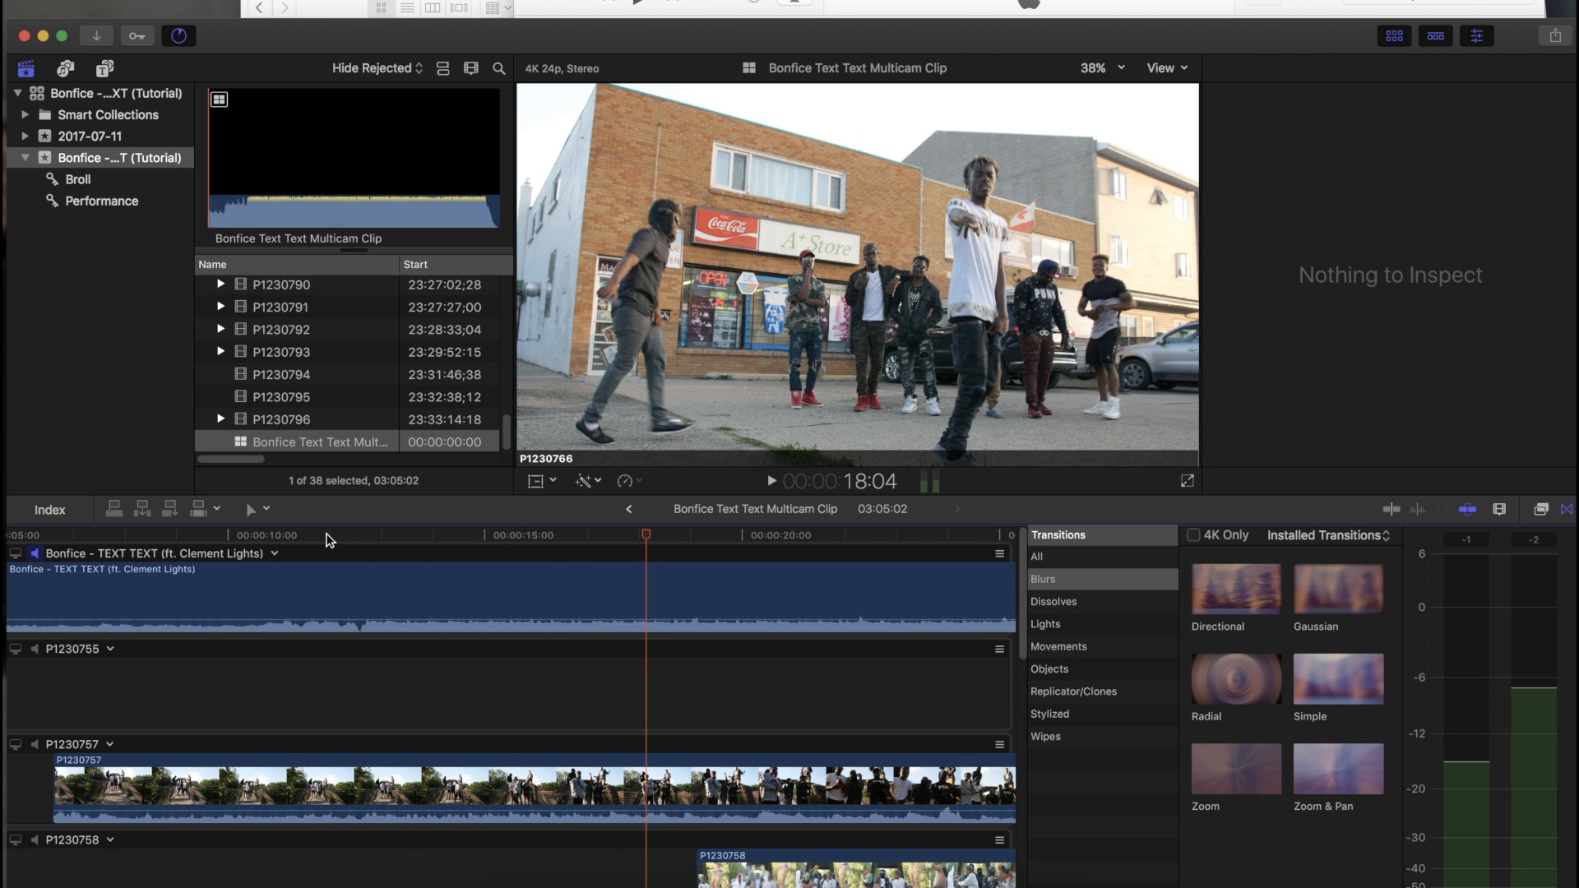
scroll(323, 538, left, 5)
scroll(555, 601, left, 2)
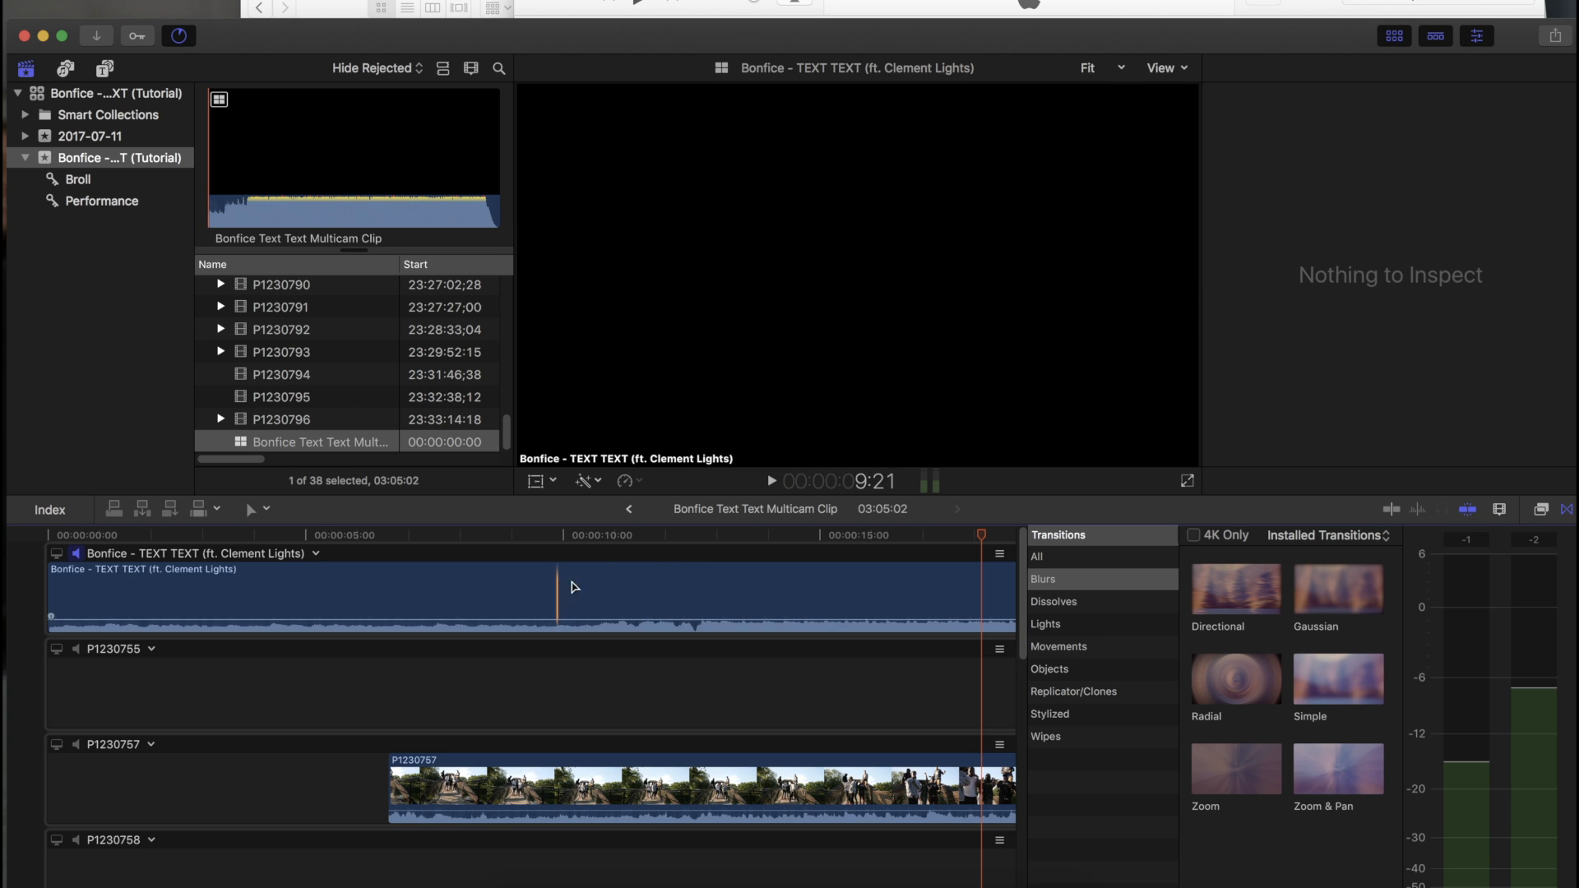
Step: Play the song from about 12 and 24 seconds to locate the sound that matches the marker in P1230766
click(673, 536)
key(space)
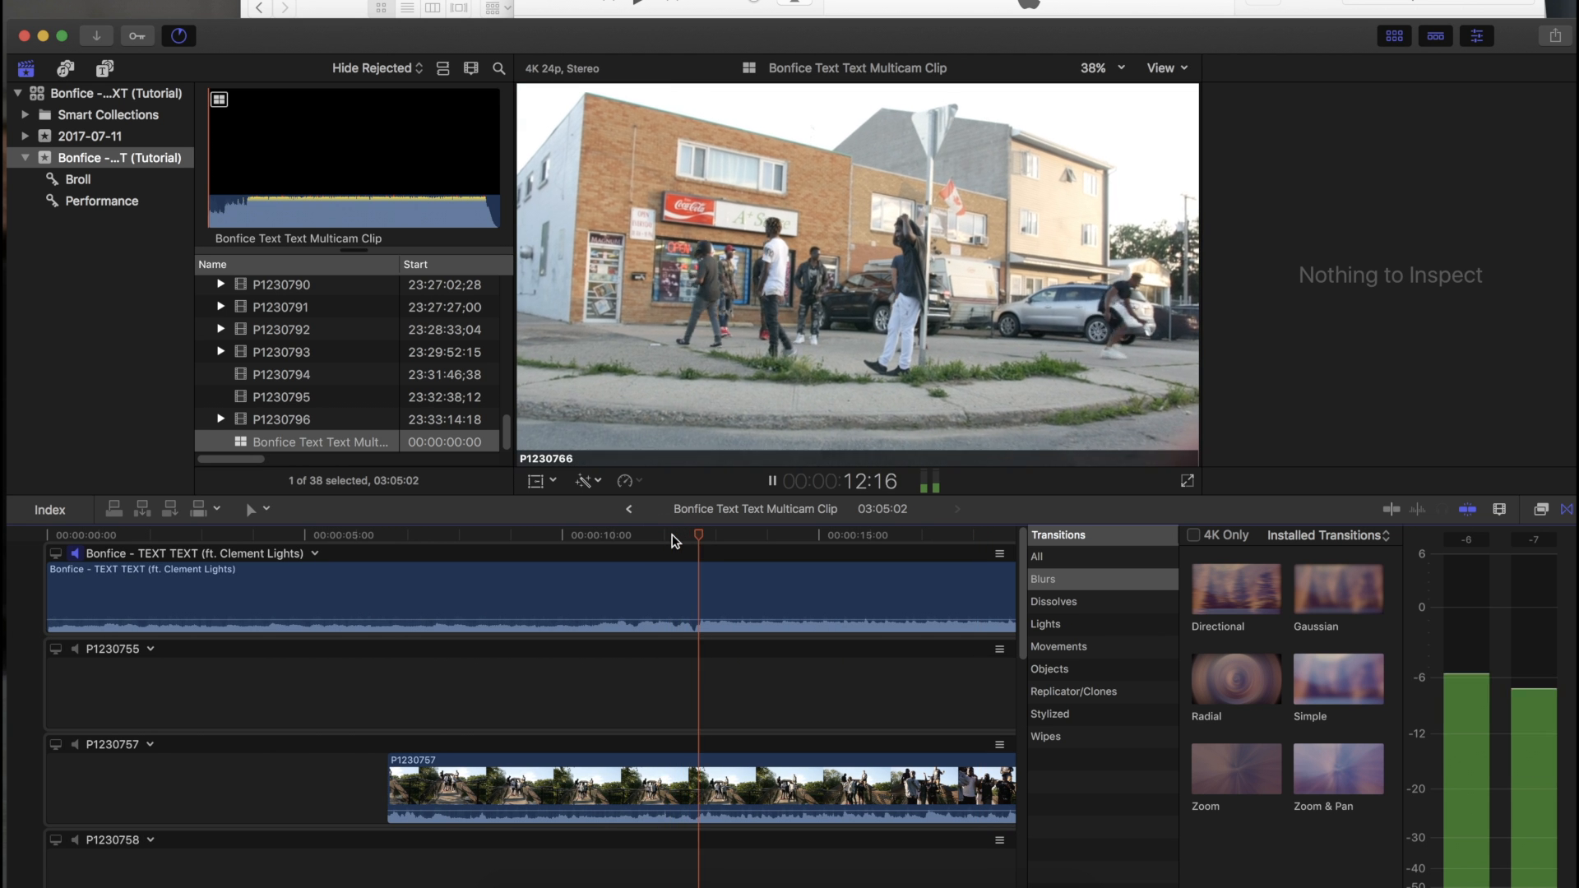
scroll(671, 536, right, 10)
click(668, 531)
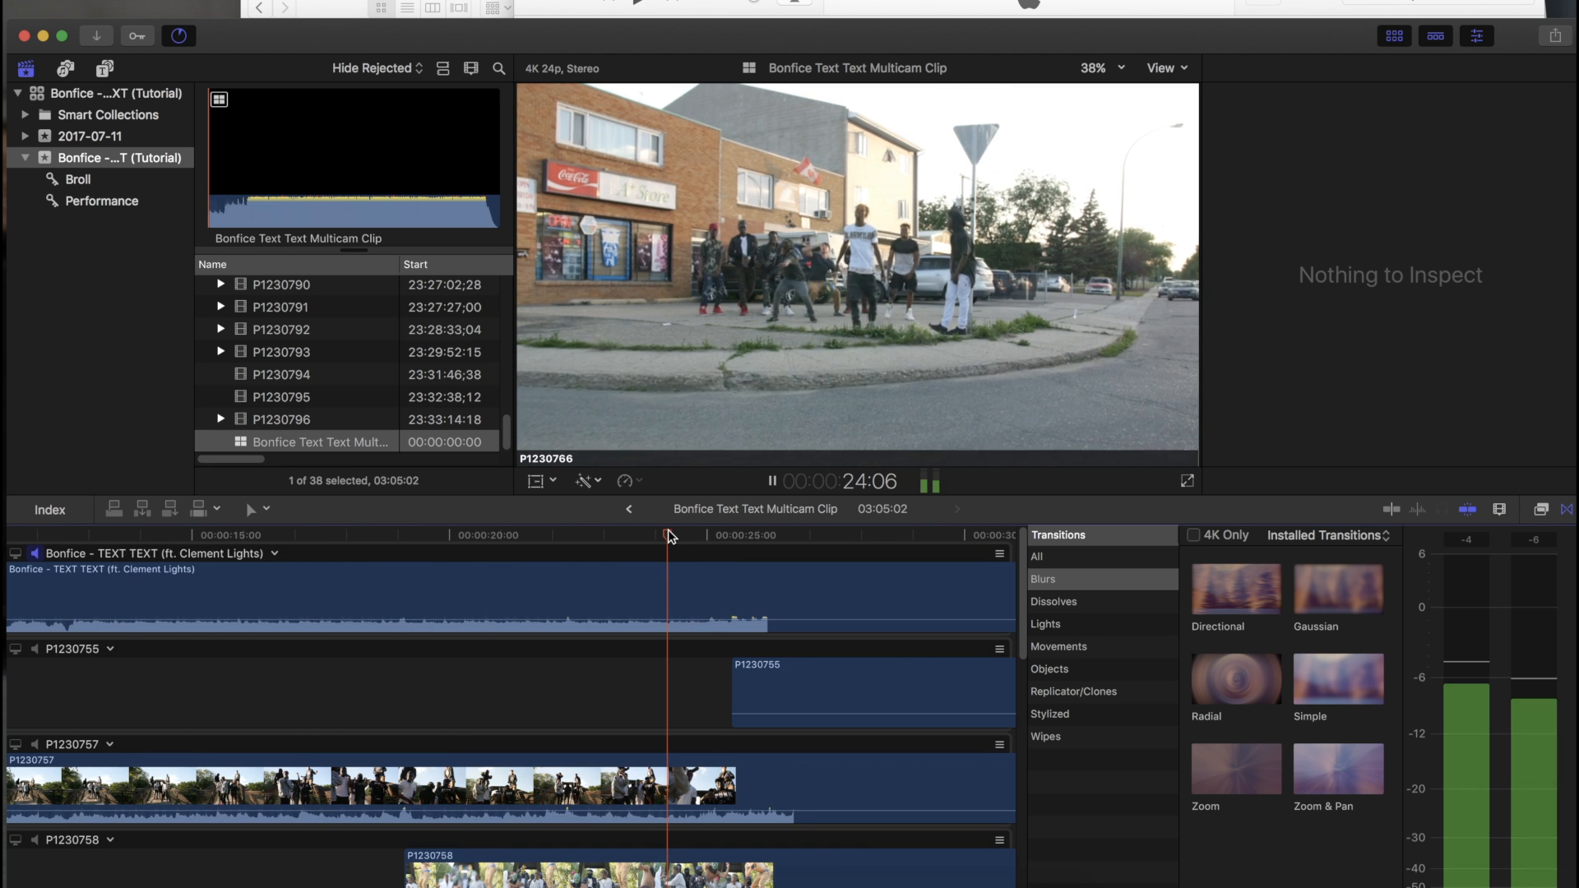
scroll(655, 538, right, 3)
key(space)
click(725, 533)
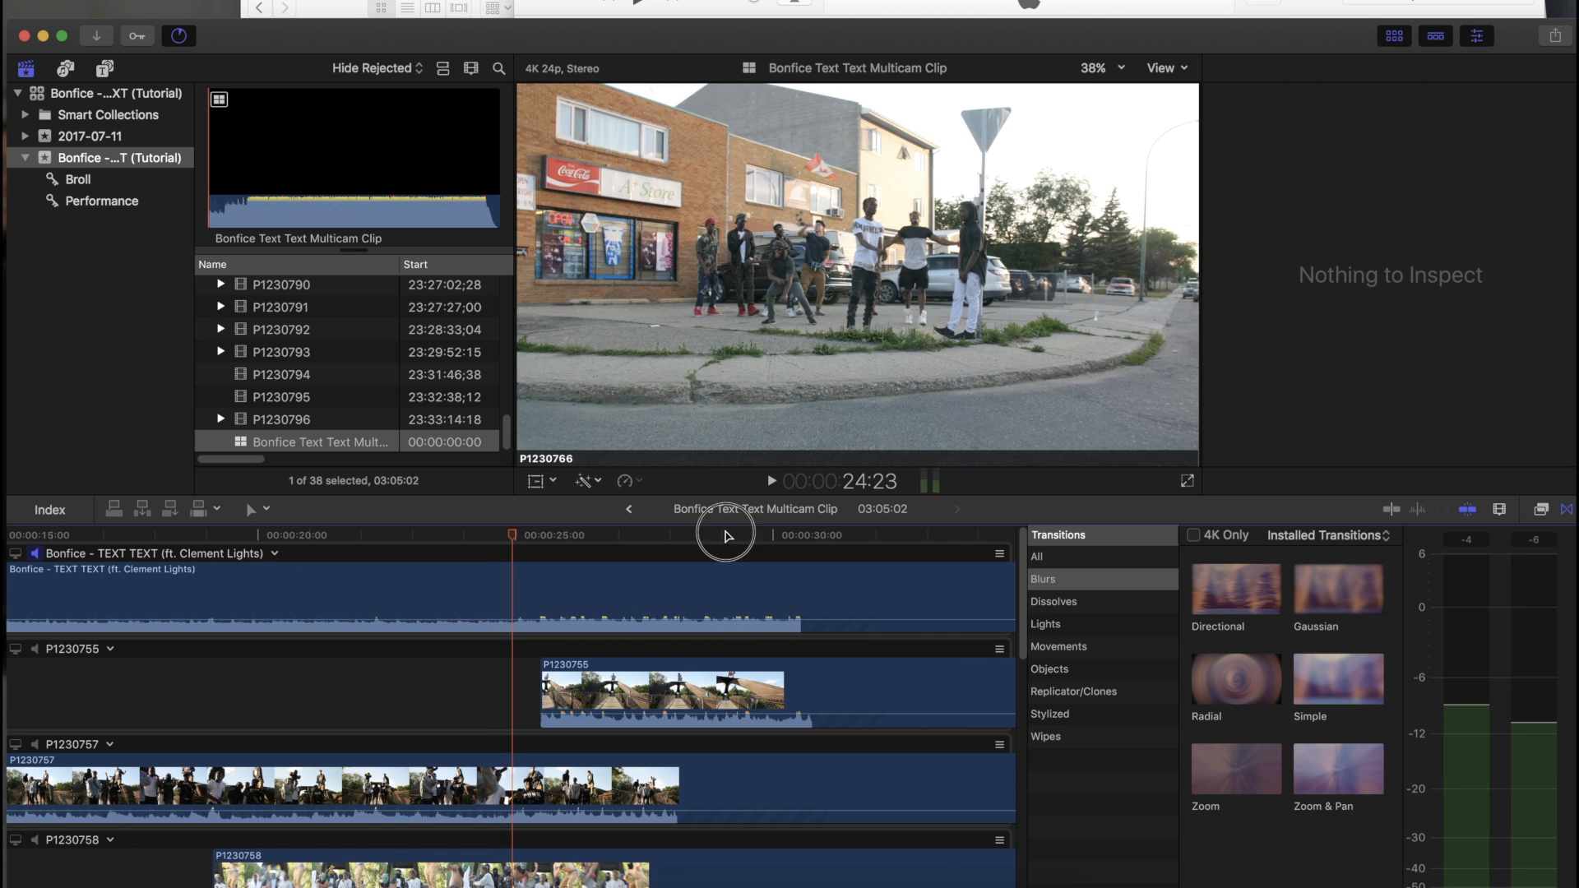
key(space)
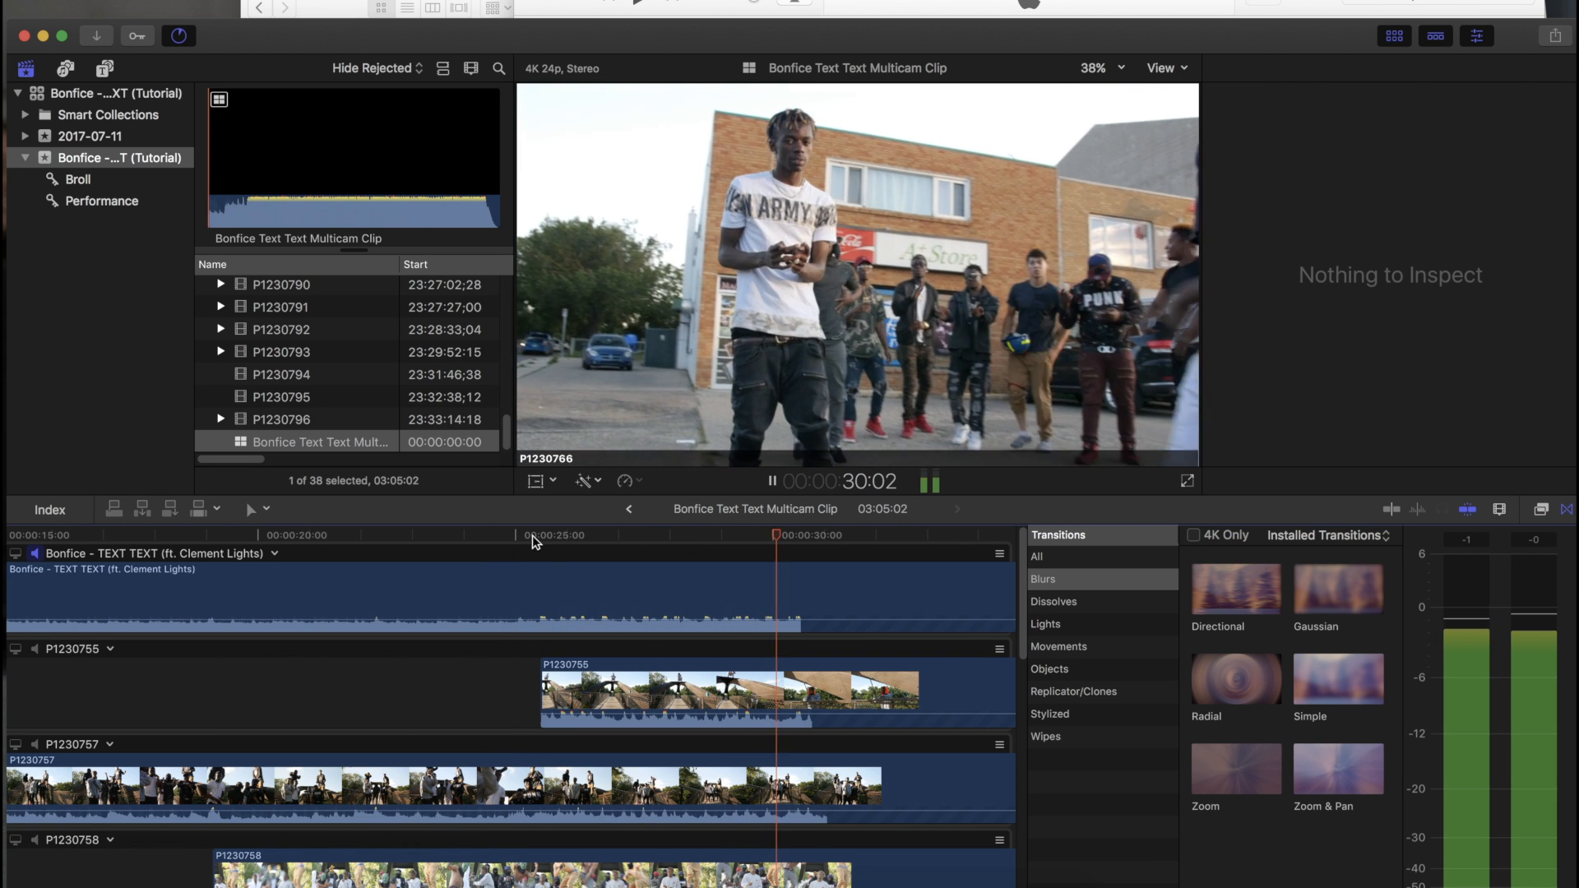
Step: Replay the song around 25 seconds to pinpoint the matching sound and park the playhead at 25:12 in a magnified timeline
click(531, 536)
click(537, 534)
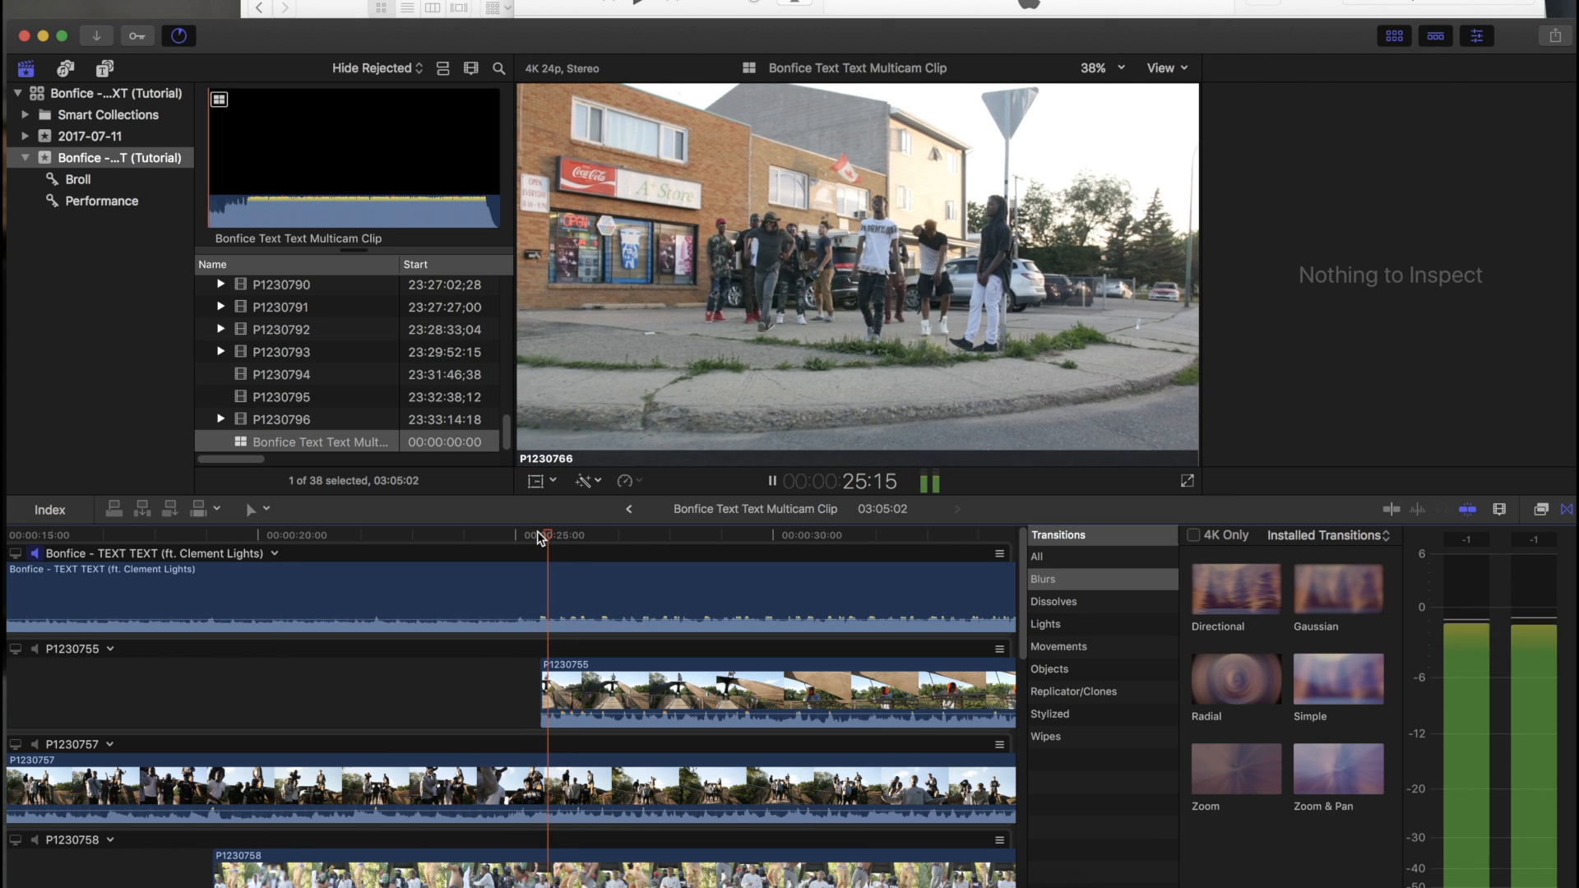
click(540, 533)
click(539, 533)
click(539, 533)
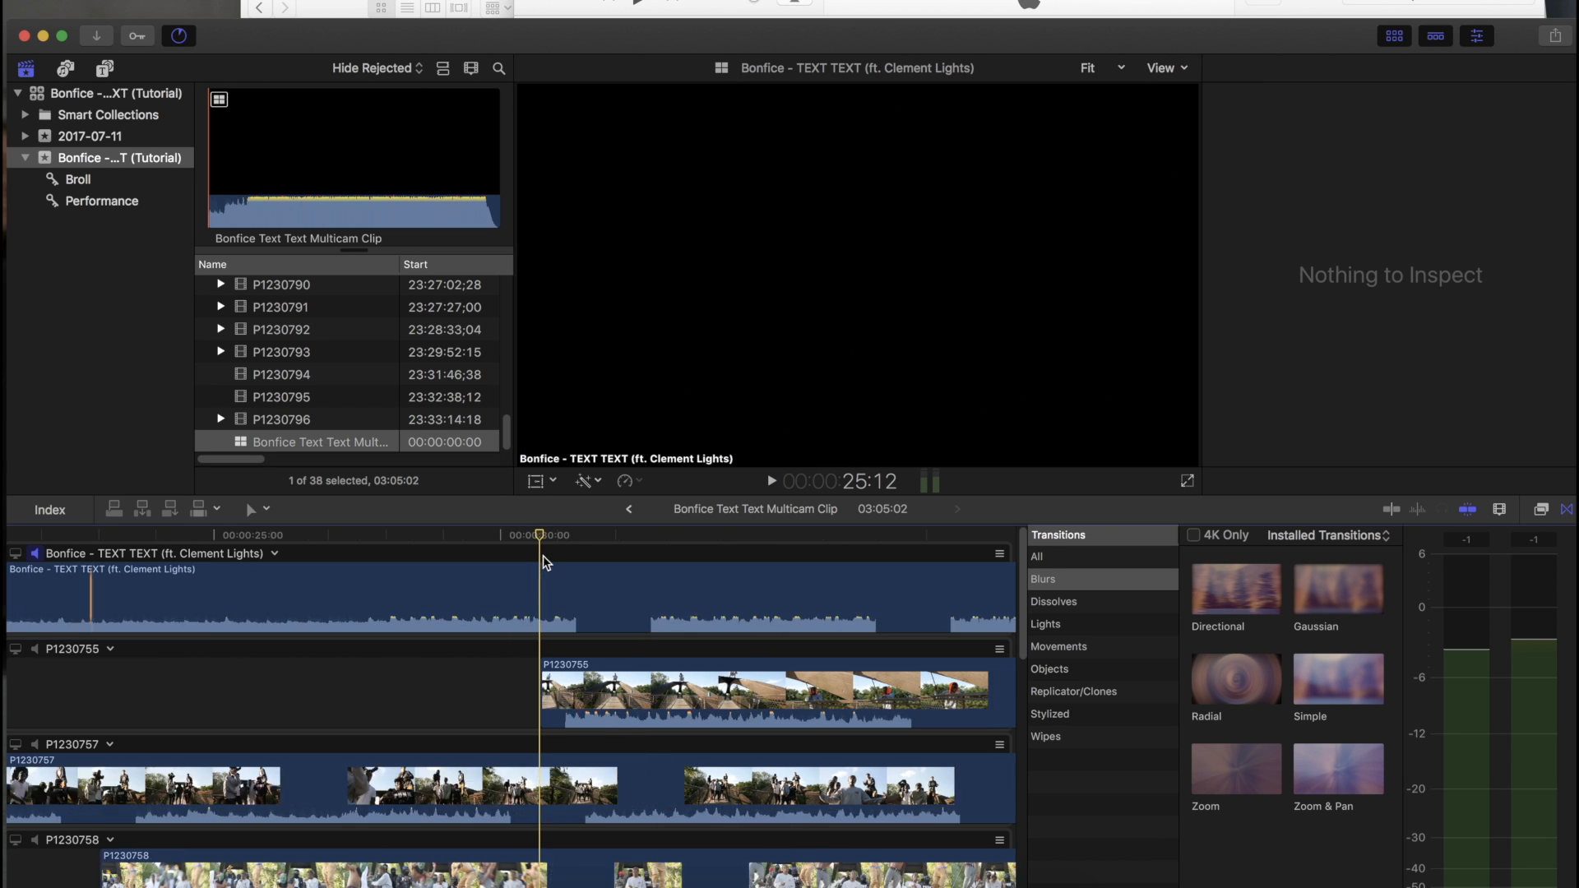
key(super+equal)
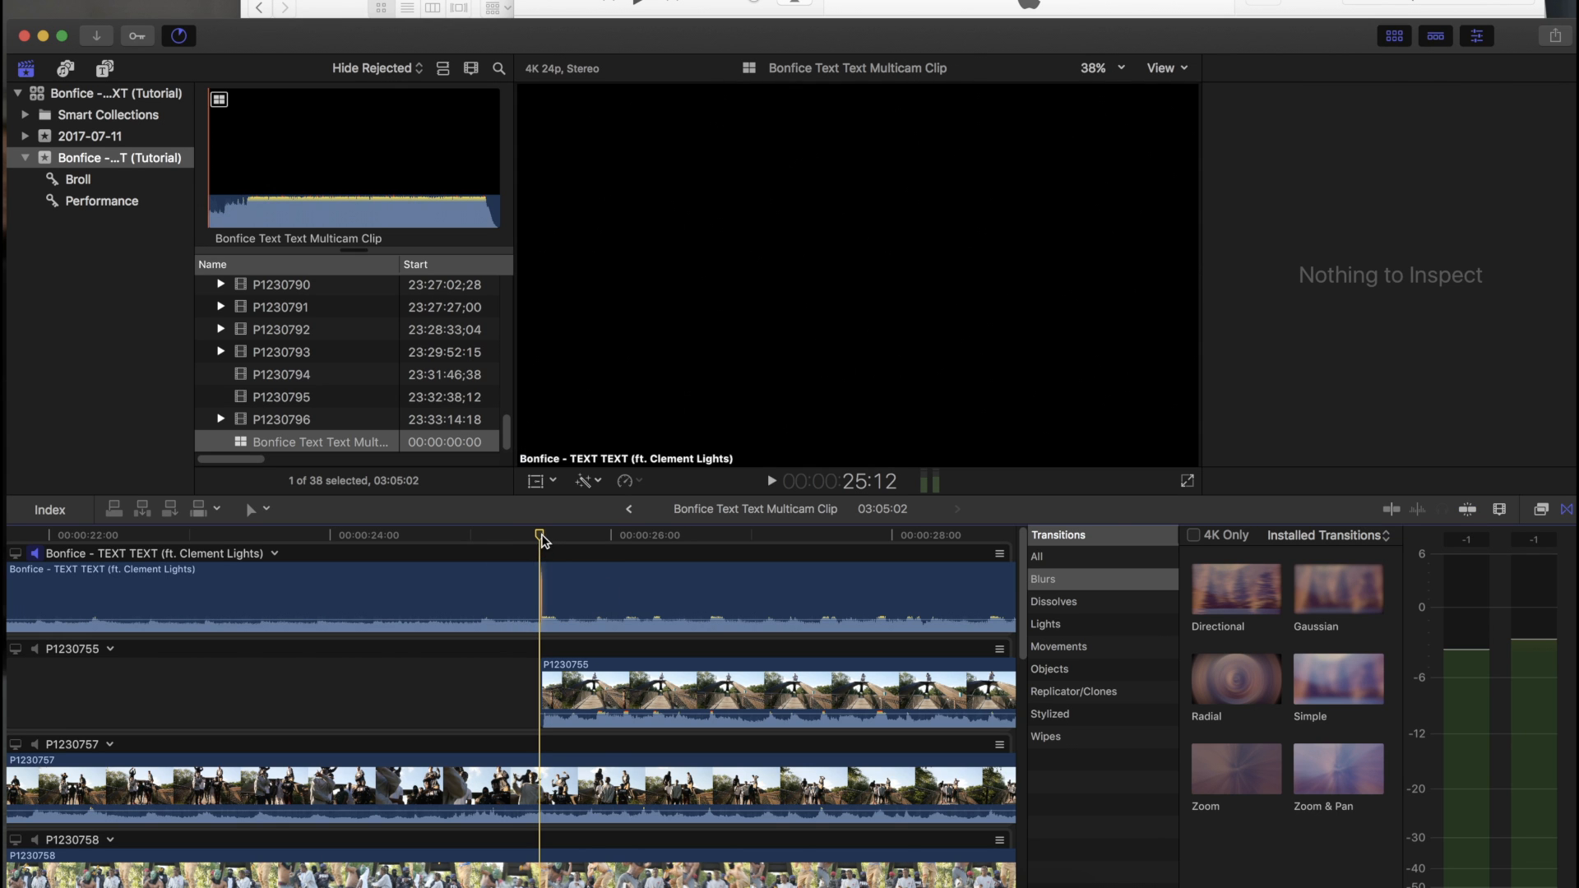
click(541, 535)
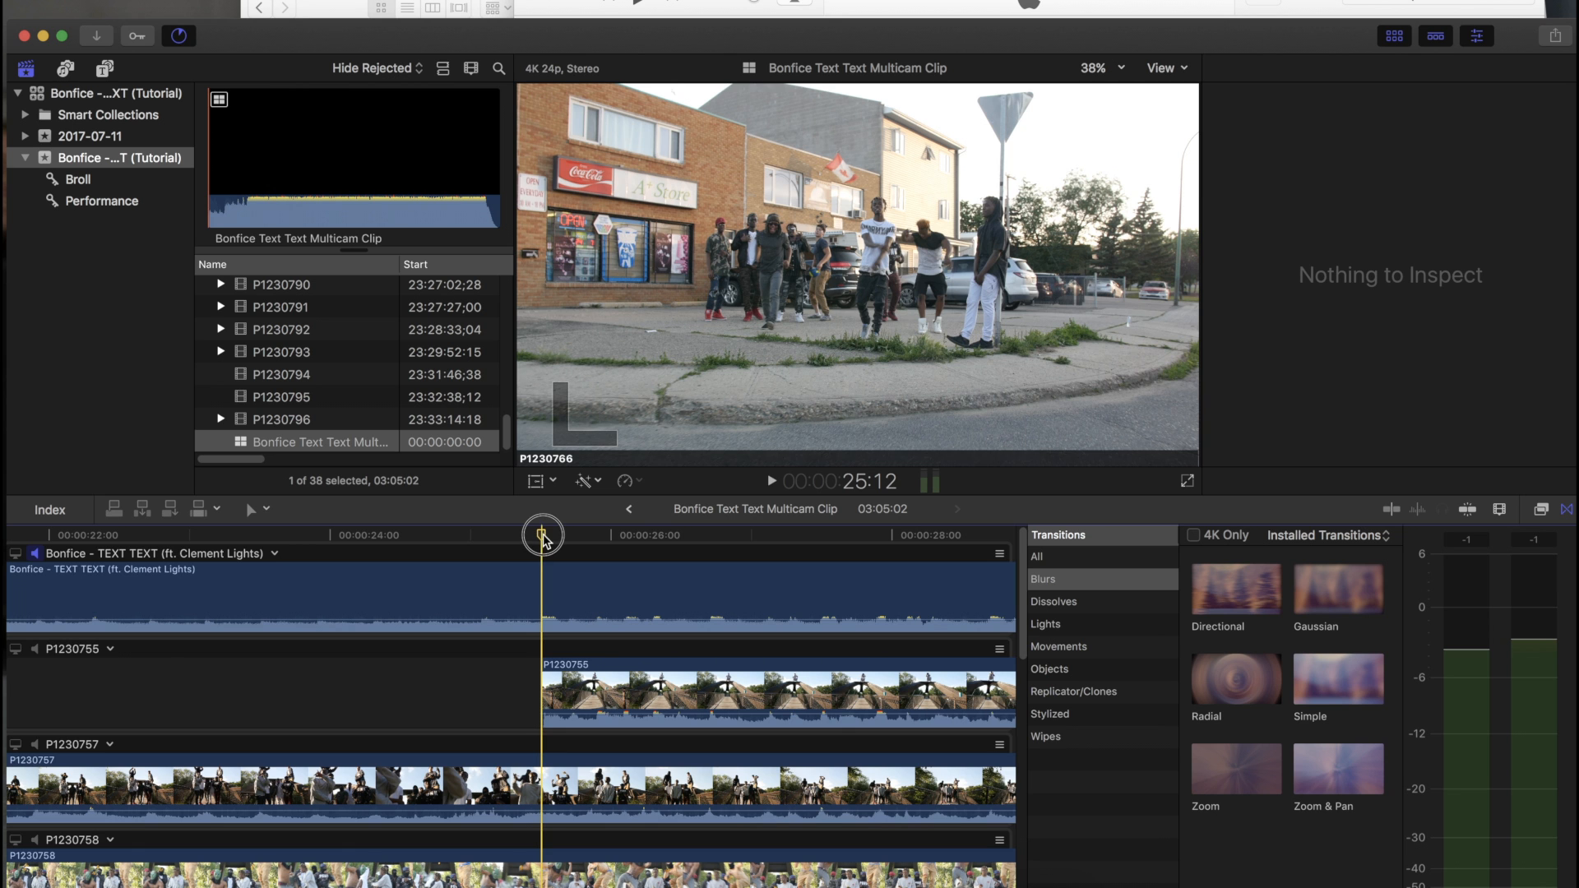
Step: Shift clip P1230766 later in its angle so that its marker lines up with the playhead at 25:12
scroll(543, 576, down, 5)
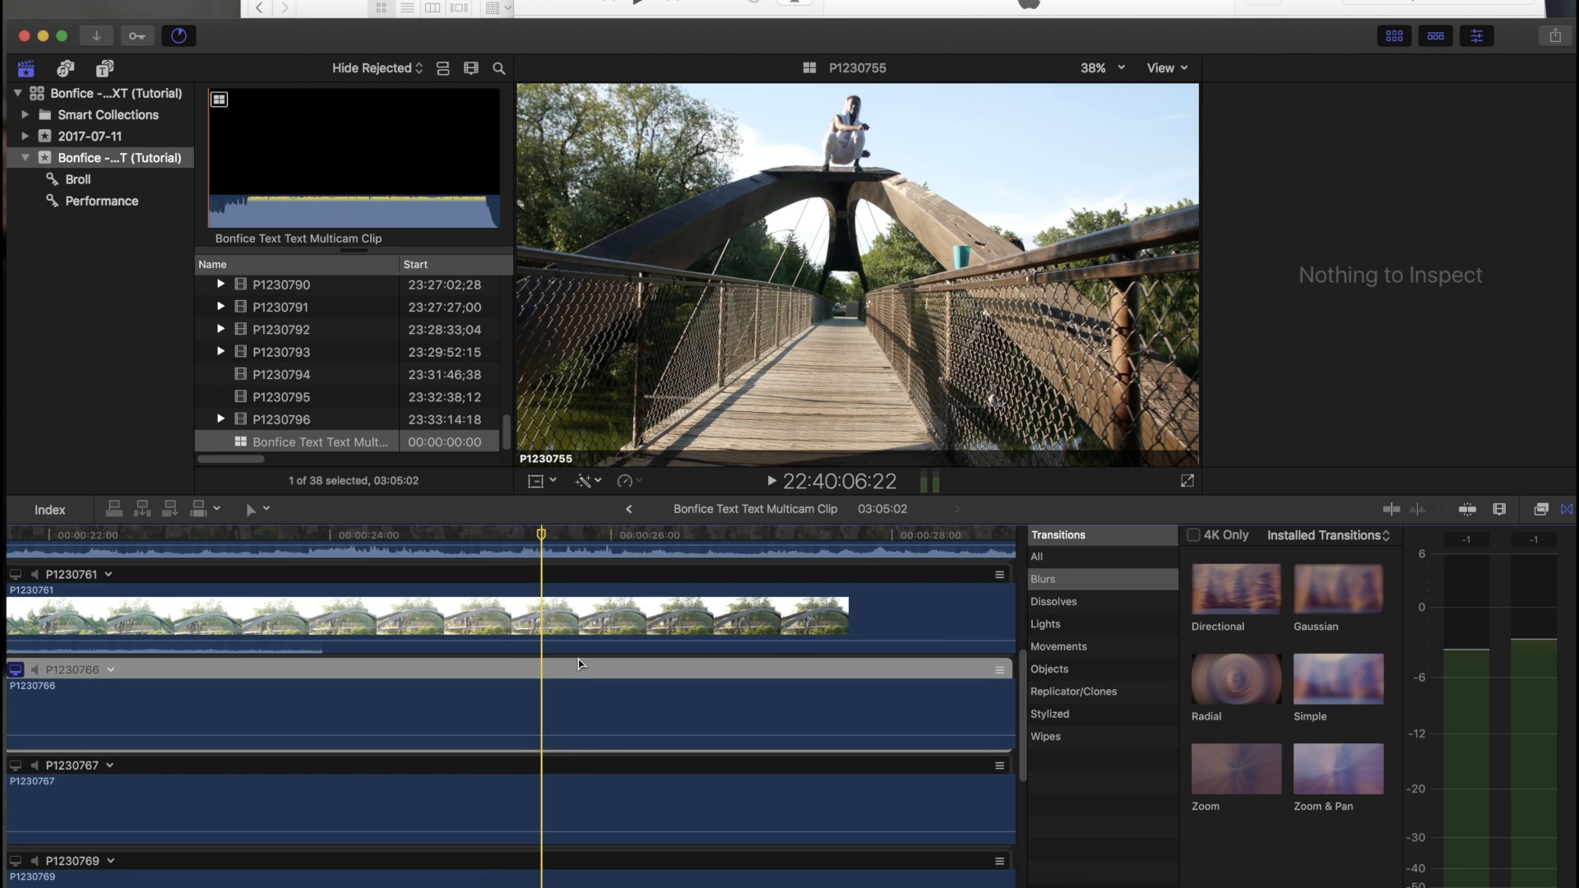
scroll(573, 660, up, 5)
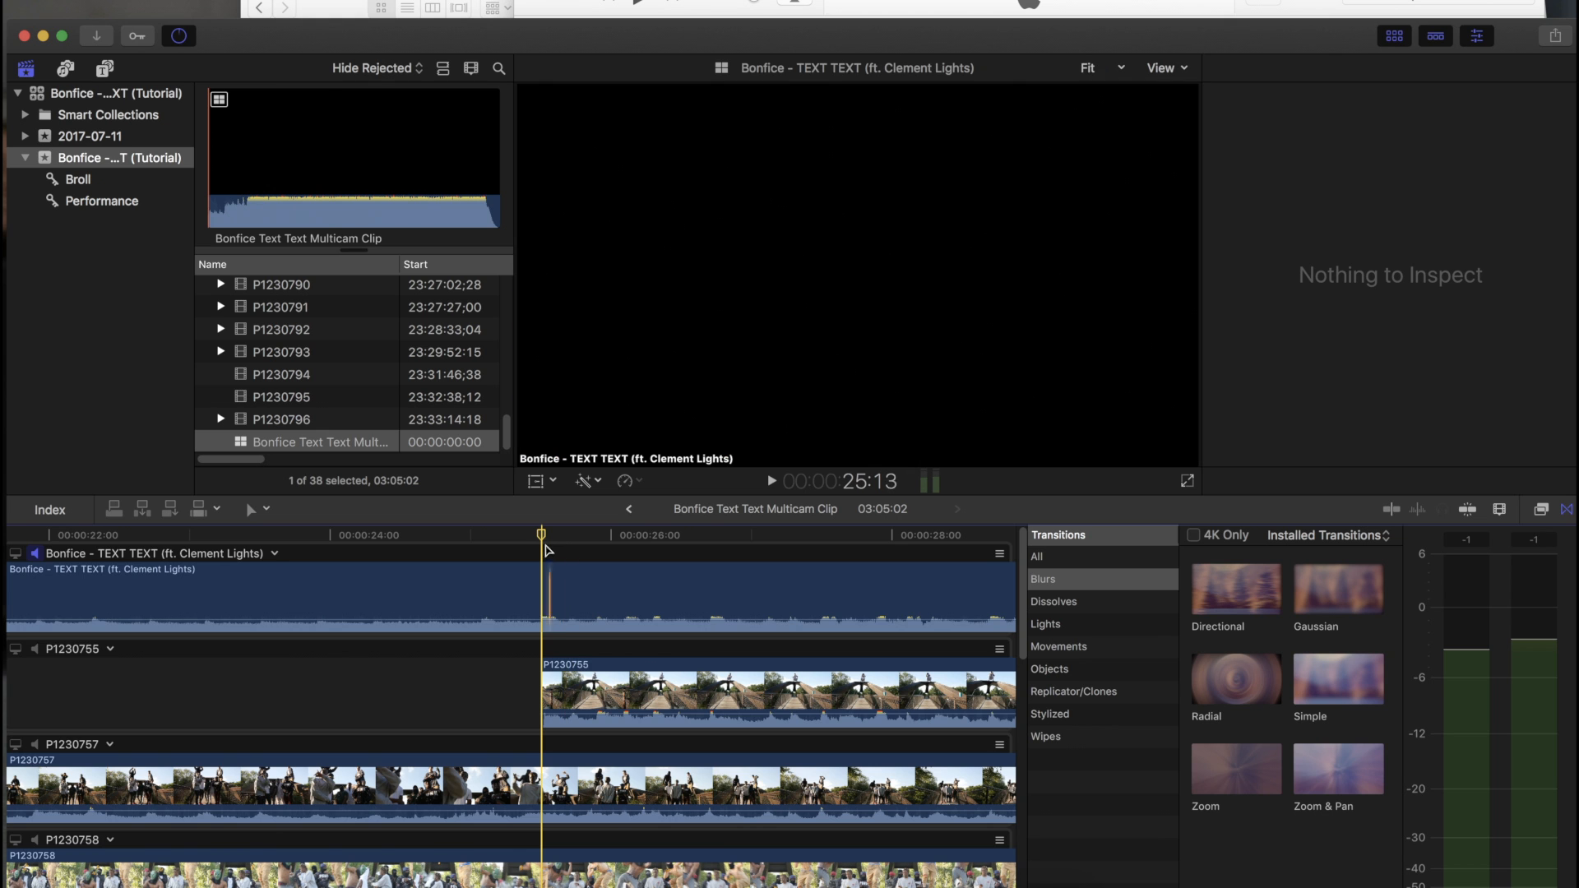
scroll(543, 580, down, 2)
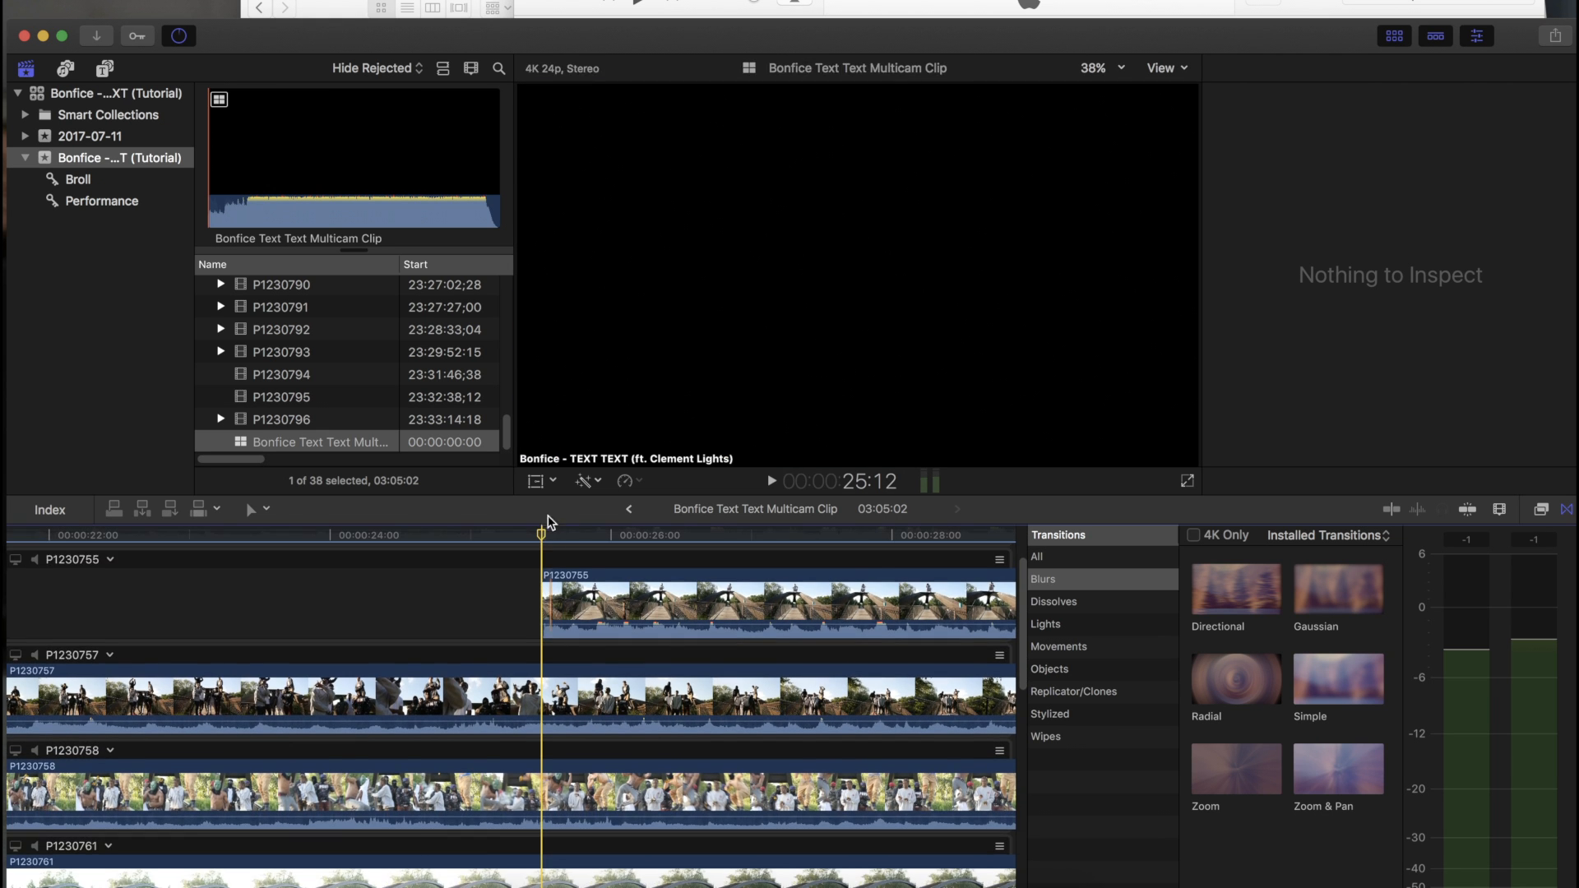
scroll(541, 580, up, 2)
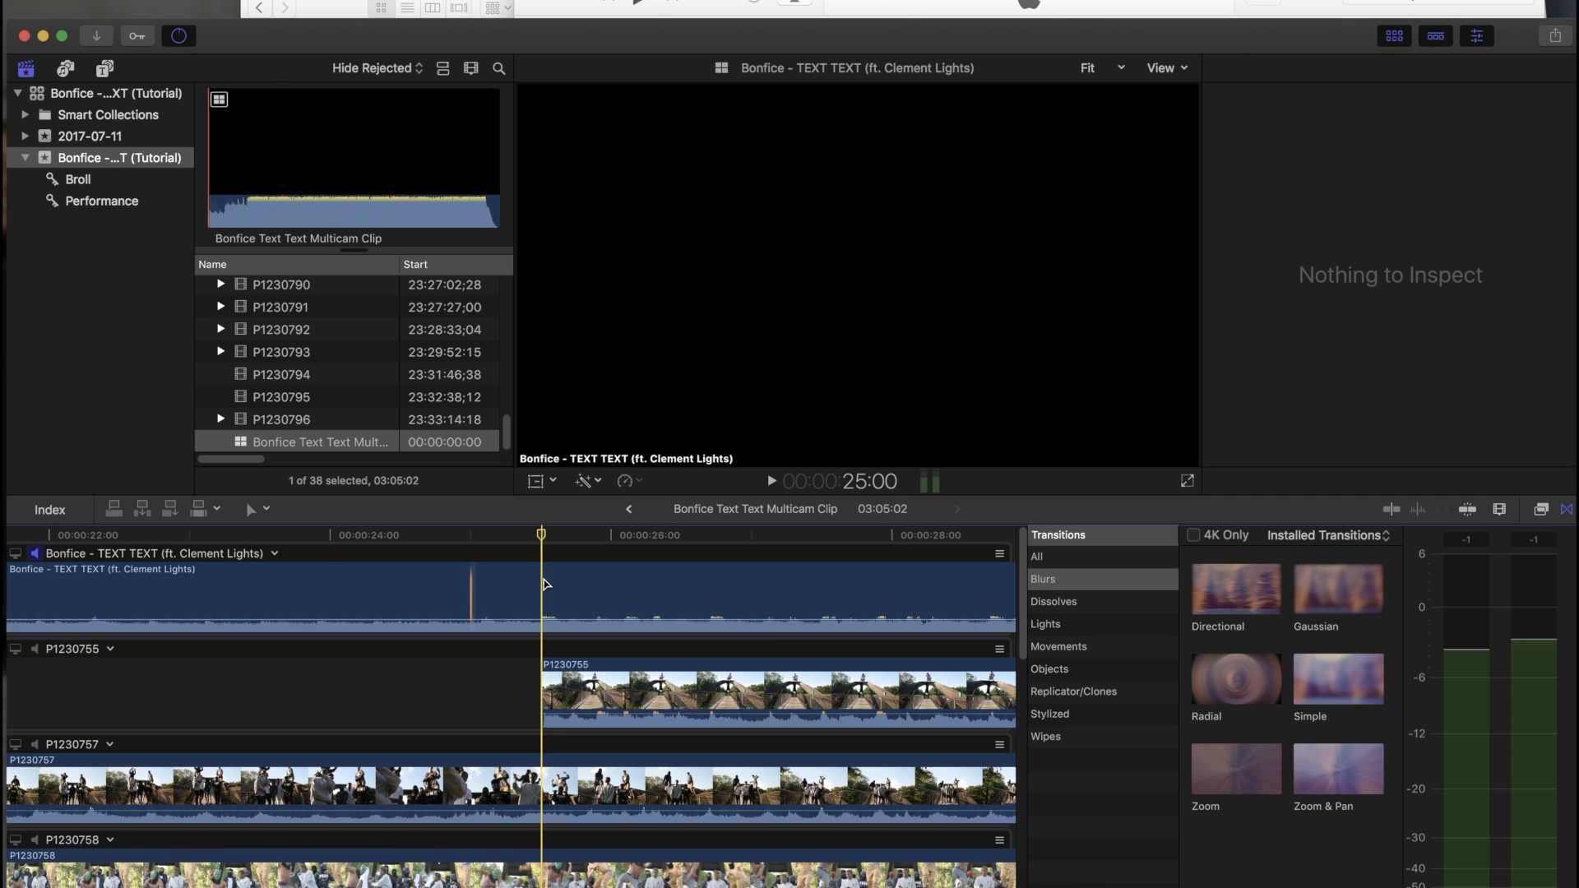
scroll(560, 627, down, 10)
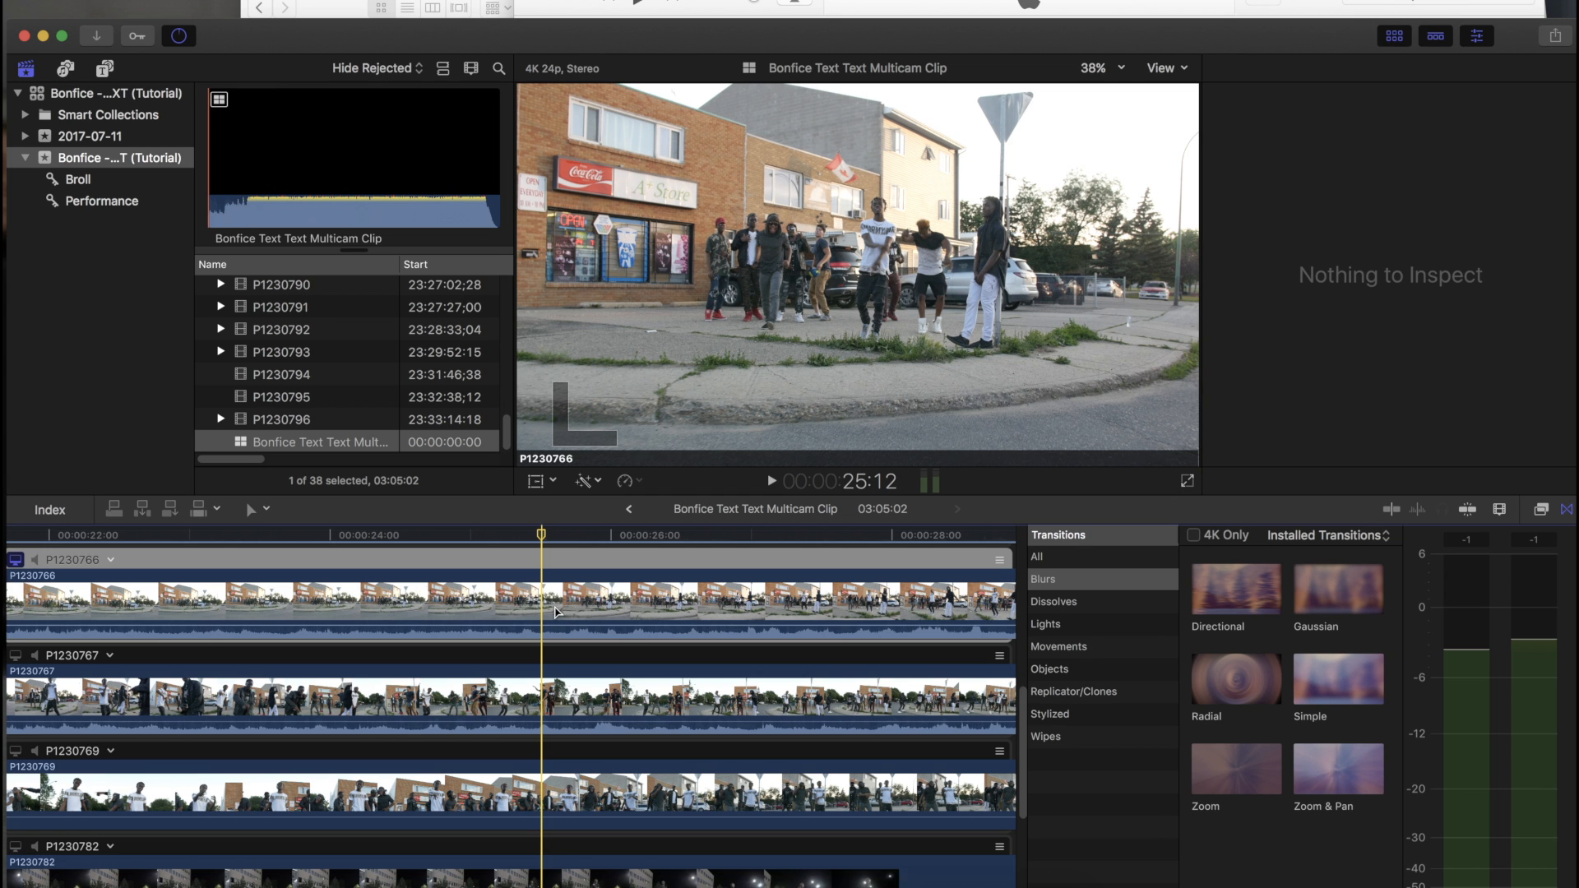
key(super+minus)
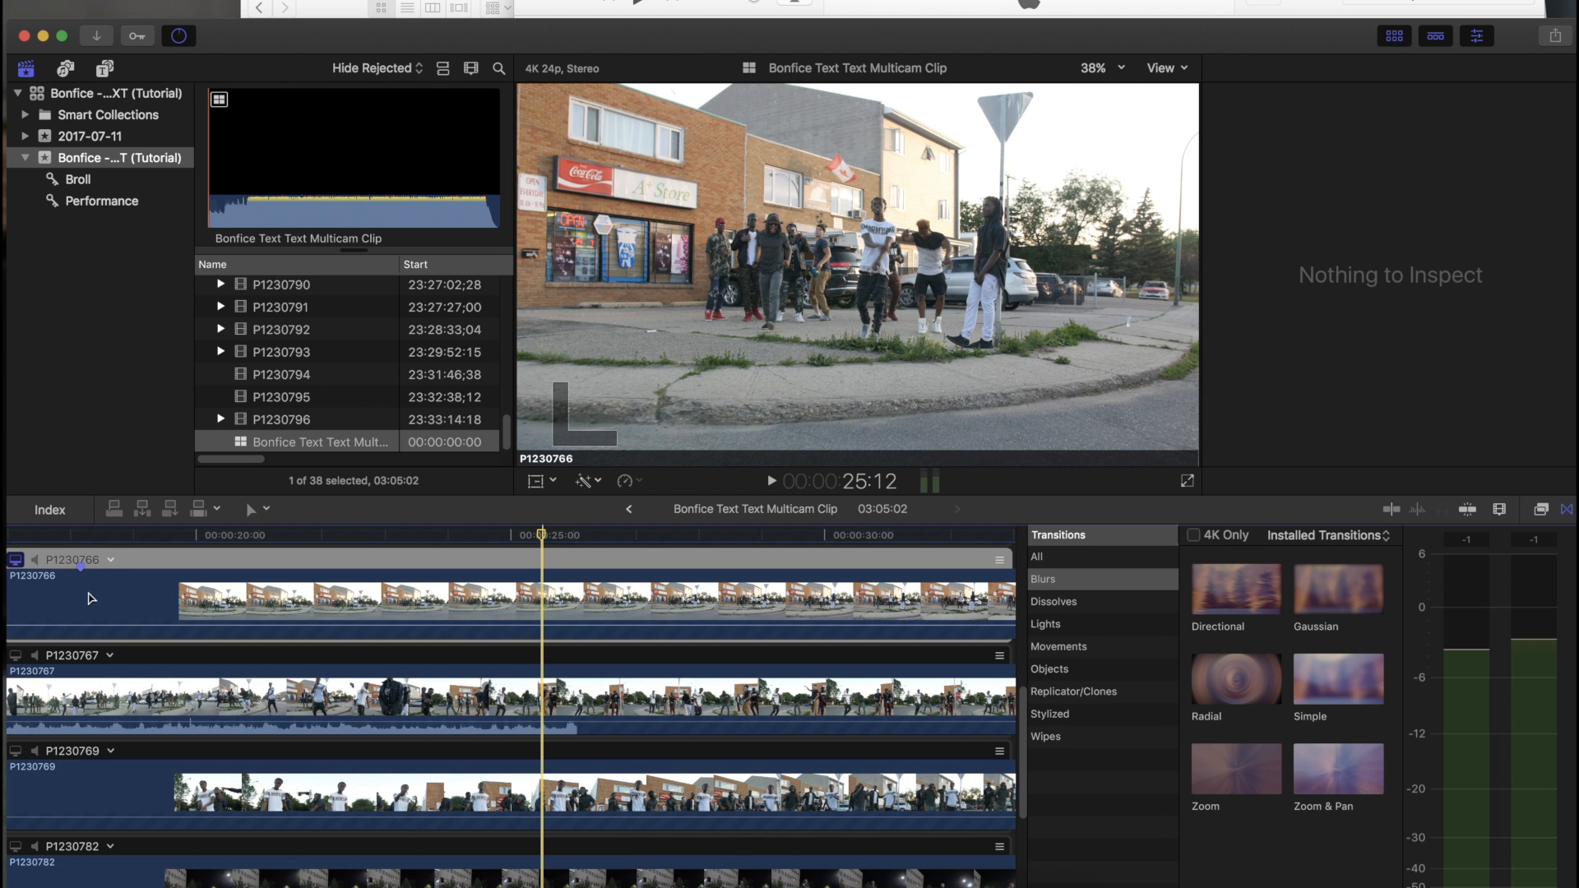
scroll(86, 701, up, 2)
drag(86, 700, 584, 709)
key(super+equal)
key(super+equal)
key(super+equal)
key(super+minus)
key(super+minus)
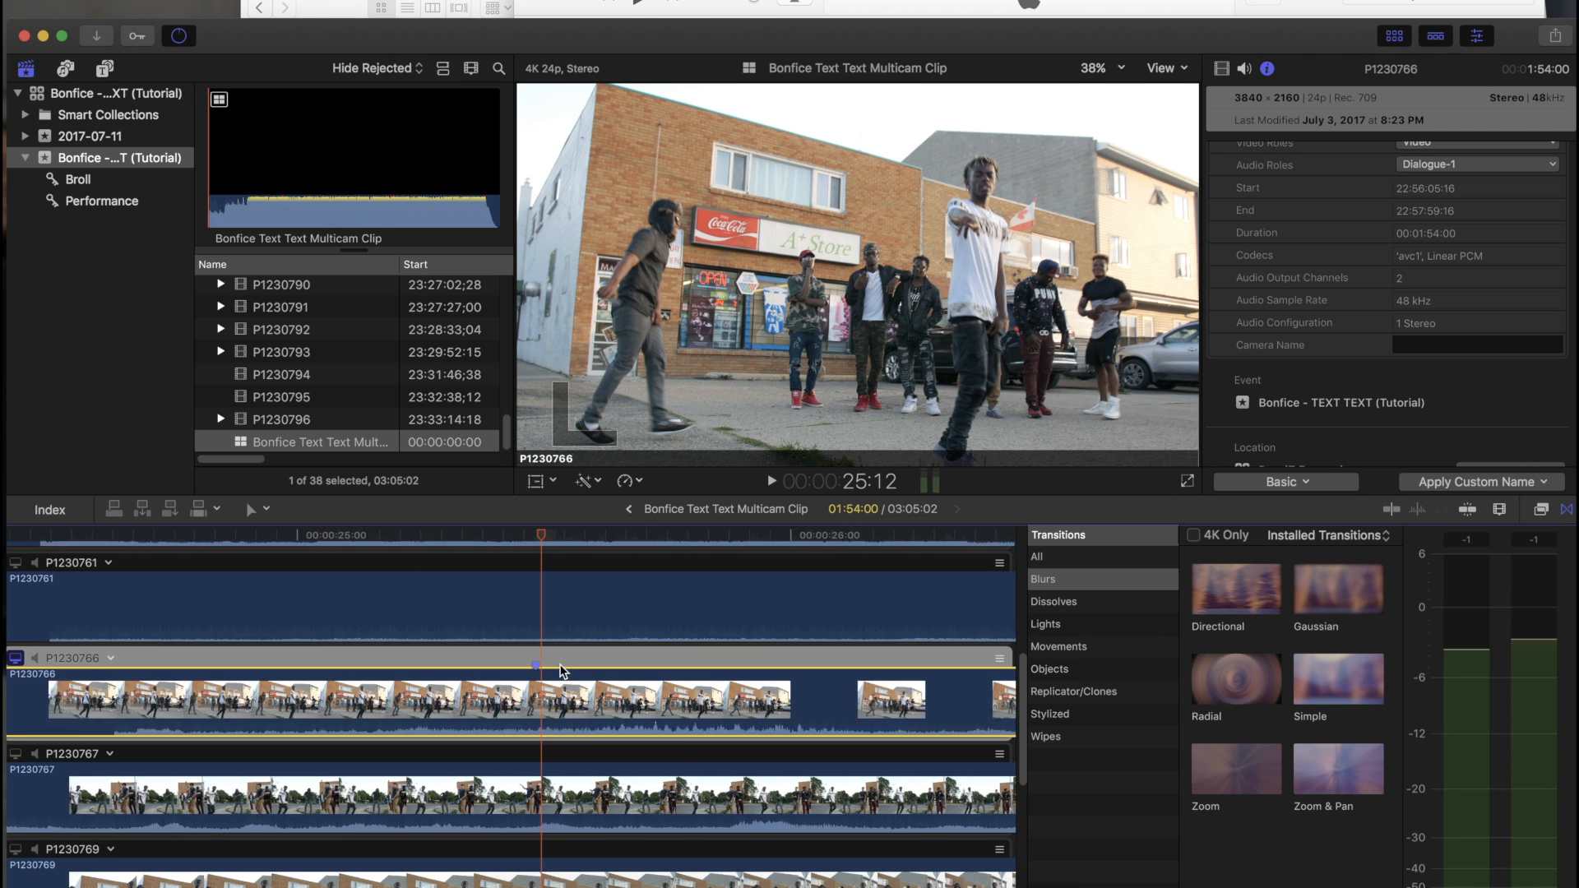
key(super+minus)
Step: Turn on audio monitoring for angle P1230766 and play it with the song from 25:12 to check the sync
click(35, 657)
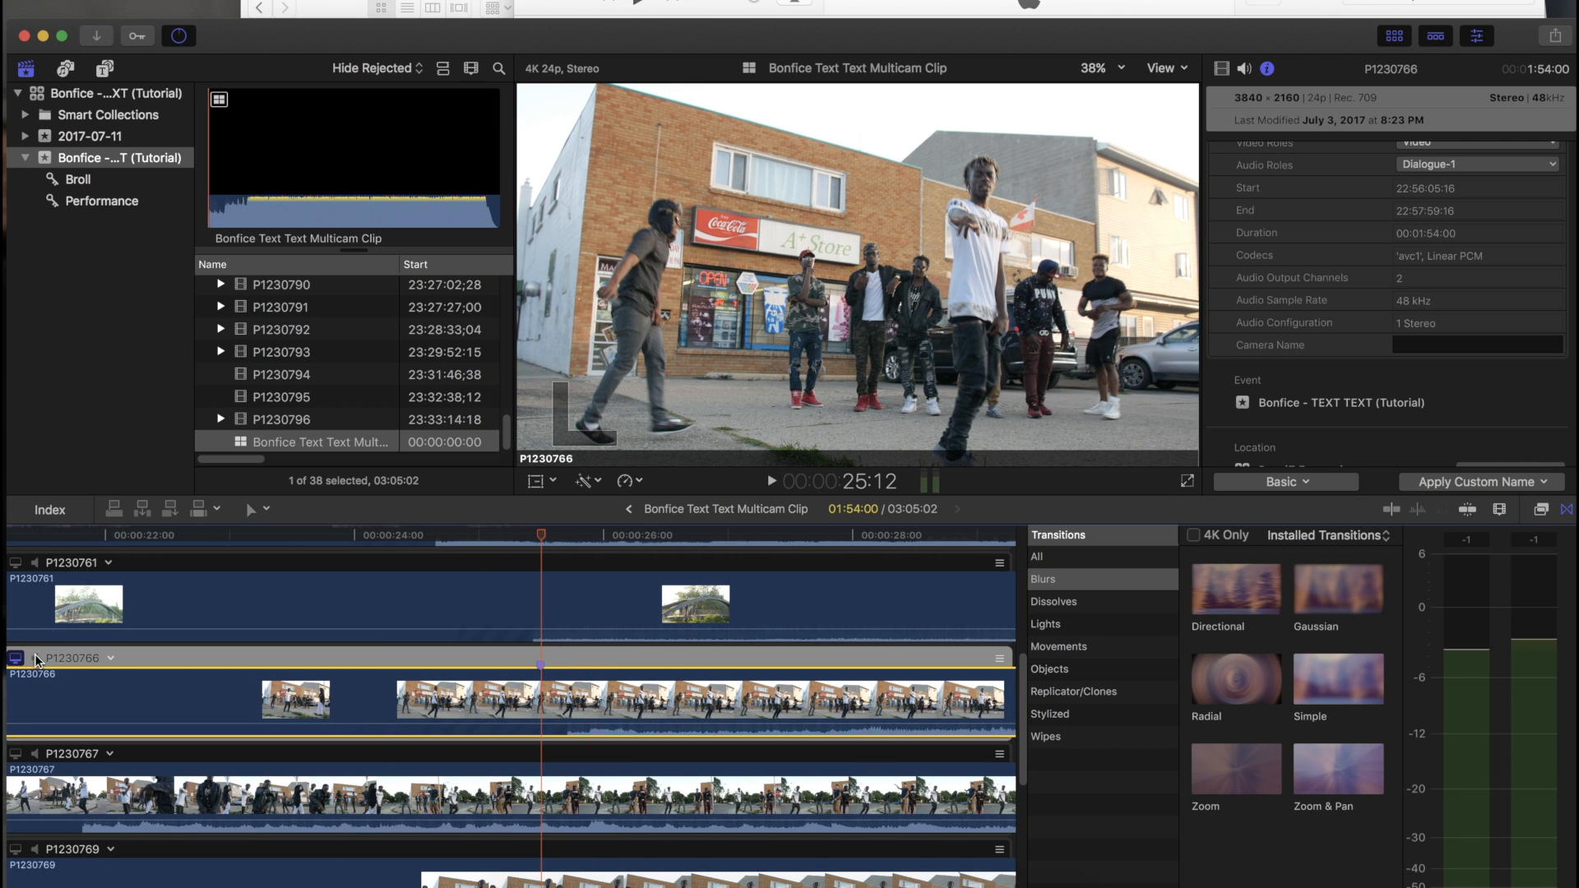
scroll(423, 677, up, 6)
scroll(287, 617, right, 2)
scroll(486, 581, down, 3)
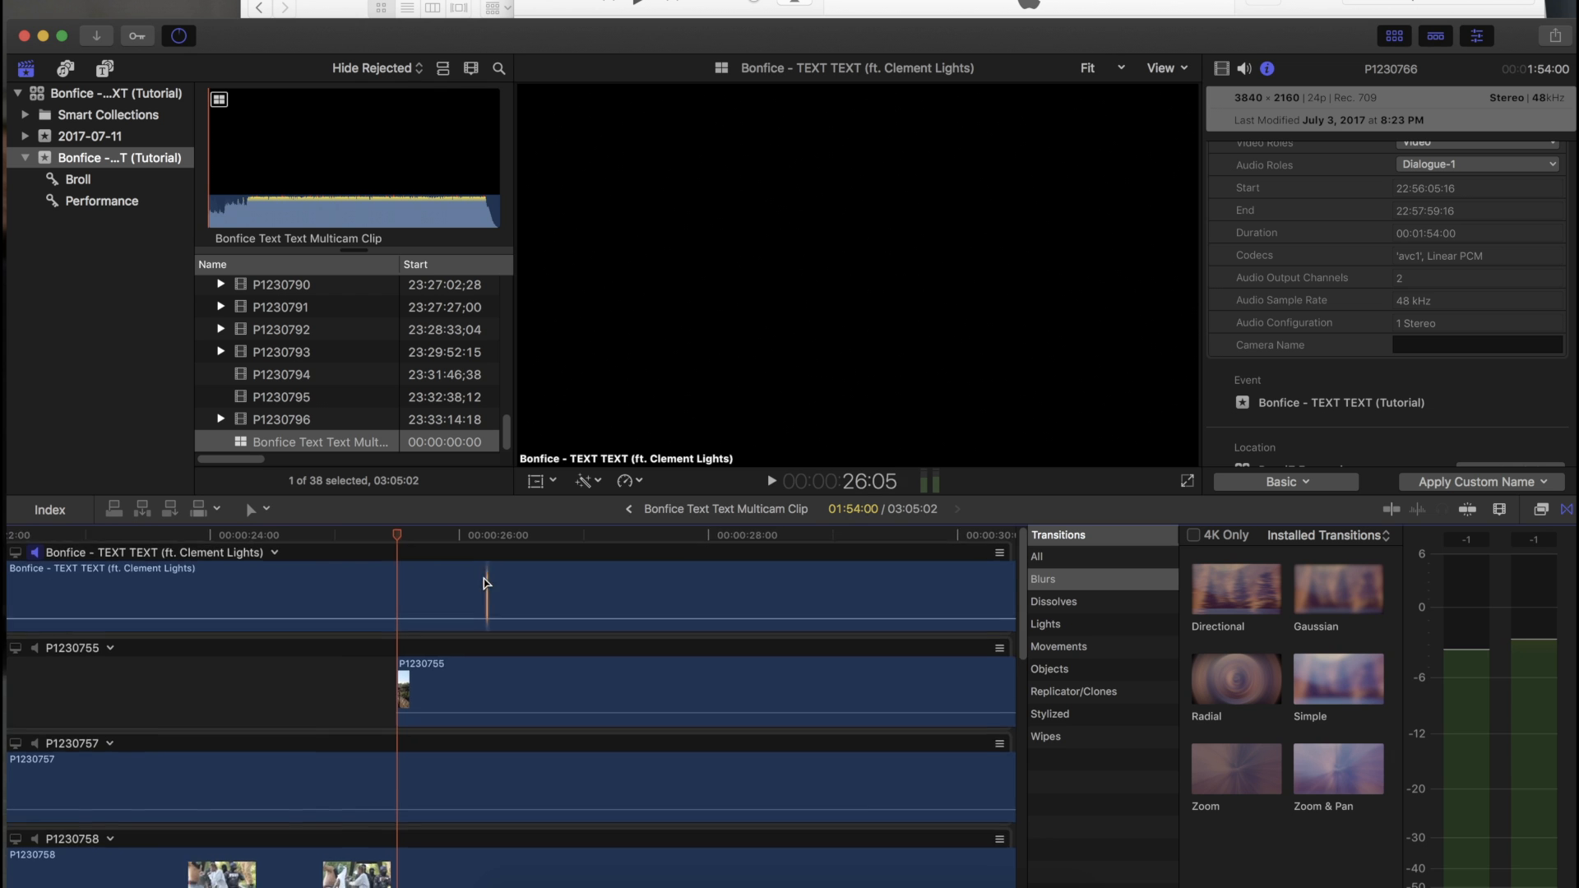
scroll(405, 564, down, 2)
scroll(406, 564, right, 1)
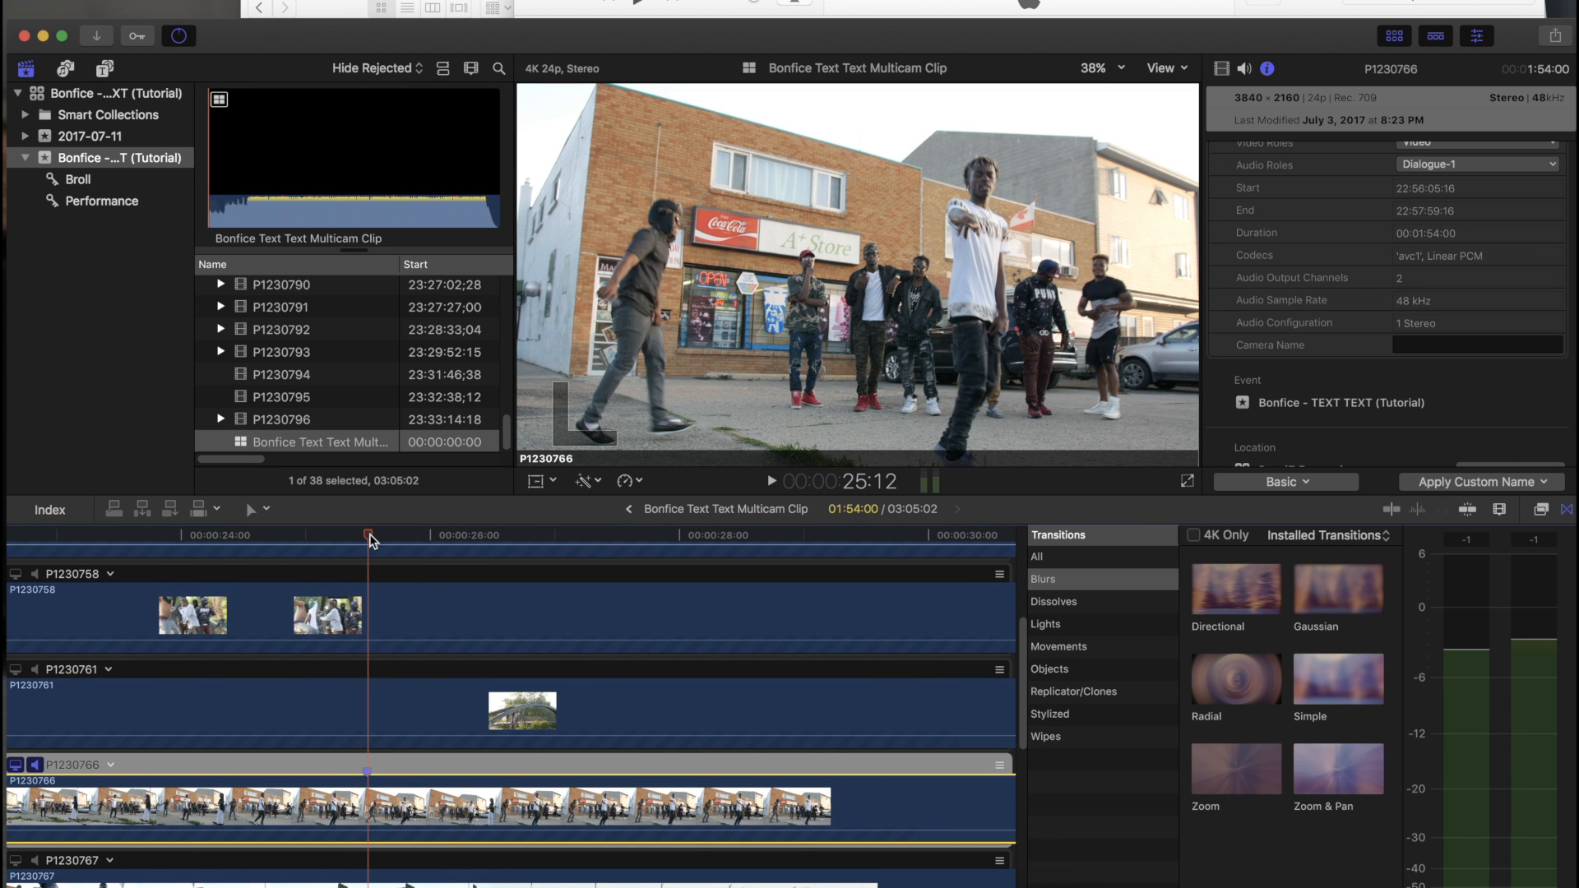
key(space)
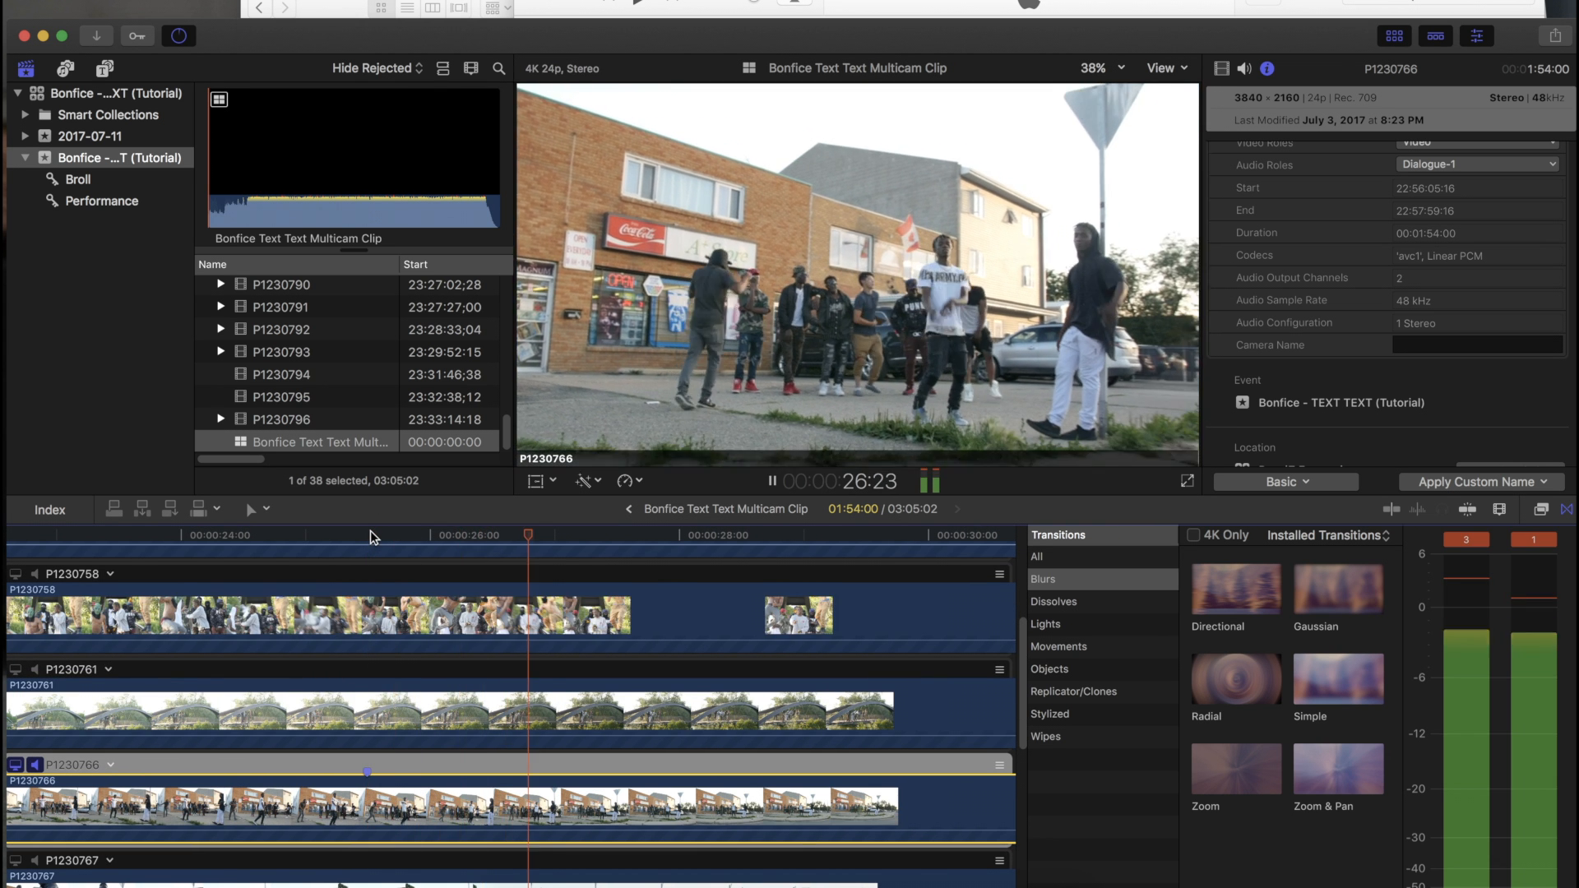
scroll(368, 531, right, 4)
scroll(369, 530, down, 1)
key(super+minus)
key(super+minus)
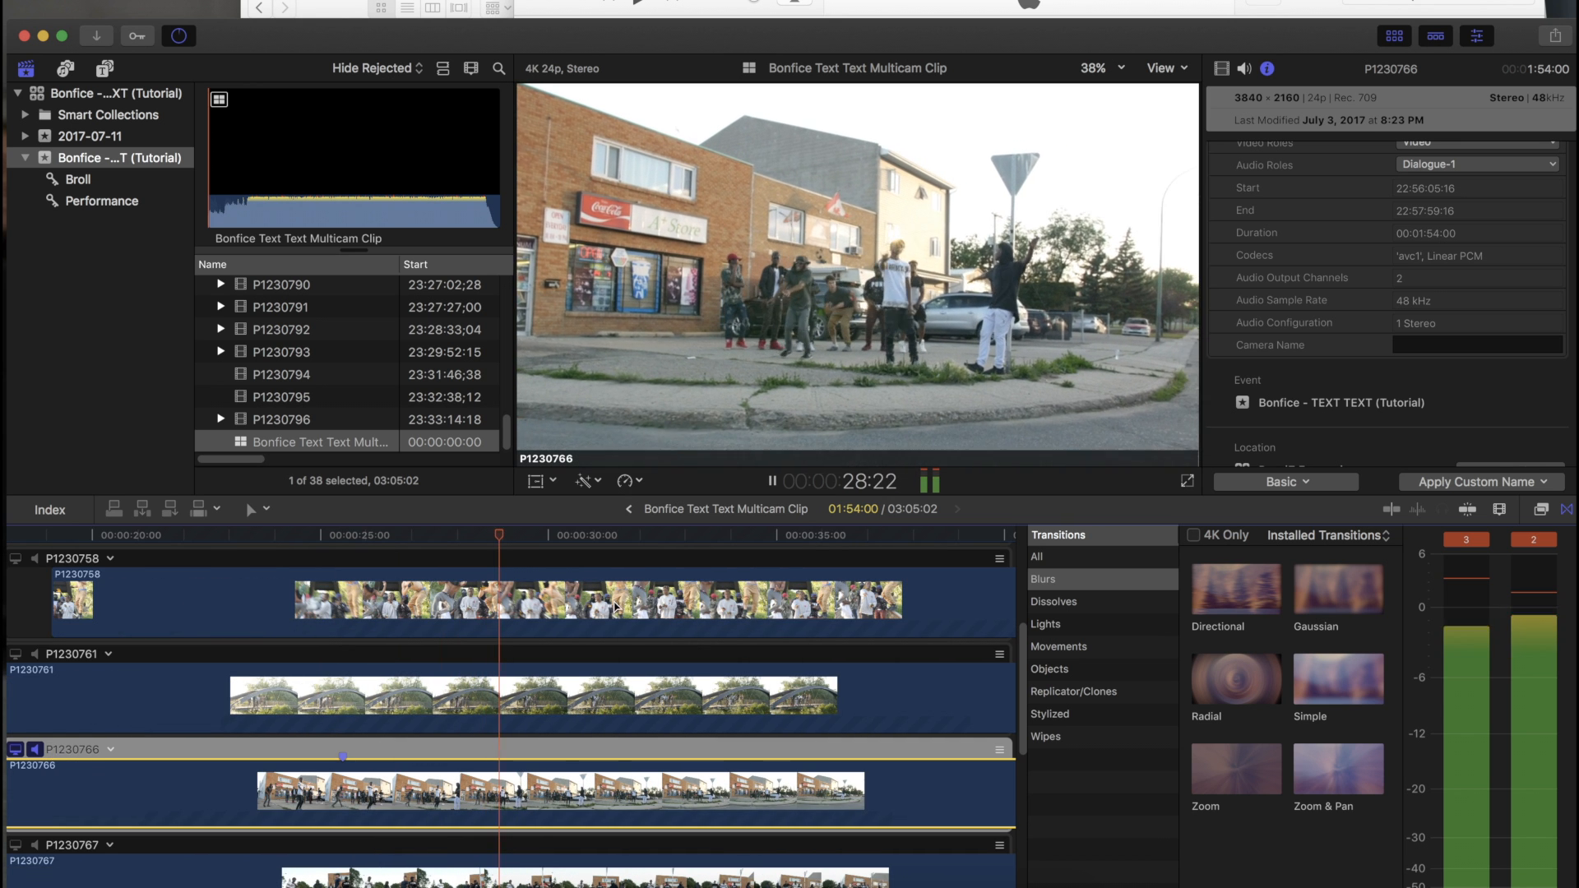
key(space)
Step: Play angle P1230766 with the song from 41:13 to check the sync further into the clip
scroll(611, 607, right, 3)
scroll(611, 607, up, 1)
key(super+minus)
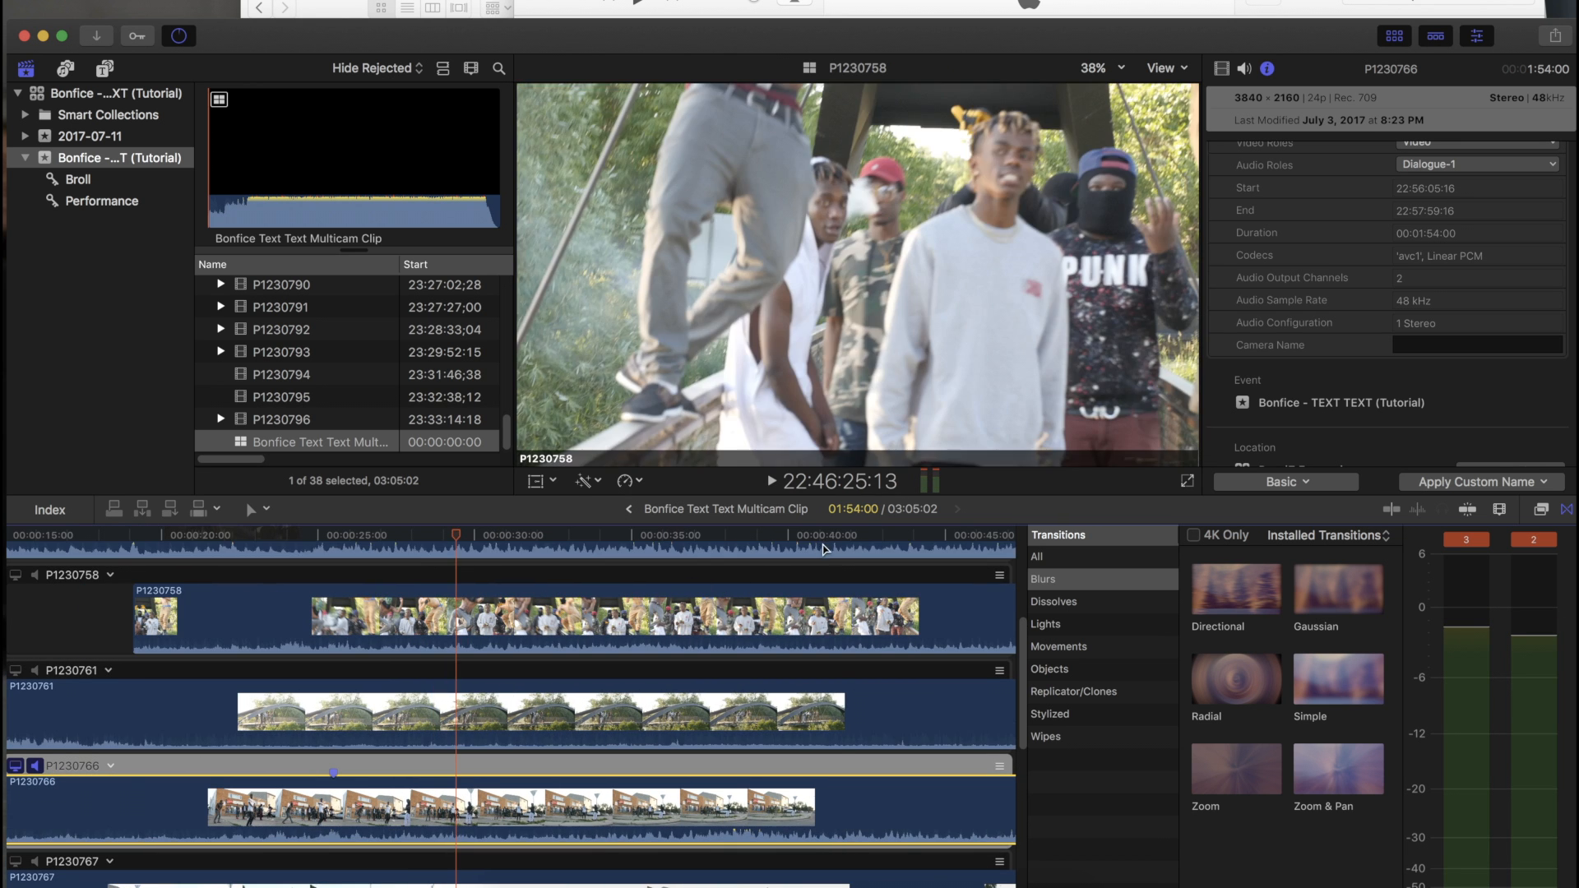
click(837, 540)
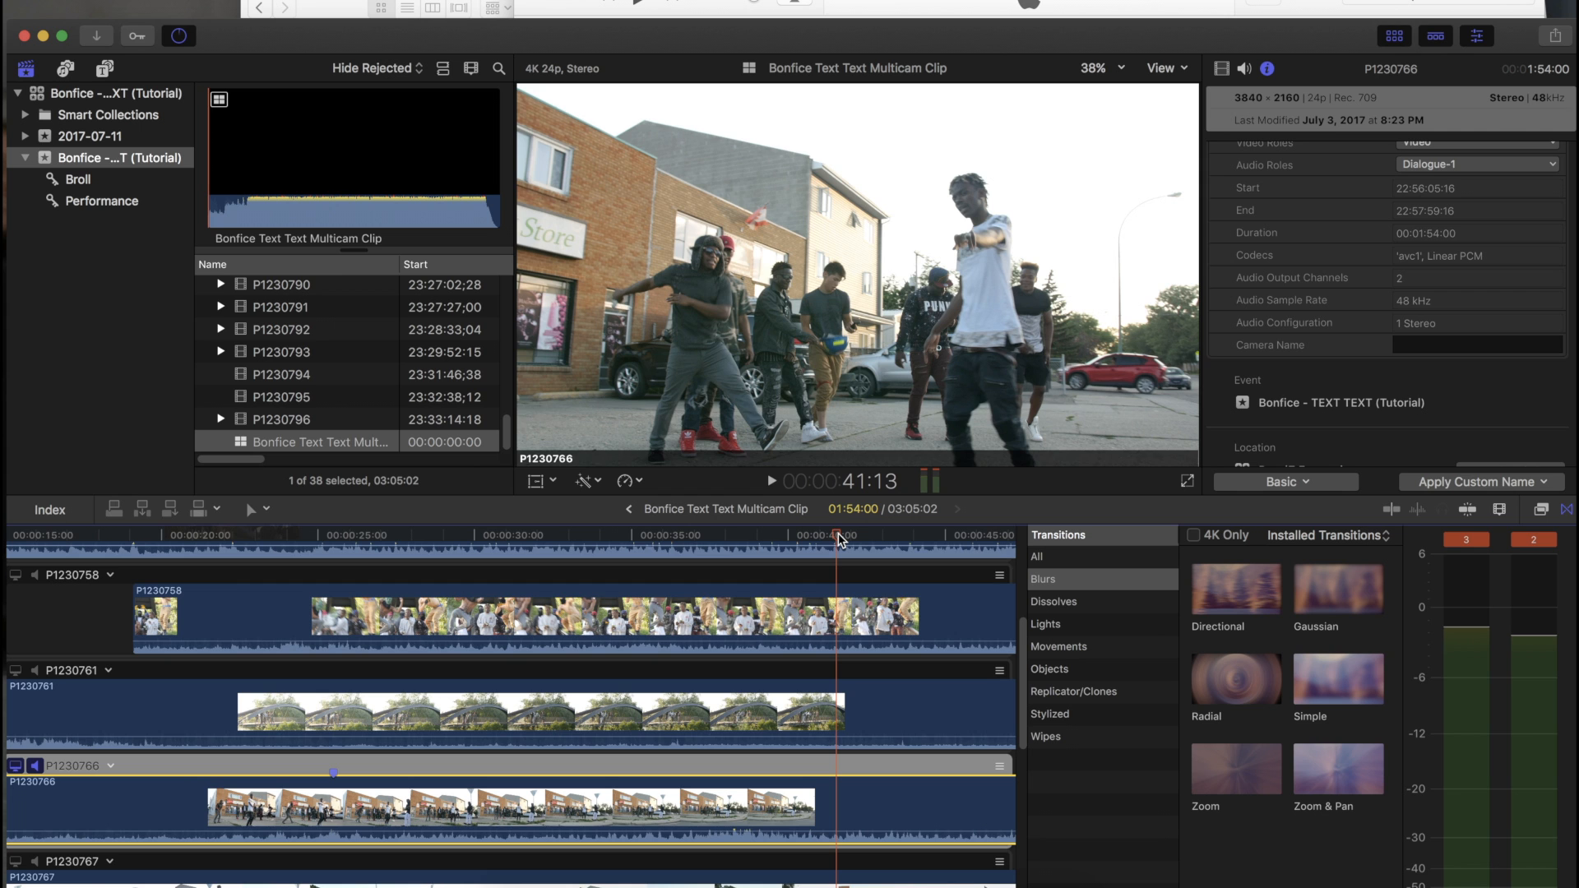
key(space)
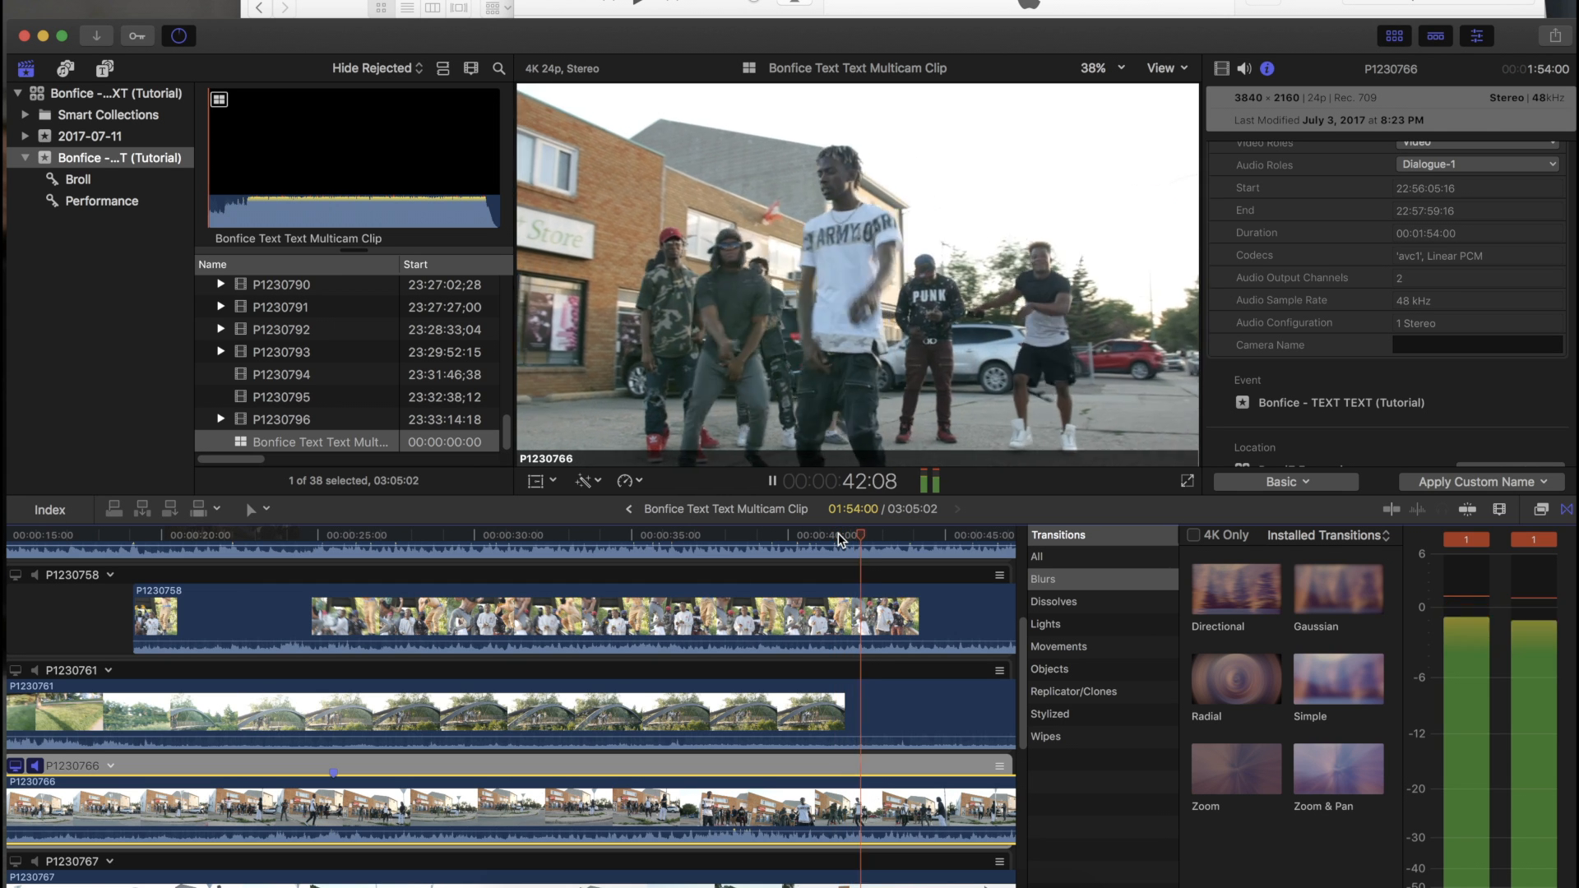
scroll(840, 536, right, 3)
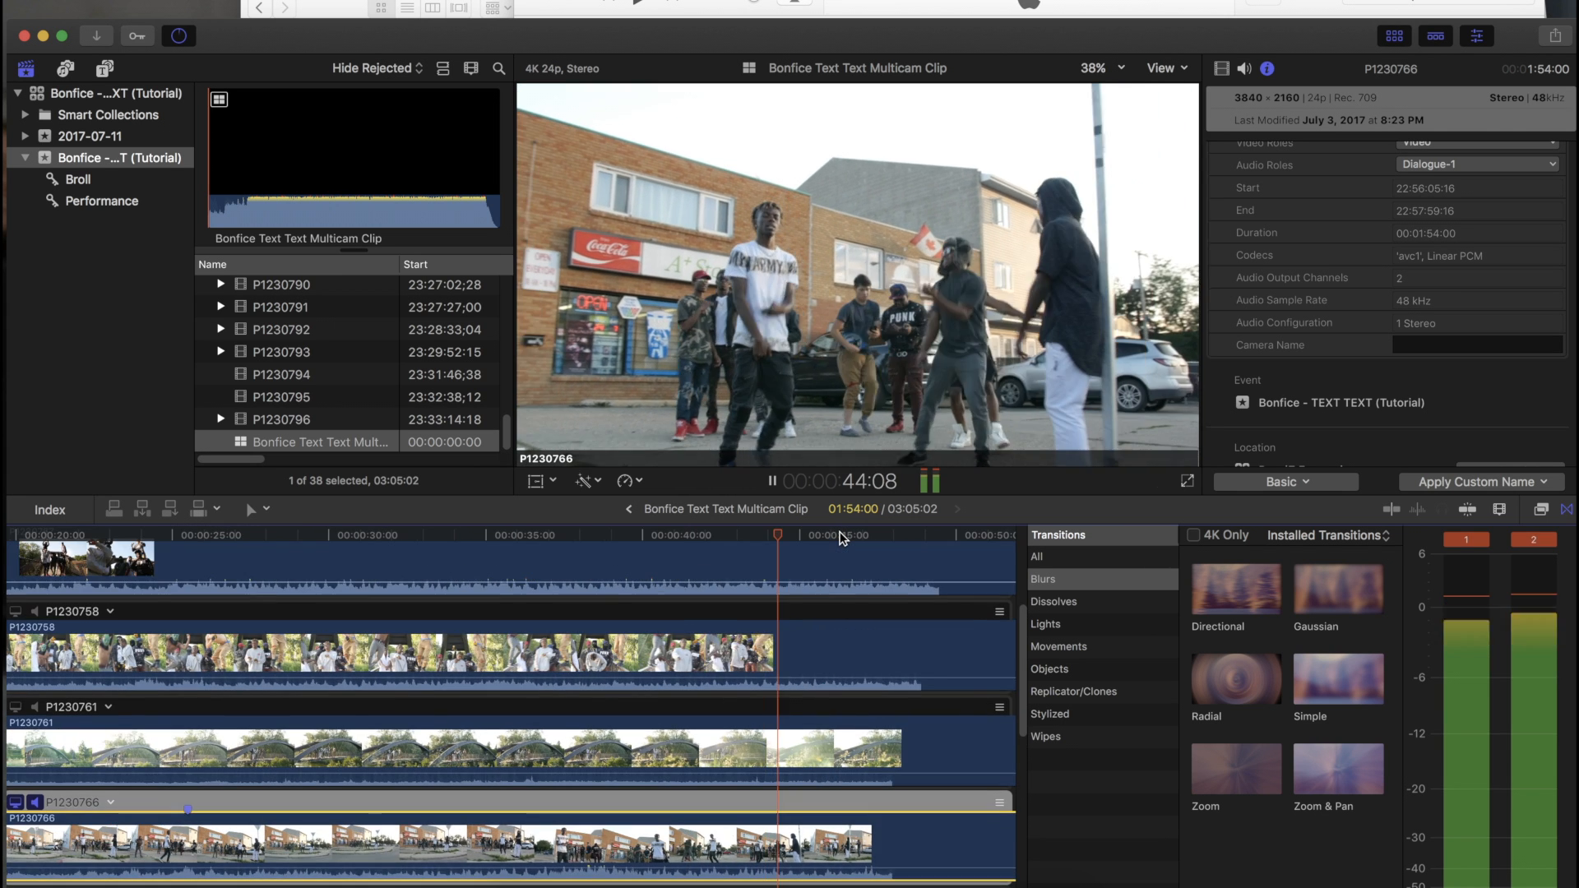
key(space)
Step: Examine the remaining angles from P1230767 through P1230793 alongside P1230766 to compare their clip positions and footage
scroll(567, 824, down, 5)
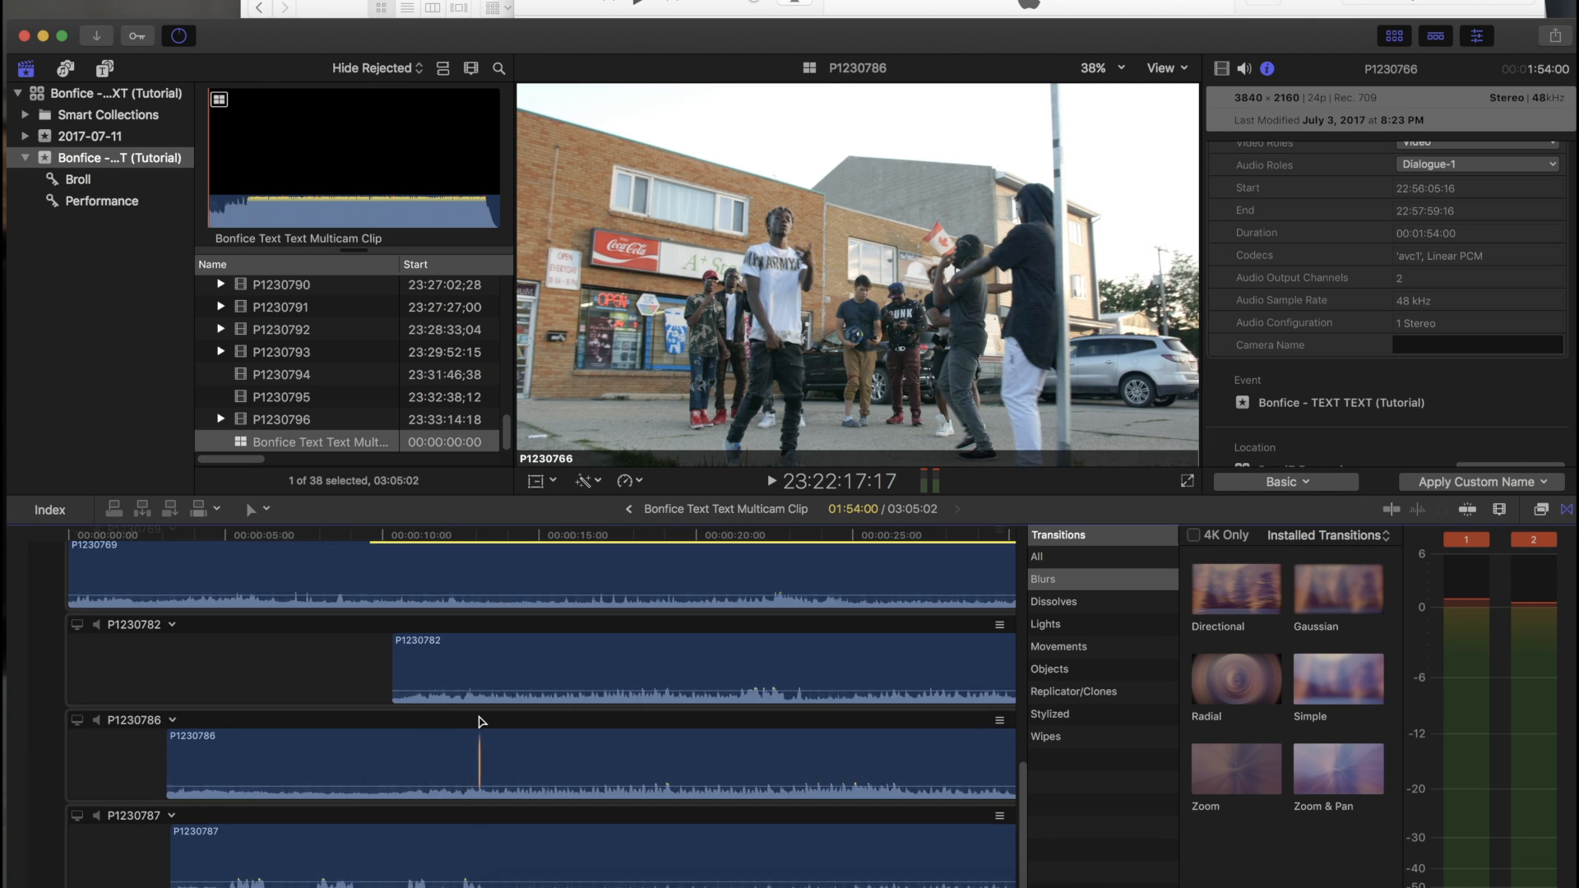
scroll(493, 723, left, 2)
scroll(484, 723, left, 5)
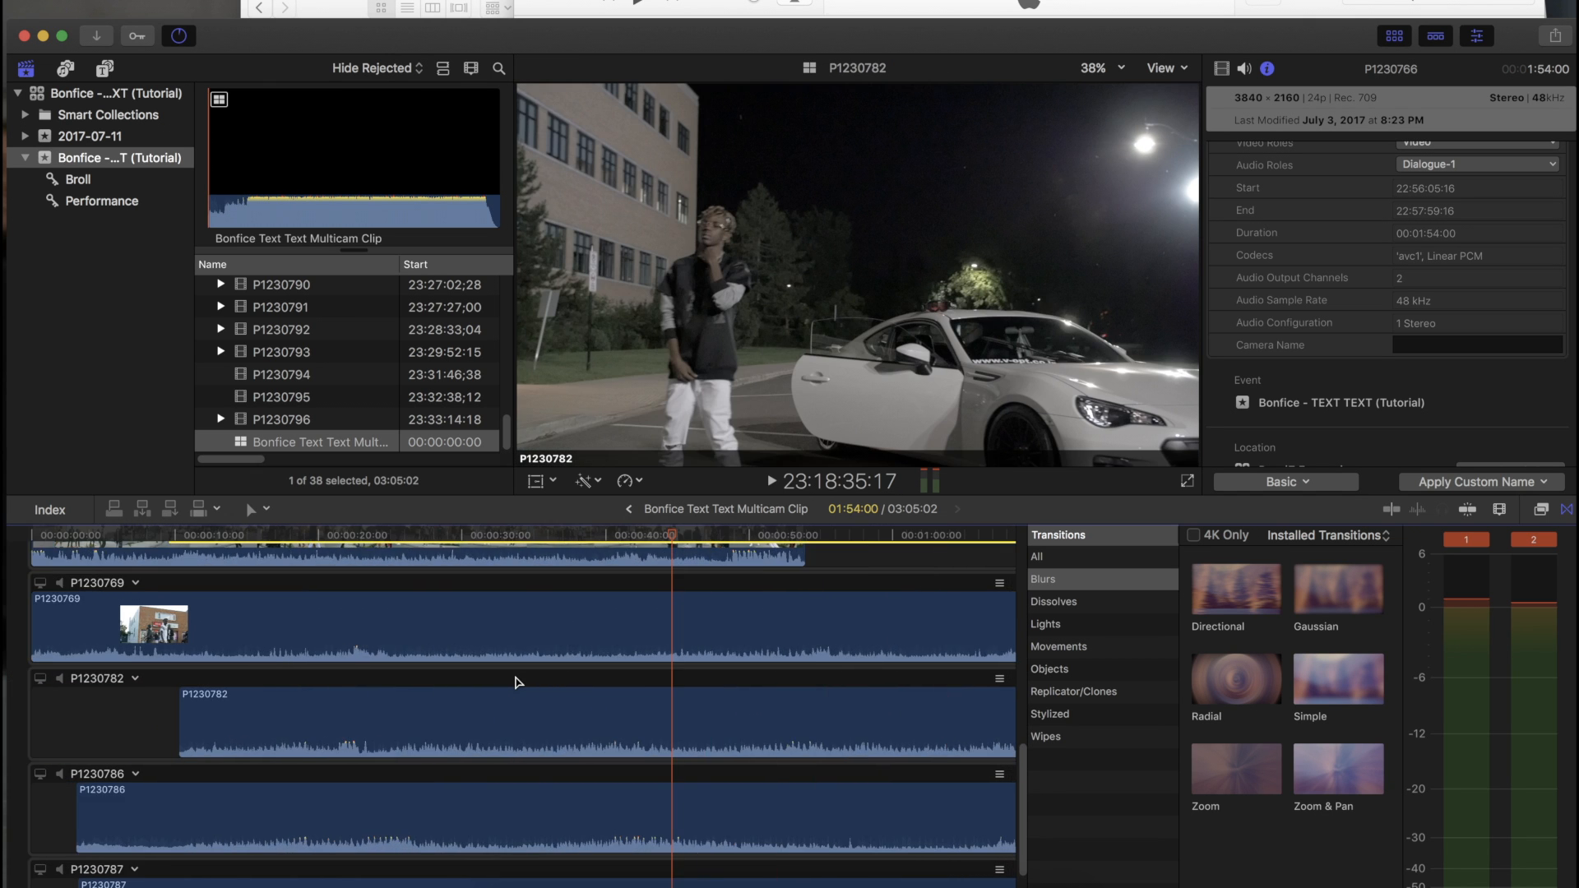
scroll(485, 690, up, 3)
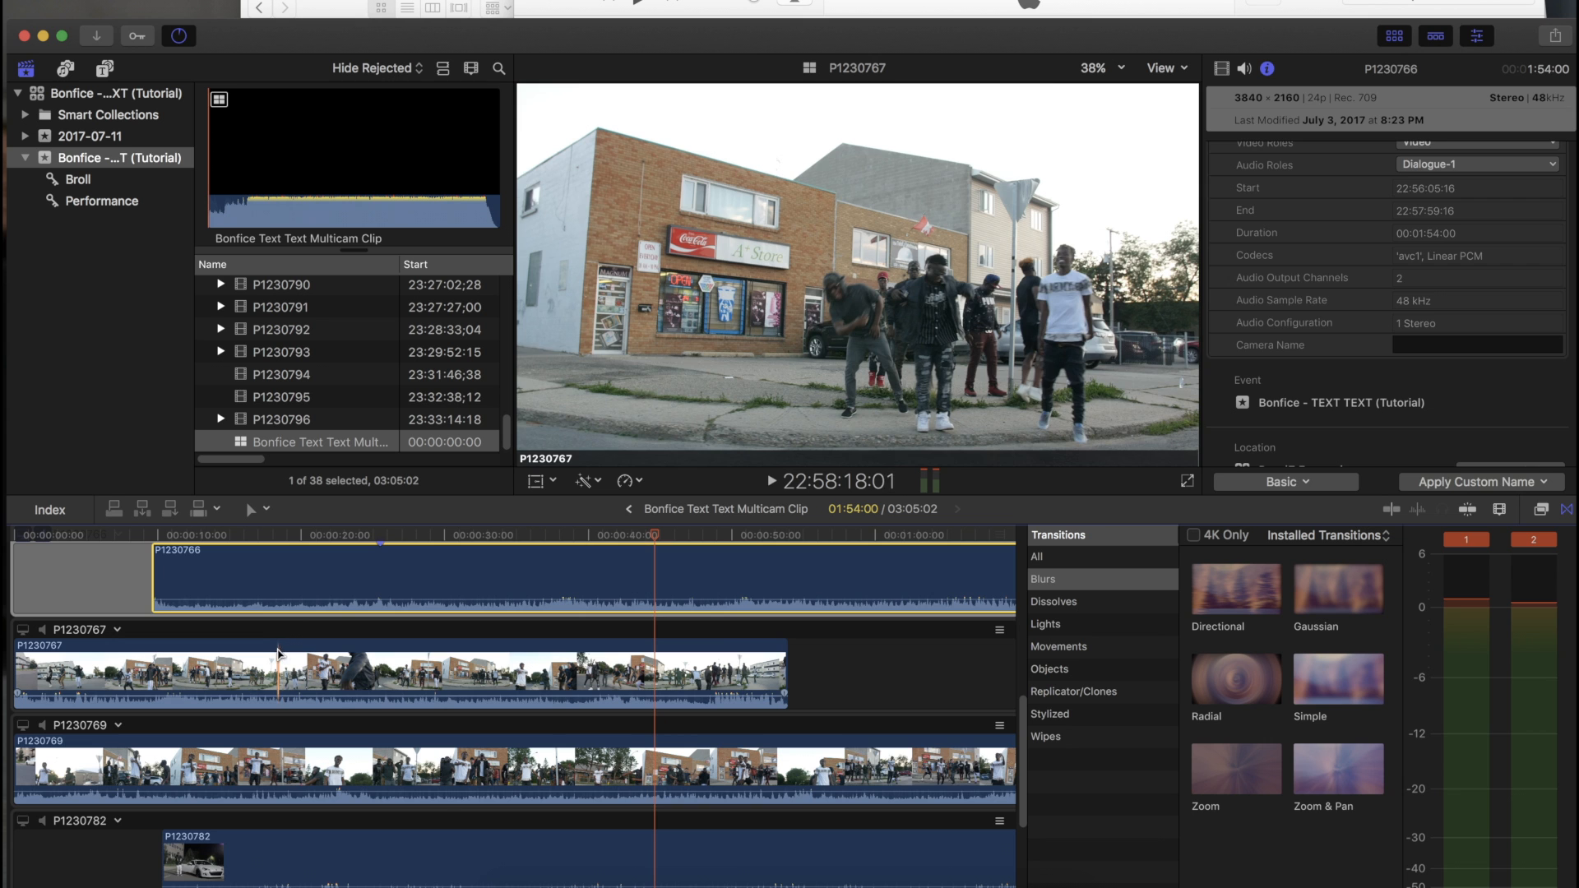
click(284, 641)
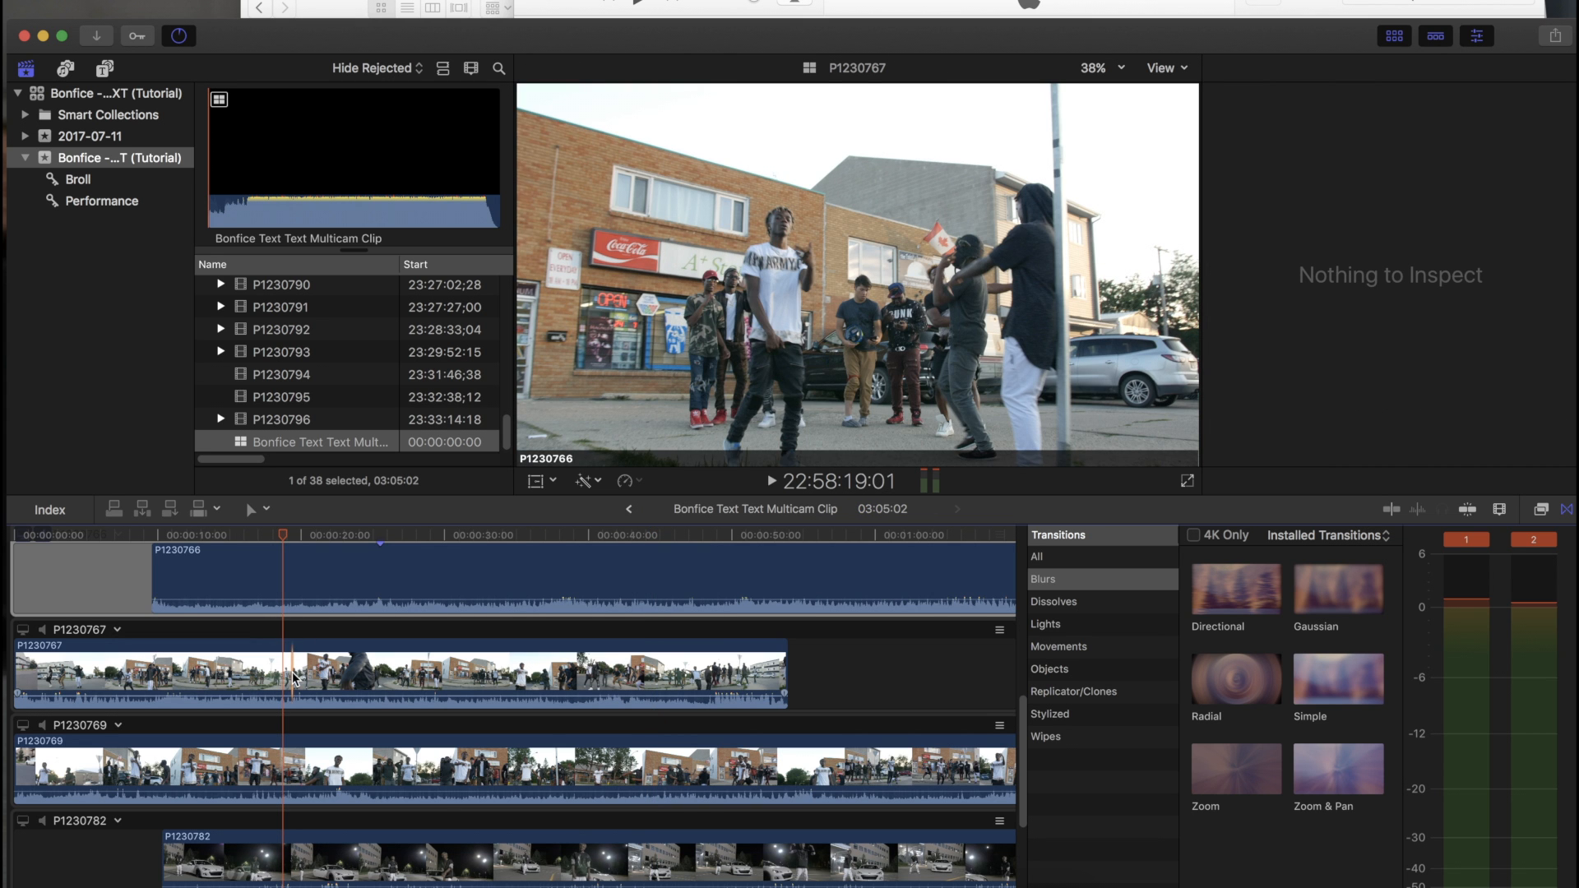
scroll(301, 697, down, 2)
scroll(301, 697, up, 3)
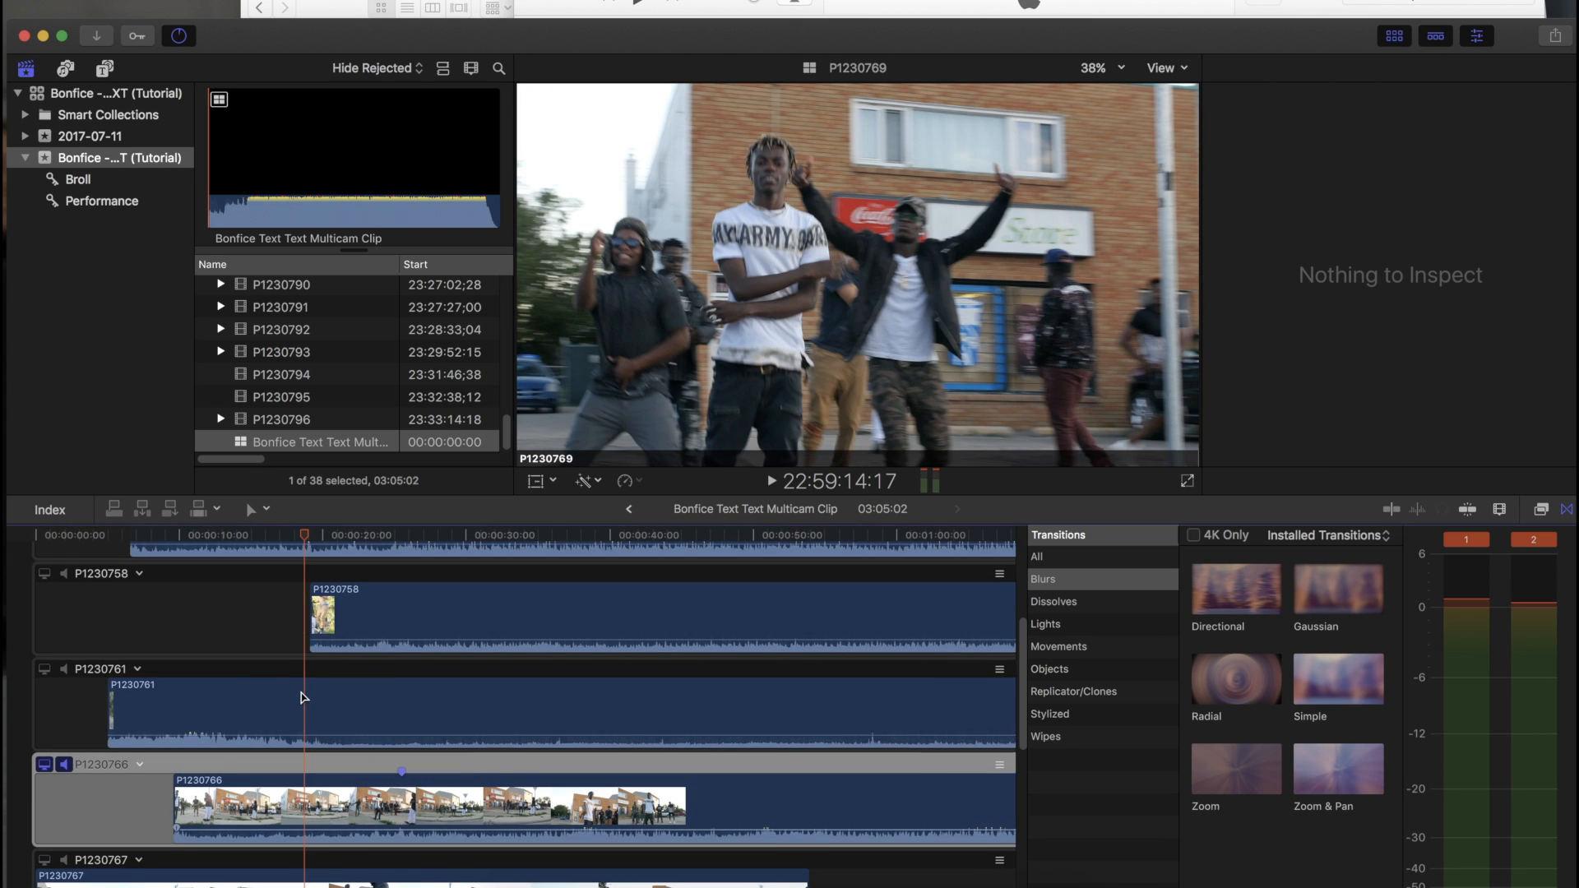
scroll(313, 708, down, 3)
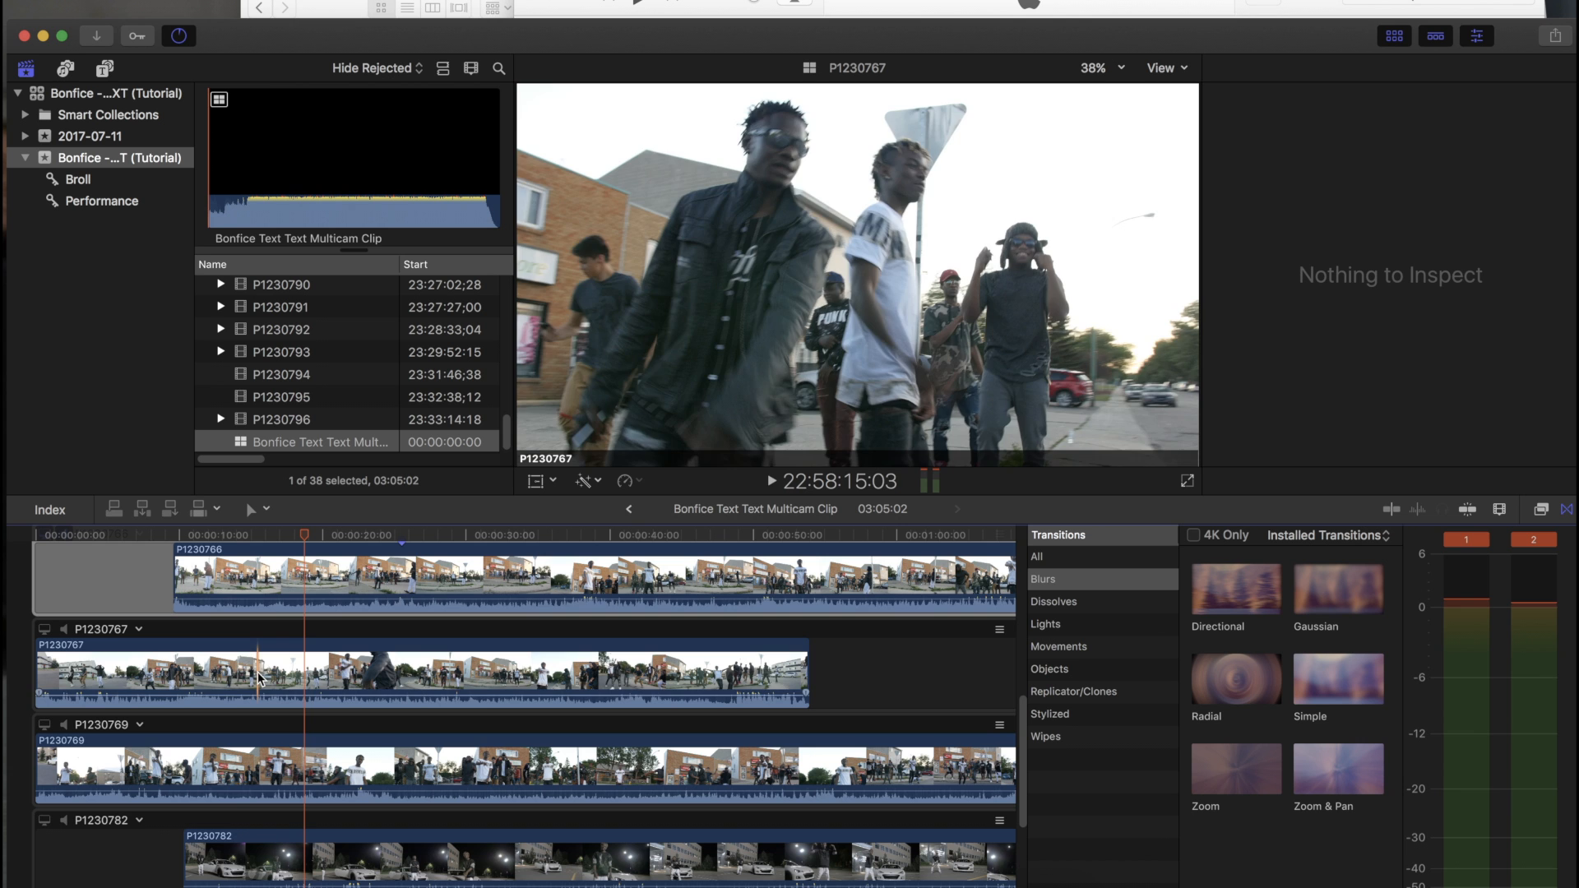
scroll(403, 589, up, 3)
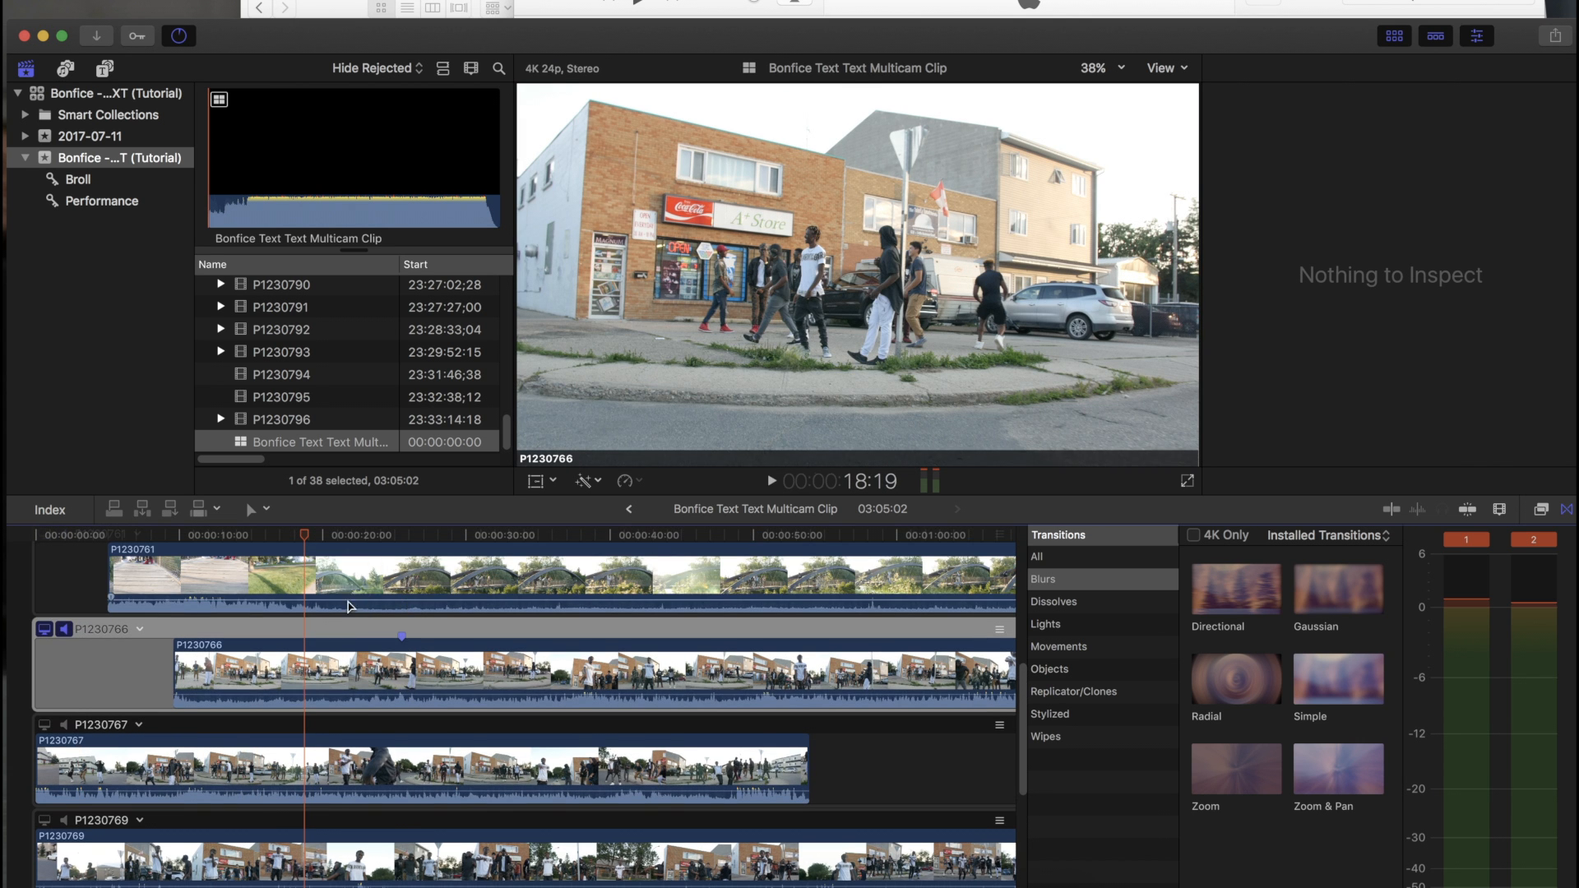
scroll(393, 693, down, 3)
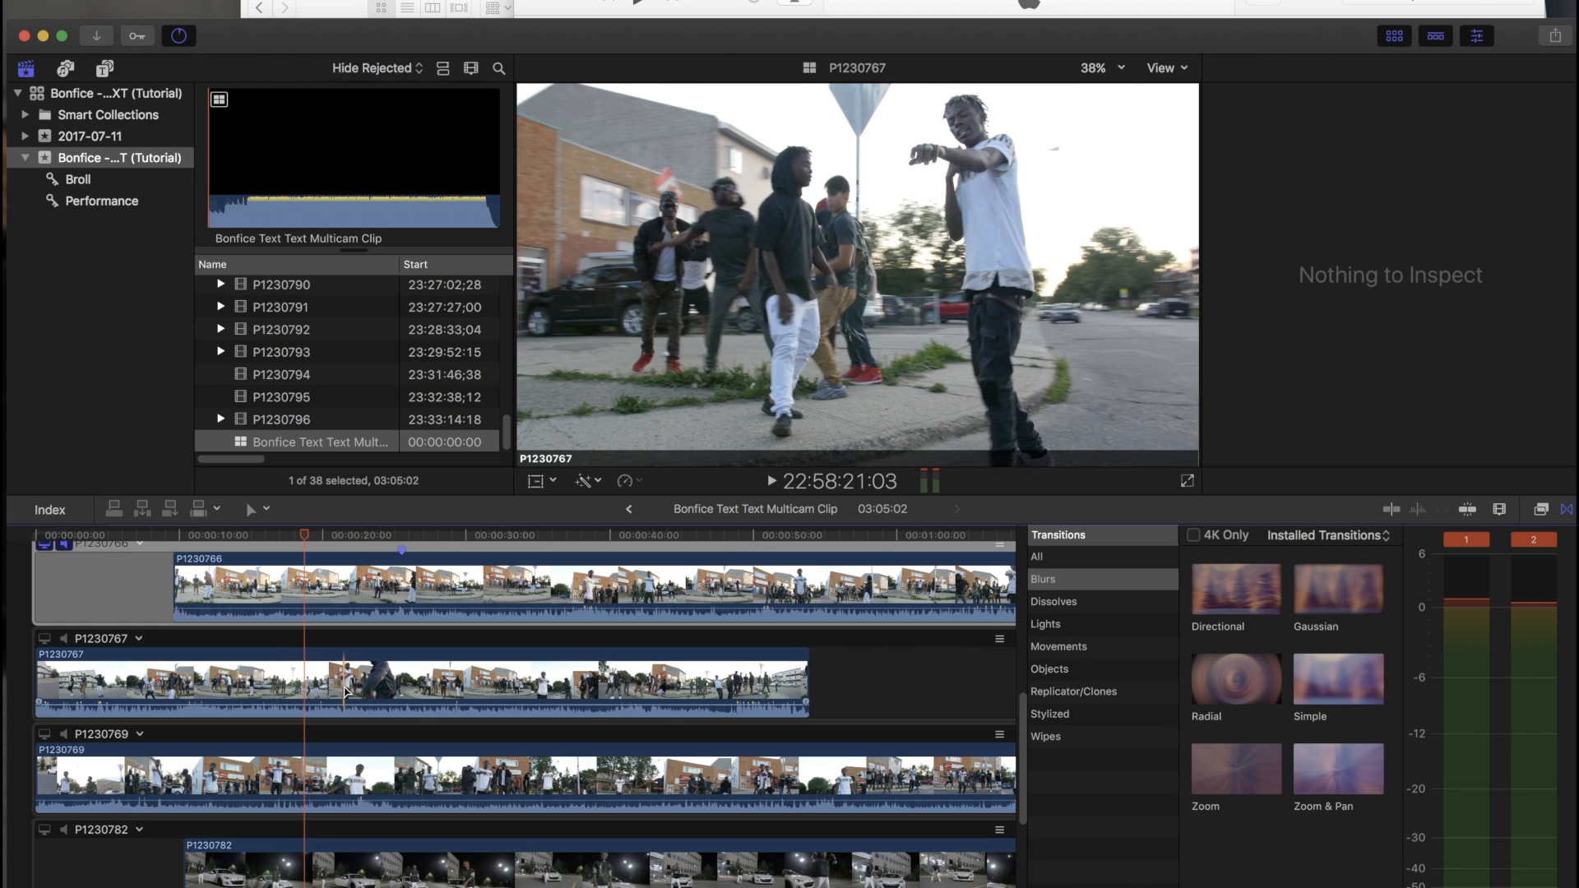
scroll(345, 687, down, 5)
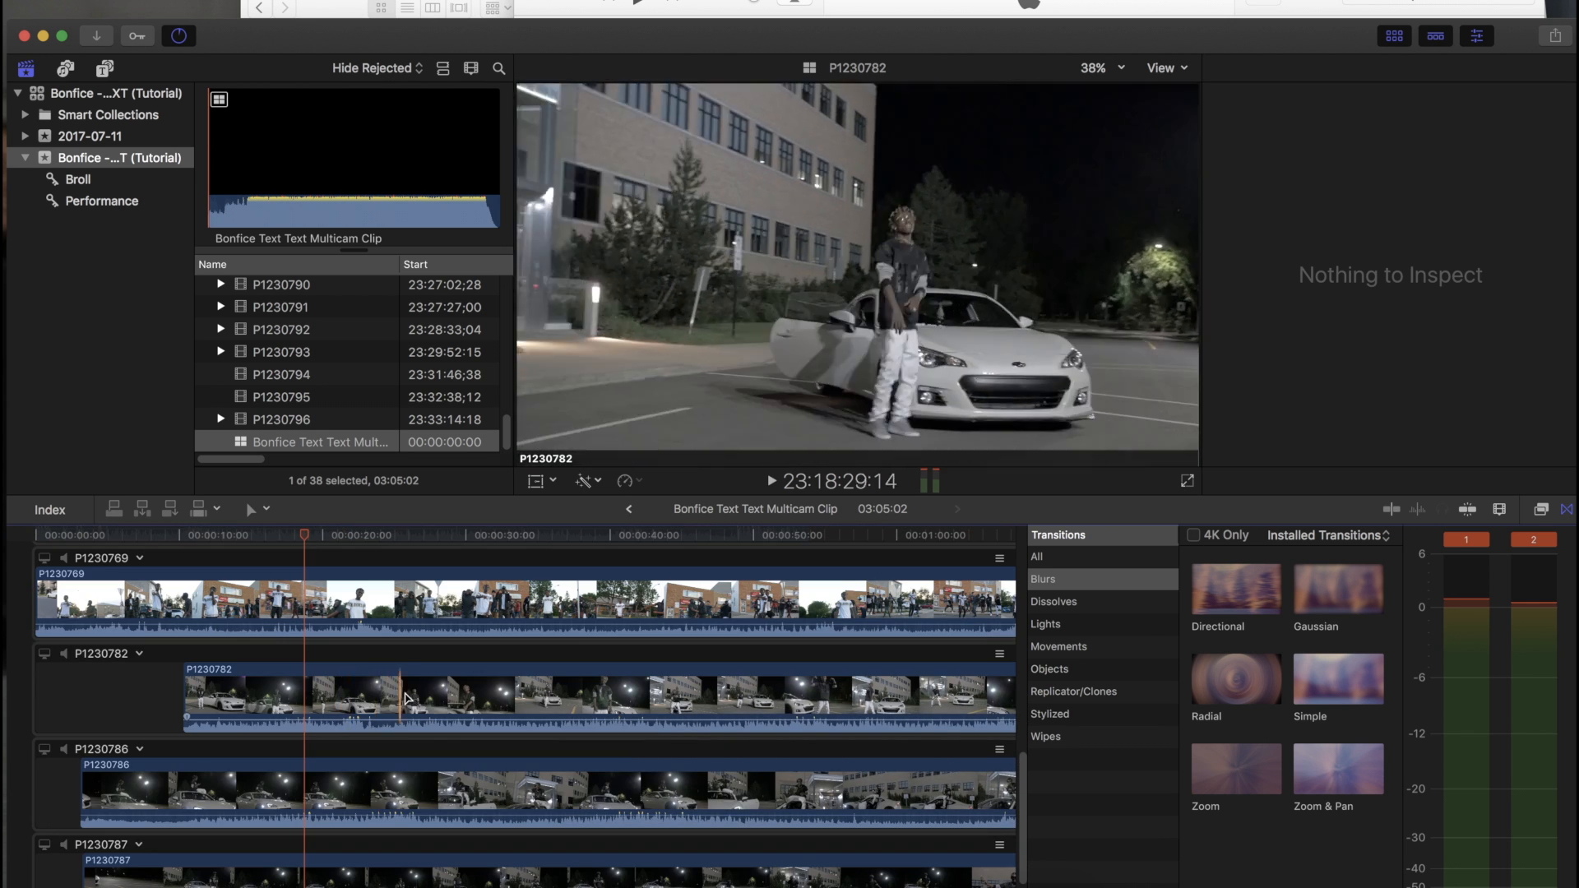
scroll(401, 697, down, 3)
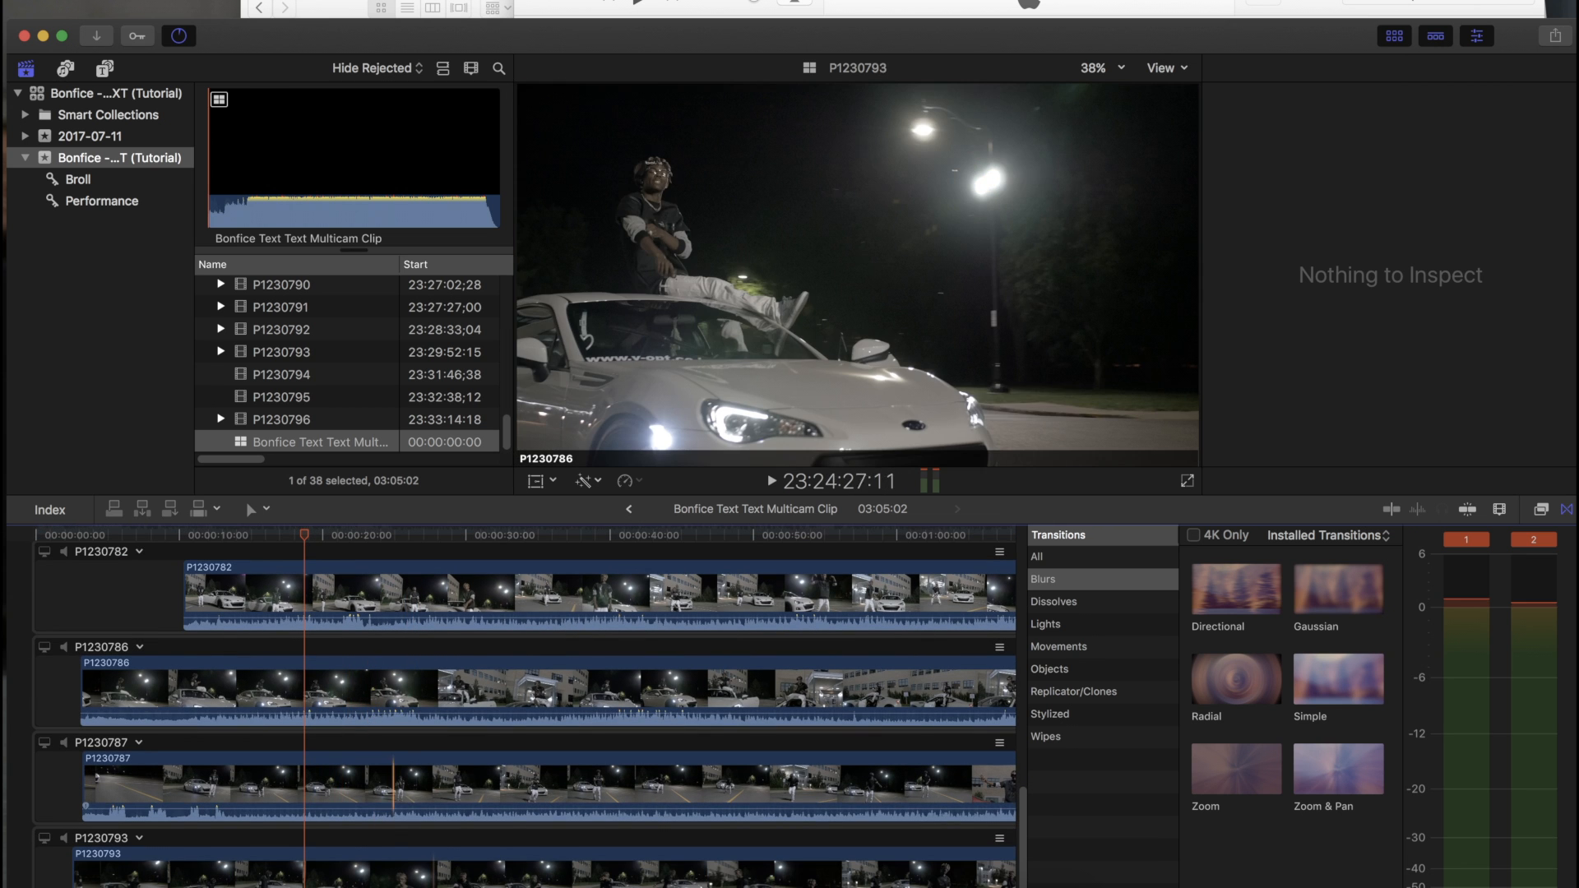
scroll(382, 655, up, 9)
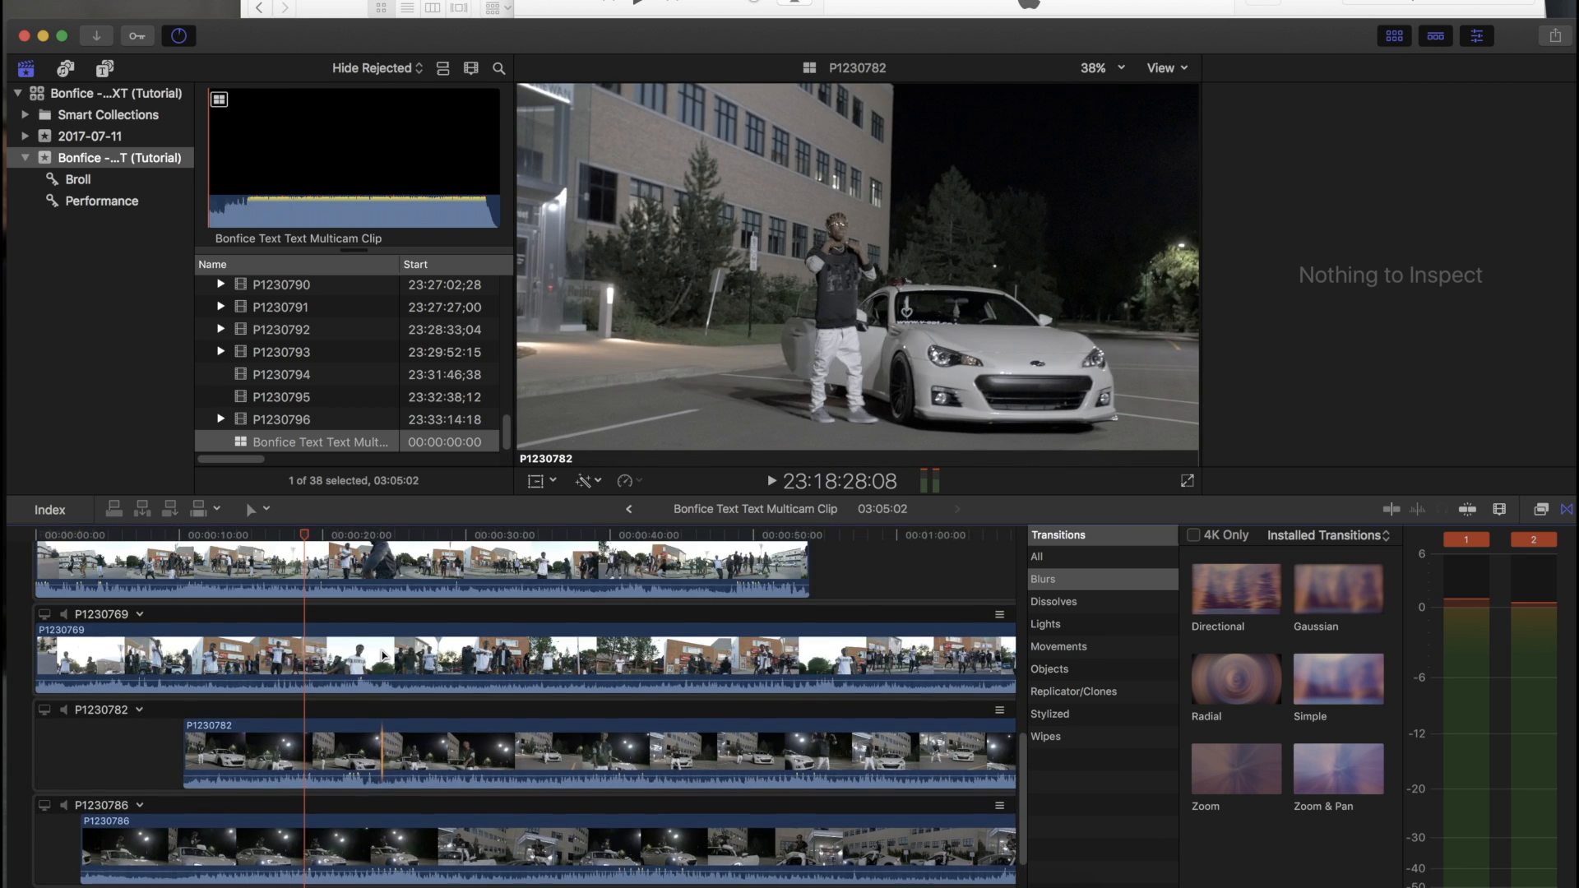
Step: Look over the multicam angles once more and scrub along the song to 50:03
scroll(380, 704, down, 4)
scroll(374, 707, down, 5)
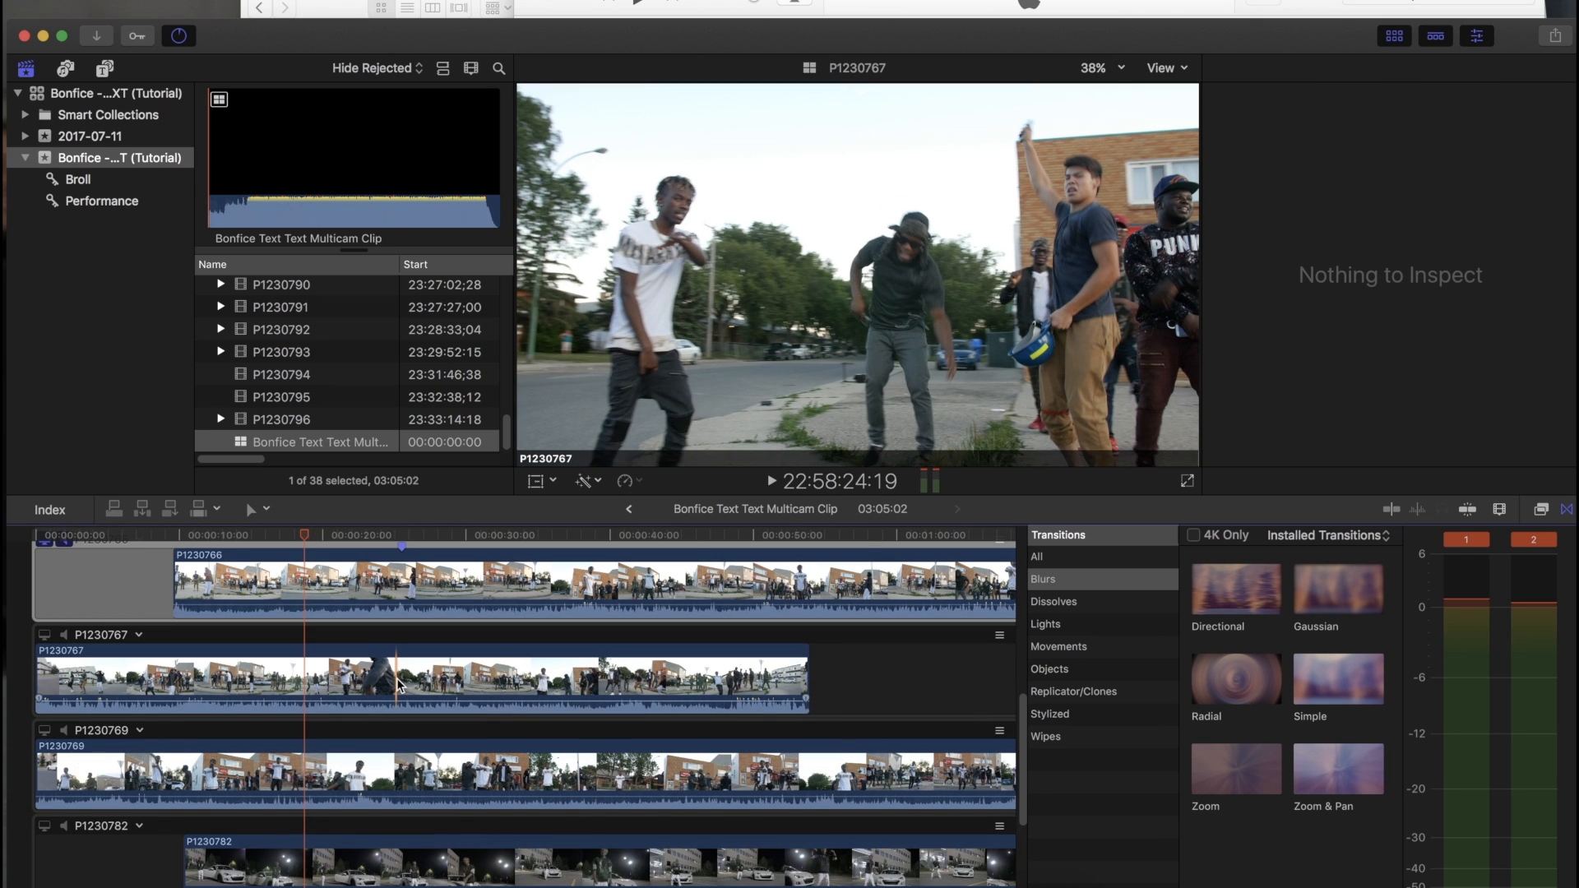
scroll(397, 684, up, 10)
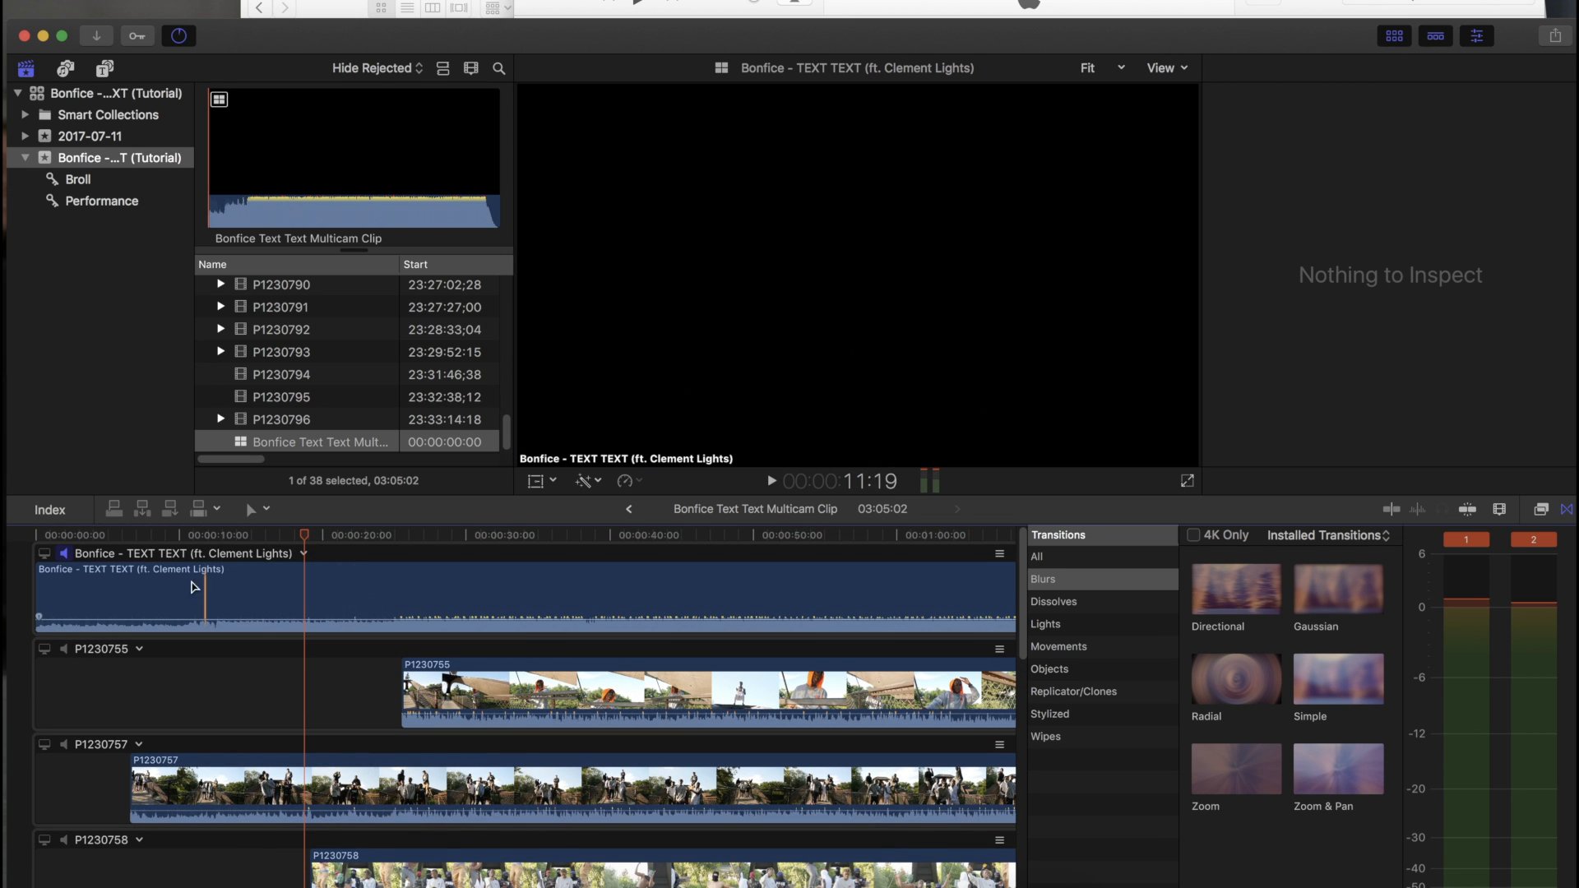
drag(305, 535, 497, 535)
click(568, 535)
click(611, 538)
drag(612, 537, 753, 531)
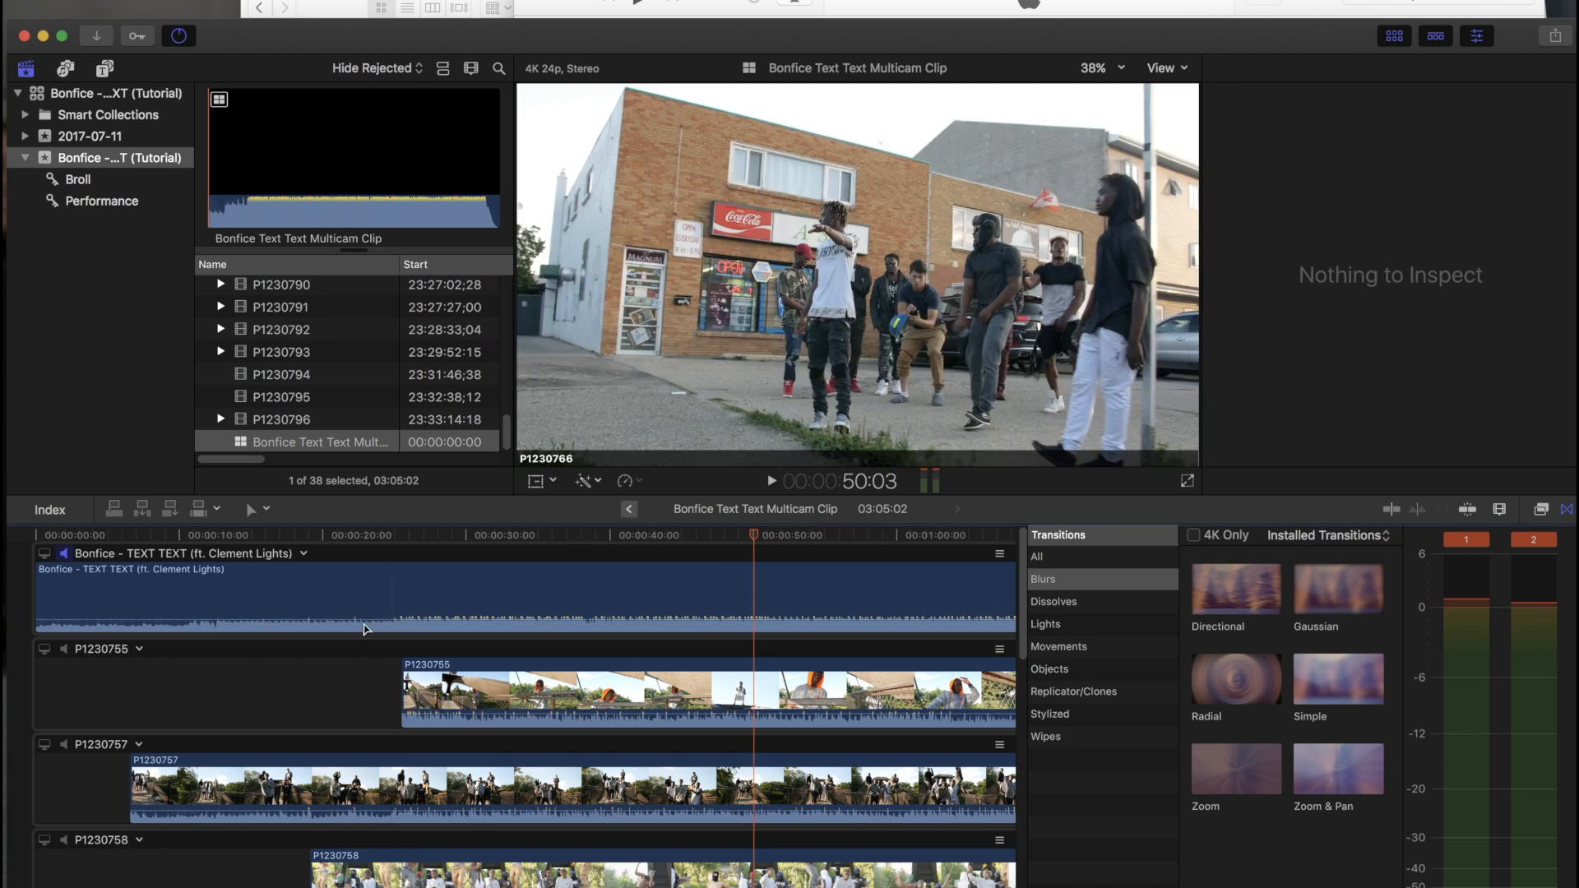
Step: Try to close the Bonfice - TEXT TEXT (Tutorial) library and dismiss the Background Tasks window
right_click(127, 98)
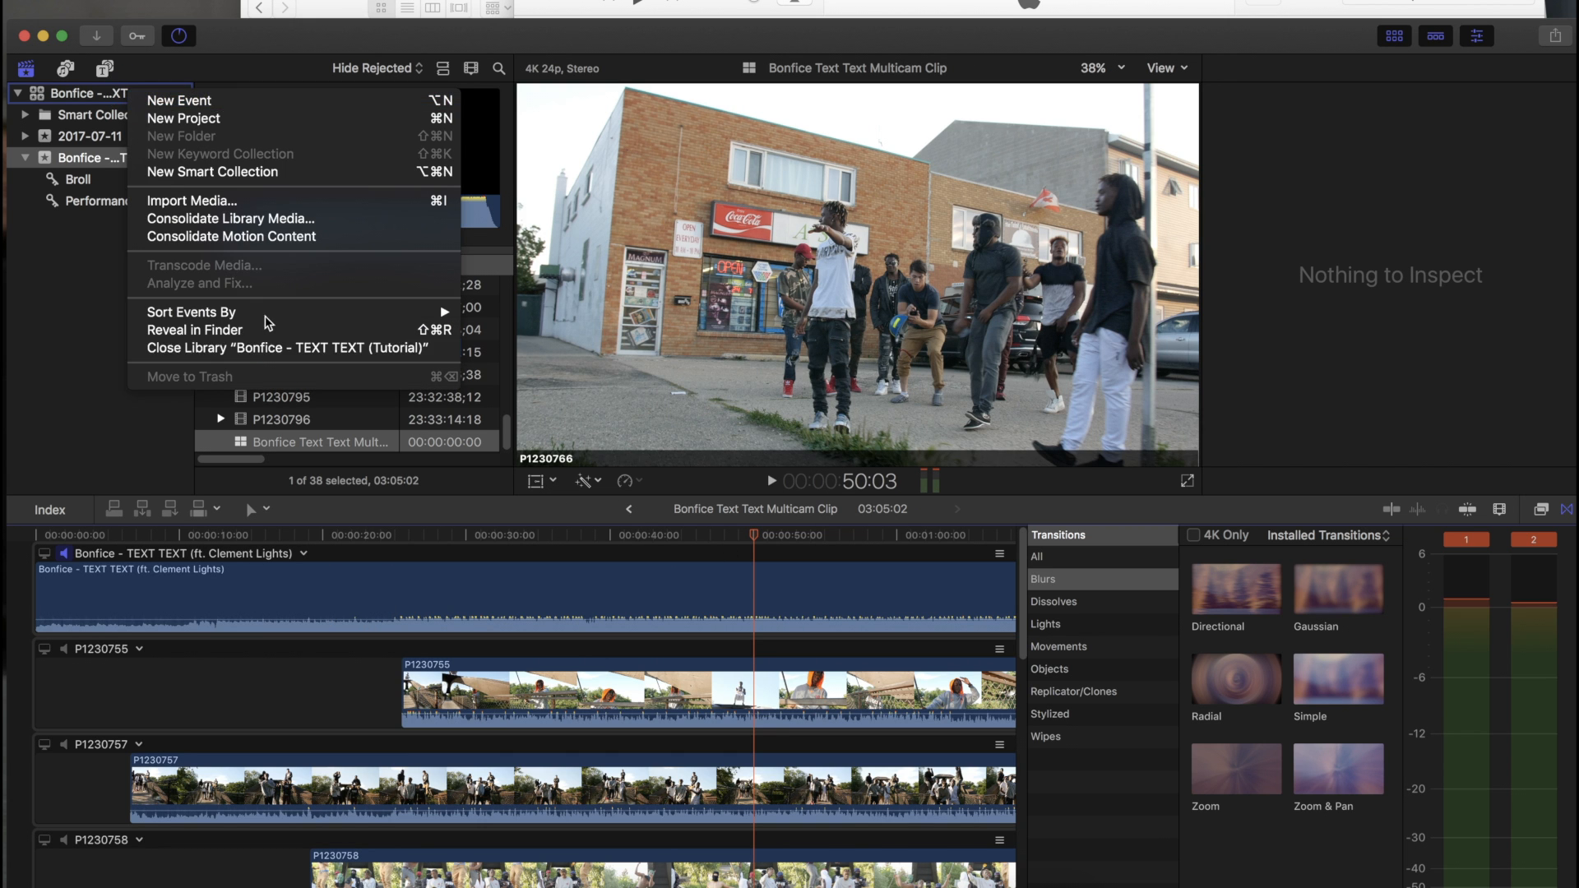
click(257, 350)
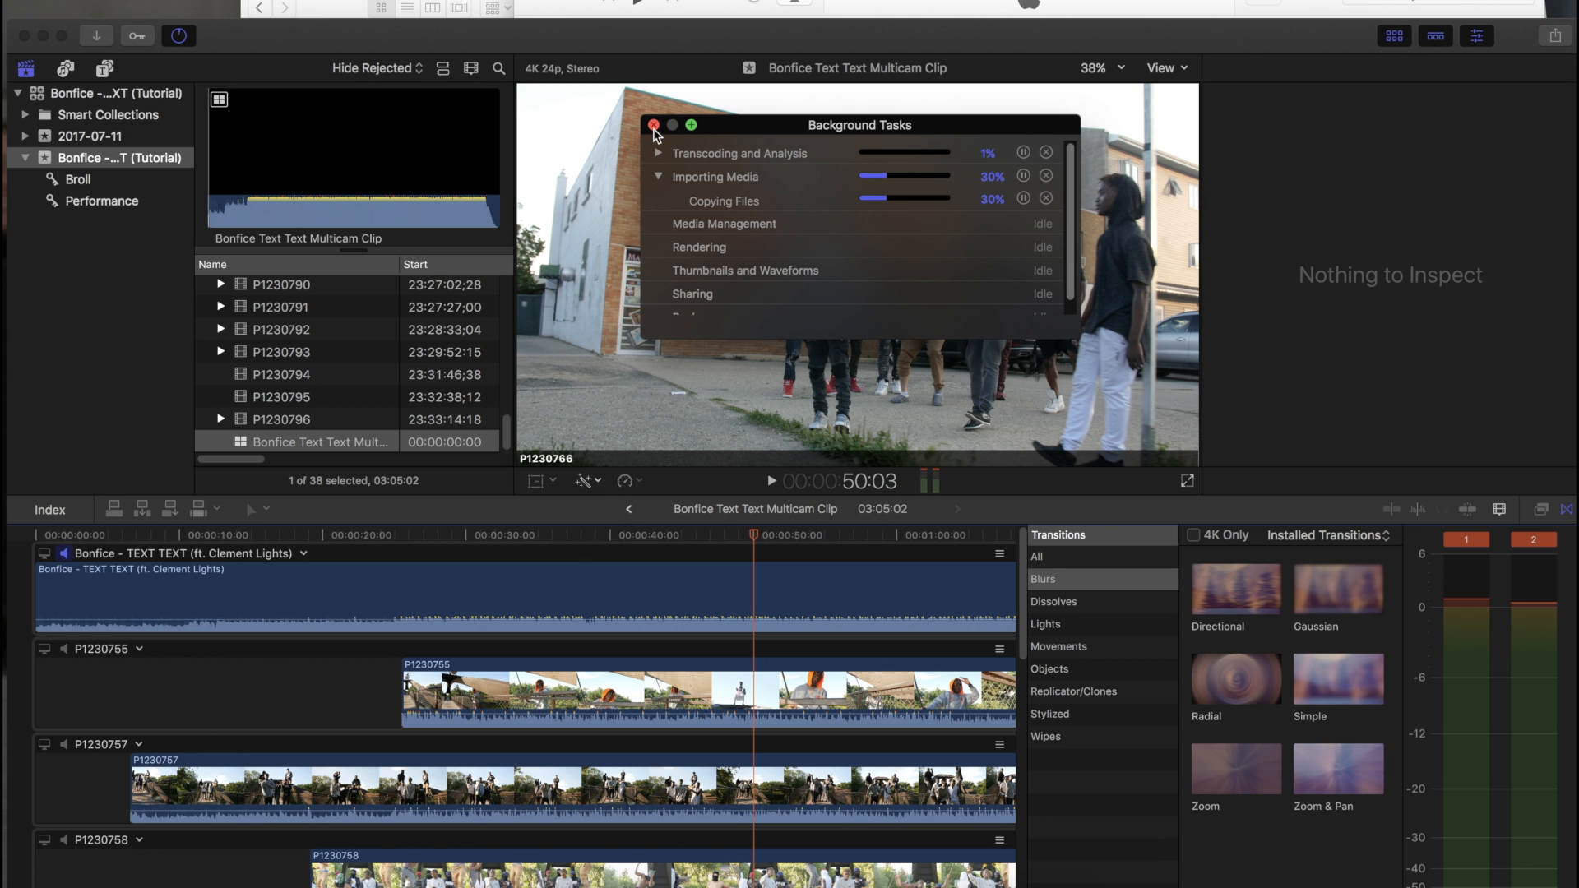
key(super+9)
click(684, 534)
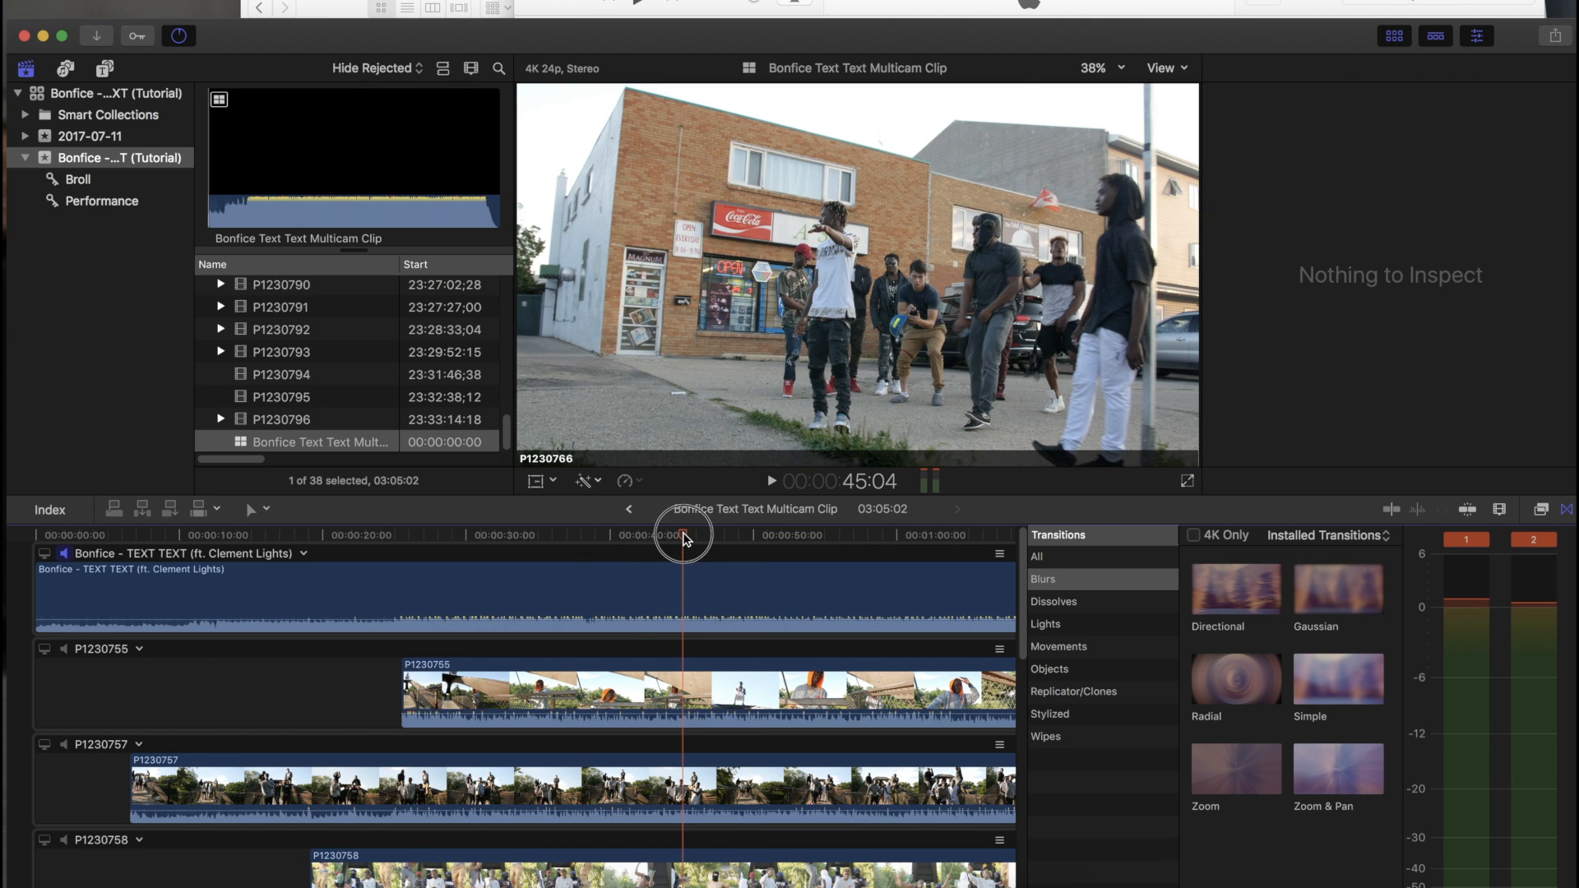
click(663, 533)
drag(663, 530, 712, 570)
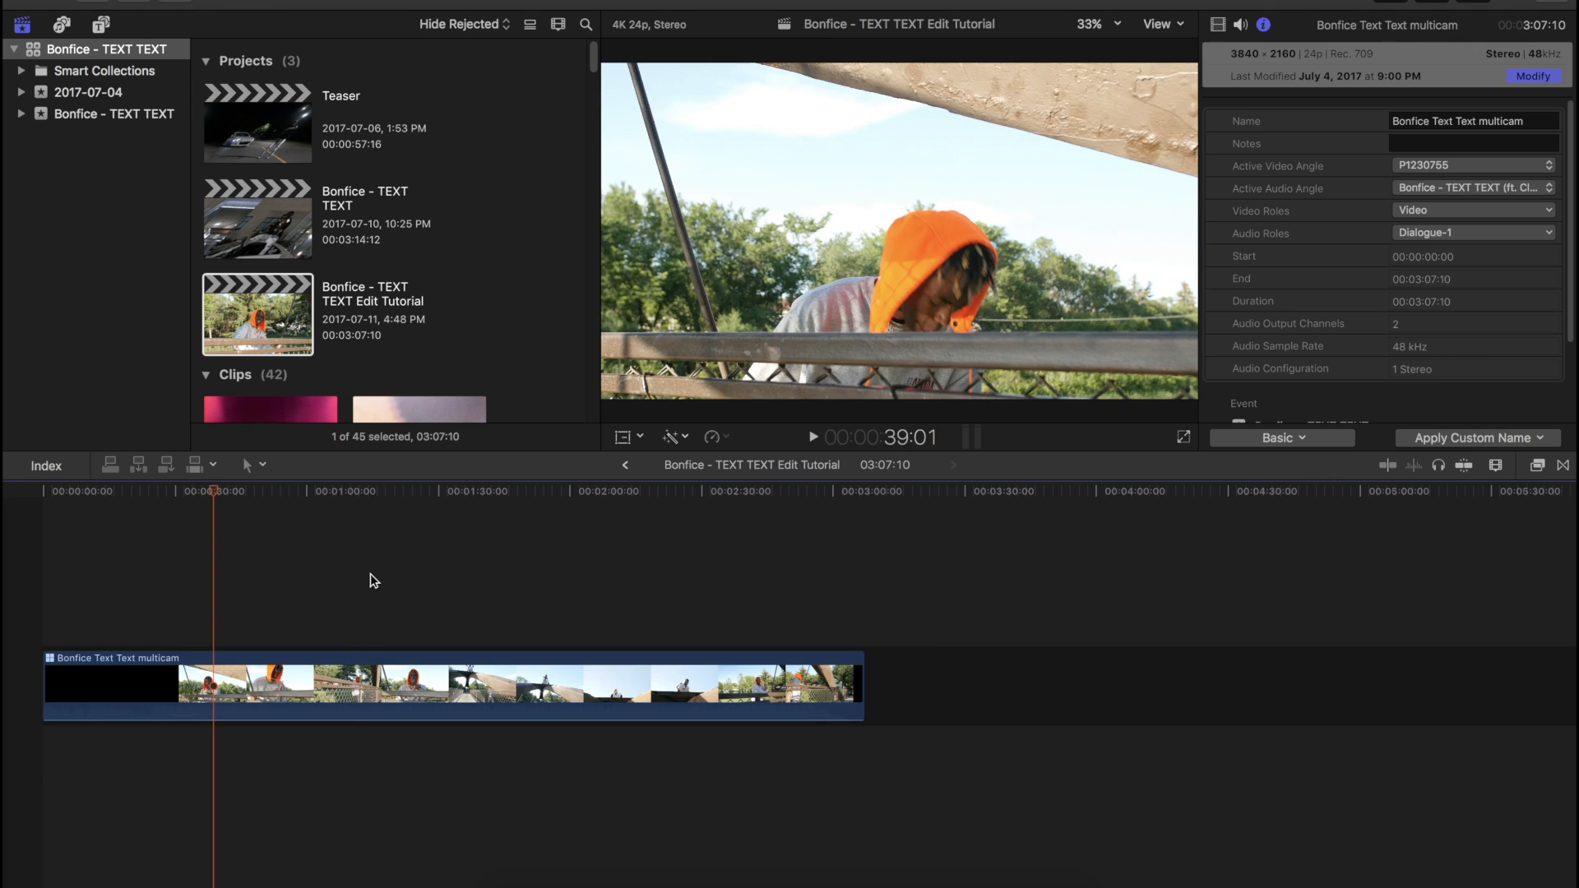
Step: Scrub the multicam clip in the Bonfice - TEXT TEXT Edit Tutorial project from its start to 35:20 to review the opening footage
drag(370, 574, 196, 539)
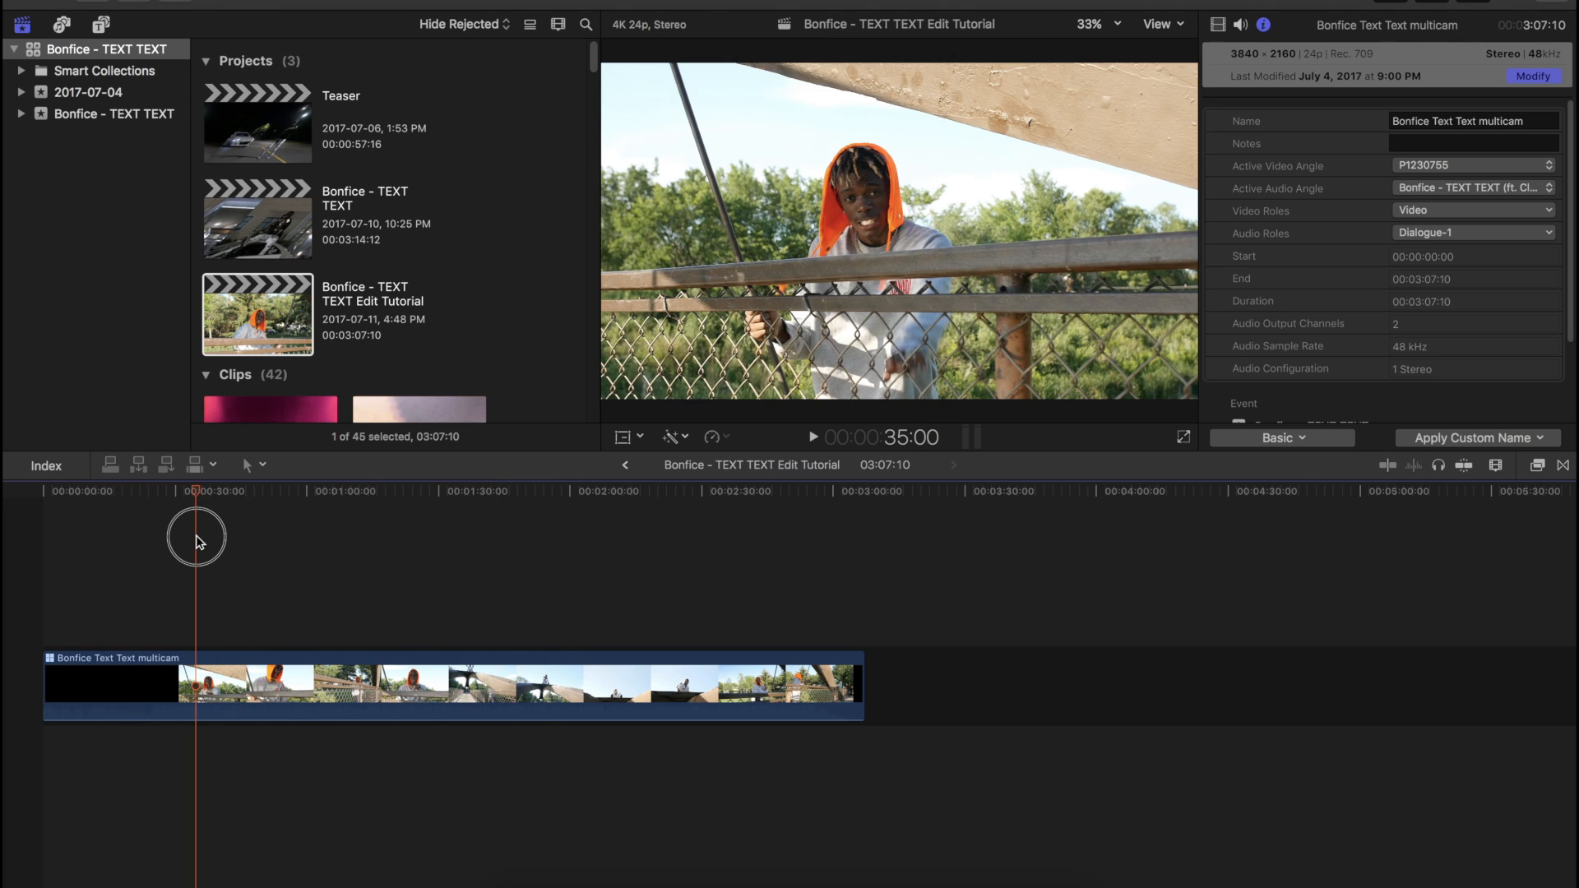
mouse_move(195, 539)
mouse_down()
mouse_move(134, 535)
mouse_move(215, 536)
mouse_move(190, 540)
mouse_up()
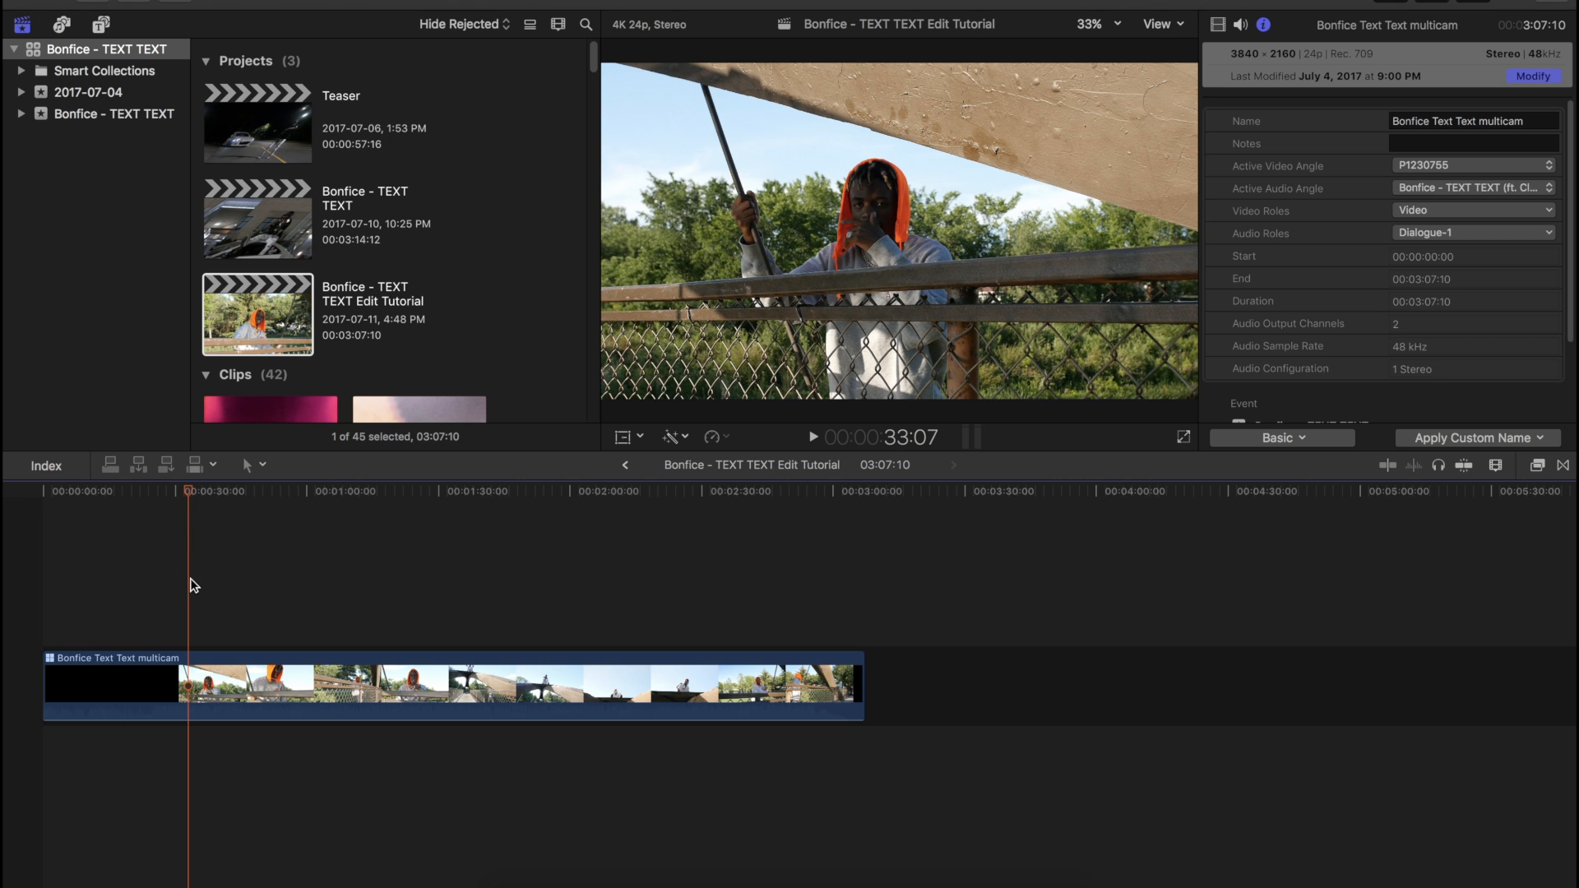
click(41, 550)
drag(48, 493, 199, 533)
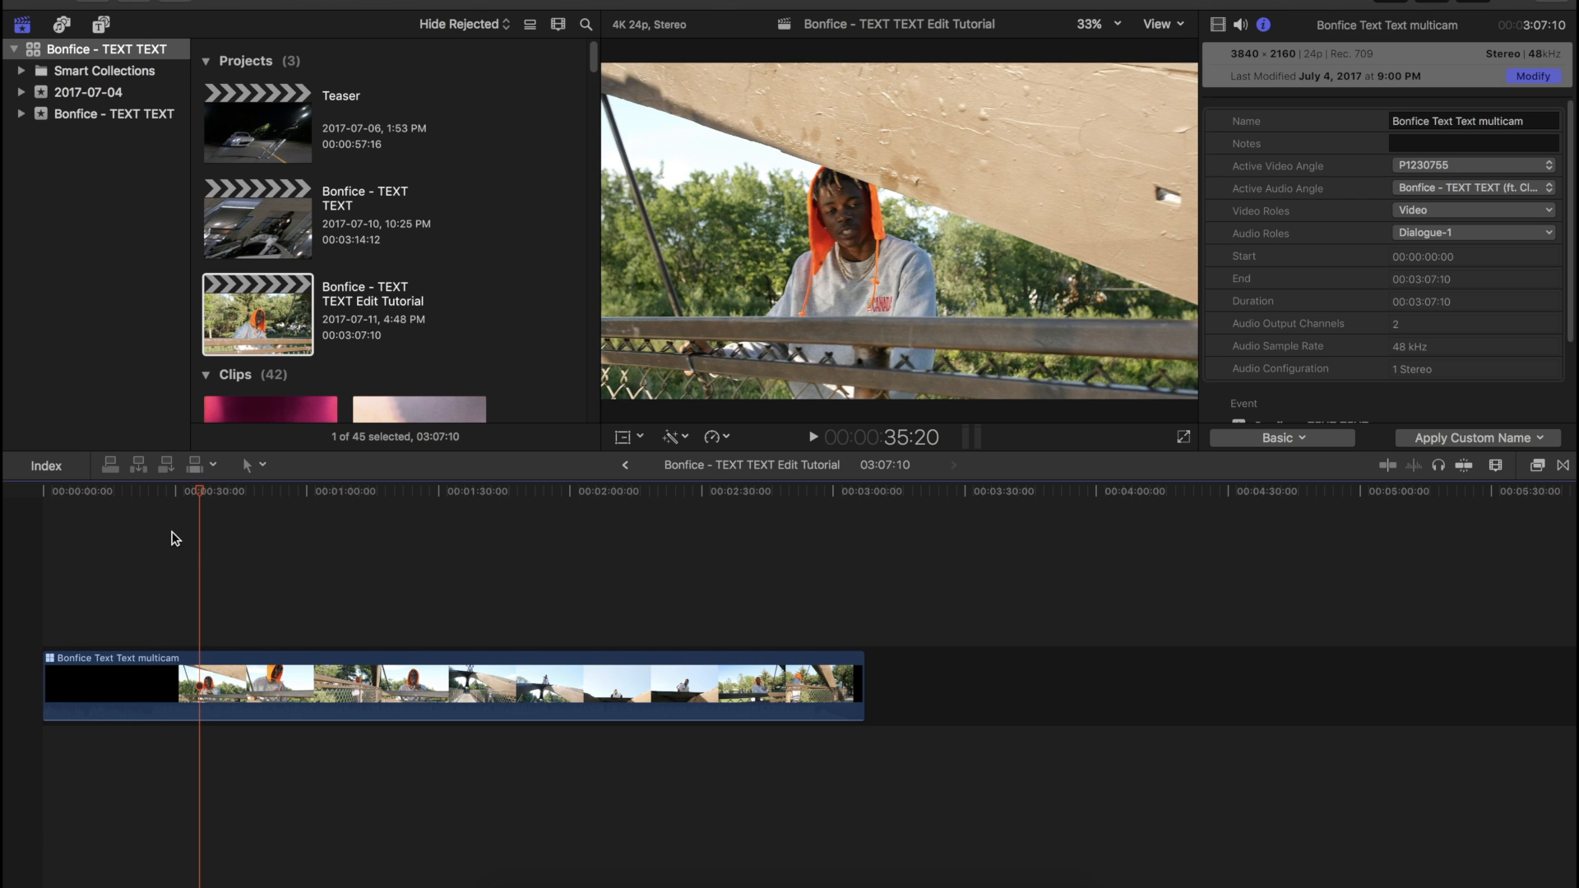
Step: Connect the song Bonfice - TEXT TEXT (ft. Clement Lights) from the event beneath the multicam clip, starting at the beginning of the timeline
click(62, 25)
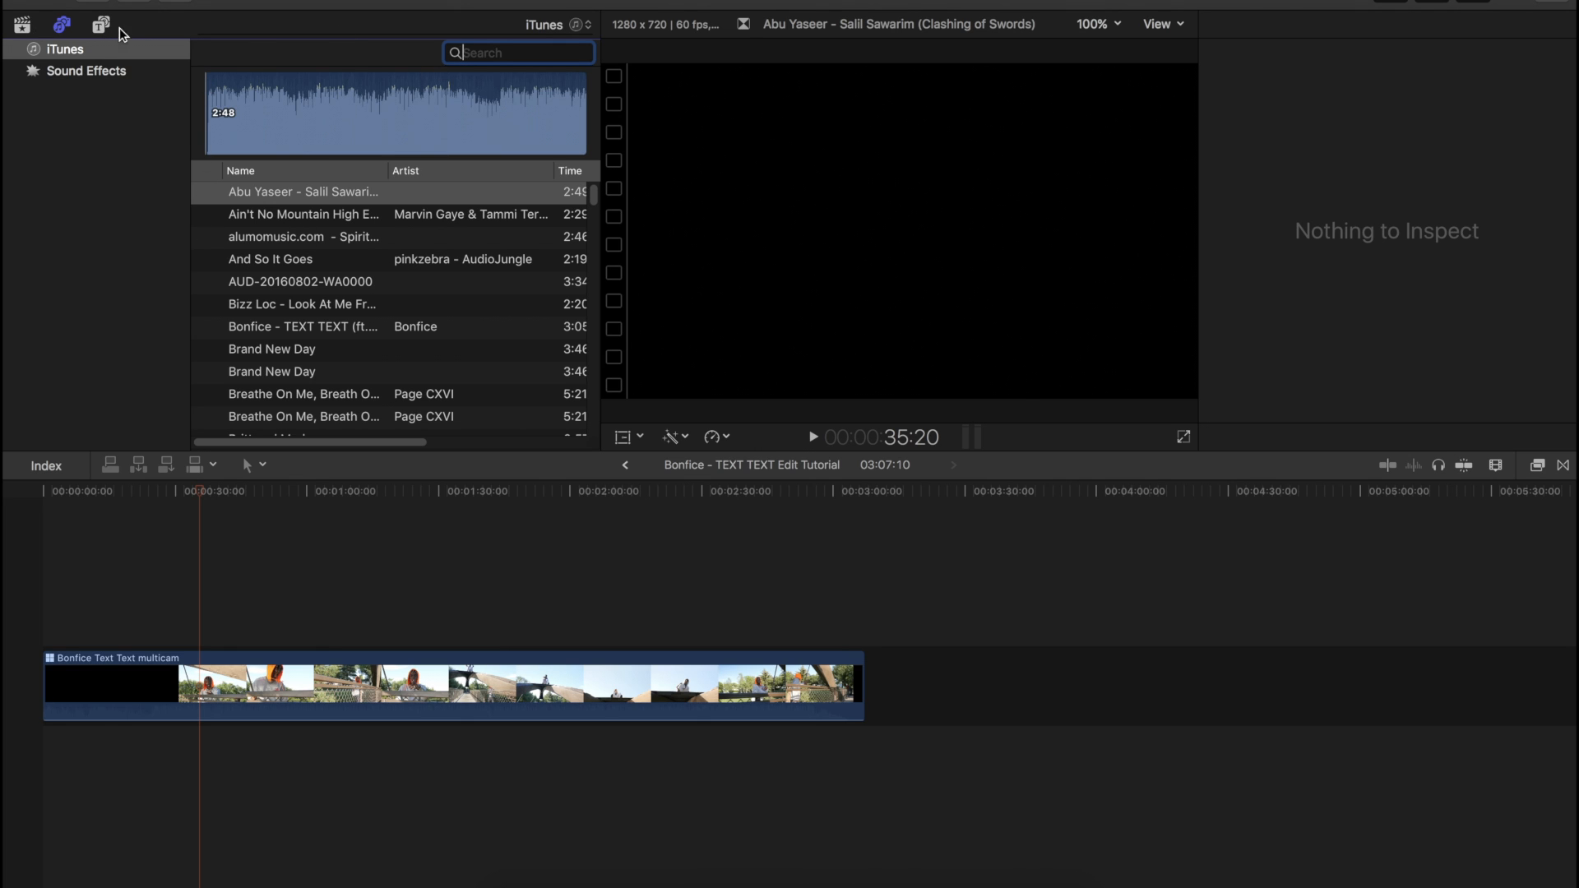
click(22, 25)
click(107, 114)
scroll(428, 246, down, 5)
drag(593, 90, 592, 282)
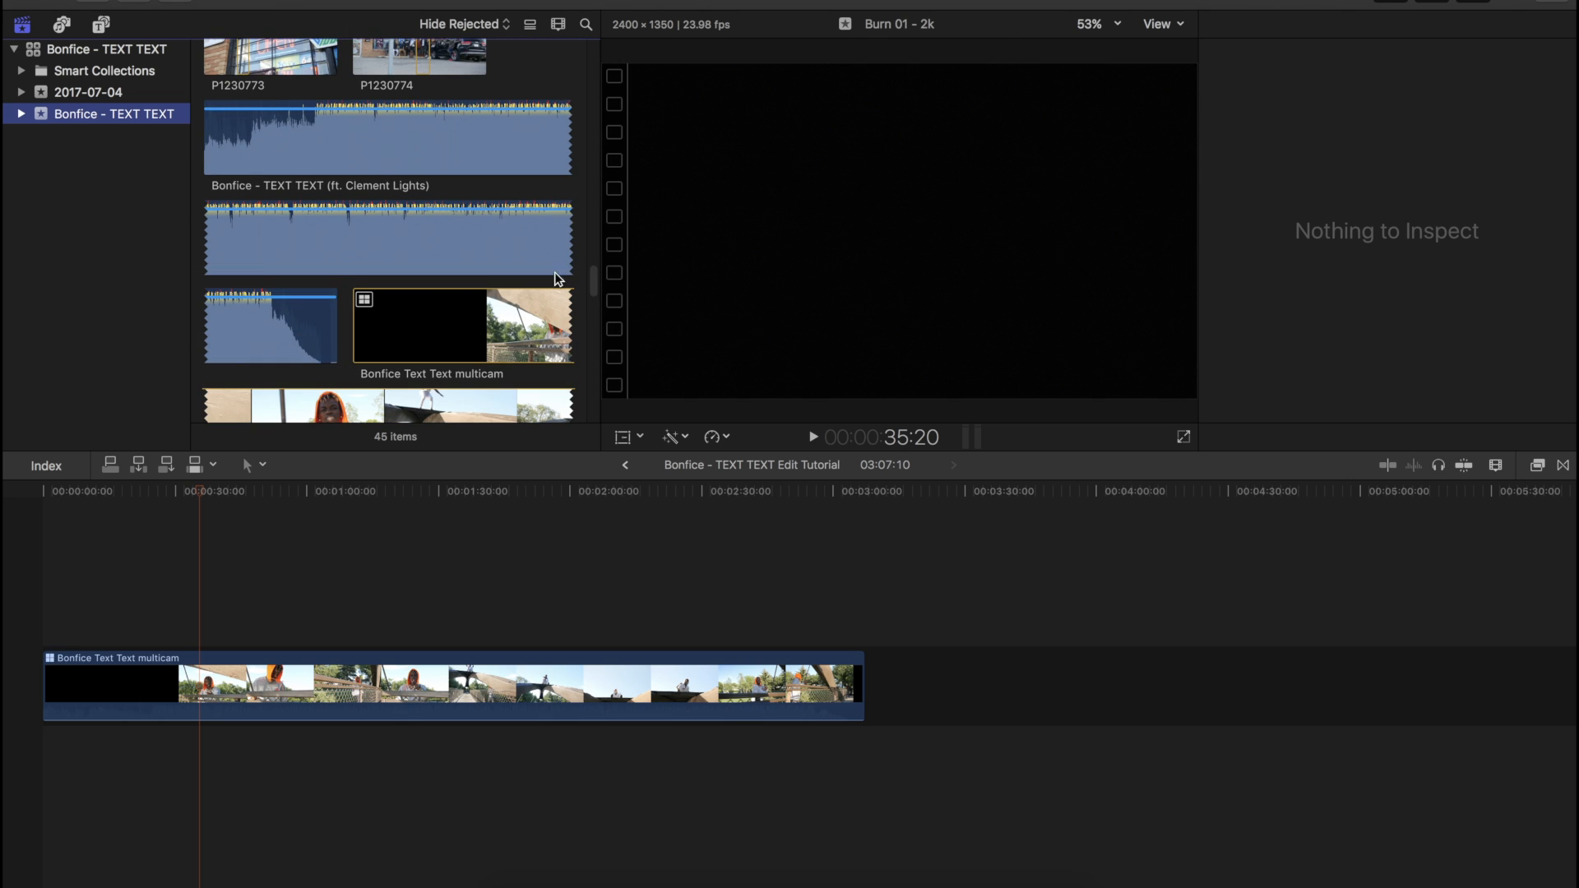
click(264, 147)
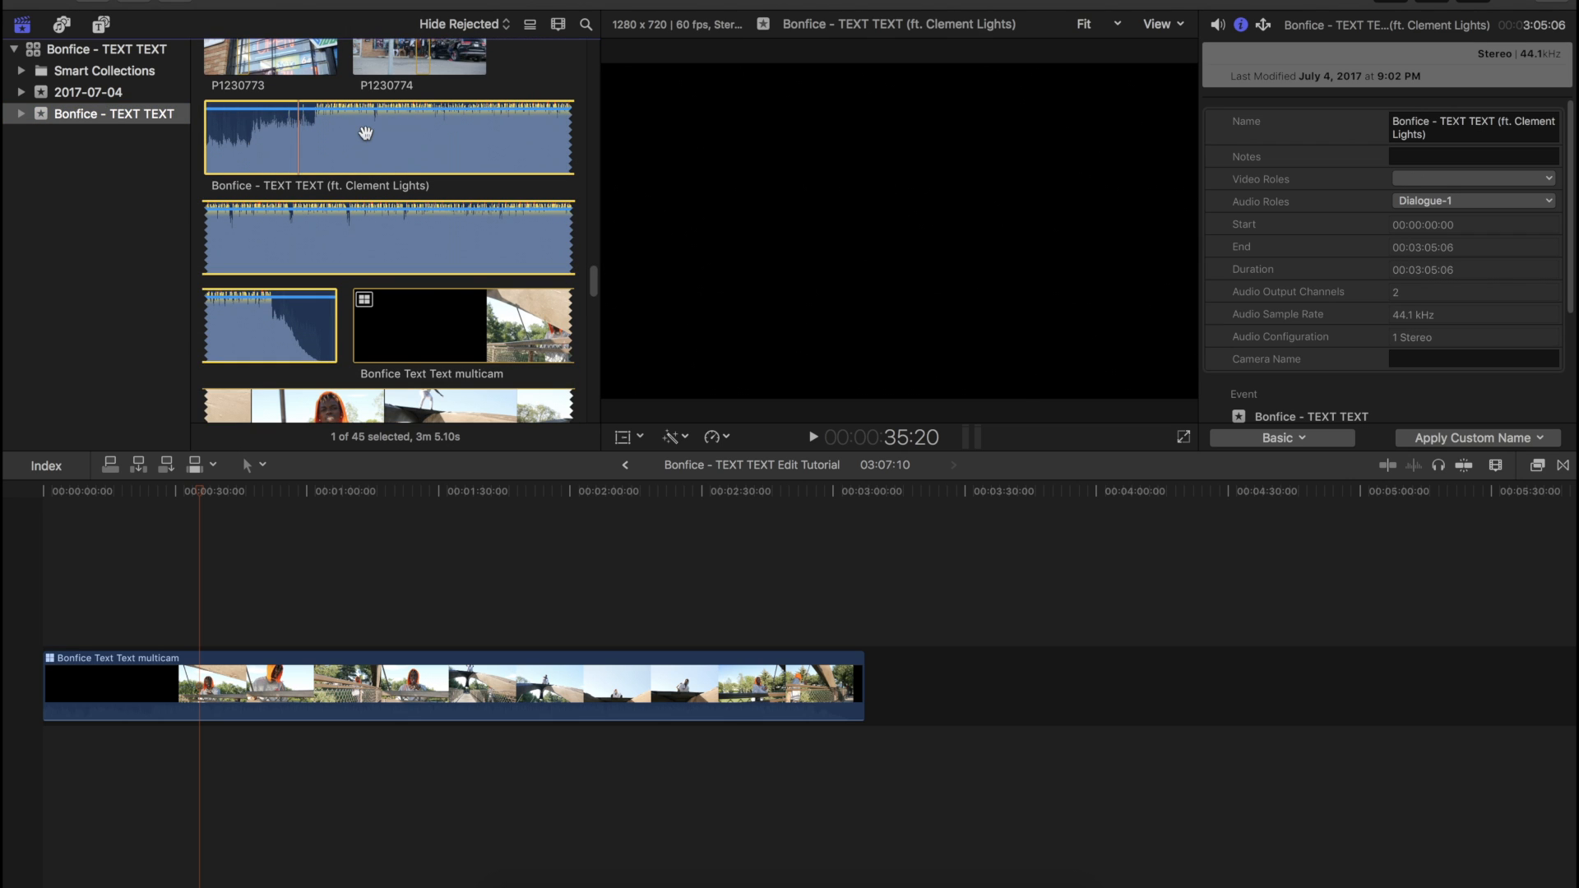
drag(288, 146, 12, 746)
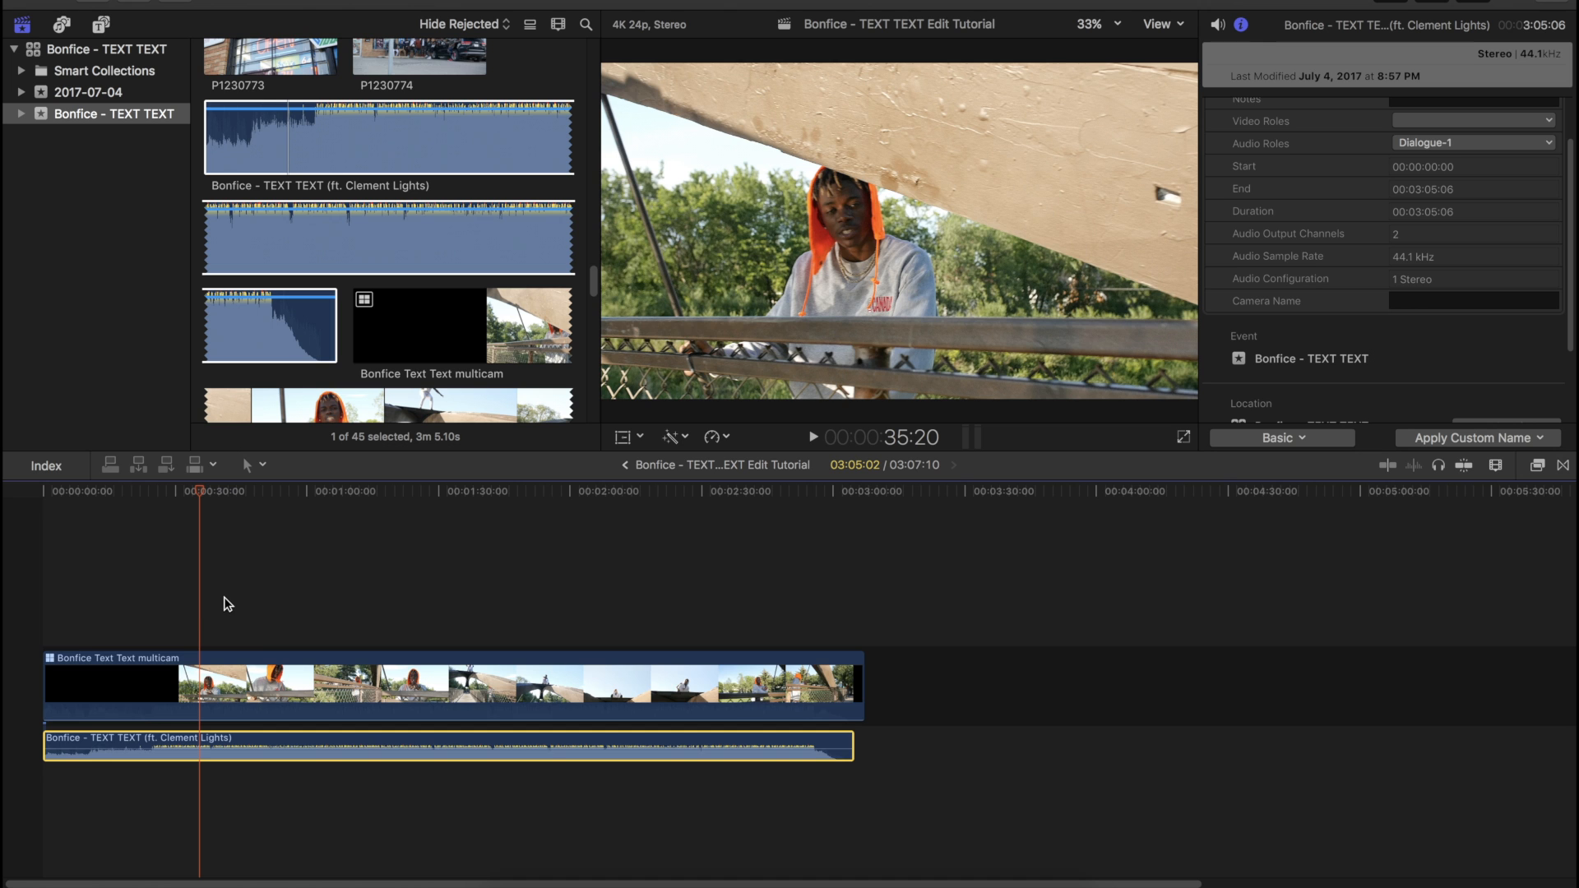
Step: Play the multicam clip with the connected song from 35:20 and examine how both run along the timeline
key(space)
key(super+=)
key(super+=)
key(super+=)
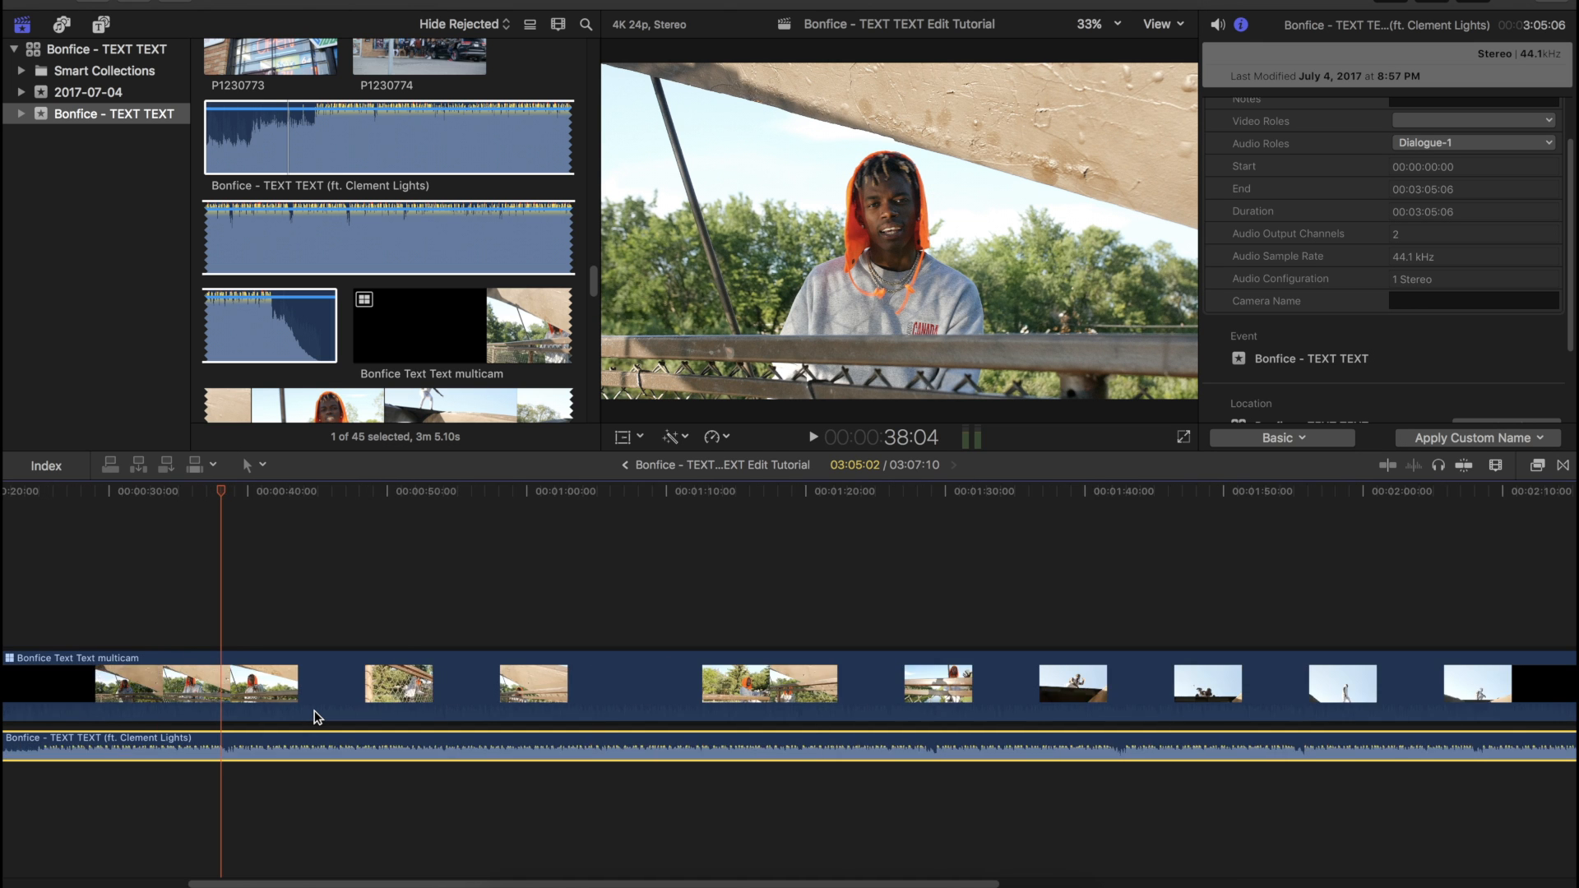
scroll(318, 717, left, 3)
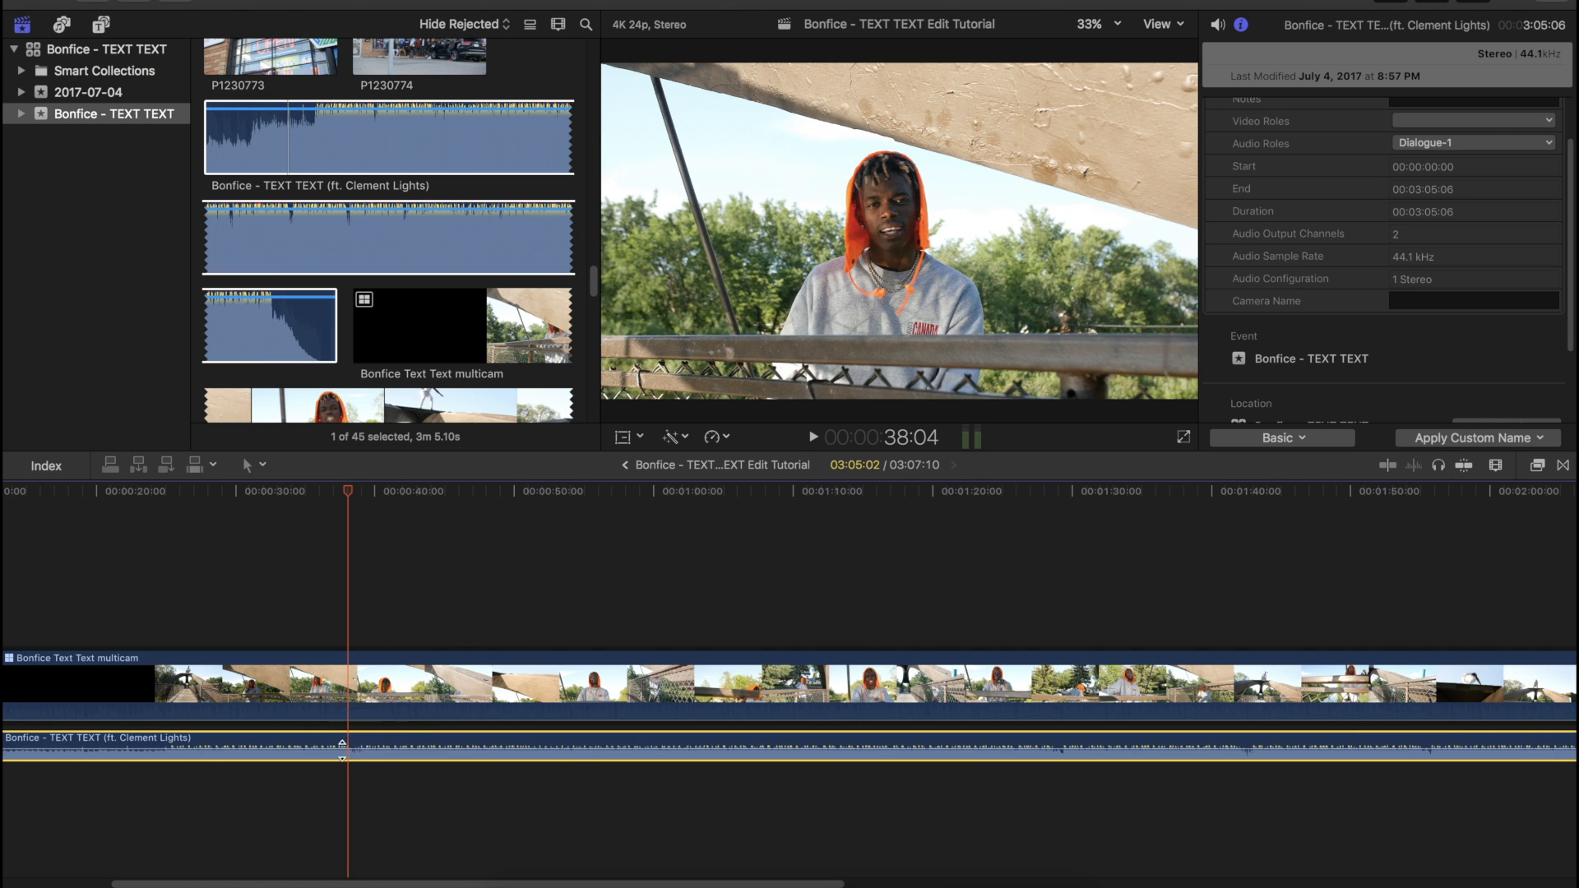
scroll(356, 751, left, 5)
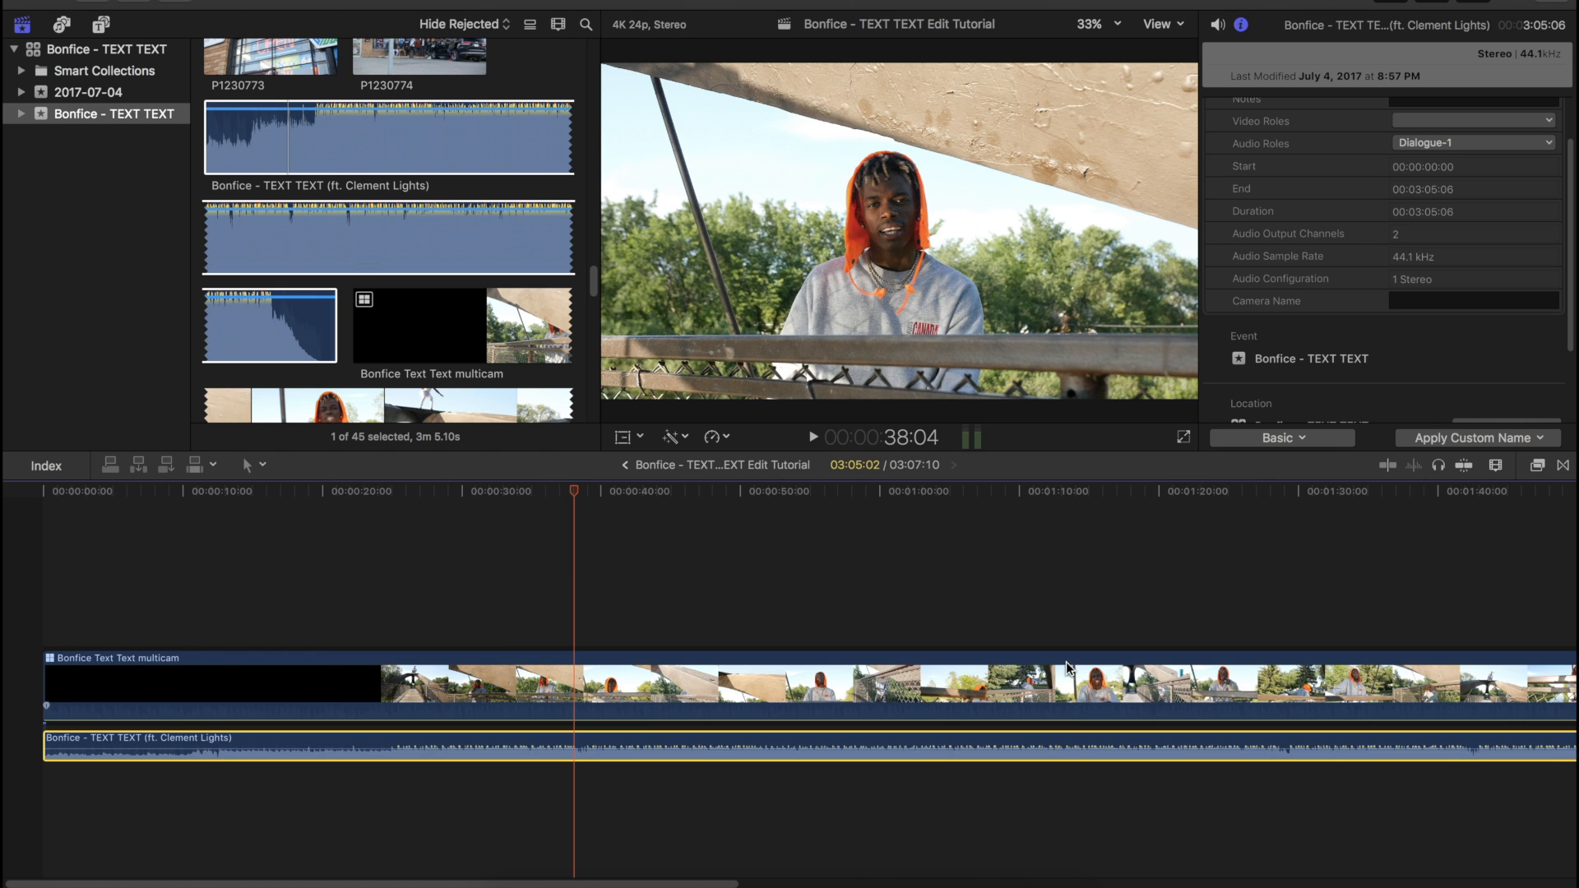
scroll(1110, 717, right, 15)
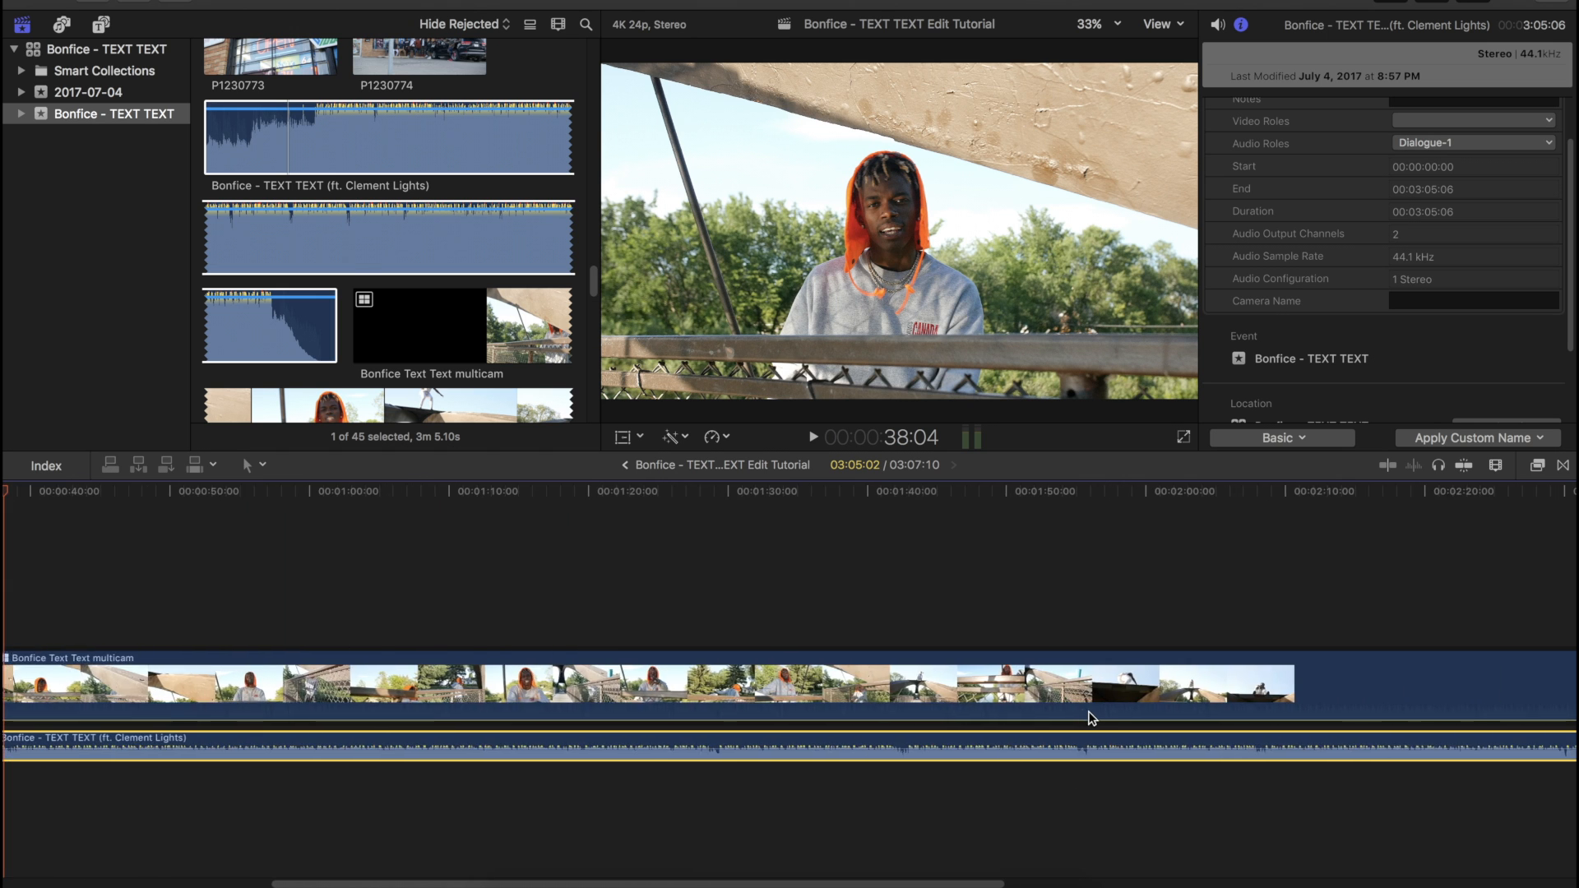
scroll(576, 715, left, 15)
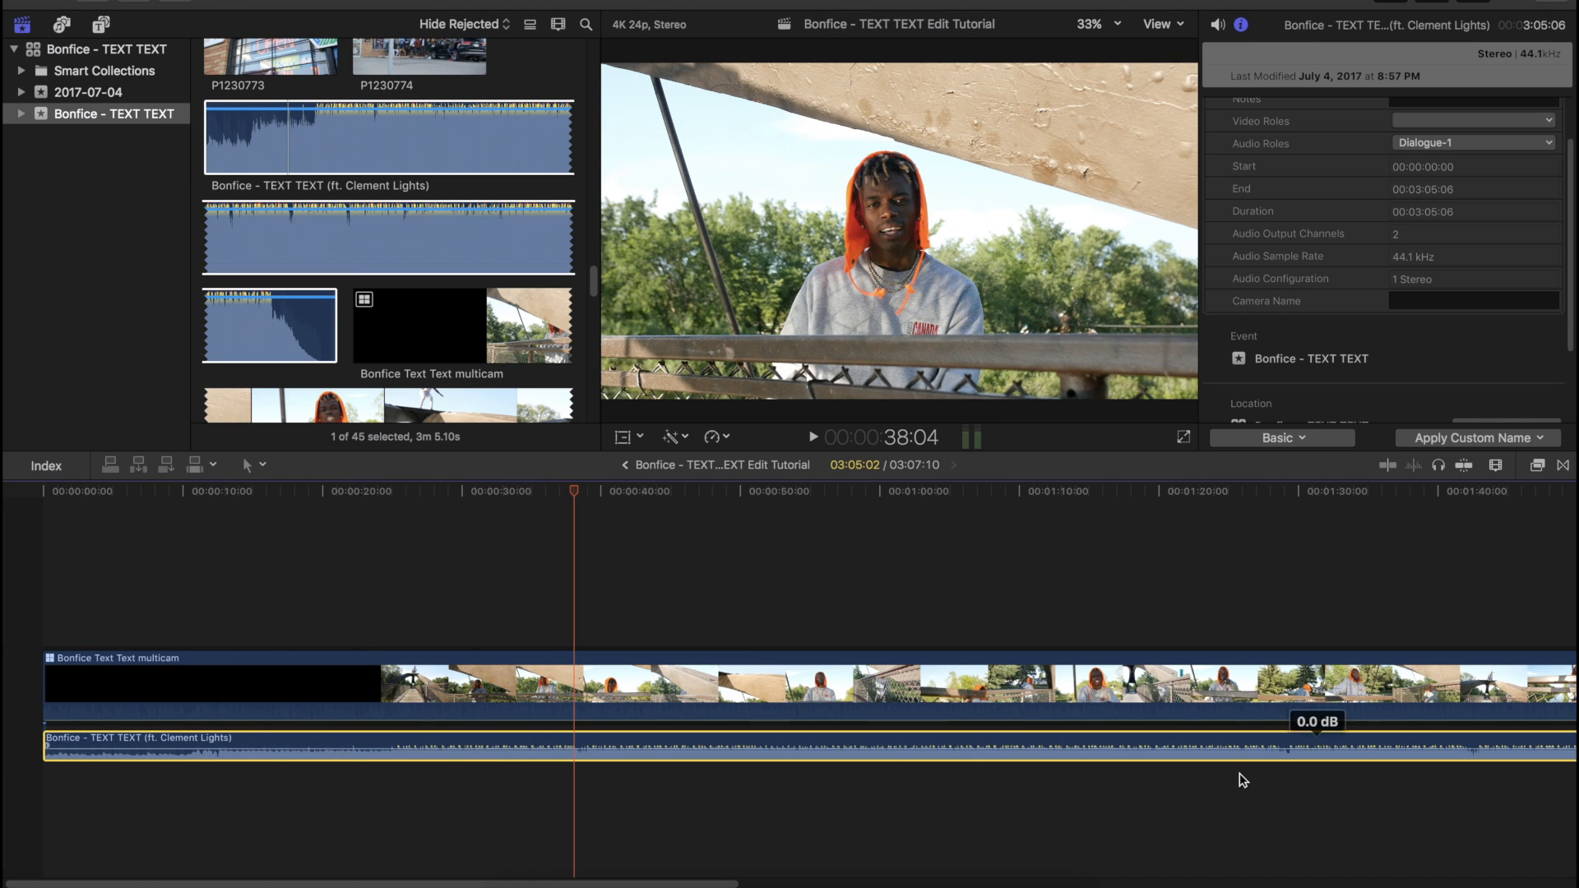
Step: Insert the marked 11:14 range of clip P1230796 at the start of the timeline, ahead of the multicam clip
click(30, 569)
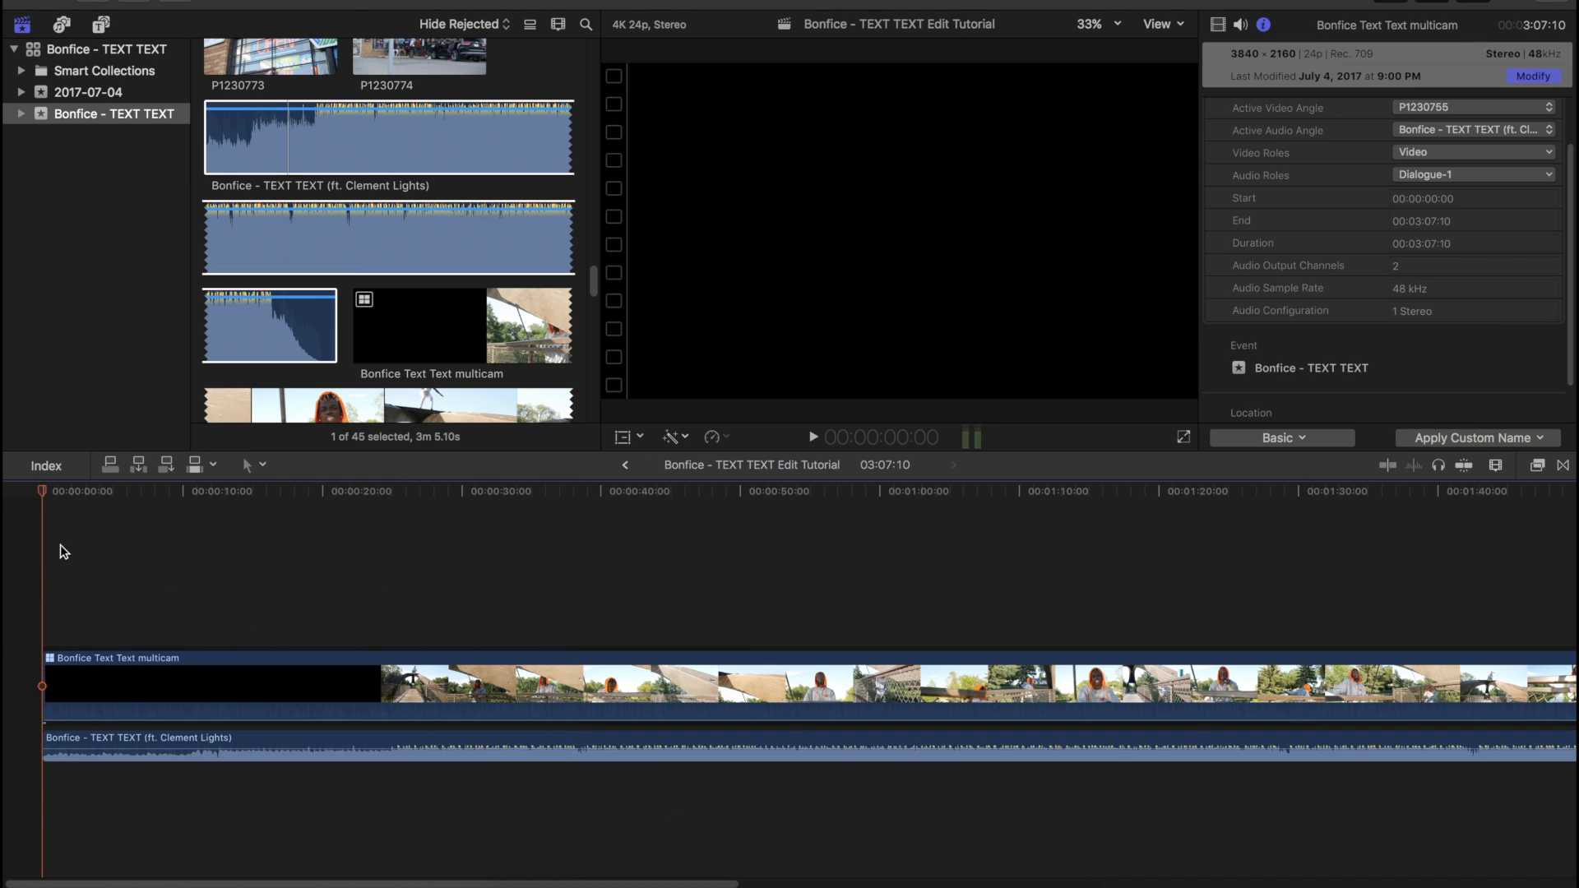
scroll(341, 380, down, 5)
scroll(338, 382, down, 5)
click(267, 358)
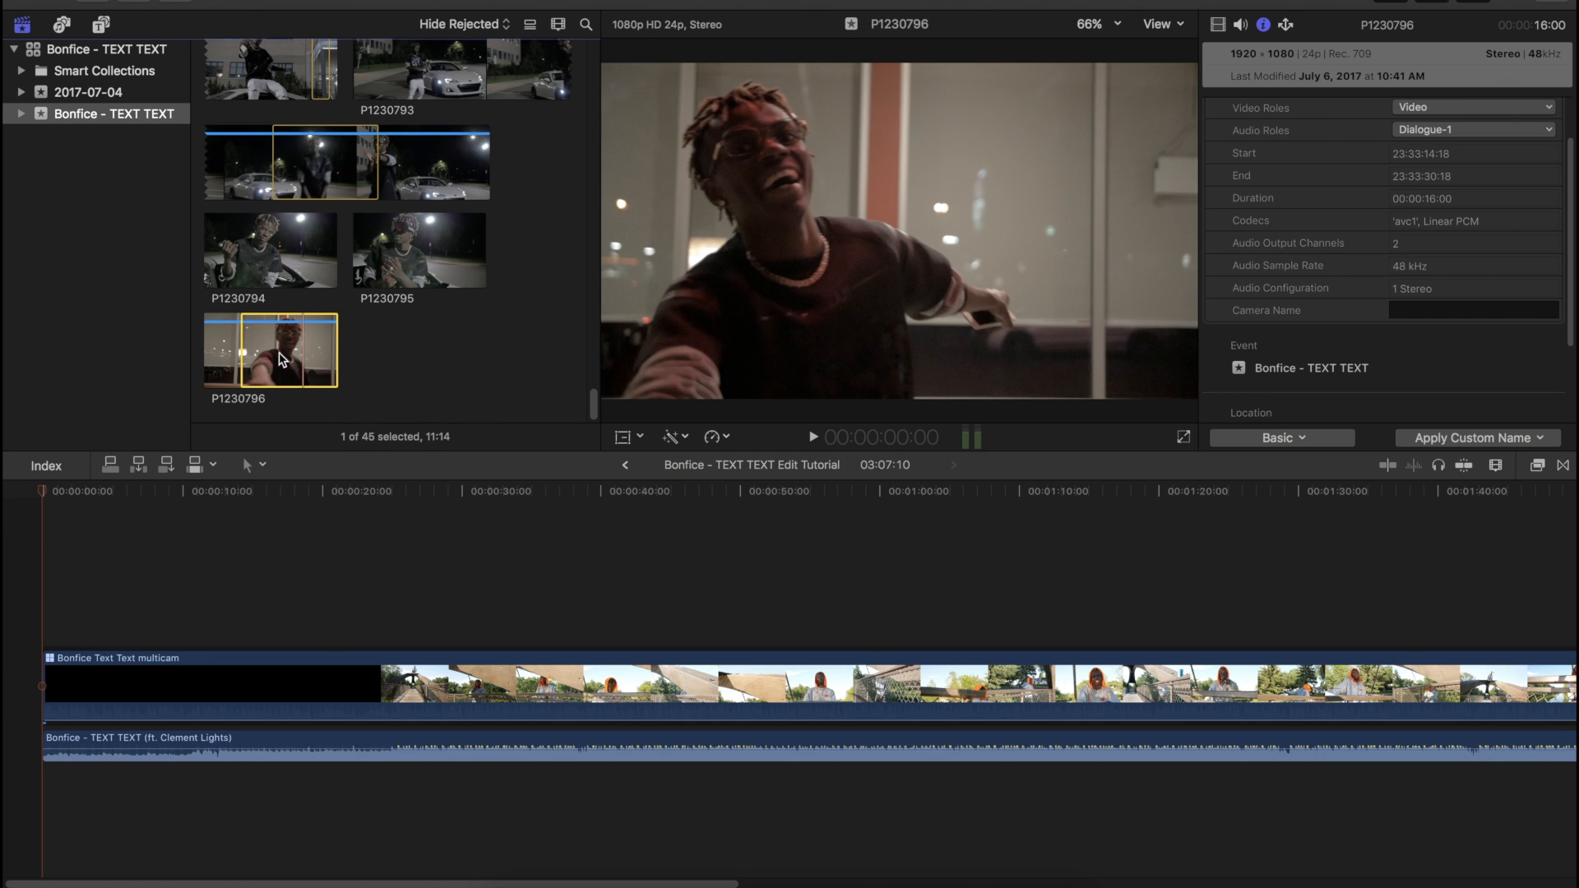
drag(280, 359, 38, 660)
click(33, 591)
Step: Preview the opening of clip P1230796 and add a Fade To Color transition at its start
key(space)
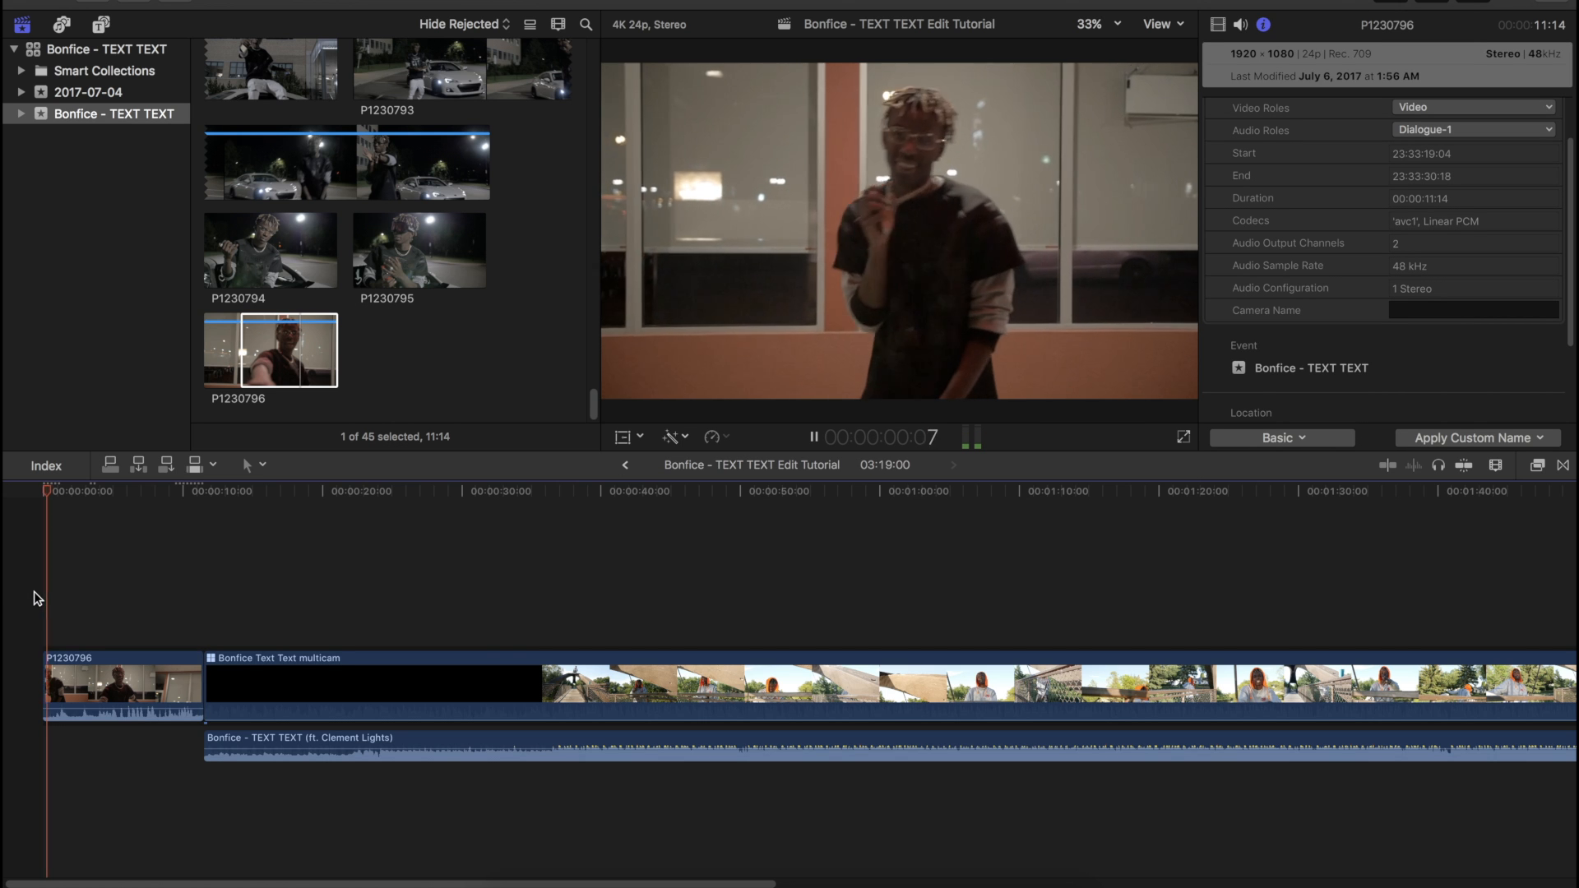
key(super+equal)
key(space)
key(super+equal)
click(83, 586)
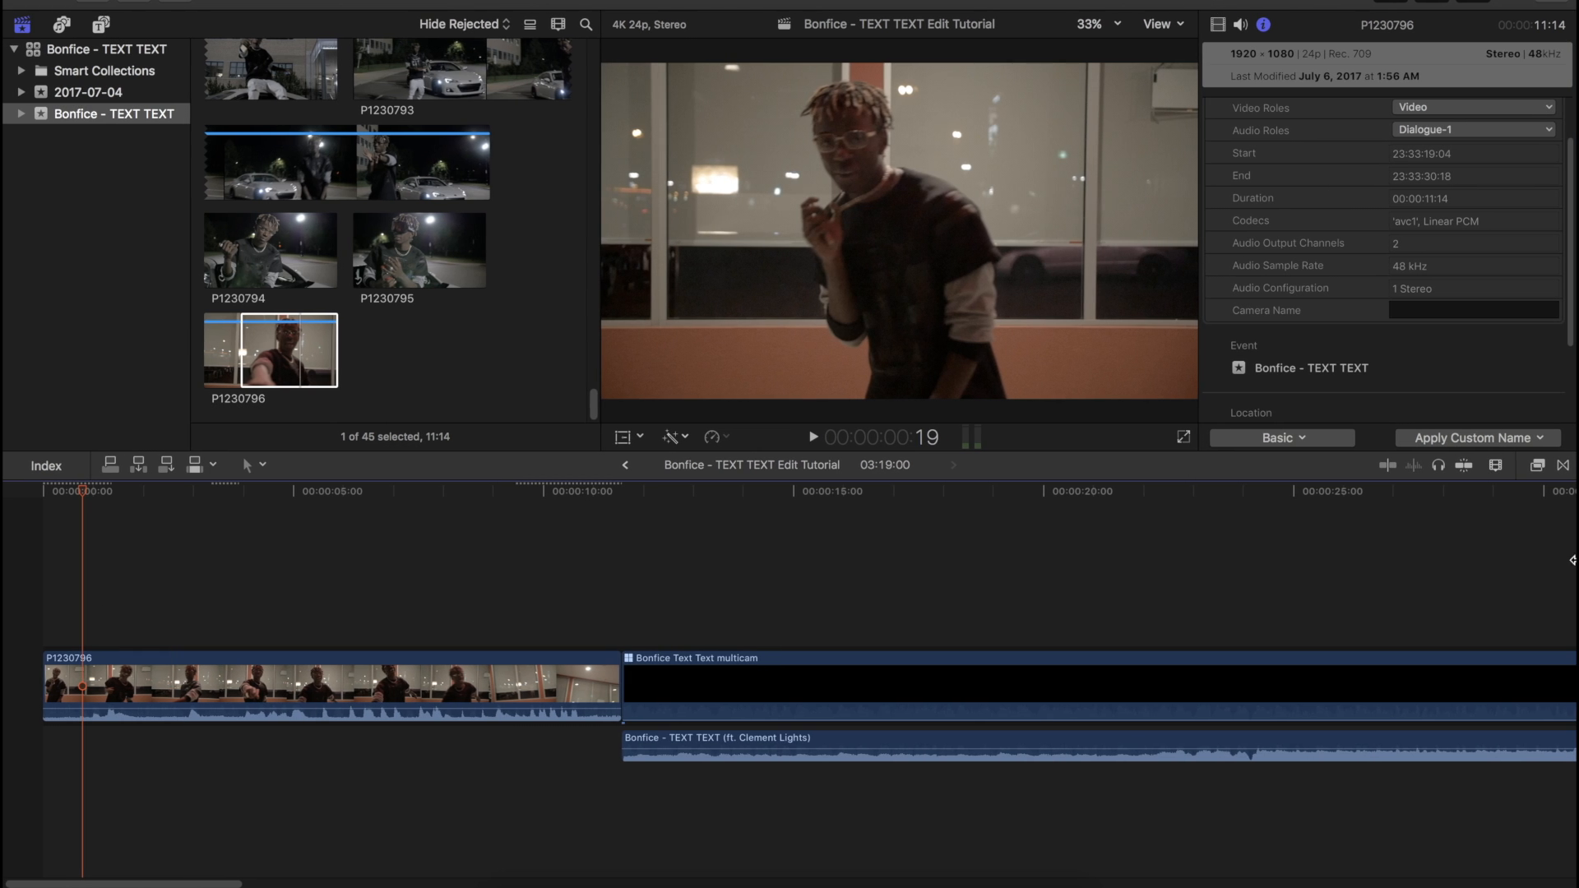
click(1536, 466)
click(1562, 465)
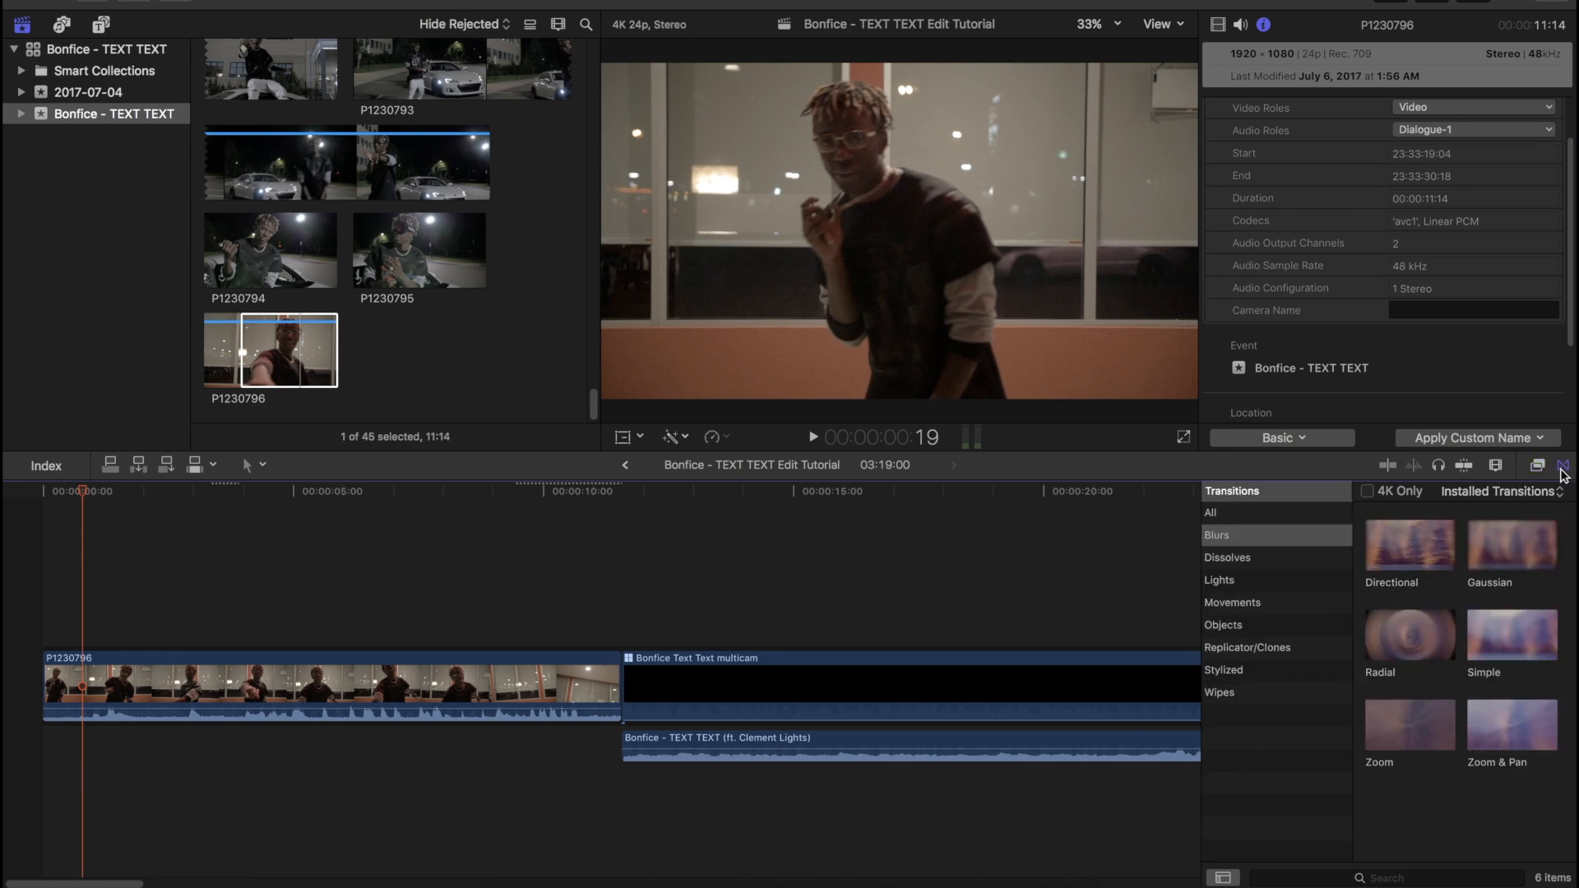
click(1233, 558)
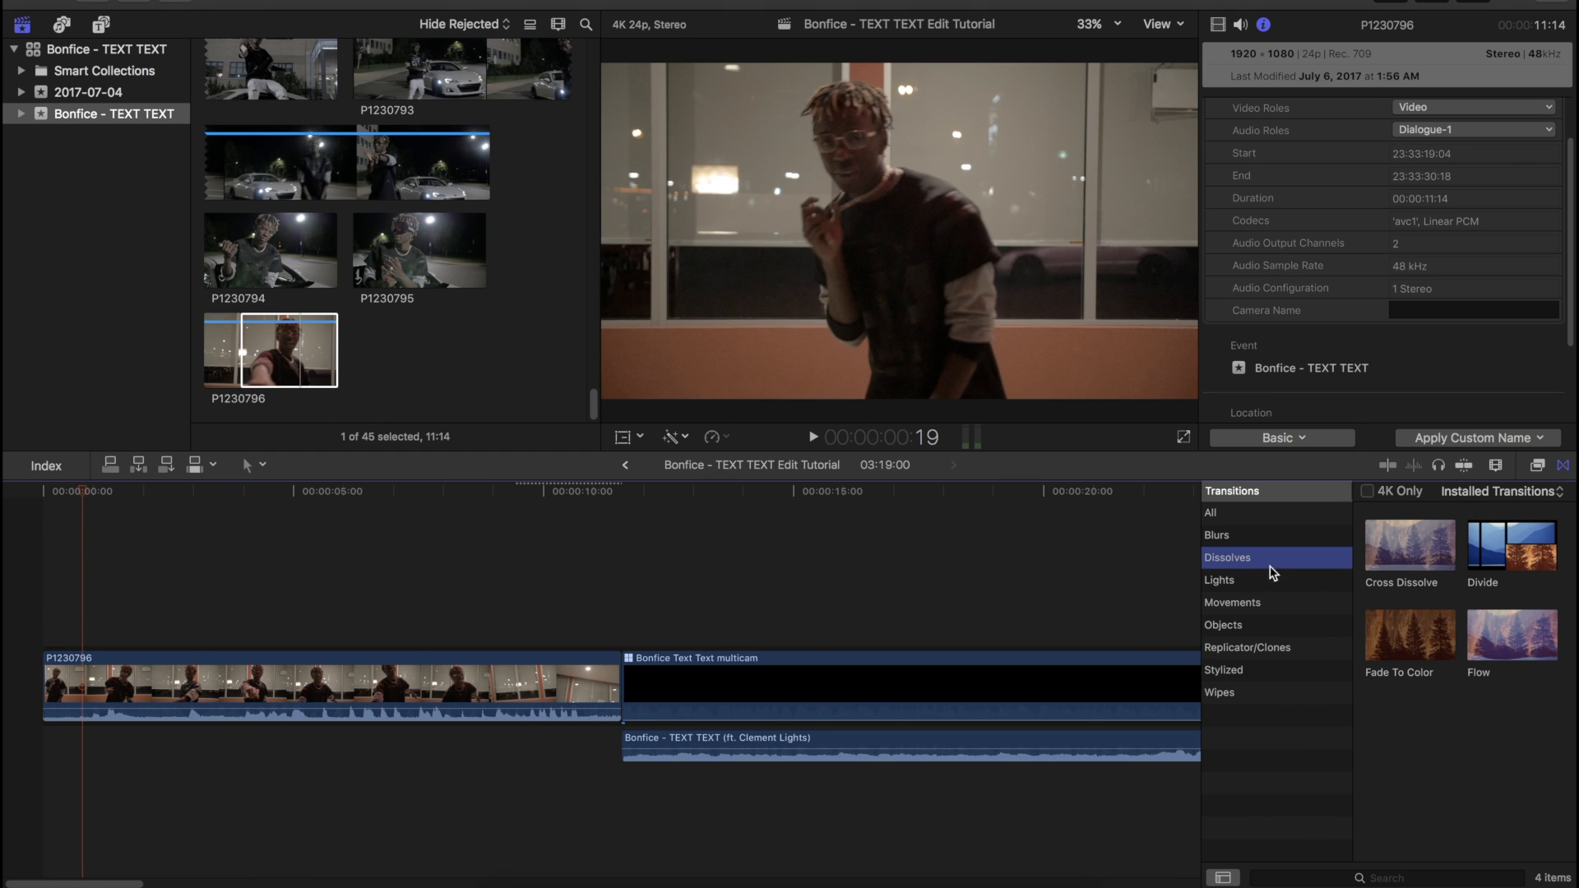
drag(1409, 634, 67, 682)
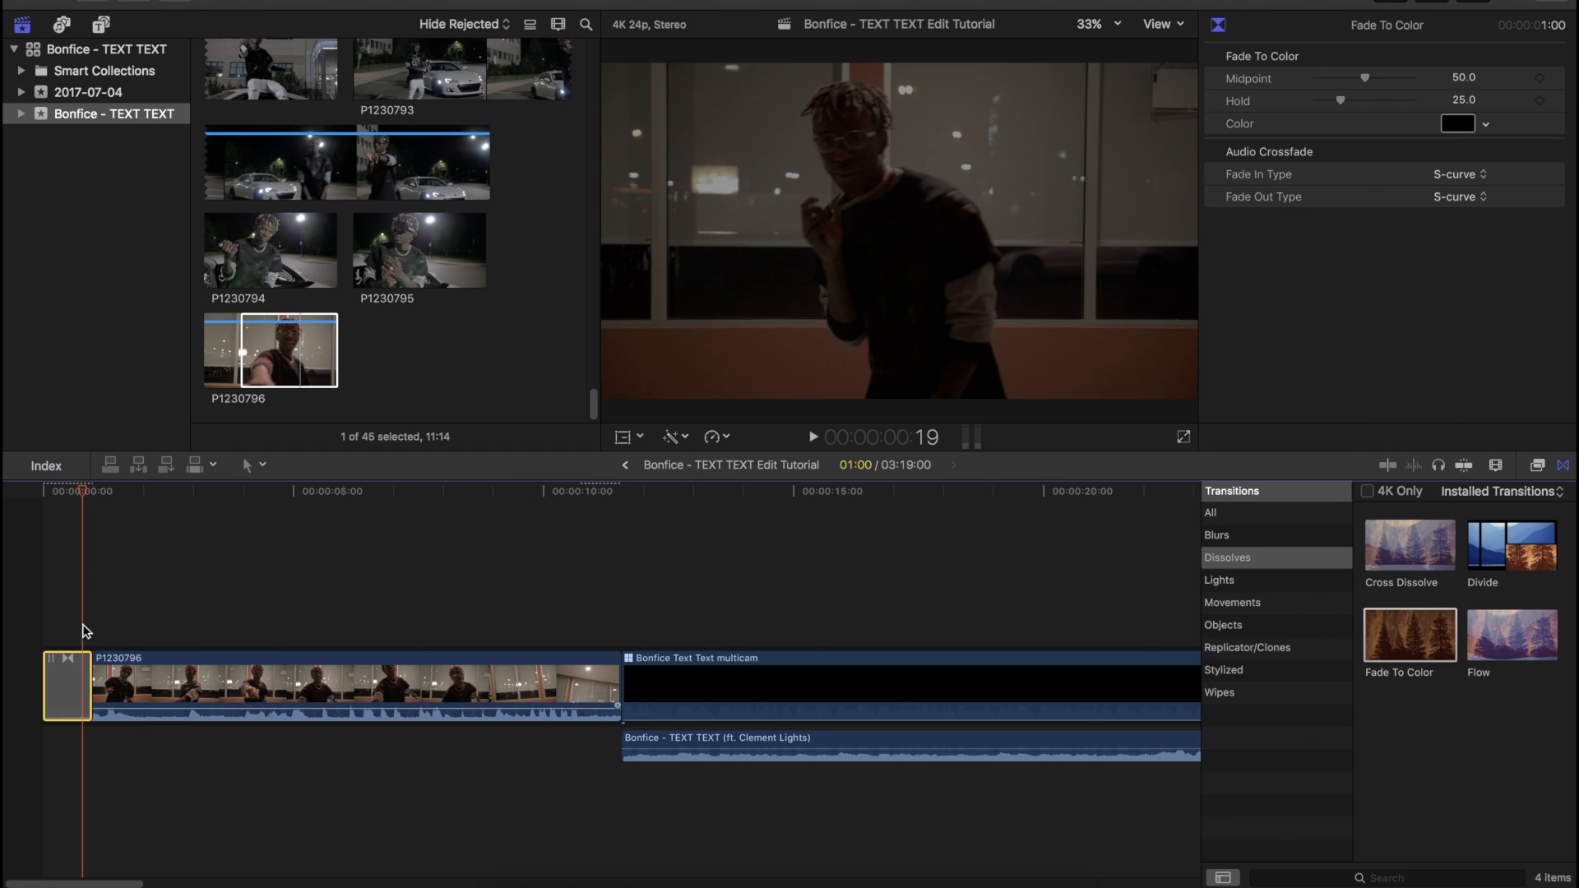
Step: Lengthen the opening Fade To Color transition to 1:09 and play the fade-in to check it
key(Home)
key(space)
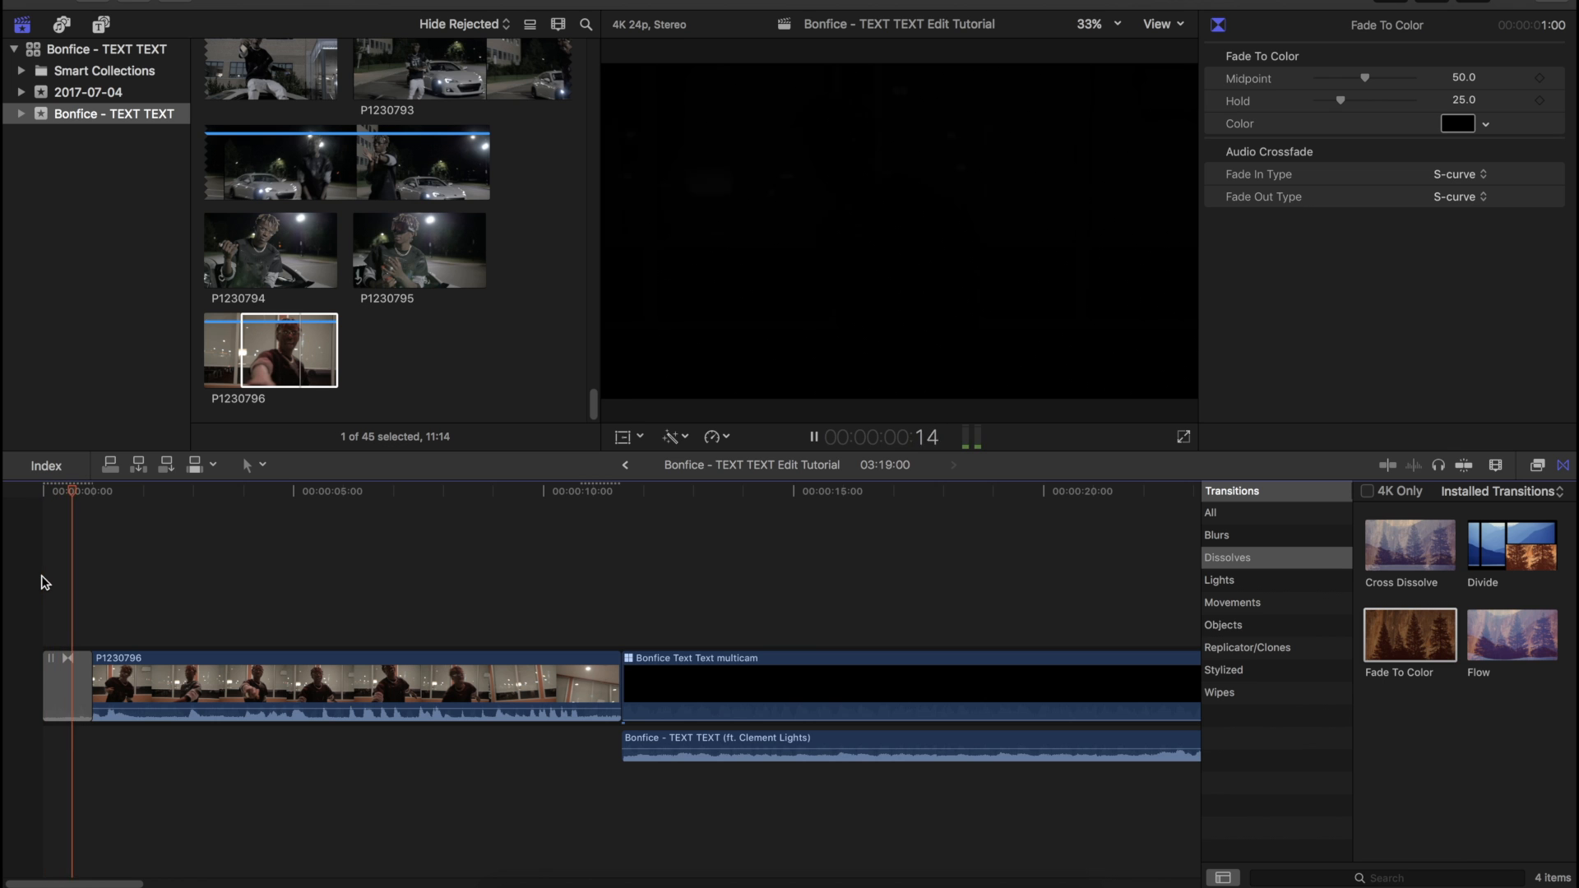
drag(90, 682, 106, 682)
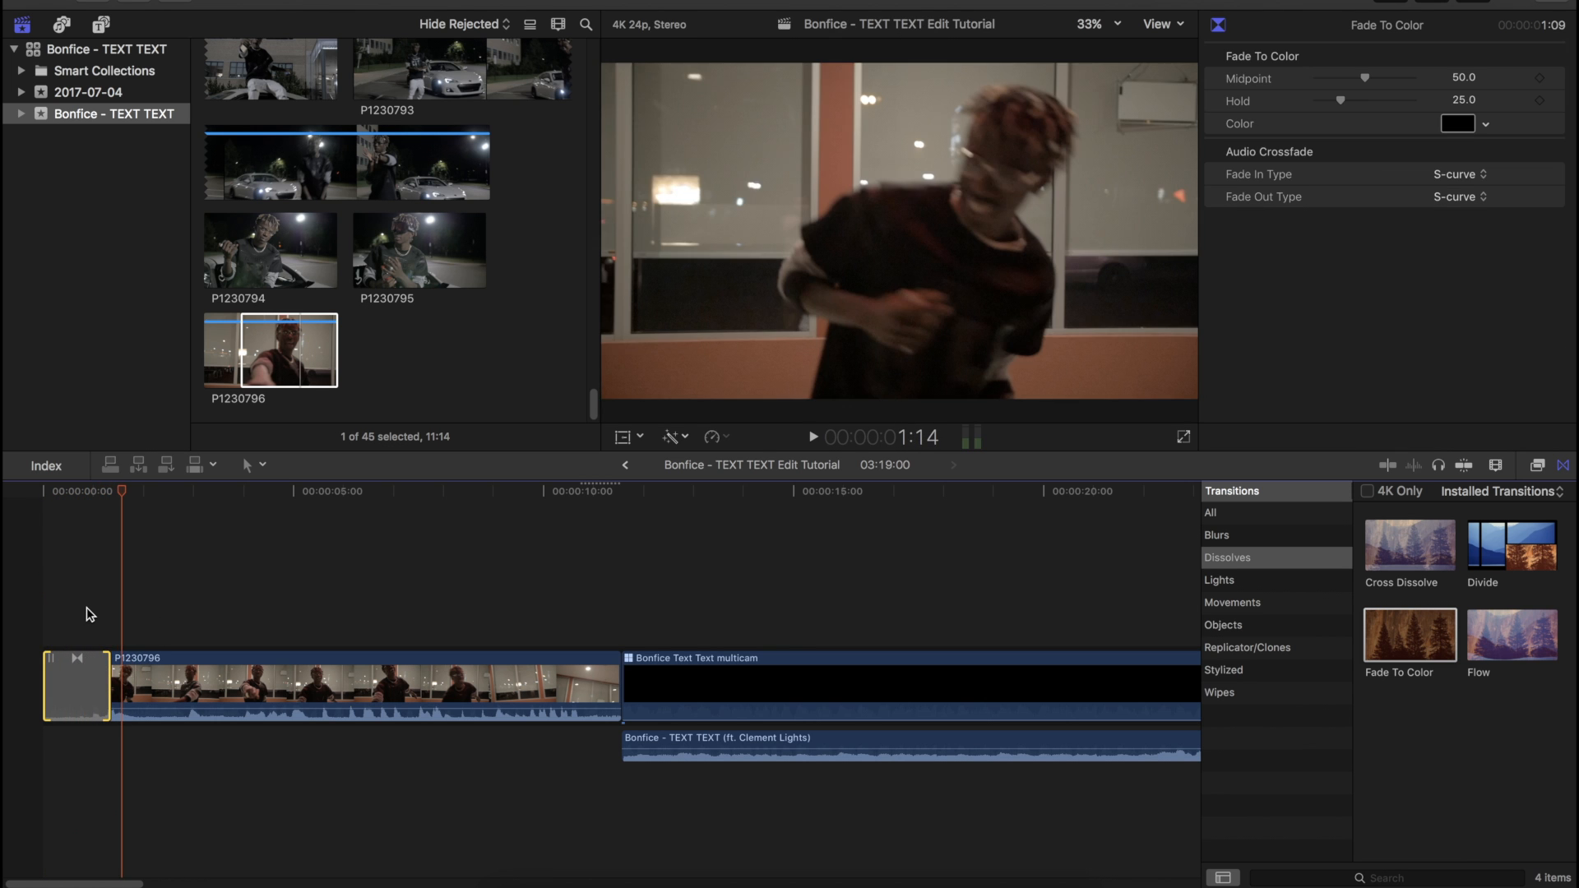
click(80, 606)
key(space)
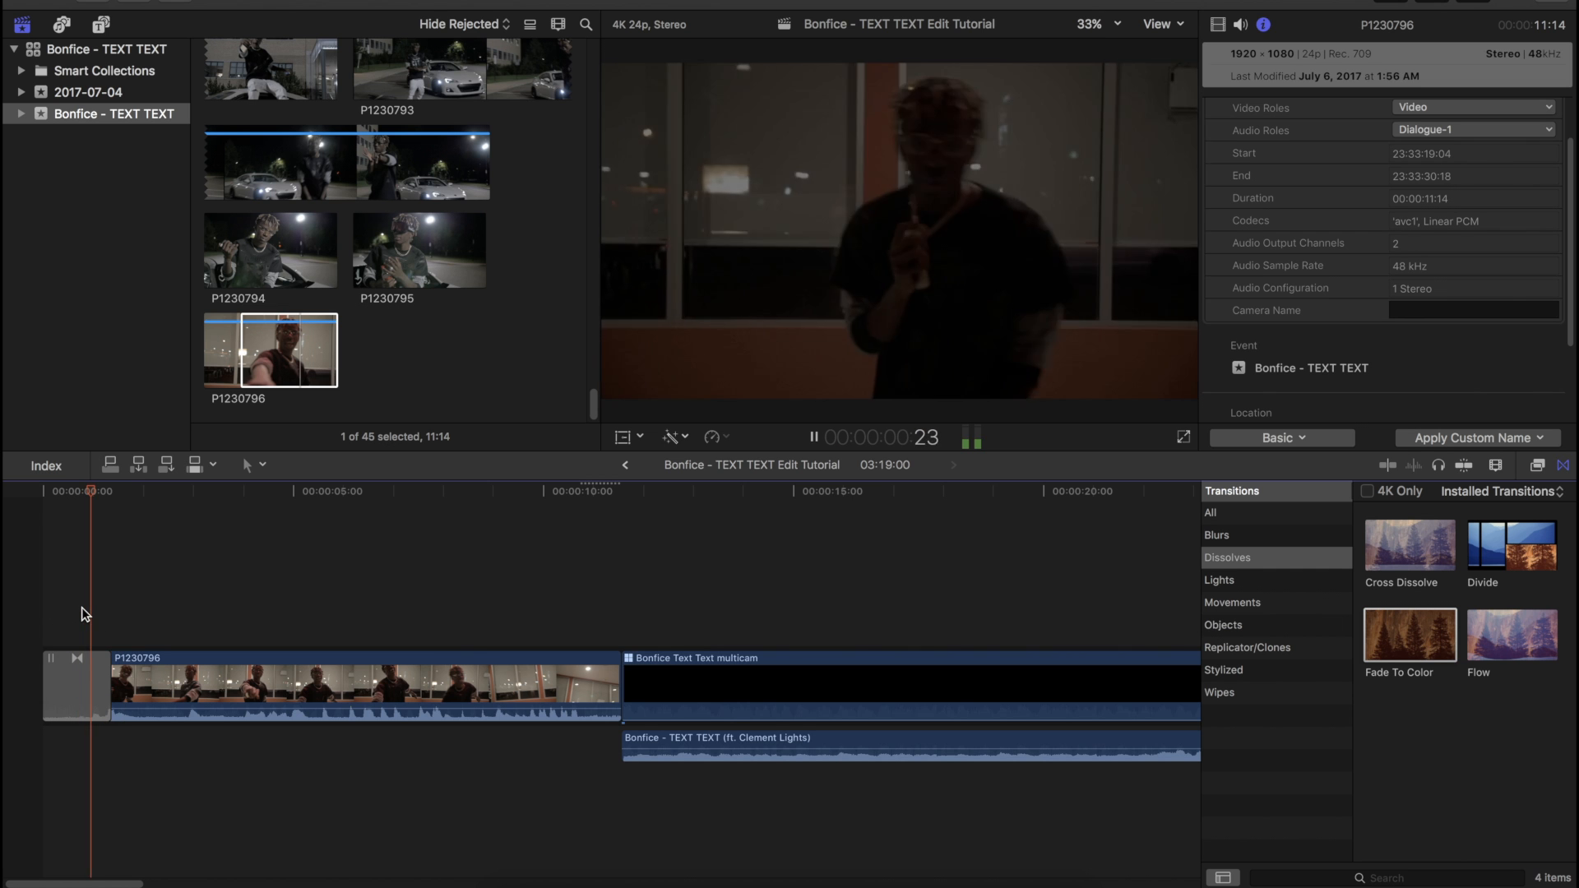
key(space)
Step: Cut clip P1230796 at 2:01 and again 17 frames further on
click(153, 586)
mouse_move(153, 488)
mouse_down()
mouse_move(240, 502)
mouse_move(145, 508)
mouse_up()
key(b)
key(n)
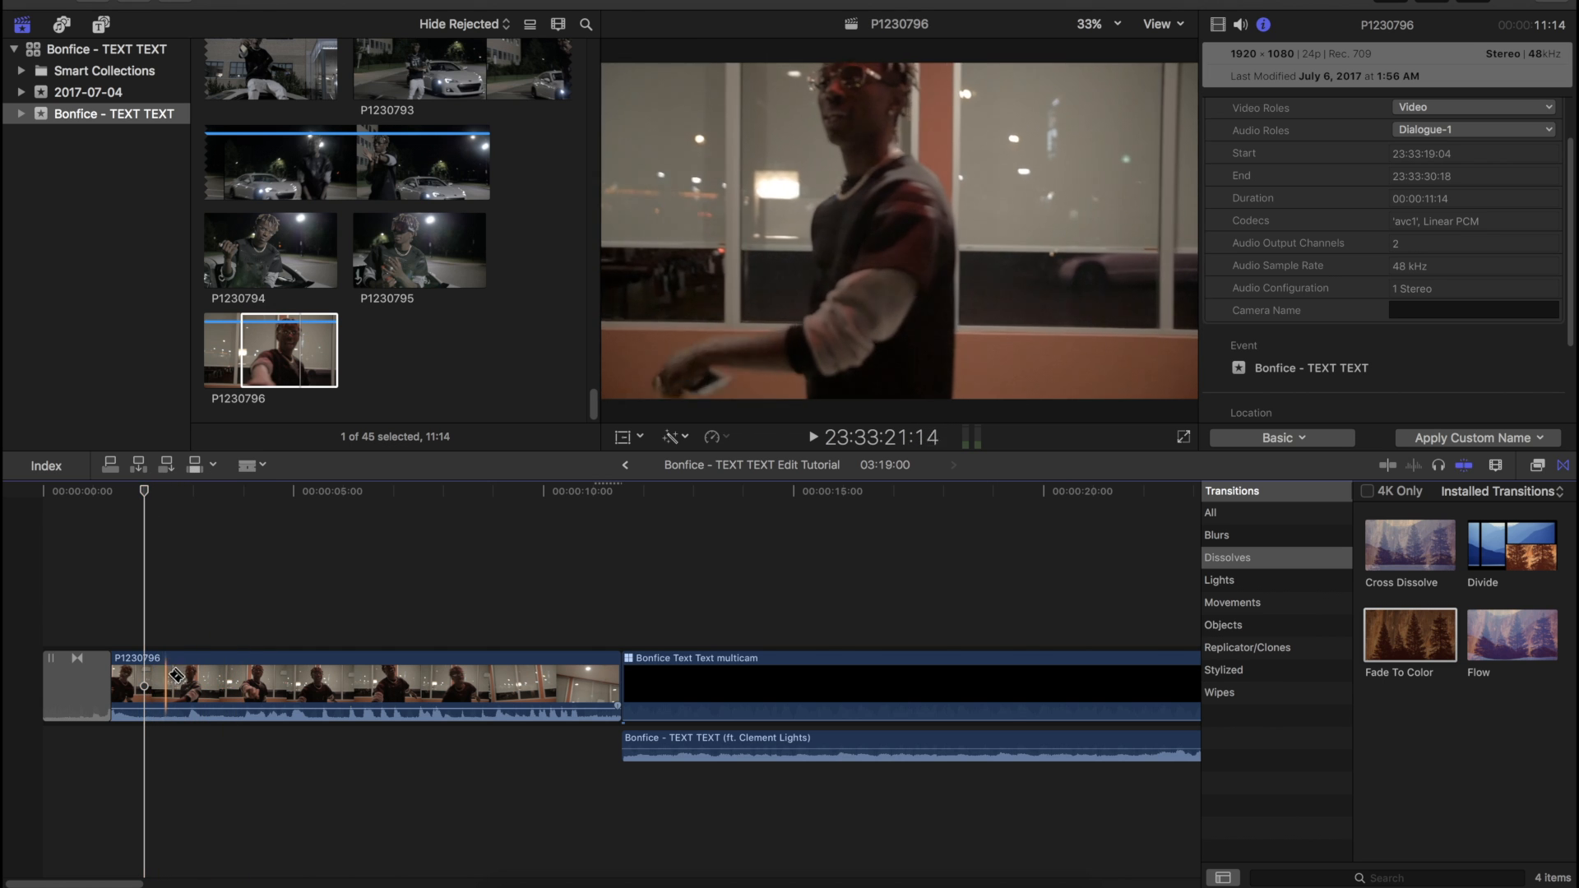
click(148, 679)
click(182, 684)
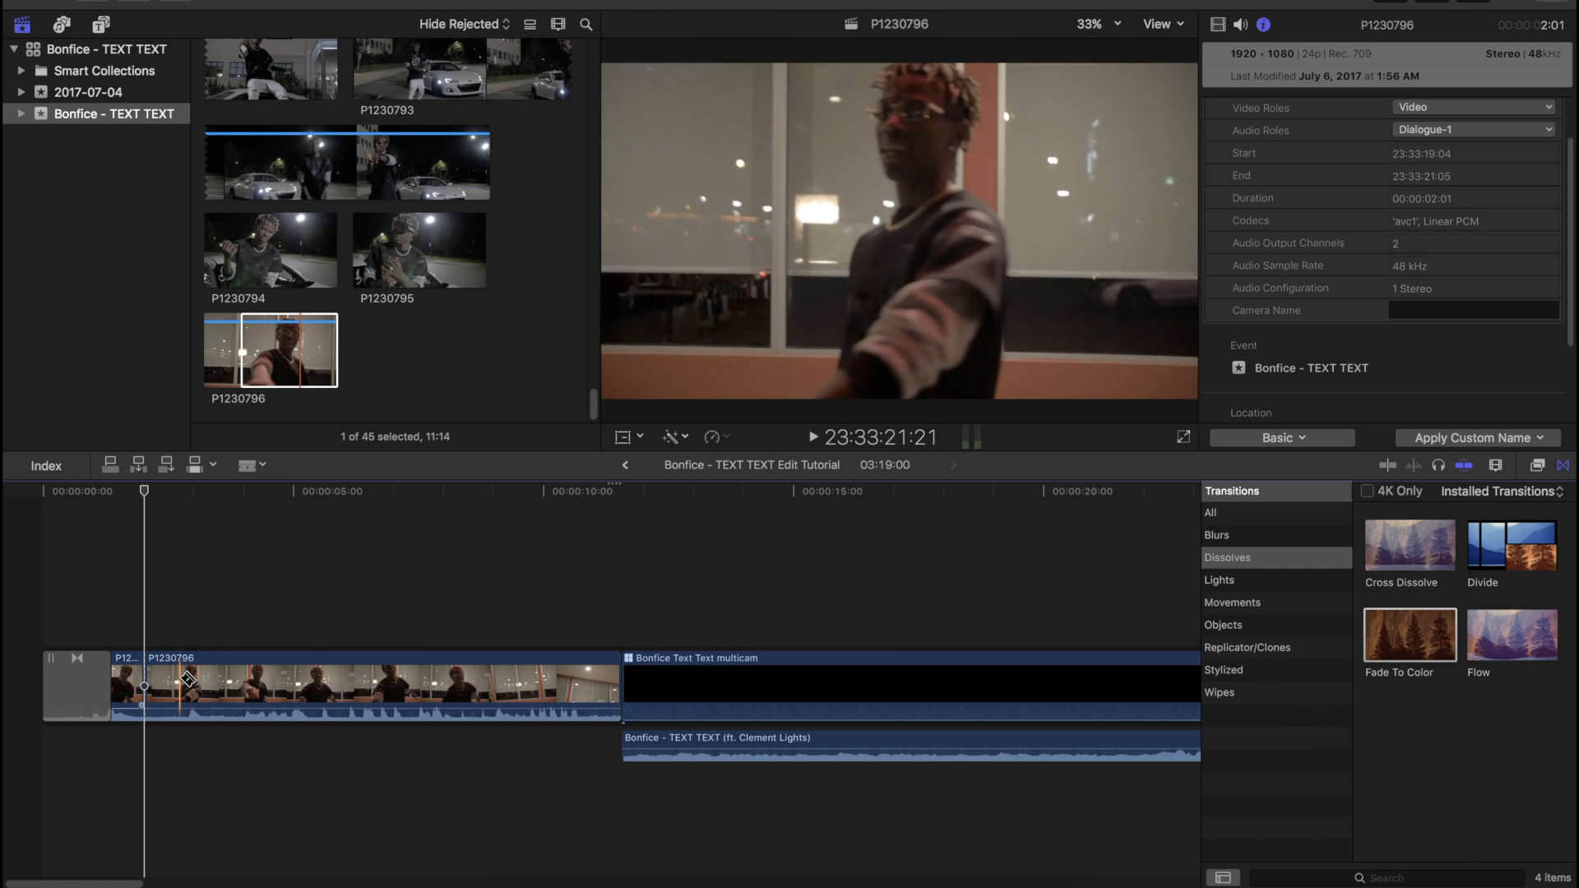
key(a)
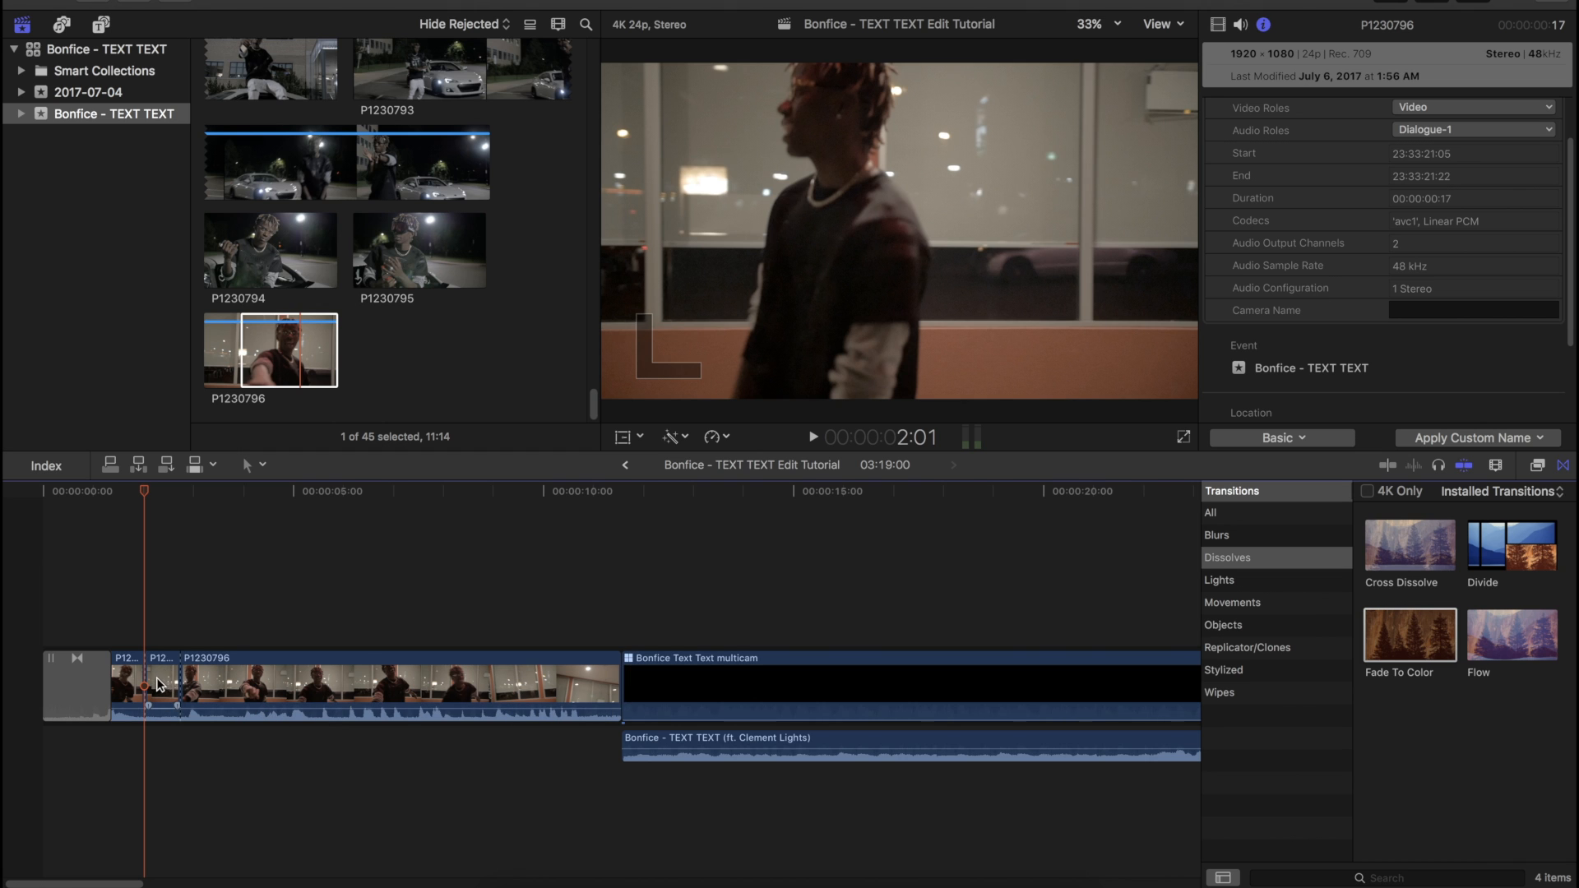
Step: Delete the 17-frame piece between the two cuts in P1230796 and play across the join
key(super+equal)
click(164, 684)
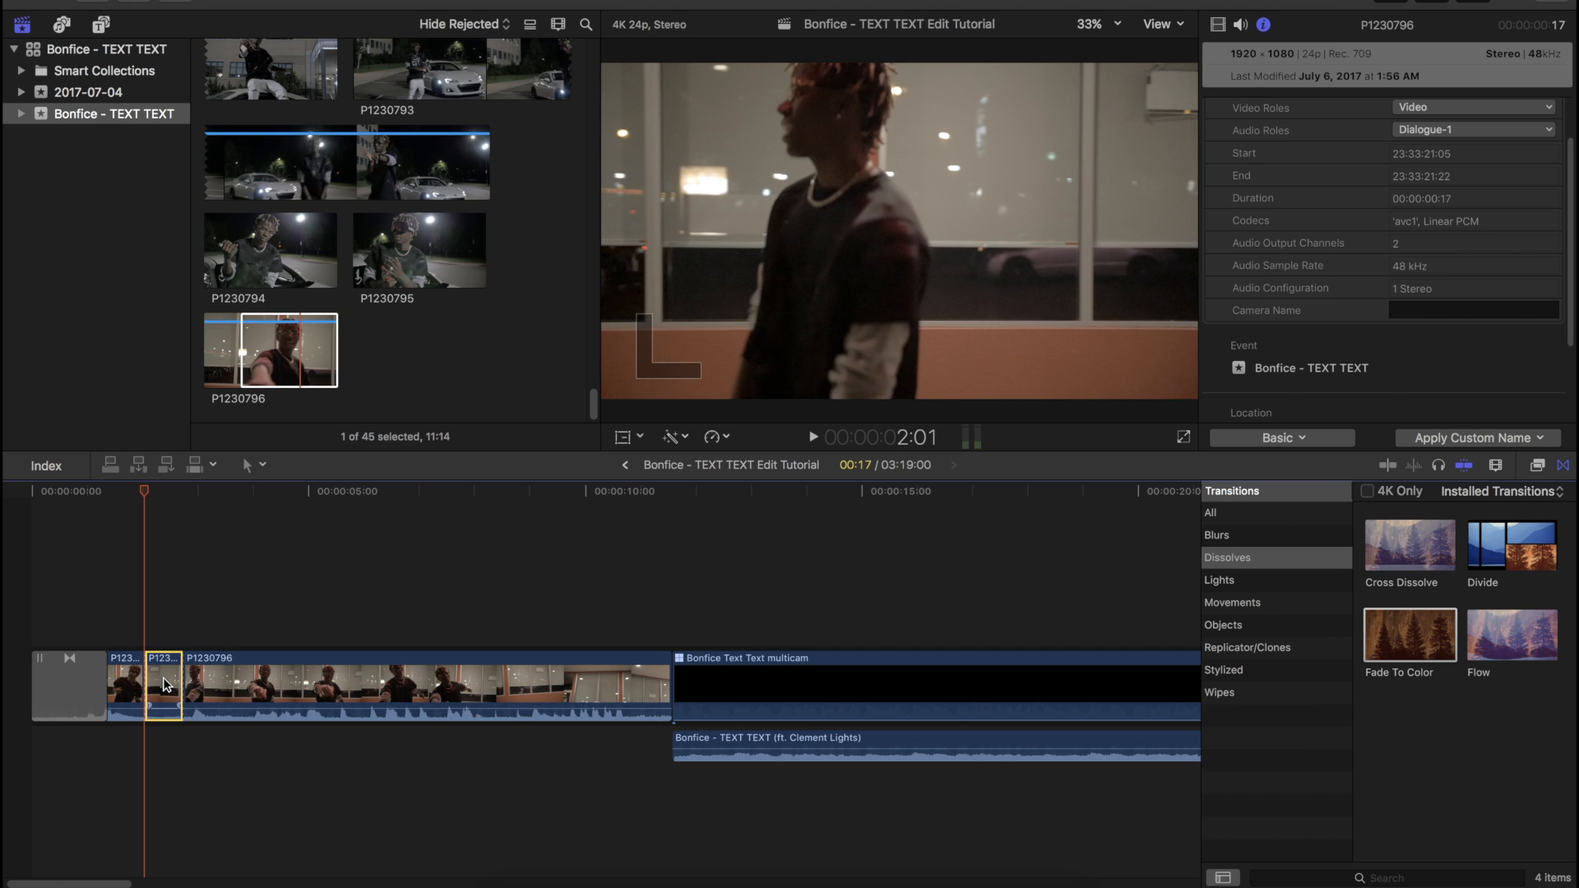
key(Delete)
key(space)
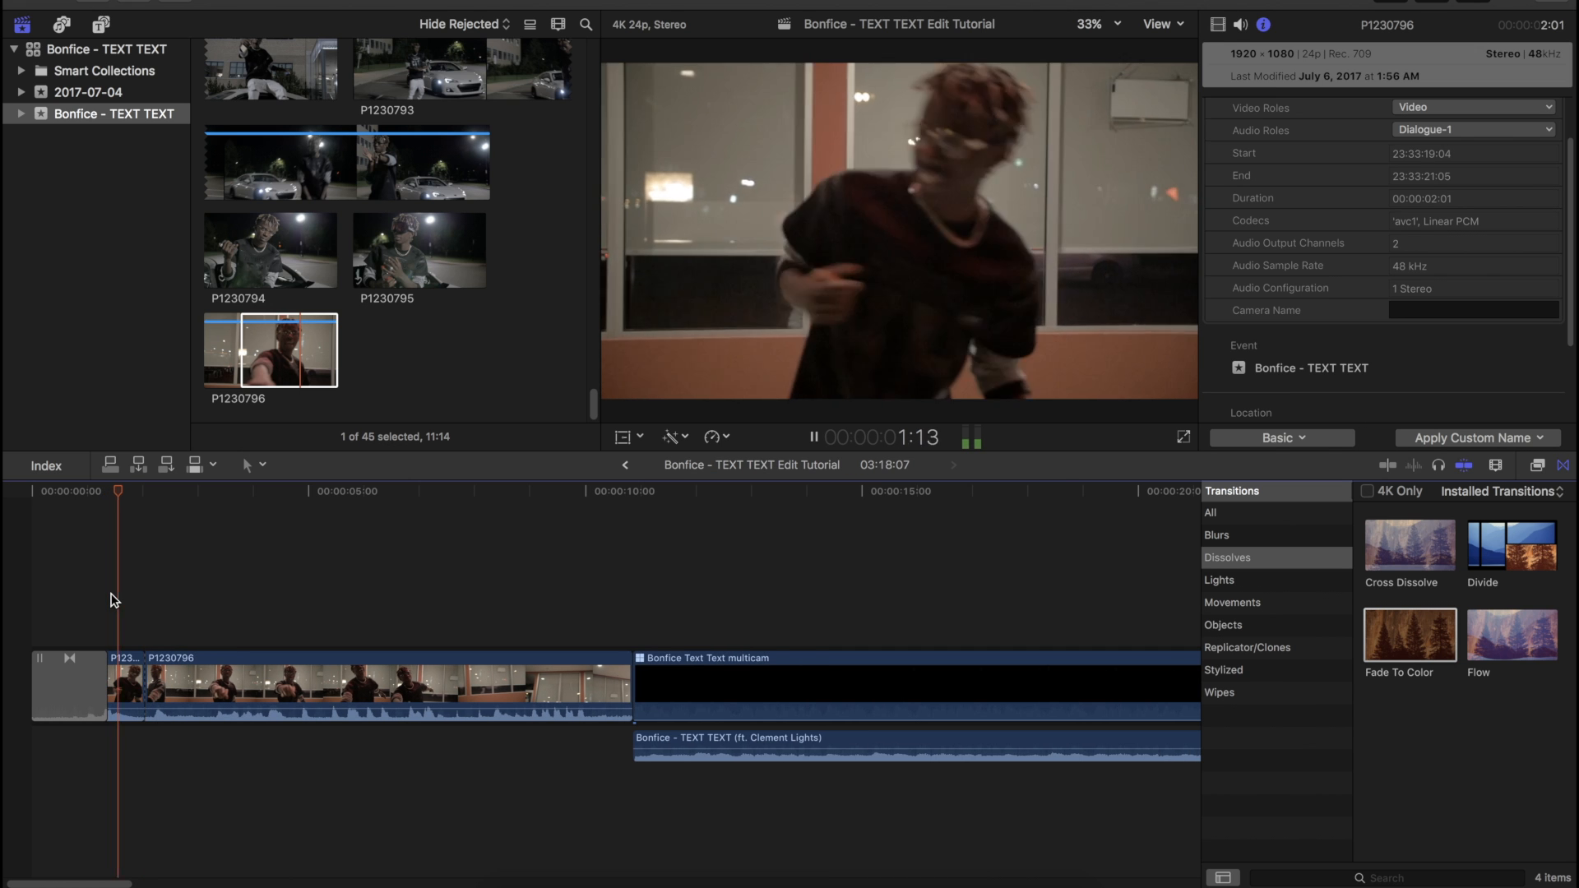
key(space)
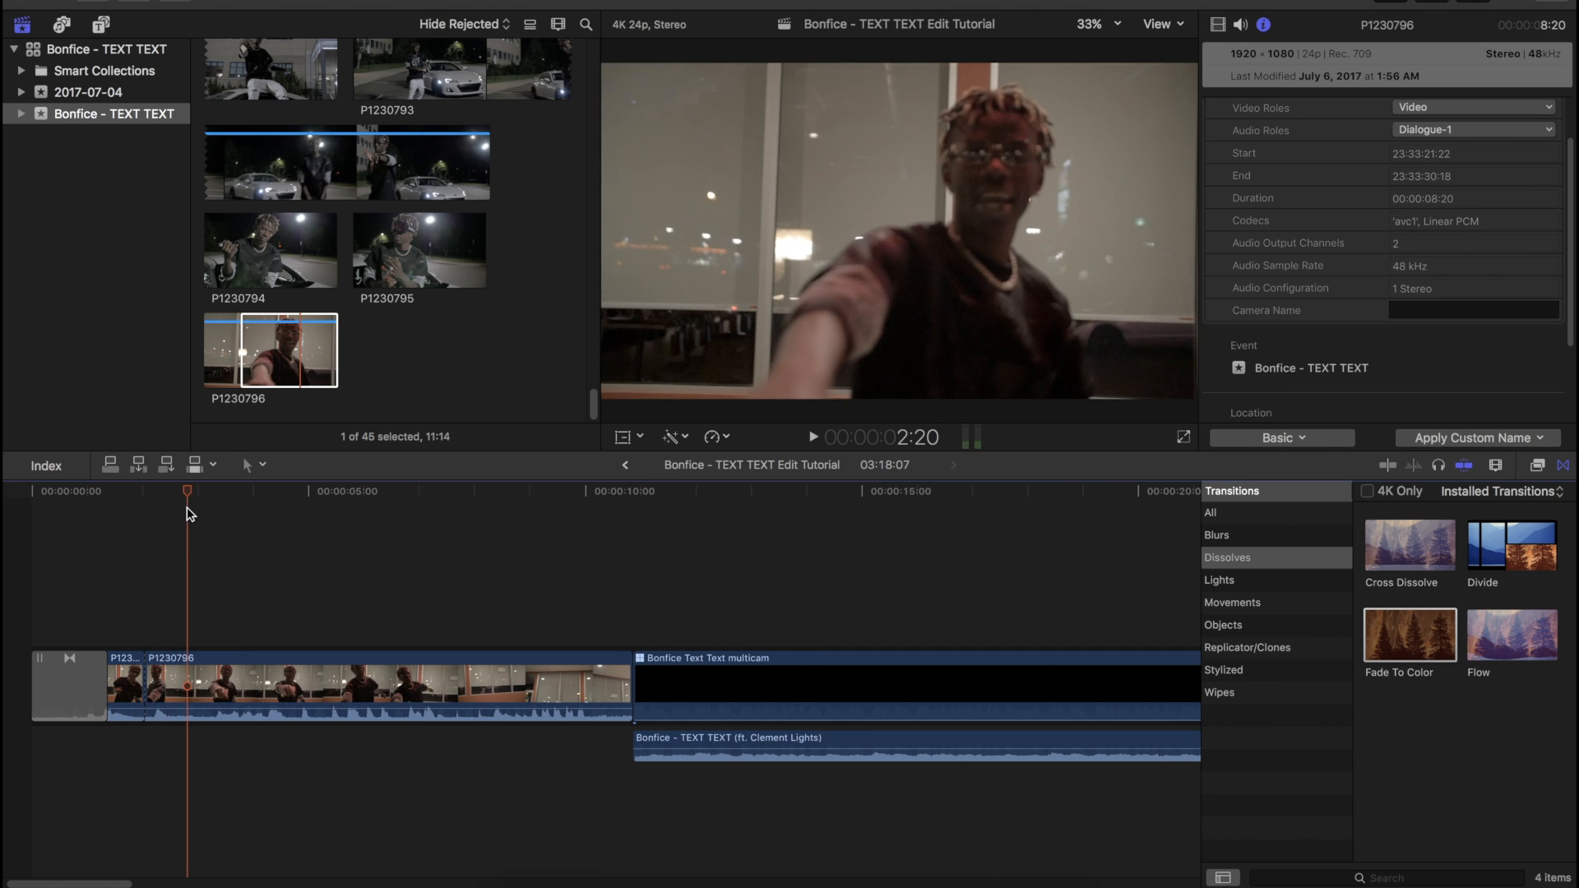
Step: Trim two frames off the start of the second P1230796 piece and replay the join with the first piece
key(space)
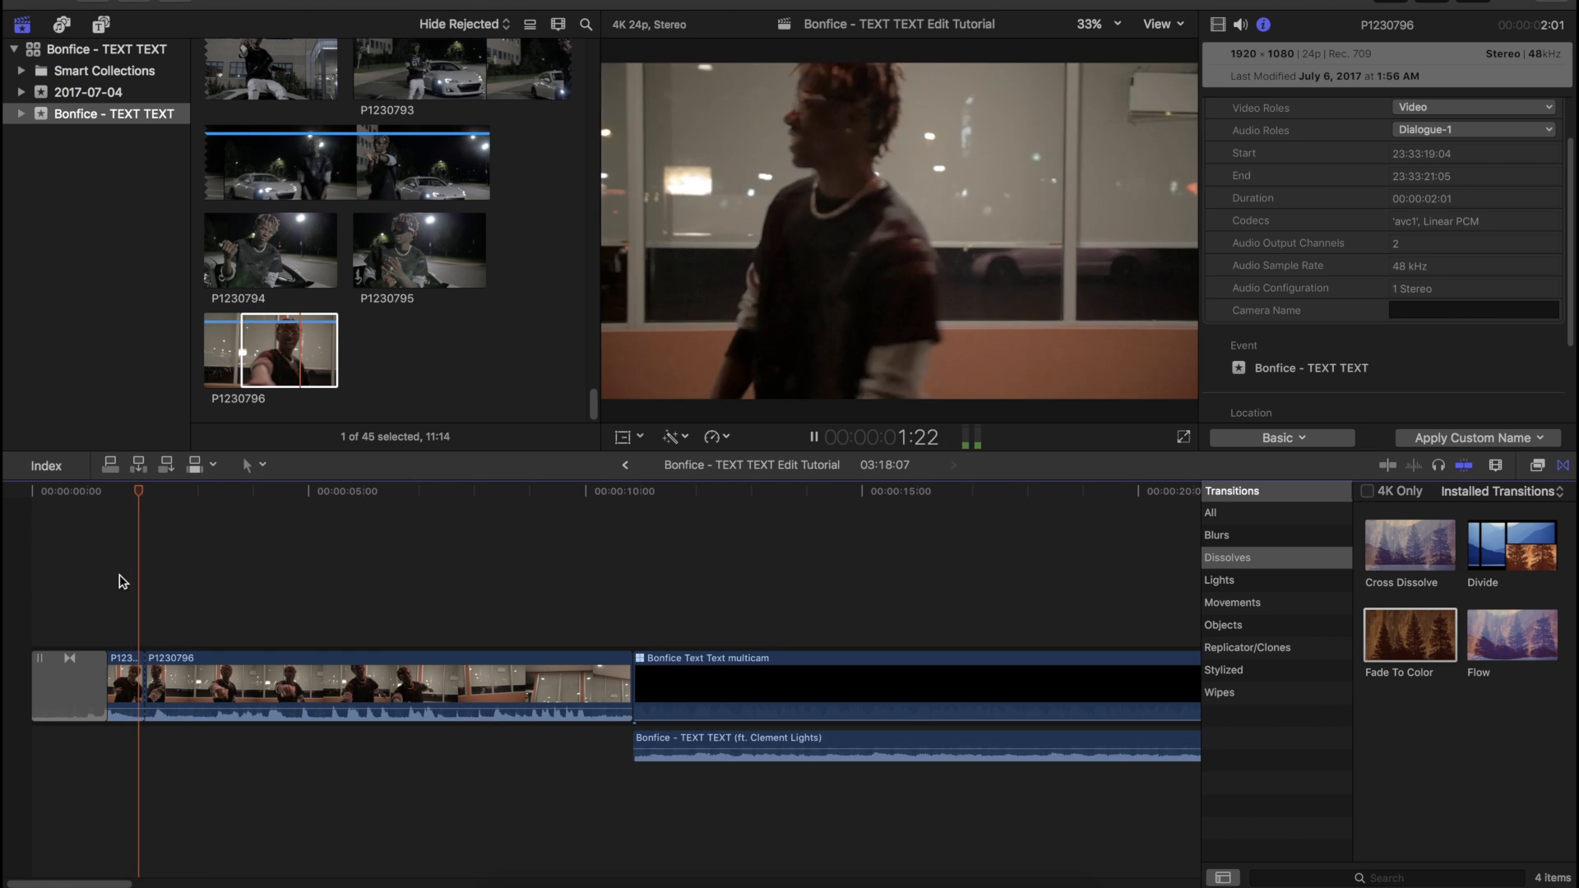
drag(149, 681, 153, 676)
click(120, 584)
key(space)
key(space)
Step: Cut P1230796 at 2:16 and 11 frames further on, delete the piece between the cuts, and play the intro from its beginning
key(b)
click(183, 685)
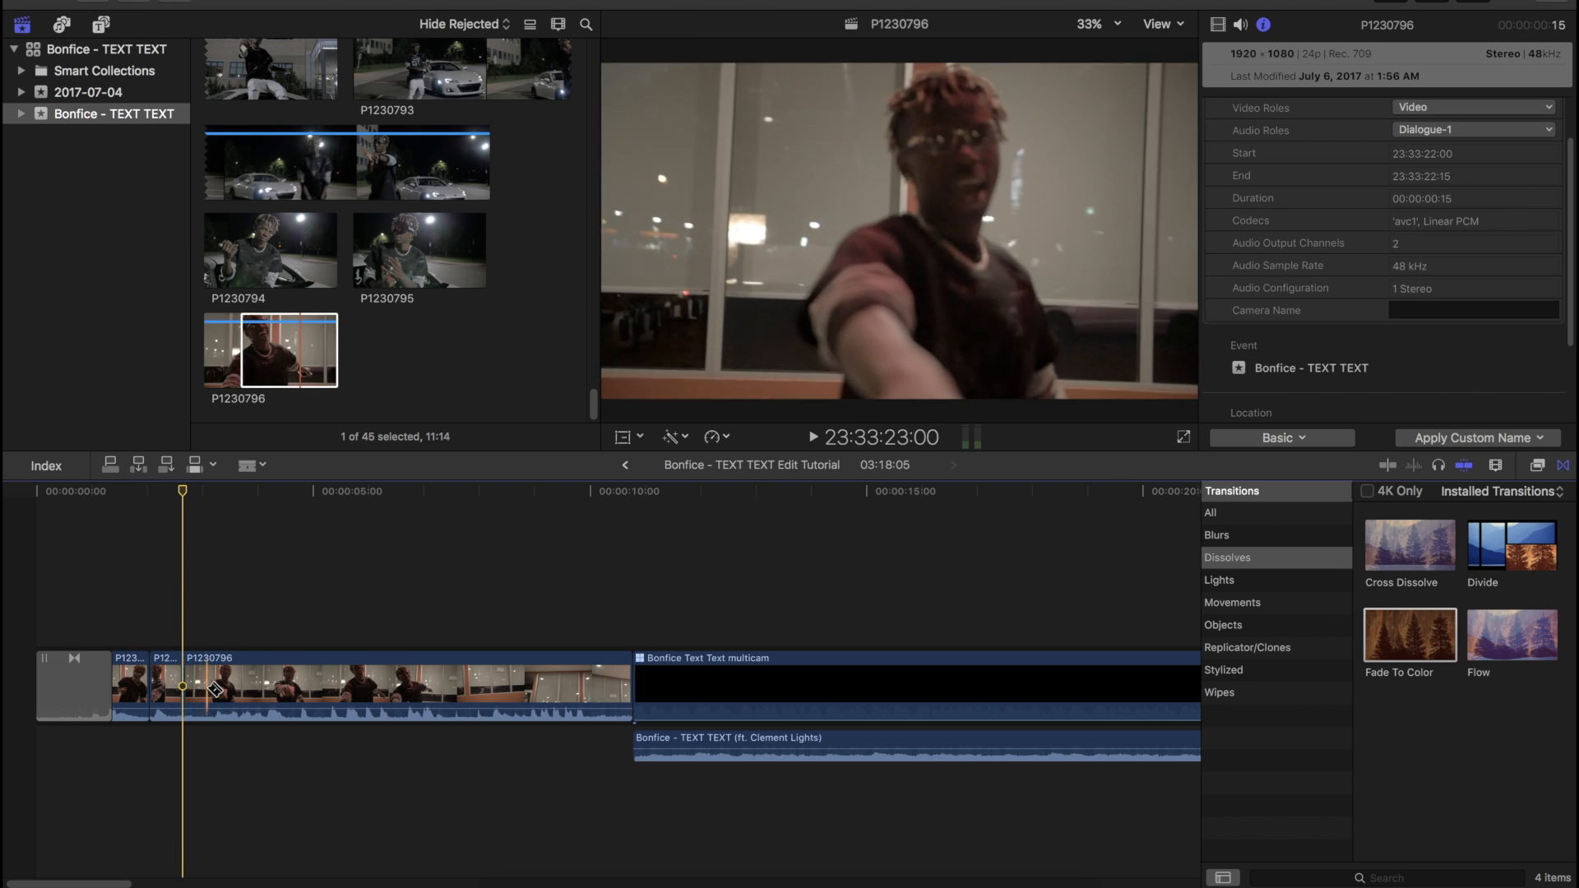
click(214, 689)
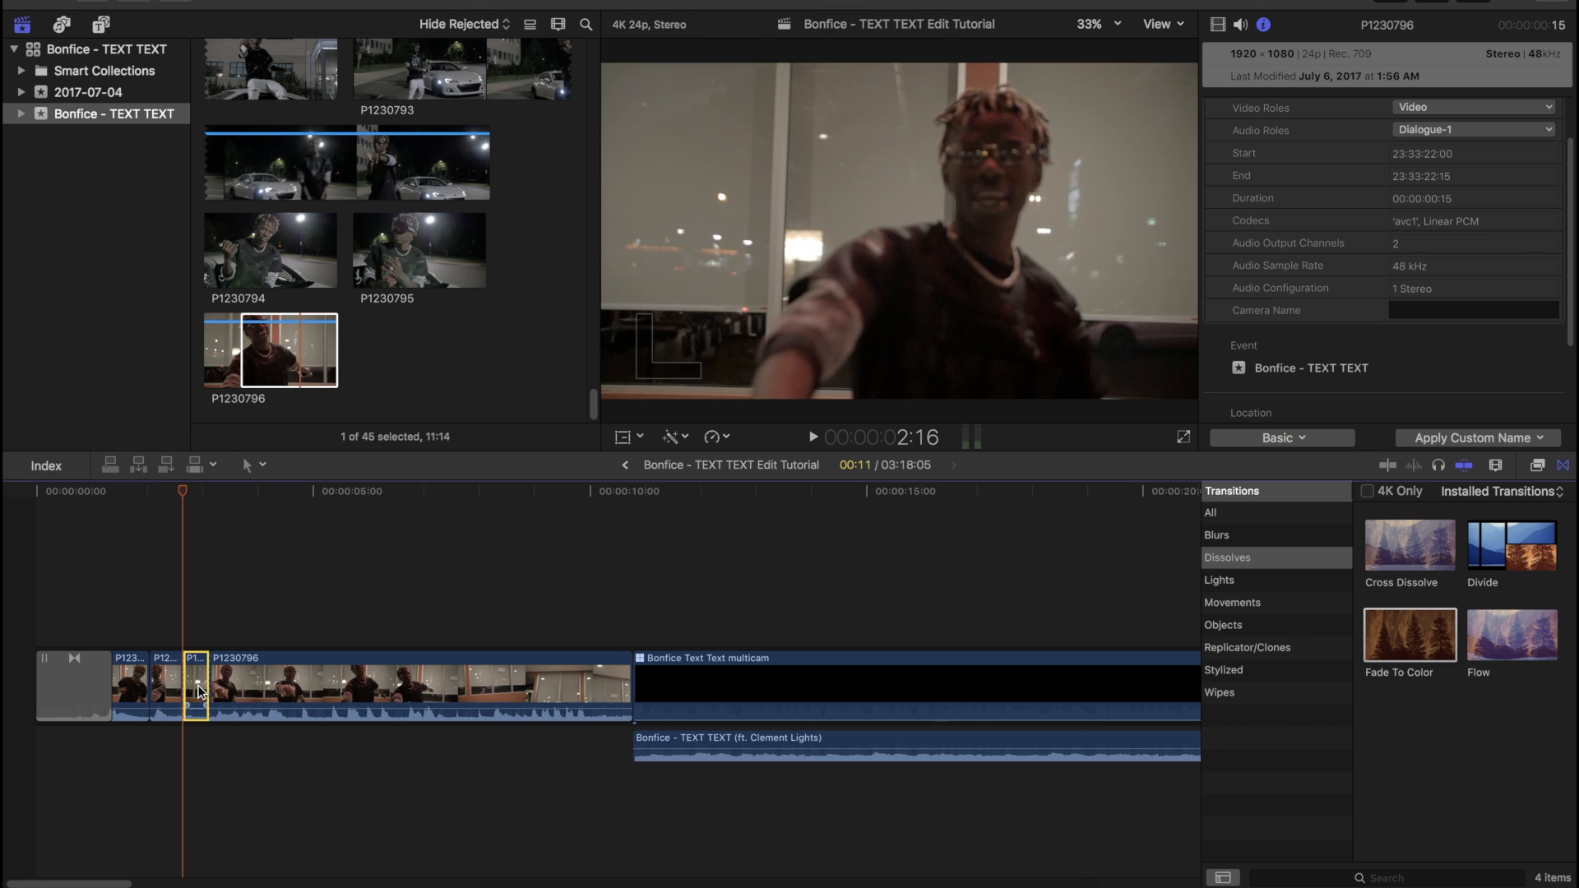
click(200, 687)
key(Delete)
click(58, 573)
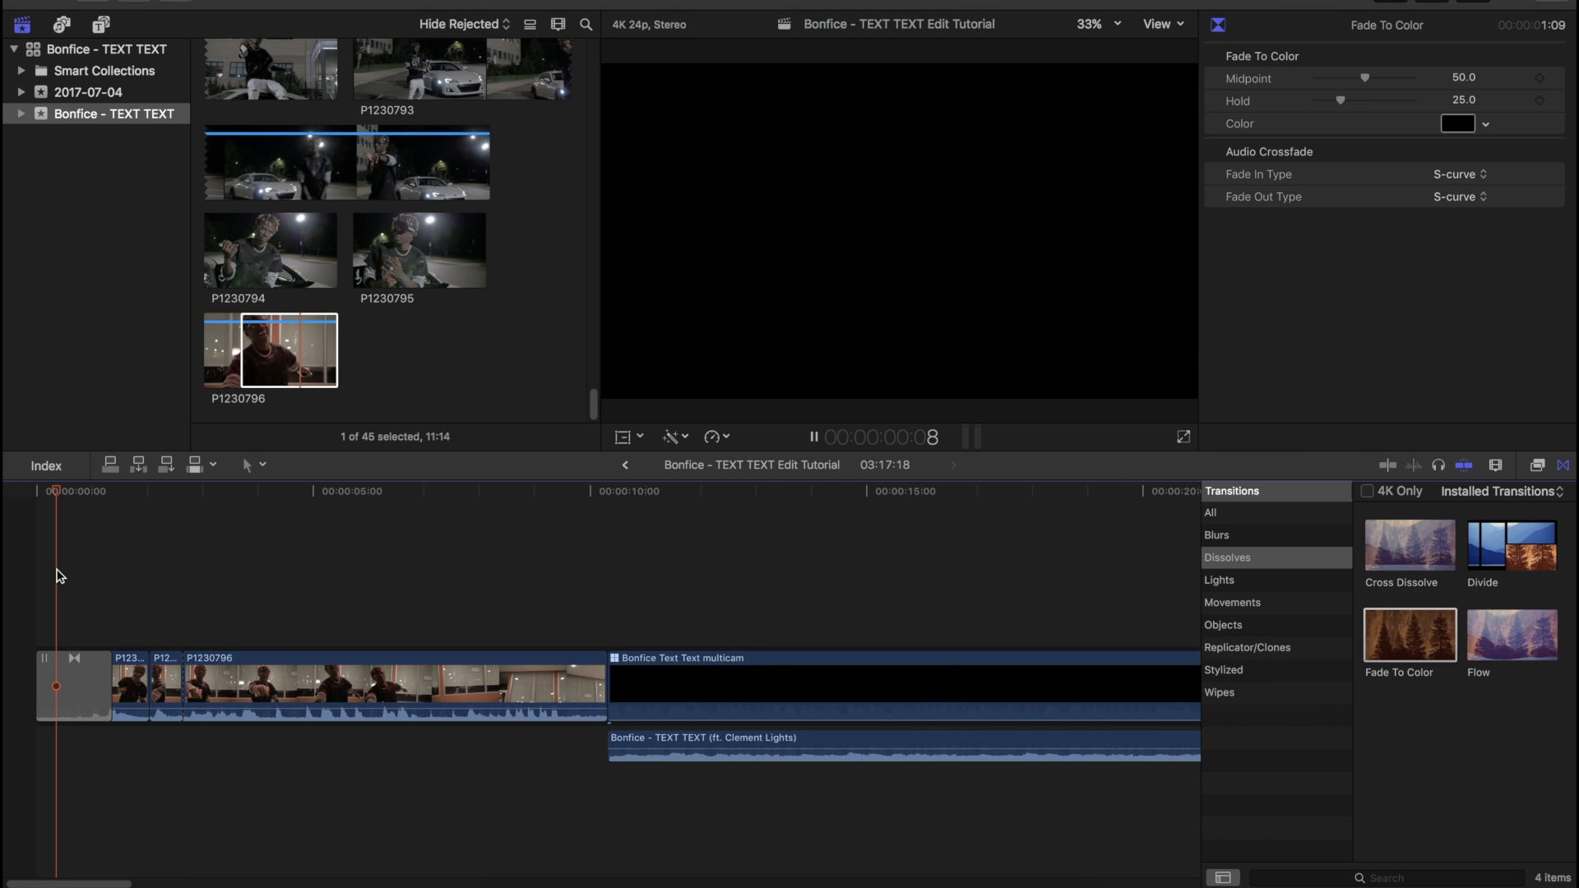
key(space)
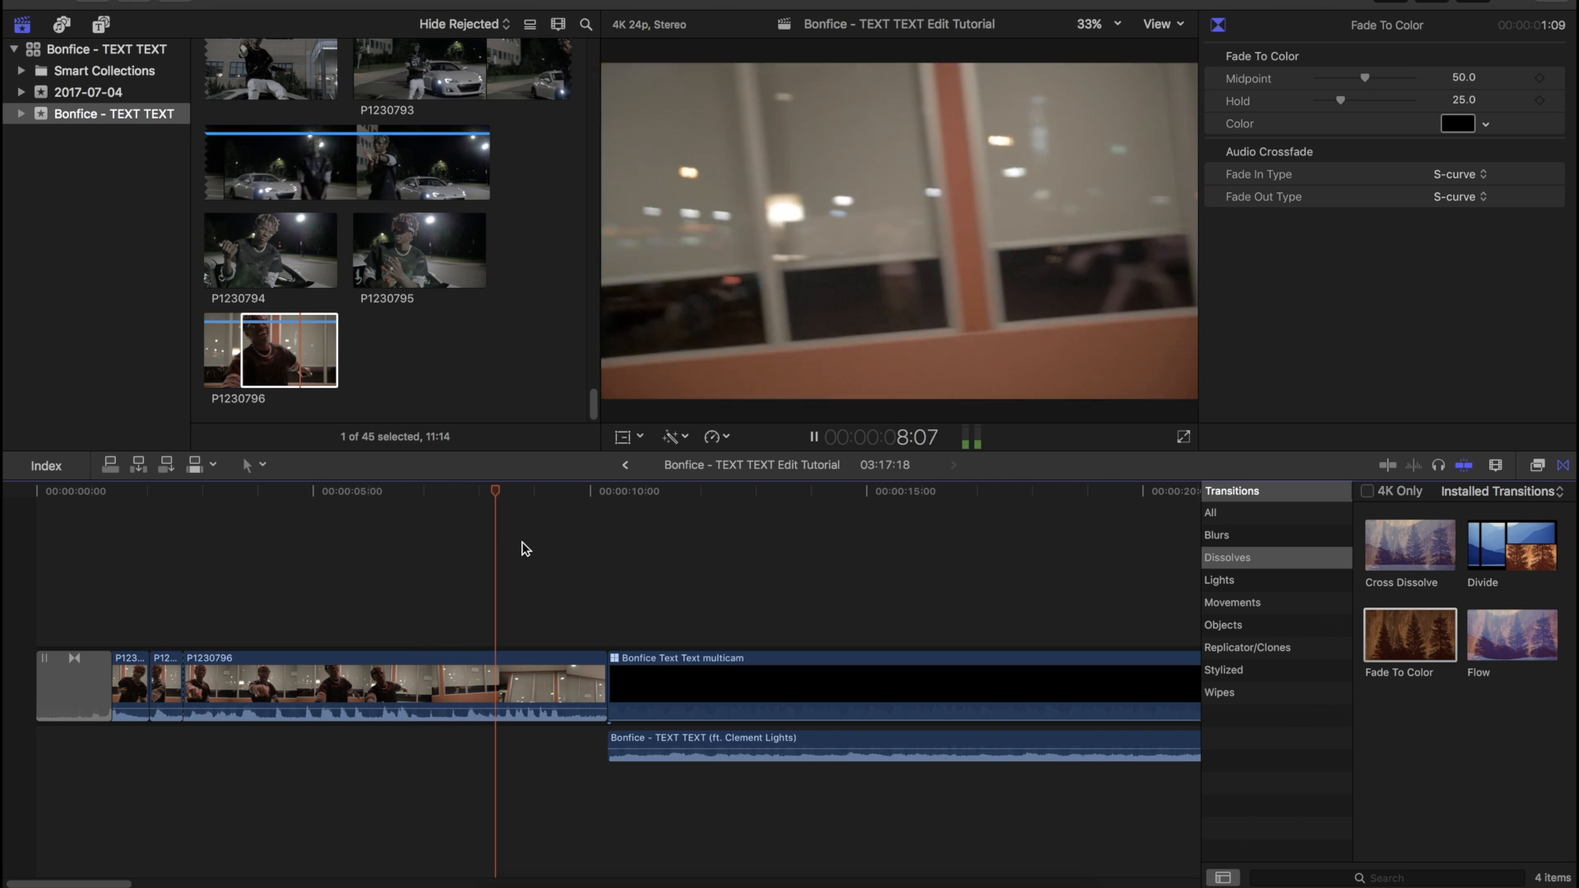
Step: Cut P1230796 at 8:02 and delete the remainder before the multicam clip
click(489, 493)
click(484, 493)
key(super+b)
click(551, 679)
key(Delete)
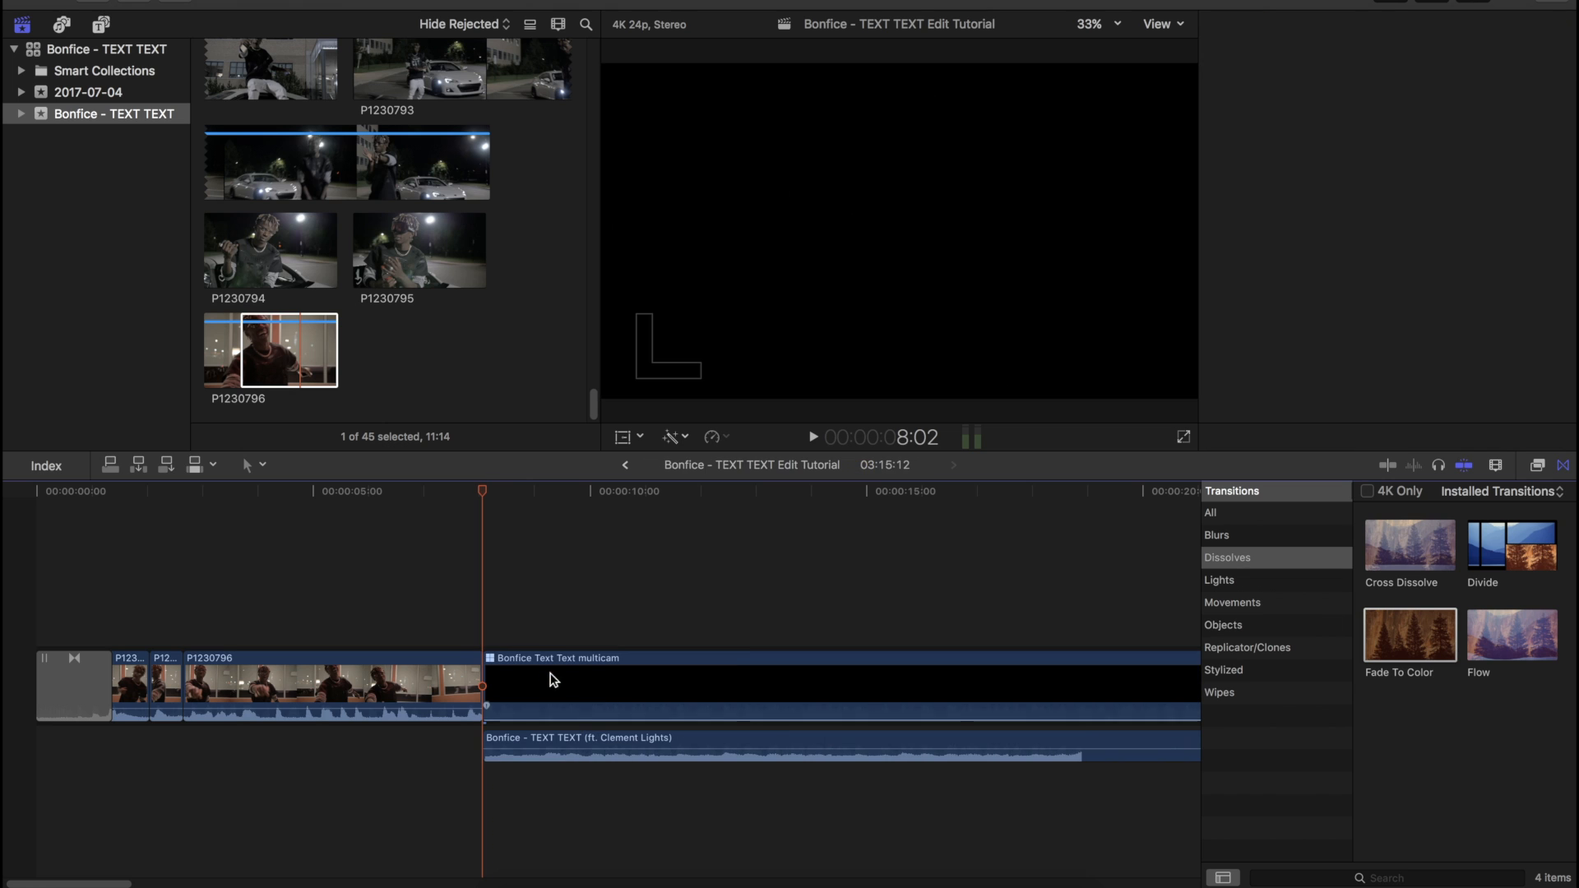
Step: Insert a Custom generator between P1230796 and the multicam clip and shorten it to 2:10 by cutting off its end
click(99, 26)
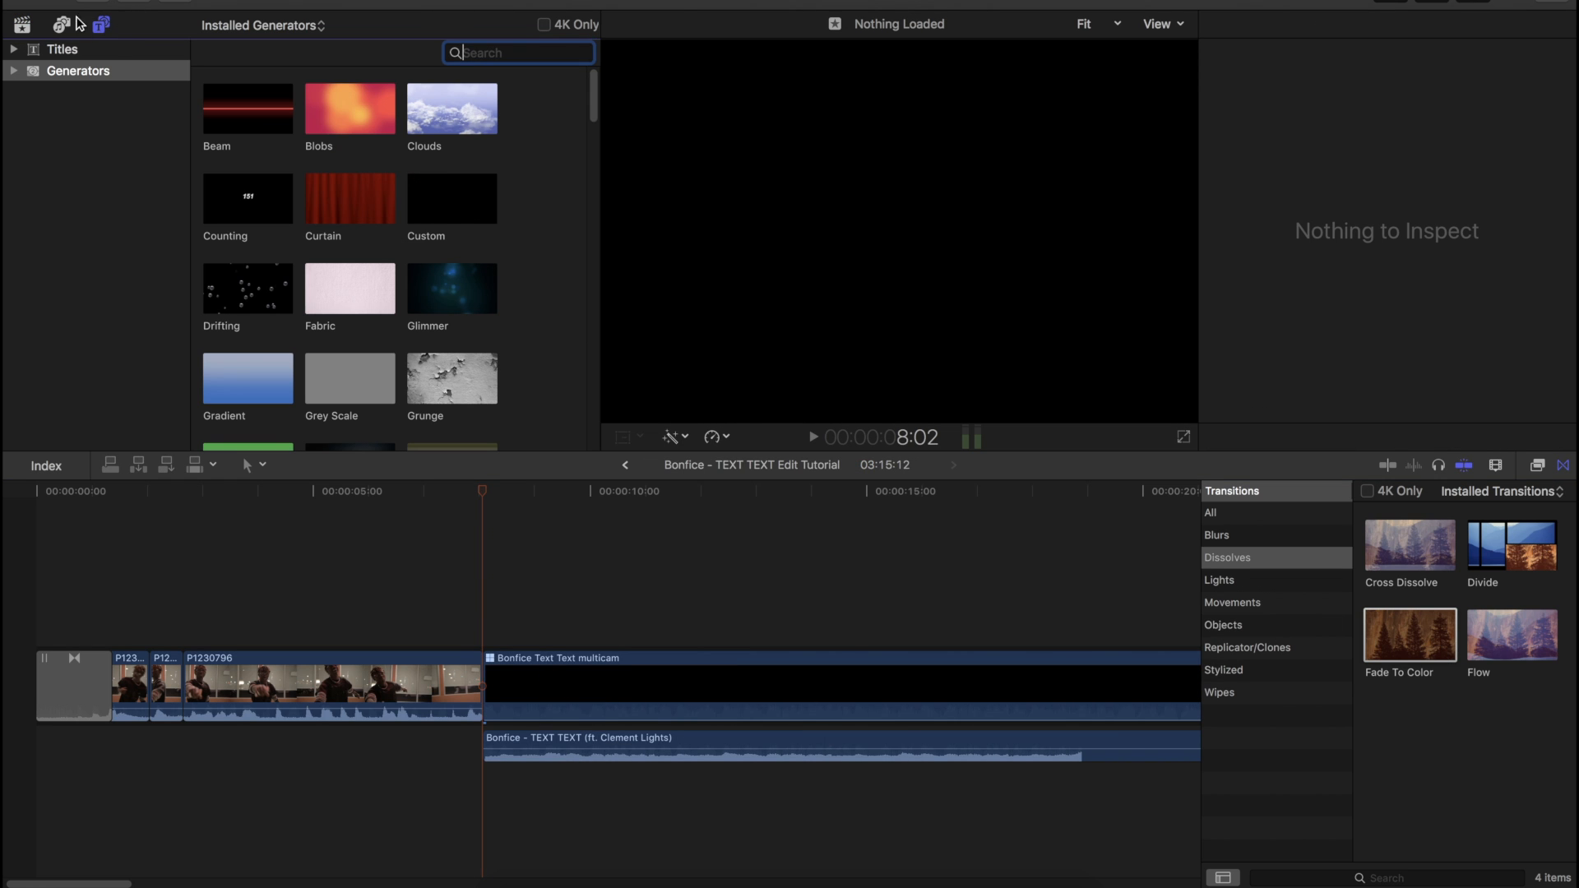
click(89, 70)
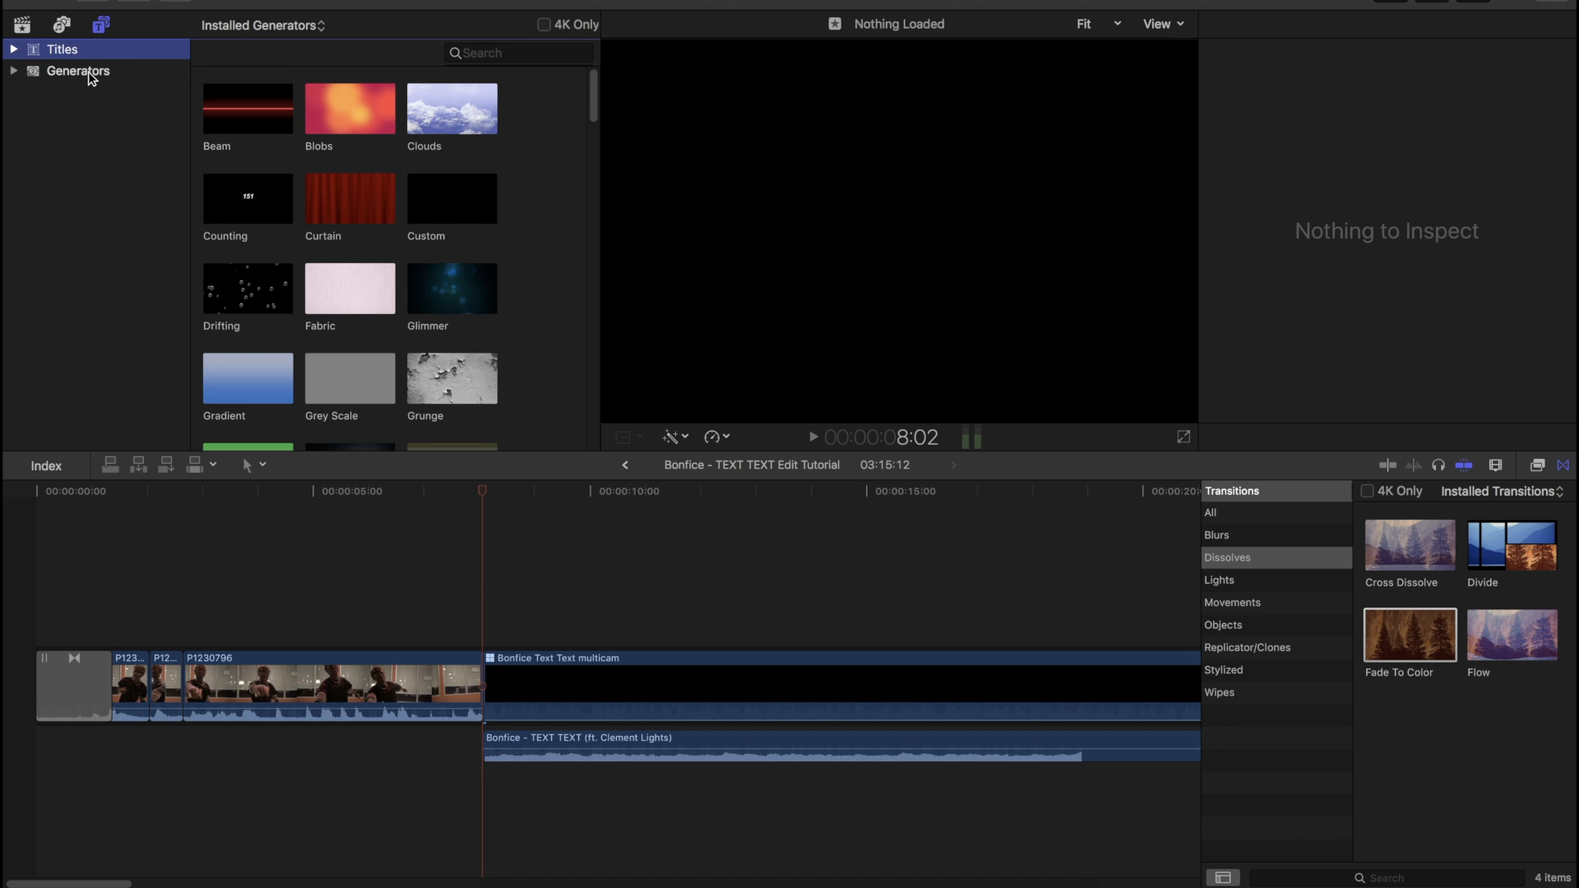
click(452, 205)
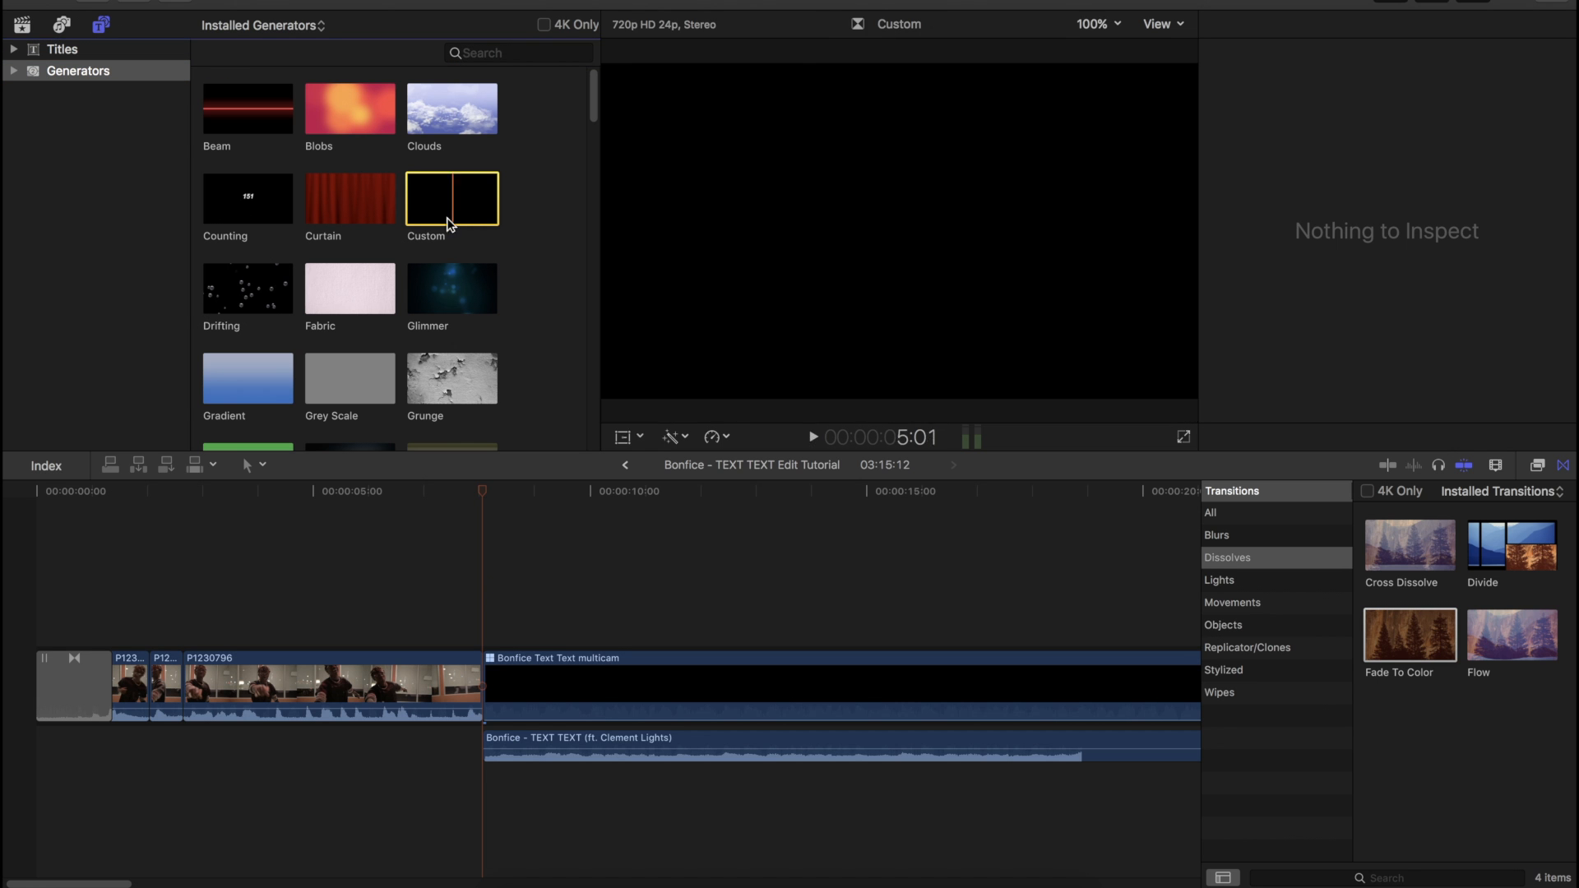
drag(455, 201, 490, 682)
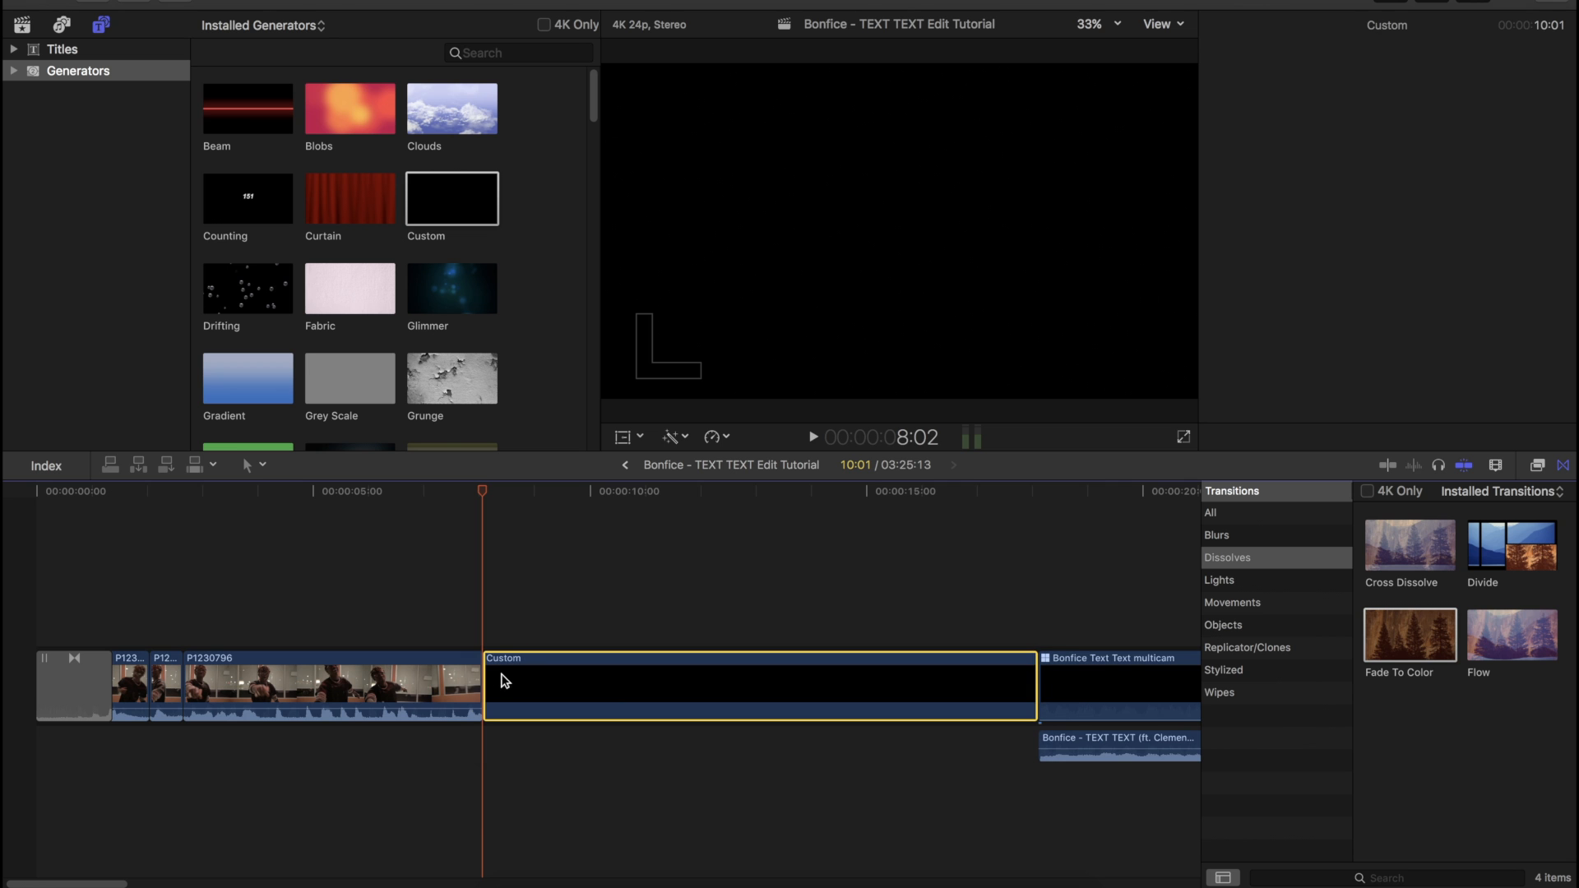
click(691, 692)
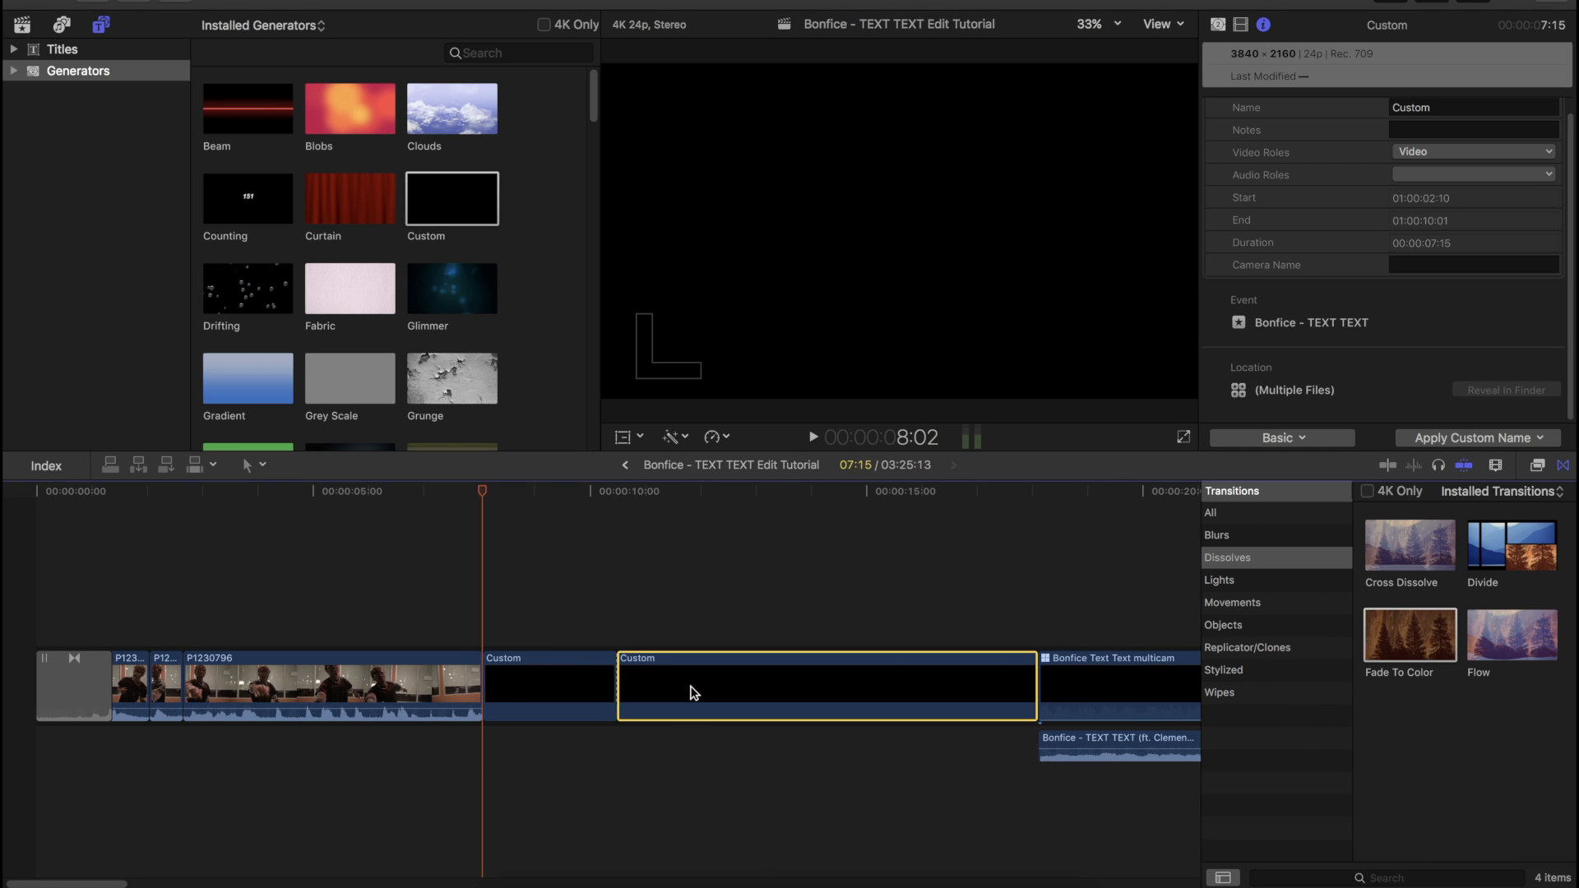
key(BackSpace)
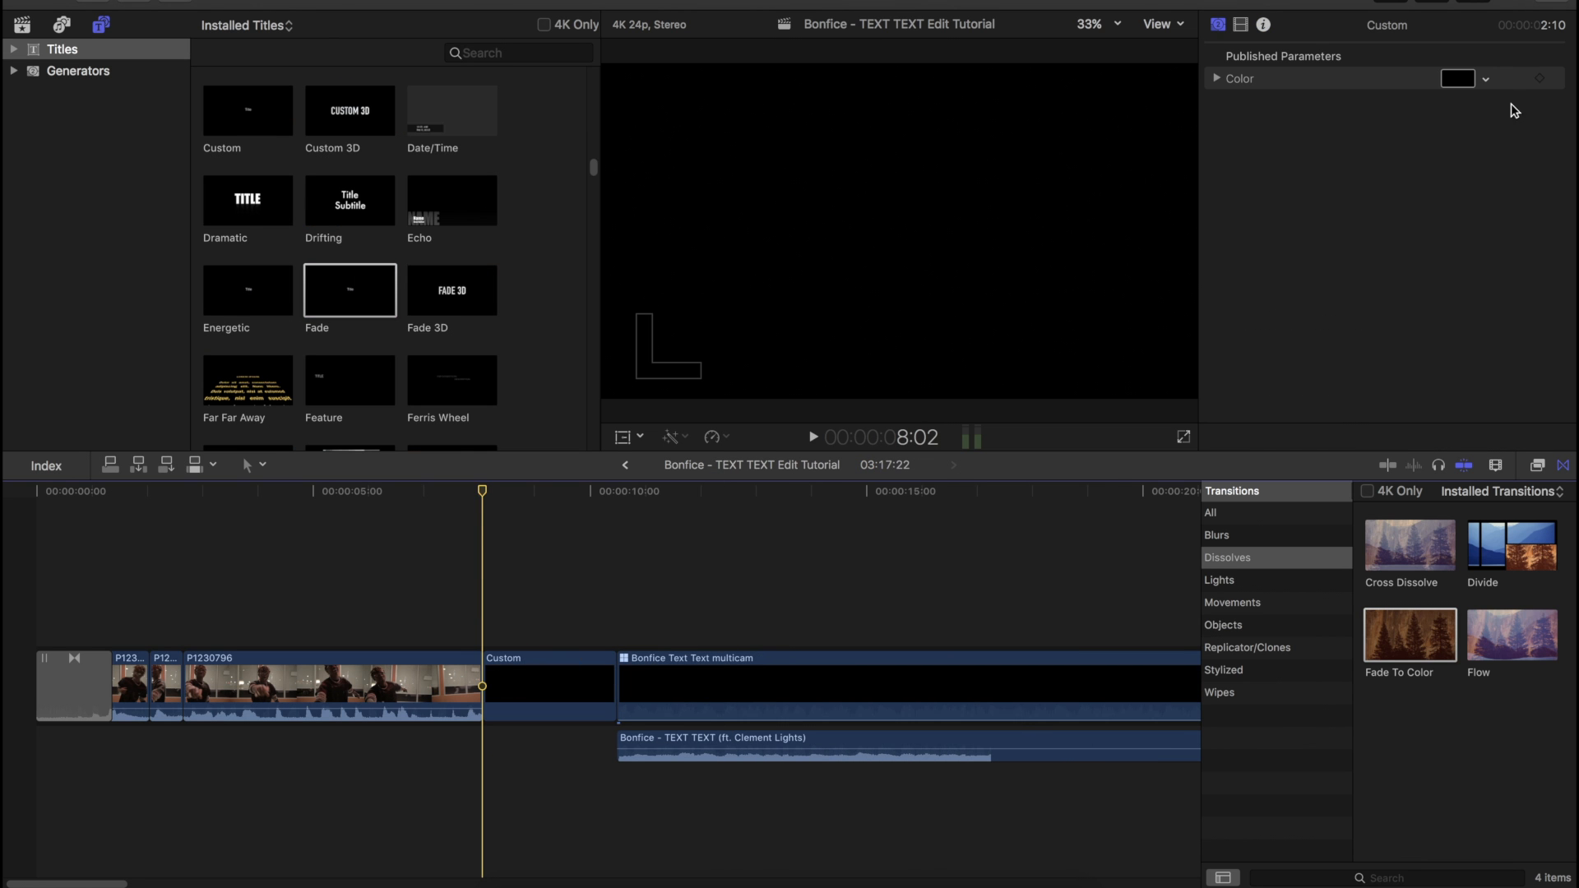
Step: Try several pencil colors on the Custom generator's background and set it to brown
click(1458, 80)
click(557, 362)
click(484, 395)
click(543, 502)
click(606, 465)
click(526, 404)
click(429, 398)
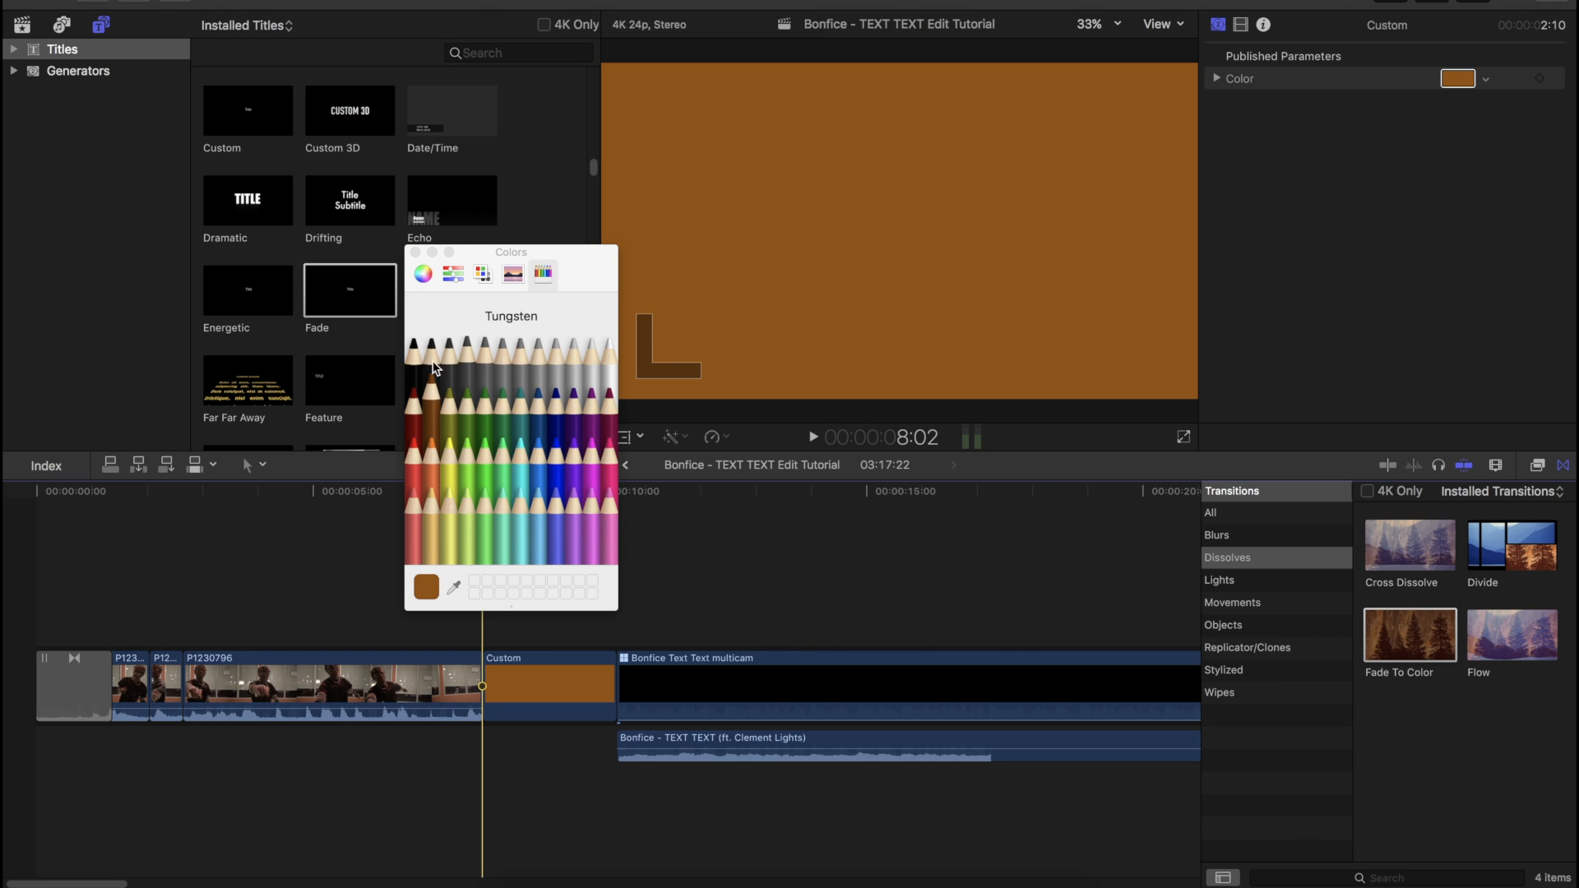
Step: Set the Custom clip's color to black and add a Fade To Color transition between clip P1230796 and the Custom clip
click(415, 362)
click(415, 253)
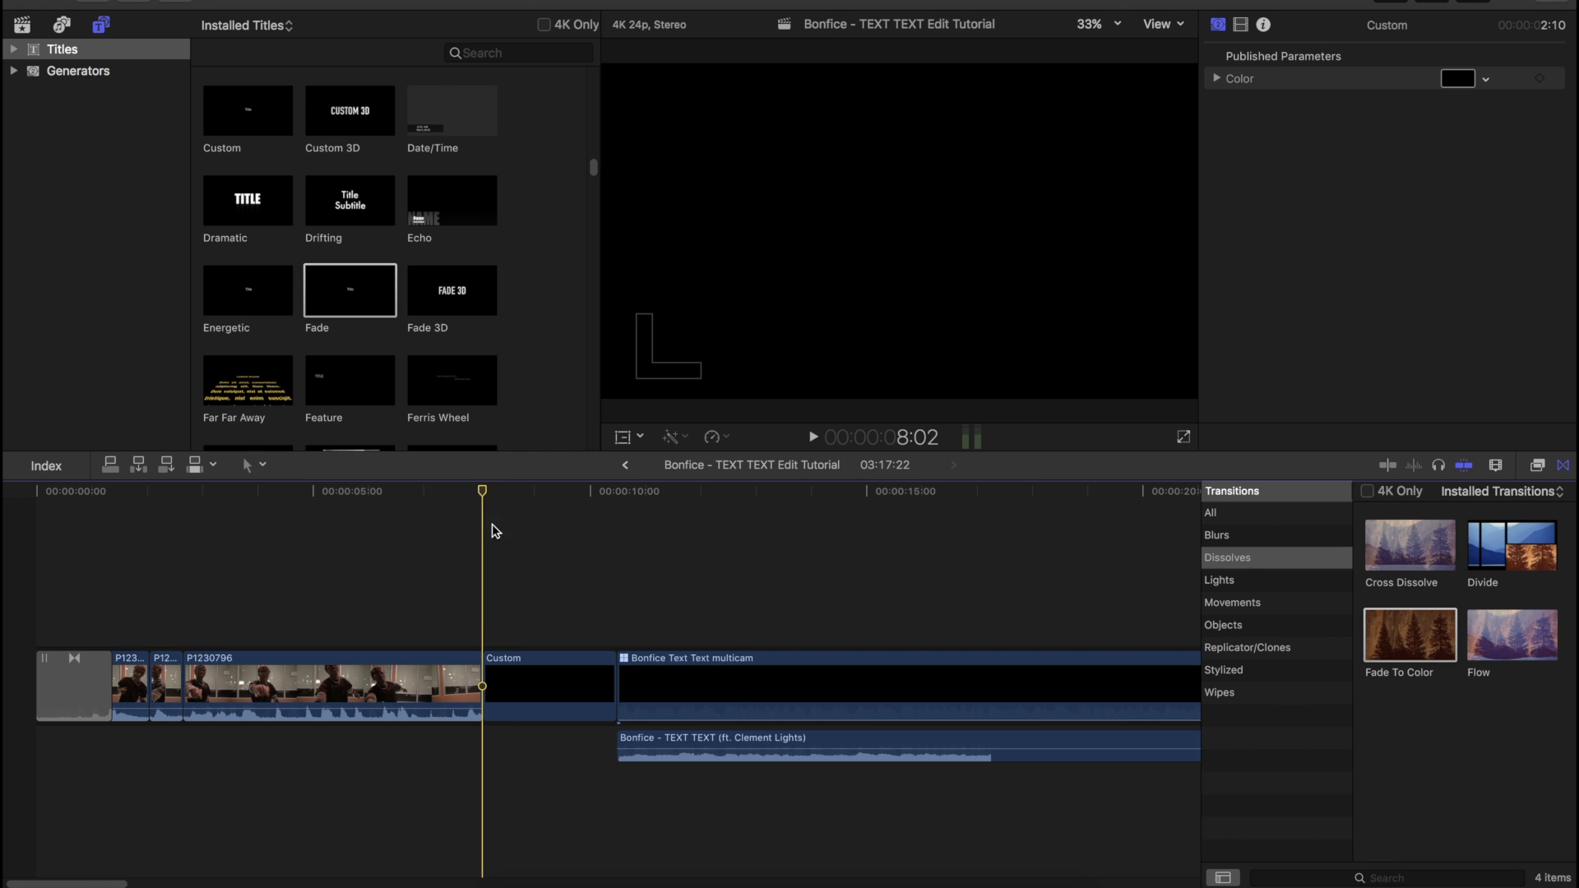
drag(483, 495, 407, 498)
drag(1416, 639, 485, 690)
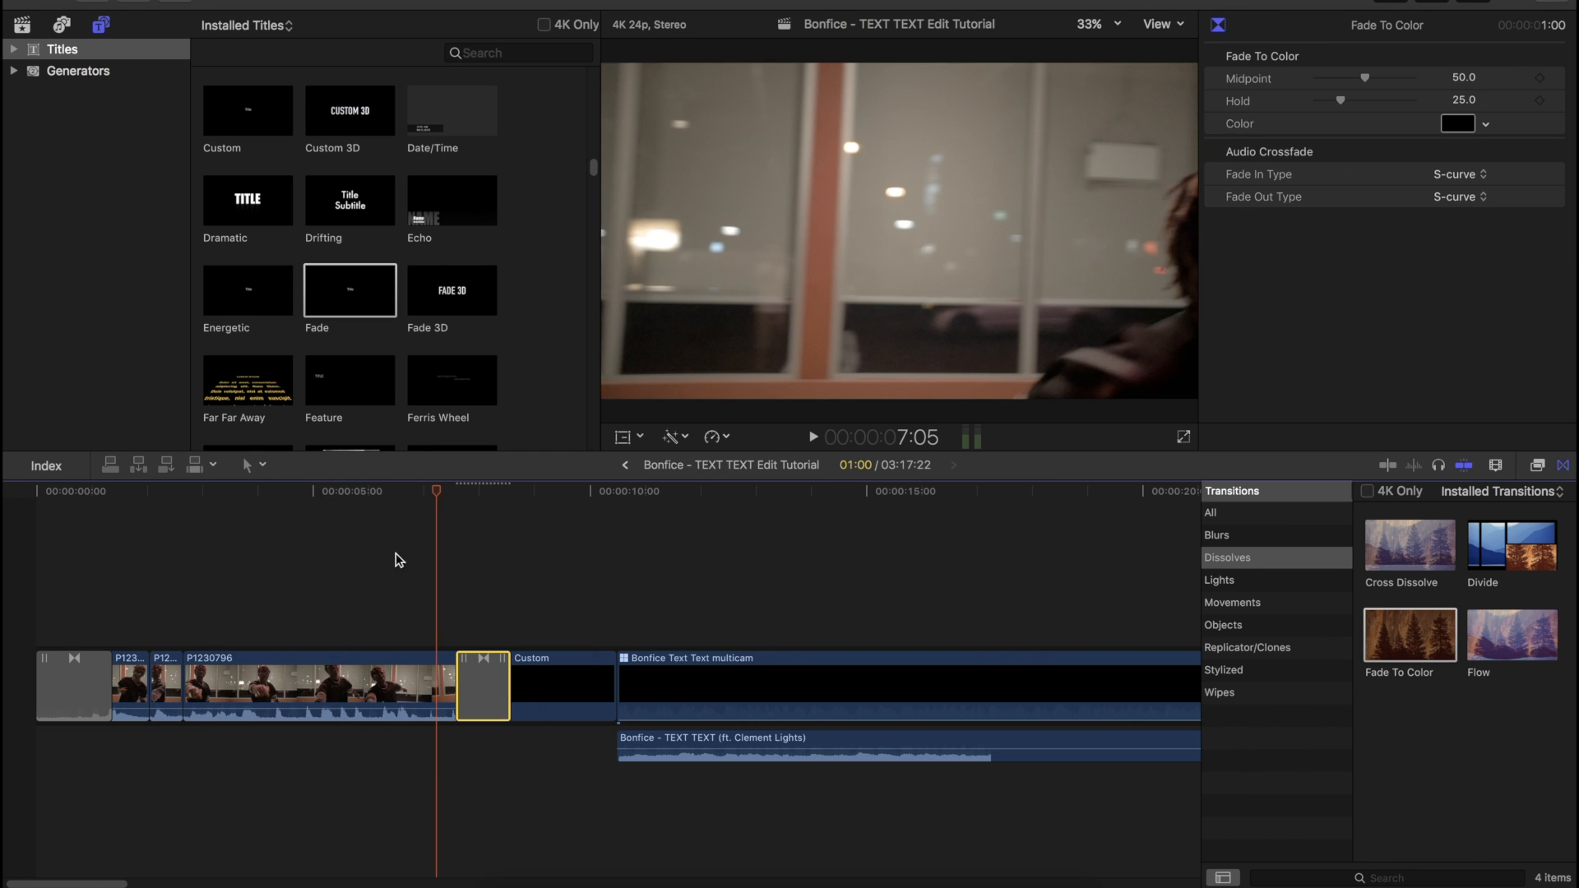
key(space)
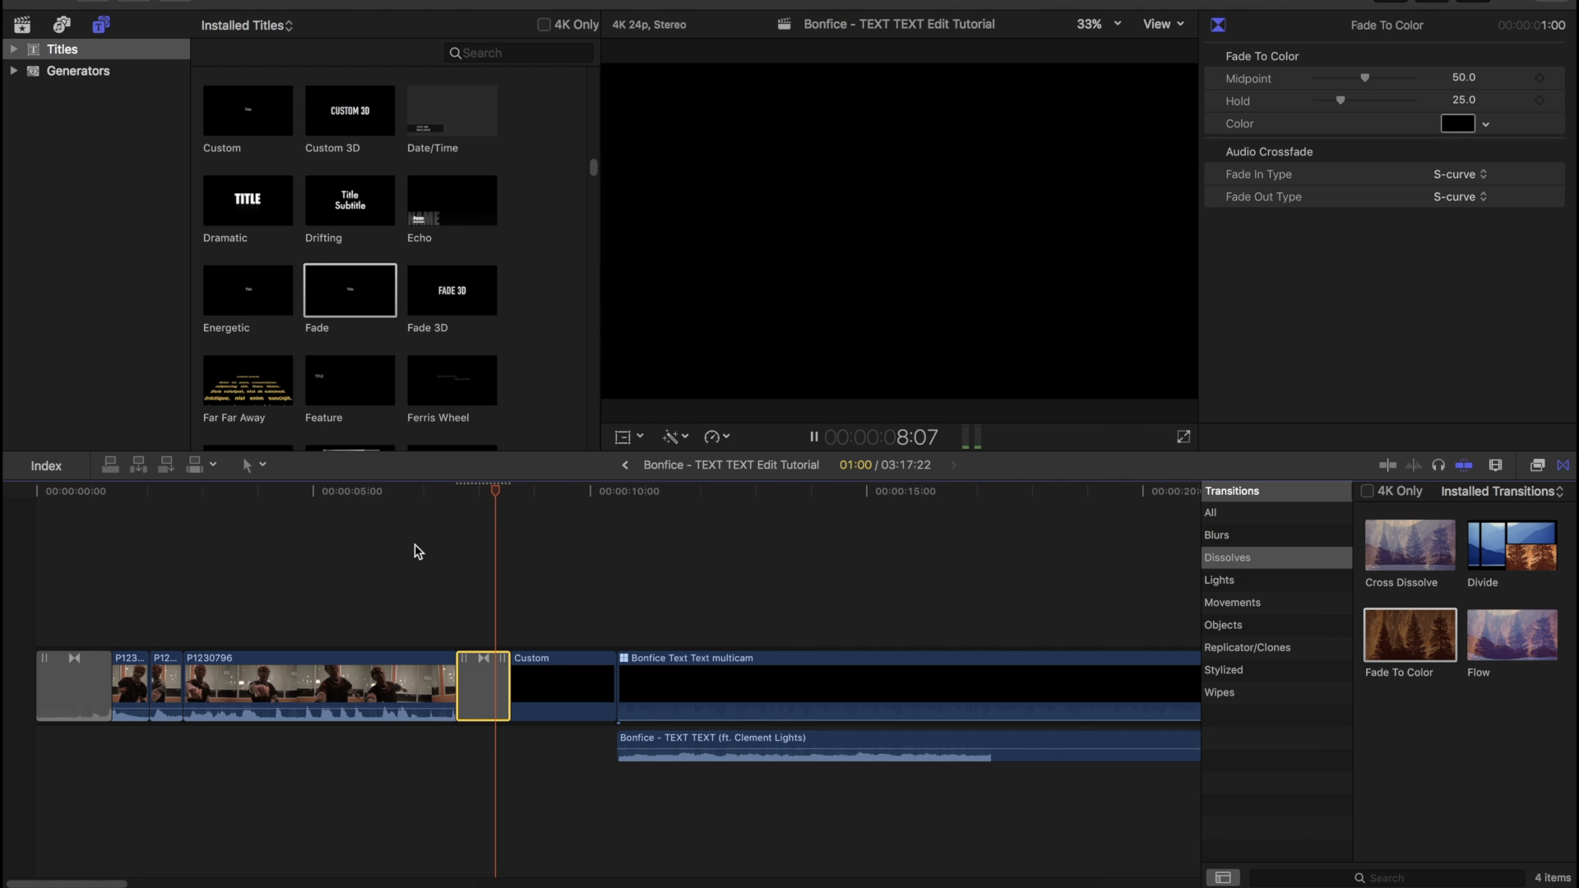
Step: Lengthen the Fade To Color transition before the Custom clip to 01:23 and play it back
drag(463, 681, 432, 666)
click(424, 600)
key(space)
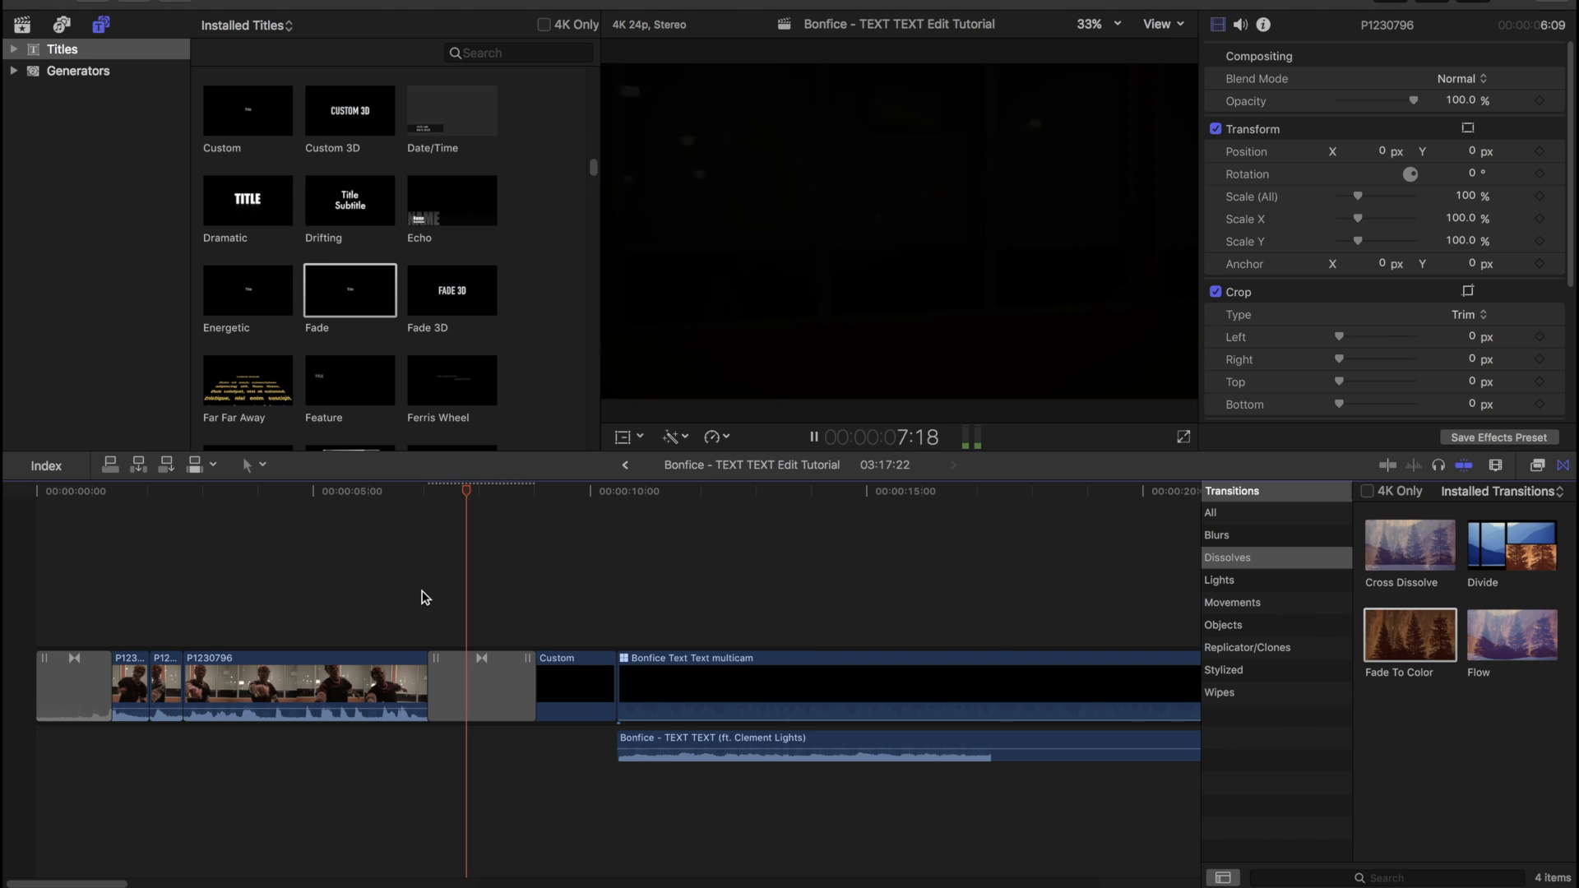
Step: Remove the transition, trim the end of clip P1230796 slightly earlier, and reapply Fade To Color before the Custom clip
click(497, 684)
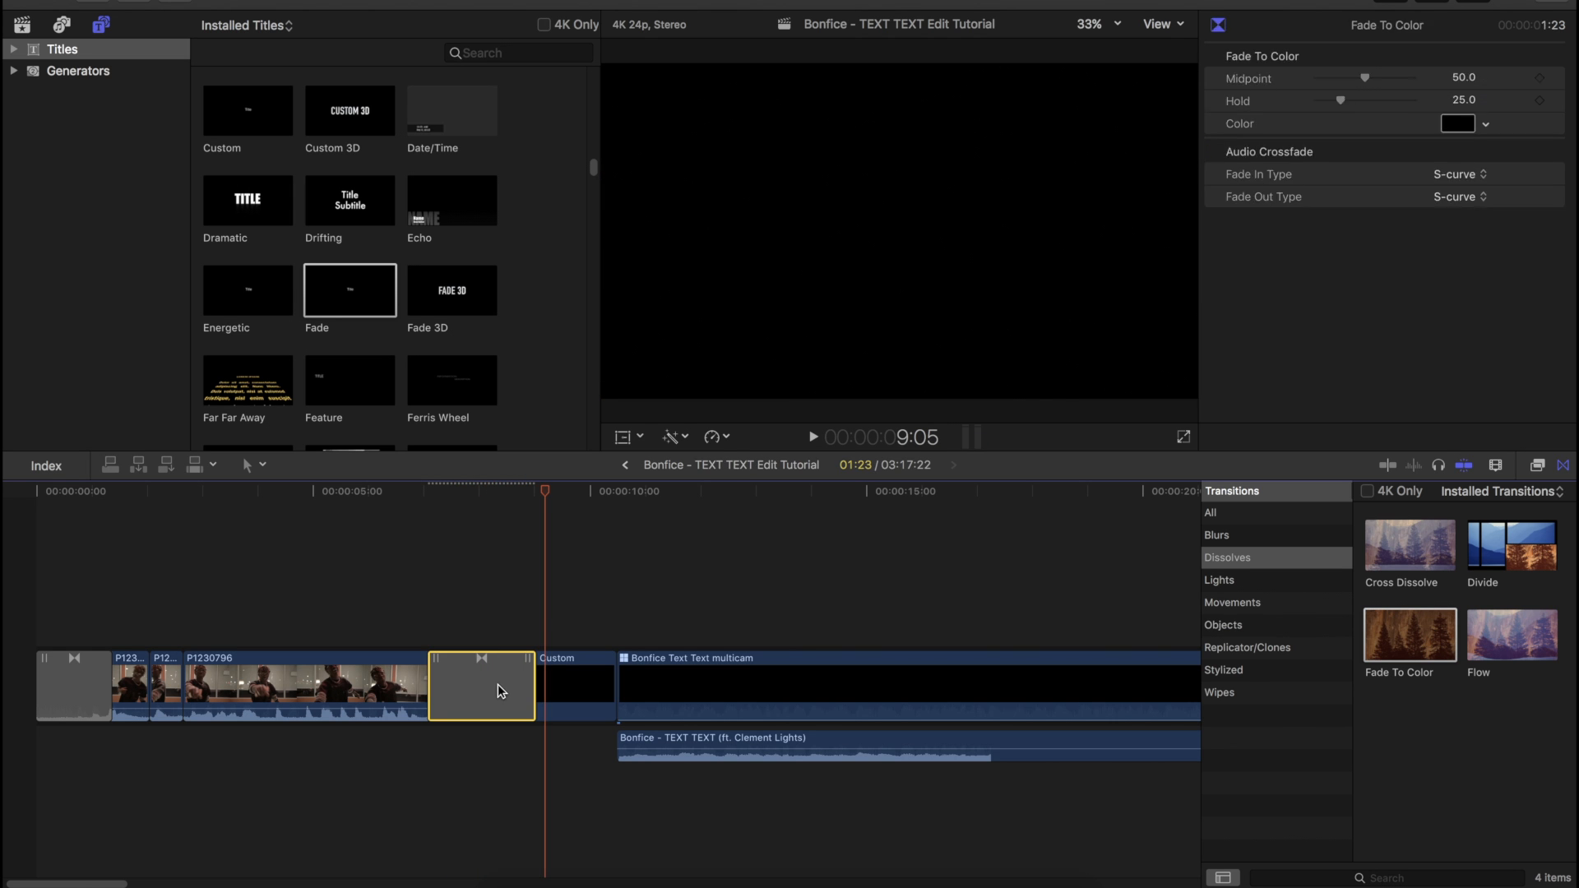
key(Delete)
drag(485, 672, 449, 669)
drag(1369, 627, 510, 693)
click(391, 598)
key(space)
key(super+4)
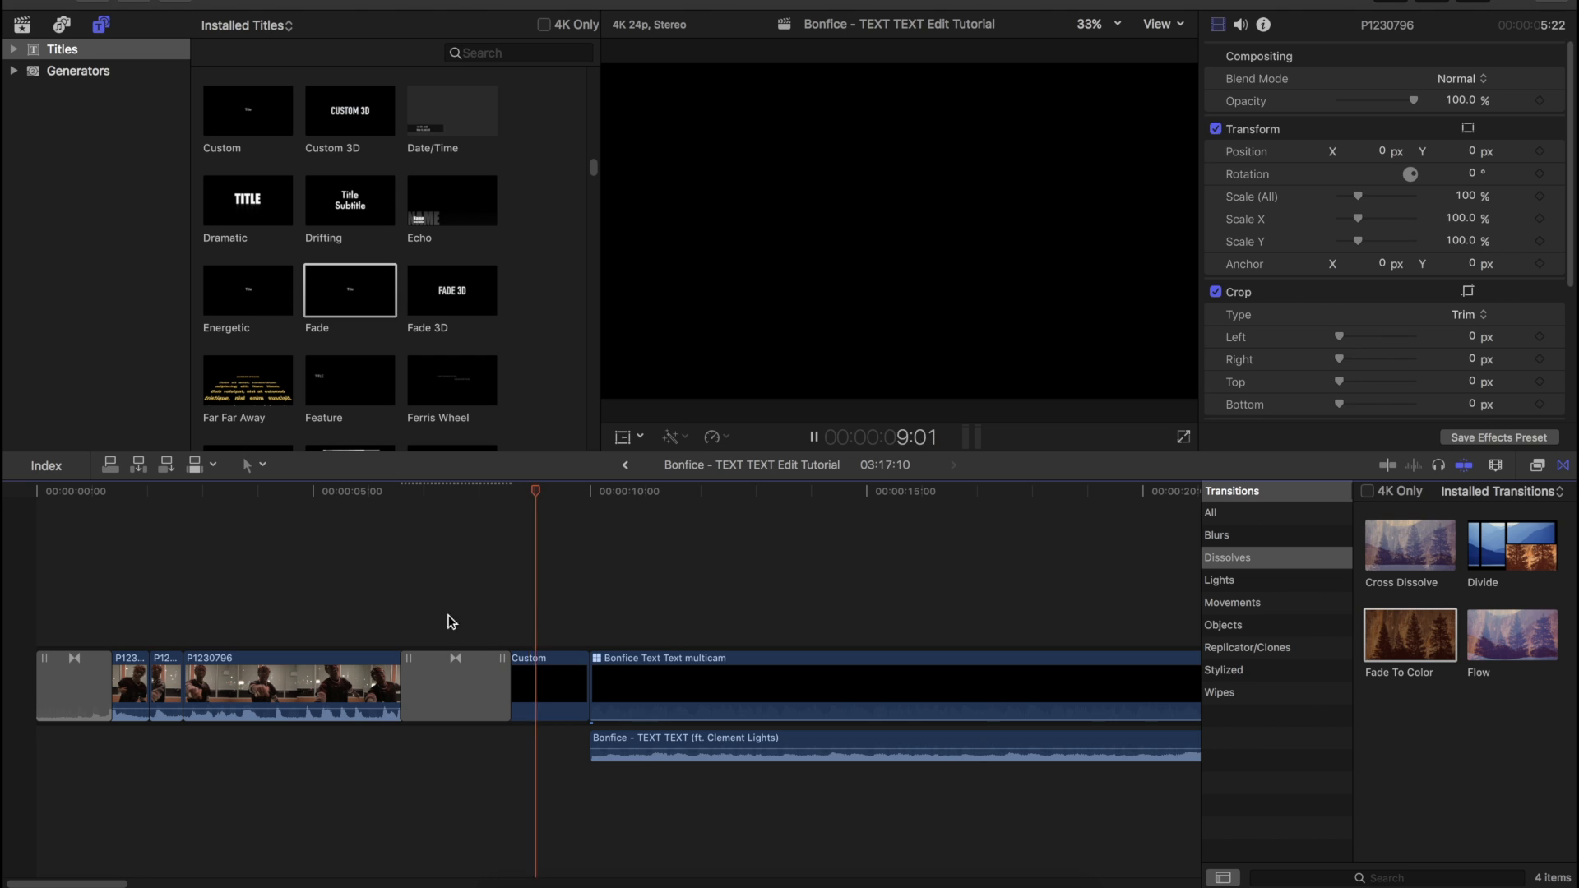
Step: Trim the end of the black Custom clip so only a few frames remain between the transition and the multicam clip
mouse_move(541, 490)
mouse_down()
mouse_move(511, 491)
mouse_move(532, 492)
mouse_up()
drag(581, 681, 520, 682)
key(space)
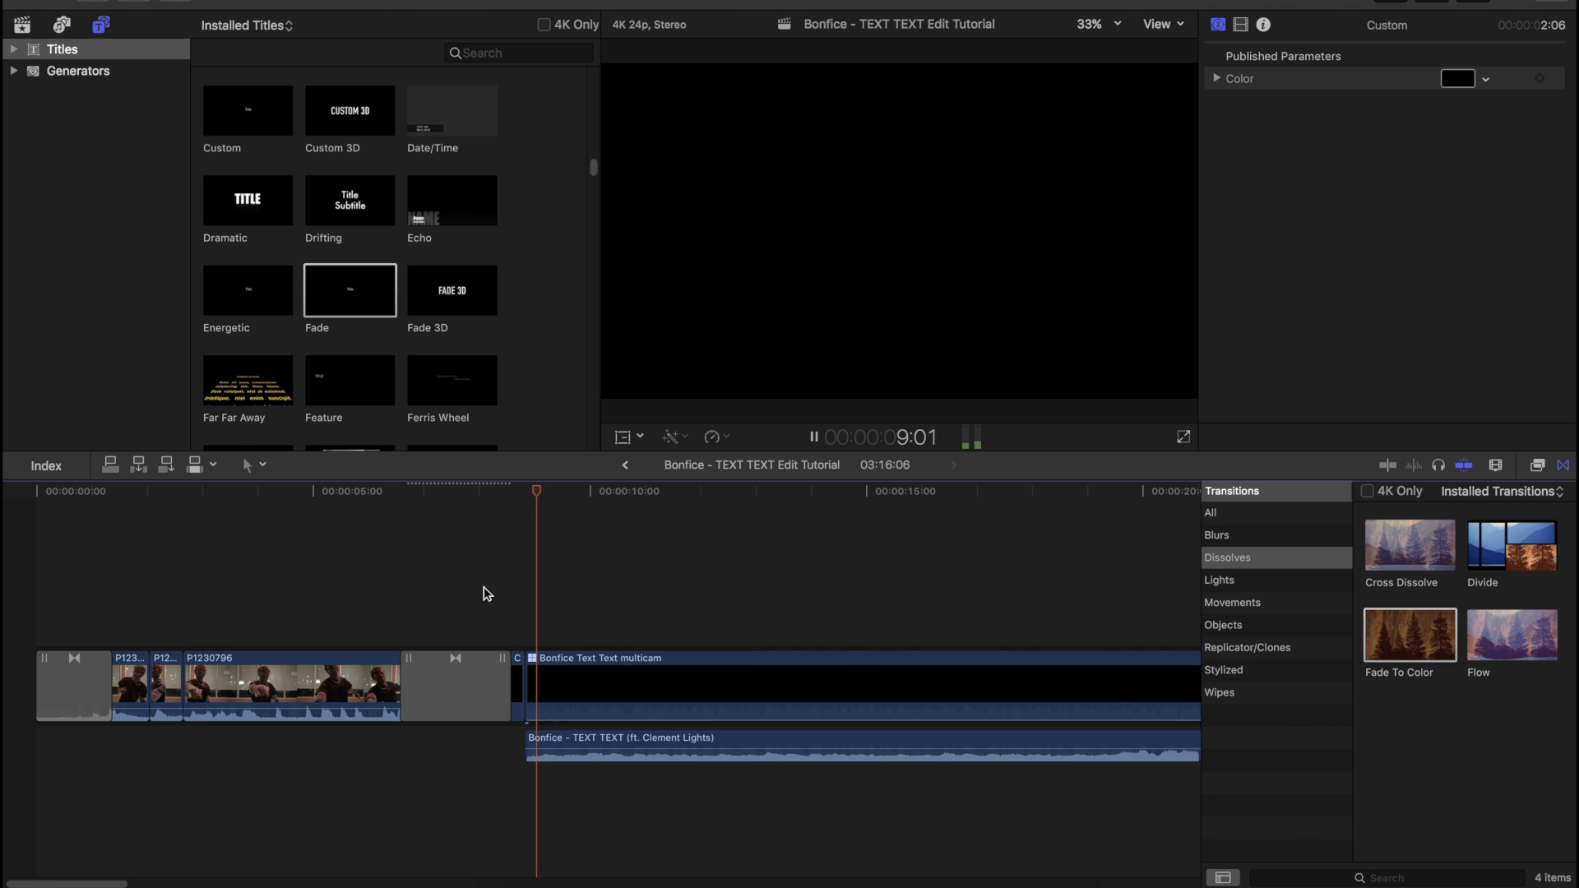
drag(519, 679, 507, 679)
click(451, 576)
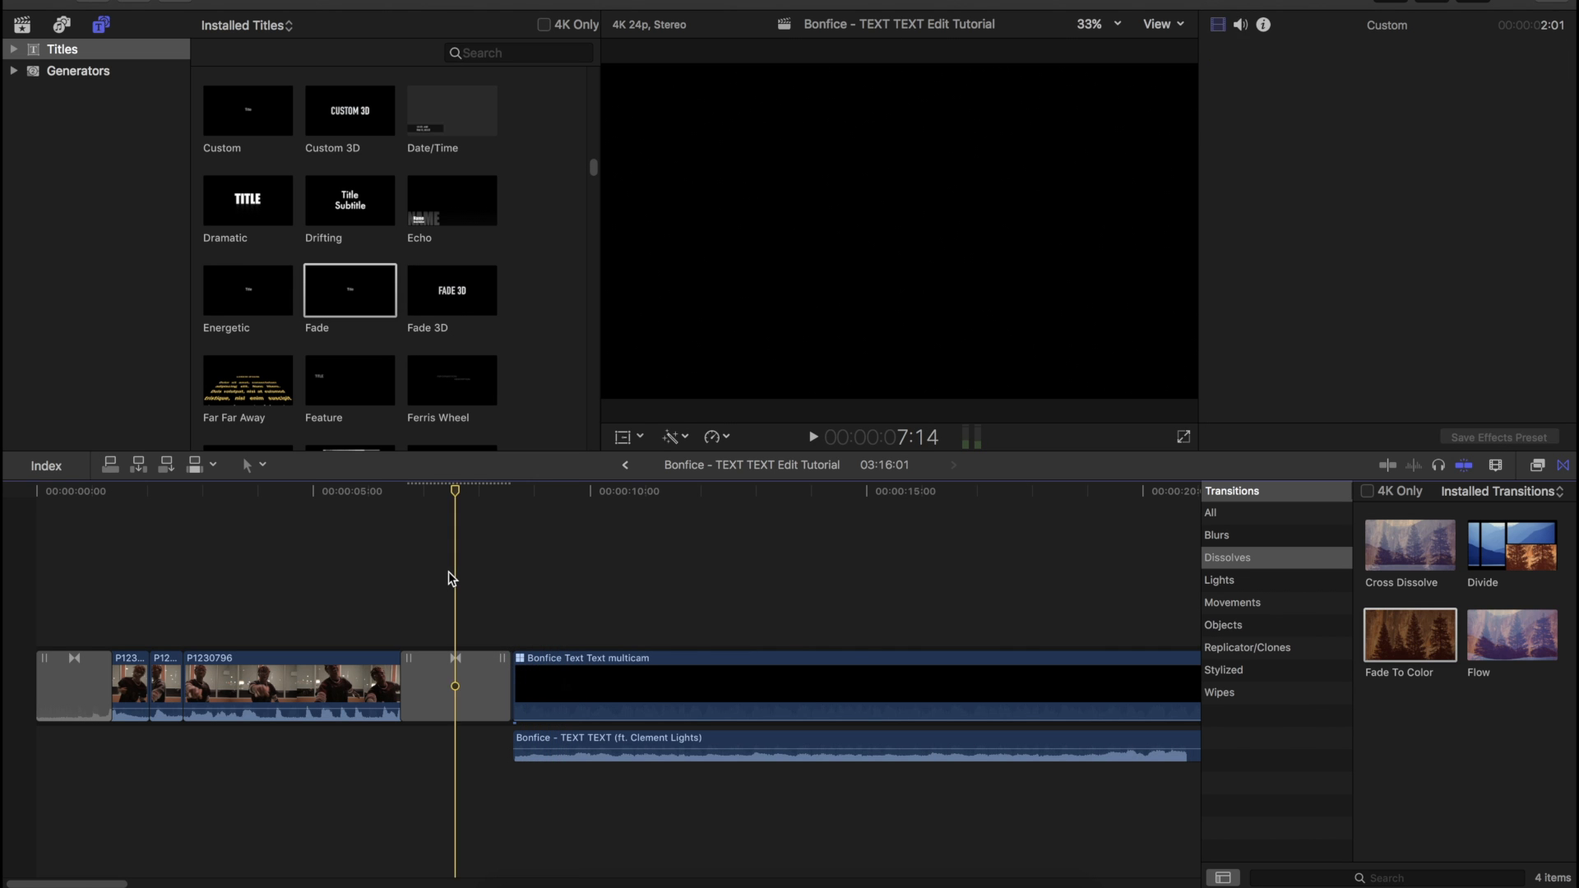
key(space)
key(super+equal)
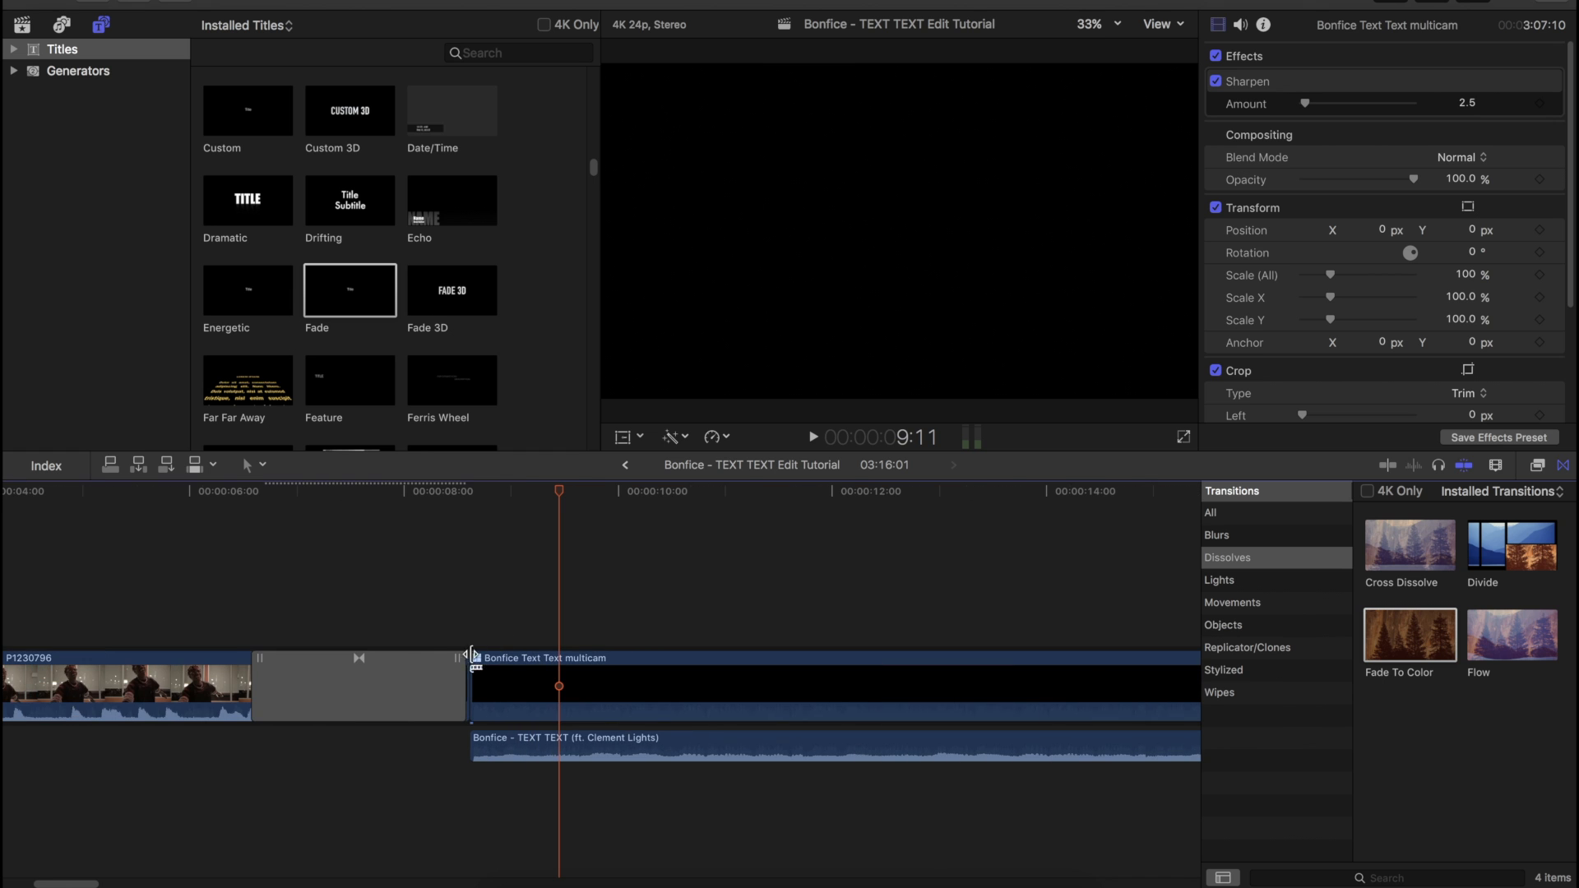
drag(475, 648, 488, 649)
Step: Show the Broll keyword collection of the Bonfice - TEXT TEXT event in the browser
click(22, 24)
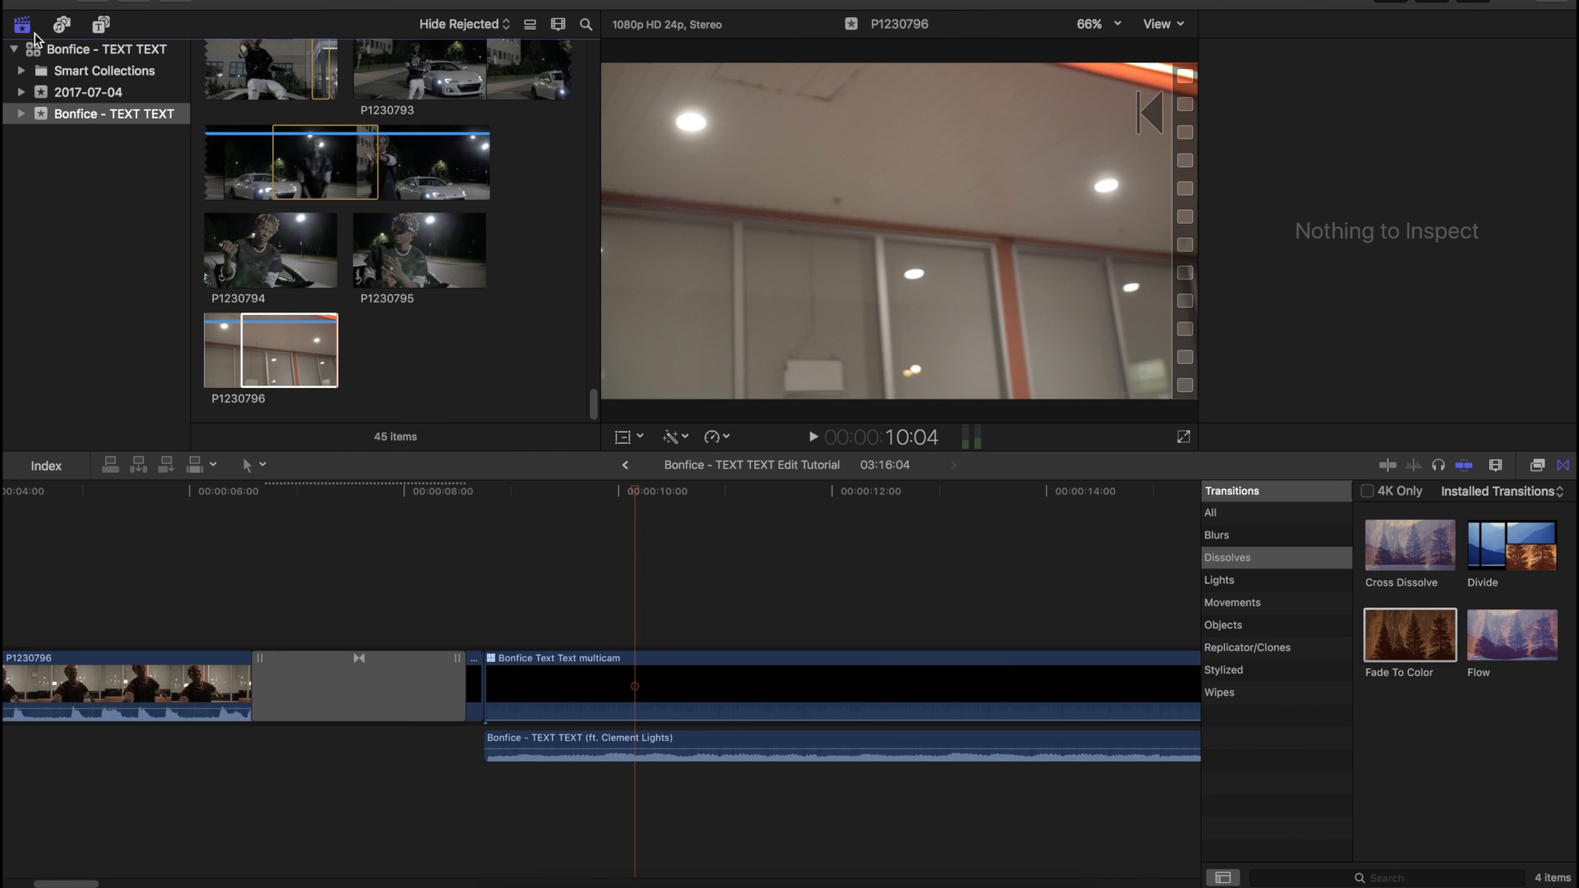
click(137, 120)
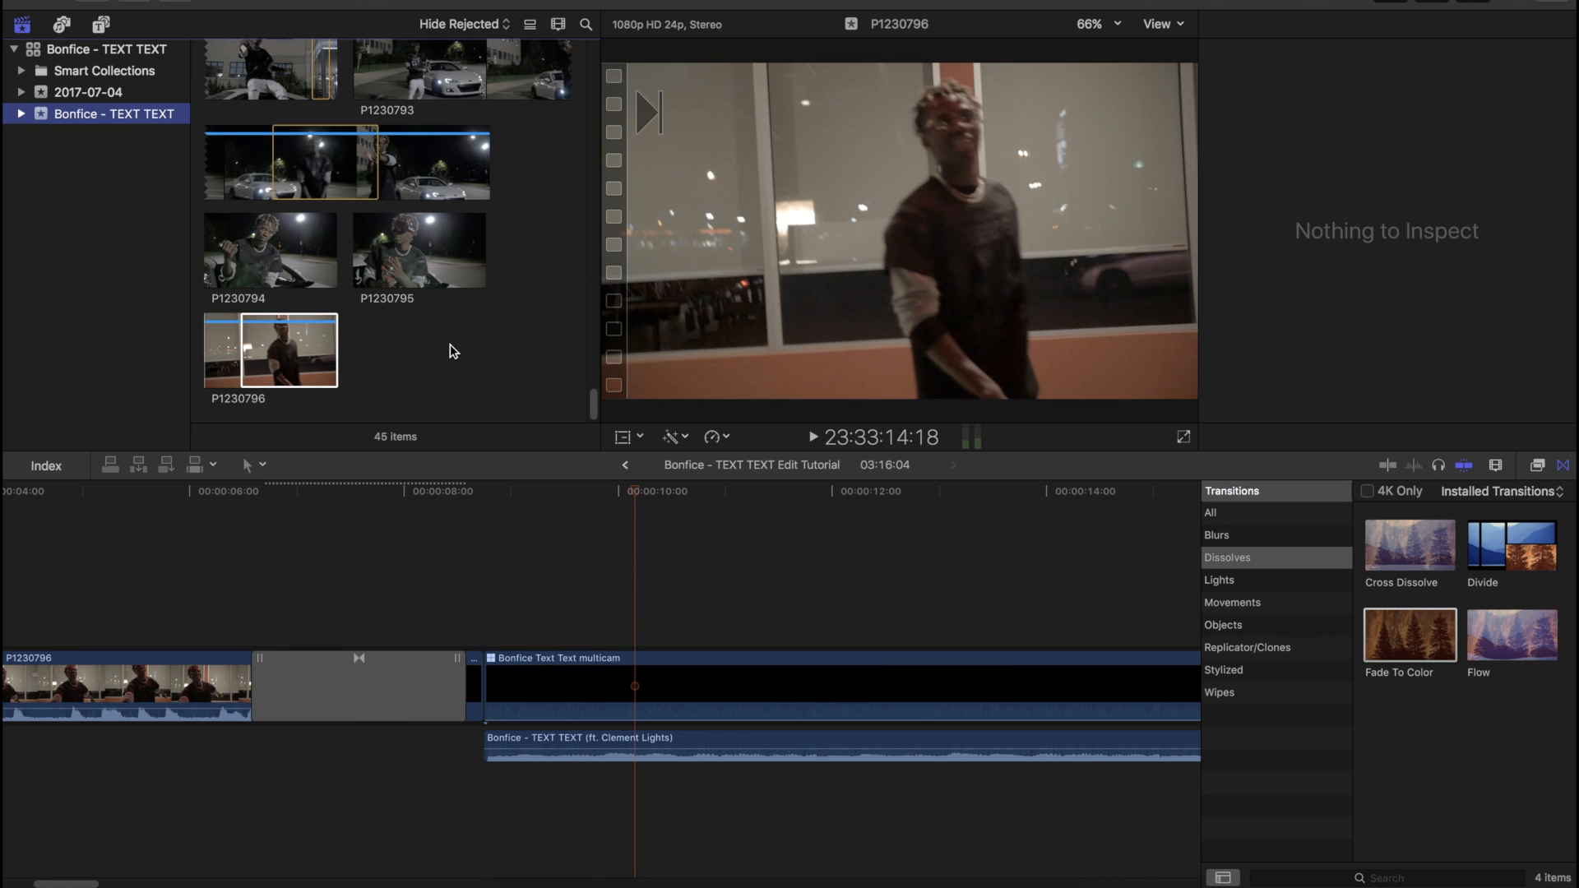
click(22, 114)
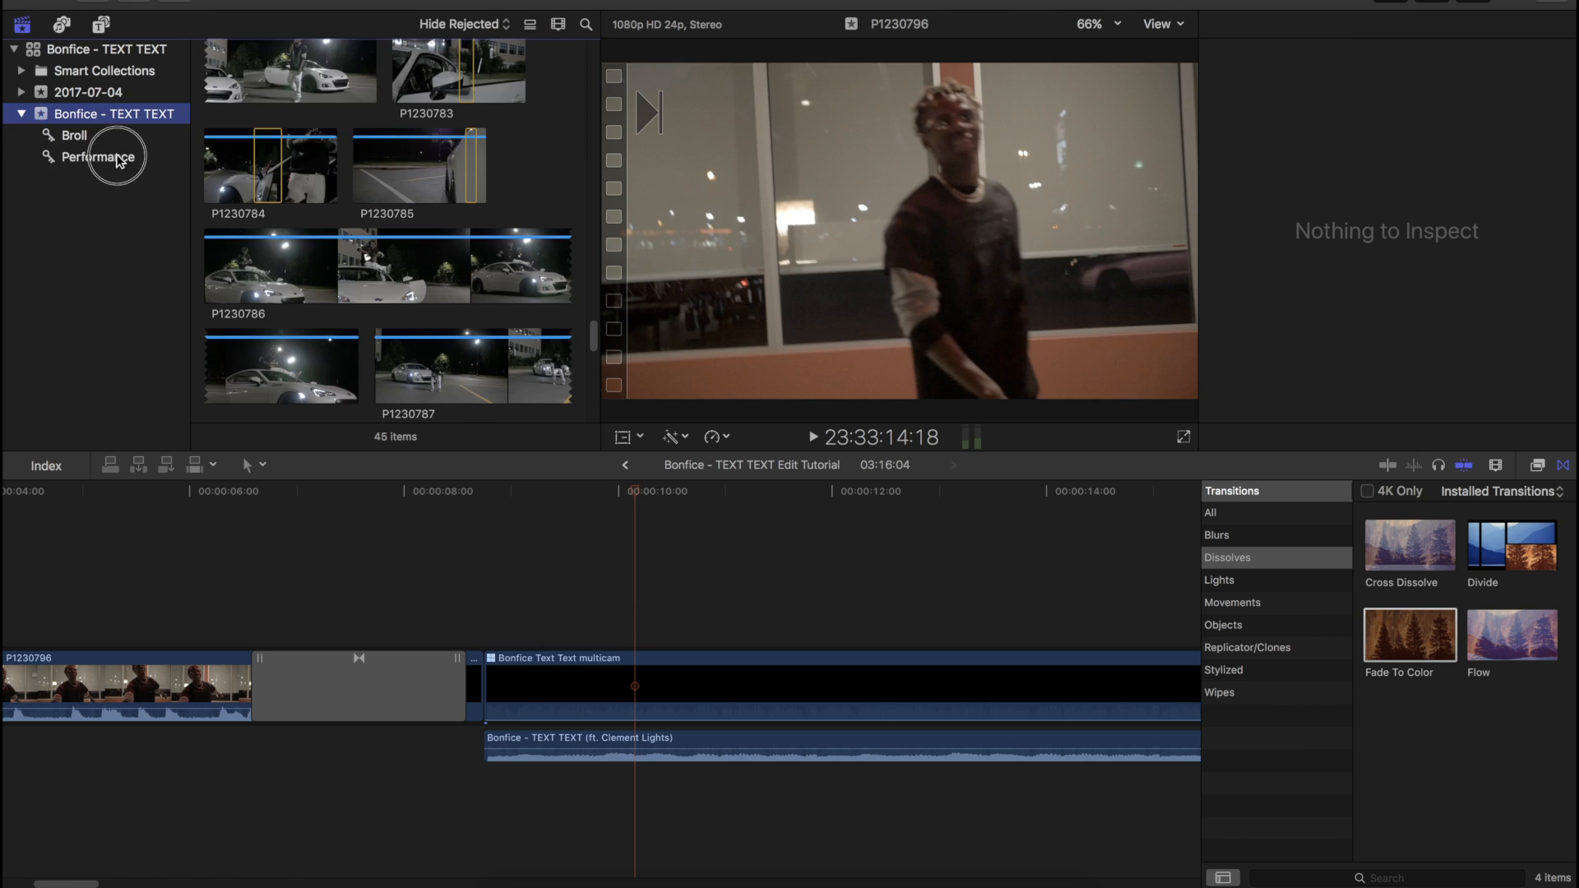
click(119, 158)
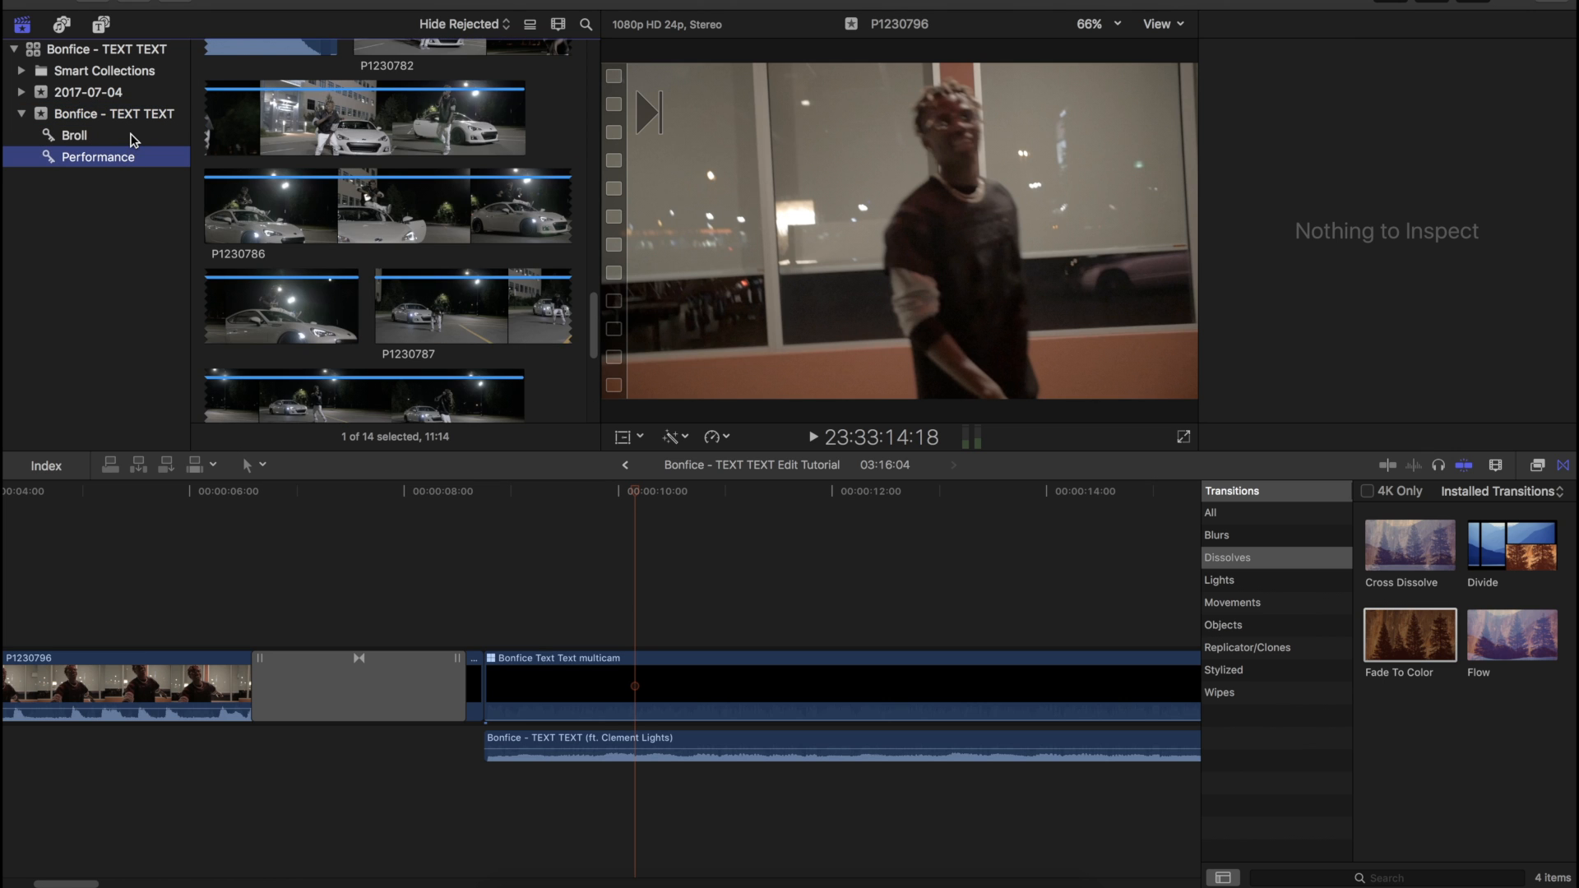
click(107, 135)
Step: Look through the Broll footage, previewing the car, store and bridge clips for usable shots
scroll(398, 304, up, 4)
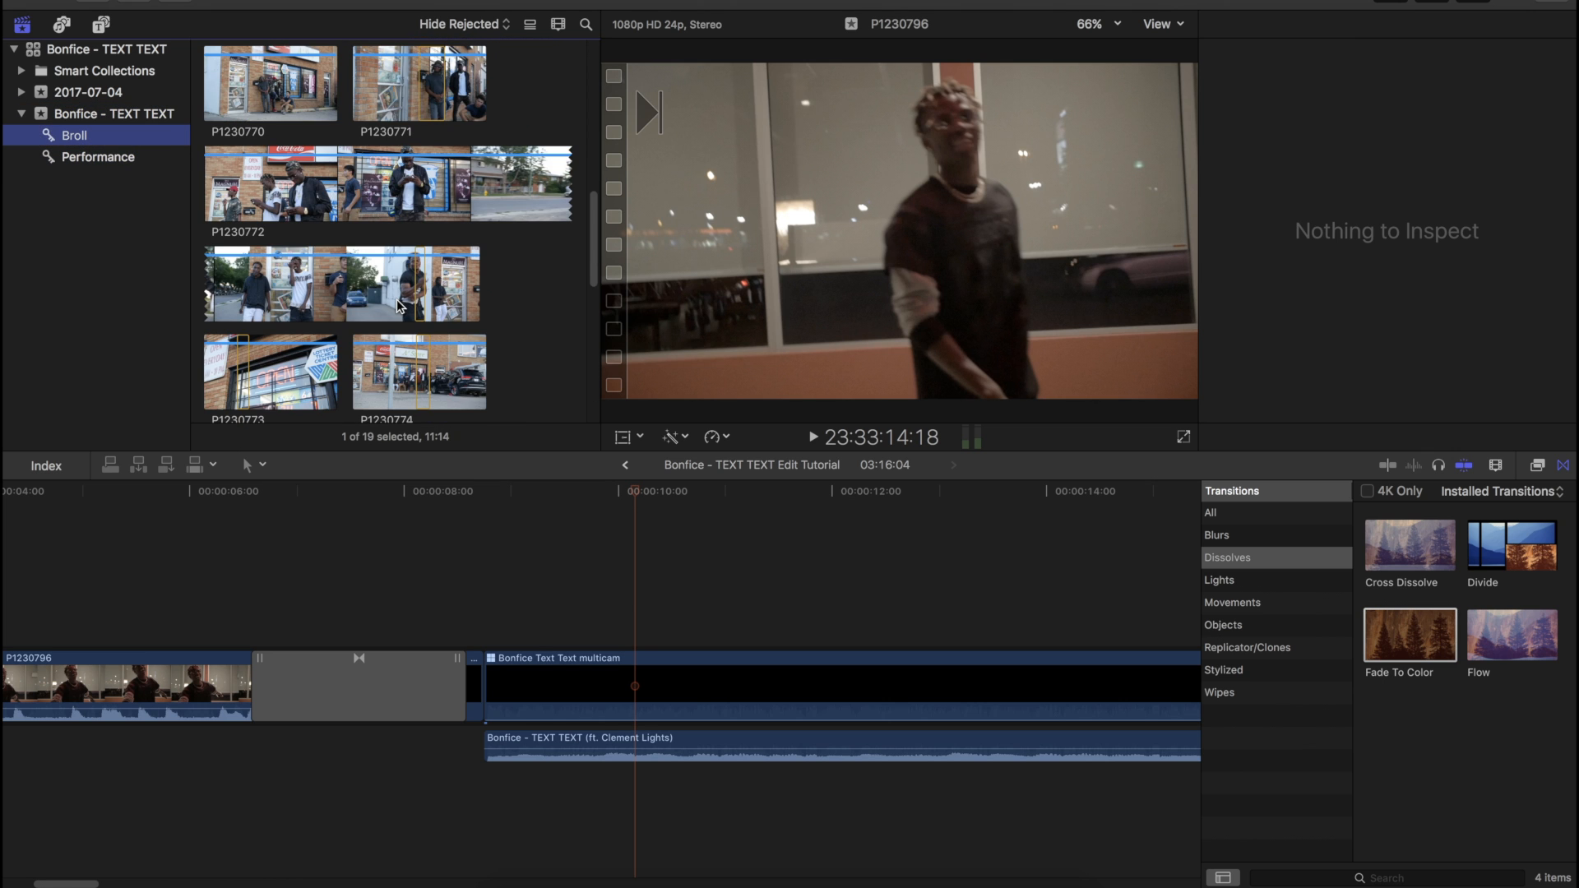
scroll(398, 306, up, 3)
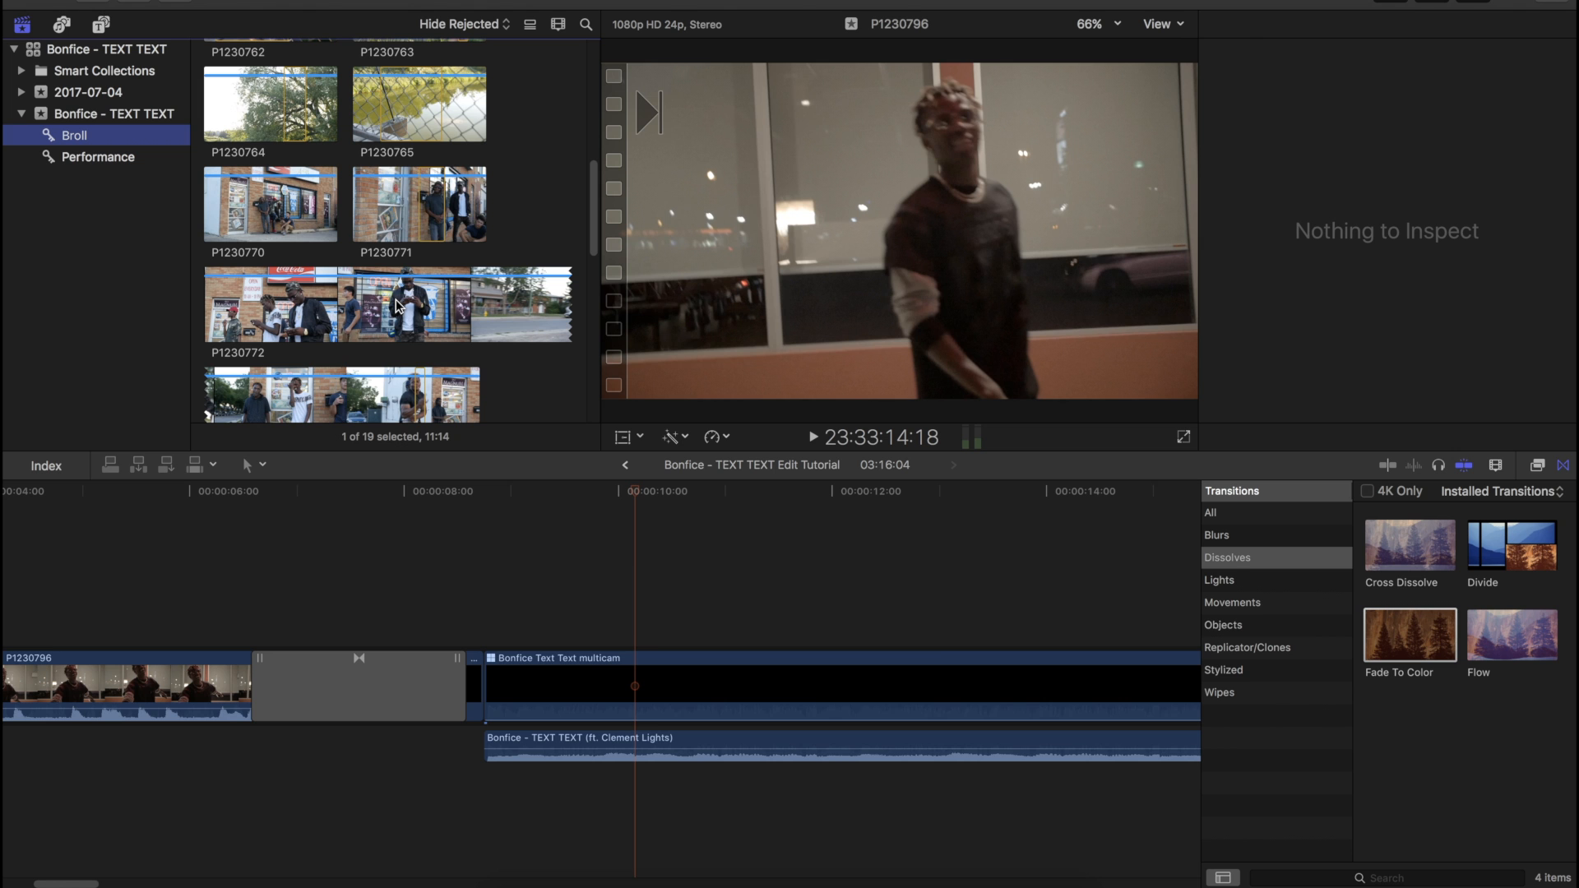
scroll(398, 306, up, 4)
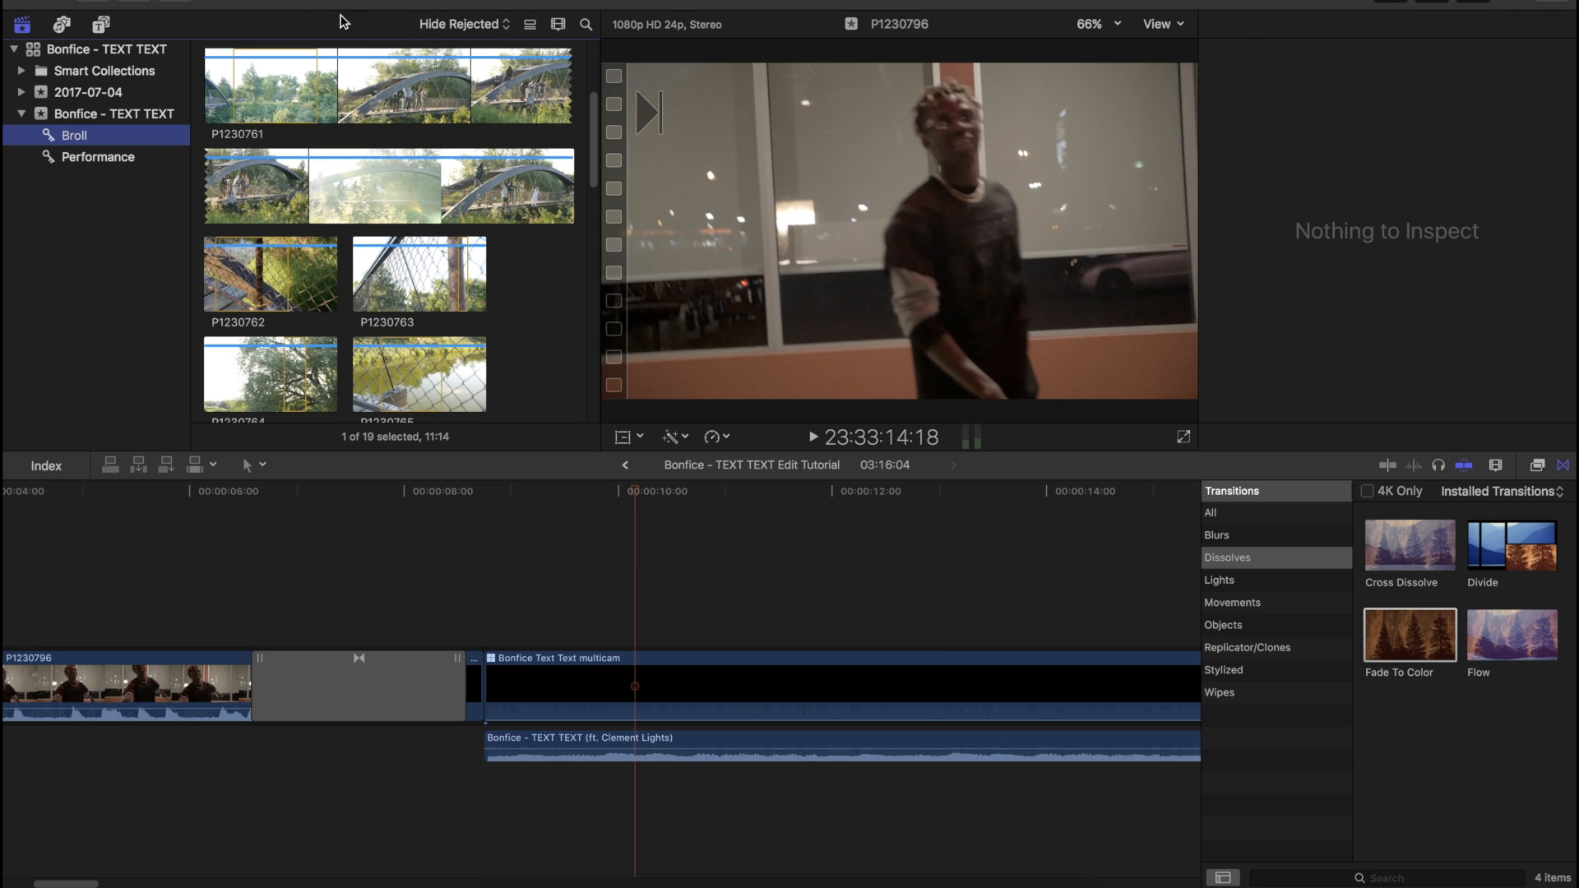
scroll(386, 261, down, 12)
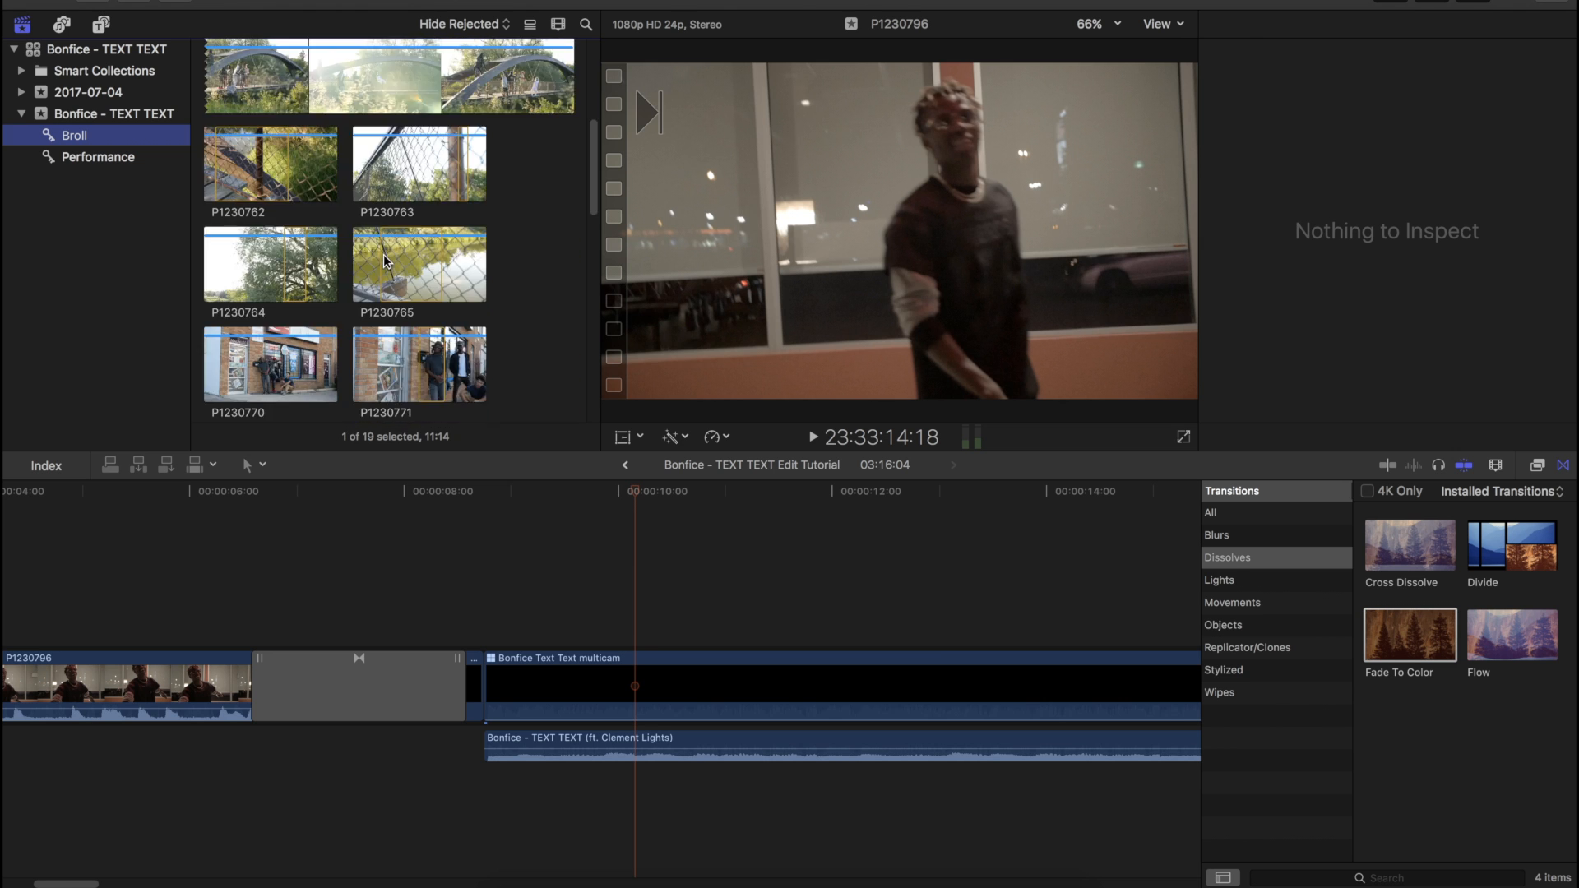
scroll(384, 261, down, 2)
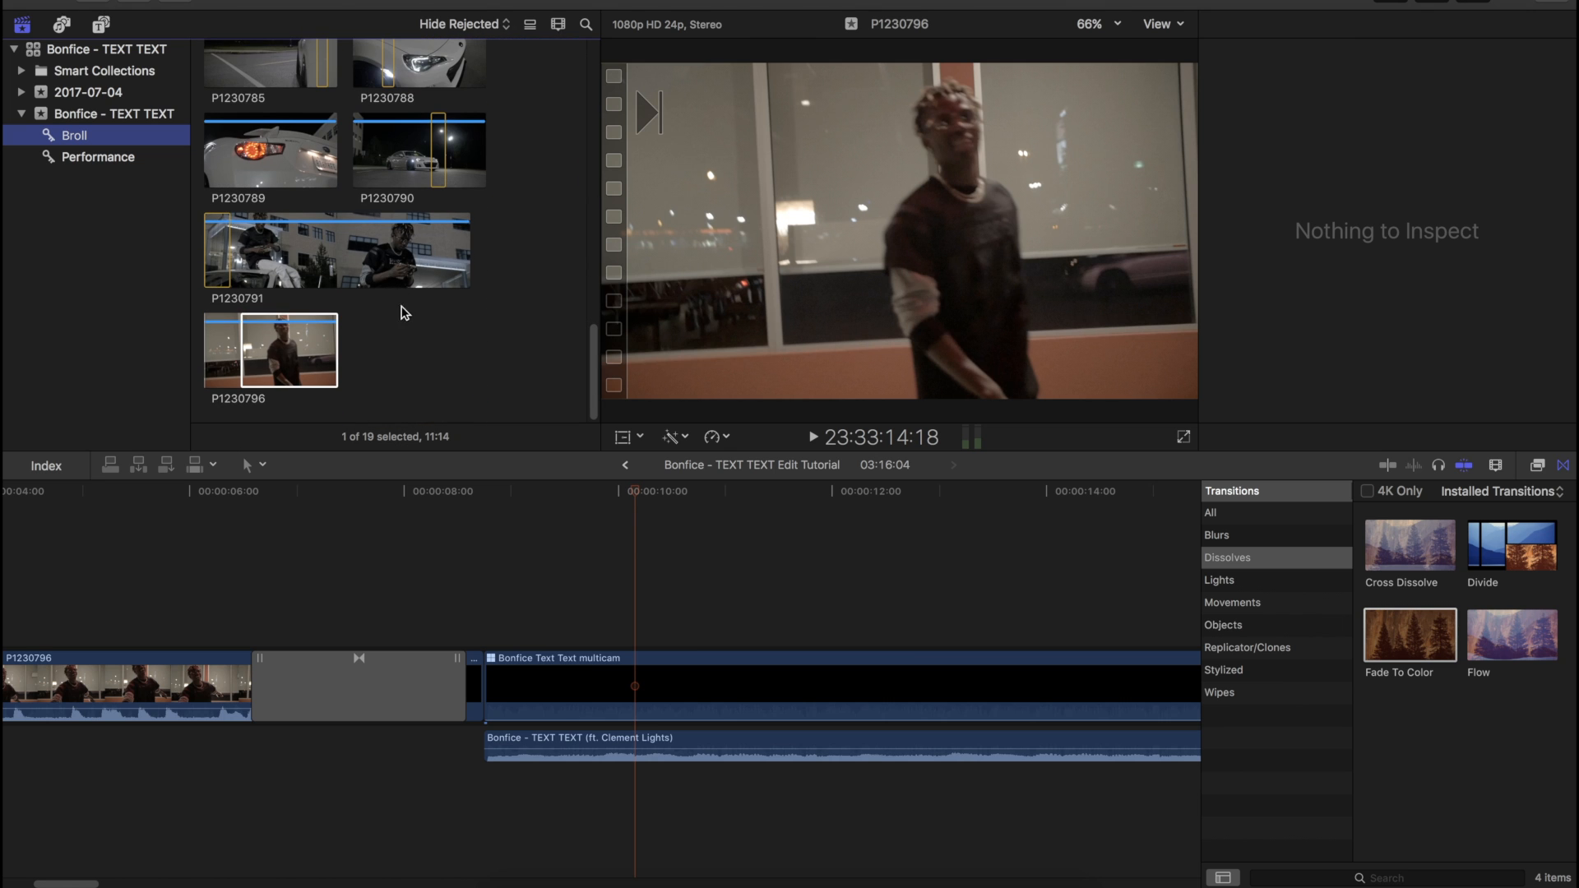
scroll(394, 296, up, 3)
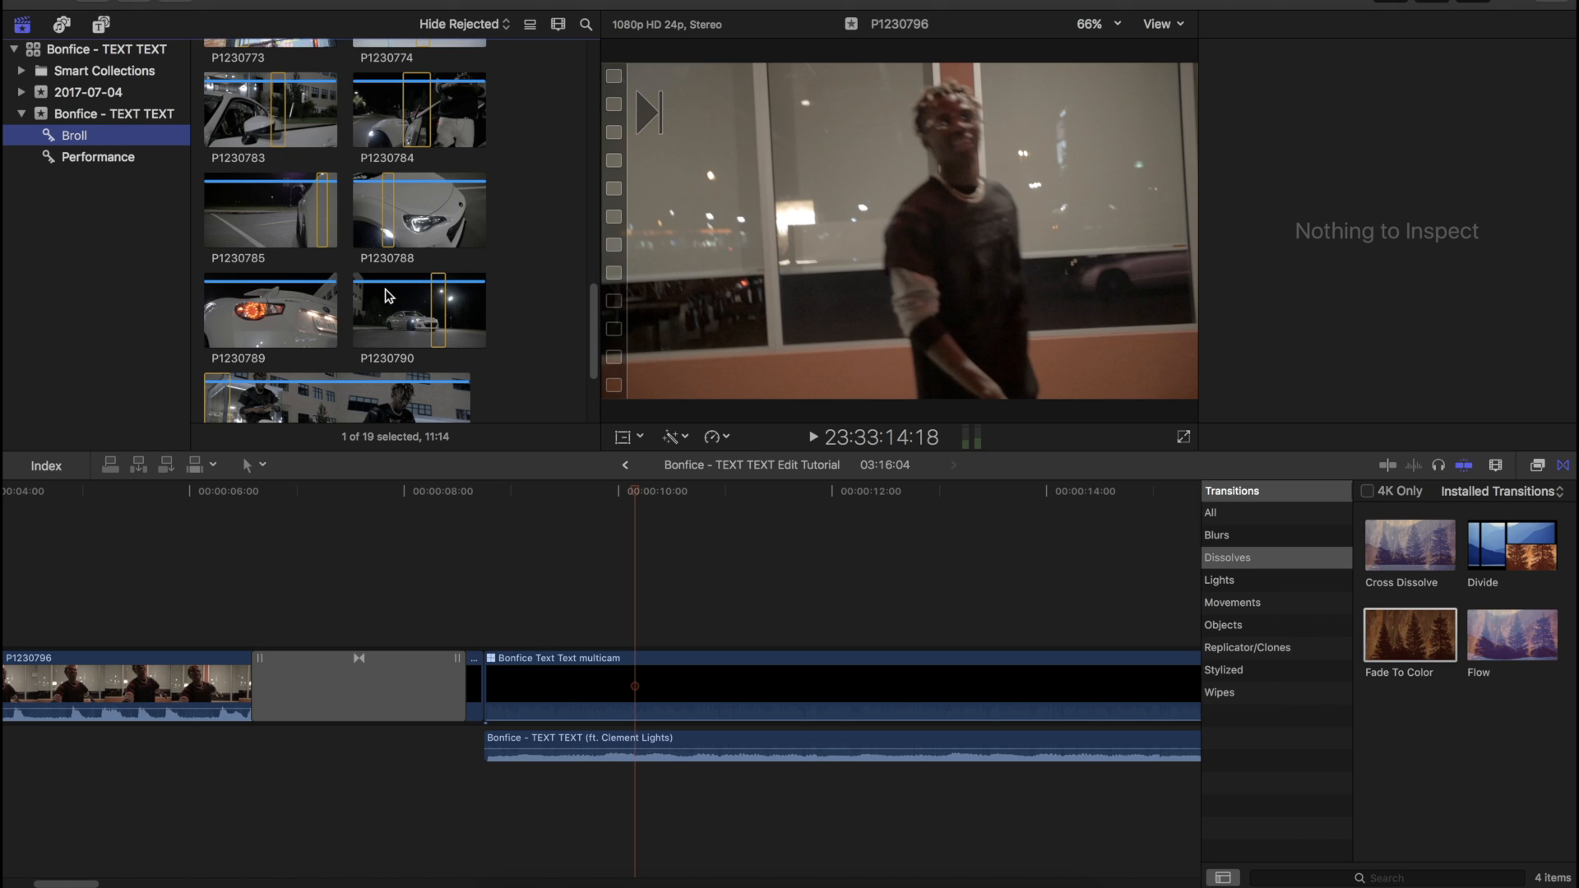
click(411, 111)
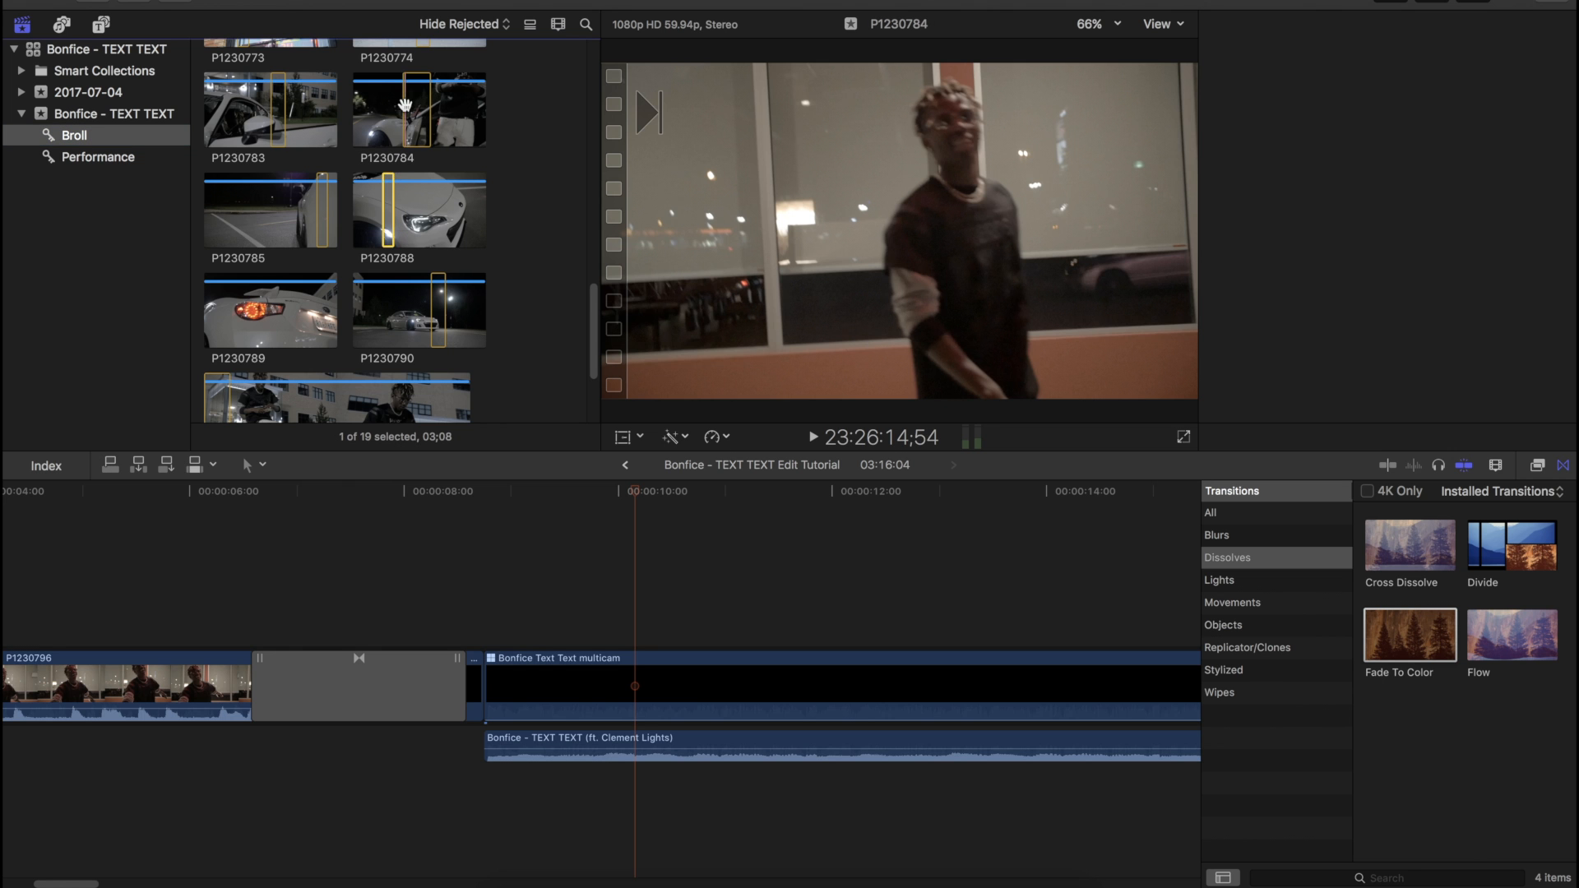
scroll(264, 120, up, 2)
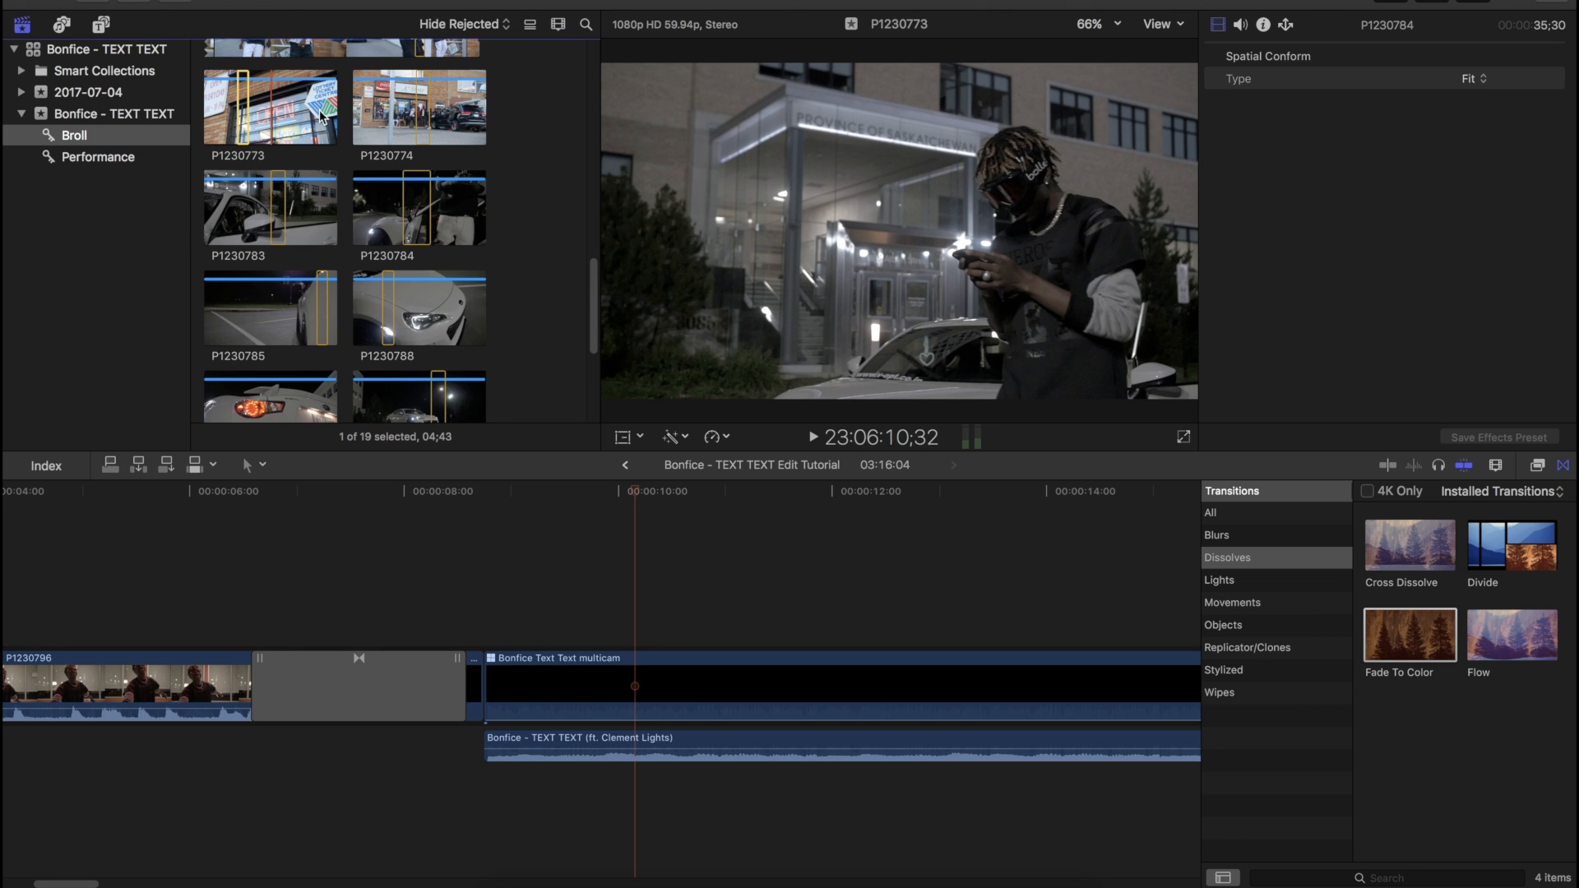
click(444, 116)
scroll(444, 115, up, 1)
scroll(427, 140, up, 5)
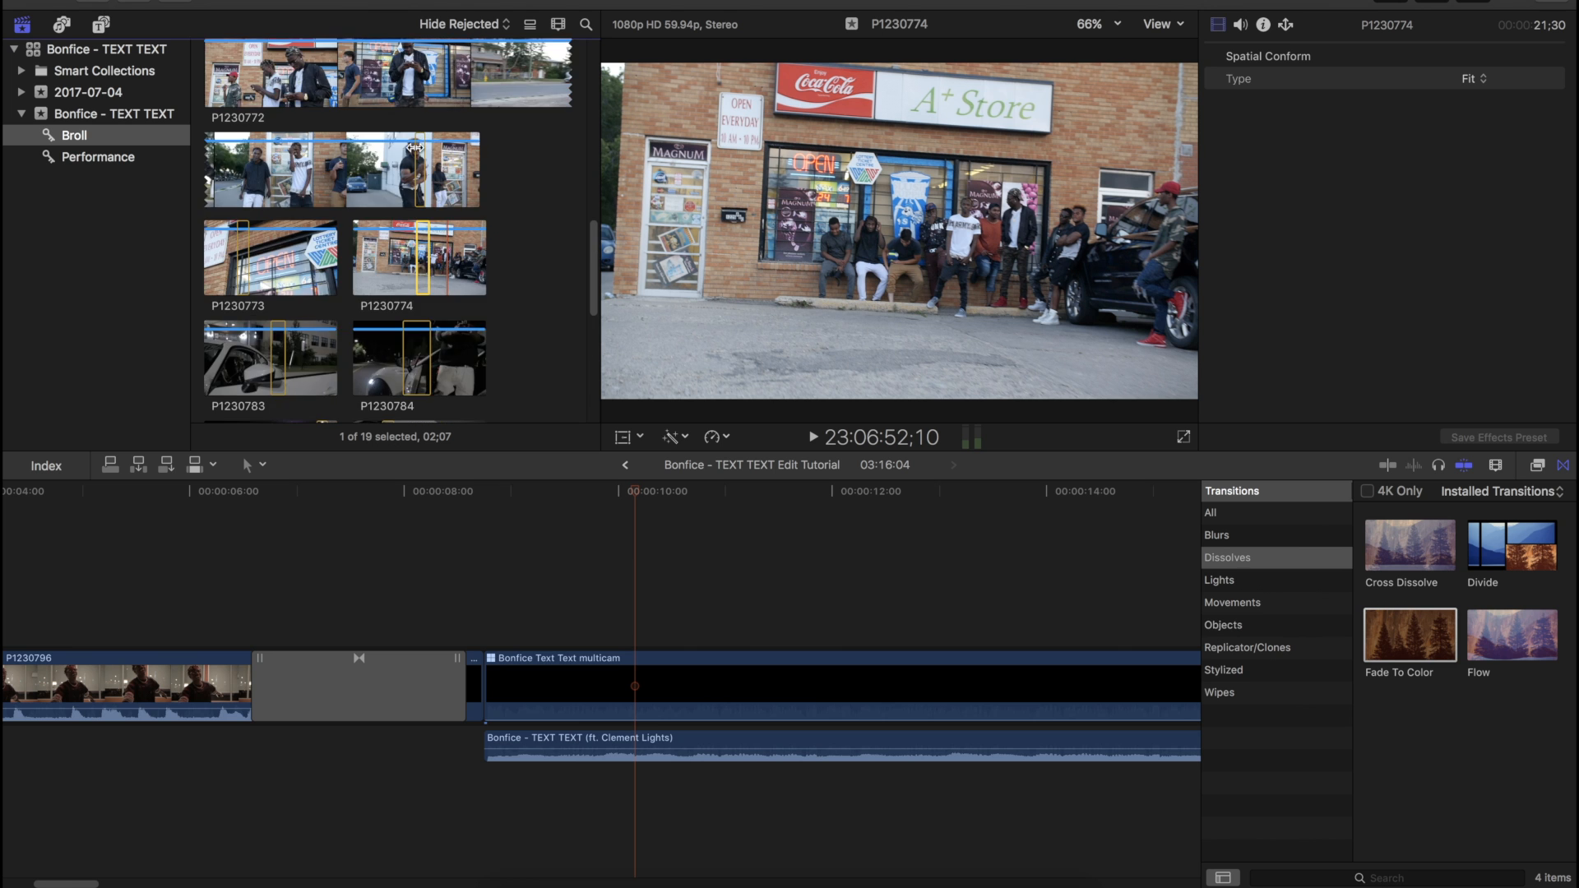
scroll(263, 200, up, 3)
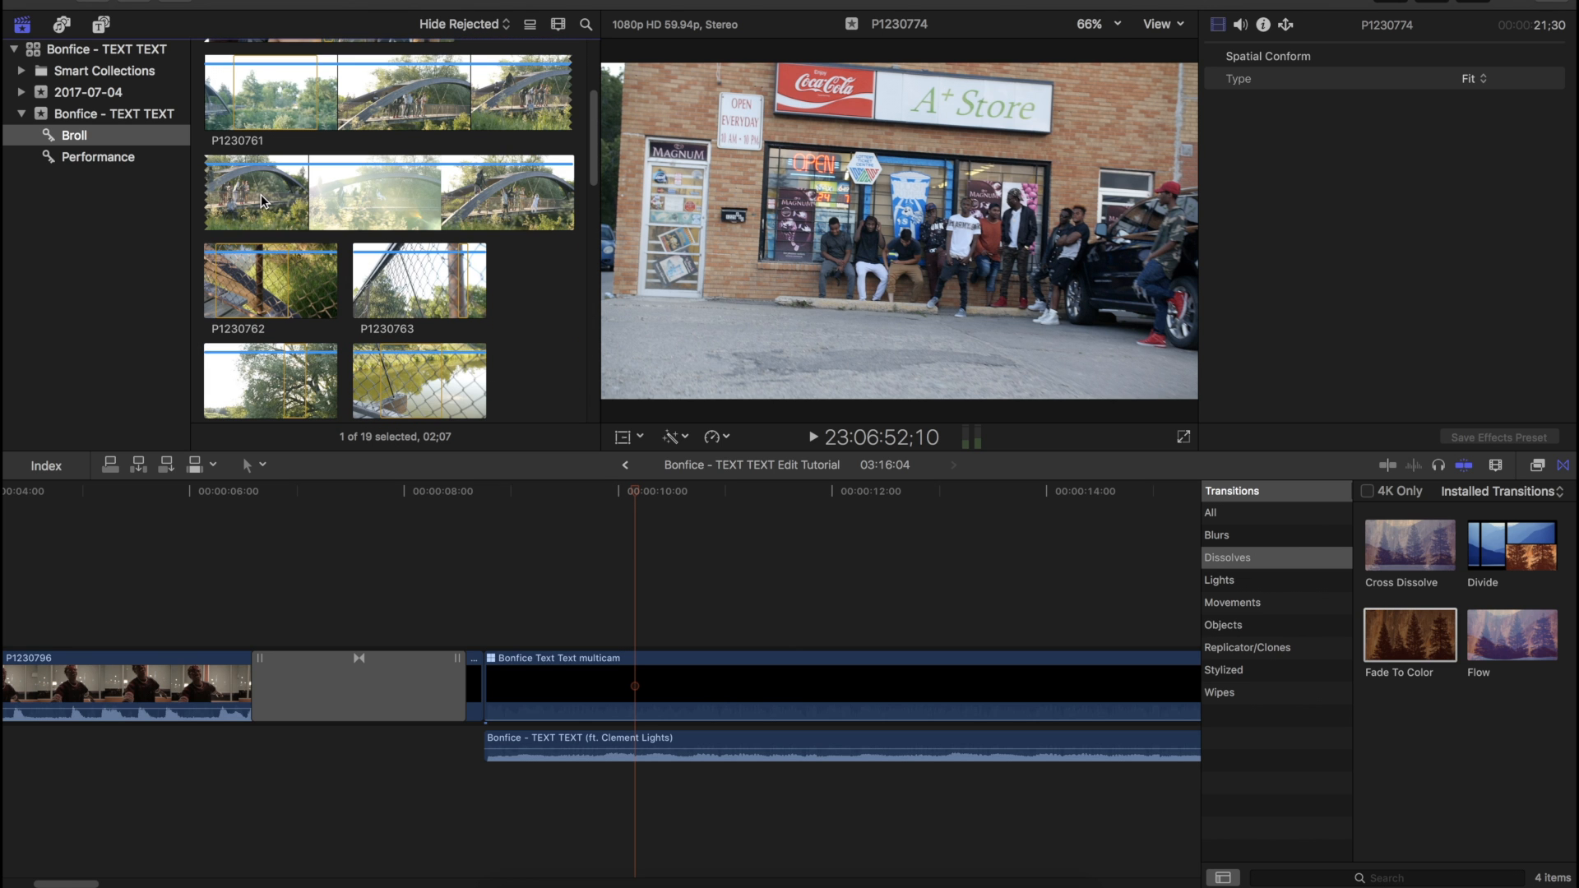
click(263, 200)
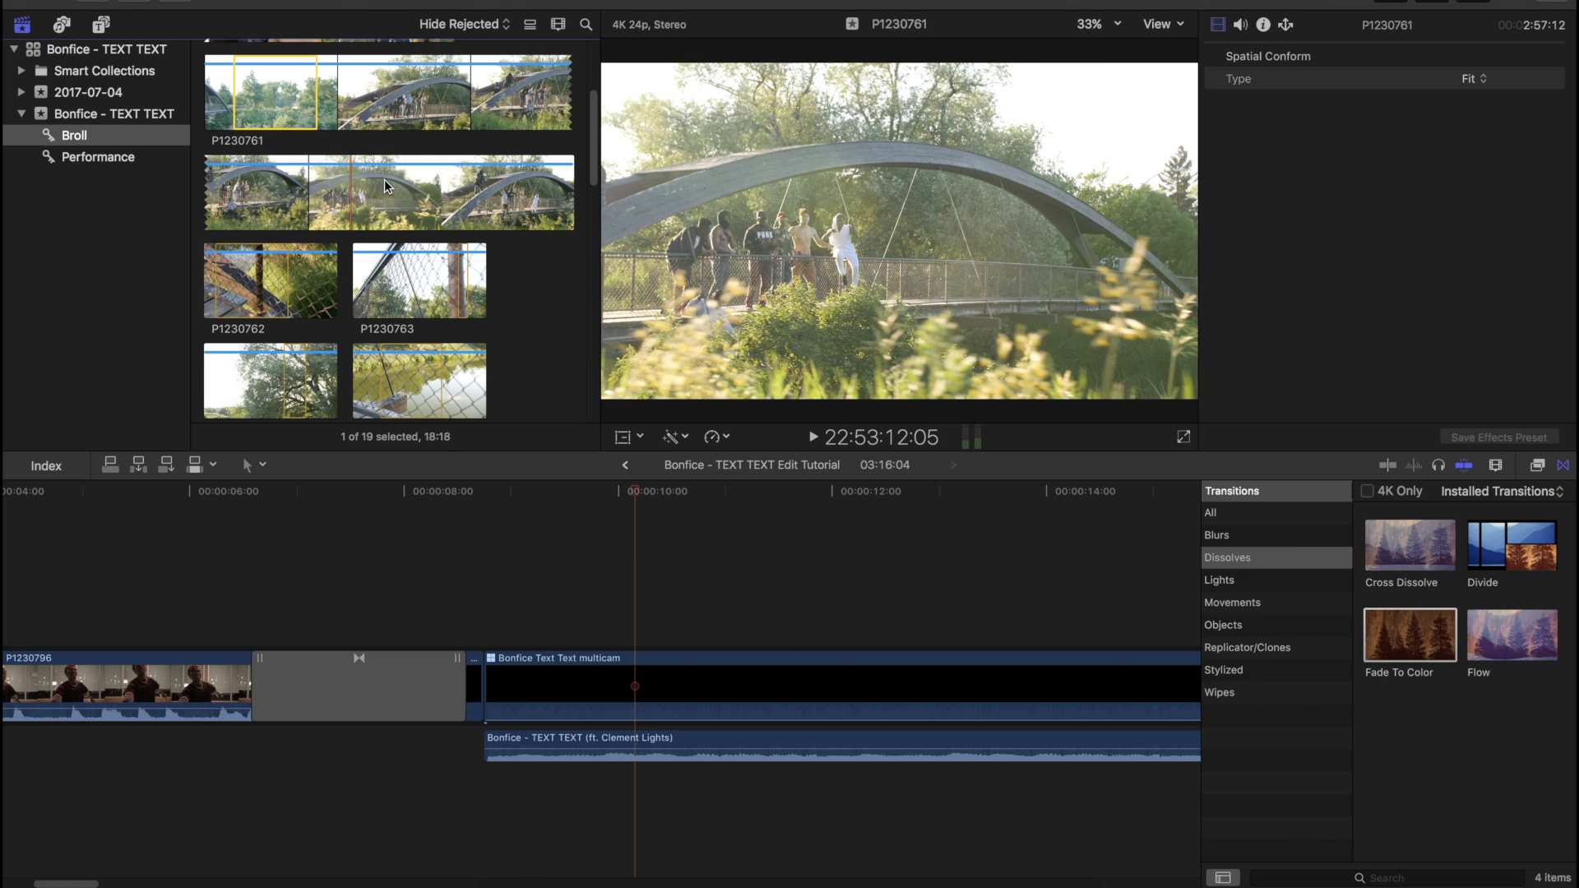
scroll(409, 182, up, 3)
click(349, 171)
scroll(361, 177, down, 10)
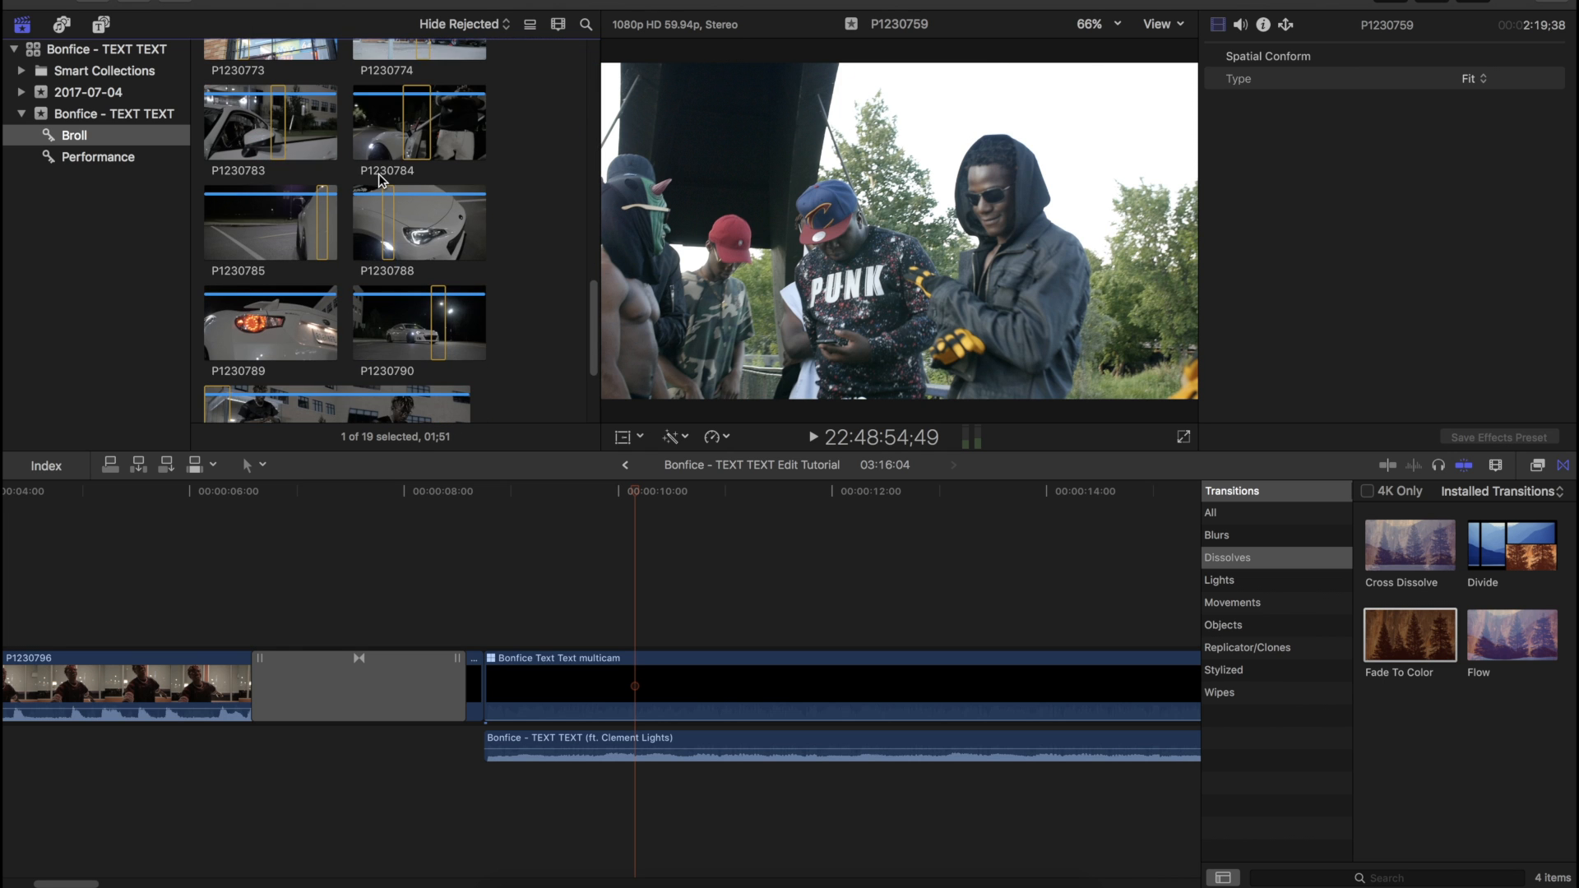
scroll(381, 179, up, 2)
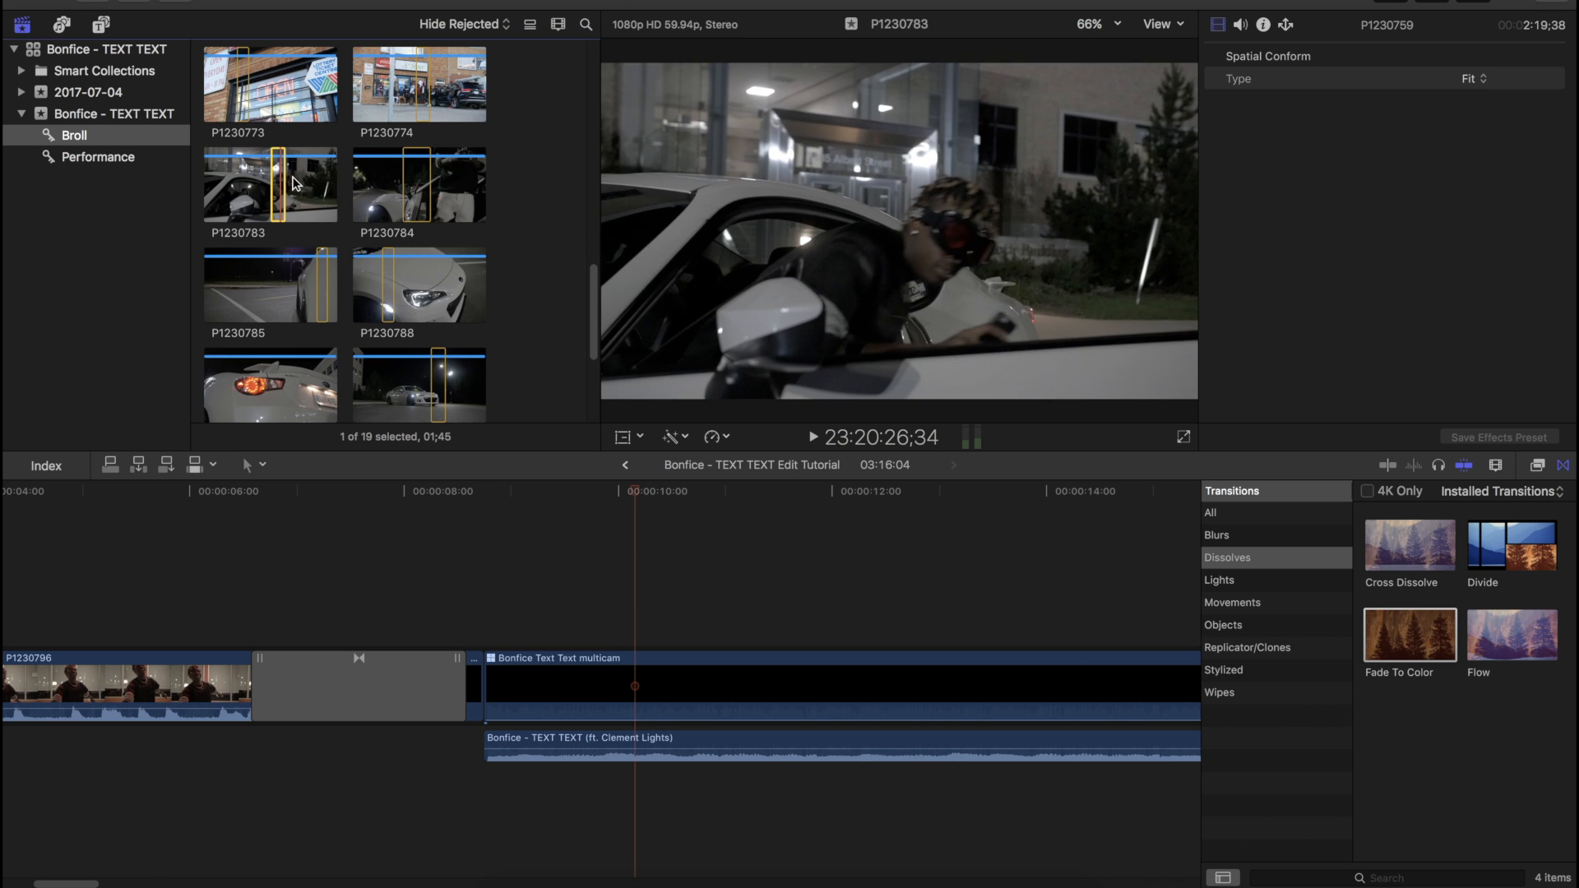
Step: Place a 02;35 range of P1230784 above the start of the multicam clip, followed directly by a 04;48 range of P1230783
click(281, 183)
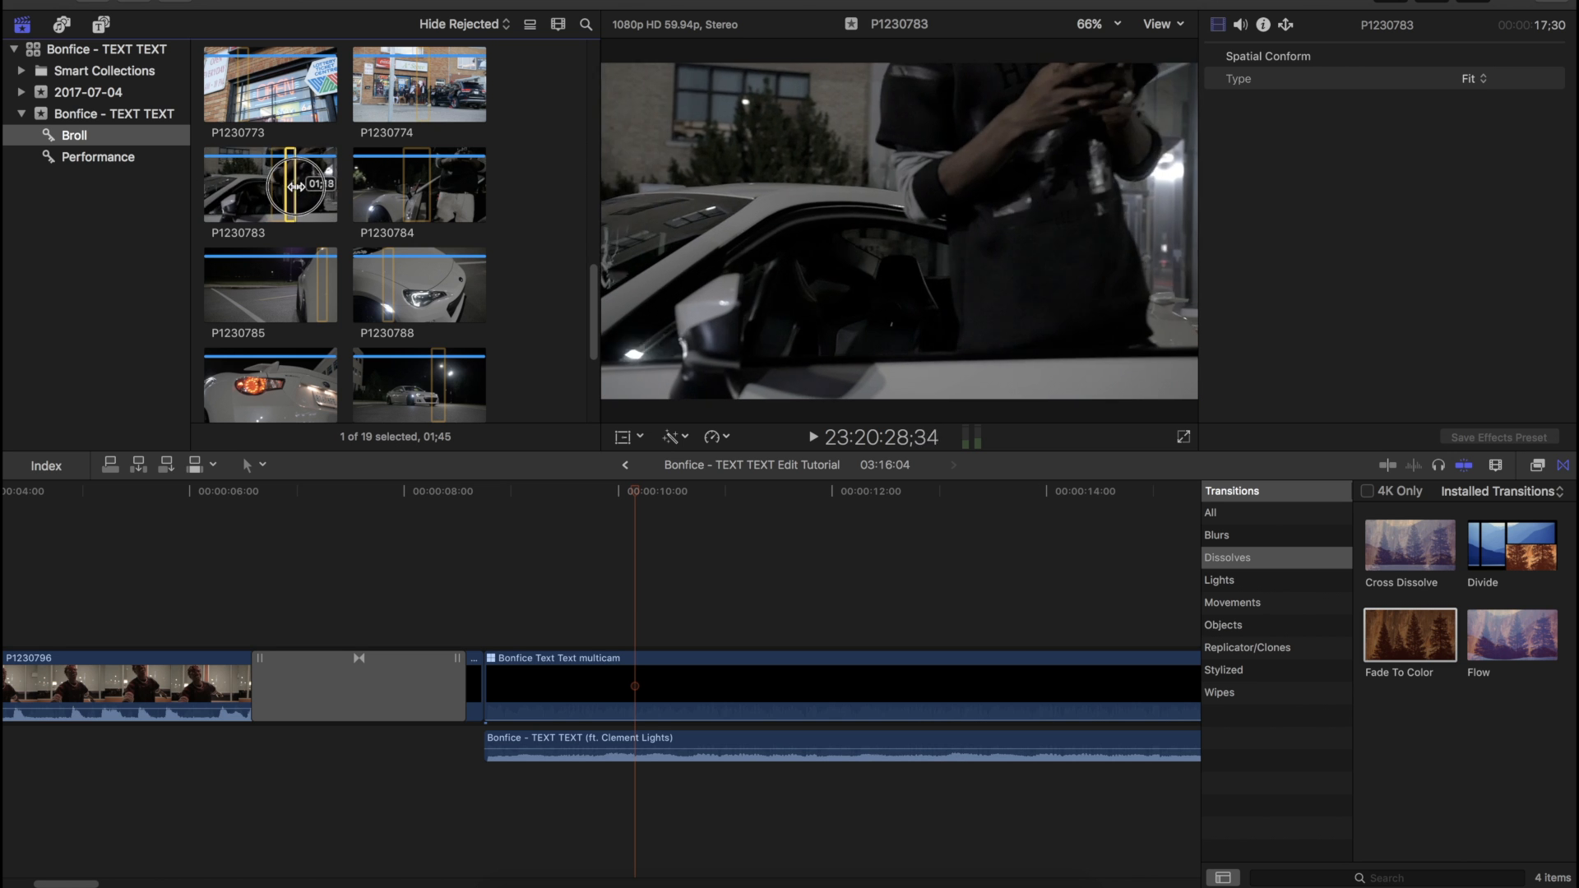
drag(314, 188, 311, 187)
drag(214, 180, 501, 617)
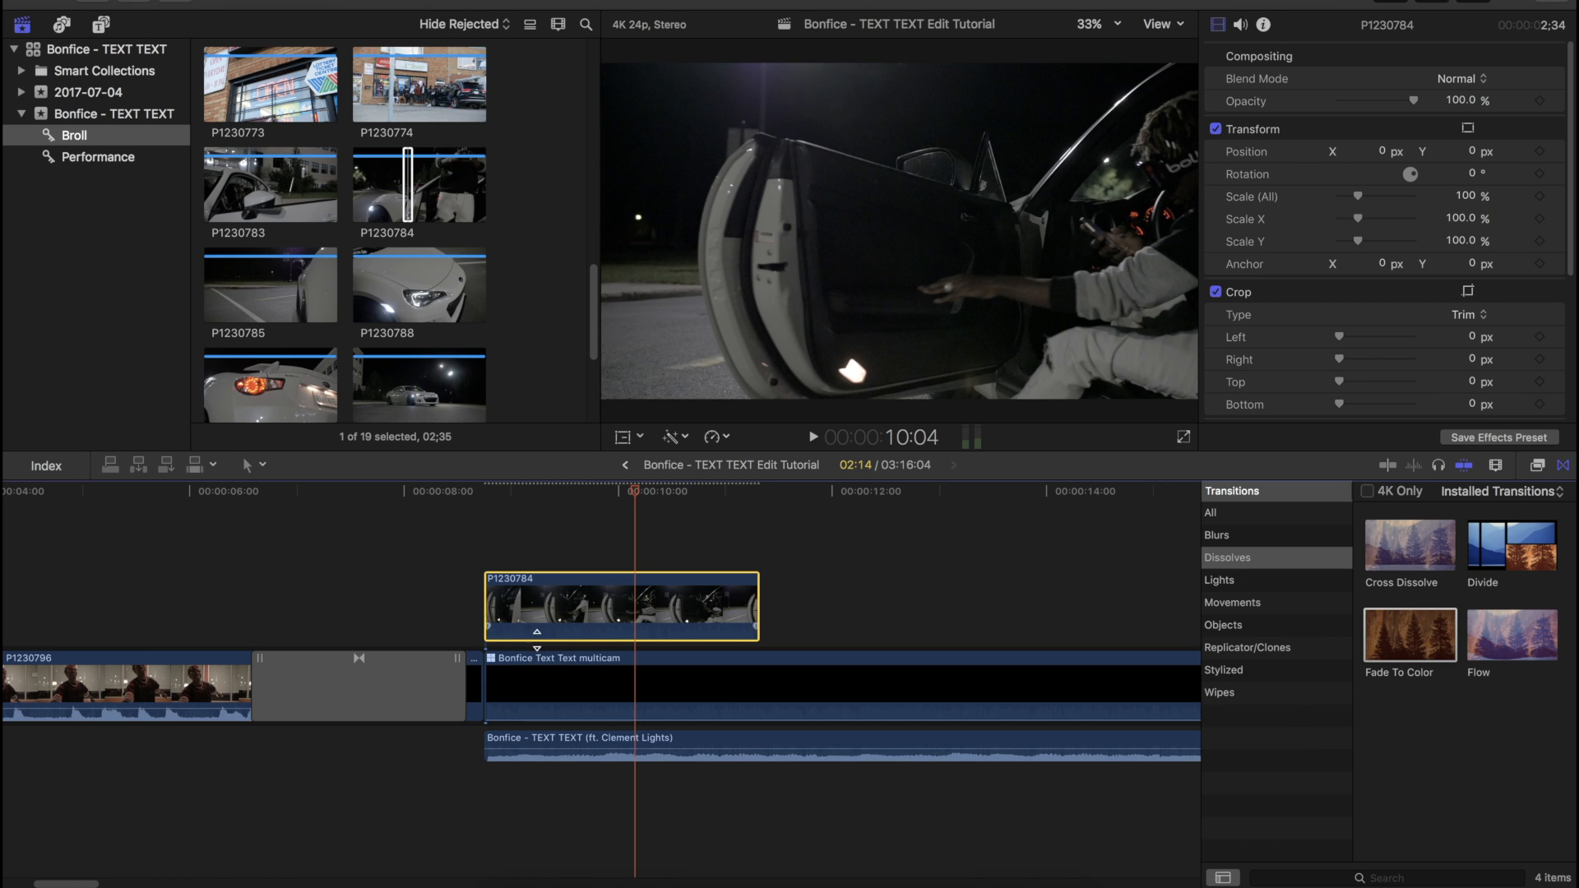
click(209, 176)
drag(206, 184, 772, 602)
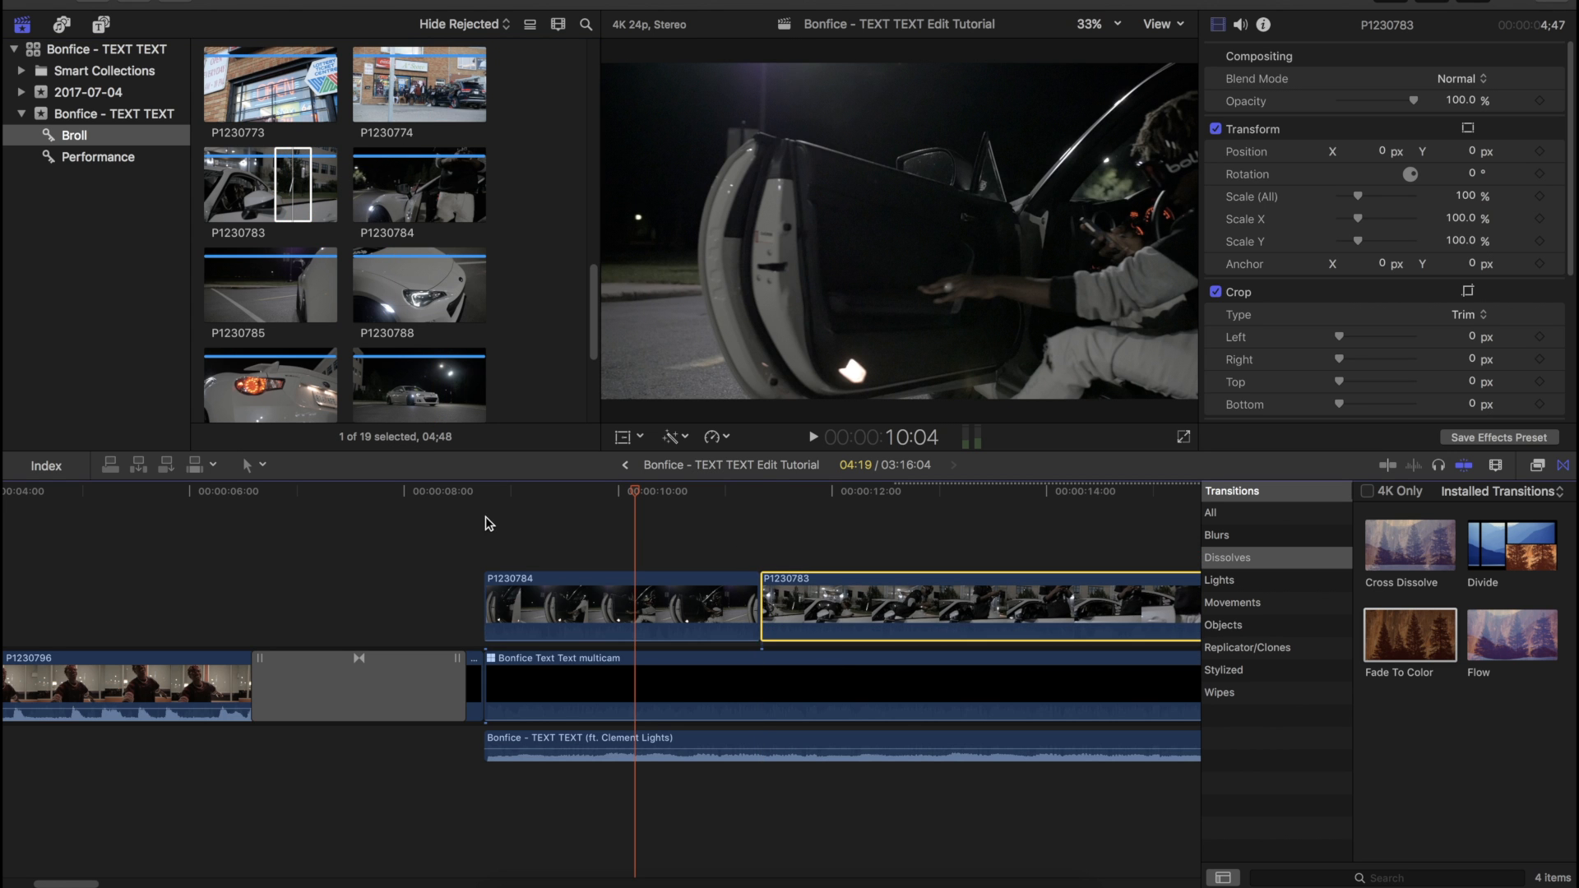
Step: Shorten the P1230784 clip to 01:05 and move P1230783 later in the timeline, leaving a gap between them
click(486, 517)
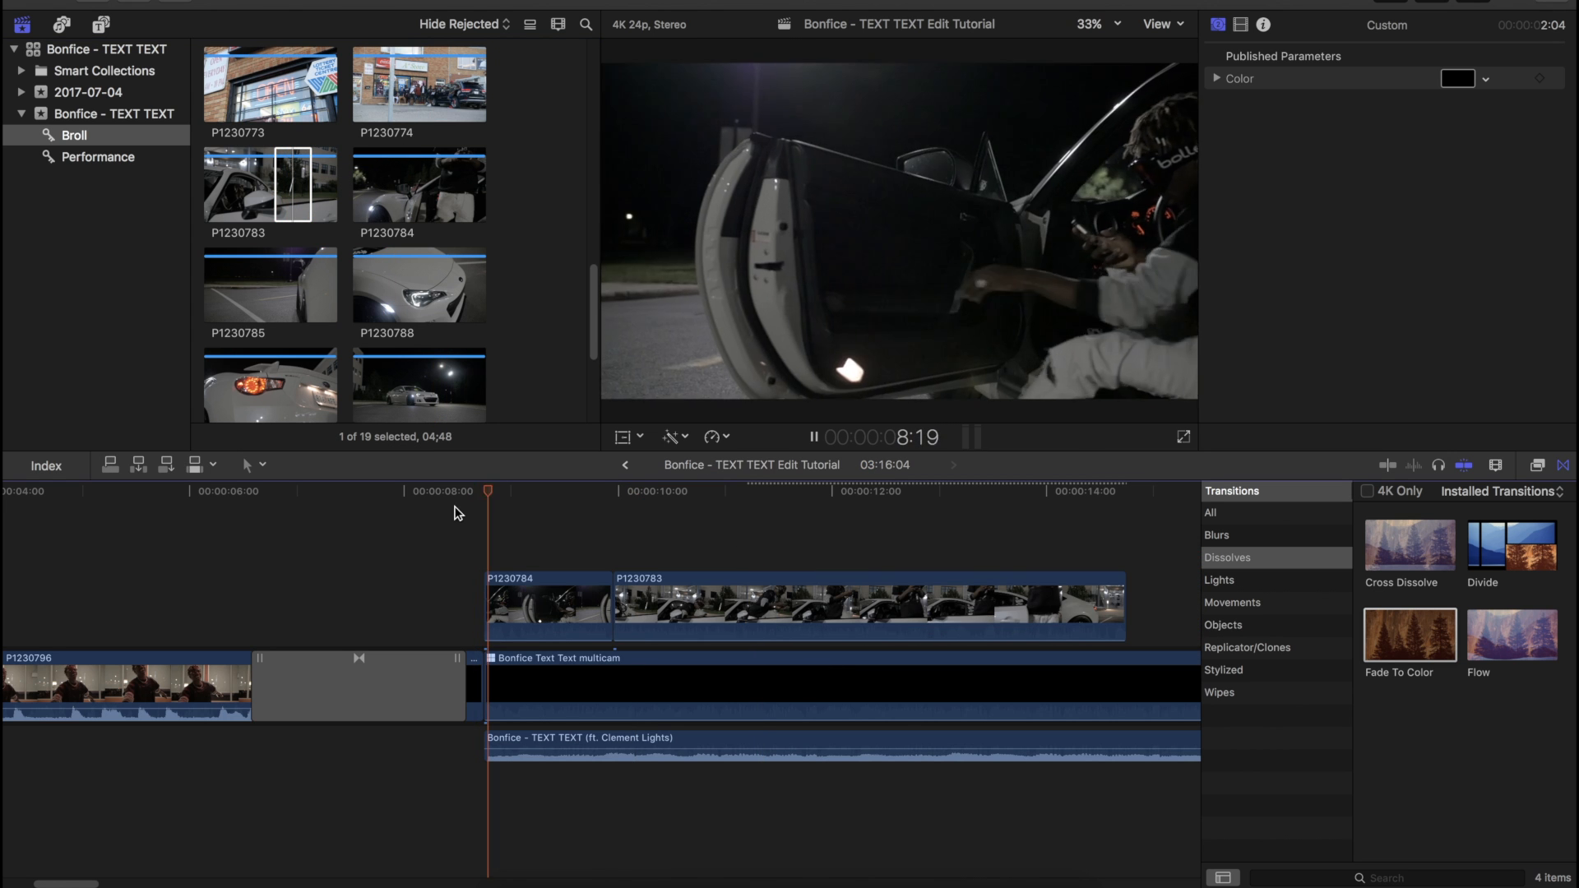
click(535, 582)
drag(678, 606, 977, 605)
Step: Slow clip P1230784 to 50% and stretch its speed segment further to 40%, making the clip 03:00 long
click(574, 584)
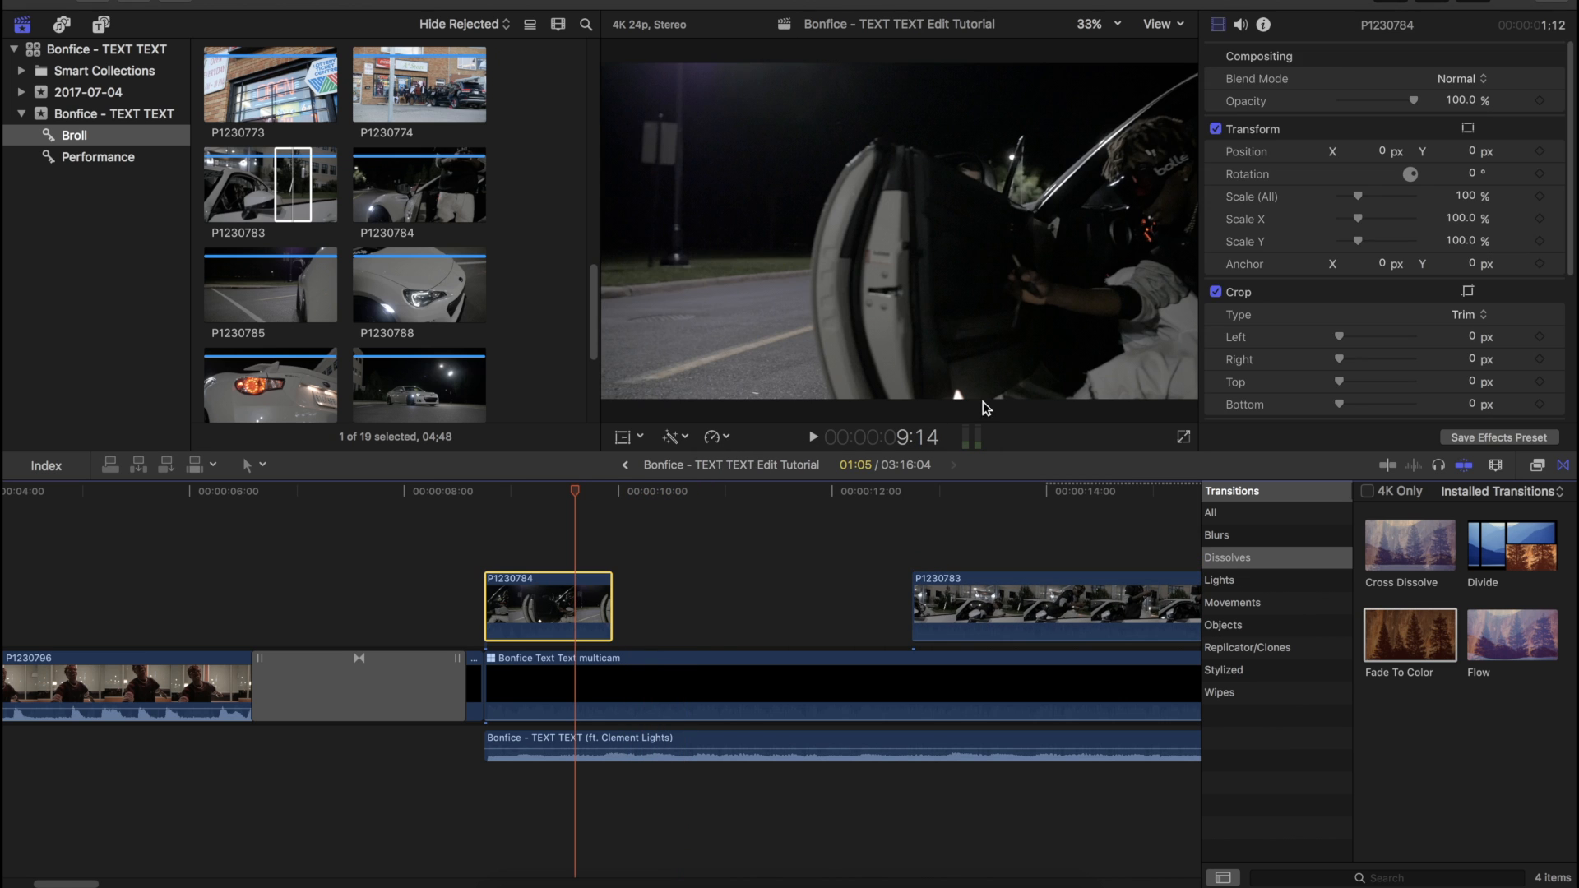
click(712, 440)
mouse_move(740, 458)
click(566, 607)
click(723, 439)
click(716, 438)
click(713, 439)
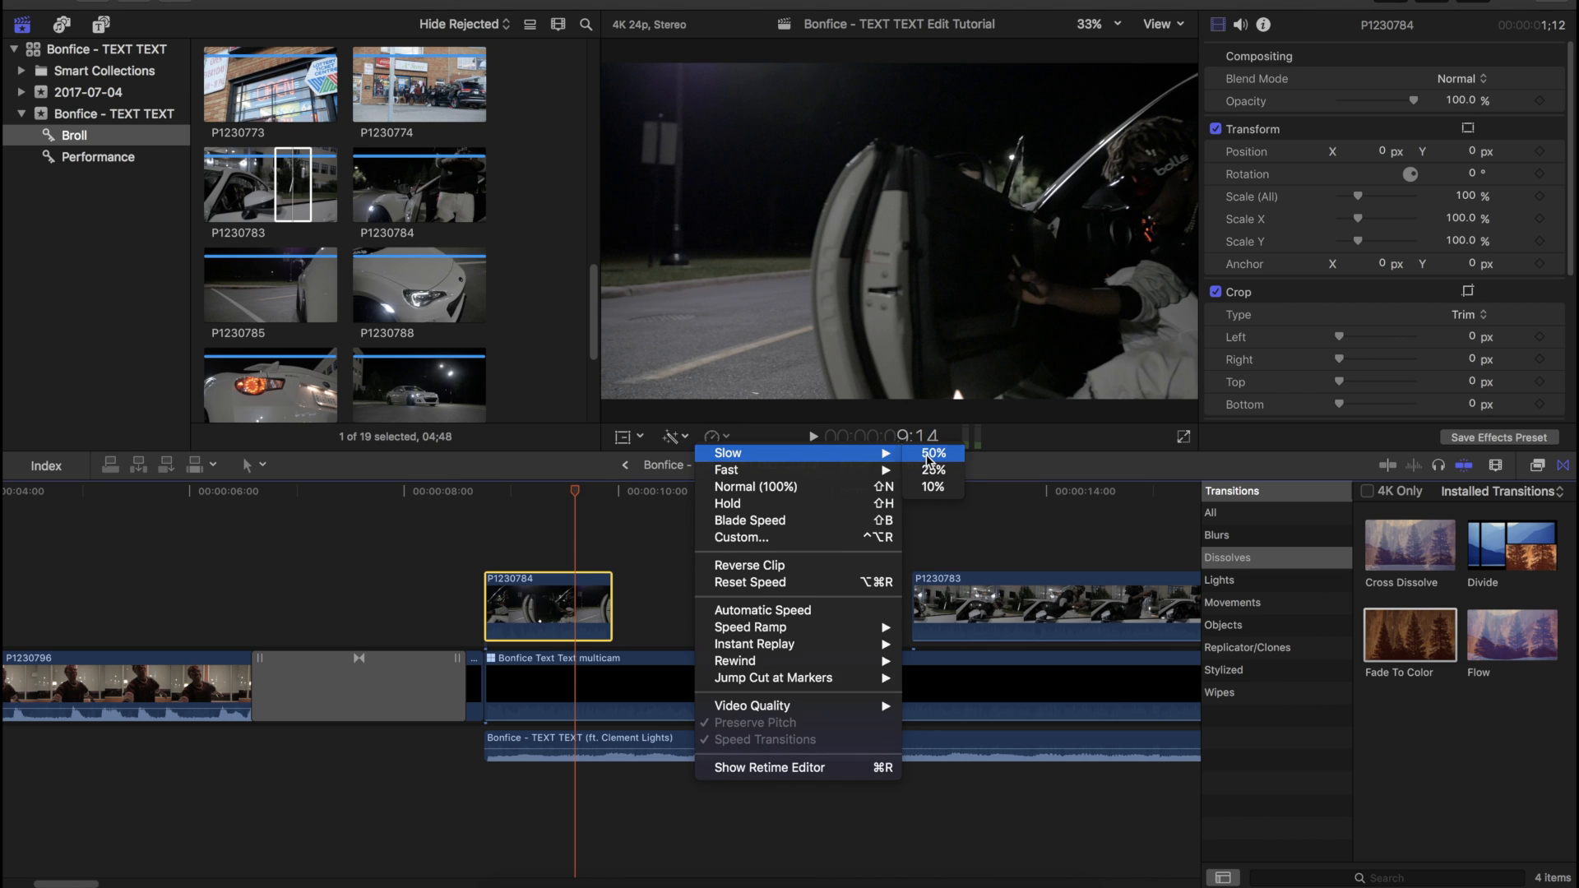
click(928, 454)
drag(740, 564, 802, 576)
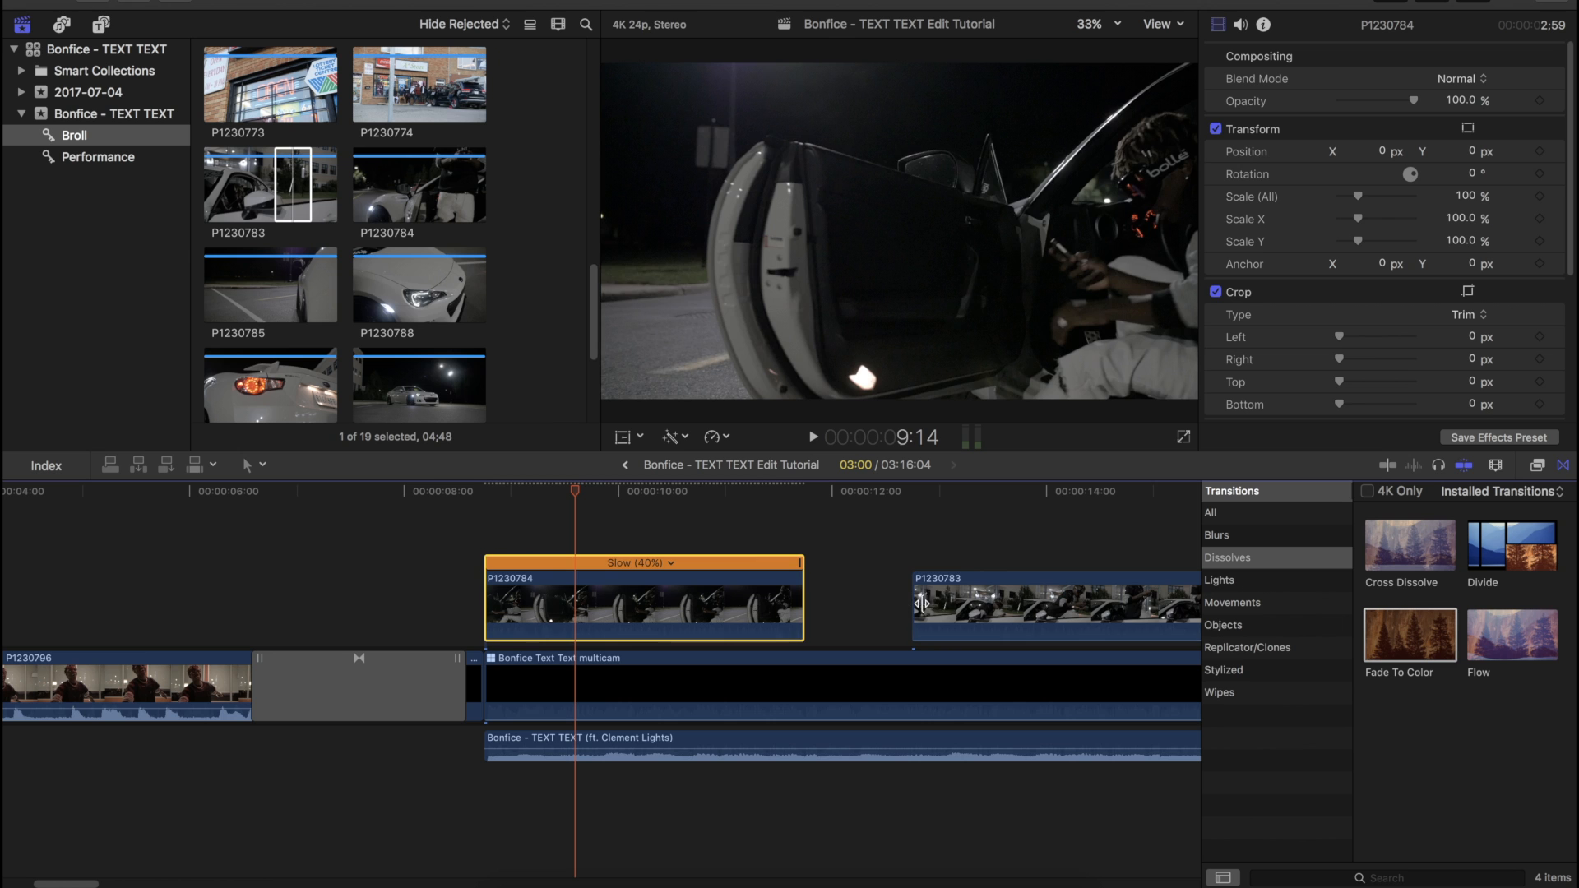
Step: Move P1230783 directly against the end of P1230784 and slow it to 50%
drag(949, 600, 842, 600)
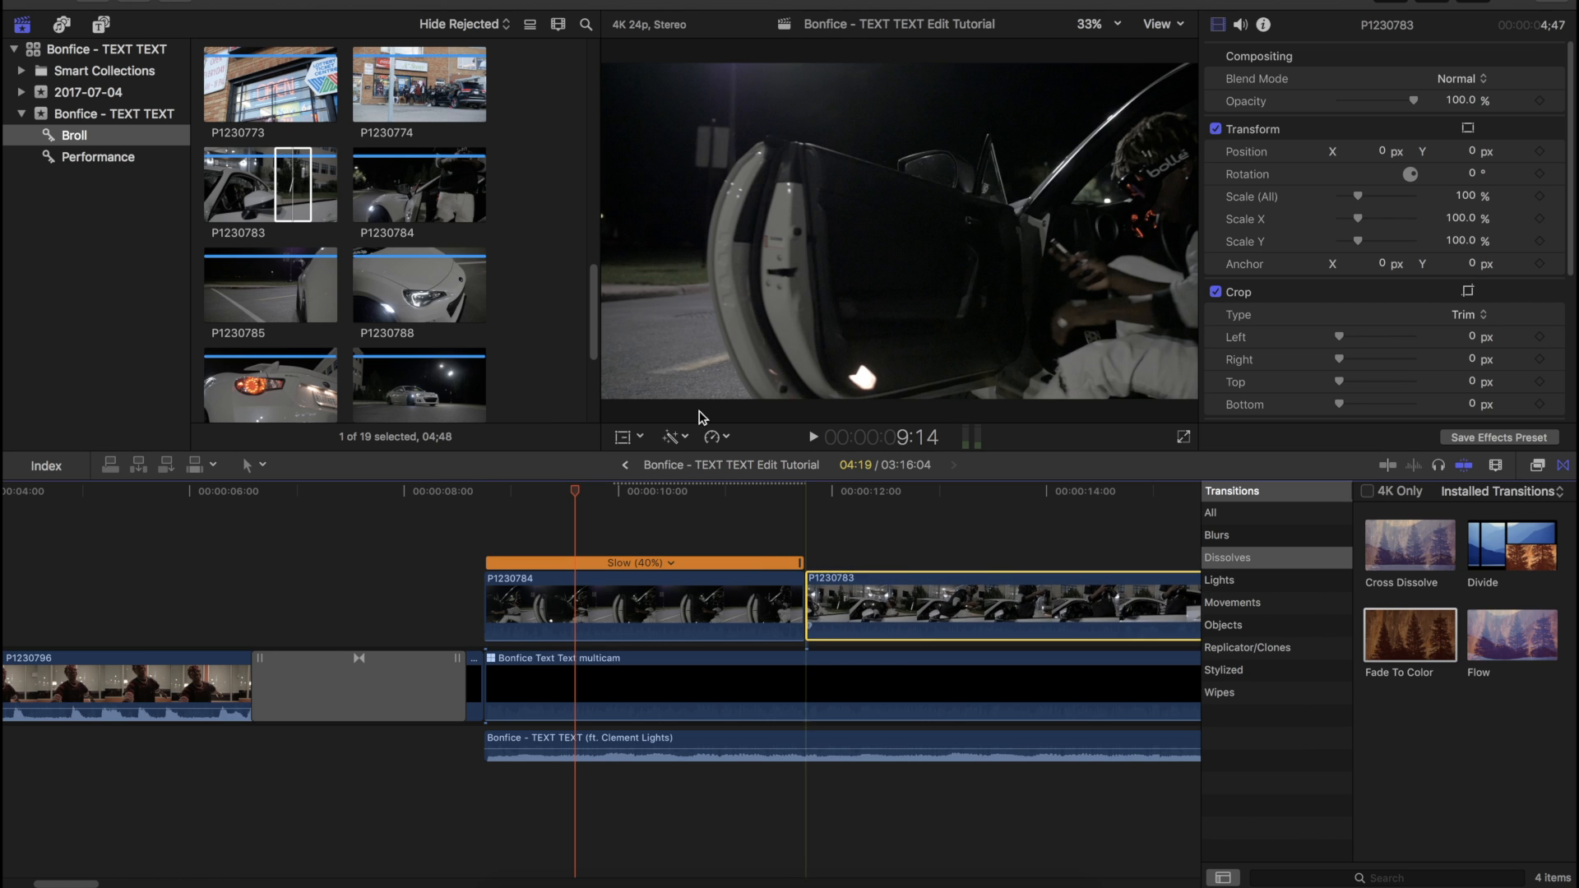
click(717, 436)
mouse_move(749, 454)
click(933, 453)
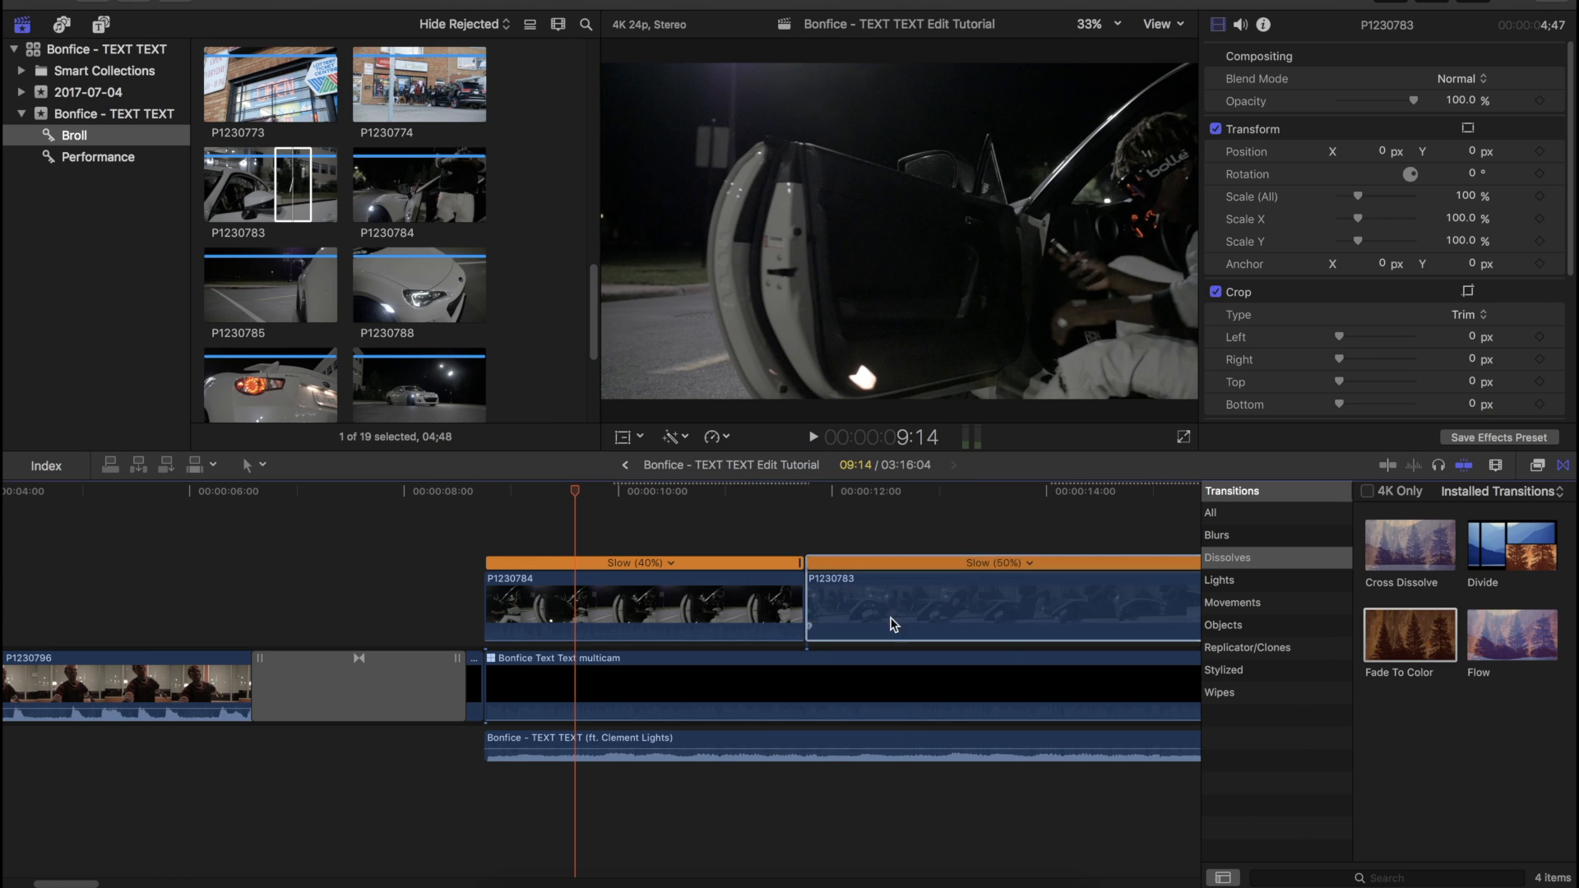
Step: Stretch the speed segment of clip P1230783 until it plays at 40%, making the clip 11:20 long
scroll(881, 619, right, 10)
drag(805, 564, 1025, 573)
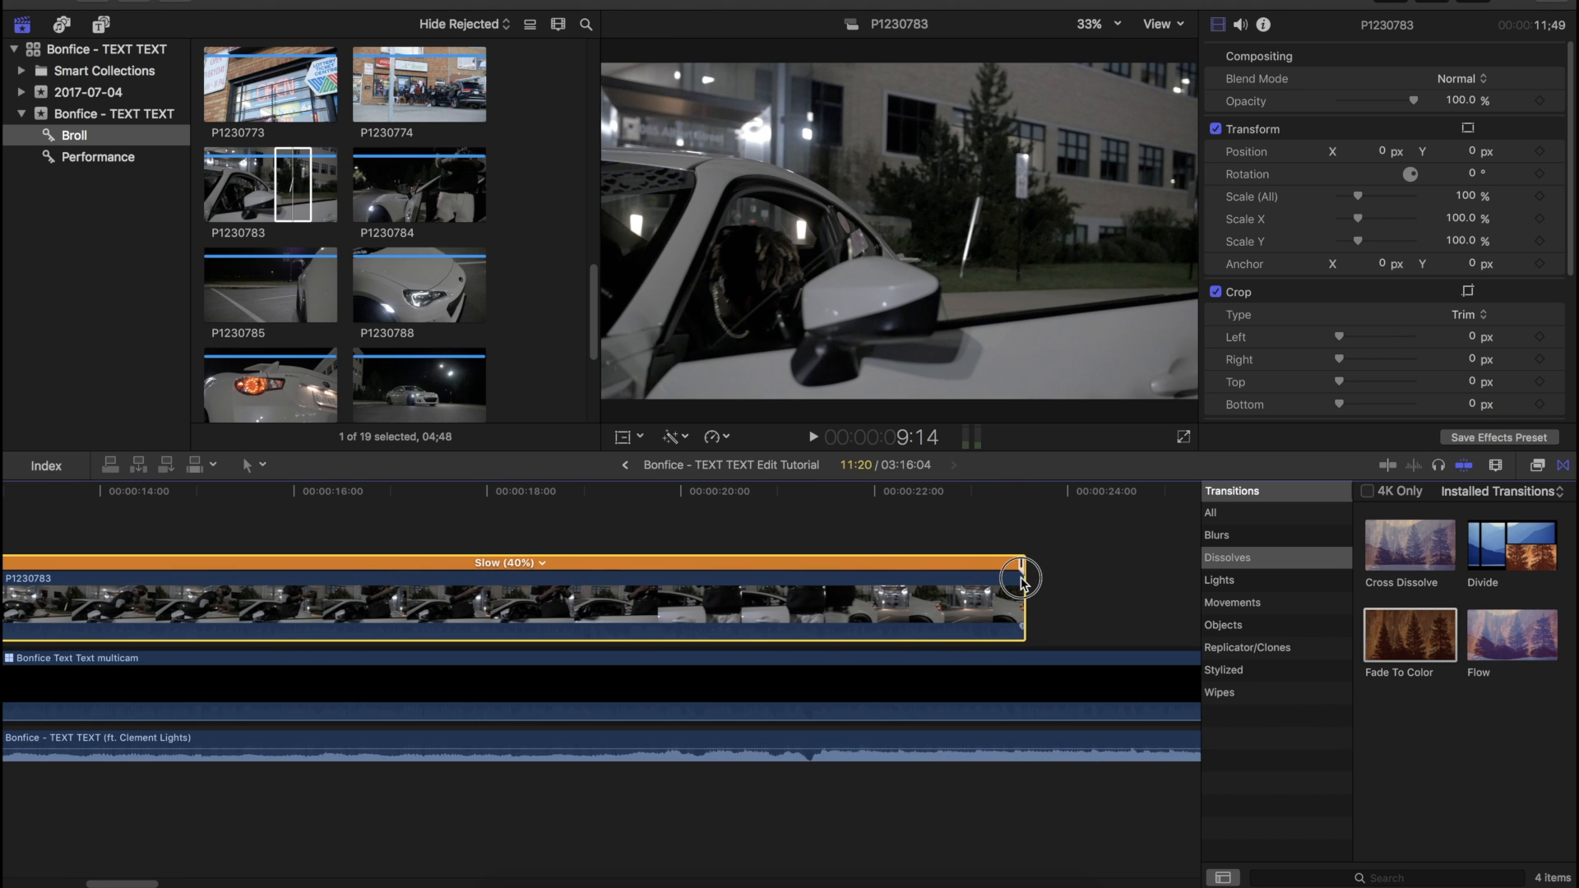
scroll(536, 575, left, 10)
scroll(822, 551, right, 10)
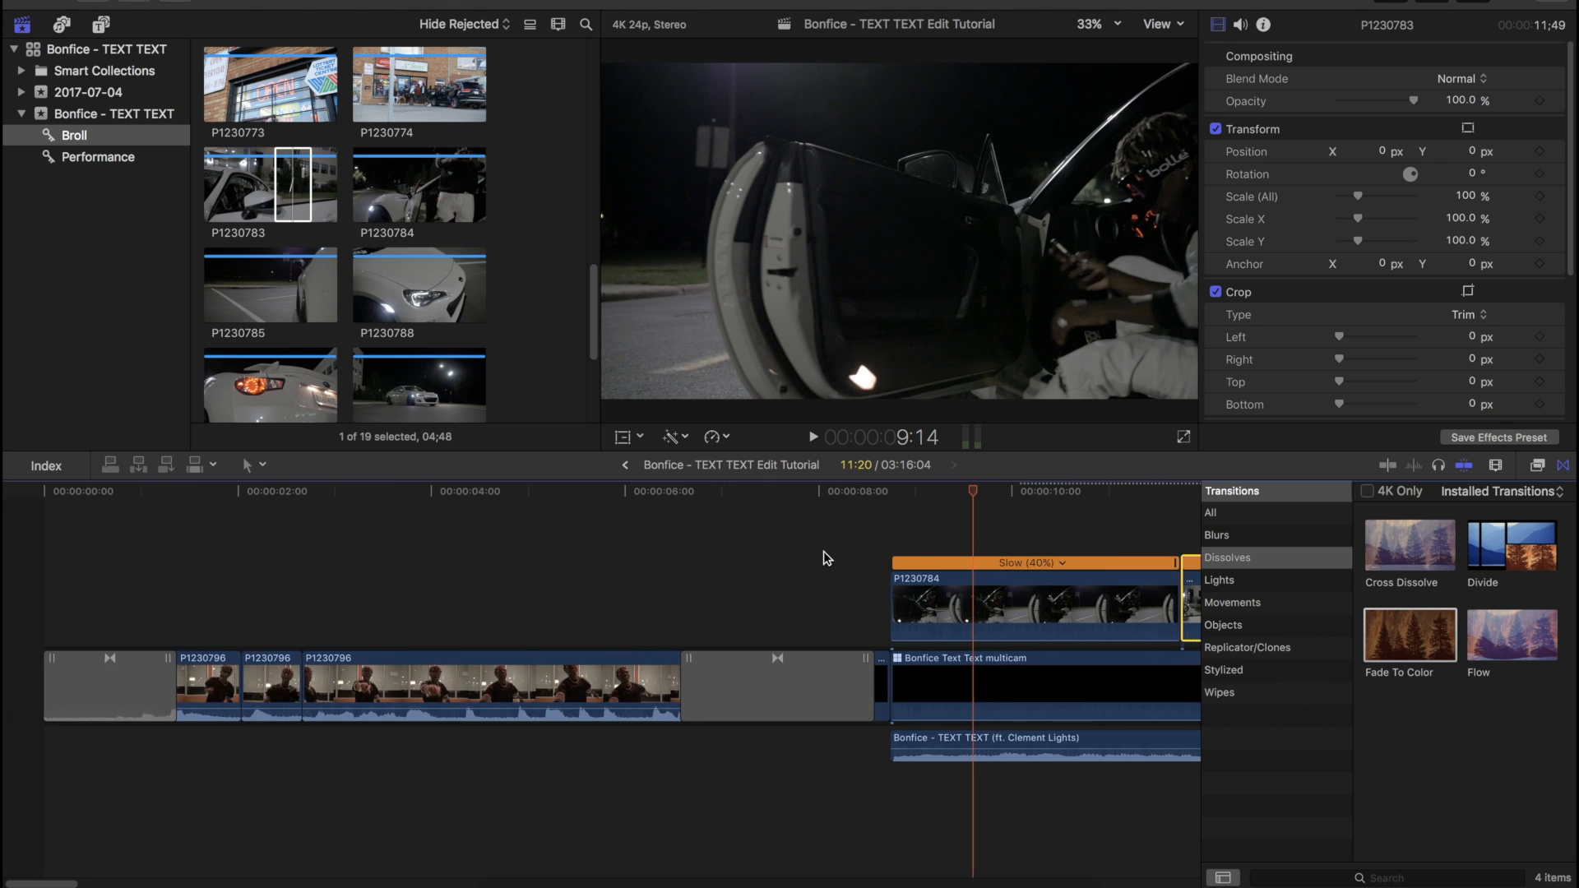
Step: Remove the part of P1230783 before 12:10 and move the remainder directly against the end of P1230784
key(space)
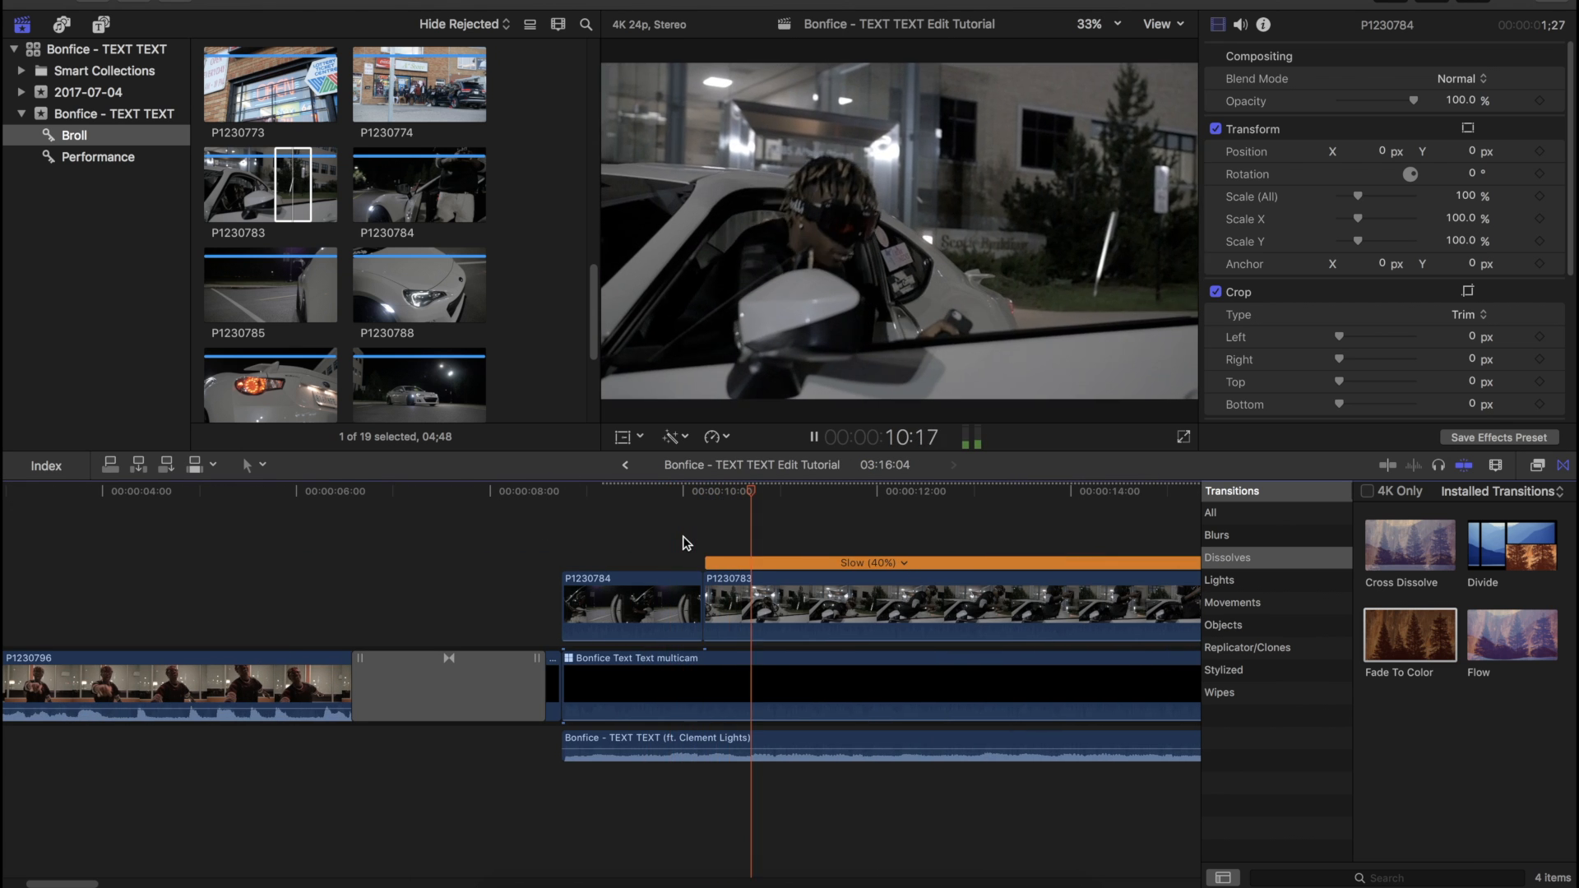
scroll(739, 526, right, 2)
key(space)
key(space)
key(space)
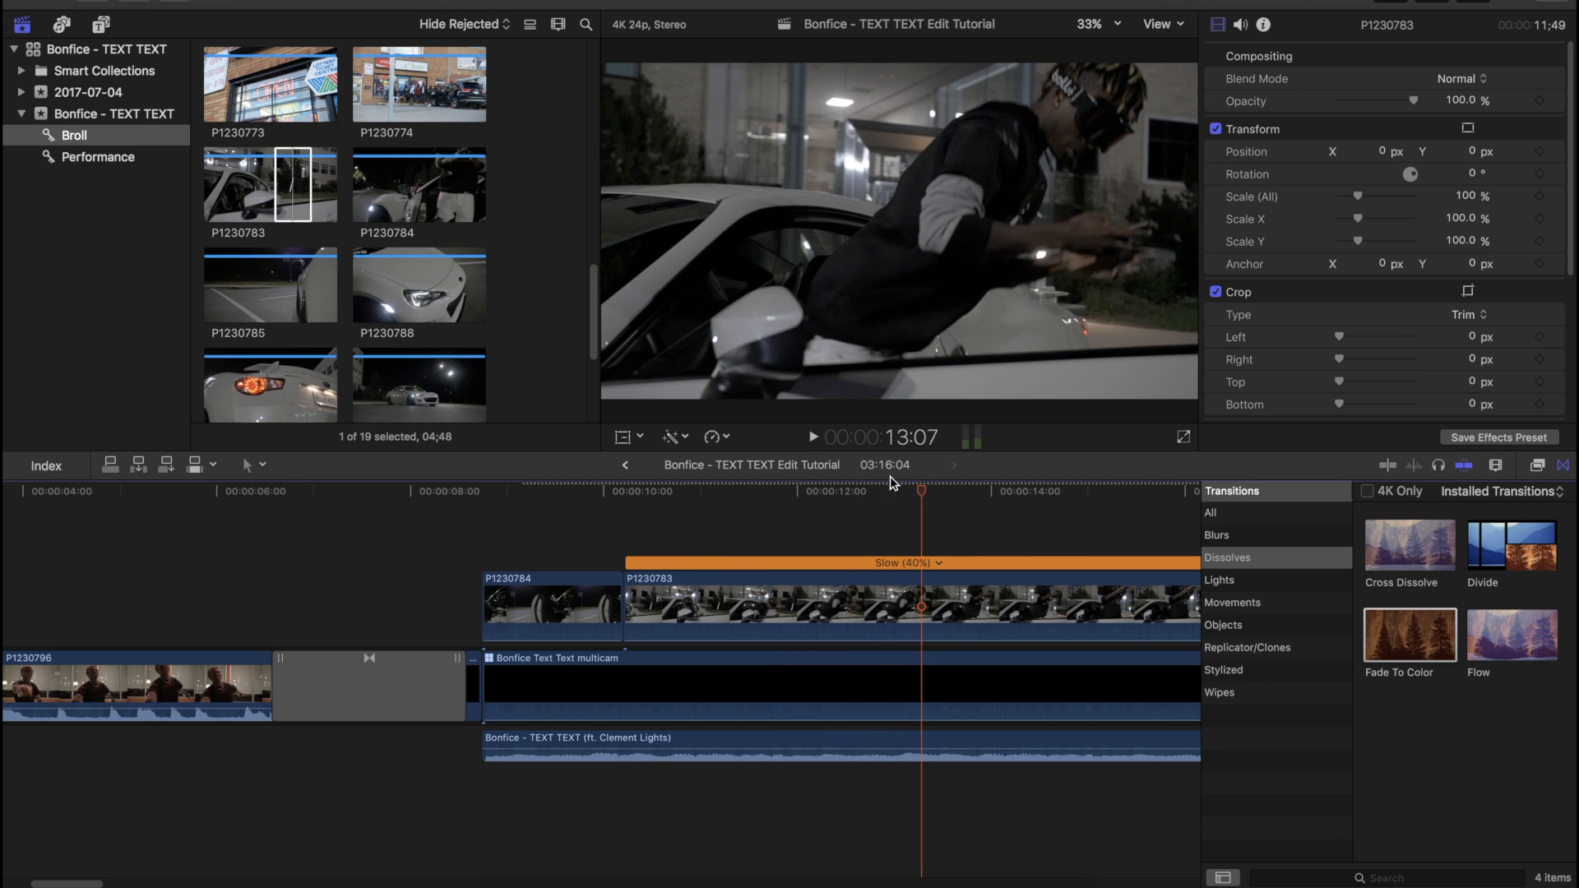
drag(927, 490, 839, 499)
key(b)
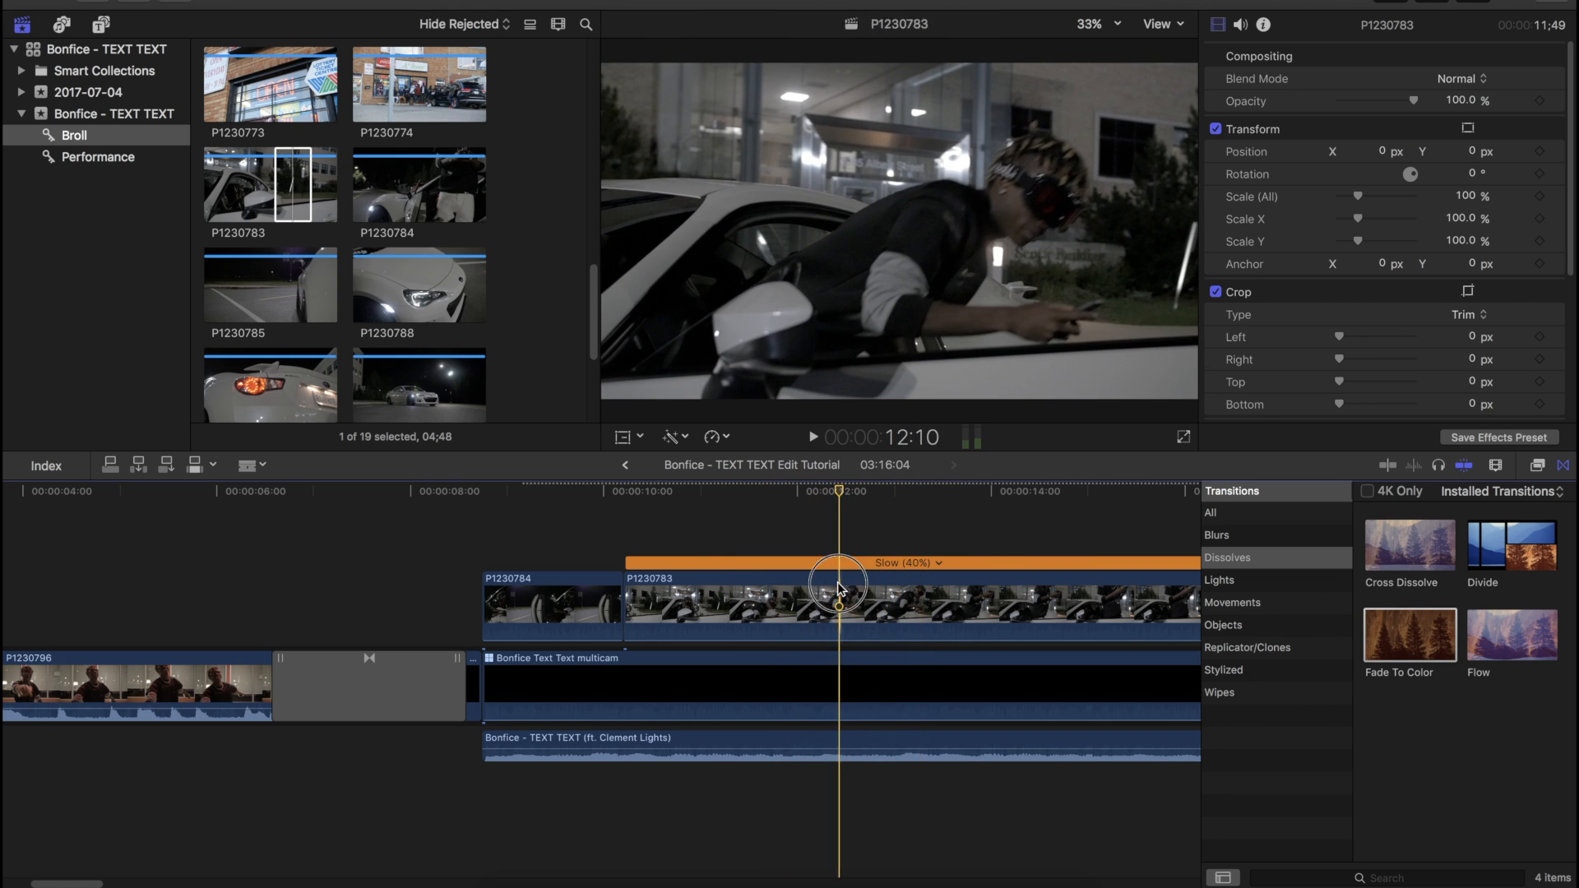
click(839, 593)
key(a)
click(788, 600)
key(BackSpace)
drag(919, 603, 712, 603)
Step: Play back the opening b-roll, cut P1230783 at 11:18 and delete the part after the cut
click(526, 493)
key(space)
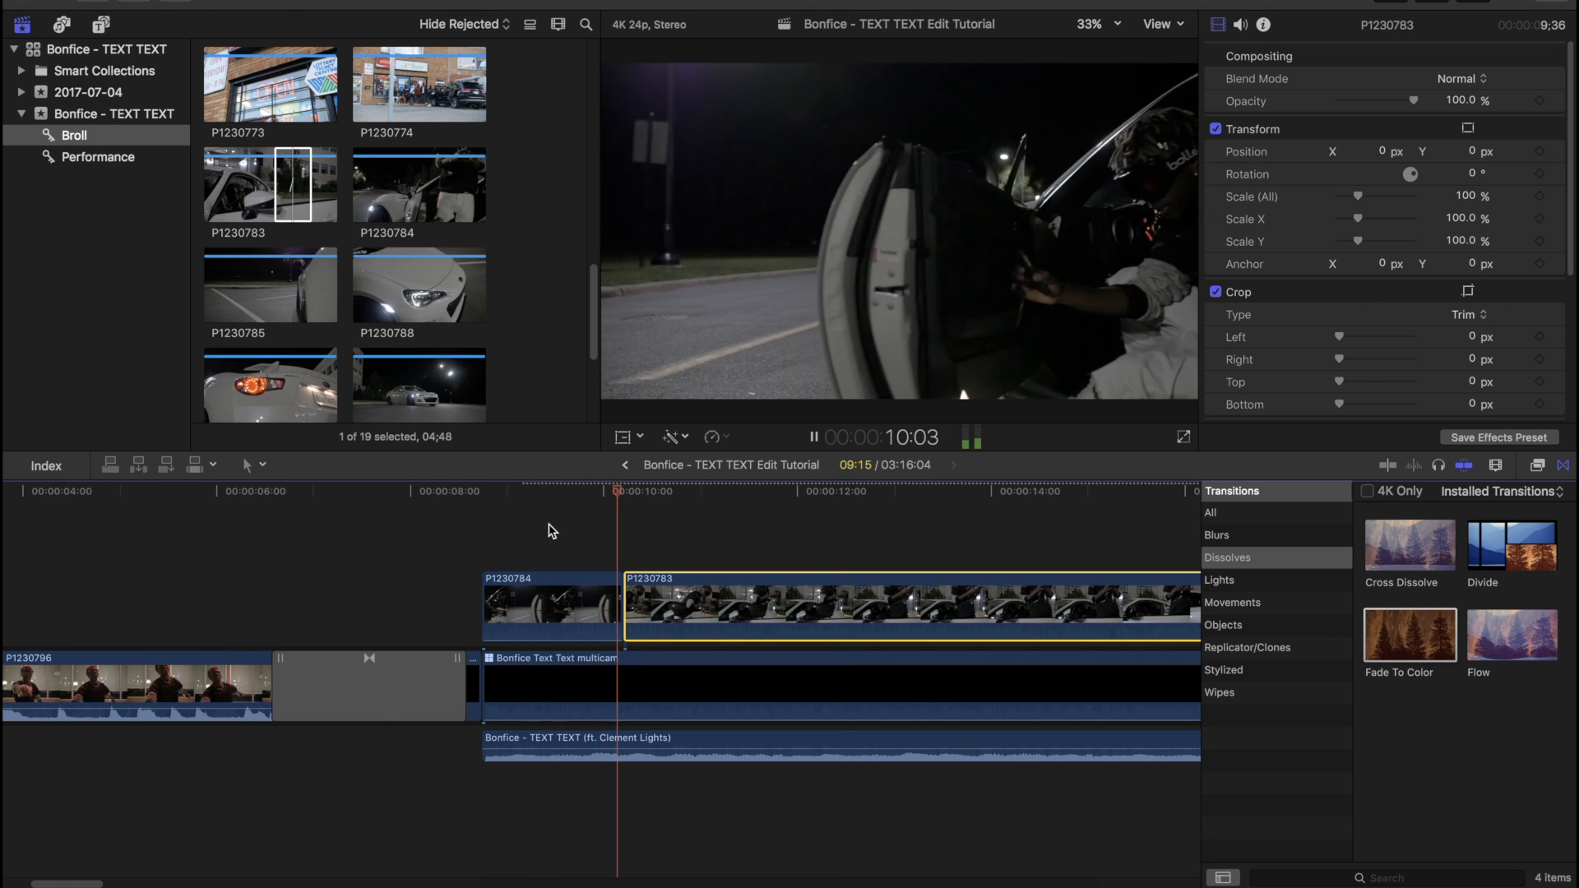
key(space)
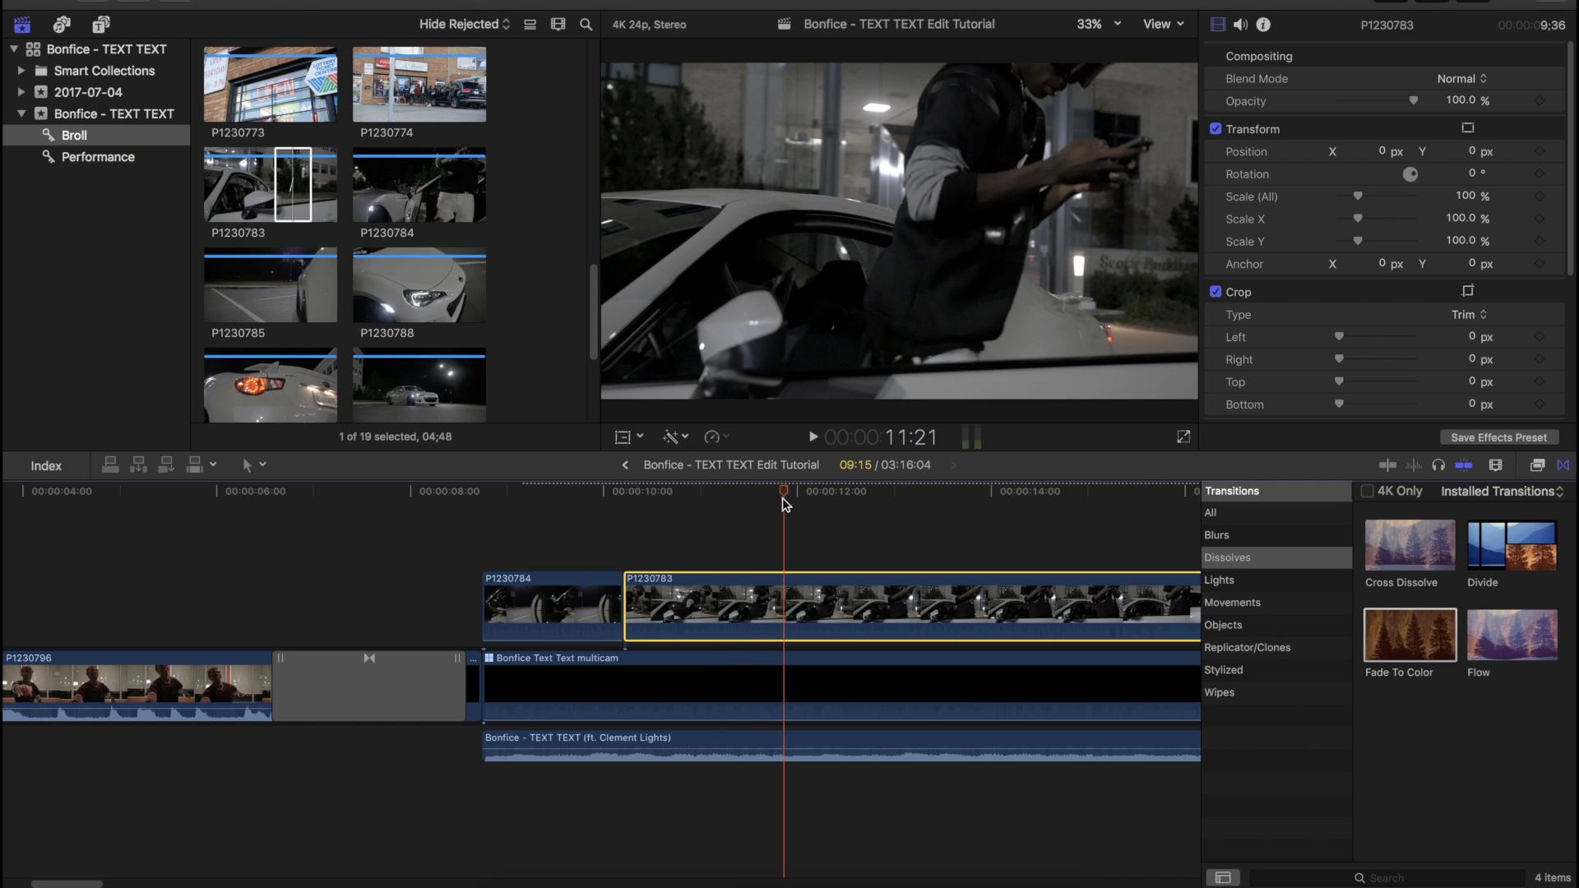
drag(782, 492, 774, 490)
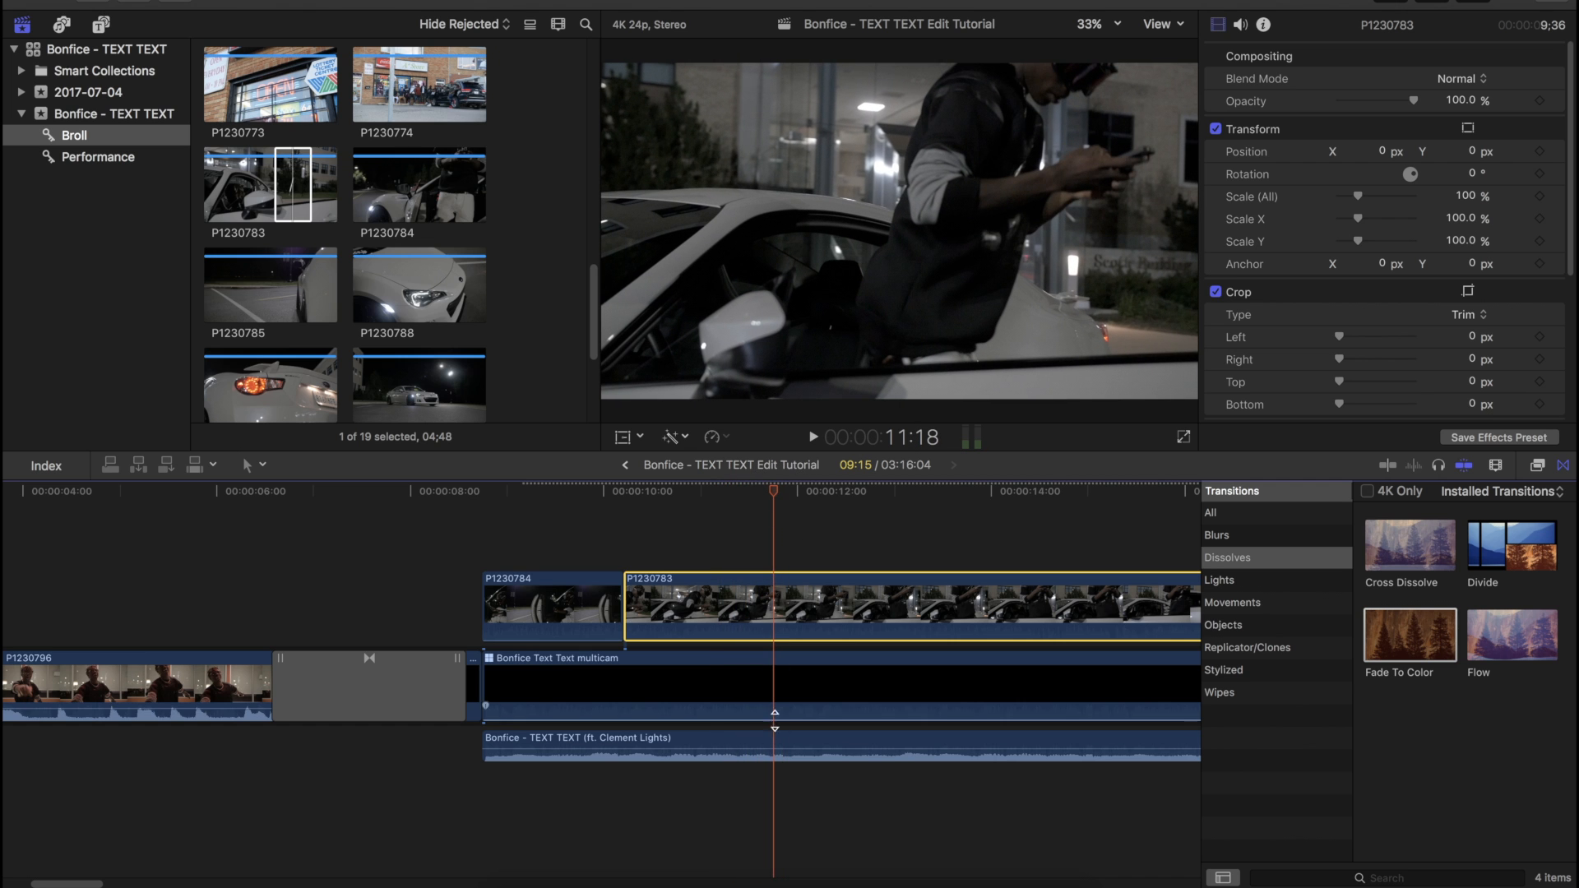
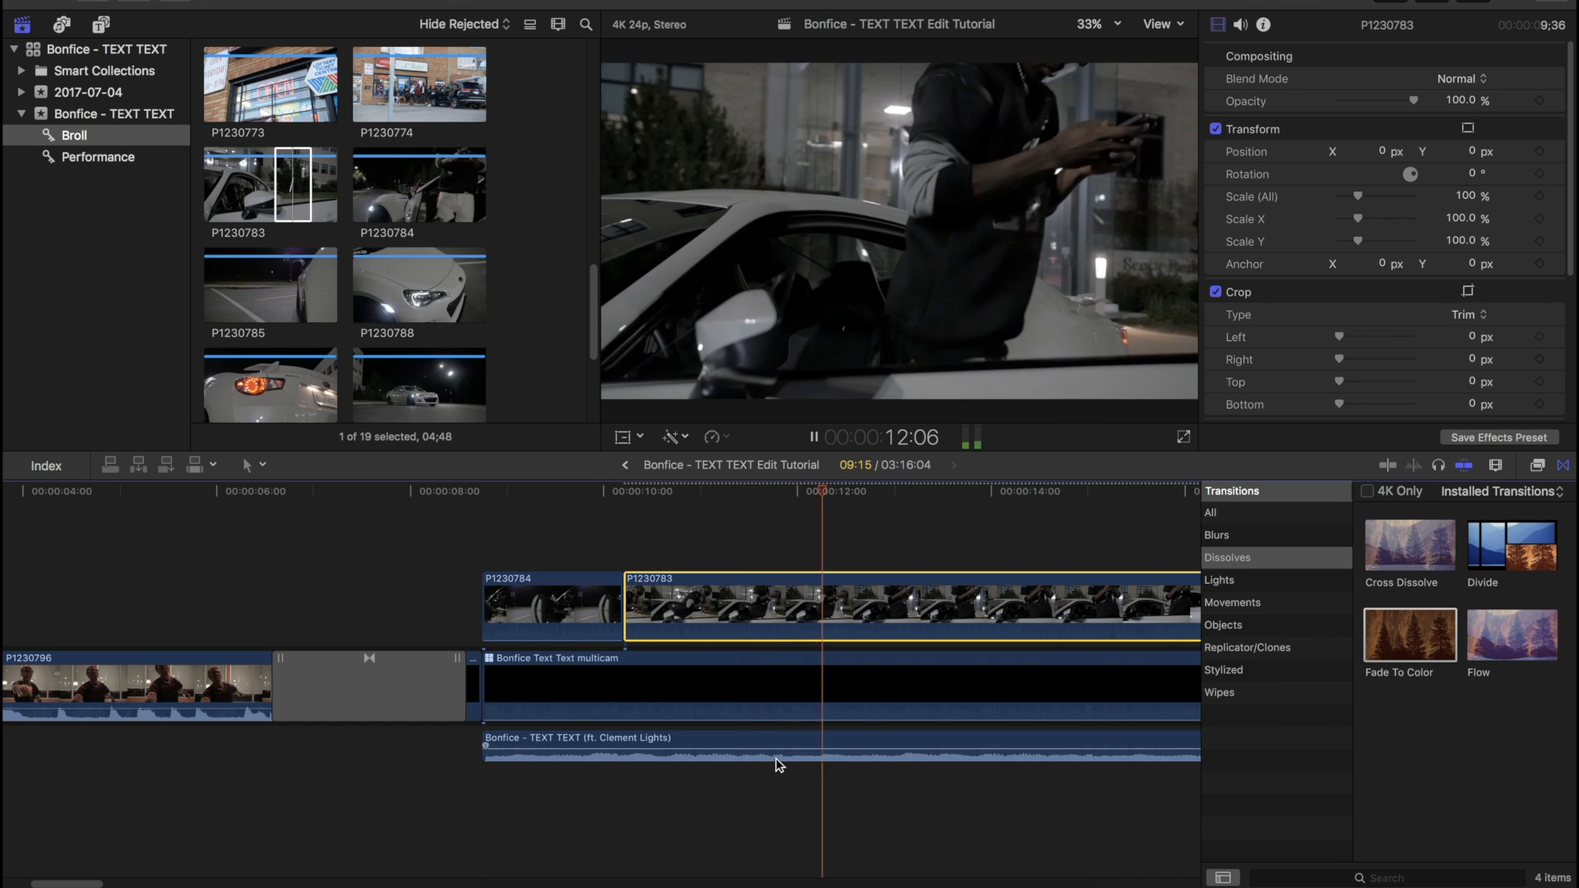
click(775, 519)
mouse_move(773, 495)
mouse_down()
mouse_move(753, 494)
mouse_move(773, 491)
mouse_up()
click(776, 598)
key(a)
click(825, 597)
key(Delete)
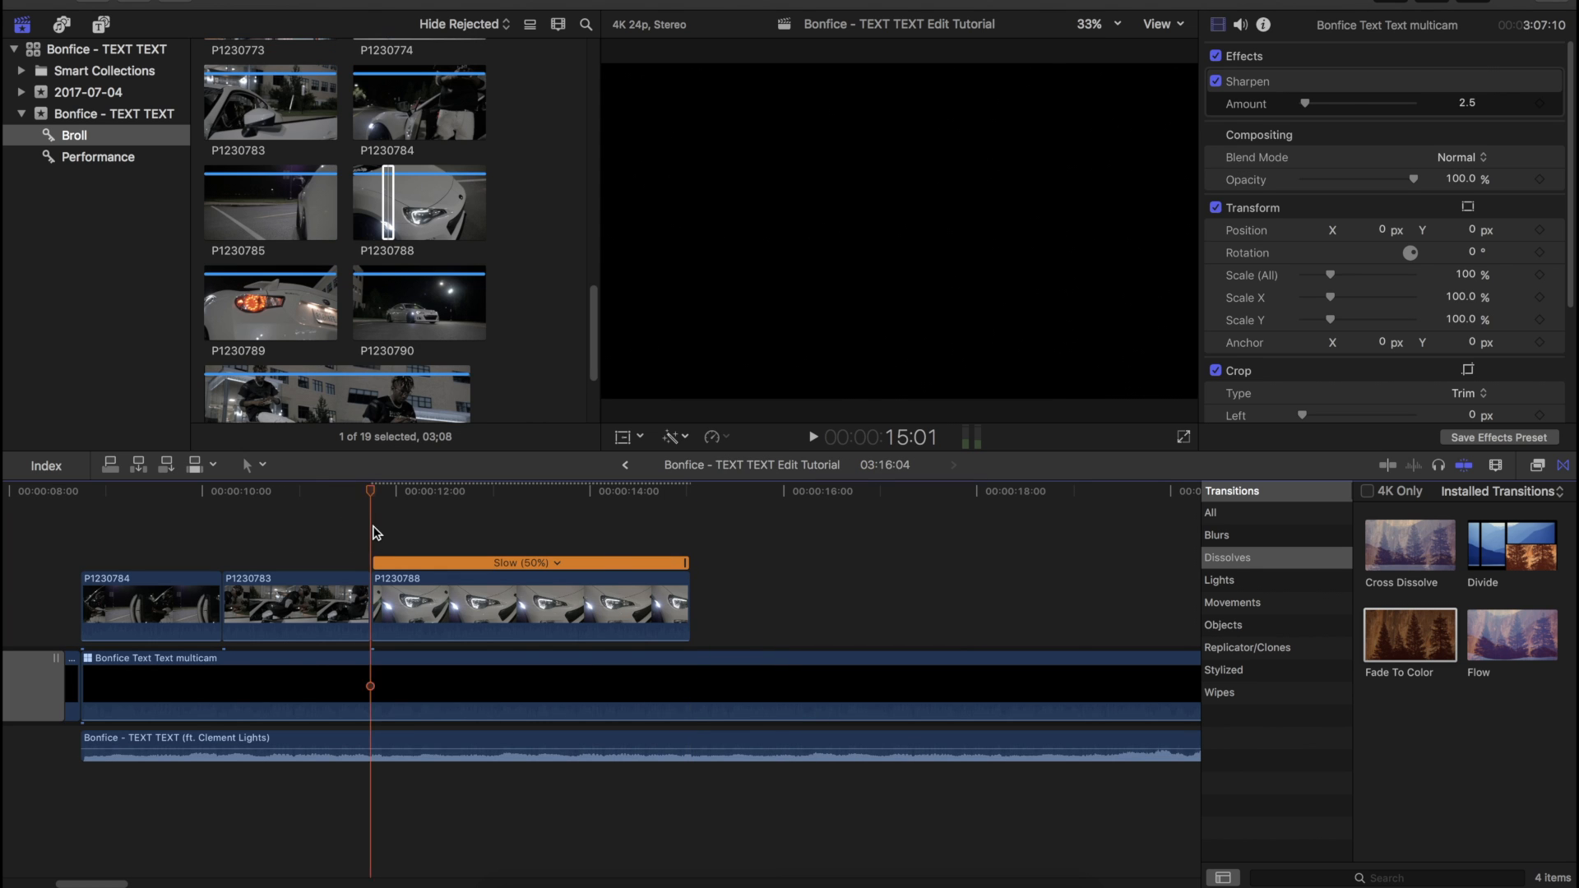
Step: Scrub and play through the slowed P1230788 headlight clip to check its pacing against the music
click(373, 532)
drag(308, 487, 565, 526)
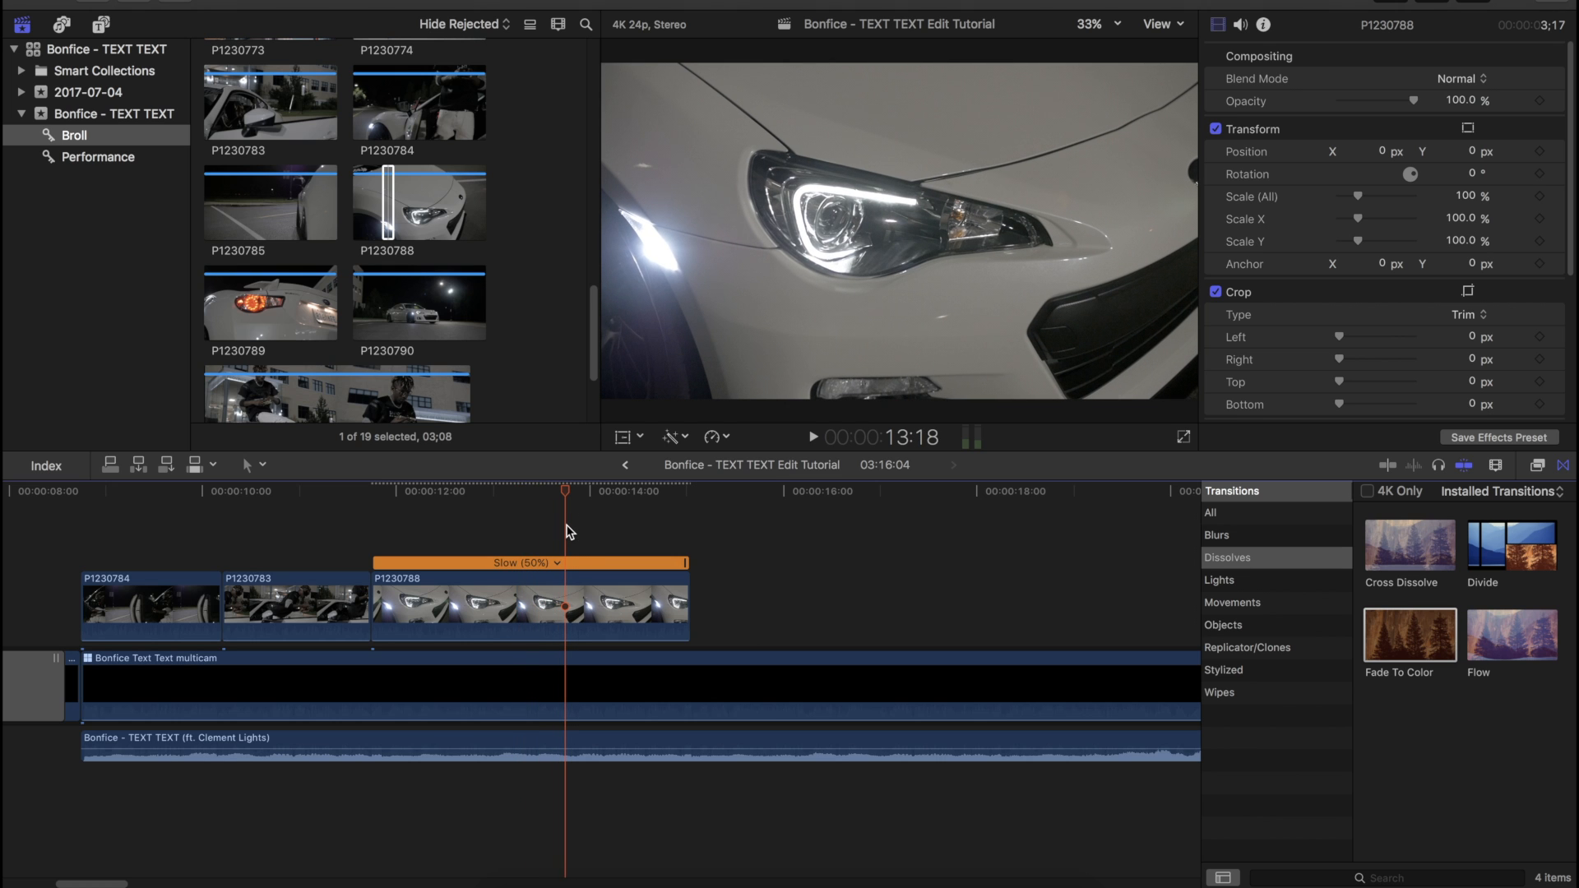
drag(115, 492, 638, 500)
drag(679, 505, 393, 512)
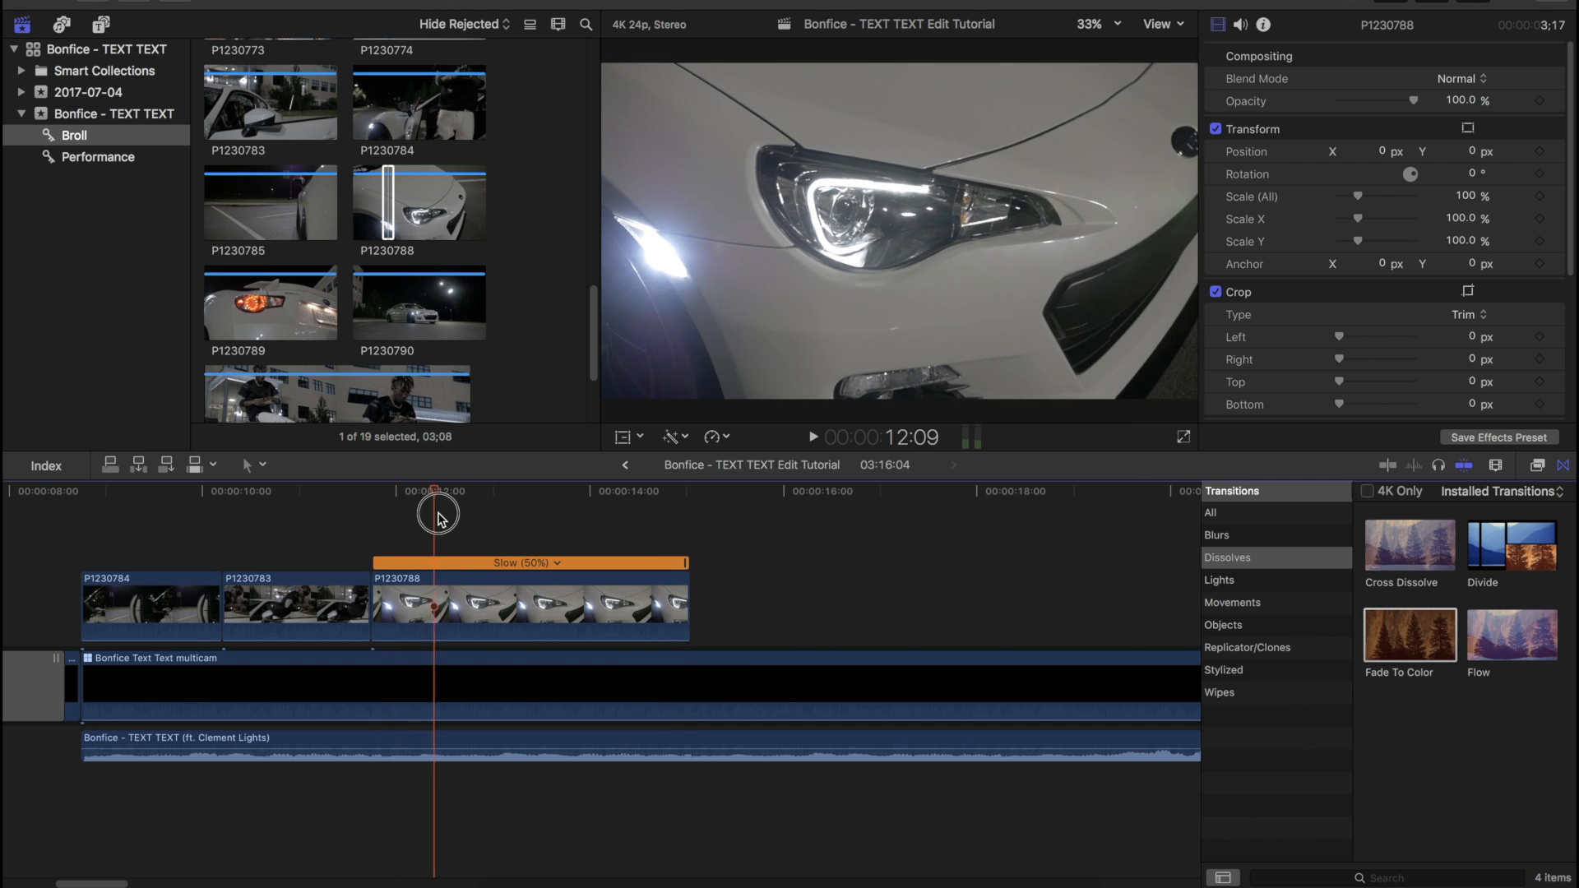
drag(663, 514, 43, 532)
key(space)
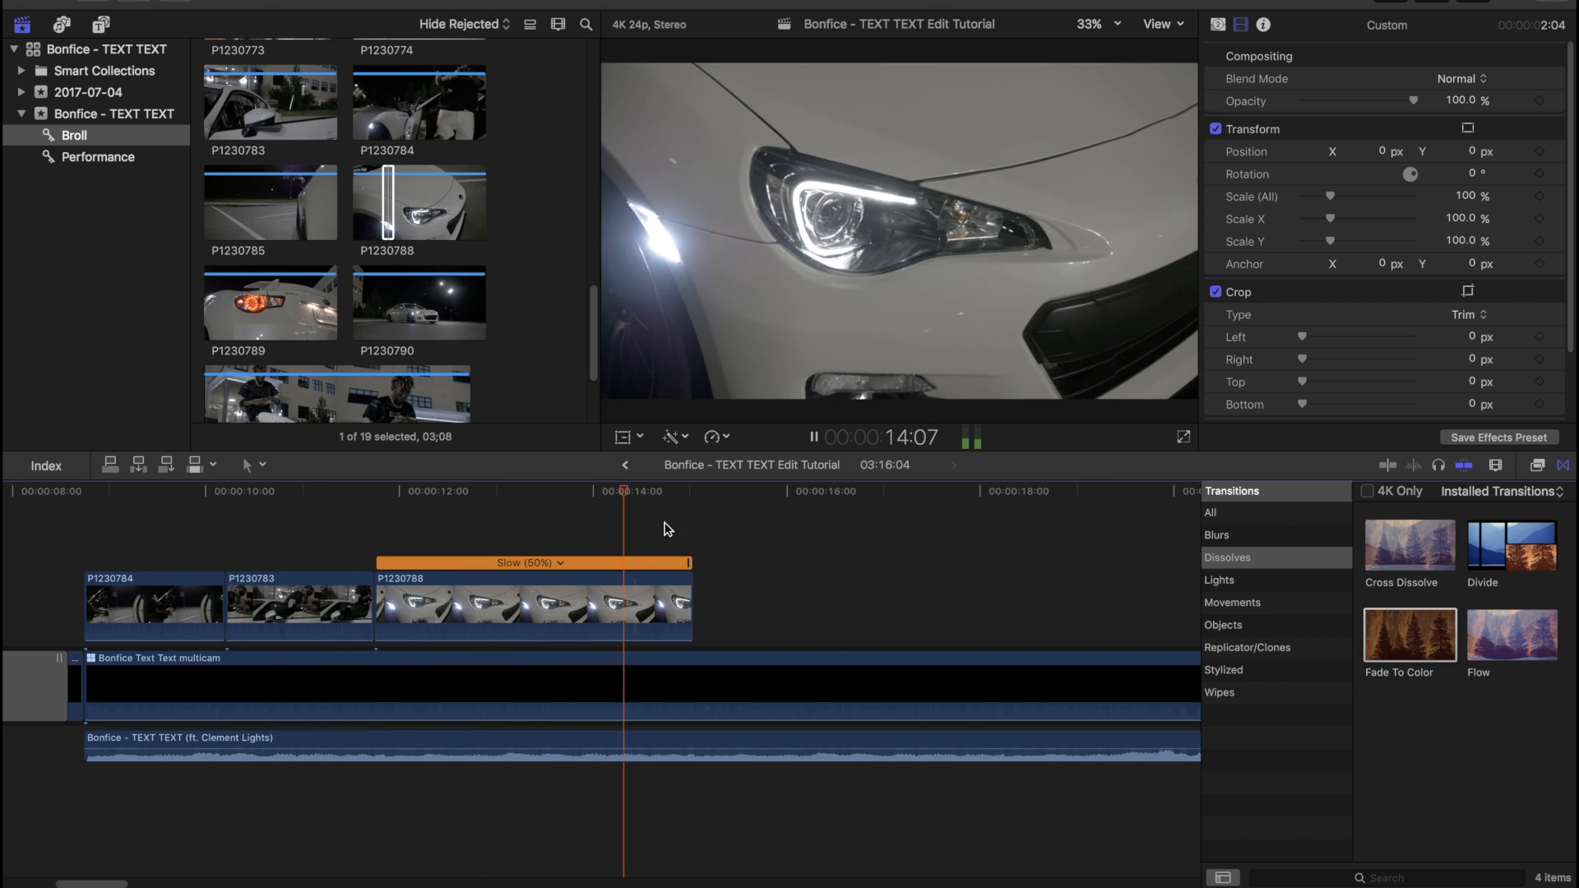
drag(691, 598, 698, 539)
Step: Place a 03;20 range of P1230773 showing the OPEN sign directly after P1230788 at 15:01
click(699, 539)
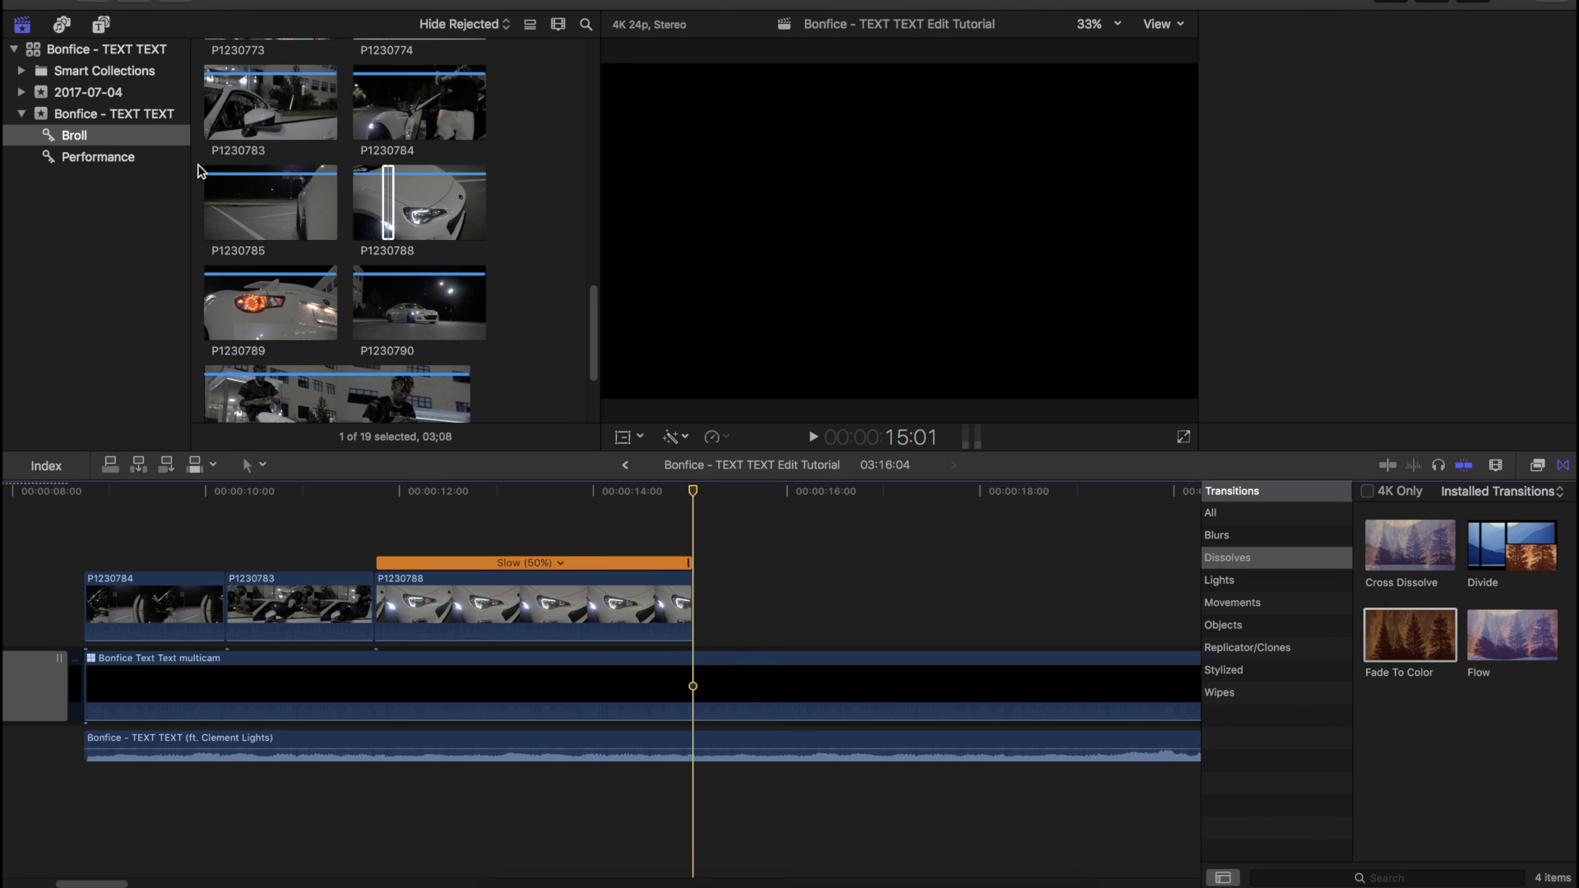
scroll(345, 257, down, 3)
click(337, 307)
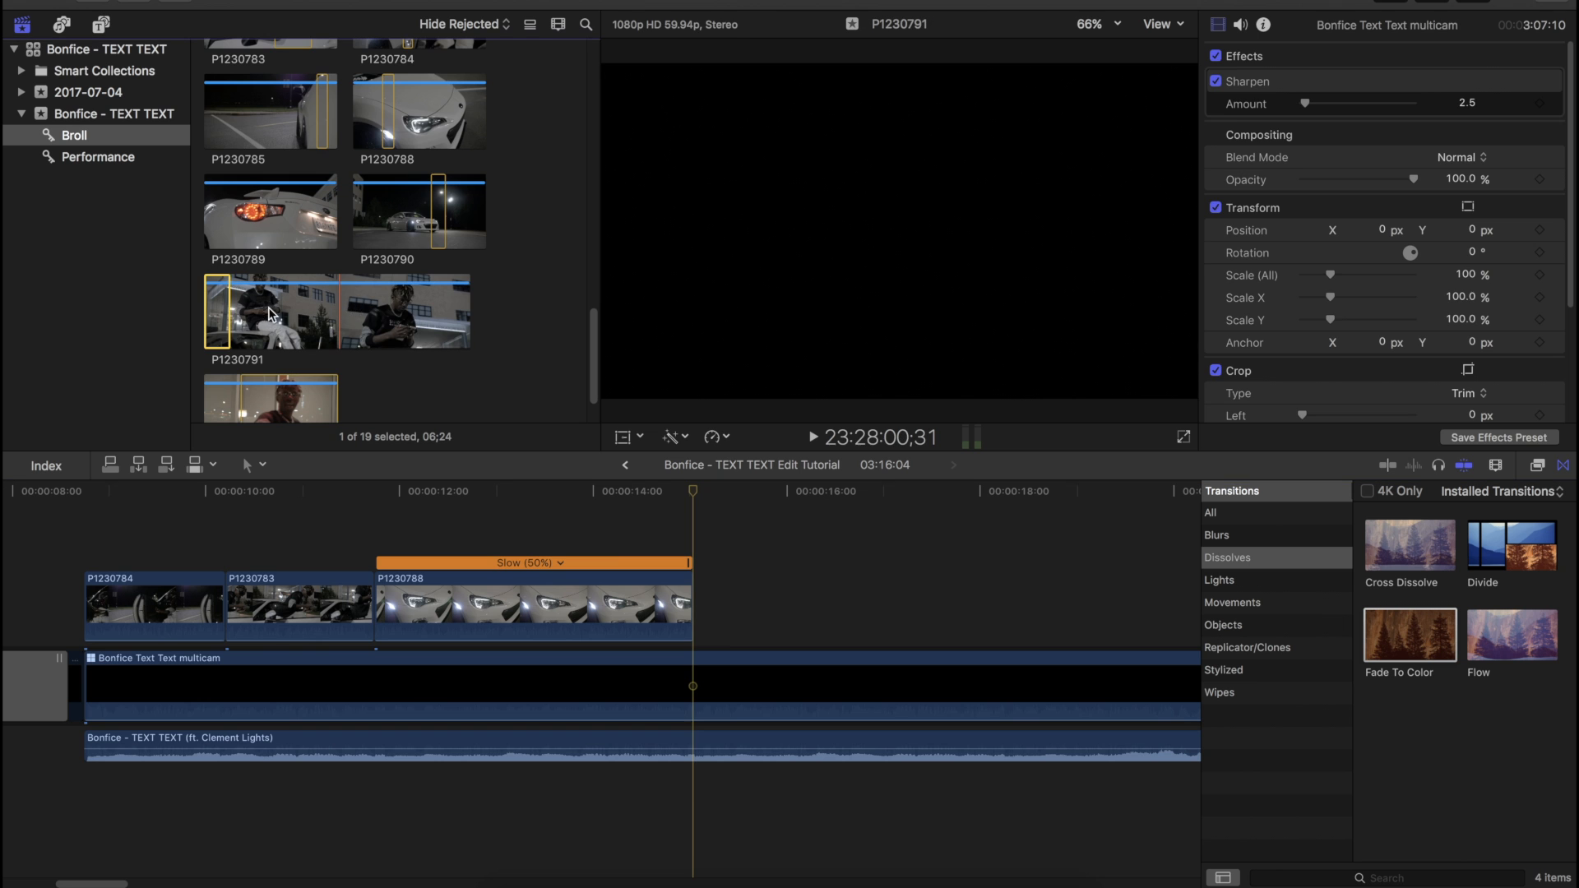
click(292, 314)
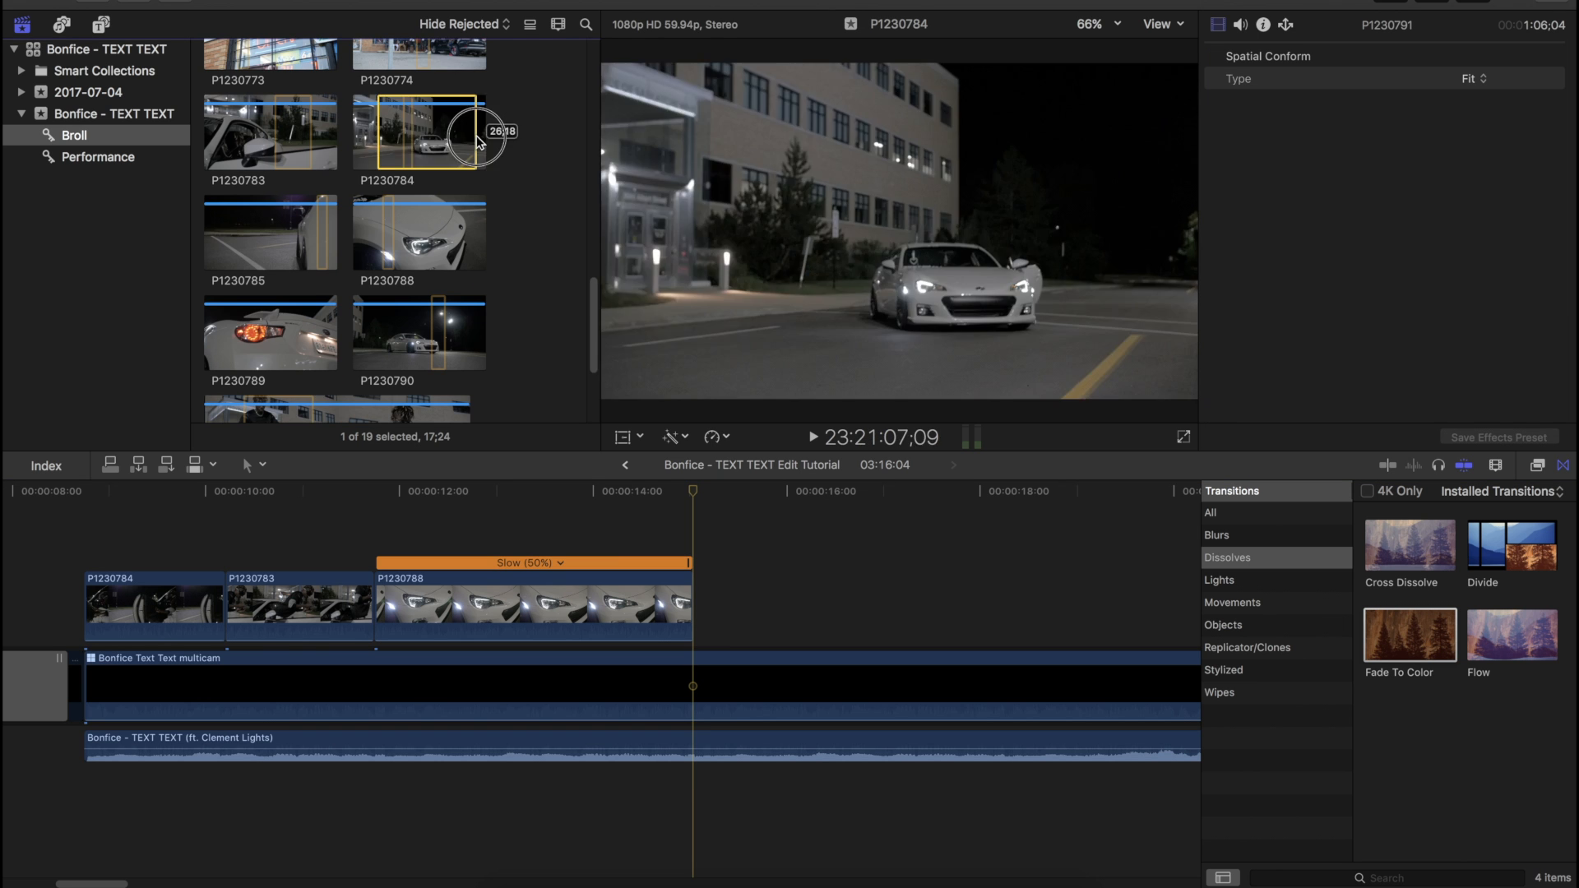
drag(481, 140, 435, 141)
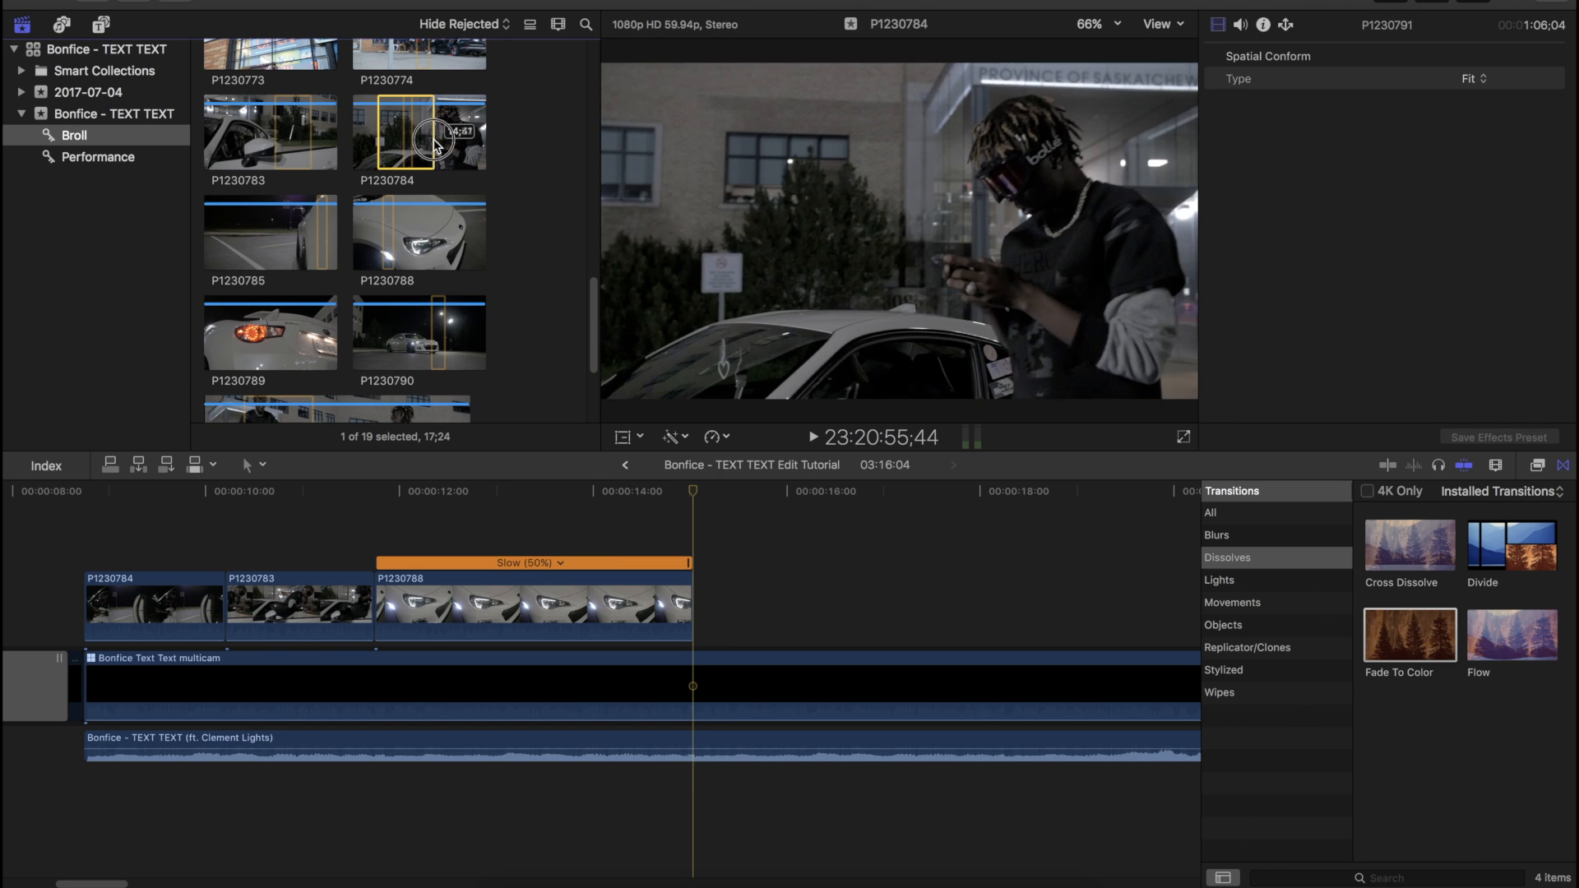
click(277, 287)
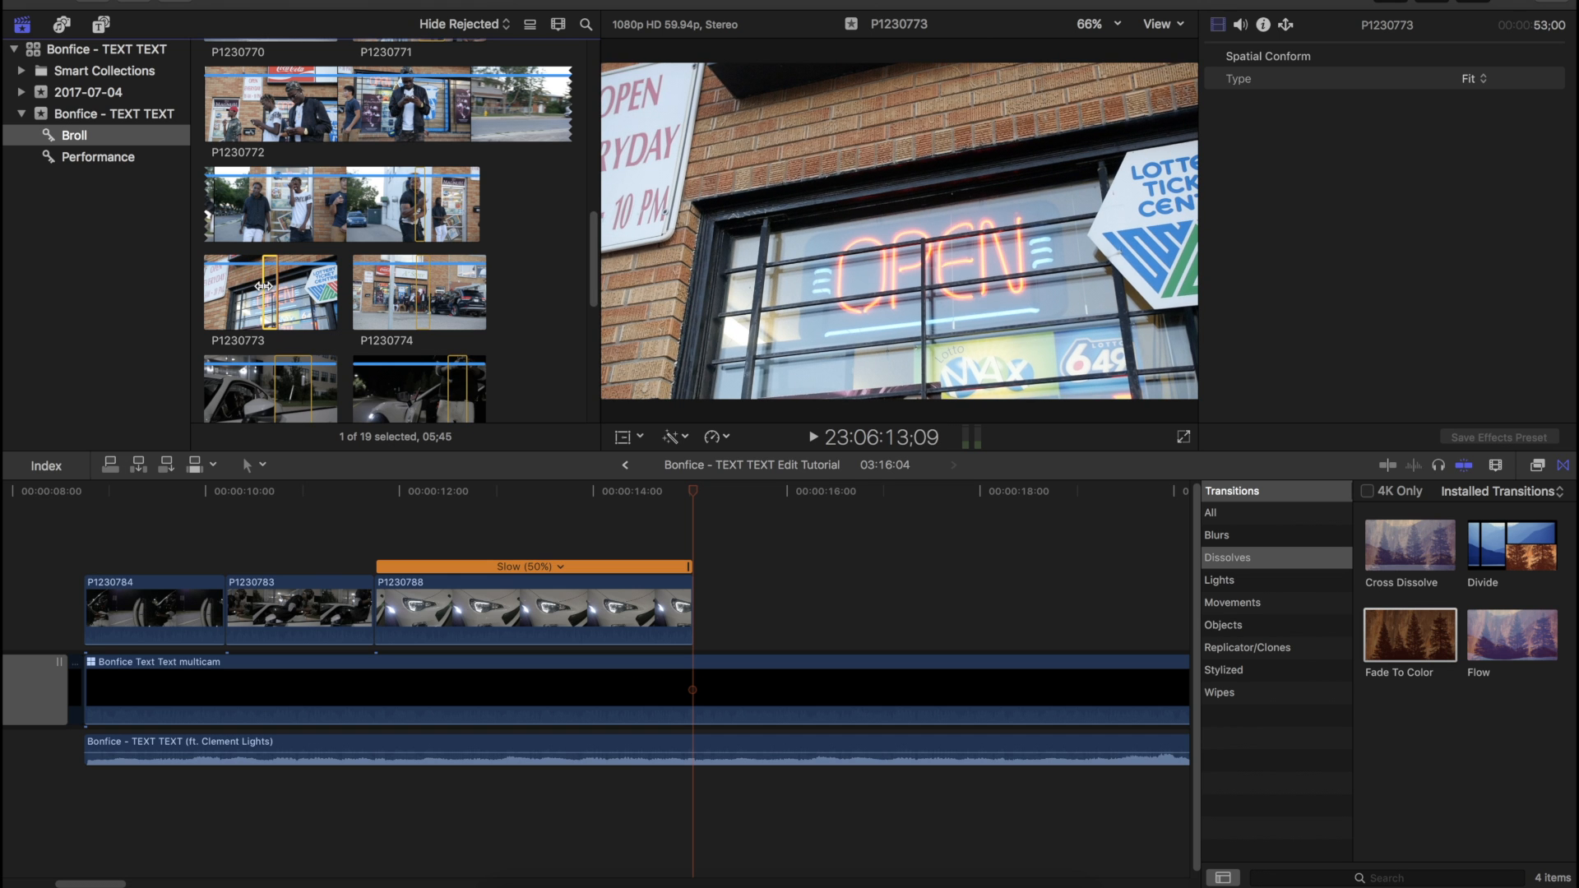
drag(263, 285, 741, 637)
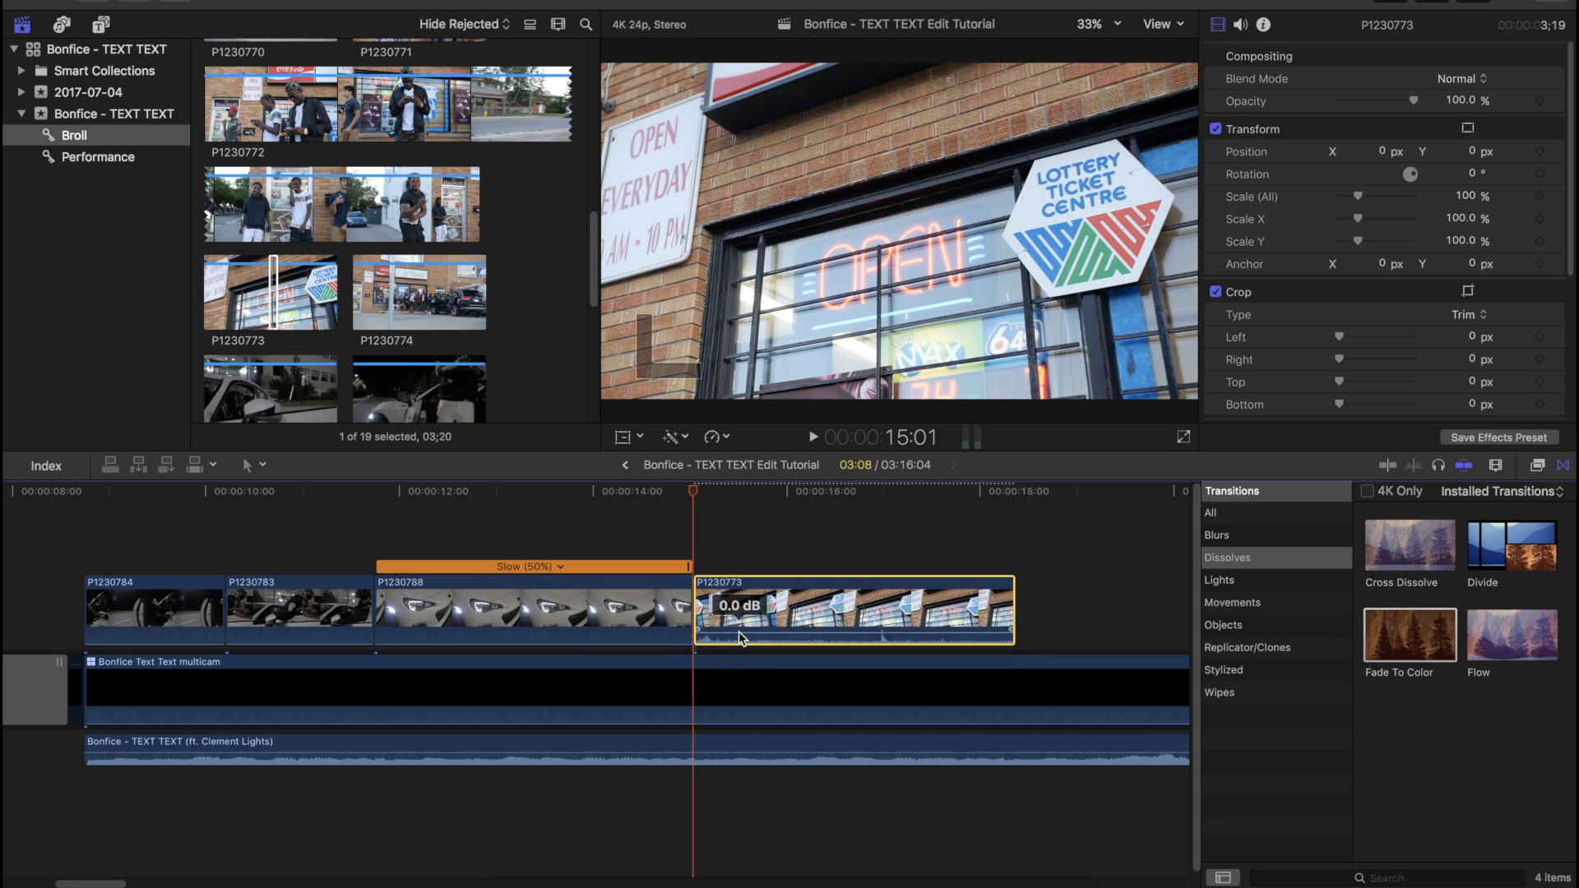
Step: Slow the newly placed P1230773 clip to 50%
click(714, 438)
mouse_move(732, 452)
click(927, 452)
Step: Trim the end of the P1230773 OPEN-sign clip at 16:16 and place a 02;46 store-sign range of P1230773 directly after it
click(654, 516)
key(space)
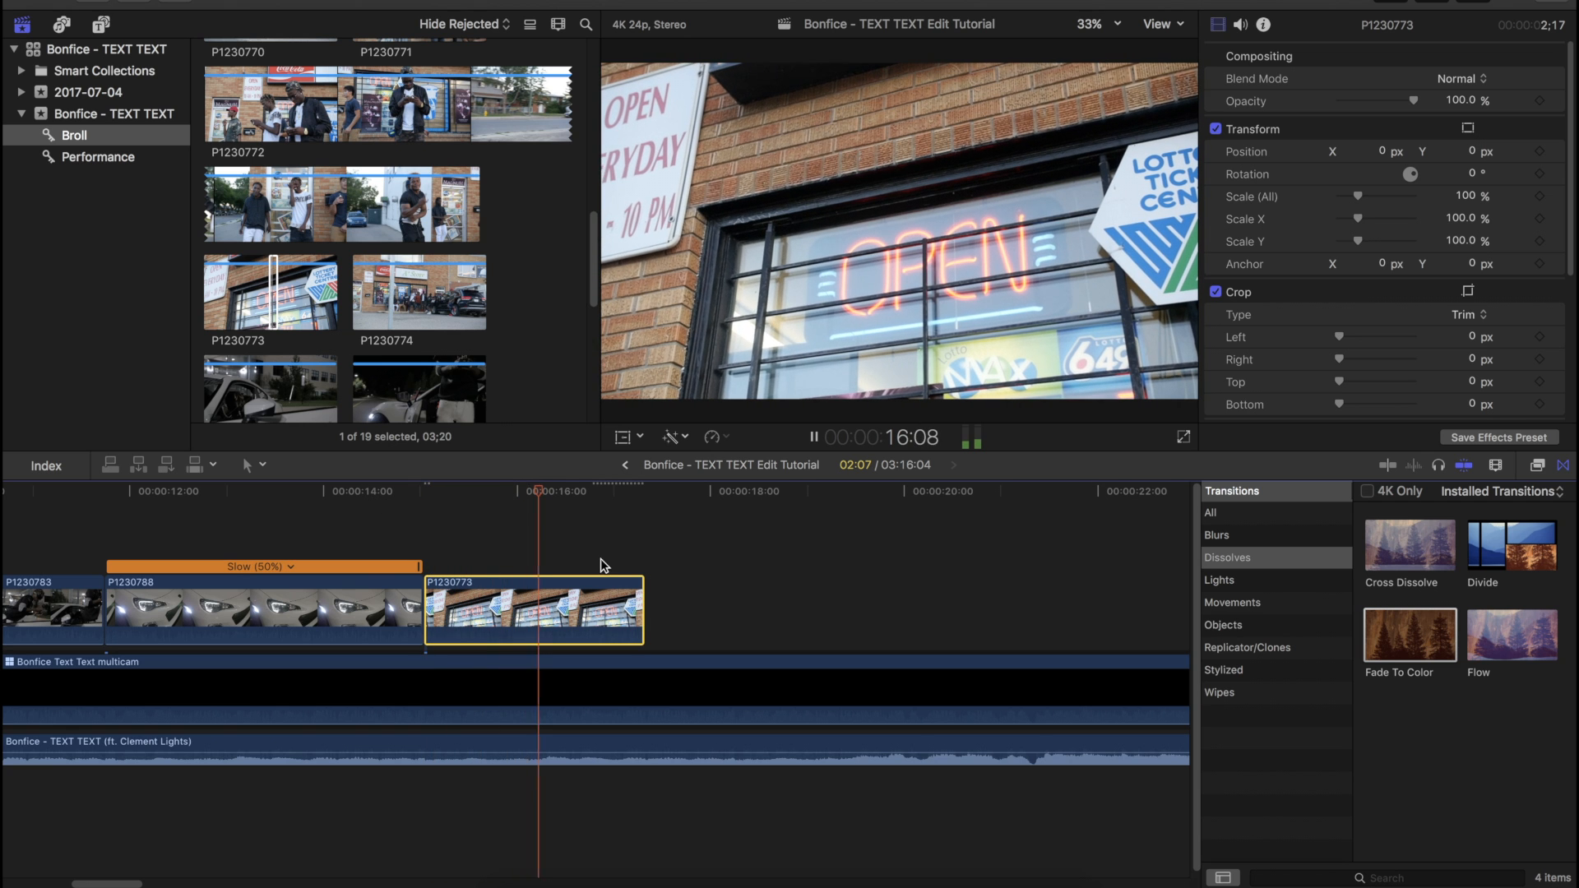
key(space)
click(581, 493)
drag(635, 598, 578, 604)
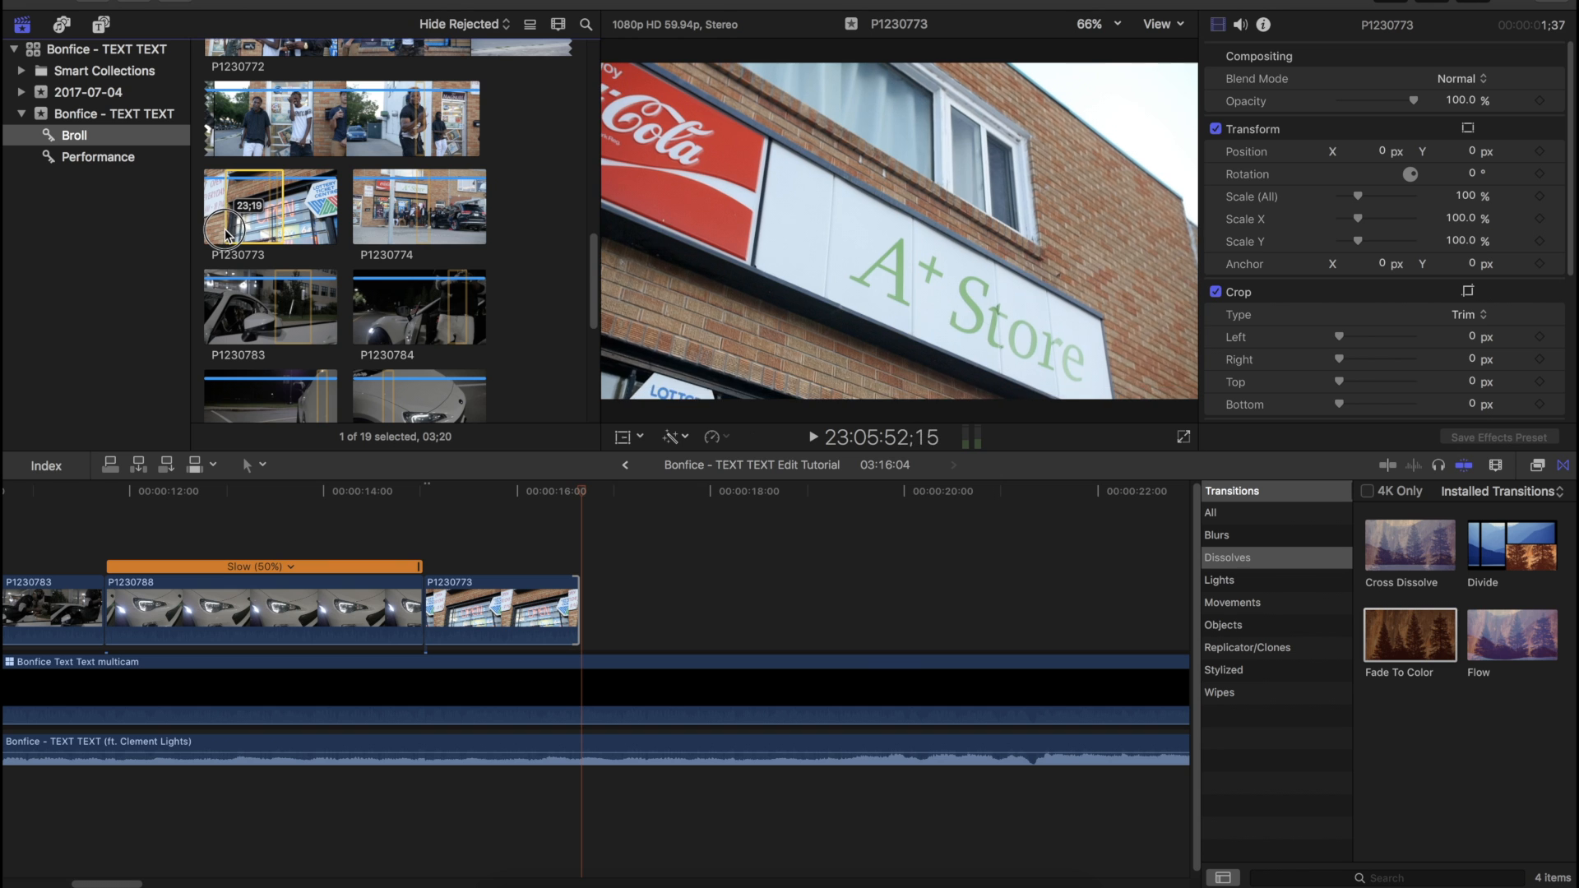
drag(225, 233, 592, 608)
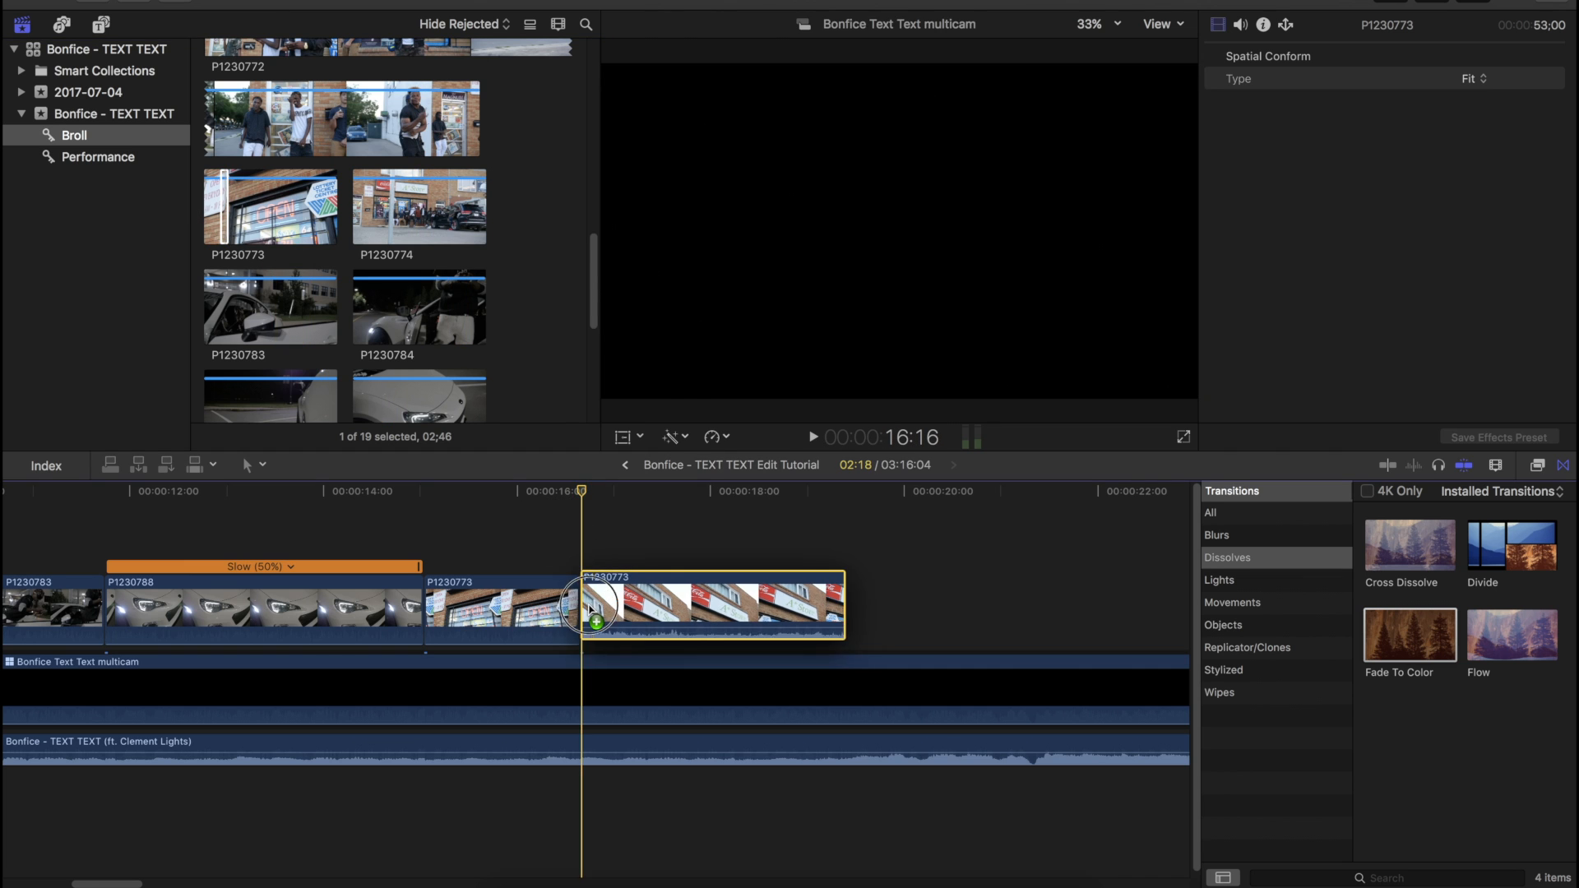
Step: Try the P1230773 store-sign clip at 50% speed, play it back and undo the speed change
click(710, 440)
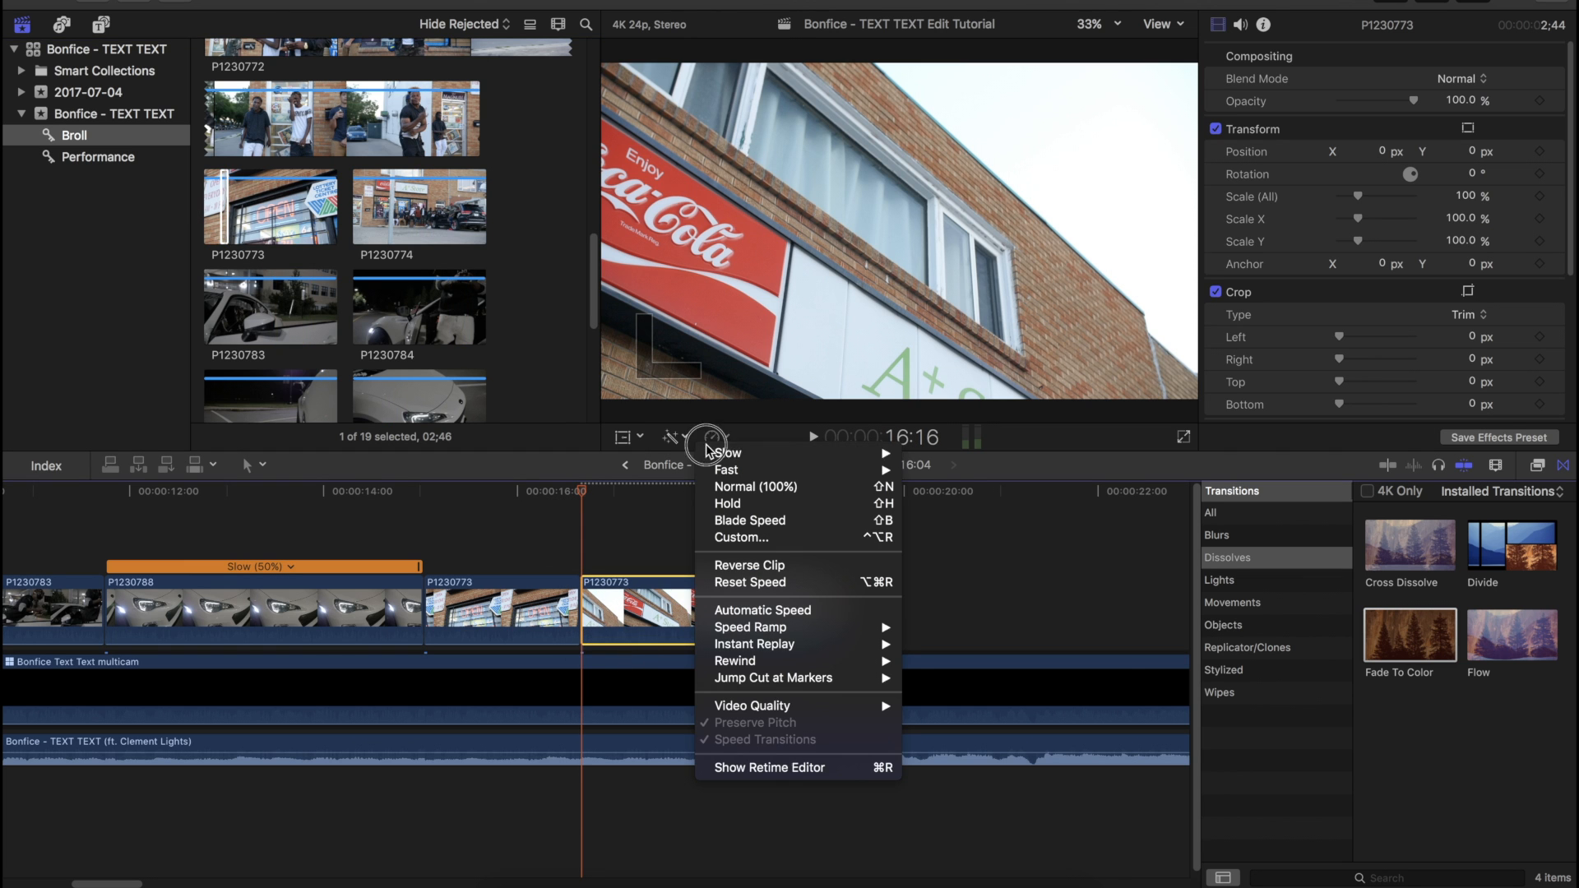
click(933, 455)
click(546, 524)
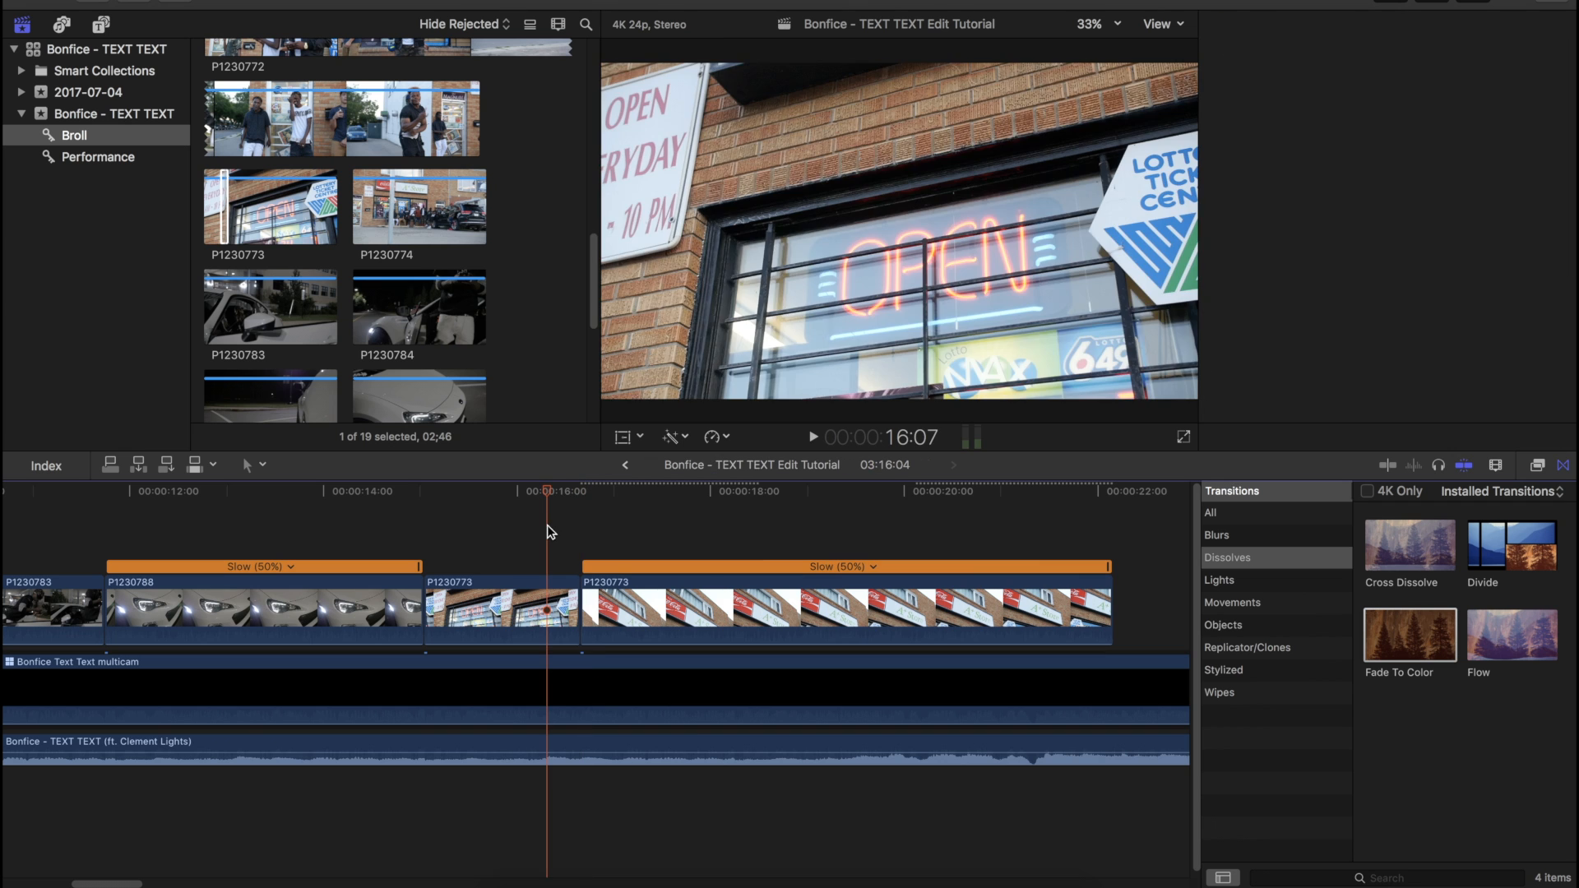
key(space)
scroll(609, 535, right, 3)
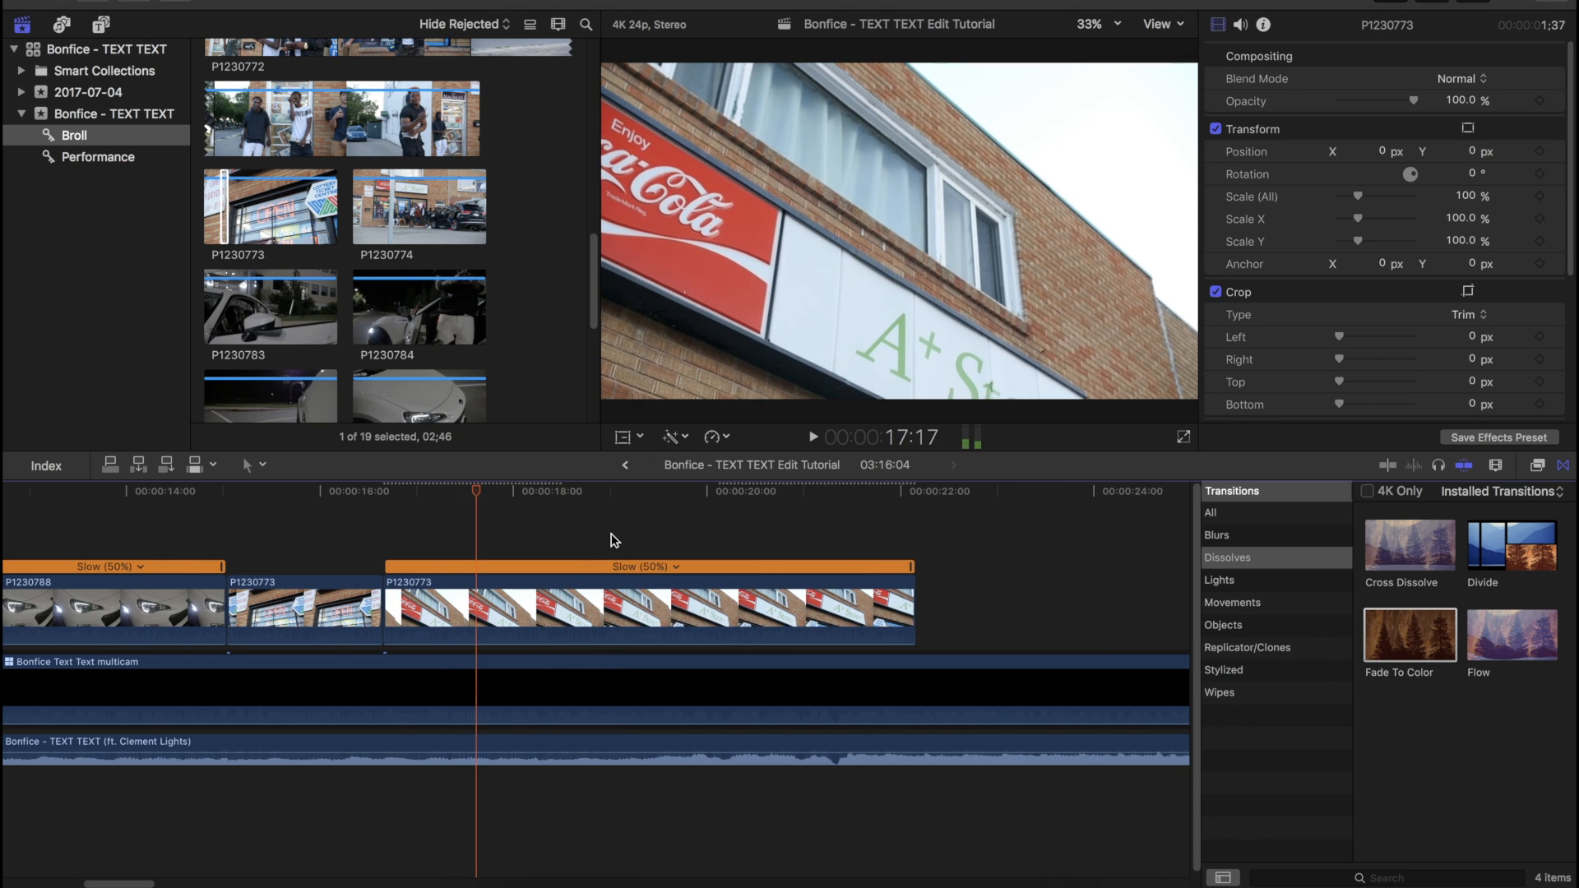
key(super+z)
Step: Cut the P1230773 store-sign clip at 18:04 and delete the part after the cut
click(532, 499)
key(super+b)
click(555, 610)
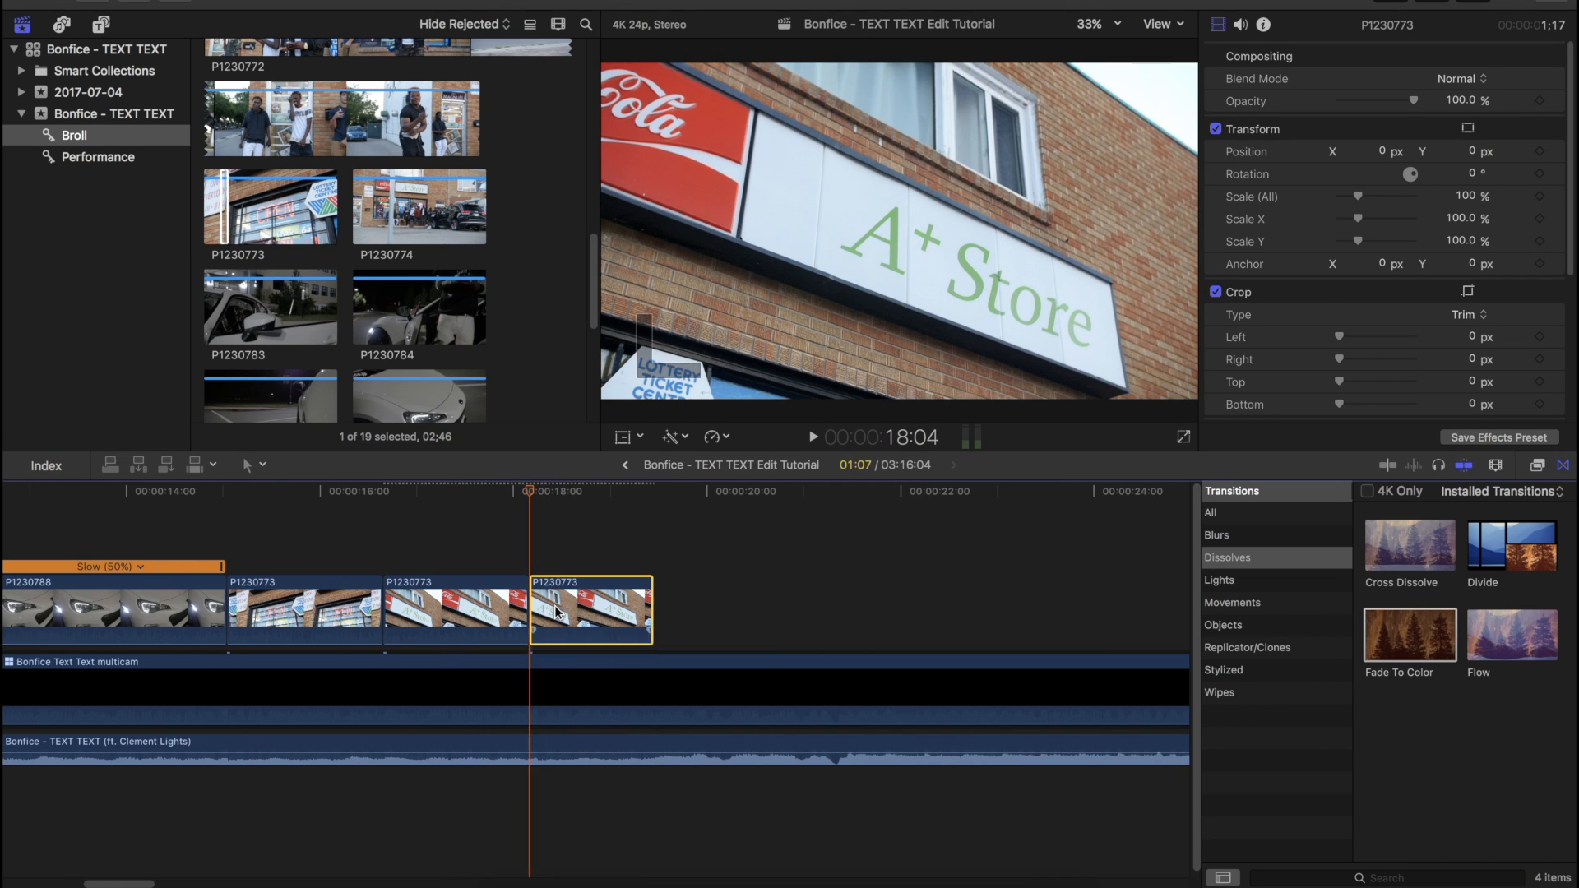
key(Delete)
Step: Place a 03;52 flag-shot range of P1230773 at 18:04 and slow it to 50%, stretching it further to 40%
scroll(306, 220, up, 2)
drag(269, 231, 537, 595)
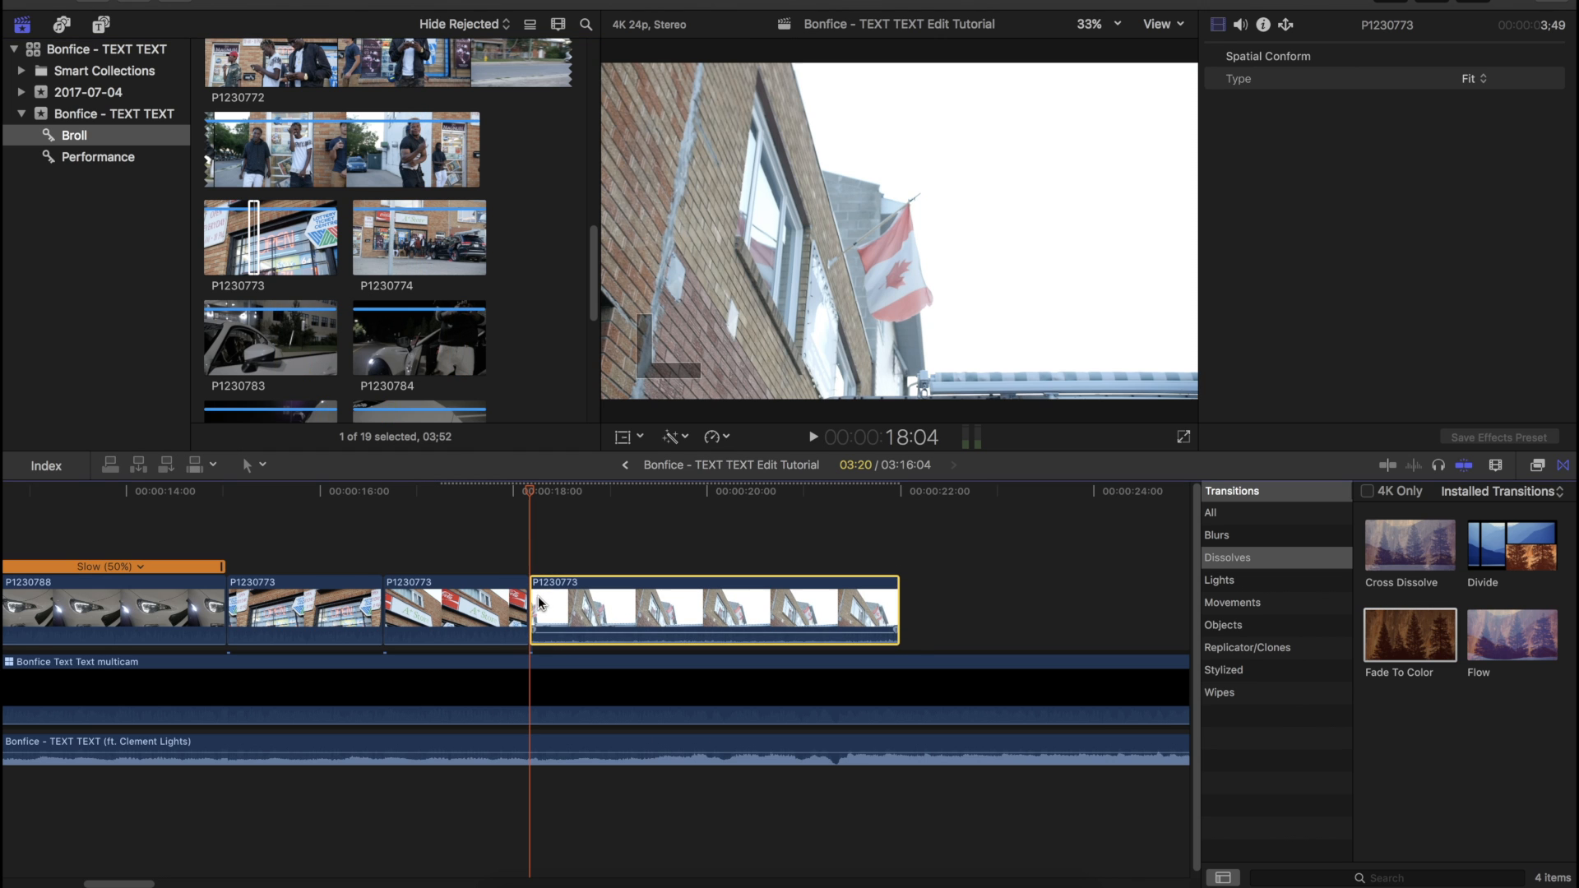
click(714, 438)
click(928, 453)
scroll(869, 556, right, 10)
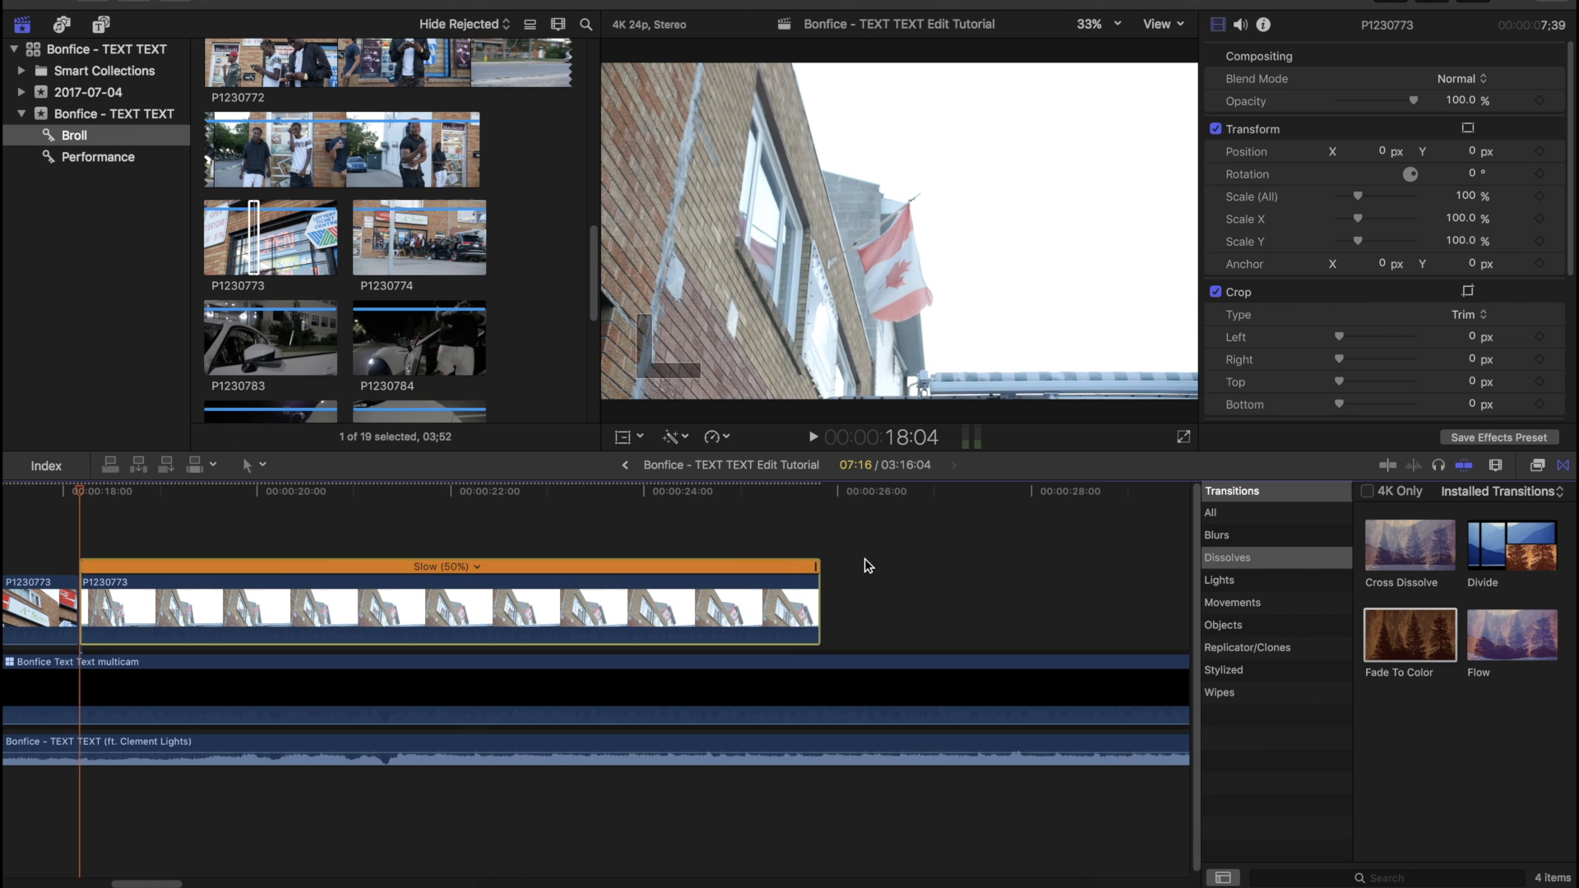
drag(814, 566, 991, 568)
Step: Play back the slowed flag shot and trim its end at 19:20
scroll(477, 565, left, 5)
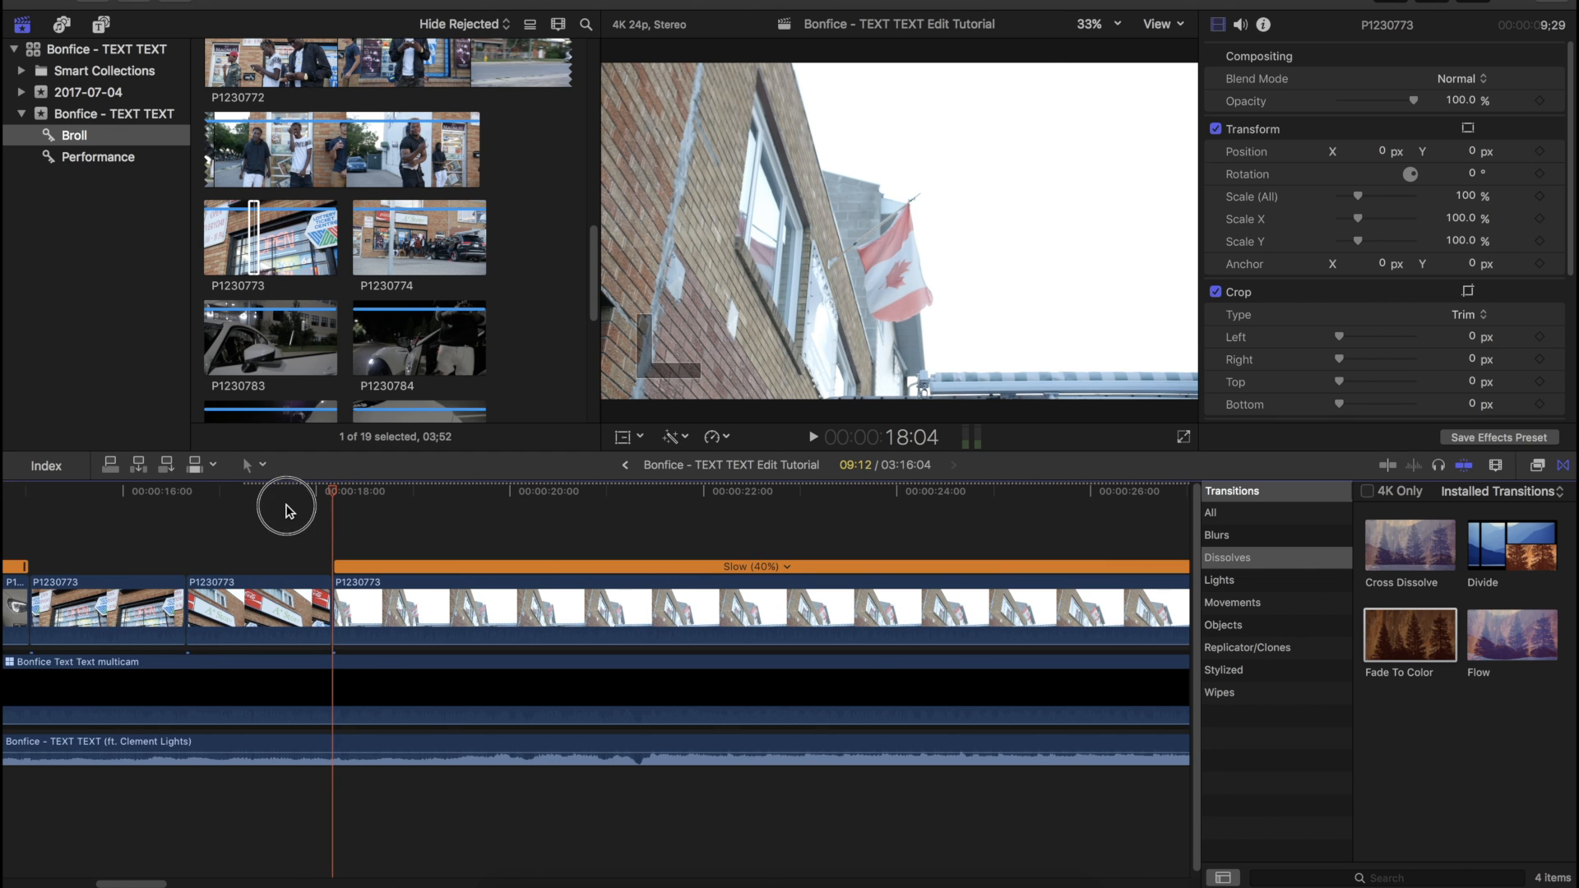
click(283, 508)
key(space)
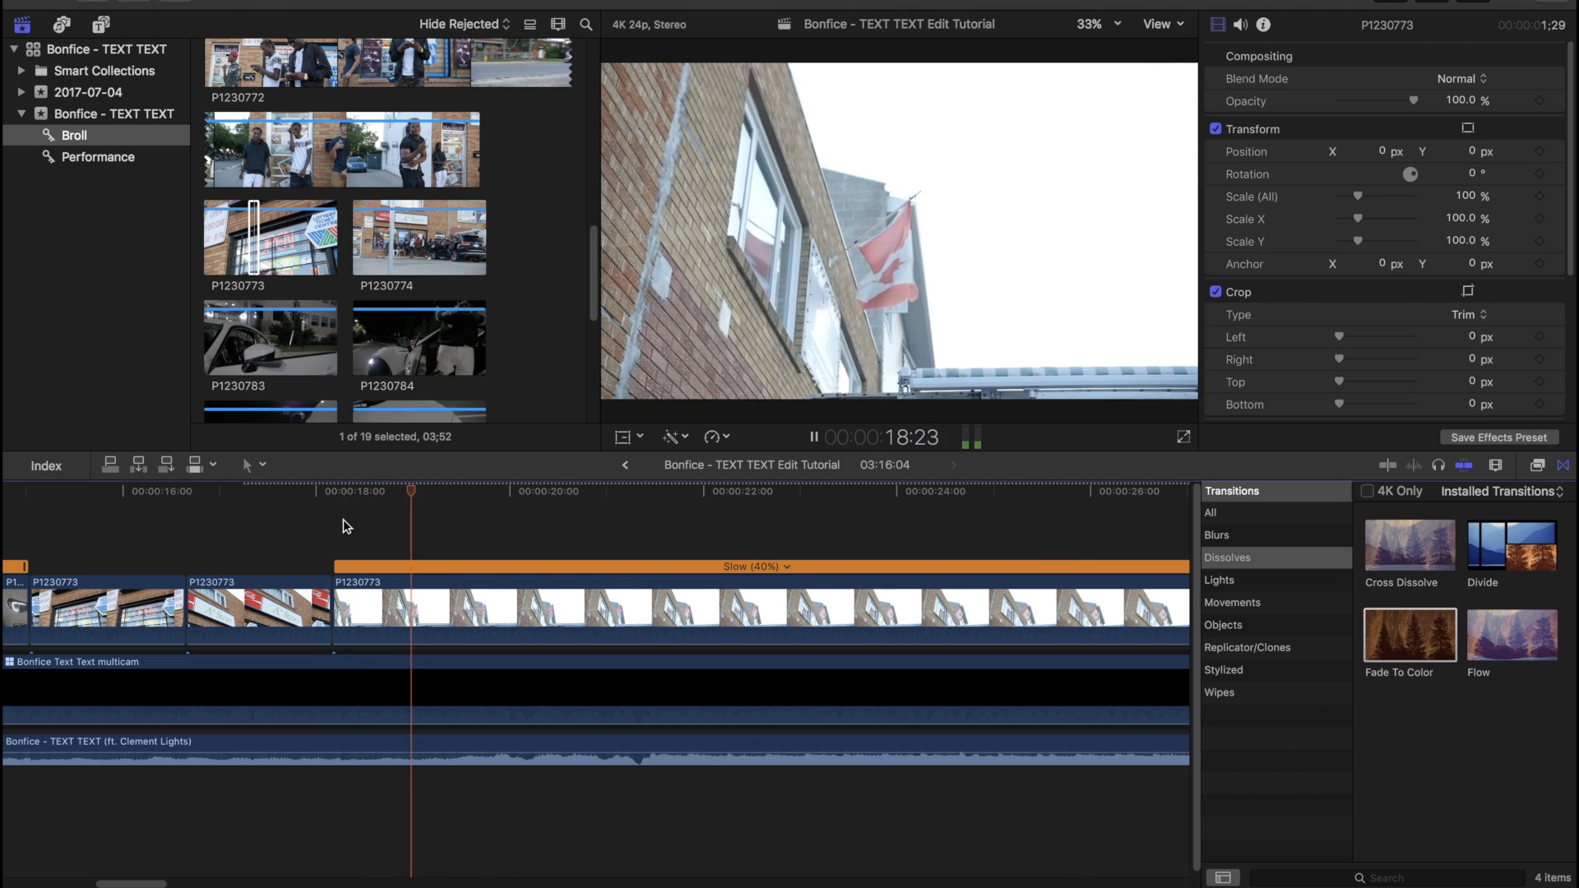
key(space)
key(alt+])
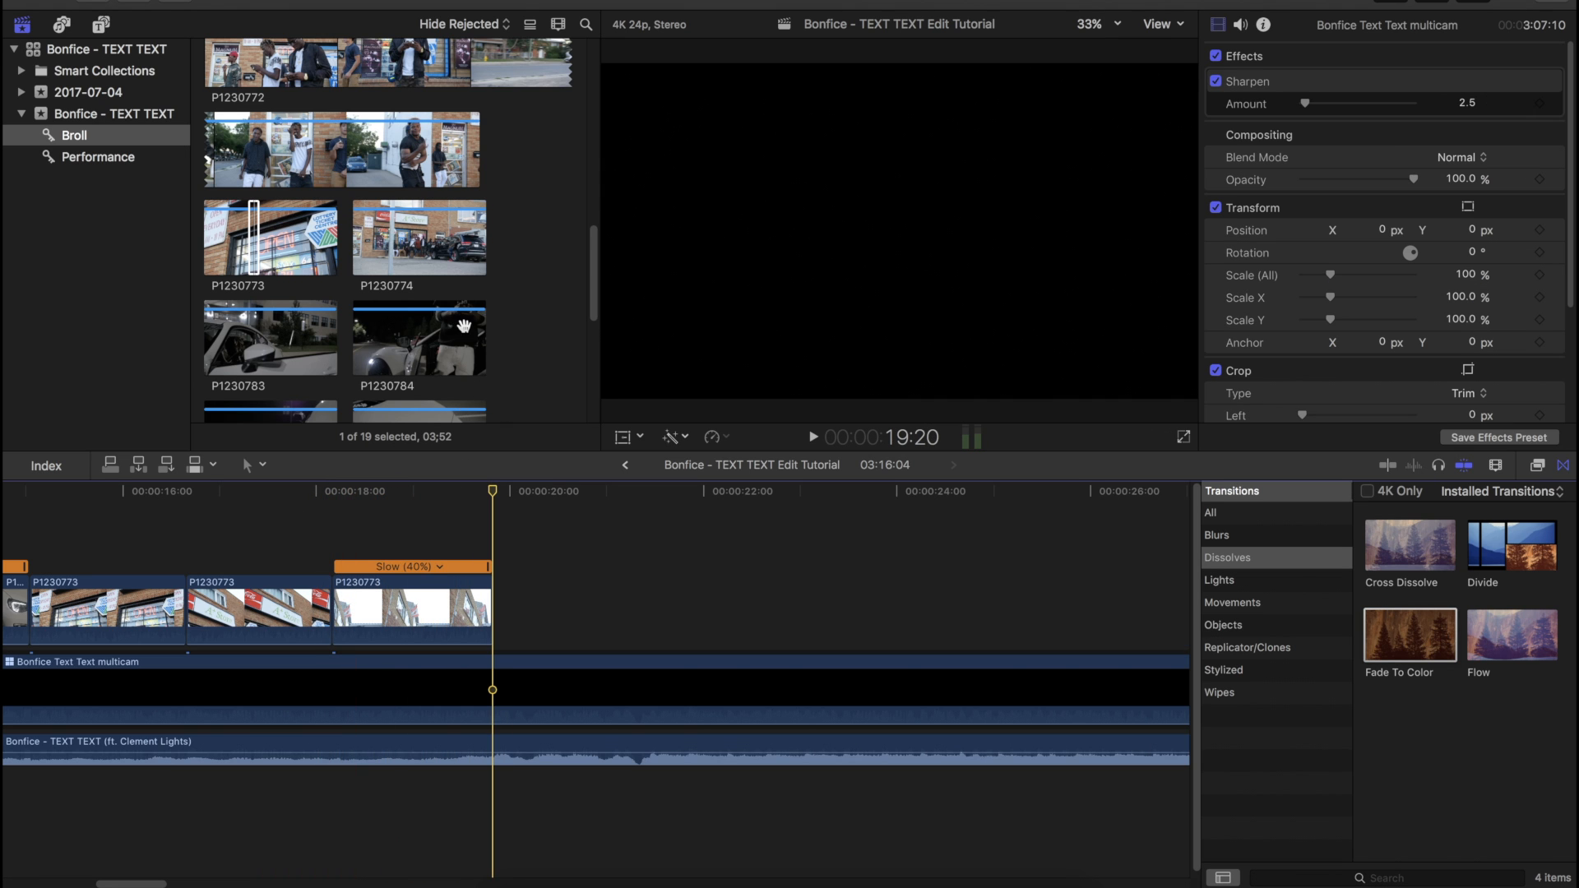
scroll(314, 378, down, 2)
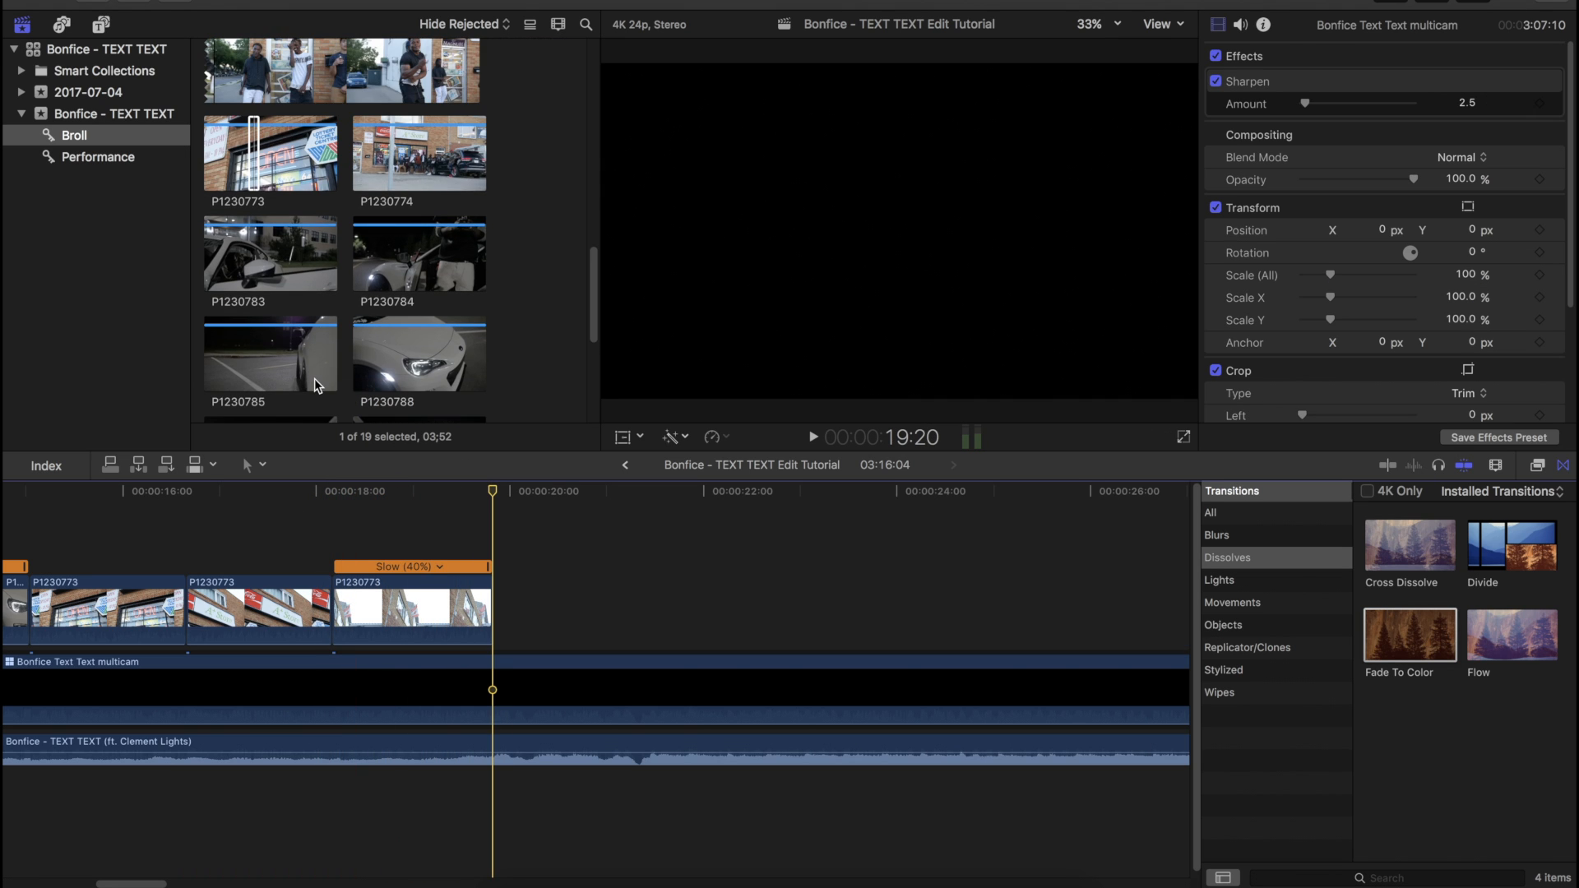
scroll(308, 378, down, 5)
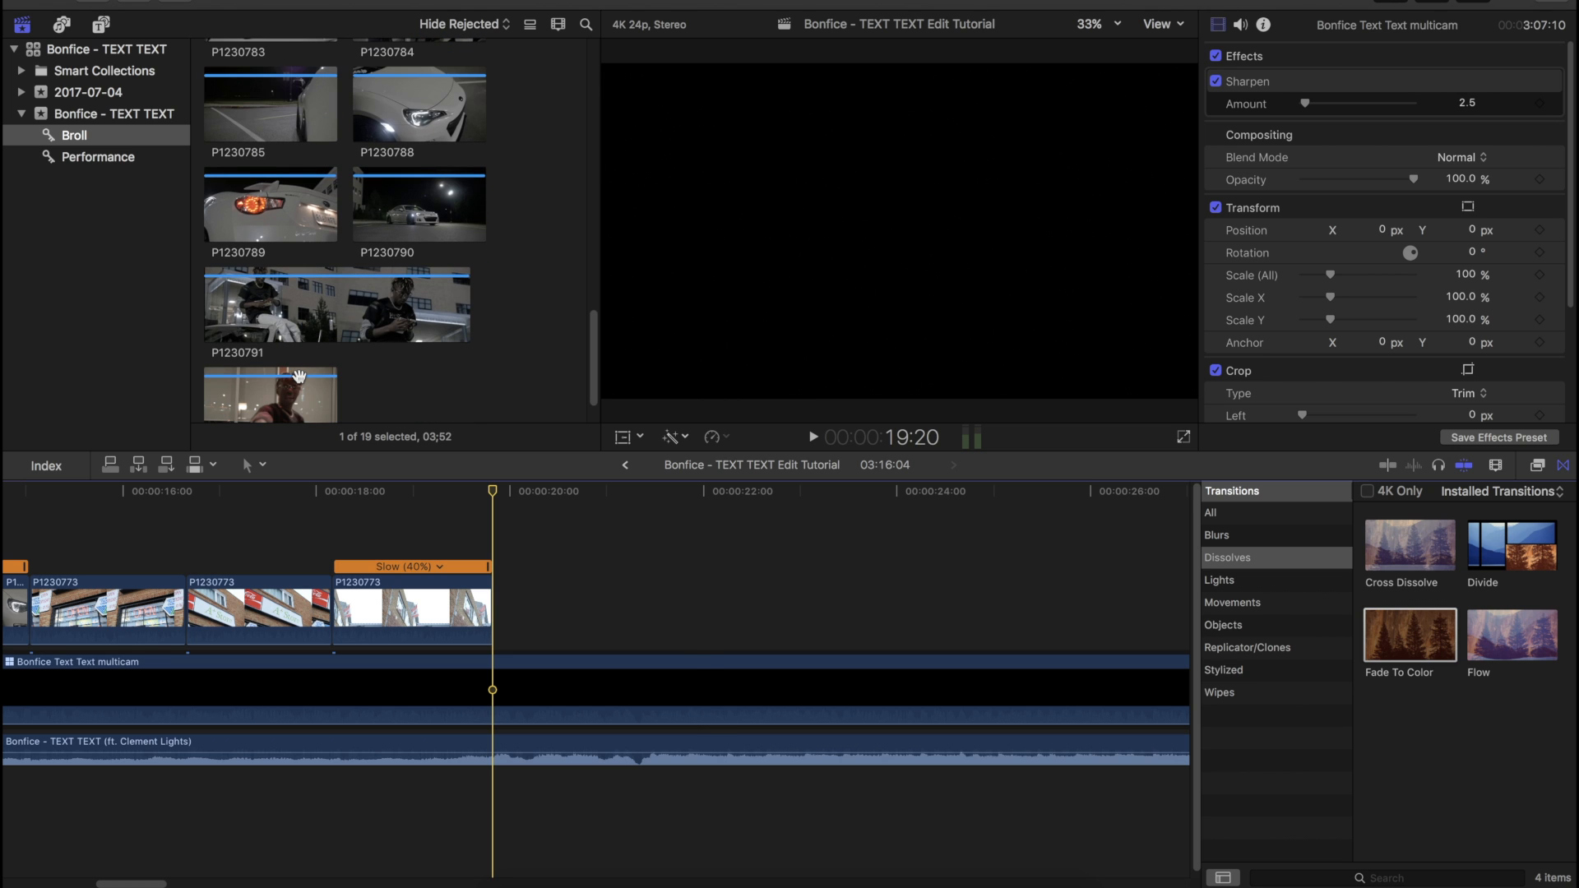
scroll(389, 529, left, 10)
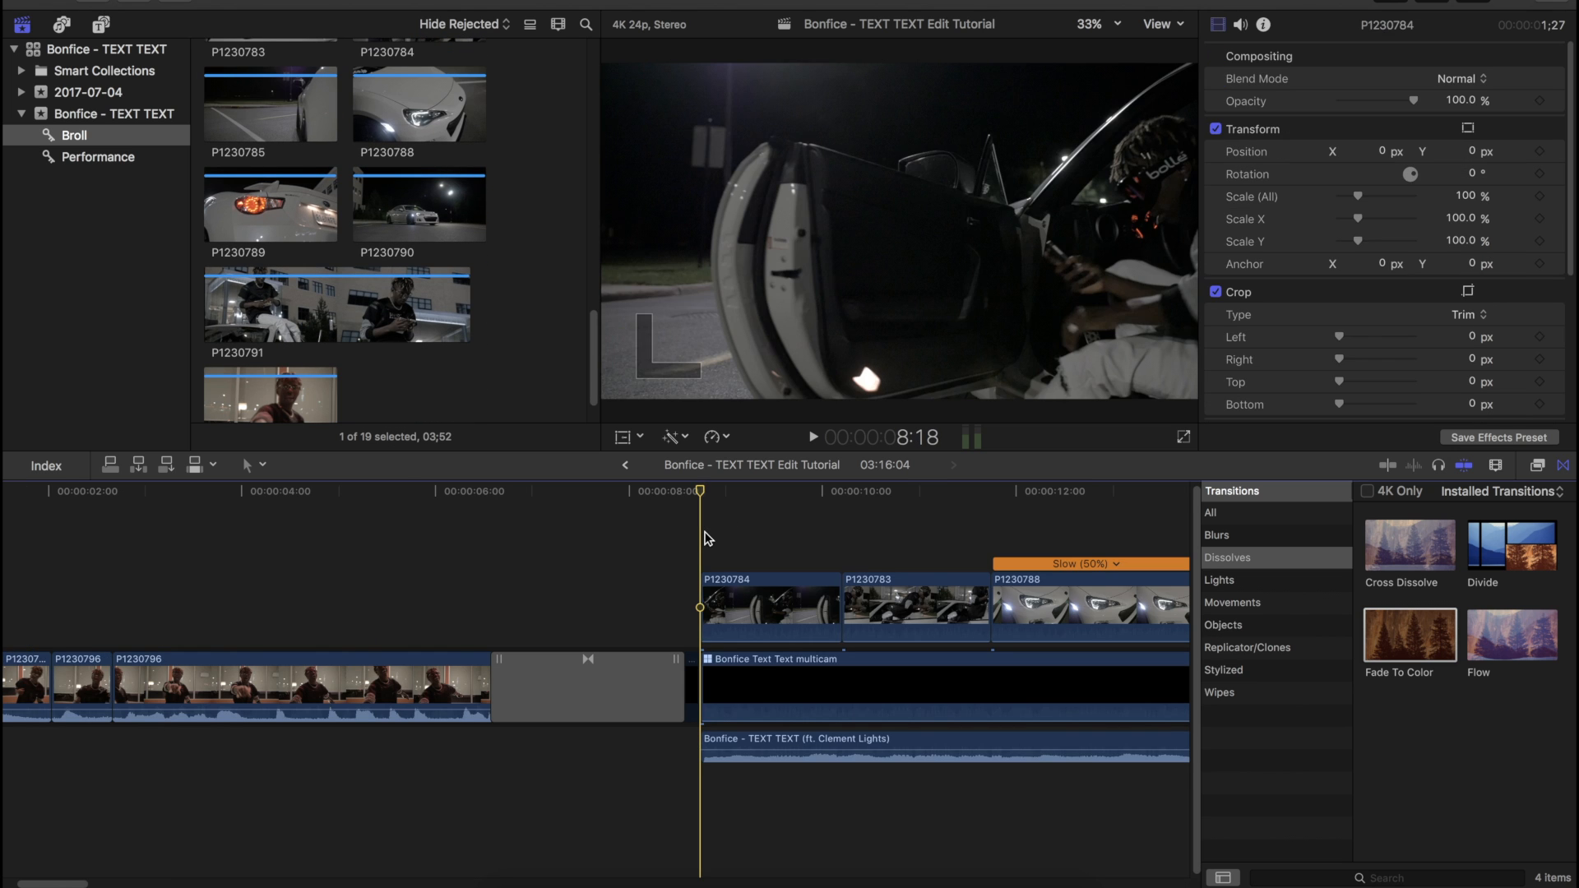
scroll(707, 539, right, 5)
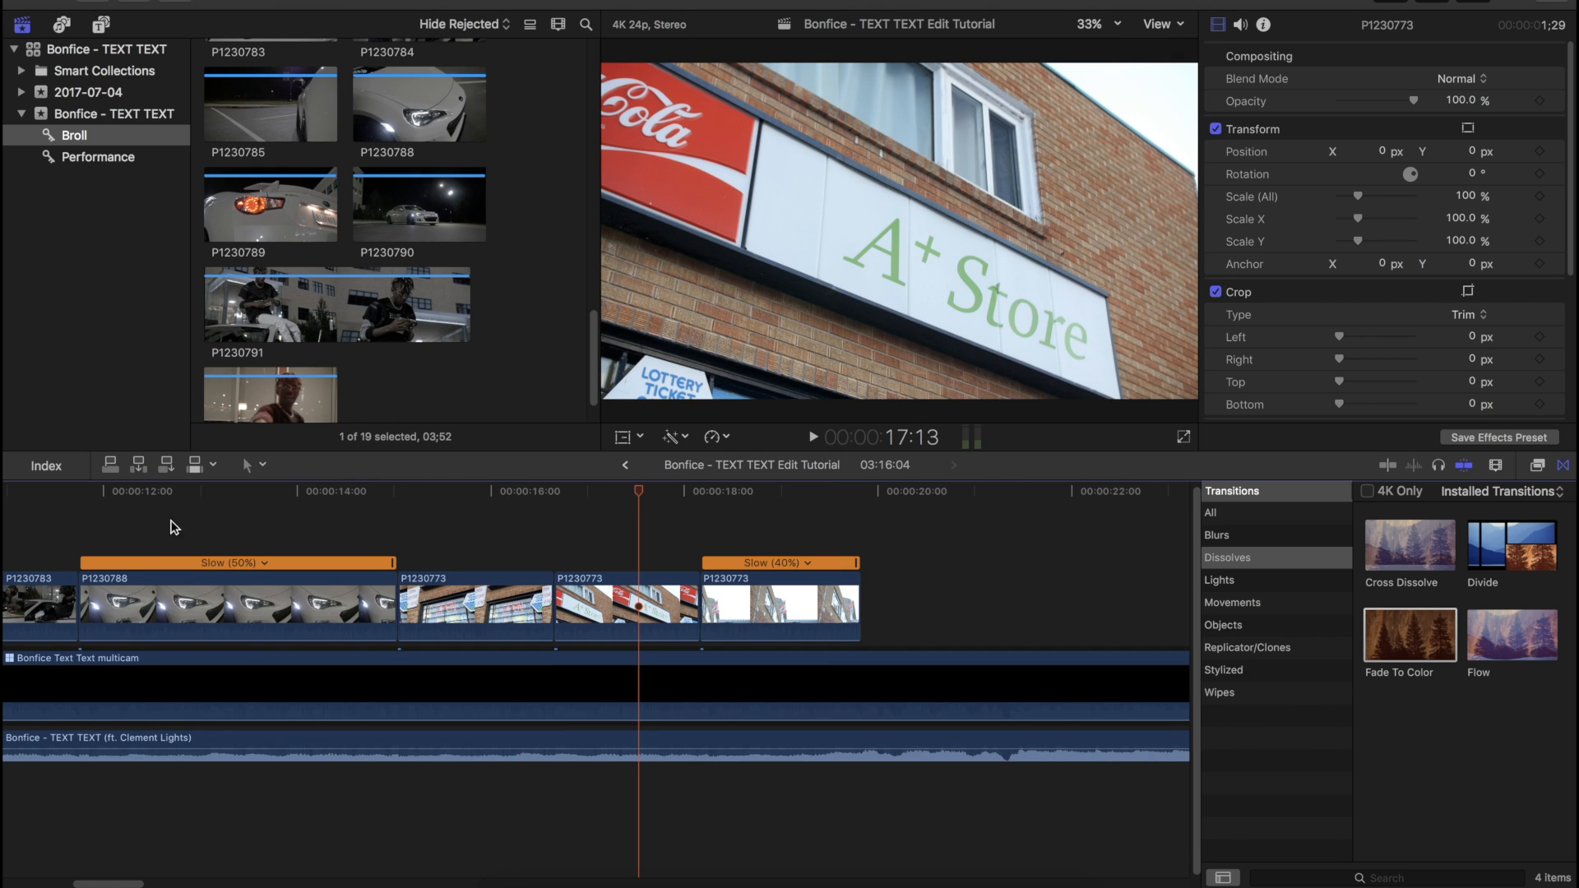
Step: Play back the sequence from 11:15, shorten the slowed P1230788 headlight clip to end at 13:08, and place the P1230790 car shot after it
click(68, 523)
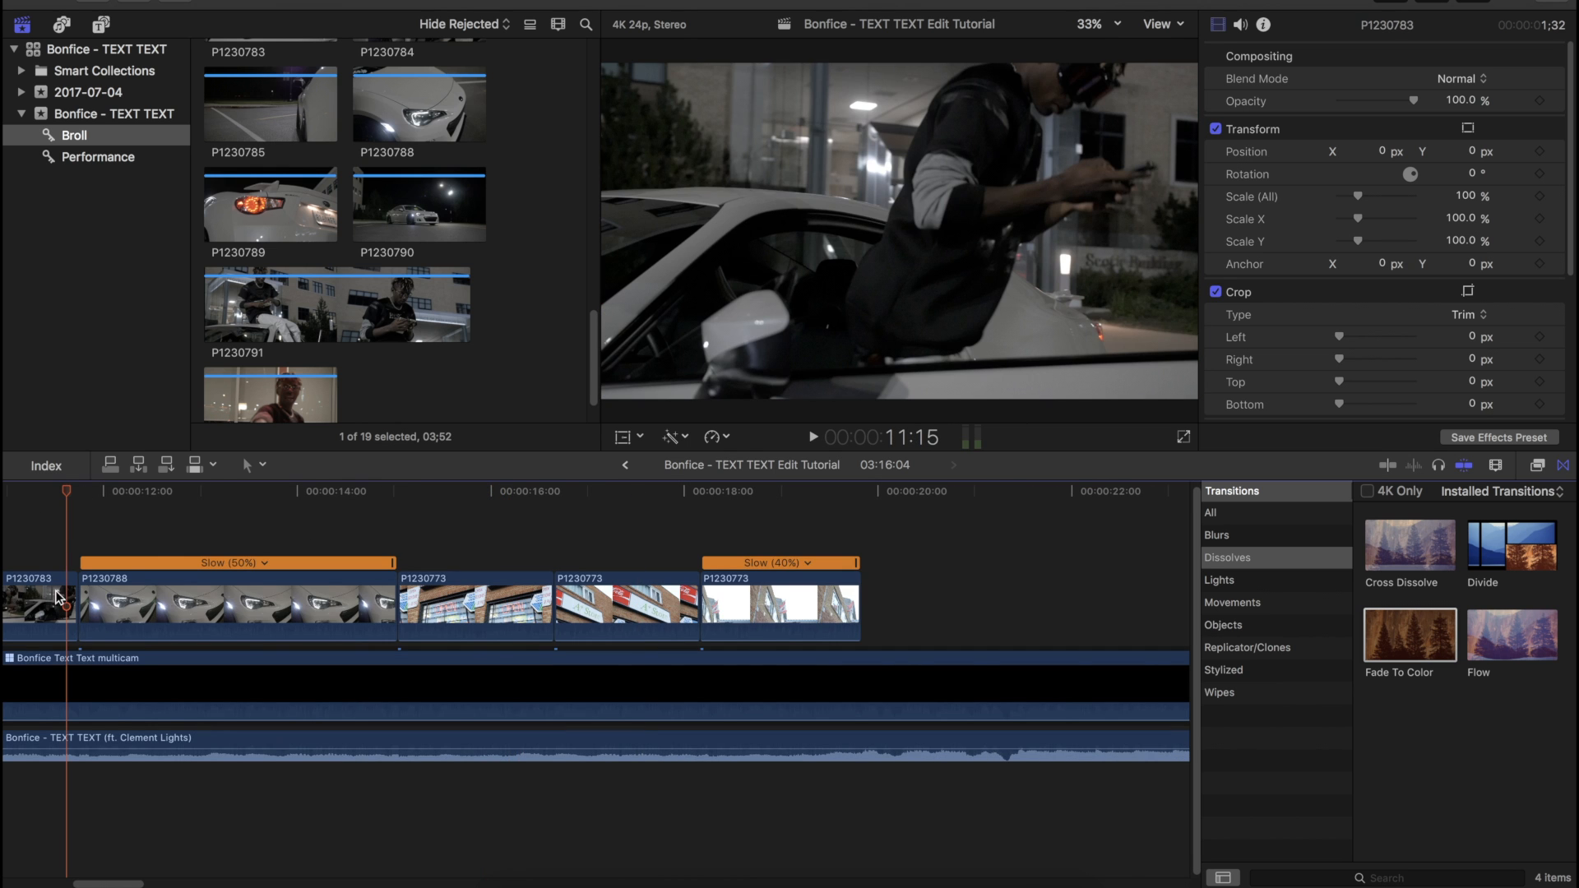
scroll(136, 578, left, 3)
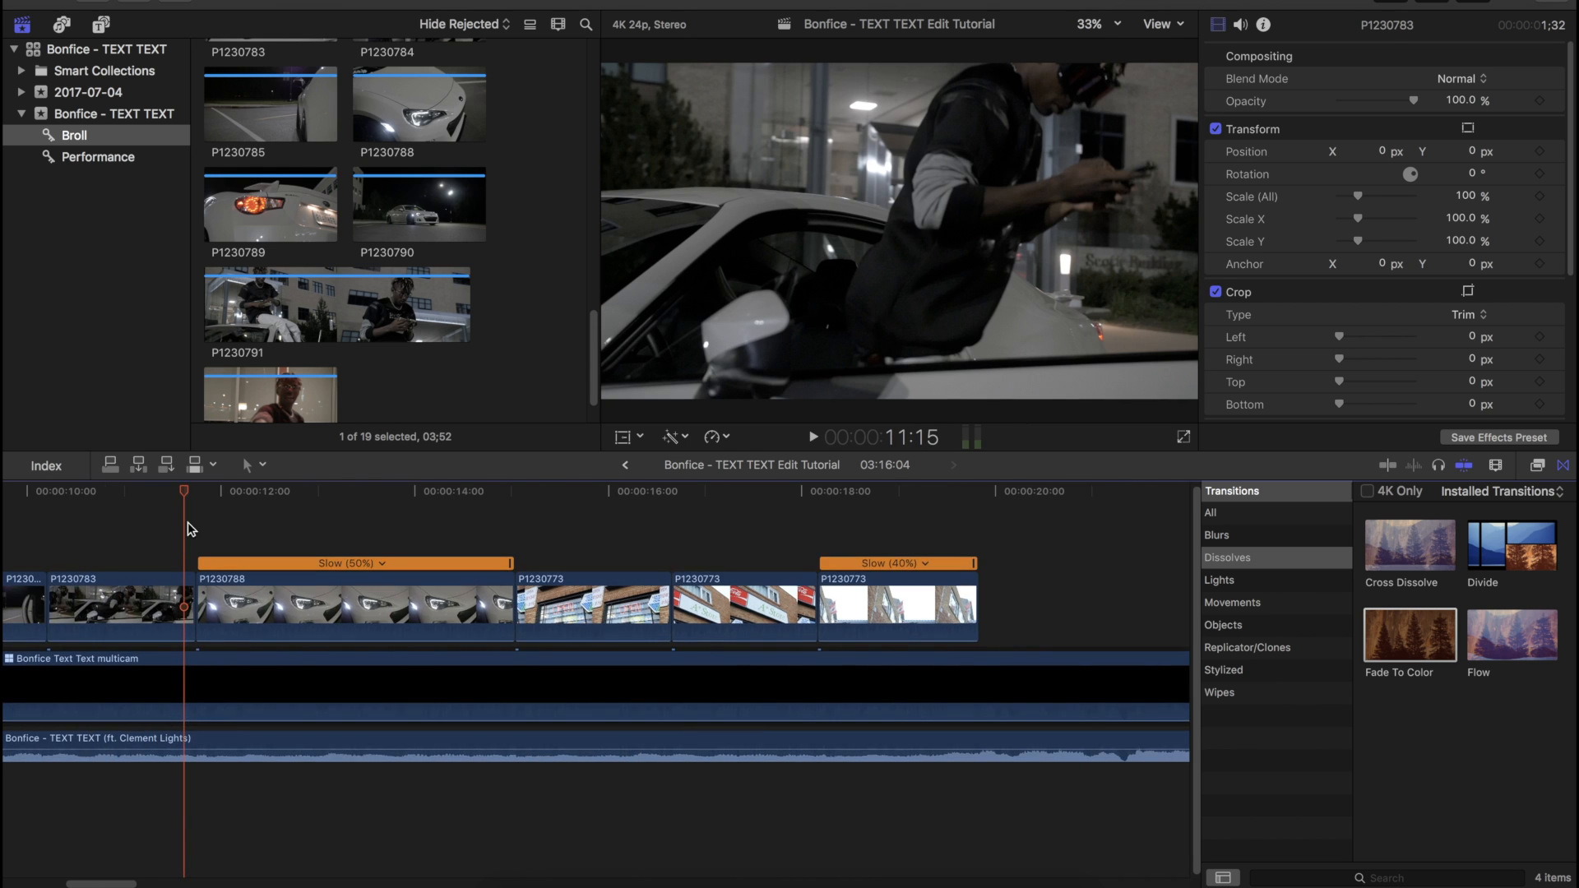
key(space)
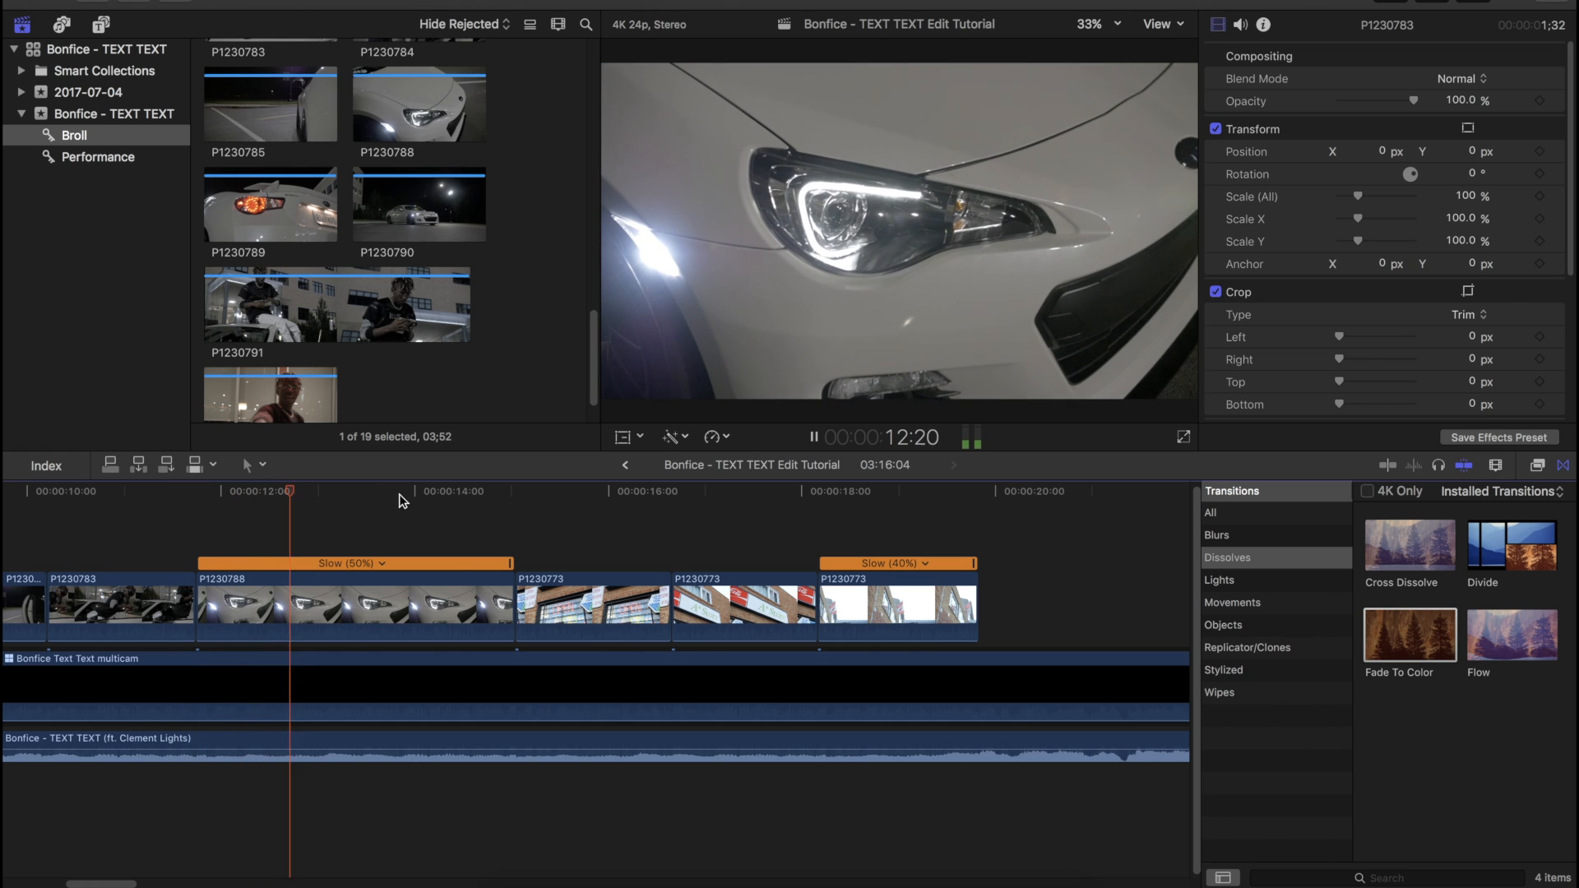
key(space)
drag(514, 602, 346, 602)
click(408, 212)
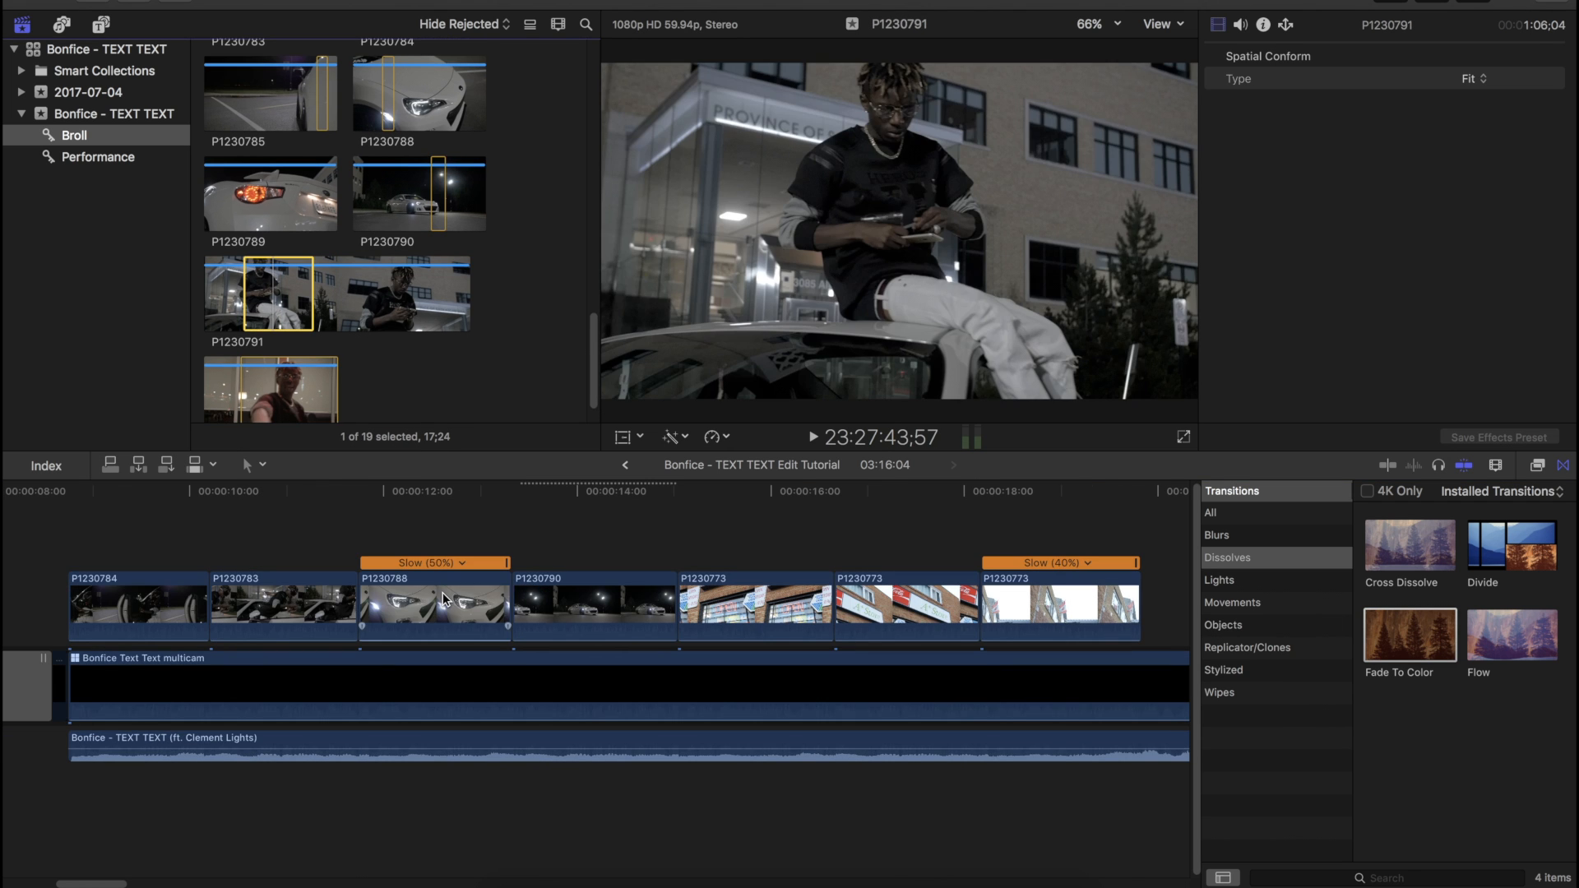
Step: Delete the slowed P1230788 headlight clip and place a 05;07 range of P1230784 above the gap it occupied
click(442, 591)
key(Delete)
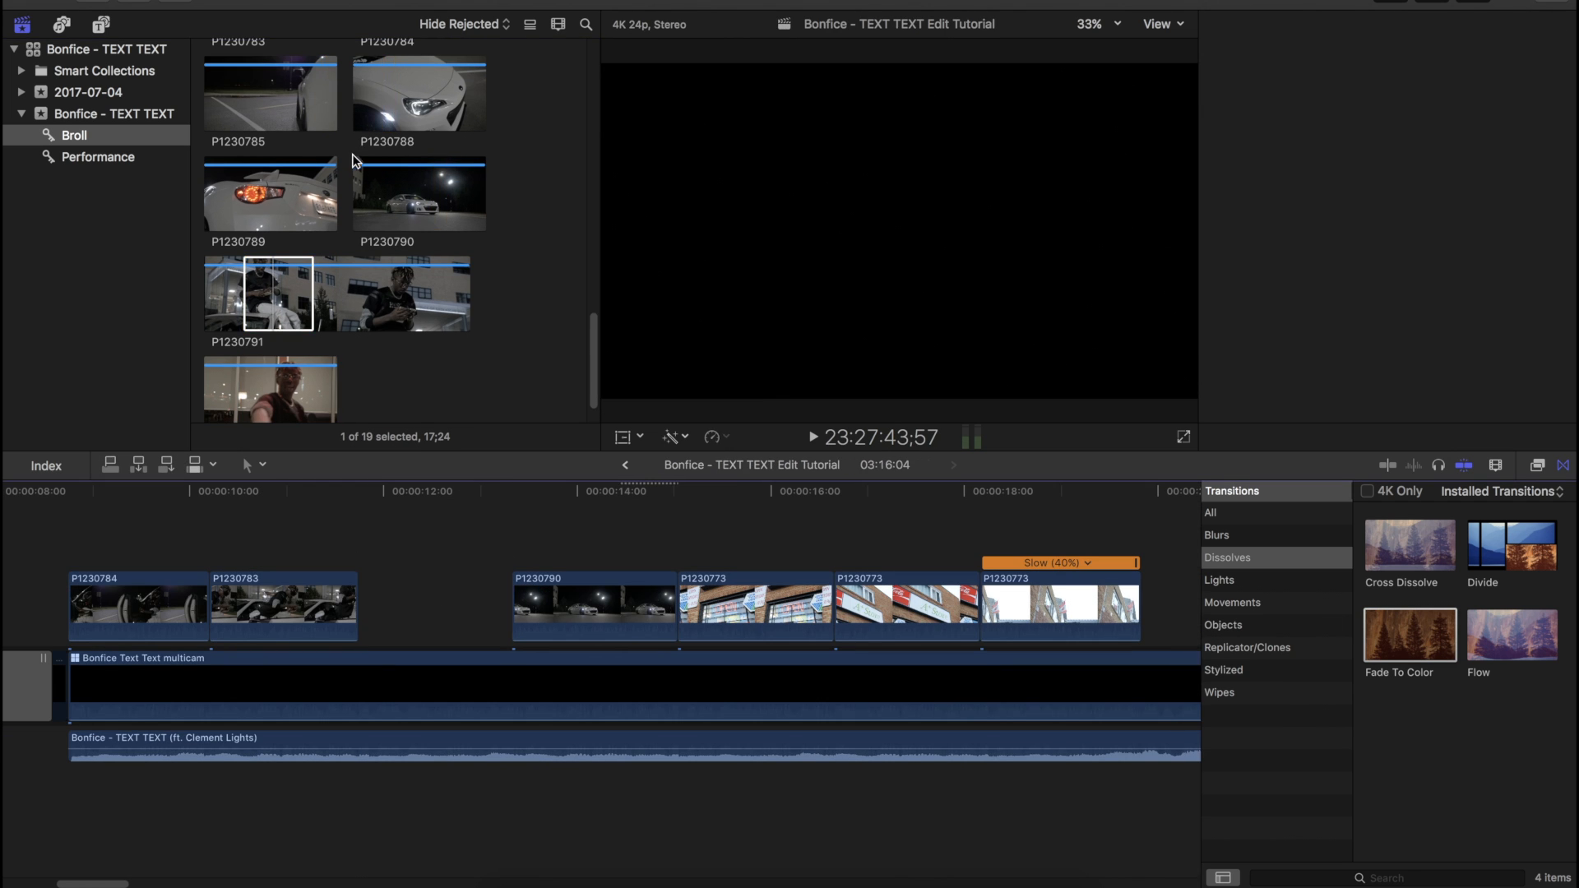
scroll(356, 157, up, 3)
click(399, 130)
click(540, 493)
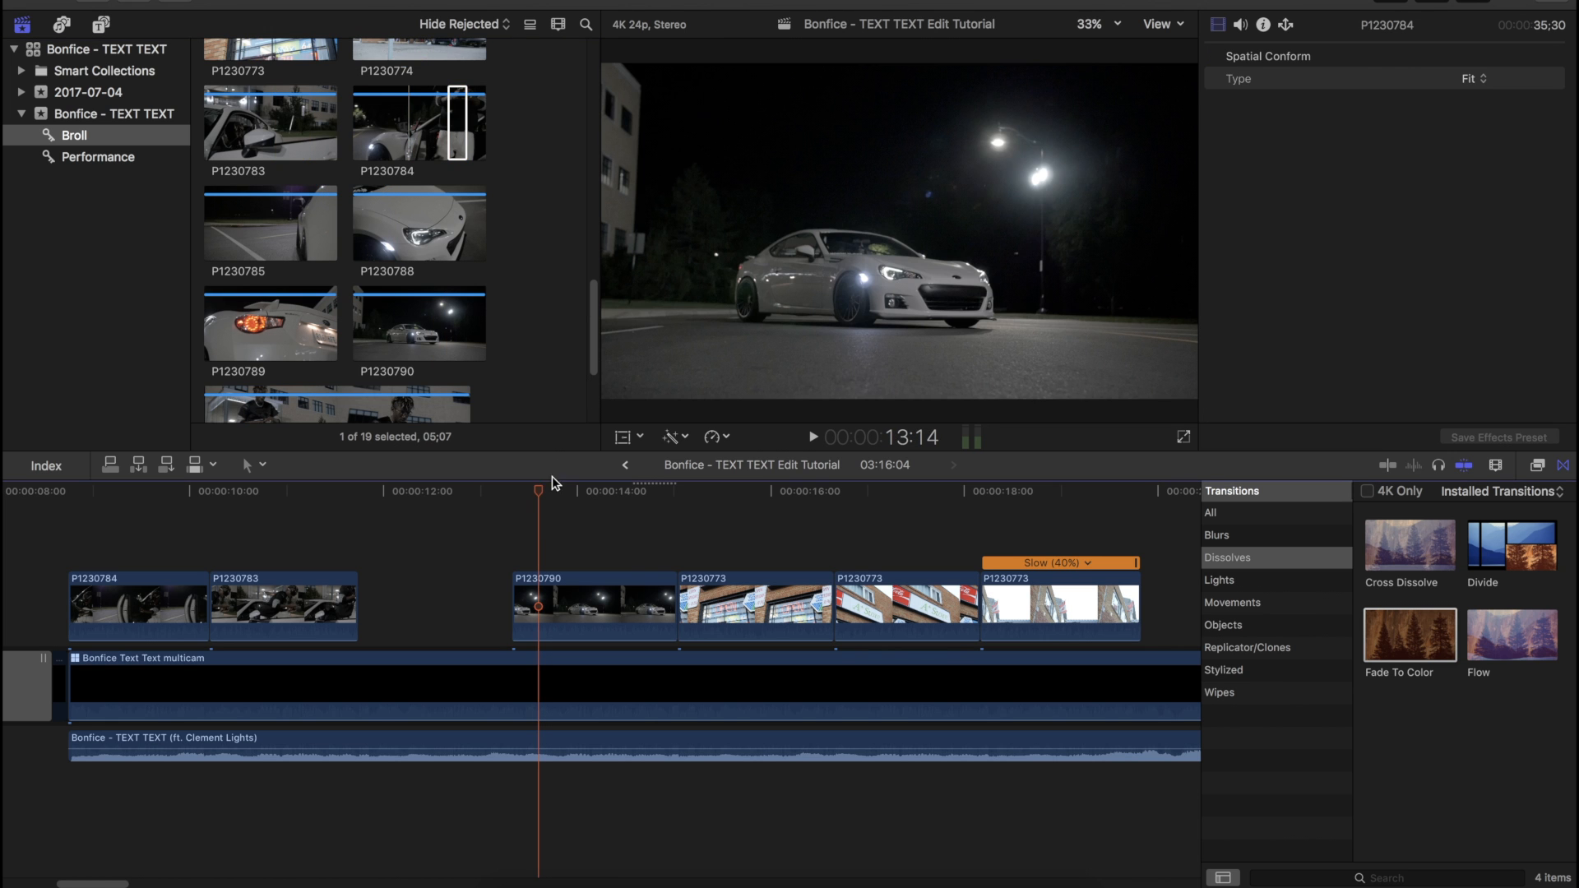
click(427, 109)
drag(463, 121, 442, 555)
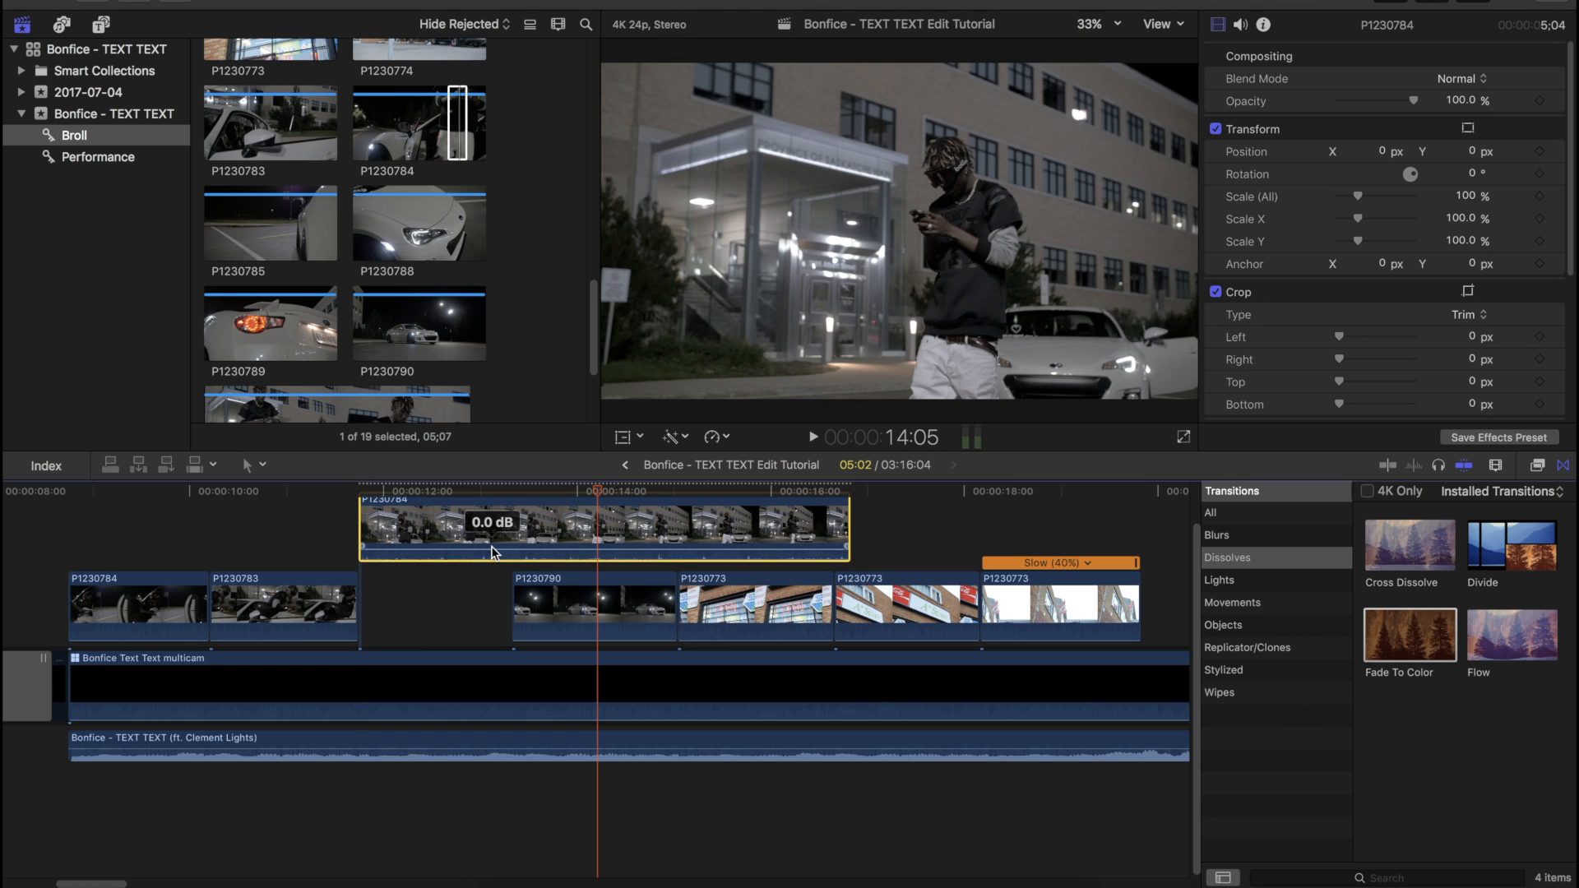
Step: Cut the new P1230784 clip, delete the part before the cut, and move the remaining piece above the gap
click(693, 527)
key(a)
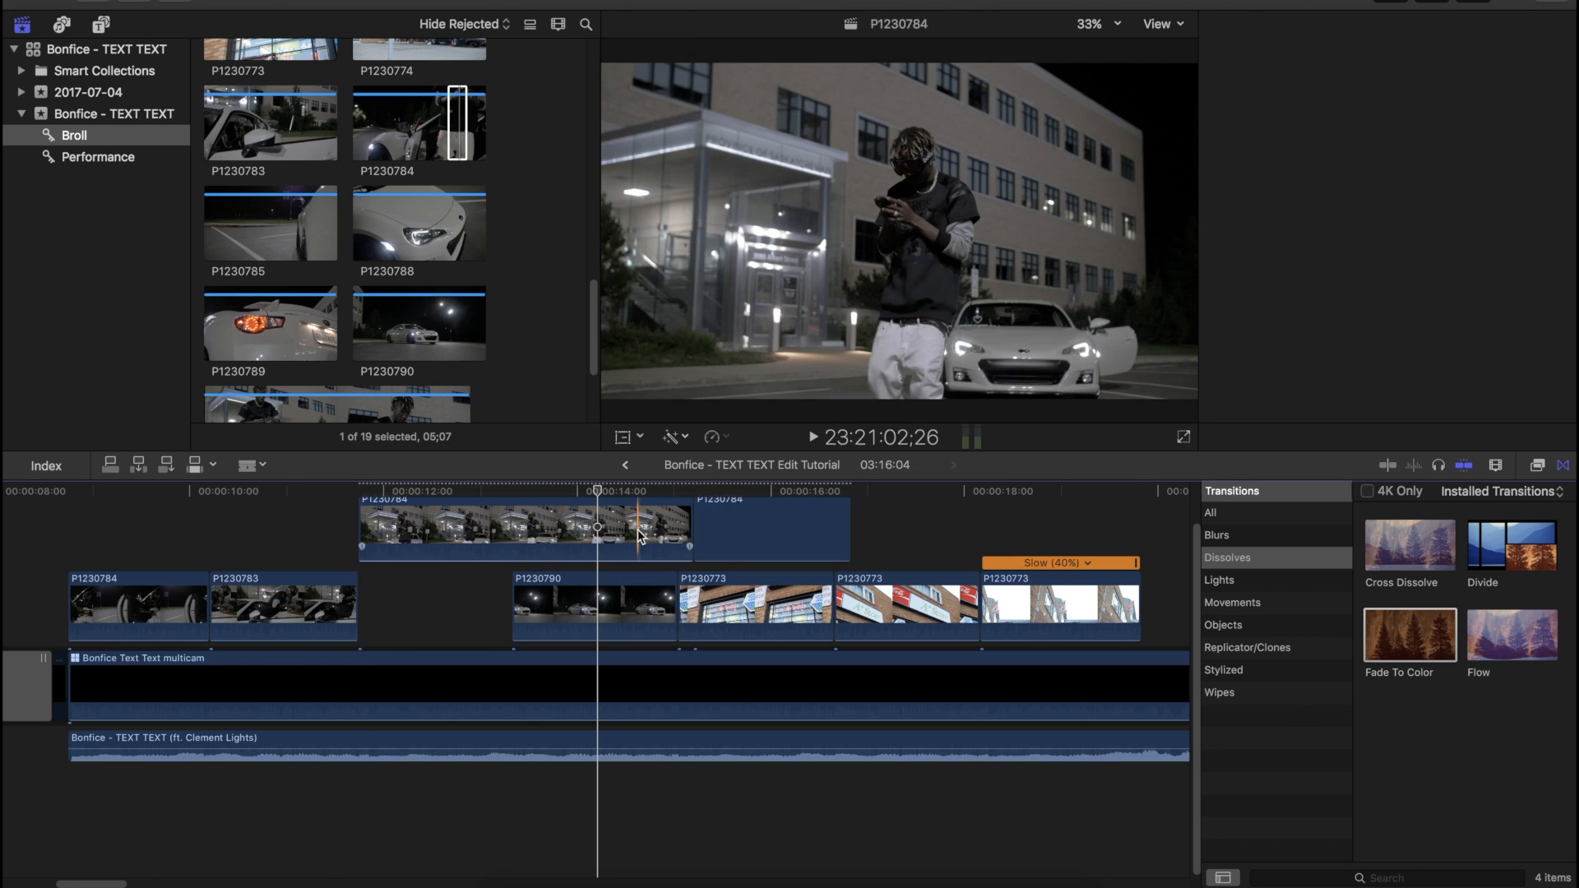
click(641, 532)
key(Delete)
drag(771, 531, 459, 532)
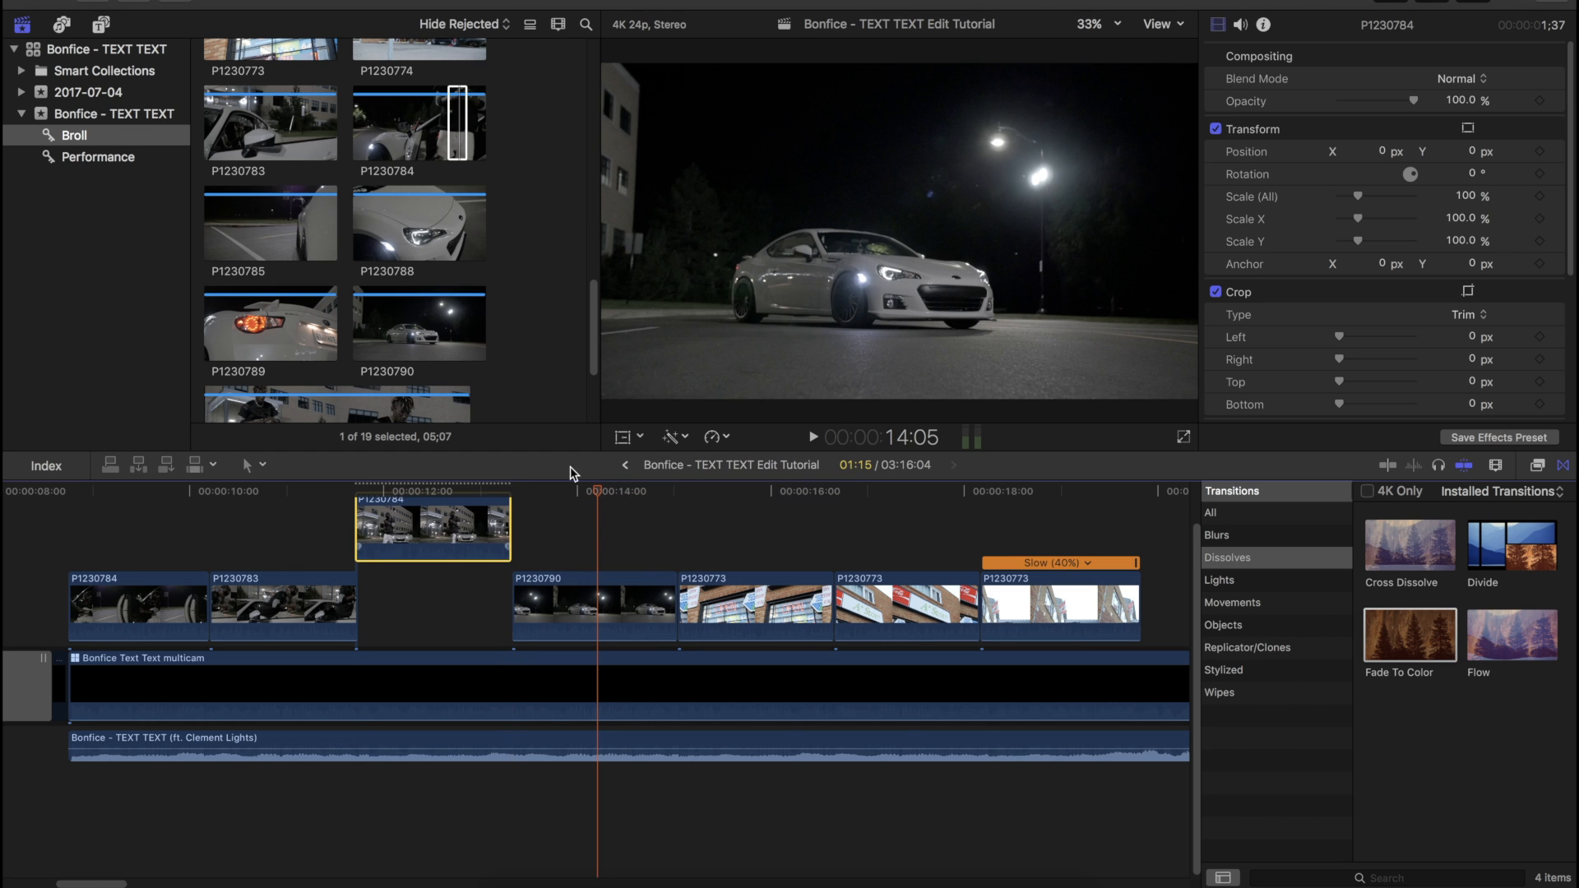
Step: Slow the P1230784 piece to a 03:06 duration, play it back and trim its end at 13:08
click(717, 438)
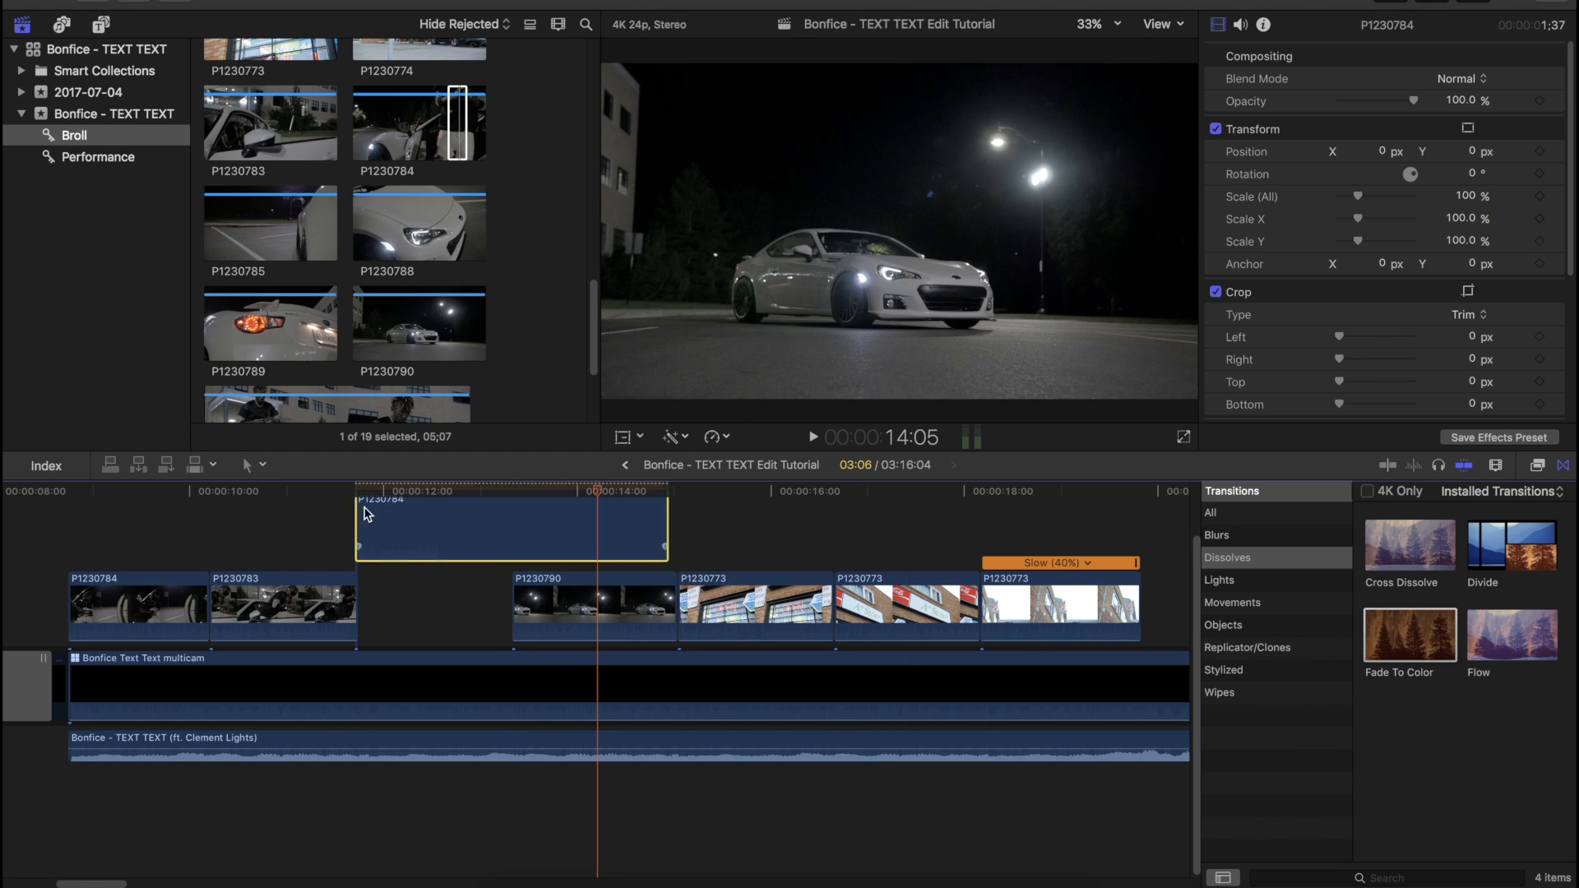
click(326, 494)
key(space)
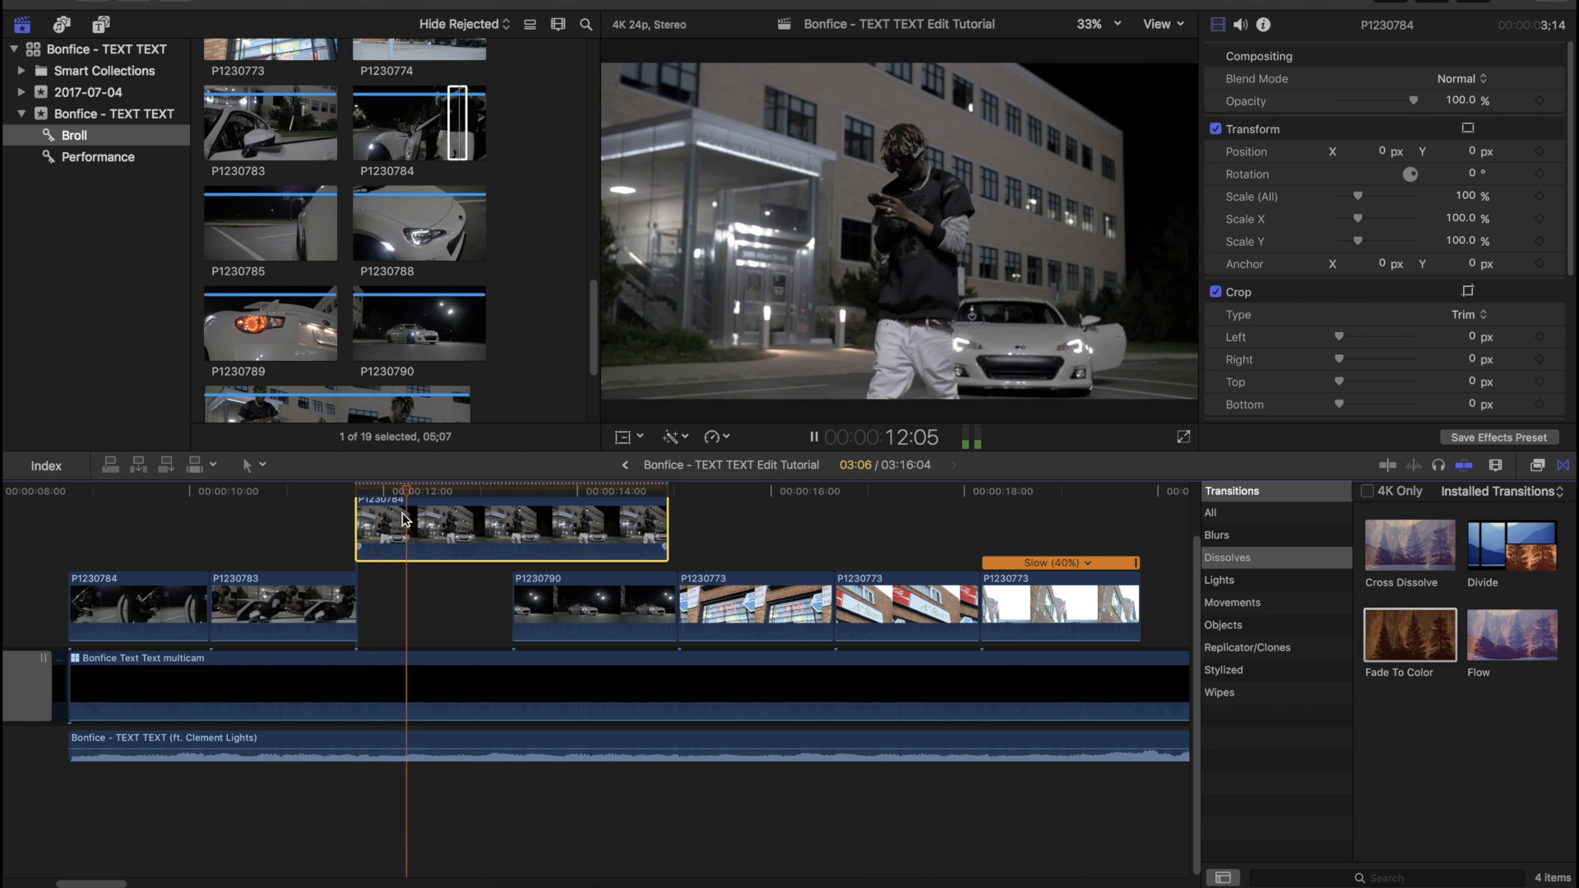
key(space)
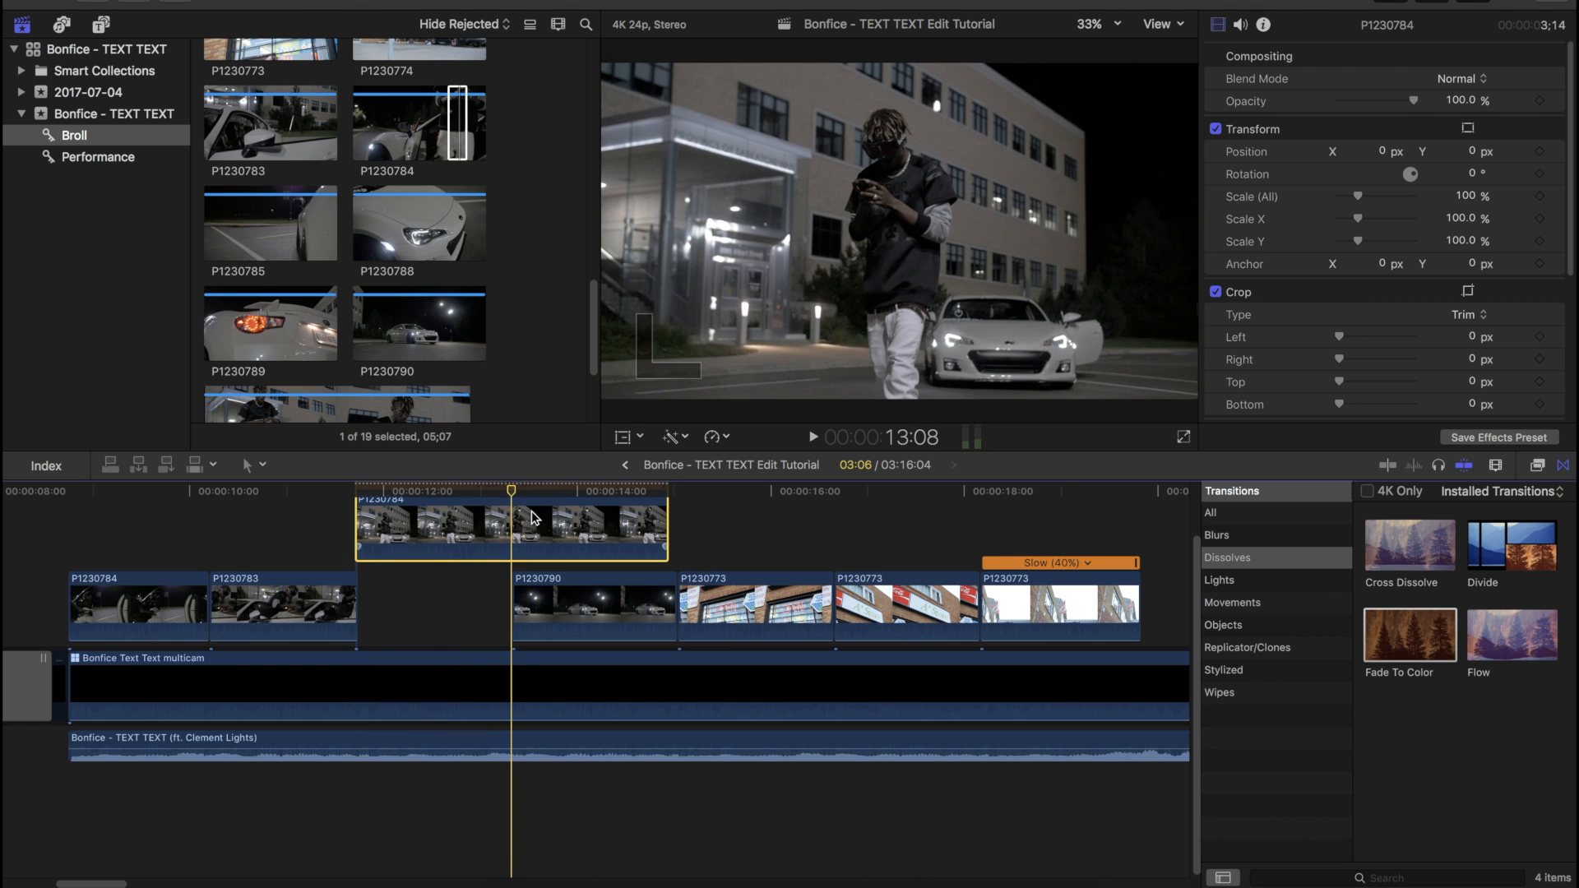
drag(664, 526, 510, 526)
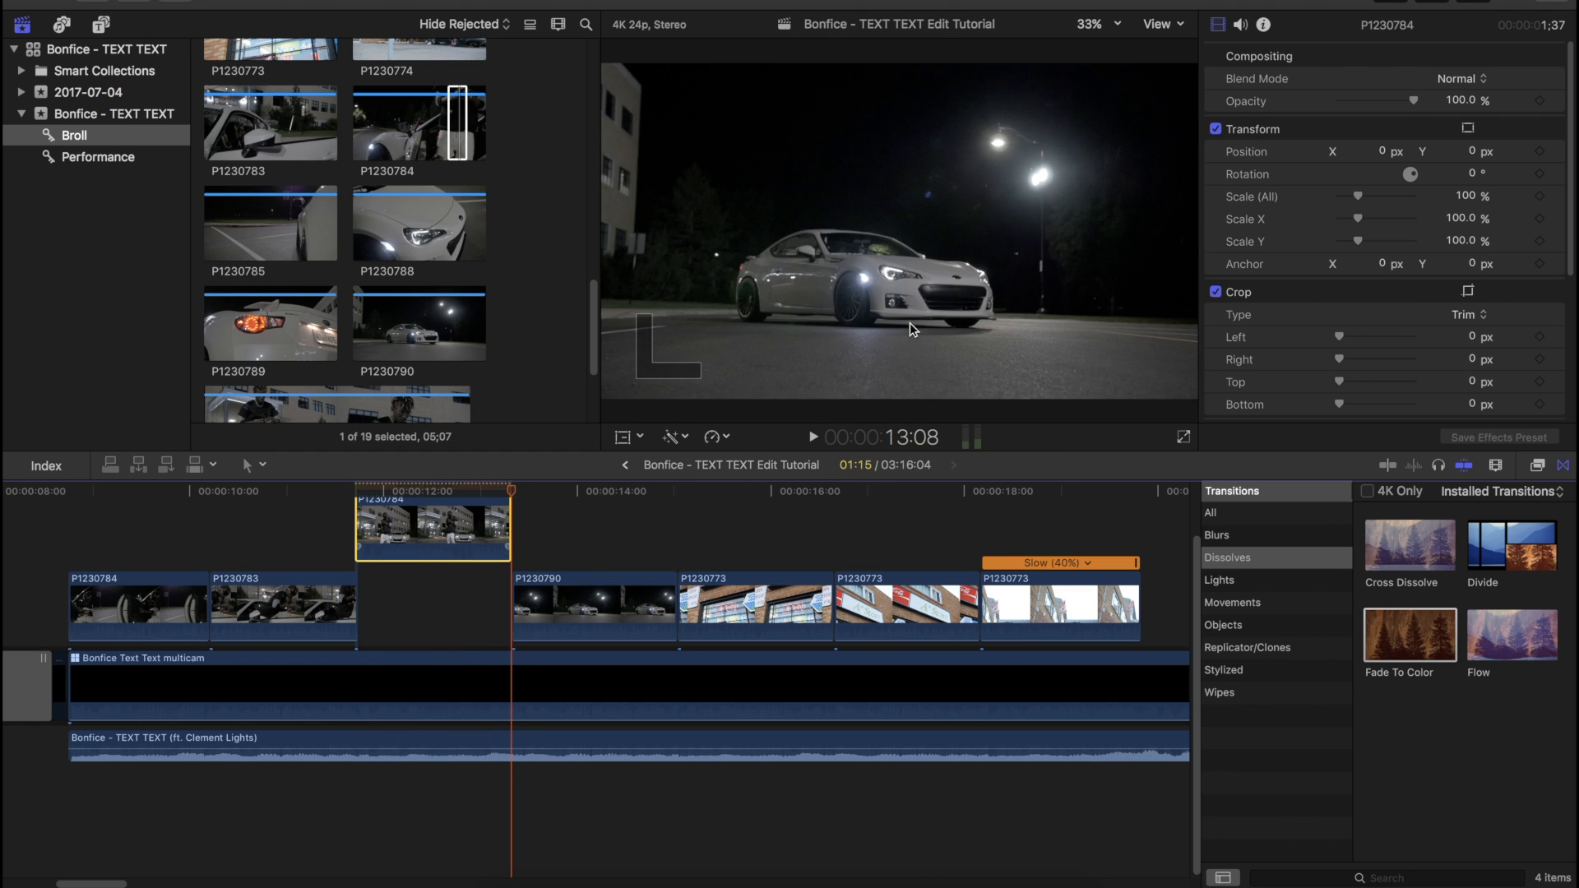
Step: Move the P1230784 piece down into the gap before P1230790 and stretch its slow motion to 40%
click(1262, 23)
click(1219, 24)
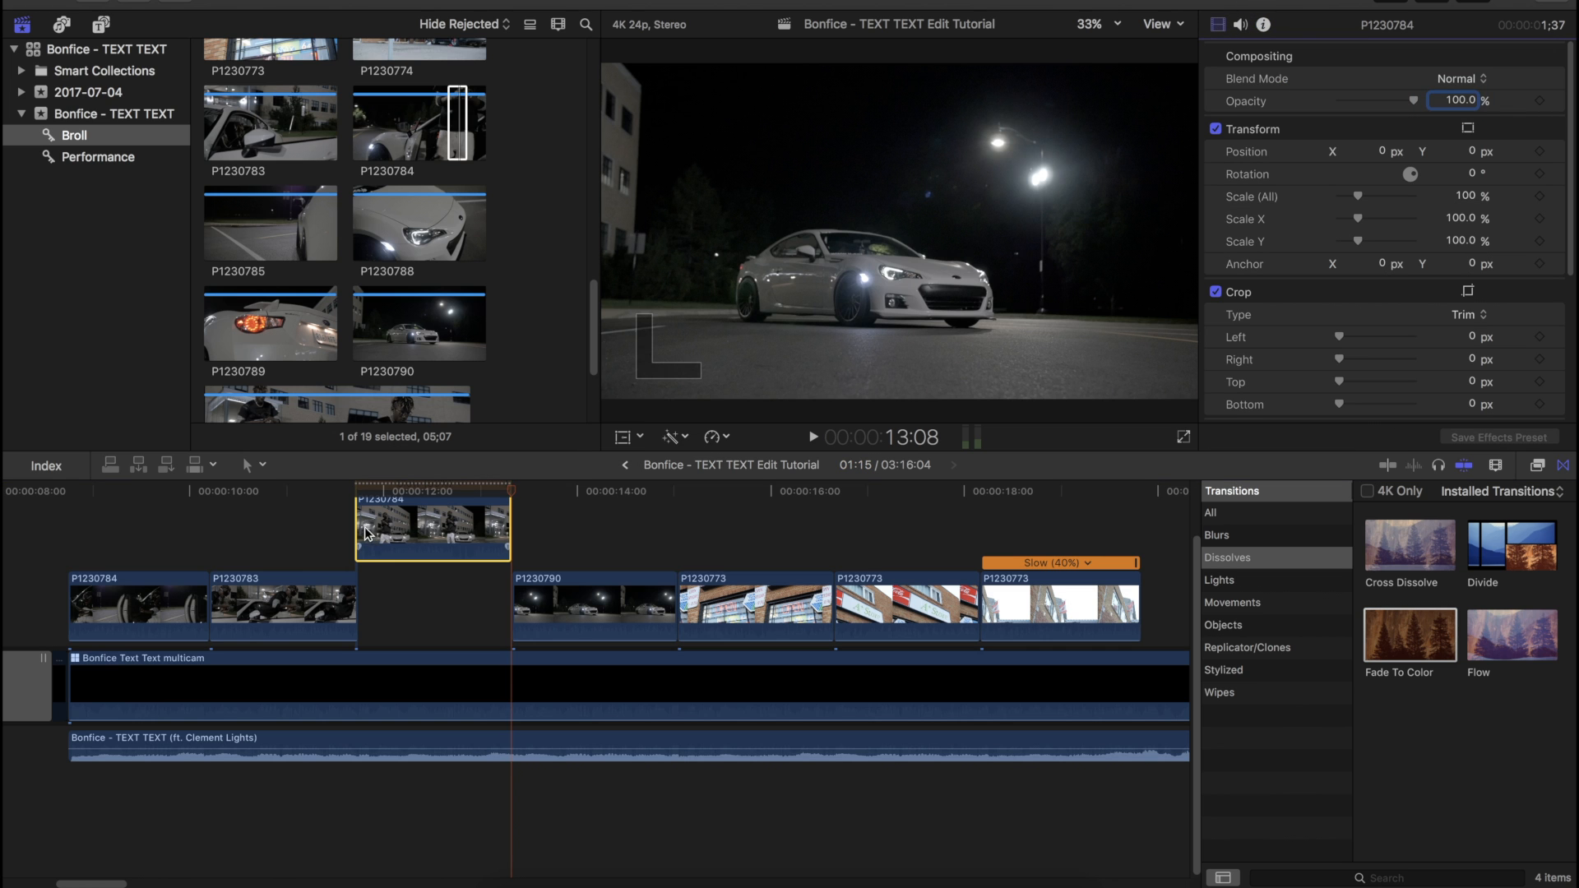
drag(365, 528, 365, 605)
drag(507, 562, 543, 564)
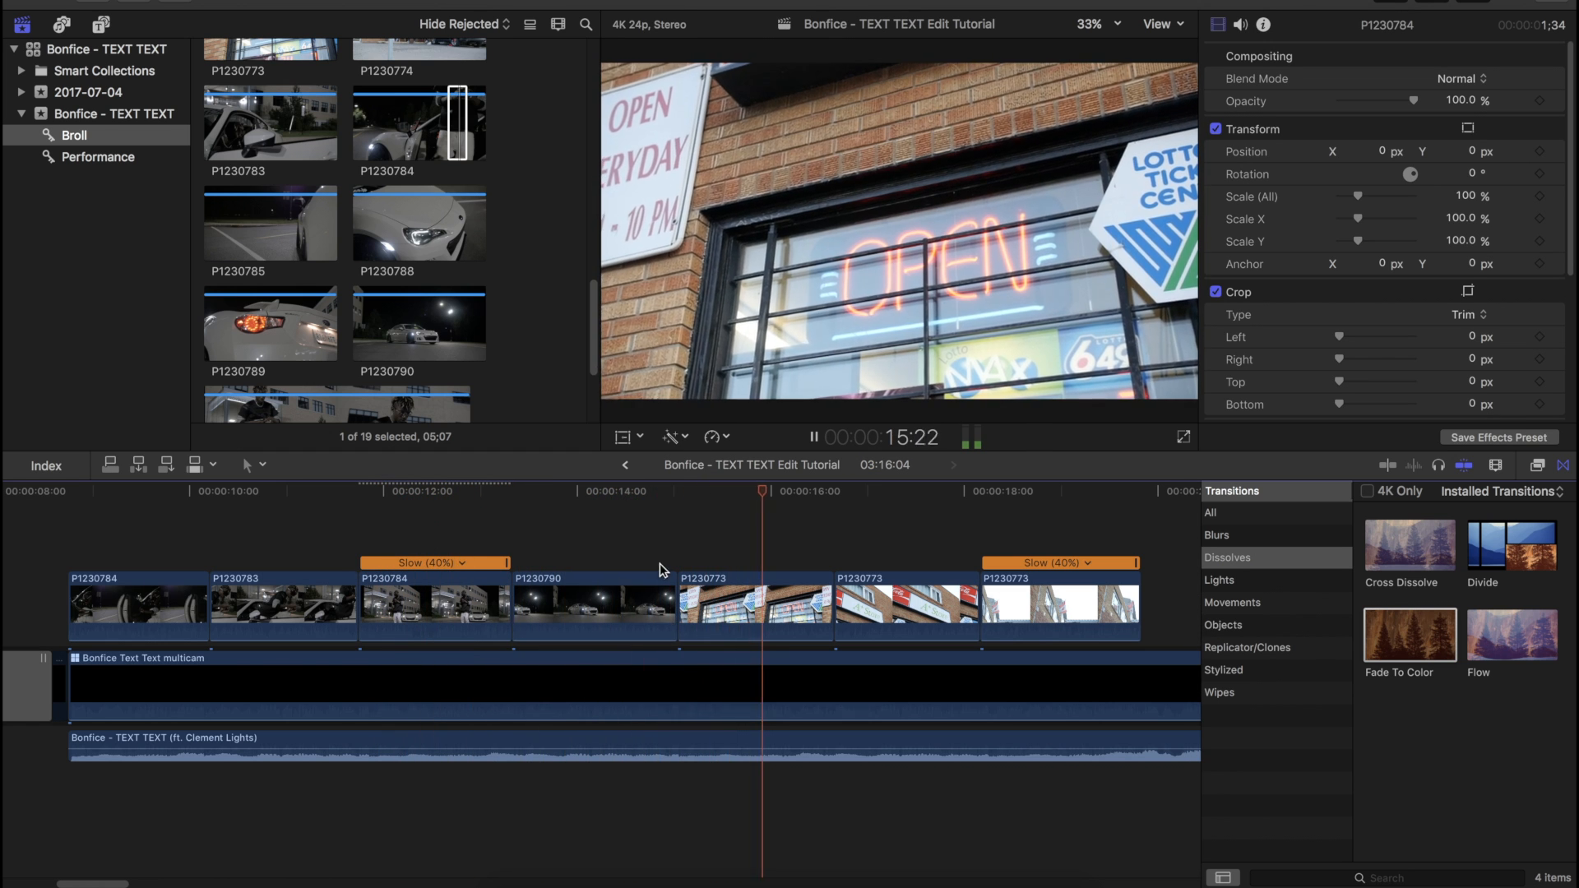
Step: Play back the b-roll sequence and trim the end of the slowed P1230773 flag shot at 19:12
scroll(704, 567, right, 4)
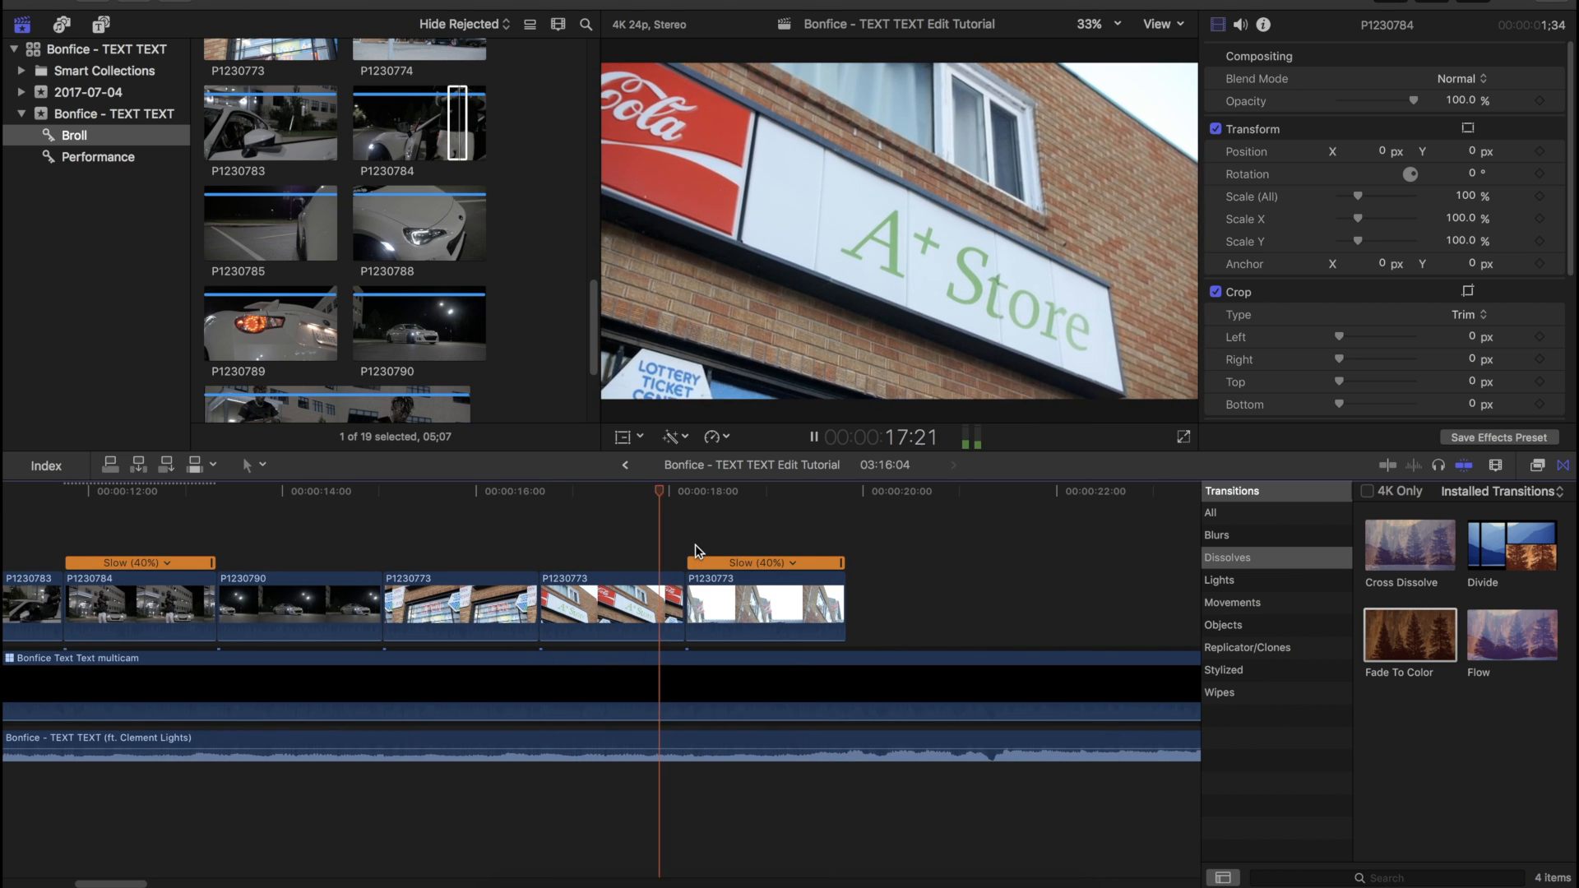
scroll(695, 547, right, 2)
scroll(694, 553, right, 1)
key(space)
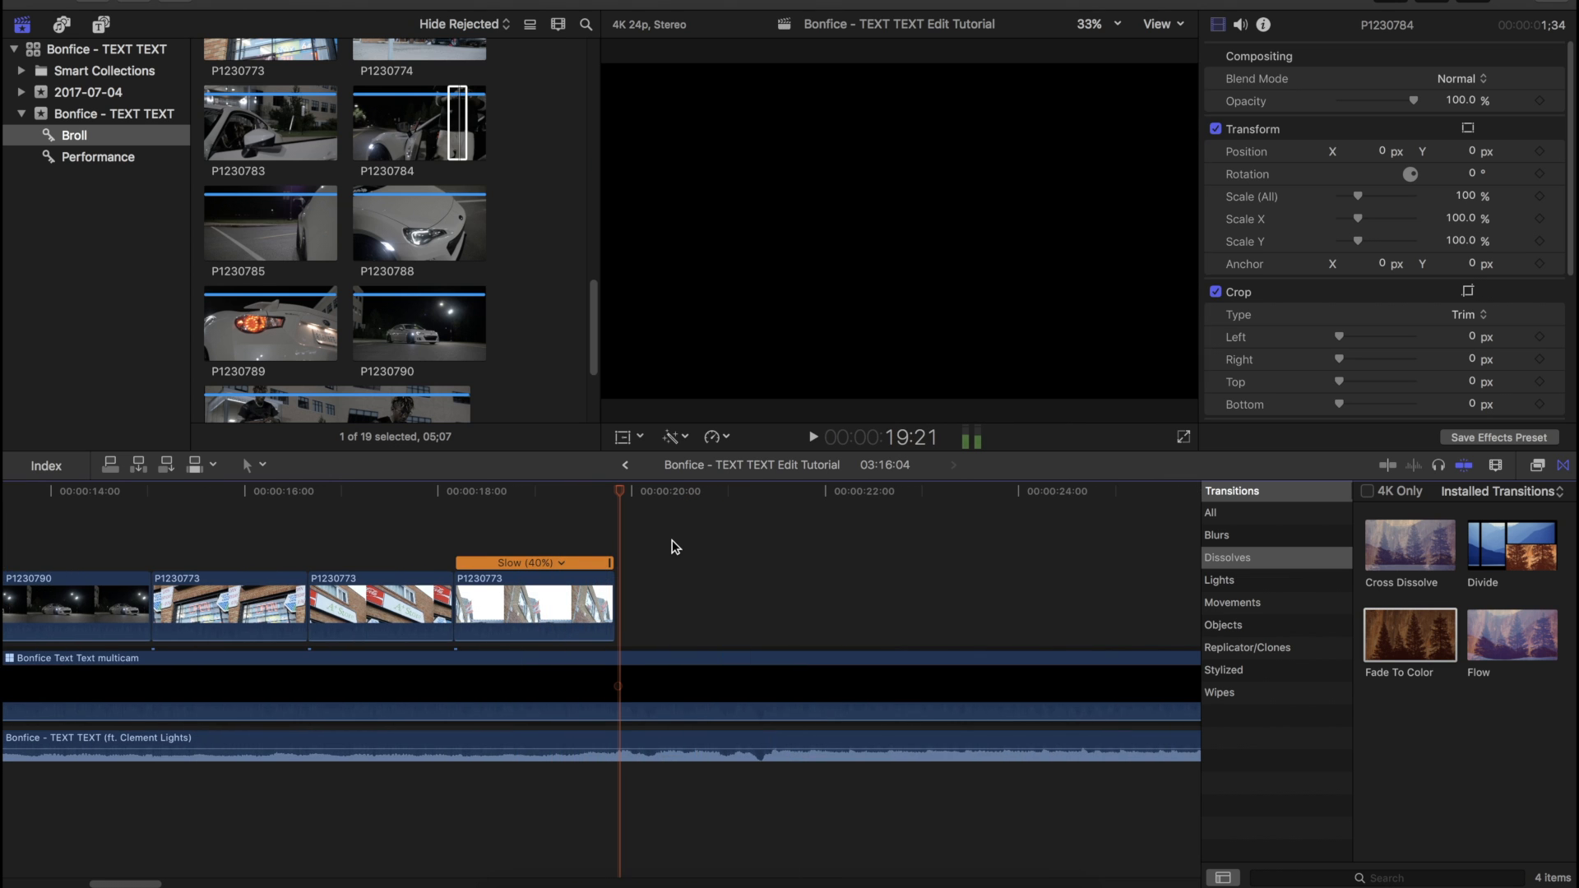
drag(570, 516, 565, 493)
drag(610, 597, 578, 597)
Step: Look through the P1230791 and P1230792 footage and place a 02;07 range of P1230792 at 19:12
scroll(362, 201, down, 3)
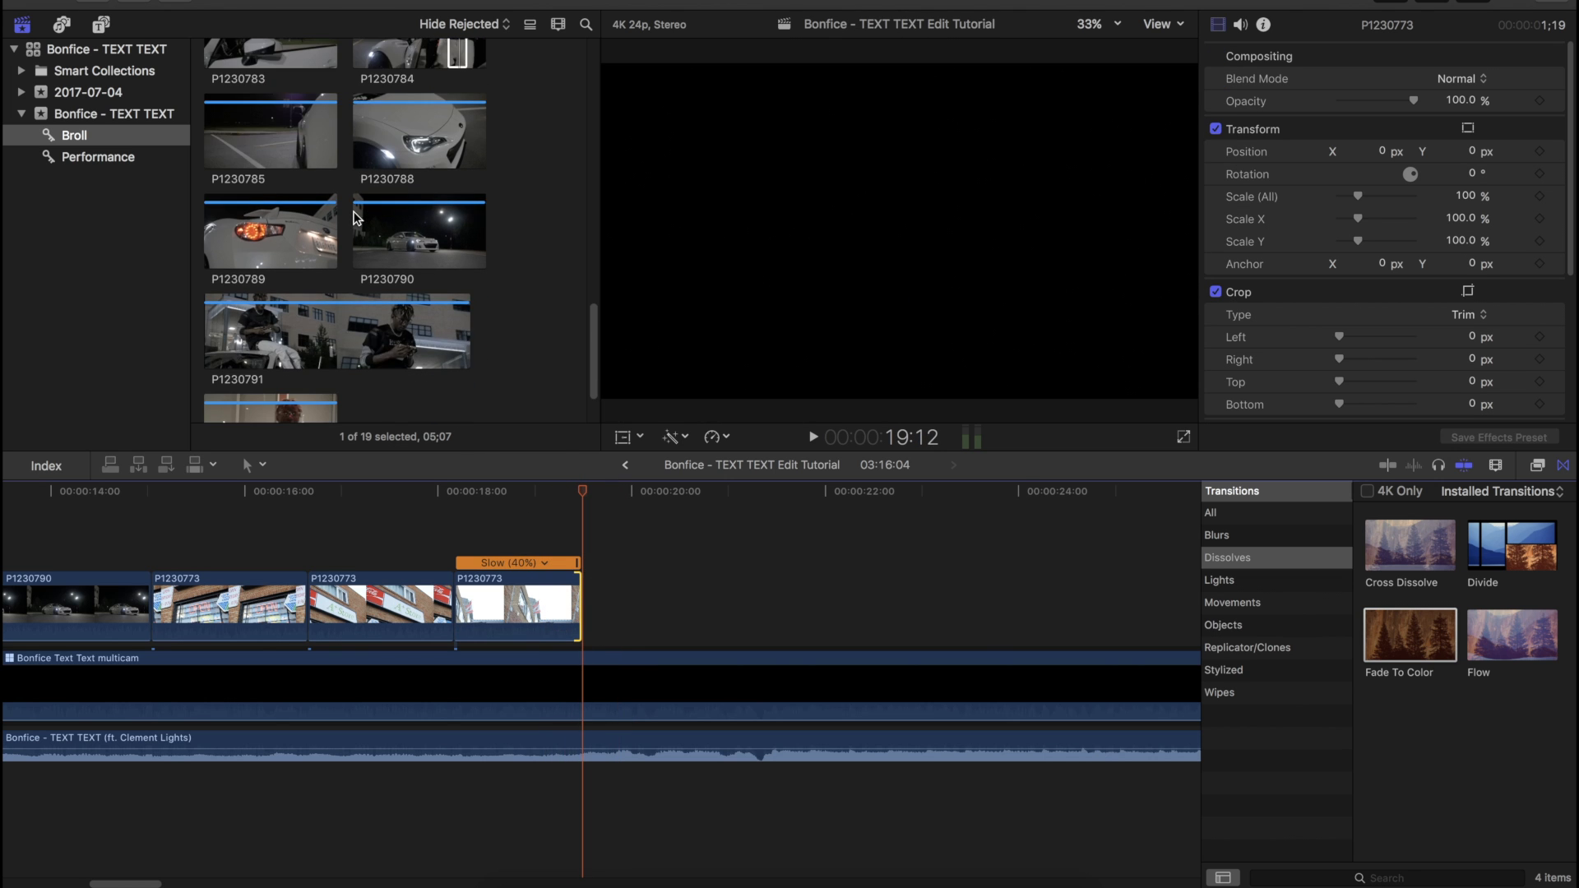
click(321, 336)
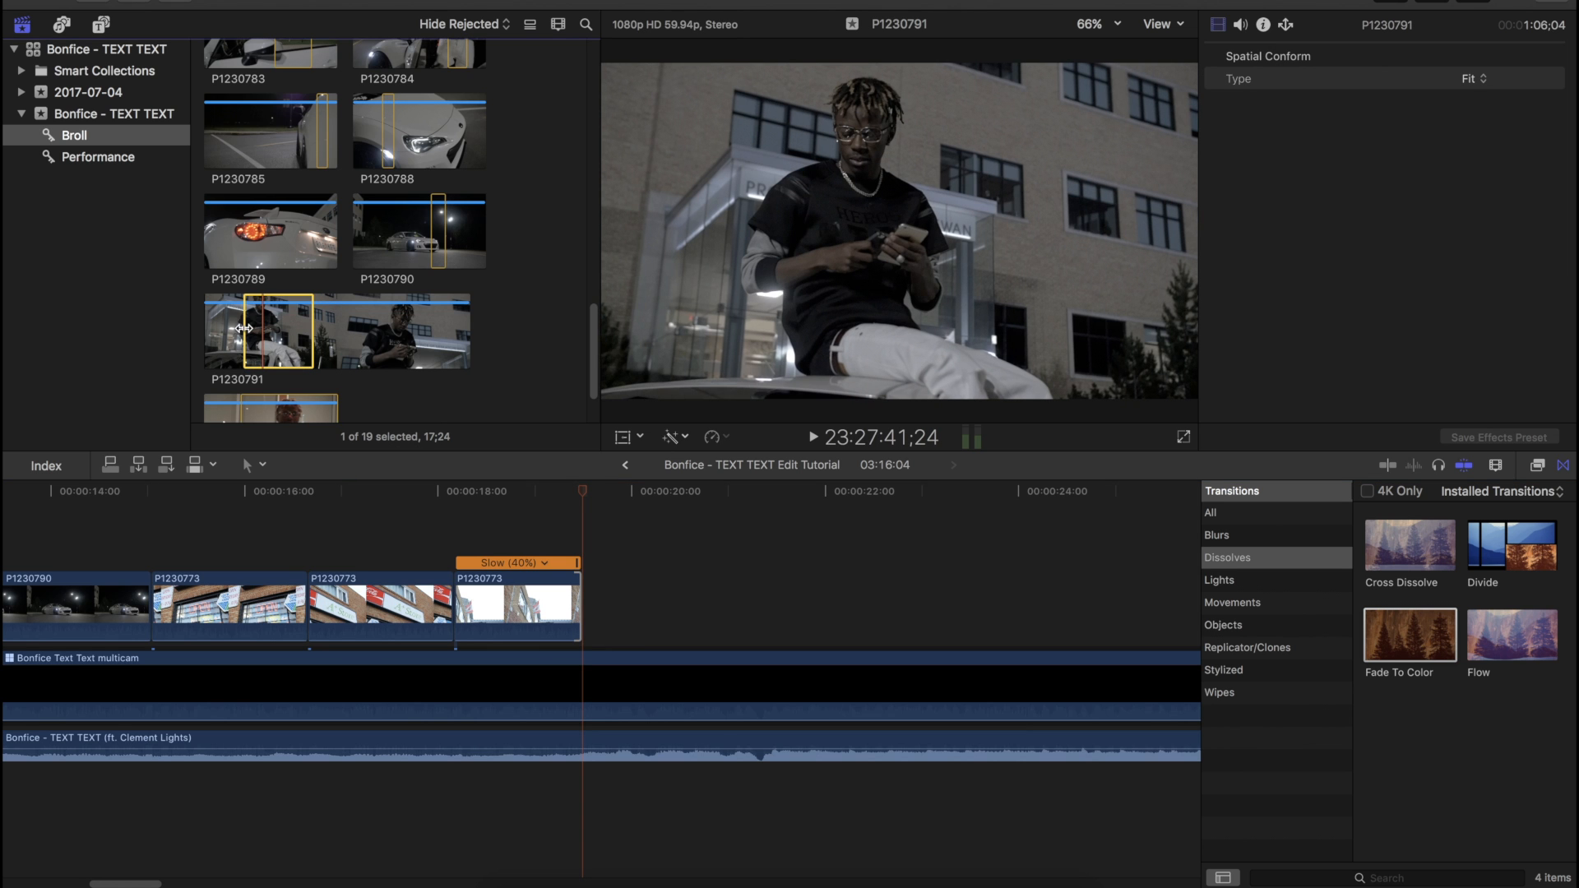
drag(383, 327, 319, 337)
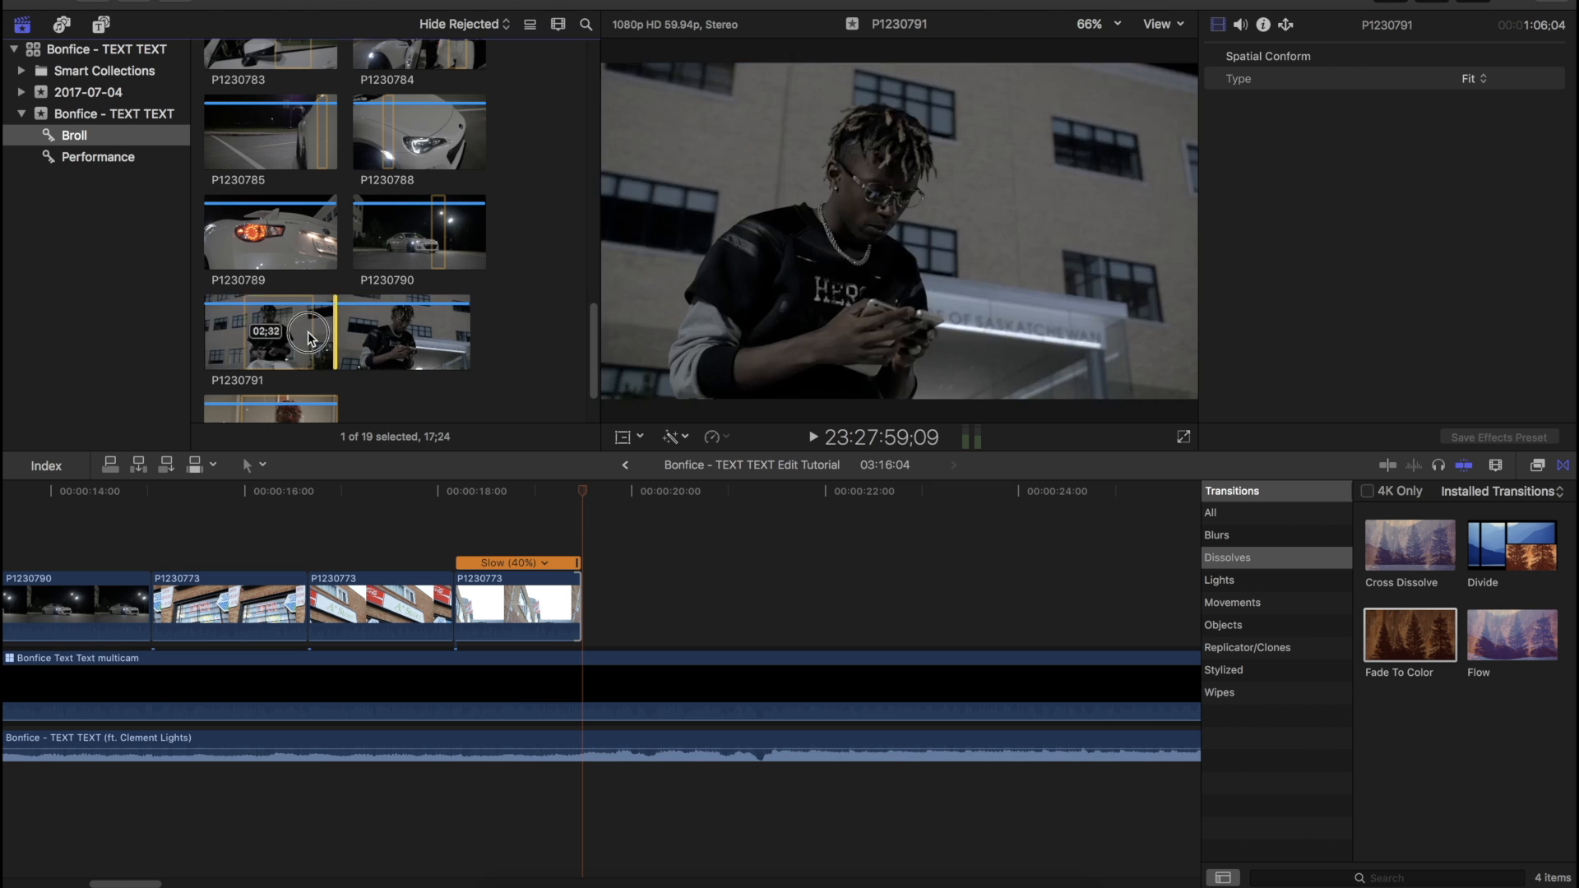
scroll(269, 327, down, 2)
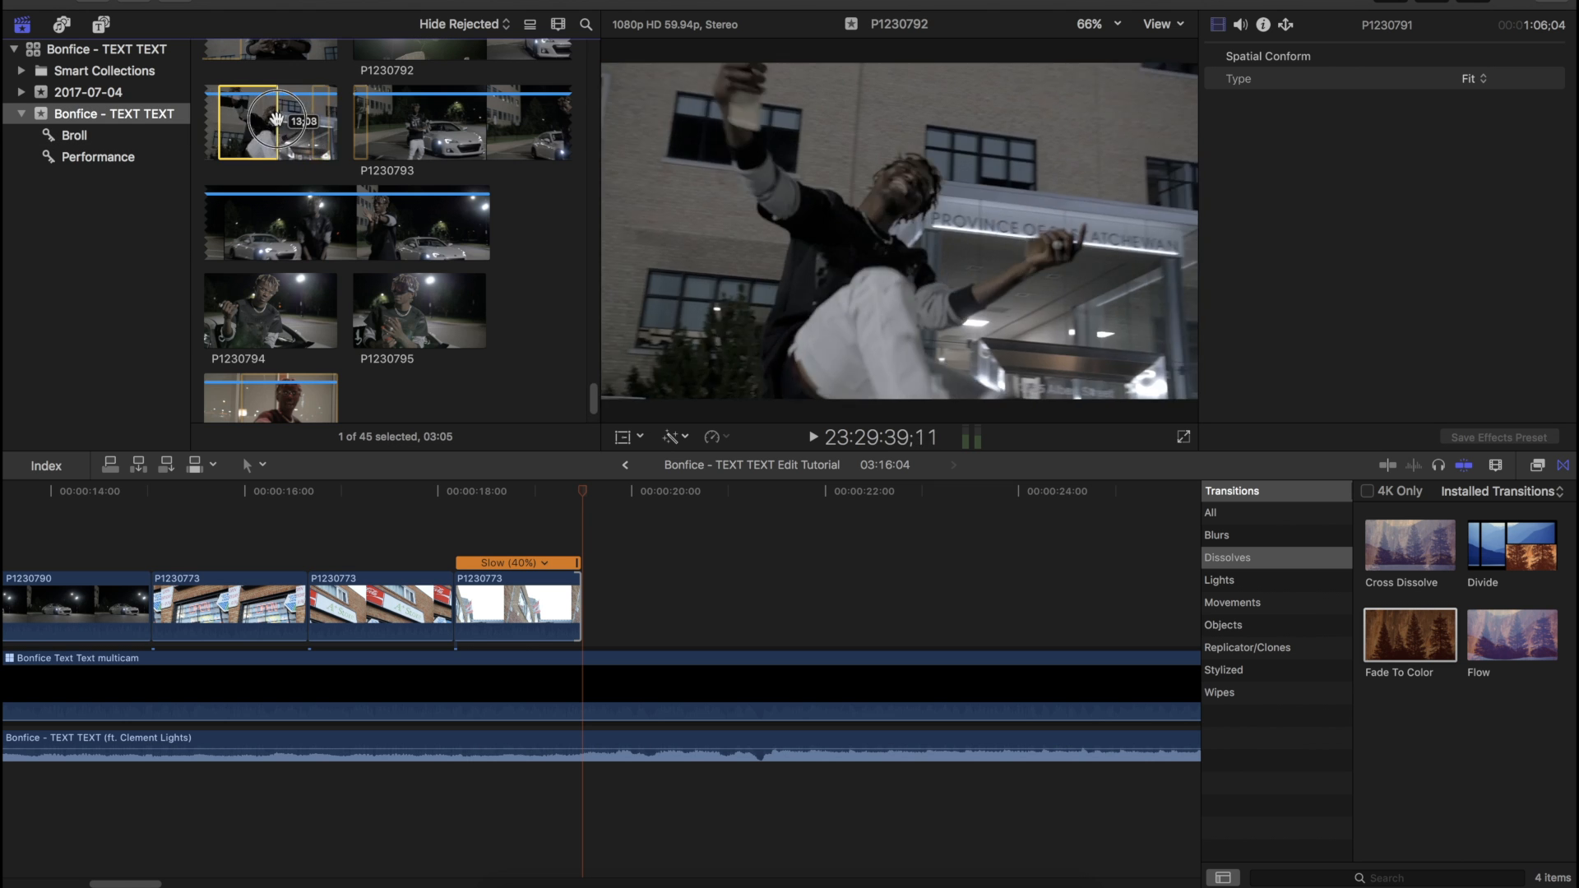
drag(276, 119, 635, 654)
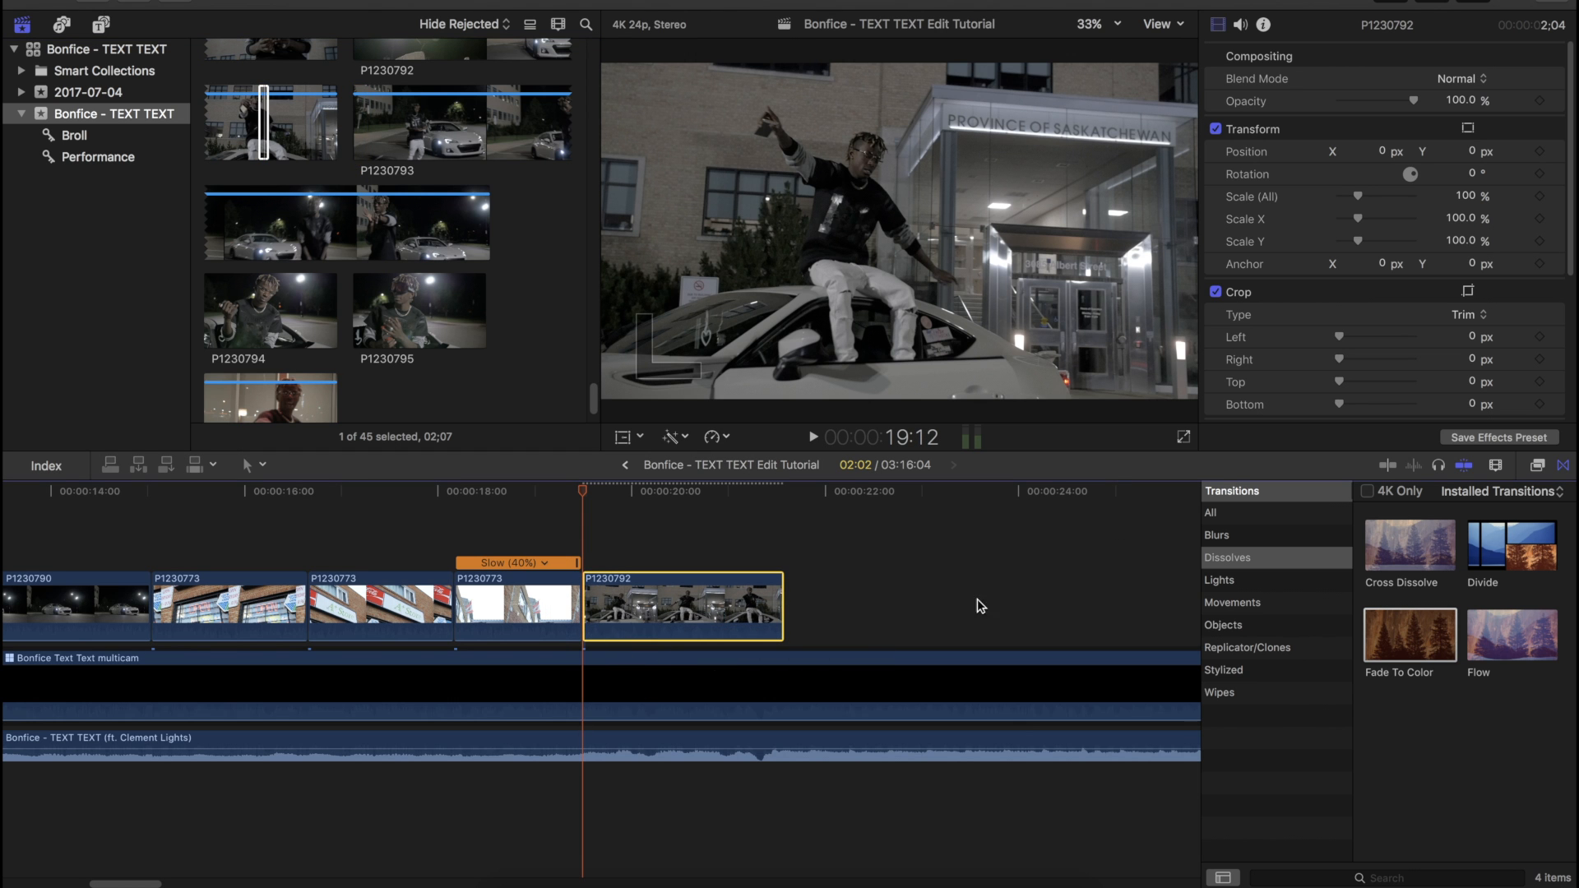
Step: Place the Burn 03 - 2k clip above P1230792, starting at 19:12
mouse_move(593, 398)
mouse_down()
mouse_move(605, 367)
mouse_move(567, 58)
mouse_up()
scroll(433, 221, down, 3)
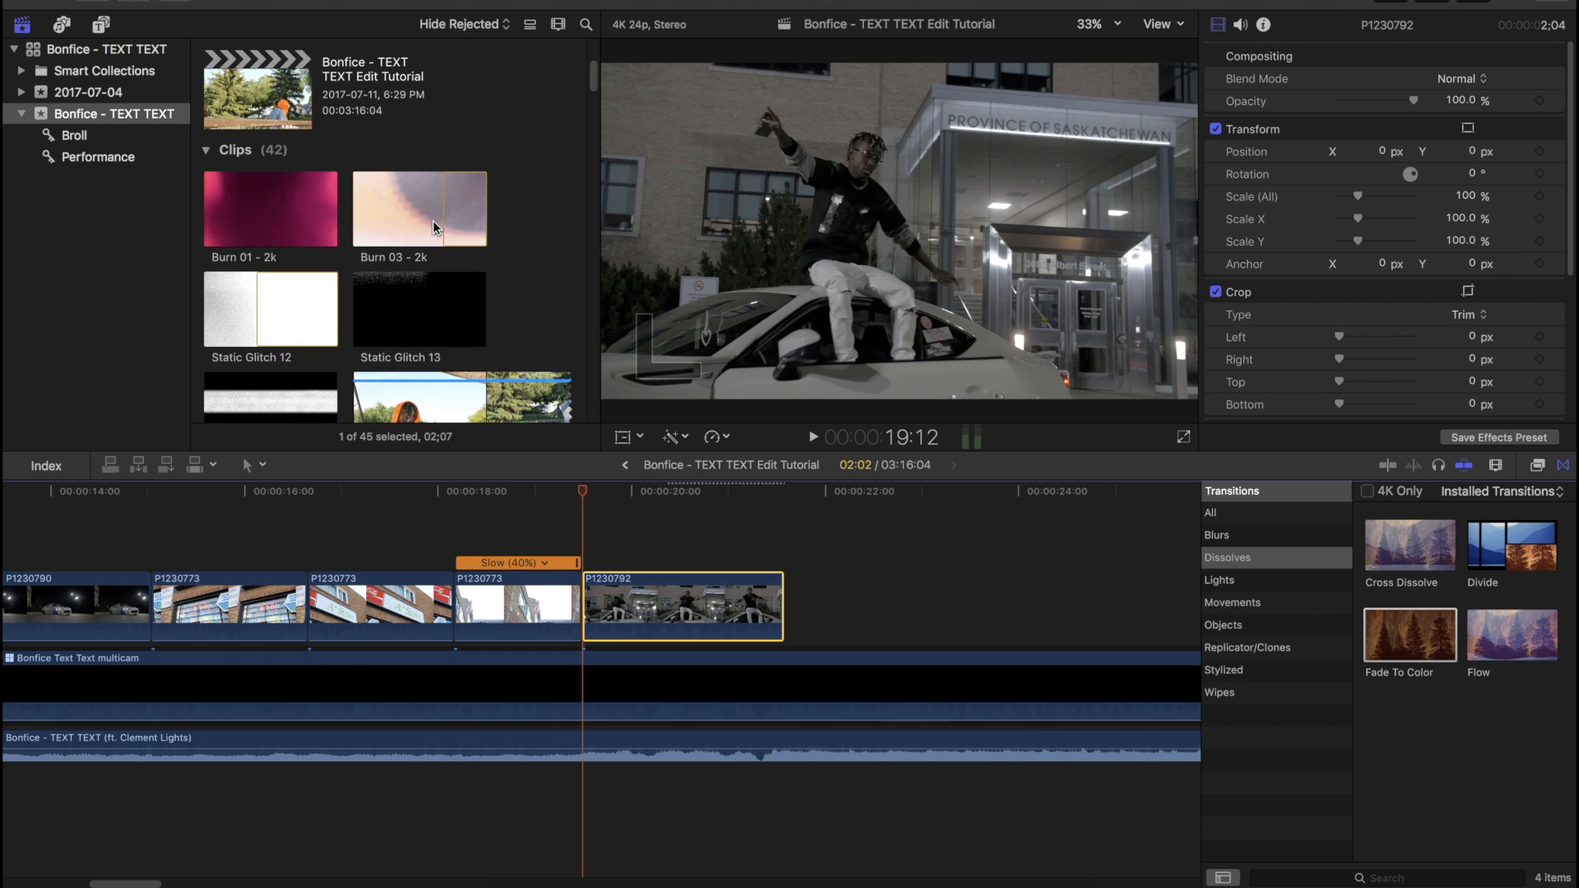
click(433, 220)
click(442, 221)
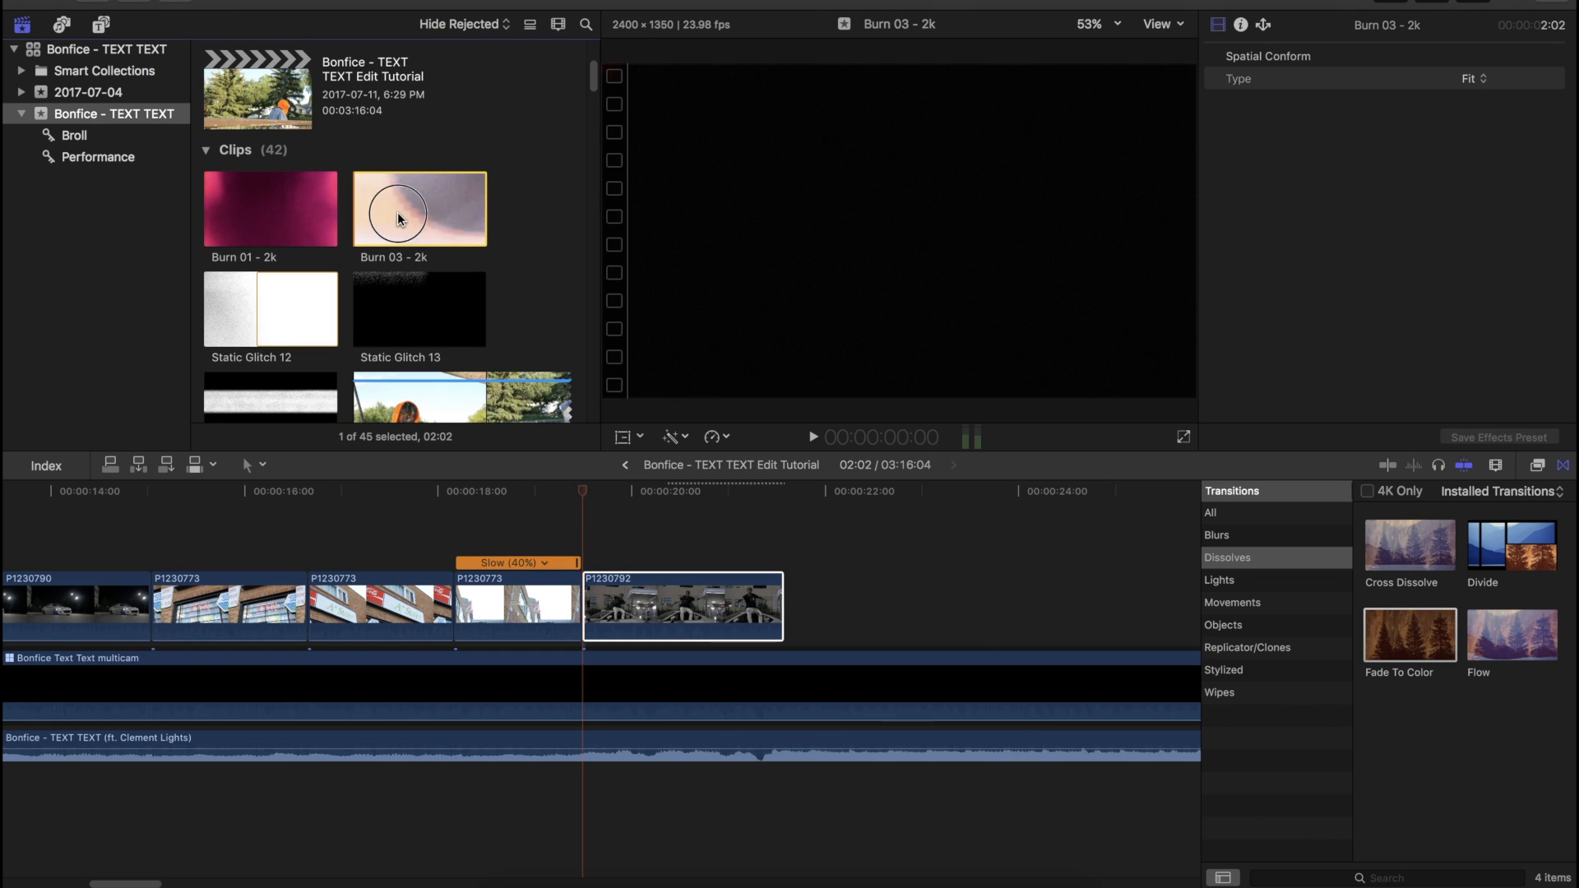
mouse_move(409, 217)
mouse_down()
mouse_move(443, 220)
mouse_move(658, 467)
mouse_move(587, 539)
mouse_move(684, 576)
mouse_up()
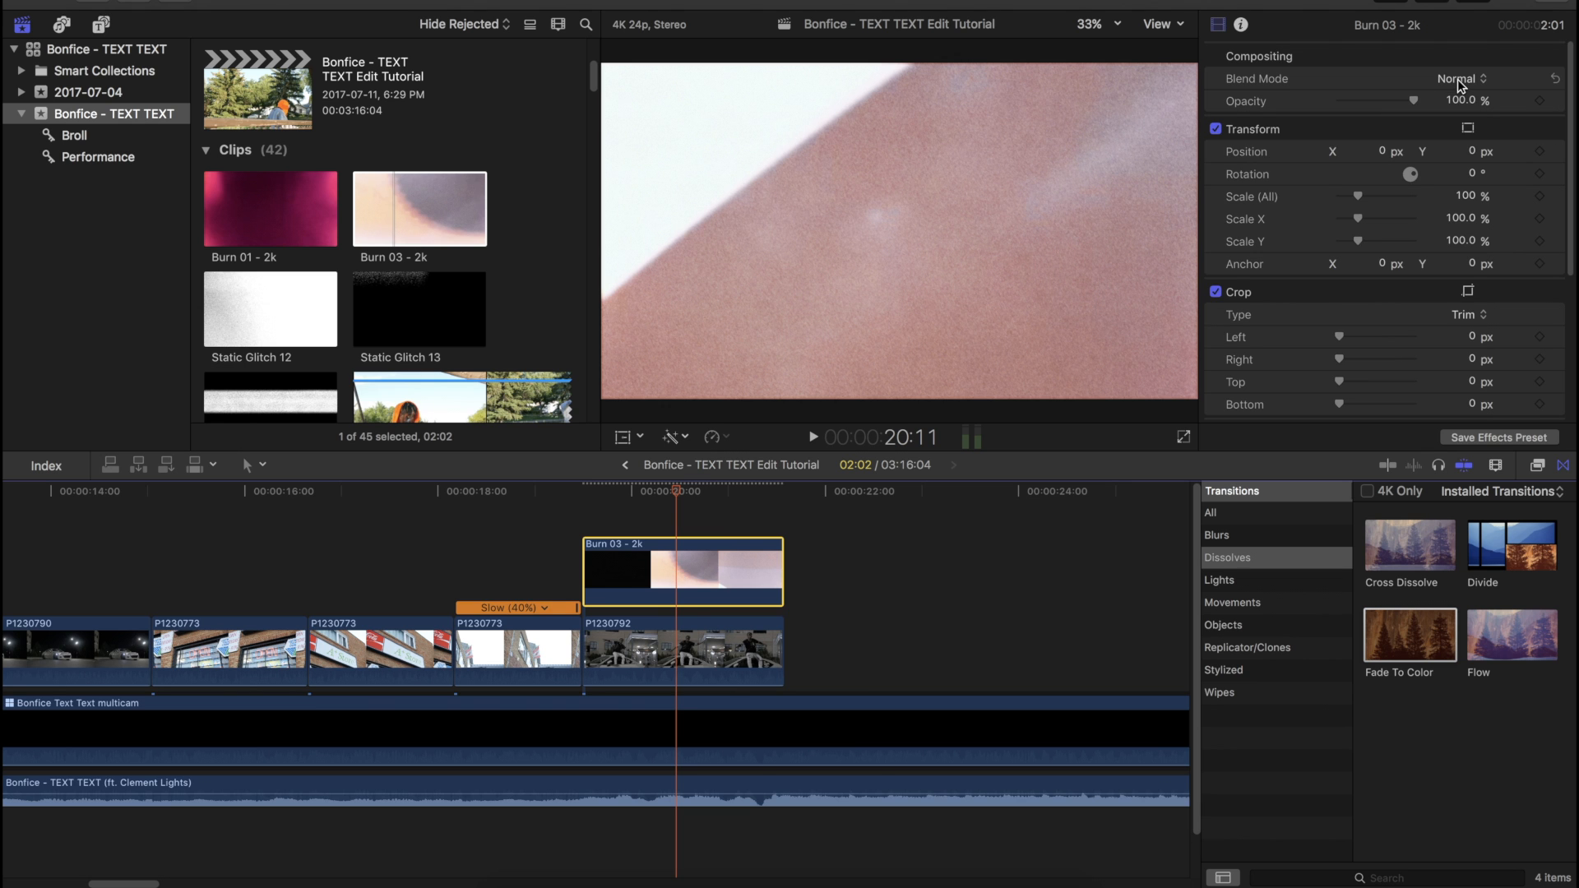
Step: Set the Burn 03 - 2k overlay's blend mode to Screen and play it back from the flag shot
click(1462, 79)
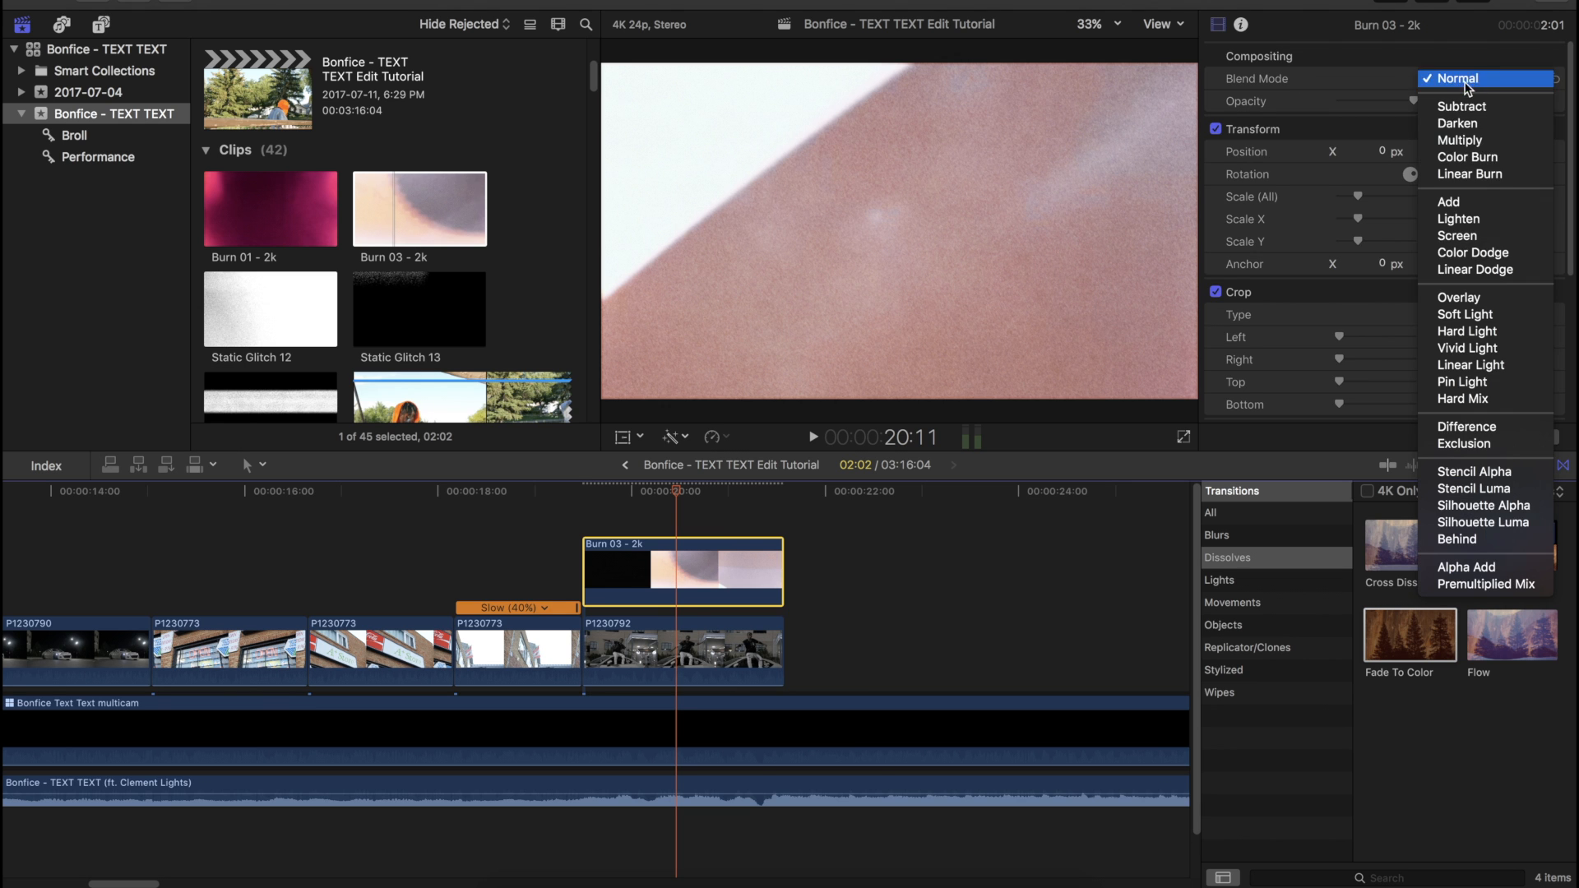
click(1488, 240)
mouse_move(1413, 101)
mouse_down()
mouse_move(1371, 102)
mouse_move(1412, 101)
mouse_up()
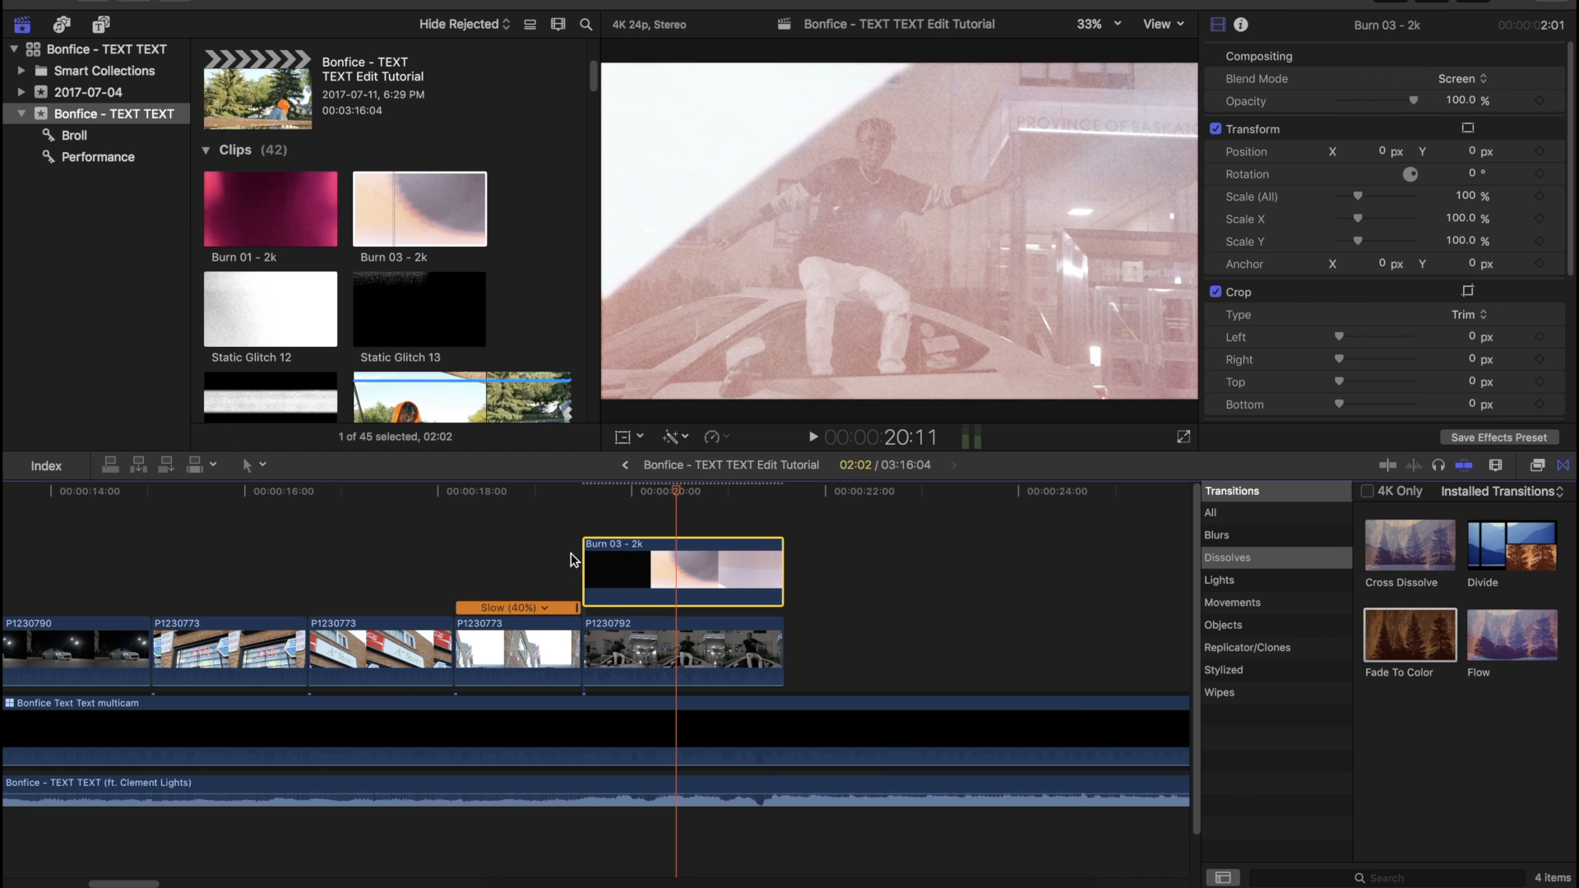
click(573, 622)
click(546, 497)
key(space)
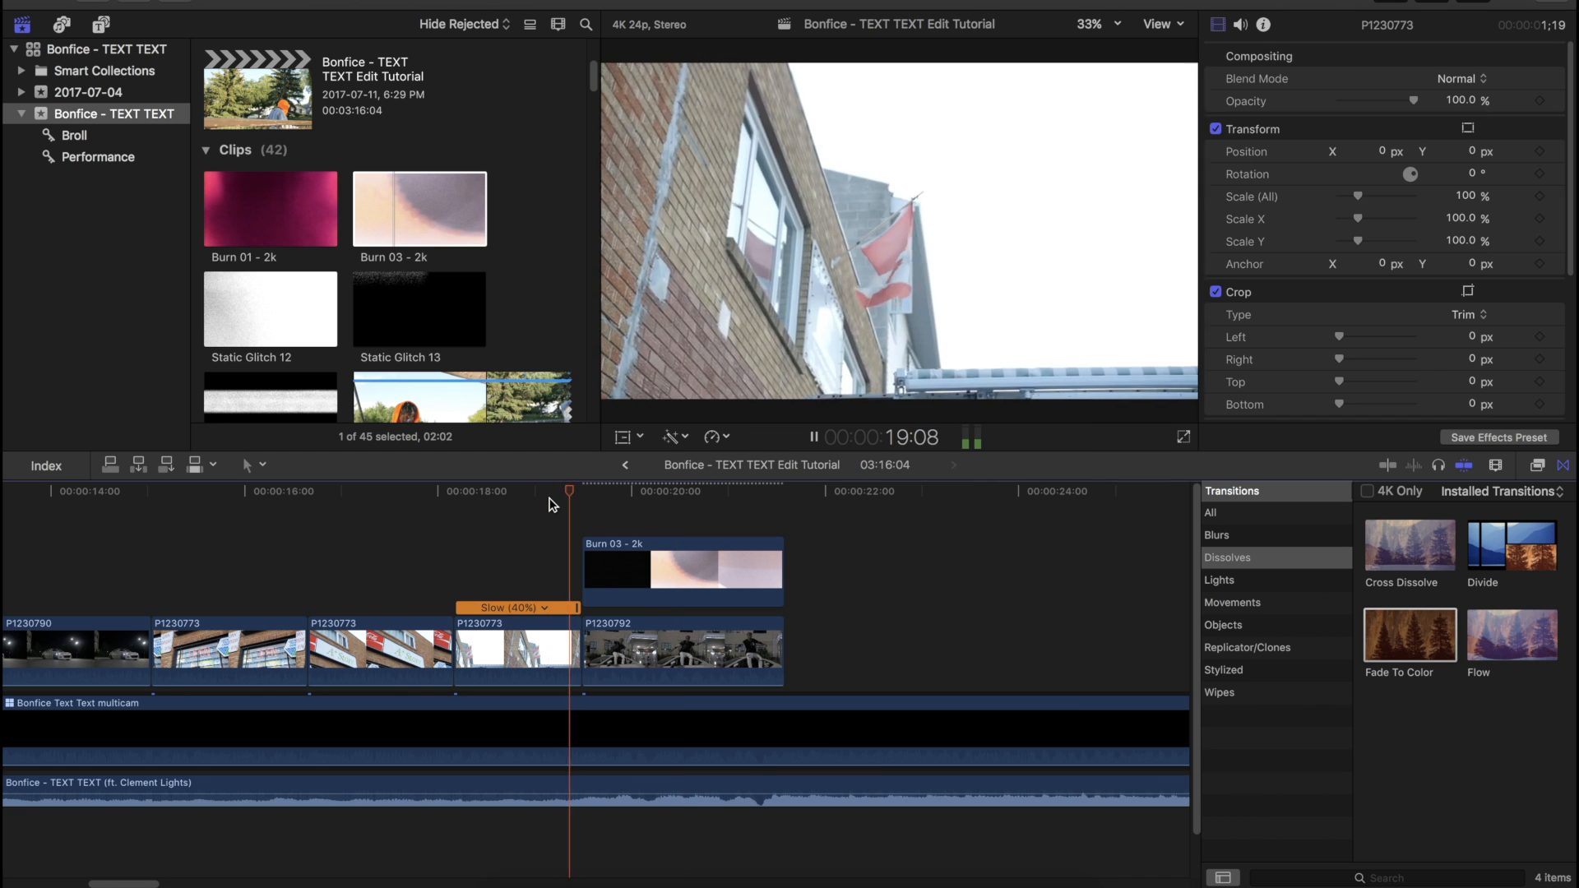
key(space)
Step: Slow the P1230792 clip to 40% and trim its end at 21:14, level with the burn overlay's end
click(714, 650)
click(714, 436)
click(723, 438)
click(727, 438)
click(931, 453)
scroll(791, 646, right, 3)
drag(811, 611, 884, 613)
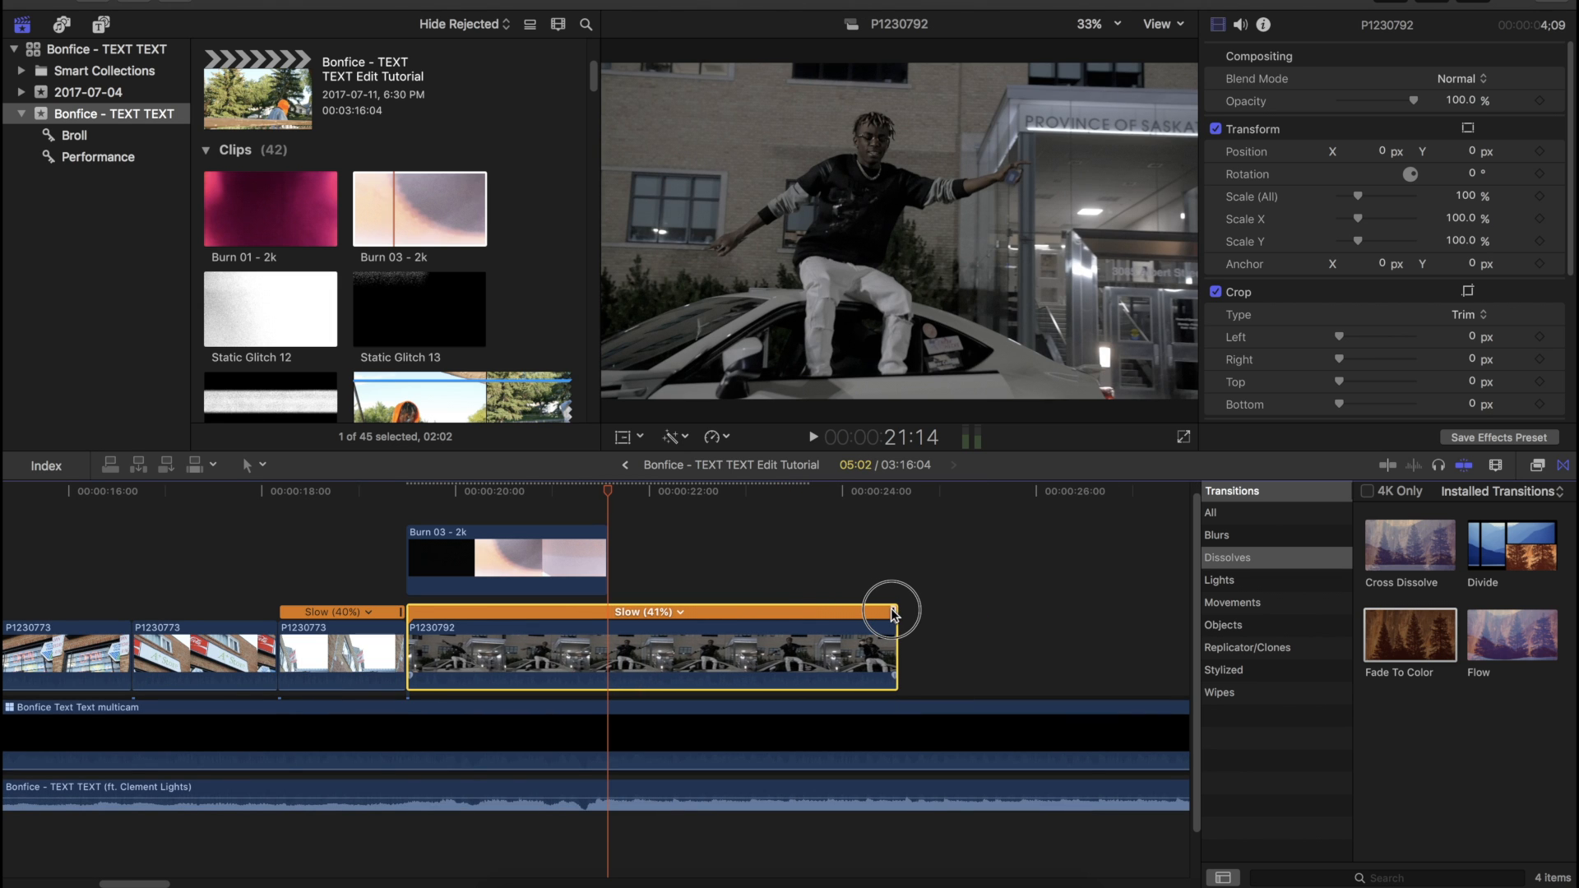
drag(902, 639, 607, 639)
Step: Scrub and play back the slowed P1230792 clip under the burn overlay to judge its timing
click(438, 551)
mouse_move(442, 495)
mouse_down()
mouse_move(398, 486)
mouse_move(572, 504)
mouse_up()
mouse_move(543, 510)
mouse_down()
mouse_move(518, 498)
mouse_move(564, 511)
mouse_move(476, 511)
mouse_move(467, 528)
mouse_move(504, 493)
mouse_move(540, 494)
mouse_move(405, 503)
mouse_up()
key(space)
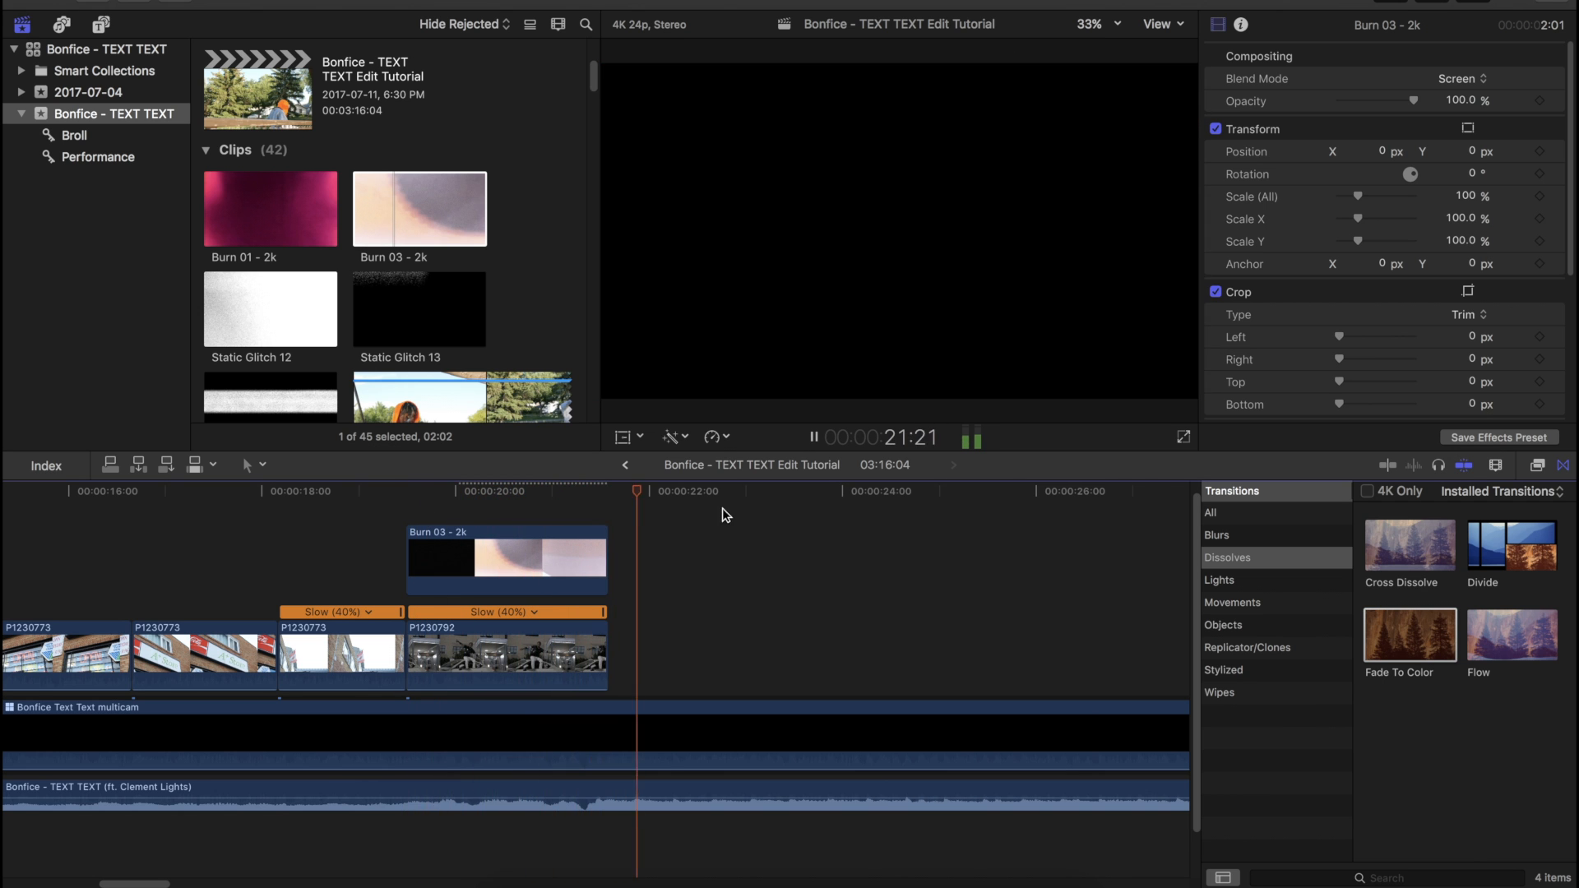
click(555, 491)
key(space)
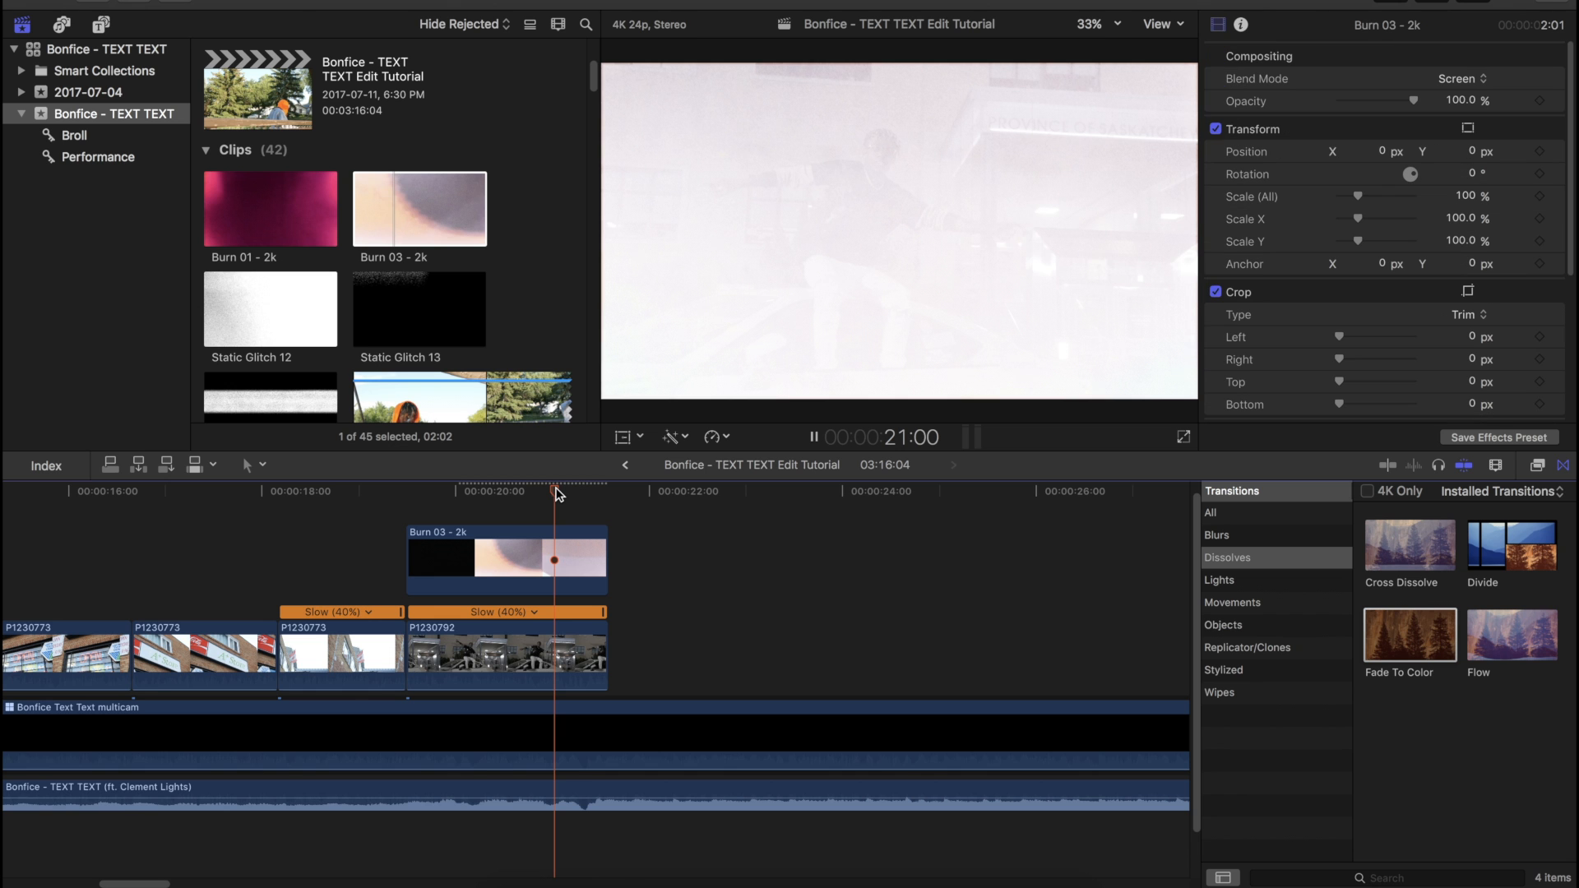
Step: Cut the slowed P1230792 clip at 21:02
click(559, 492)
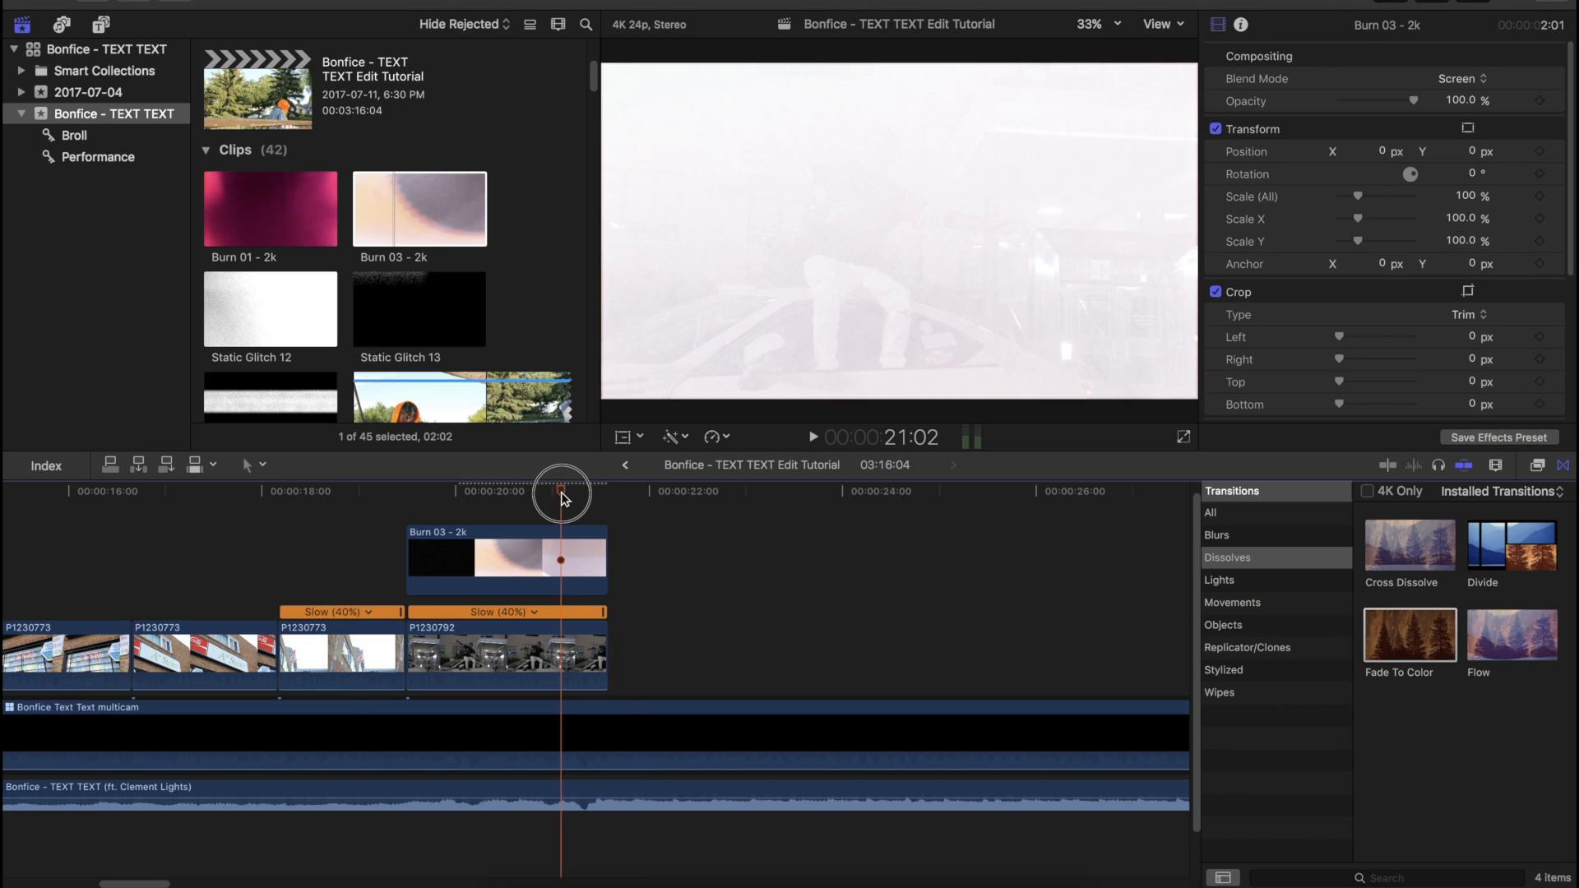
key(b)
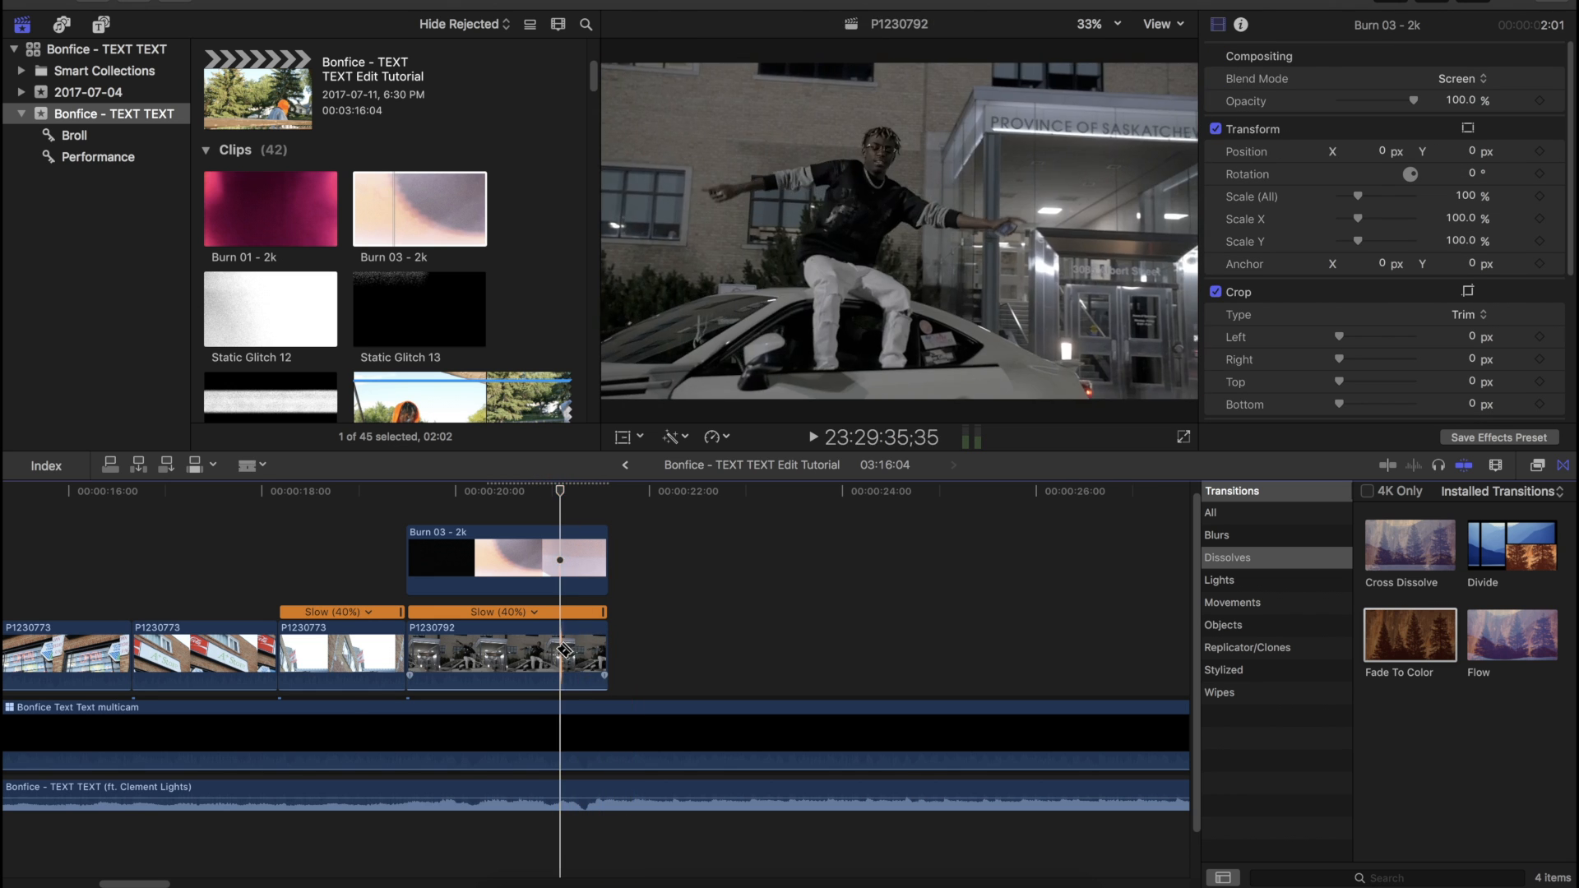
click(560, 649)
key(a)
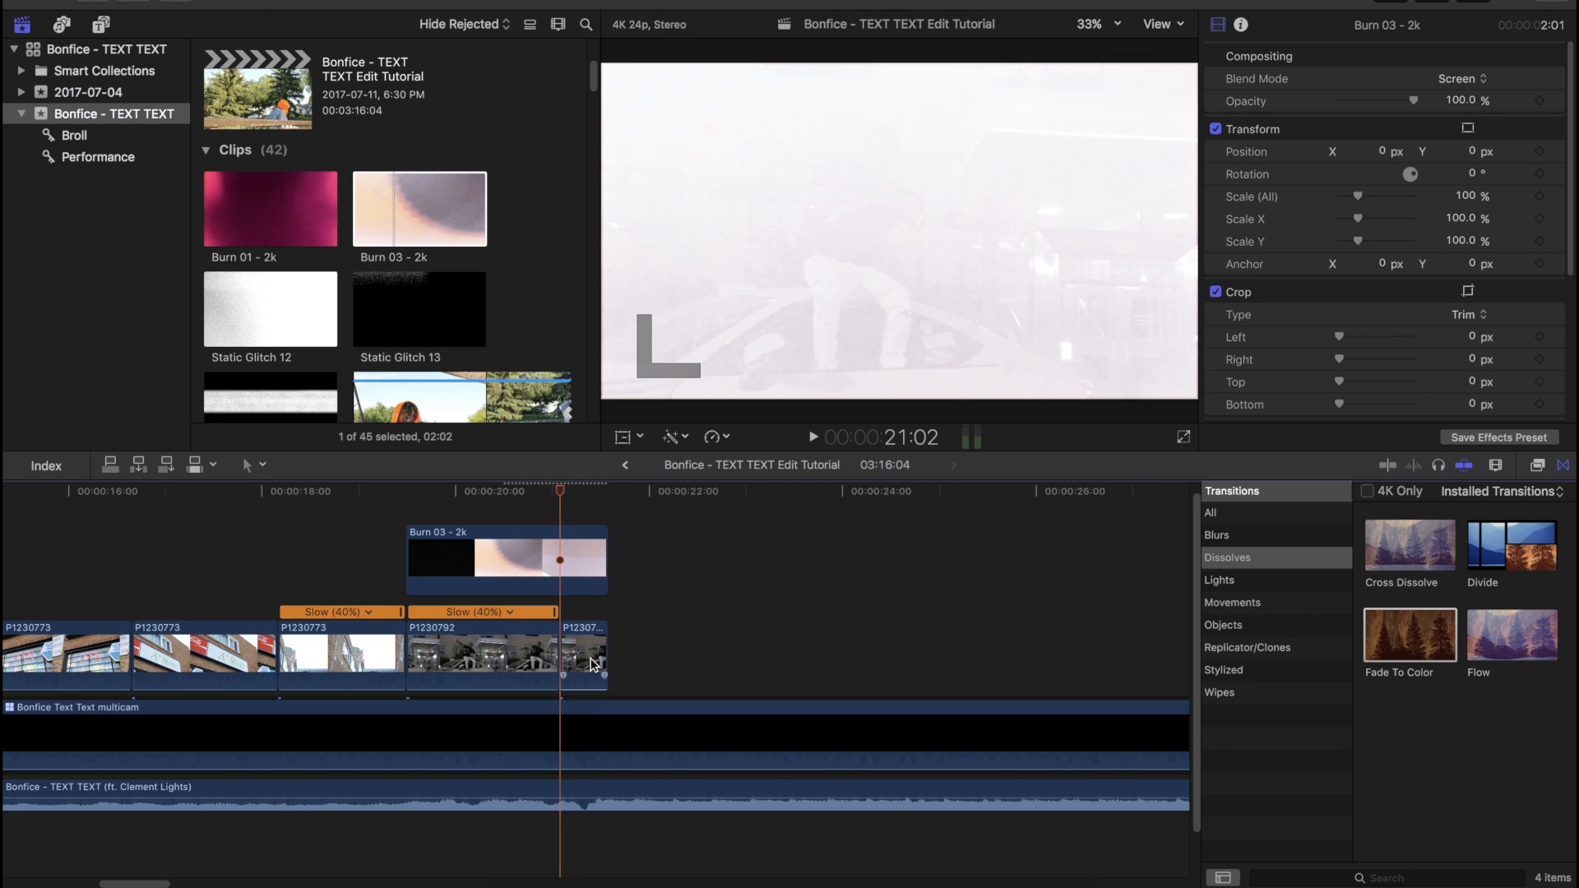
Step: Speed up the P1230792 piece after the 21:02 cut to a 00:07 duration and play it back
click(586, 655)
click(715, 436)
click(744, 494)
mouse_move(578, 641)
mouse_down()
mouse_move(831, 646)
mouse_move(1025, 625)
mouse_move(582, 613)
mouse_up()
key(space)
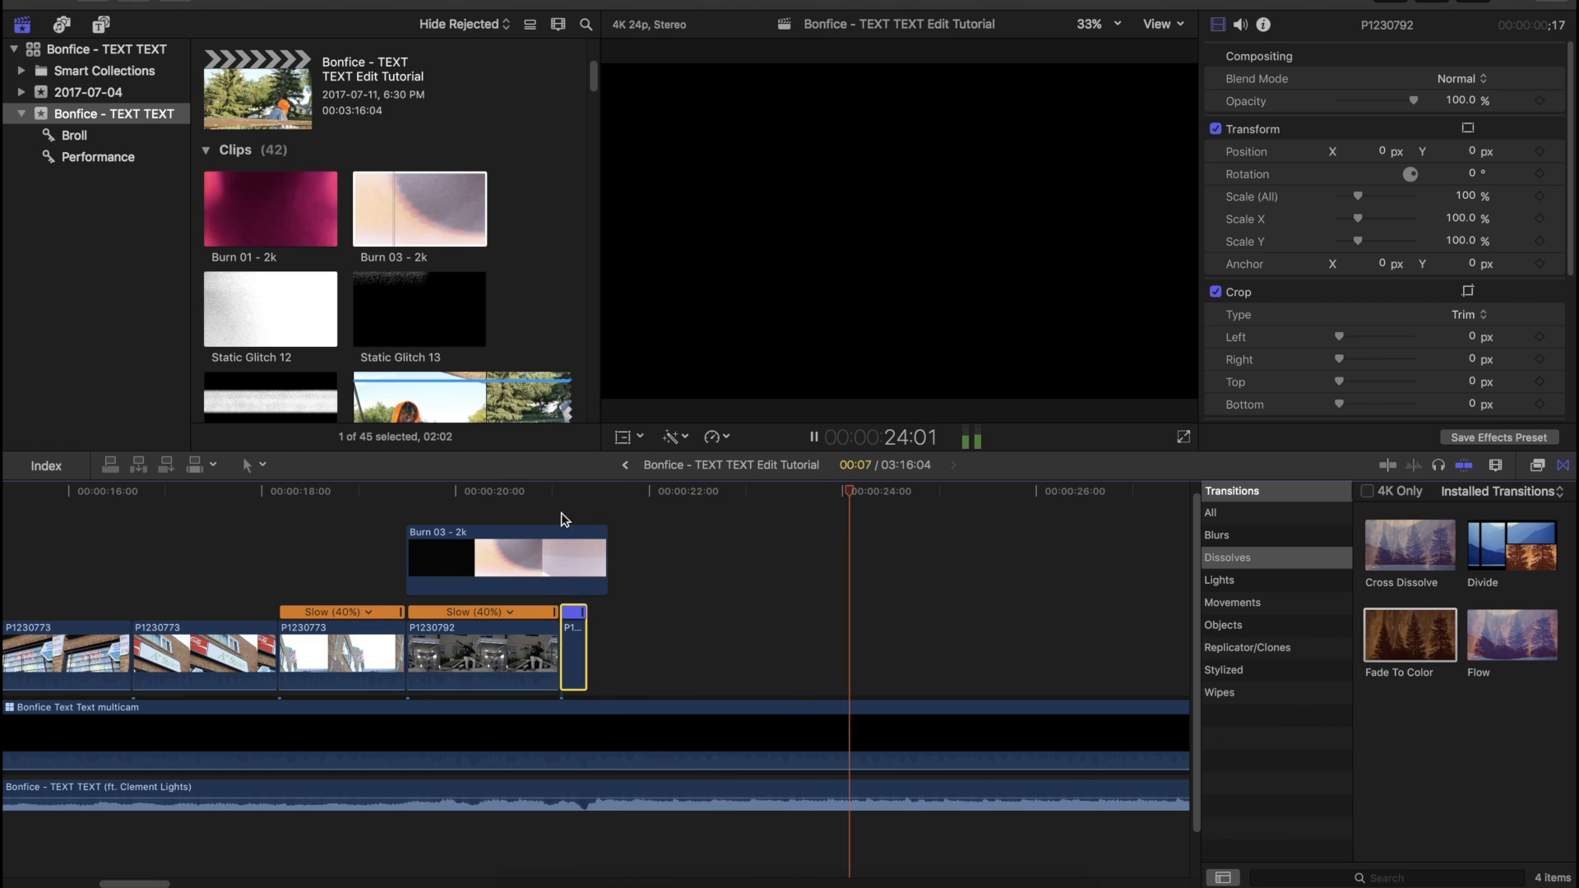
Step: Append the 08:05 range of P1230771 to the b-roll, directly after the sped-up P1230792 piece
click(559, 492)
mouse_move(561, 493)
mouse_down()
mouse_move(607, 493)
mouse_move(559, 497)
mouse_up()
scroll(443, 249, down, 5)
click(436, 290)
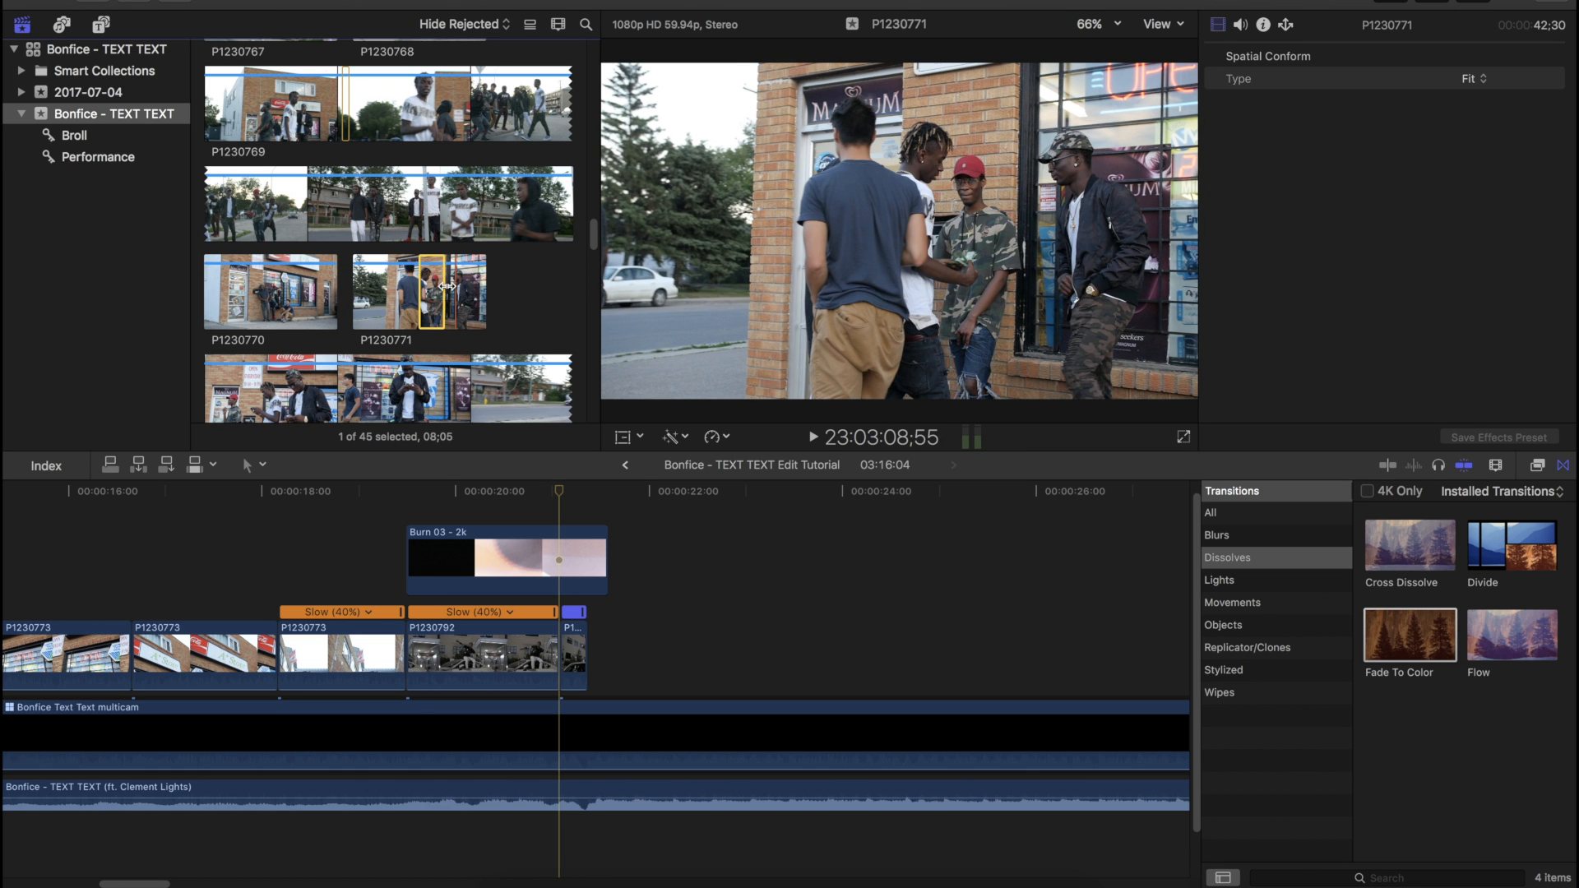
drag(431, 289, 598, 666)
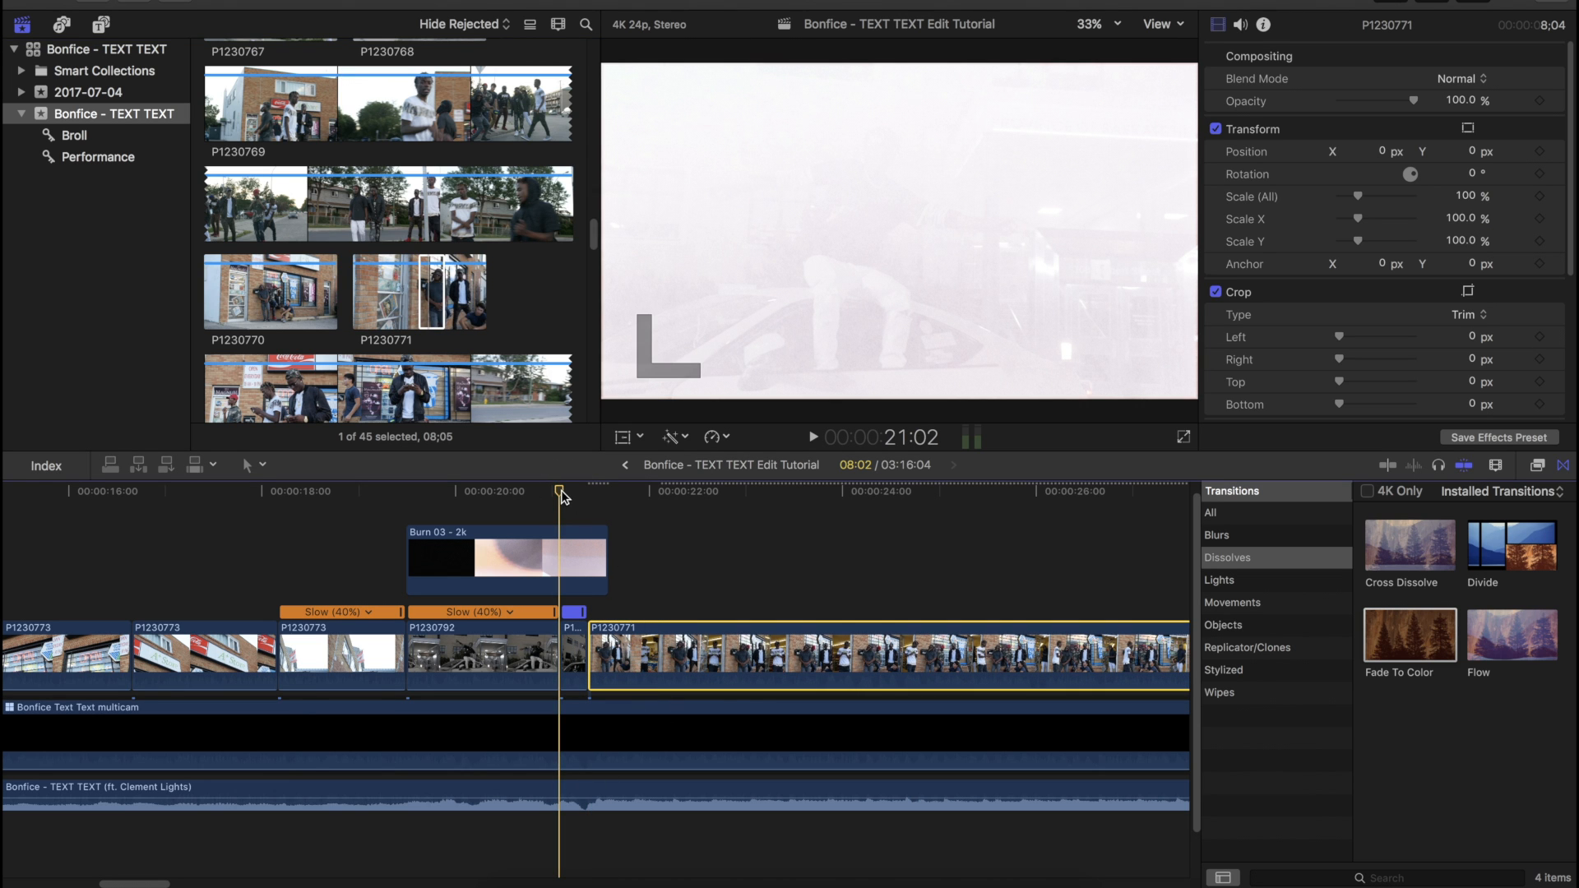
Step: Shorten the end of the Burn 03 - 2k overlay to a 02:00 duration and play back the join into P1230771
key(super+9)
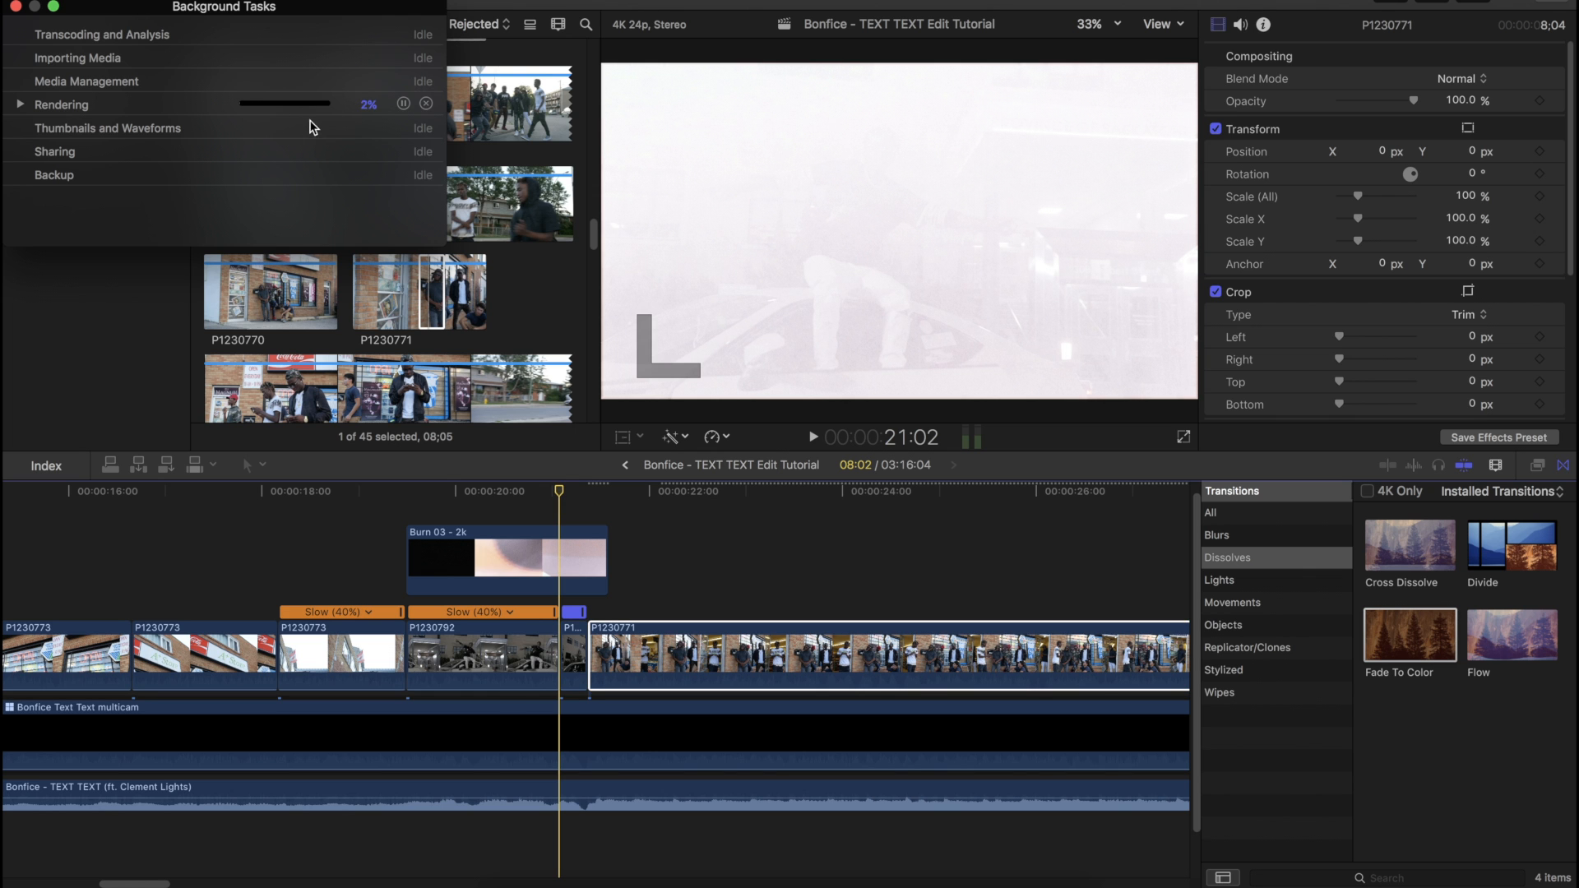
key(super+9)
mouse_move(564, 498)
mouse_down()
mouse_move(616, 497)
mouse_move(526, 497)
mouse_up()
click(553, 508)
key(space)
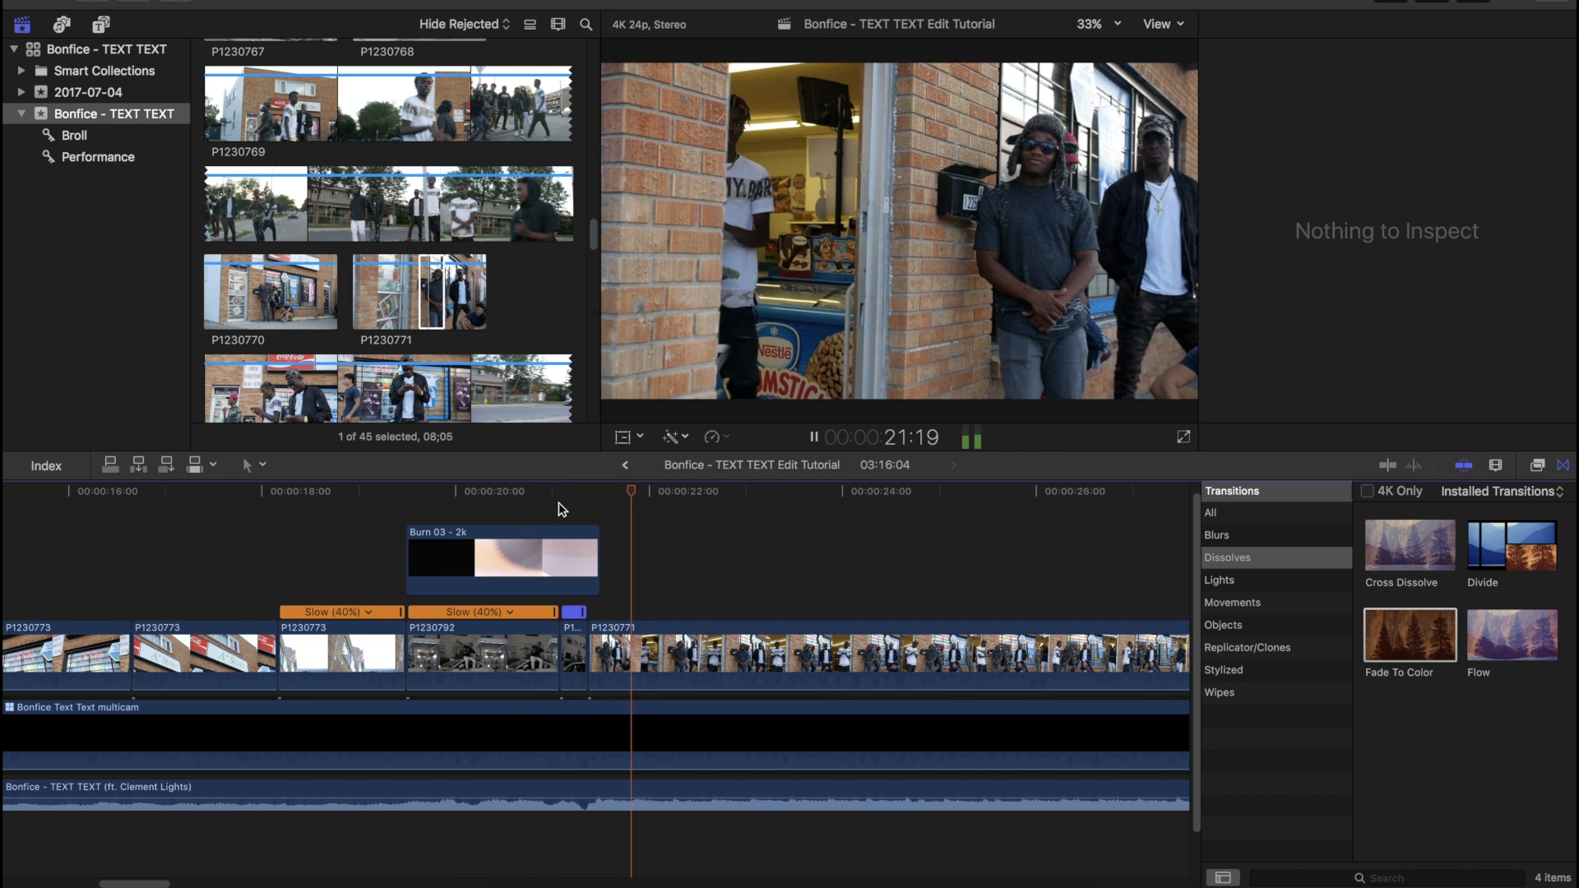
key(space)
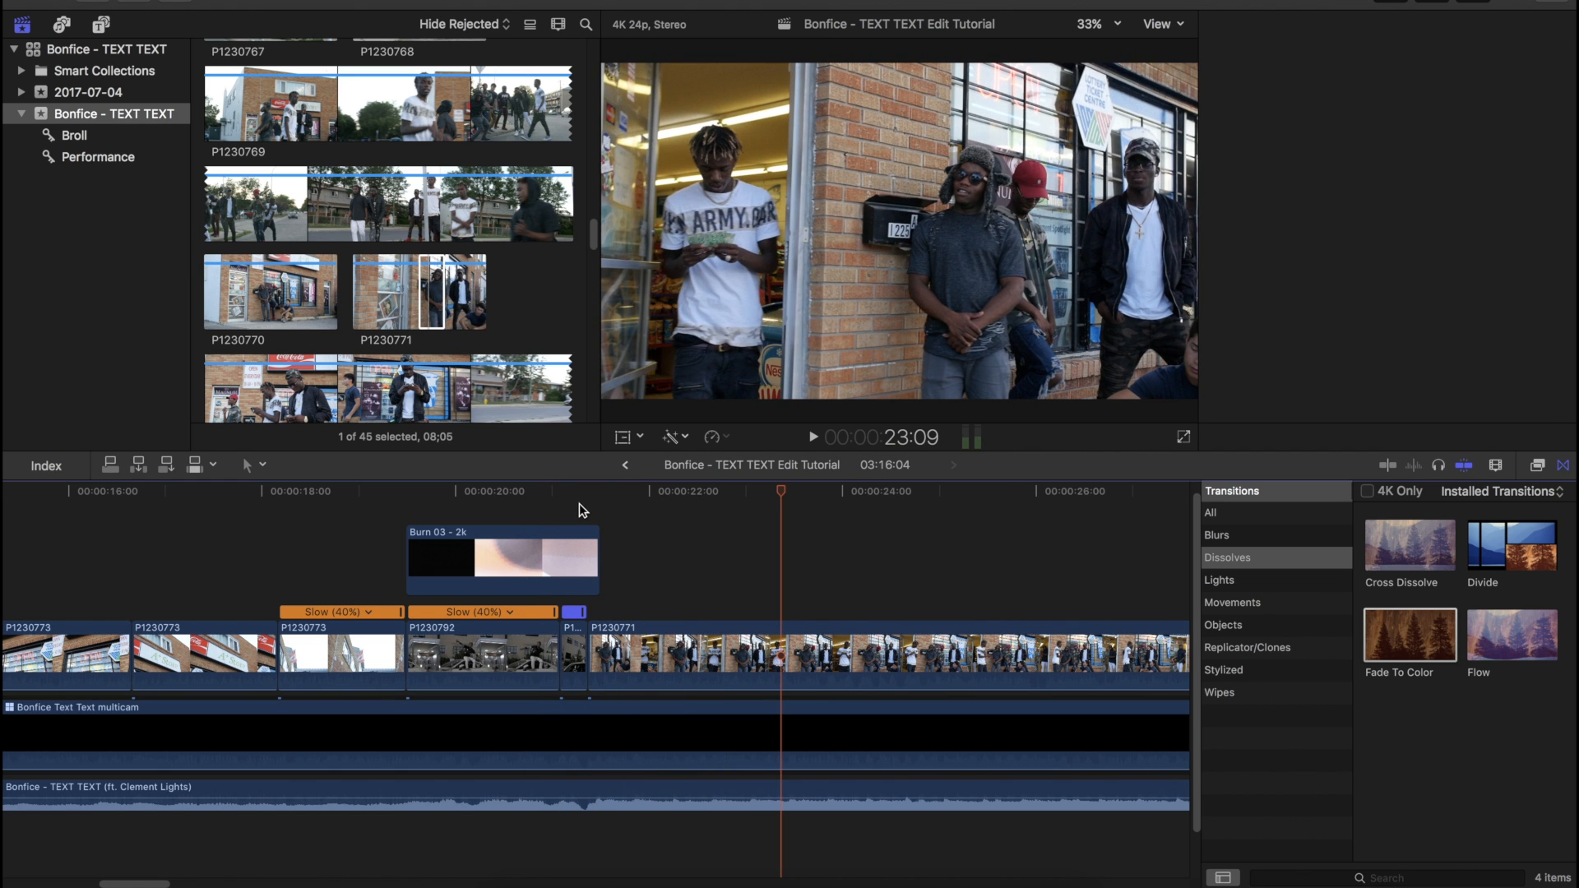
Step: Look through the Distortion effects with the playhead at 21:09, and return to the Dissolves transitions
click(587, 499)
click(587, 490)
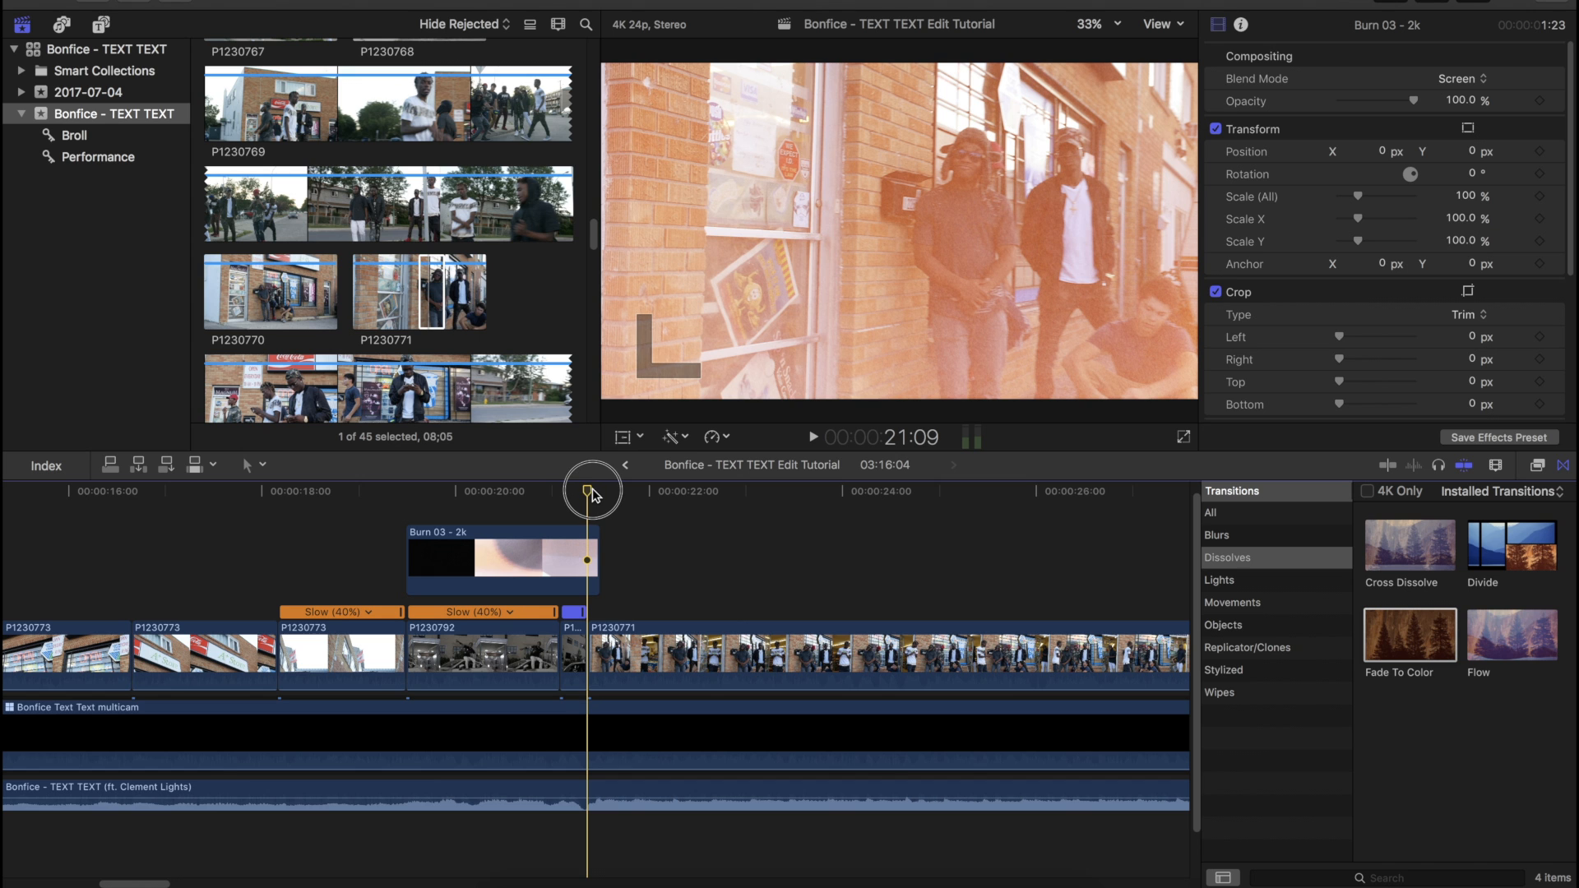
drag(593, 494, 590, 494)
click(1537, 465)
click(1223, 578)
click(1249, 669)
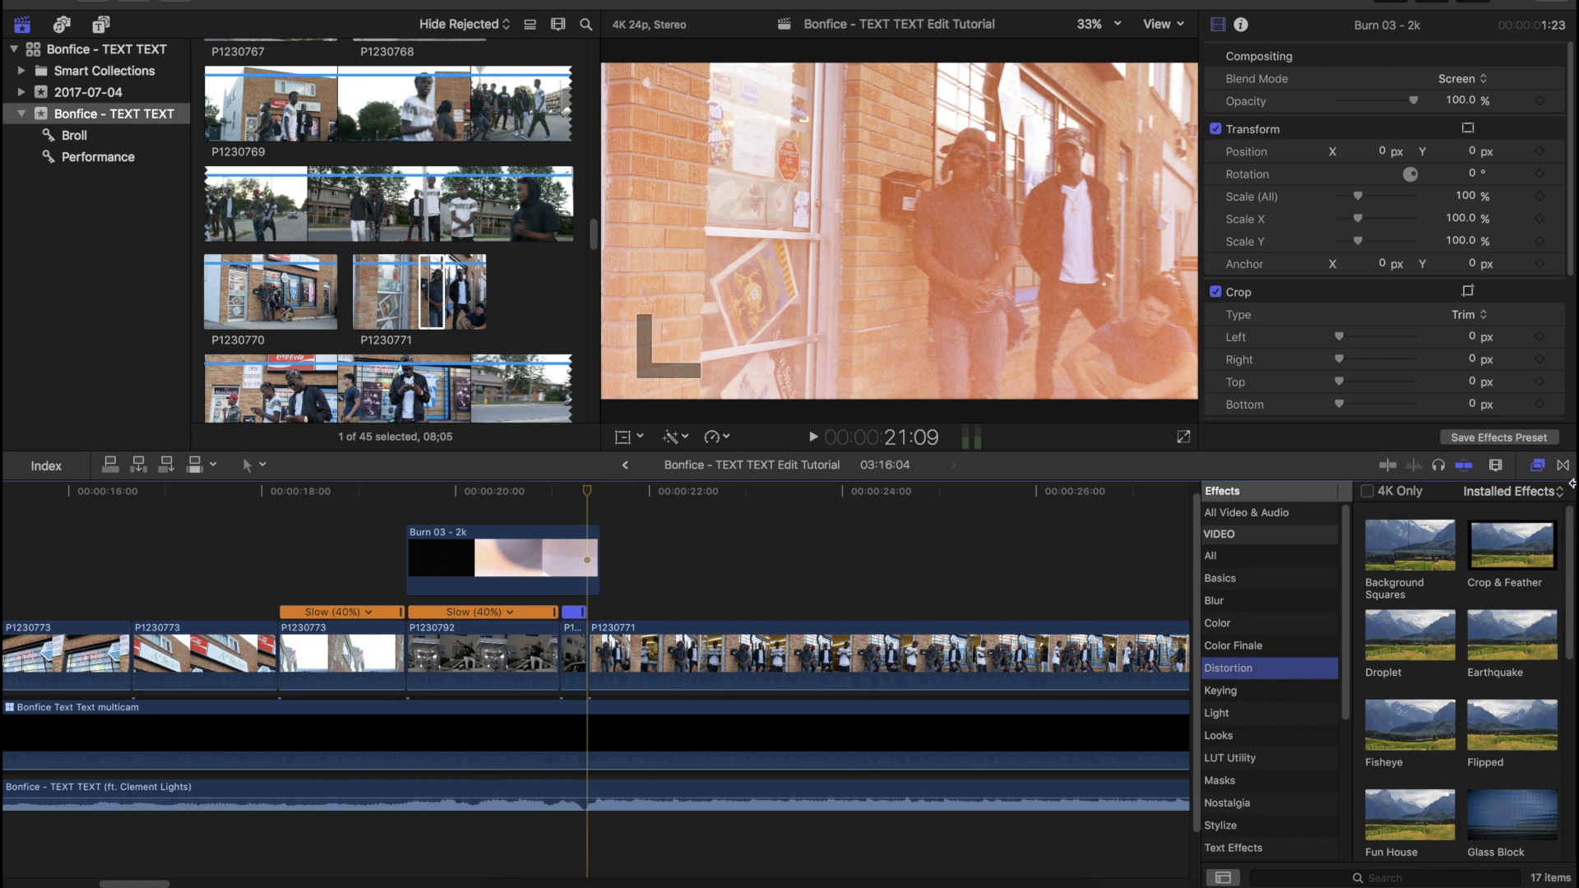
click(1563, 467)
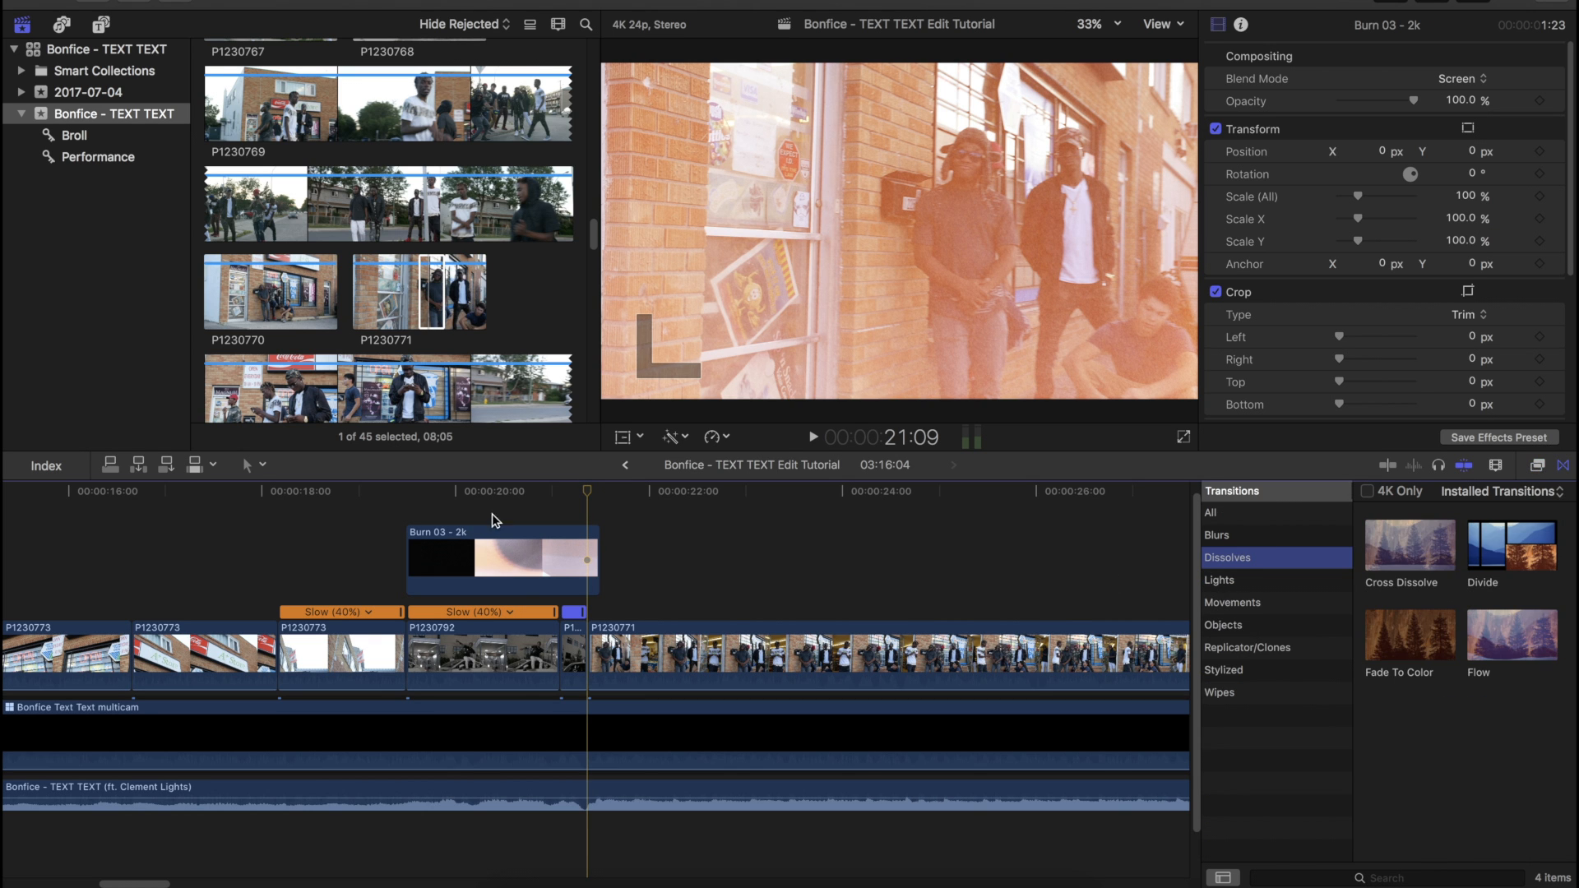
Step: Scrub and play back the burn section from the slowed P1230773 clip into P1230771
click(545, 503)
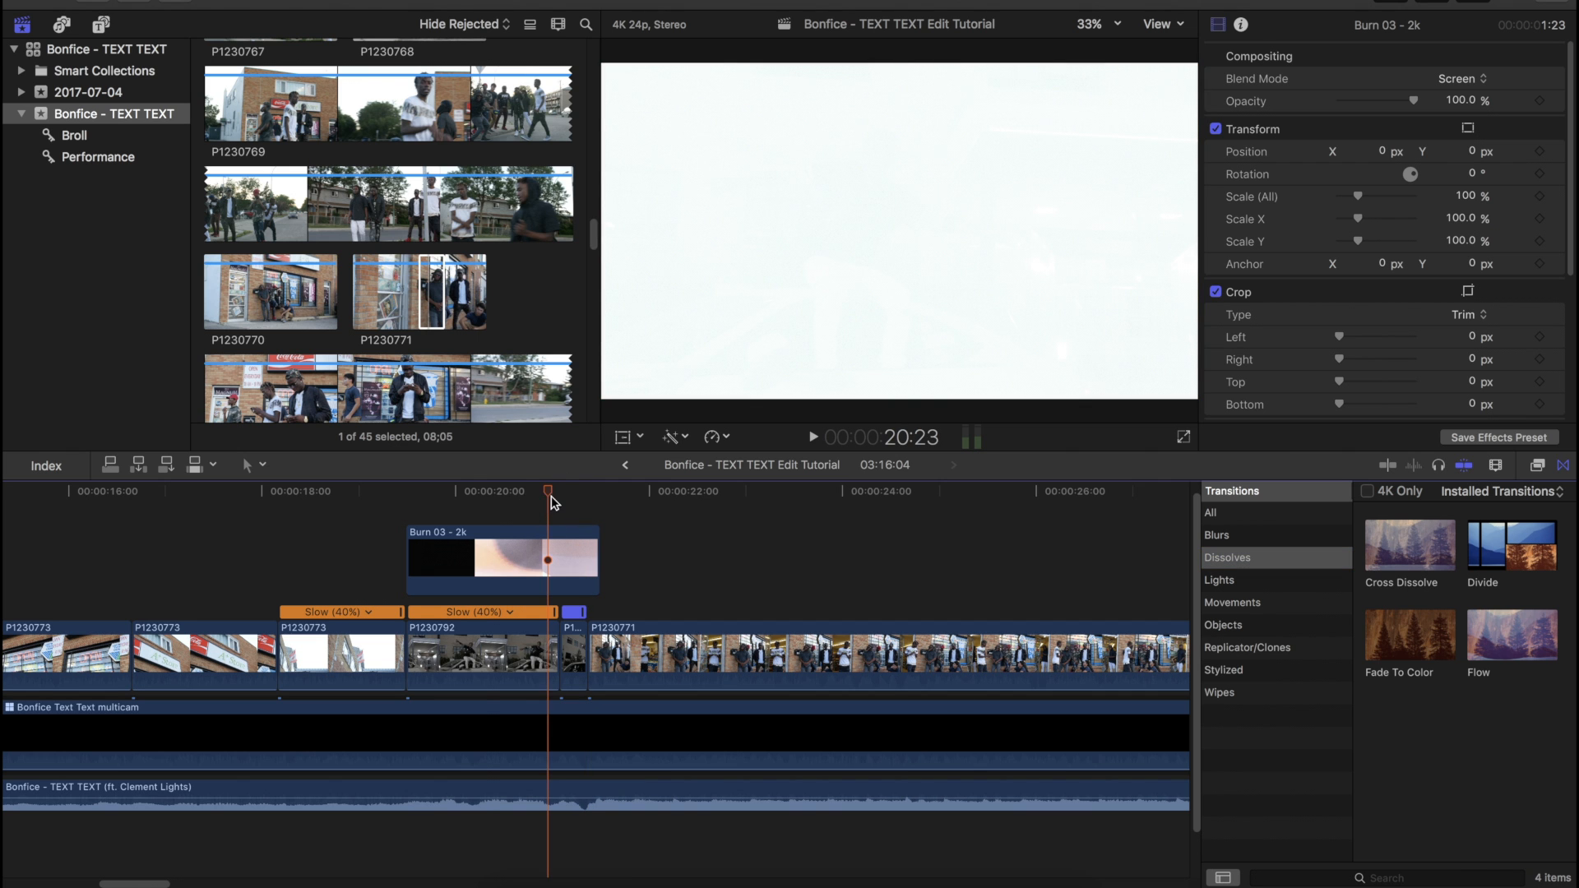
drag(551, 496, 316, 506)
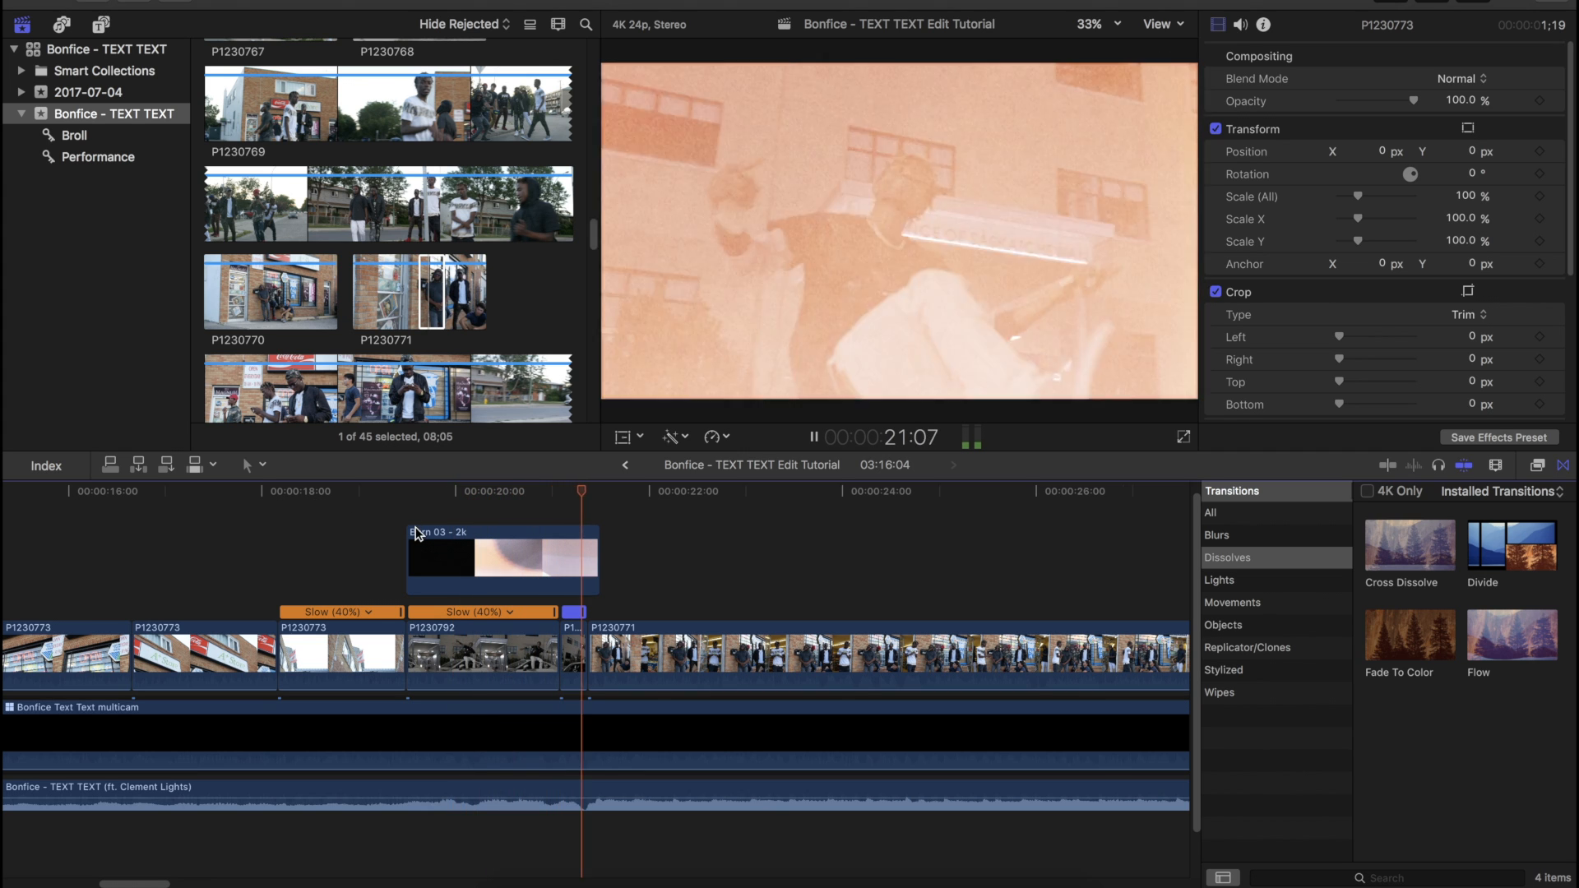
click(555, 494)
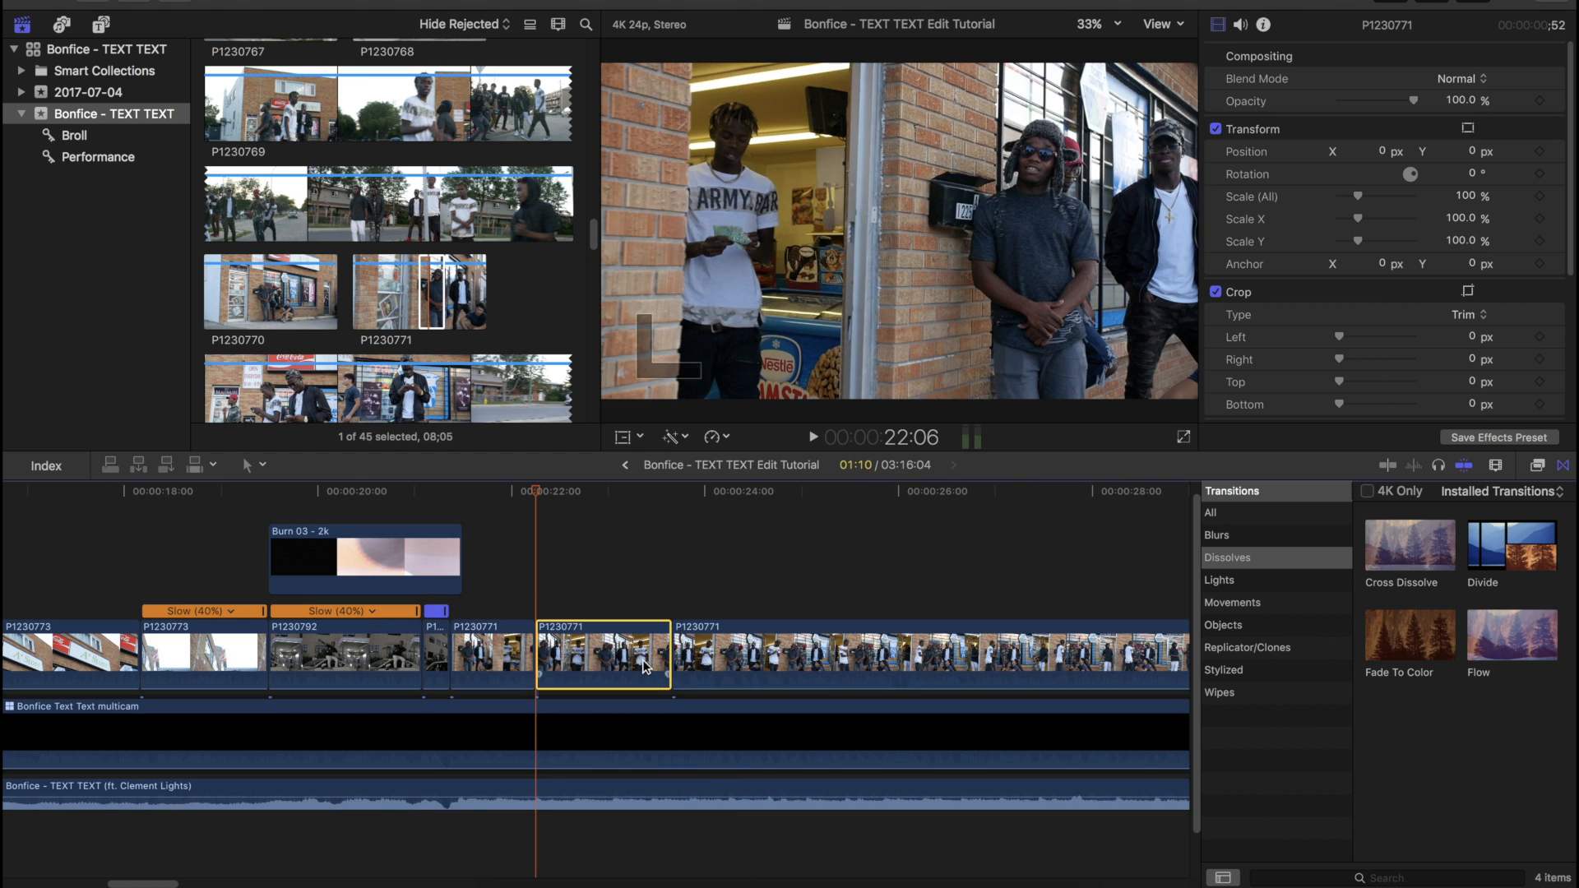
Step: Delete the 01:10 middle piece of P1230771 and slide the remaining piece back to 22:06, closing the gap
key(BackSpace)
click(738, 643)
drag(738, 643, 599, 643)
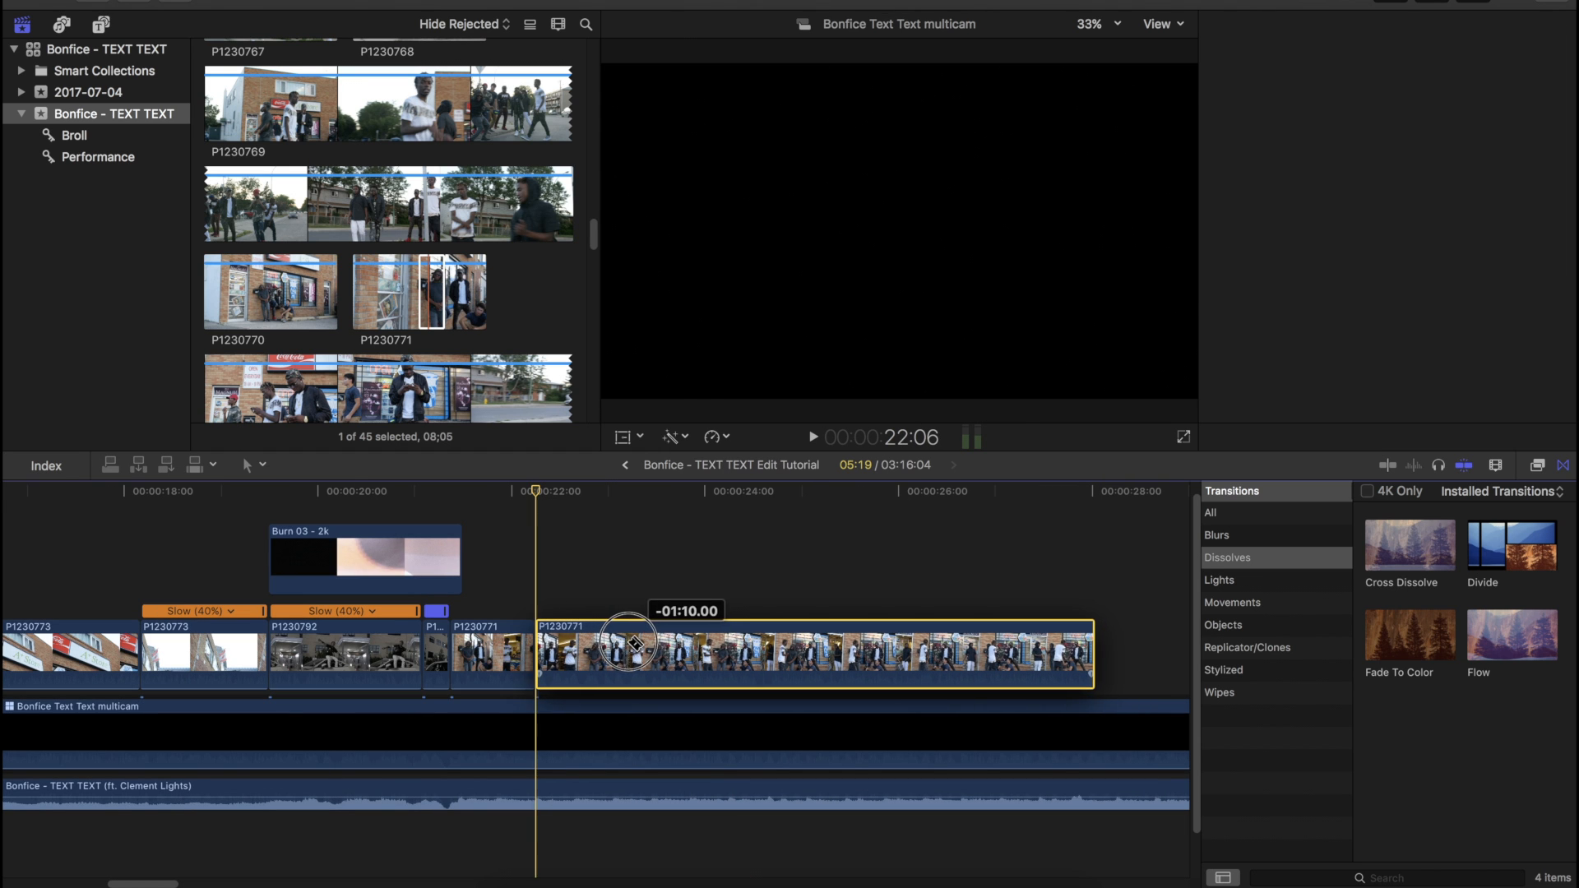
Step: Place a 01:06 Screen-blended copy of Burn 03 - 2k above the second P1230771 piece
key(super+4)
click(398, 546)
key(super+c)
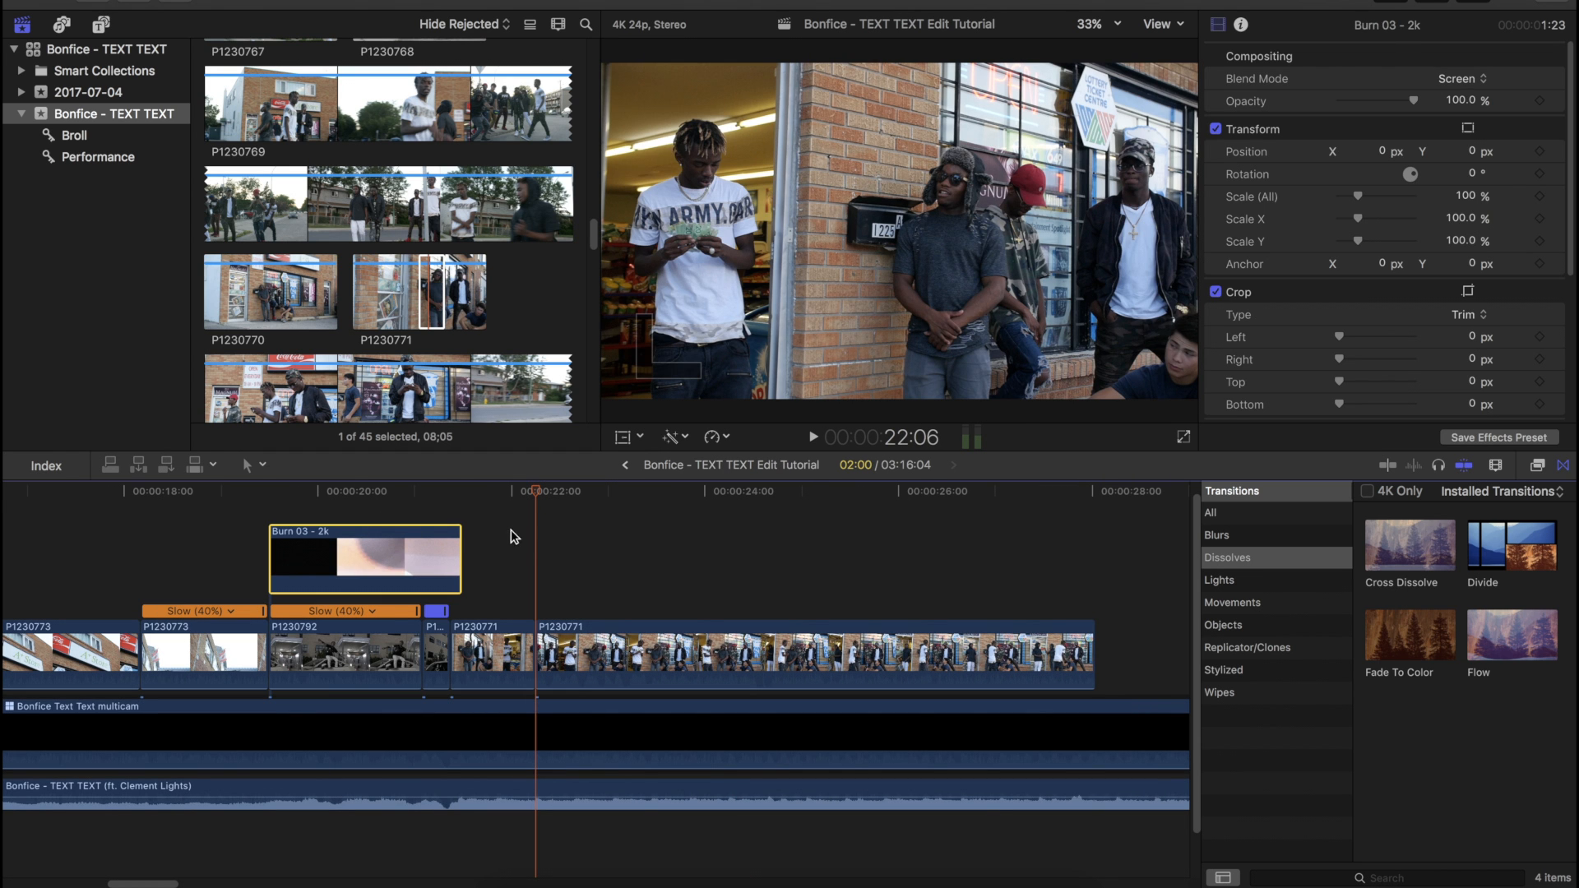
click(510, 530)
key(super+v)
drag(511, 568, 580, 567)
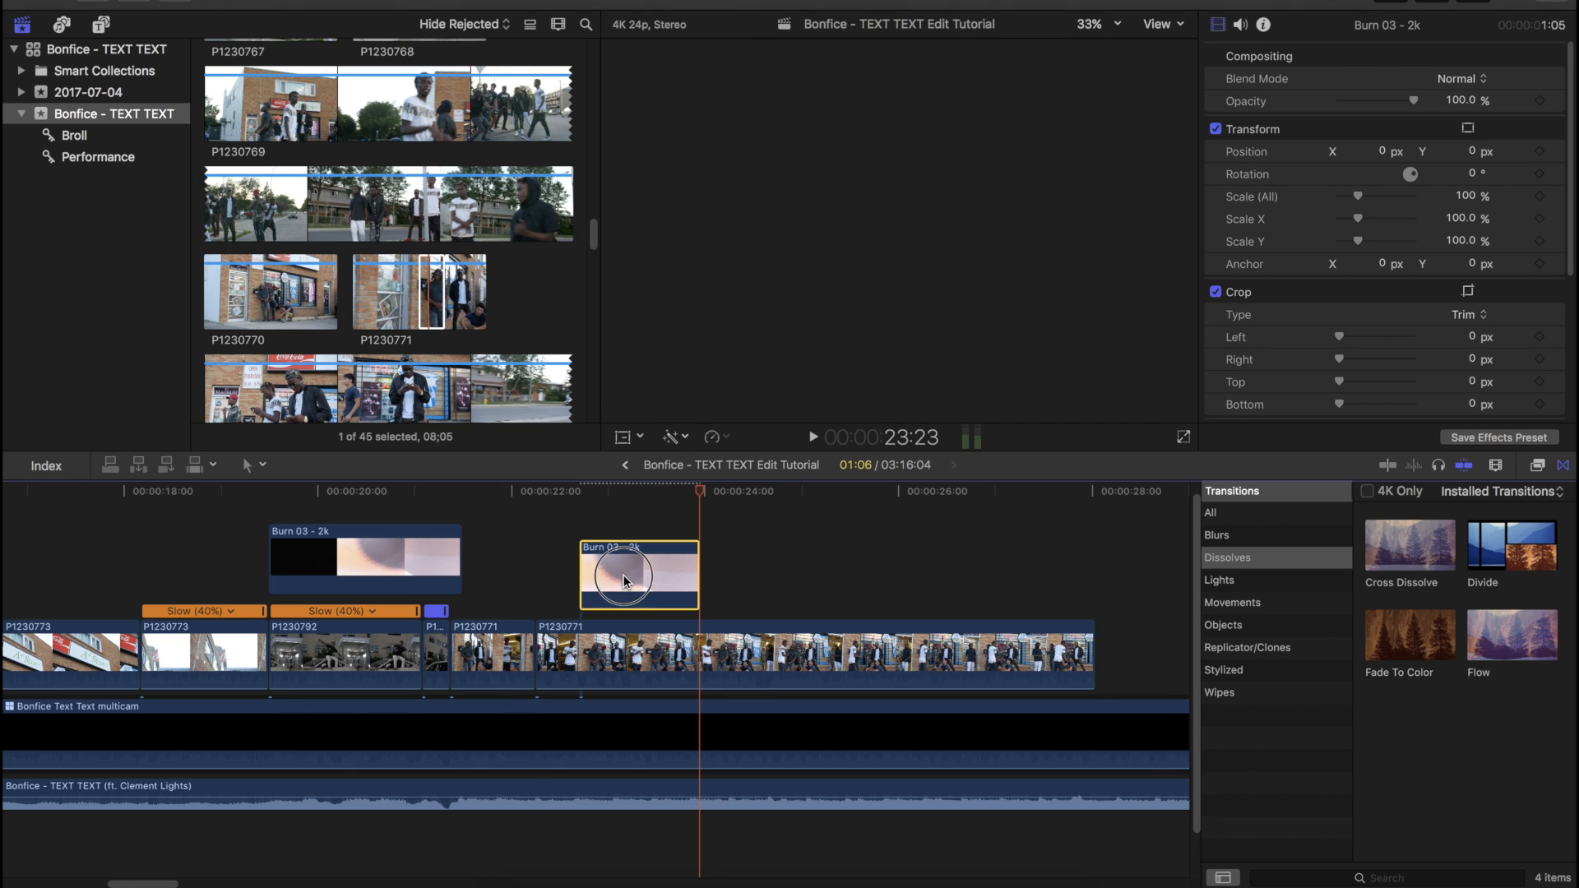
Step: Speed up the copied burn to 8x, move it over the P1230771 jump cut and play it back
click(714, 437)
mouse_move(760, 475)
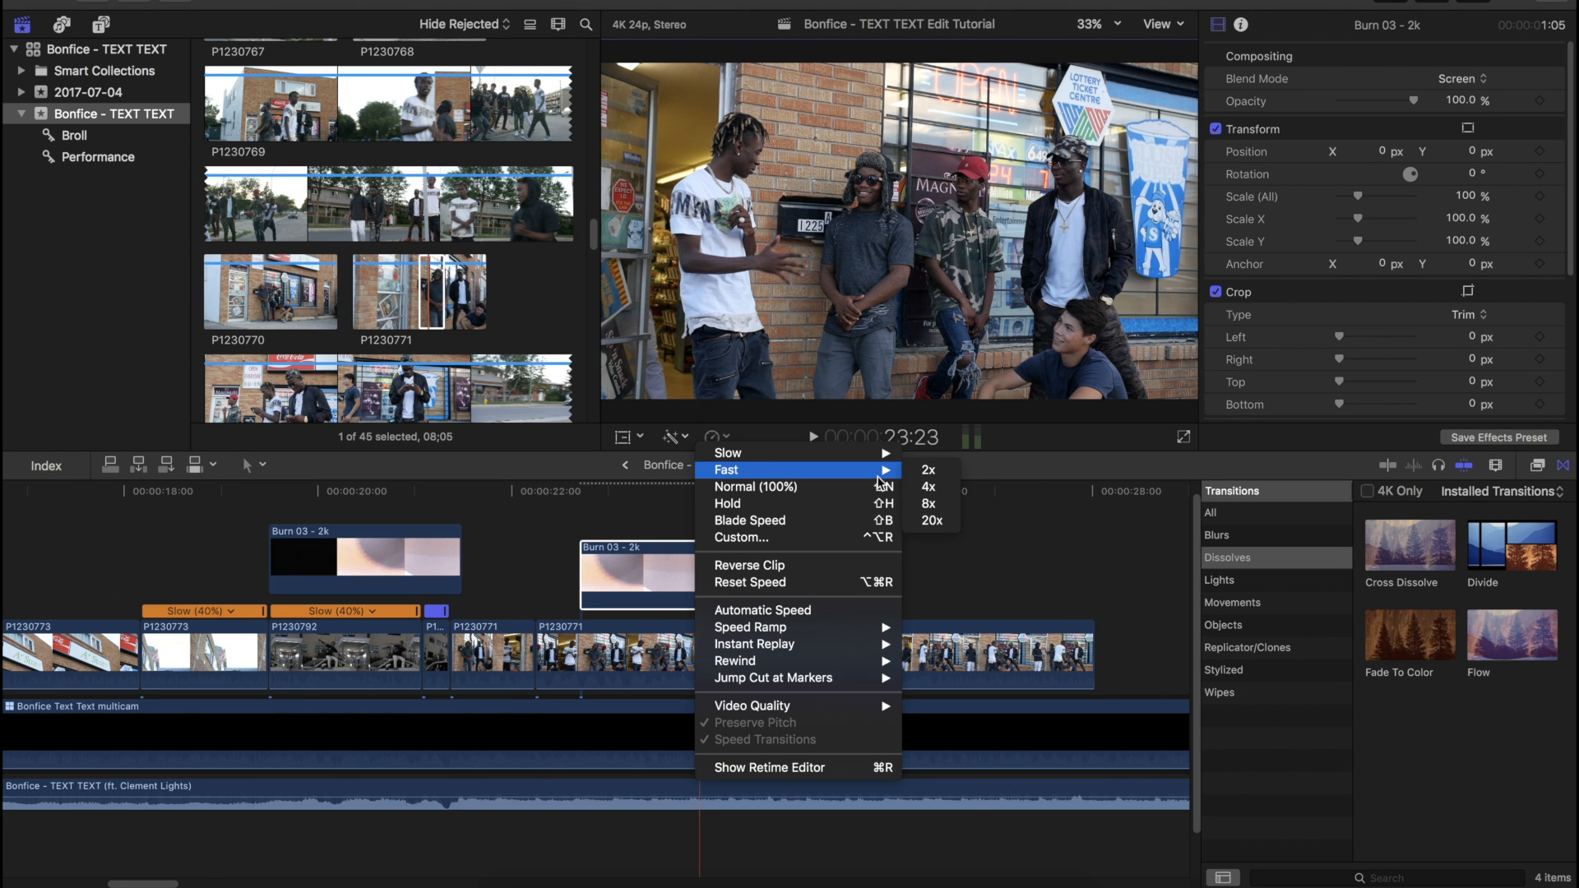
click(932, 504)
mouse_move(580, 568)
mouse_down()
mouse_move(529, 564)
mouse_move(581, 564)
mouse_move(539, 564)
mouse_move(553, 564)
mouse_up()
key(super+equal)
drag(381, 581, 370, 574)
click(299, 507)
key(space)
Step: Slow the second P1230771 piece to 50%, cut it at 24:16 and delete the remainder
key(super+4)
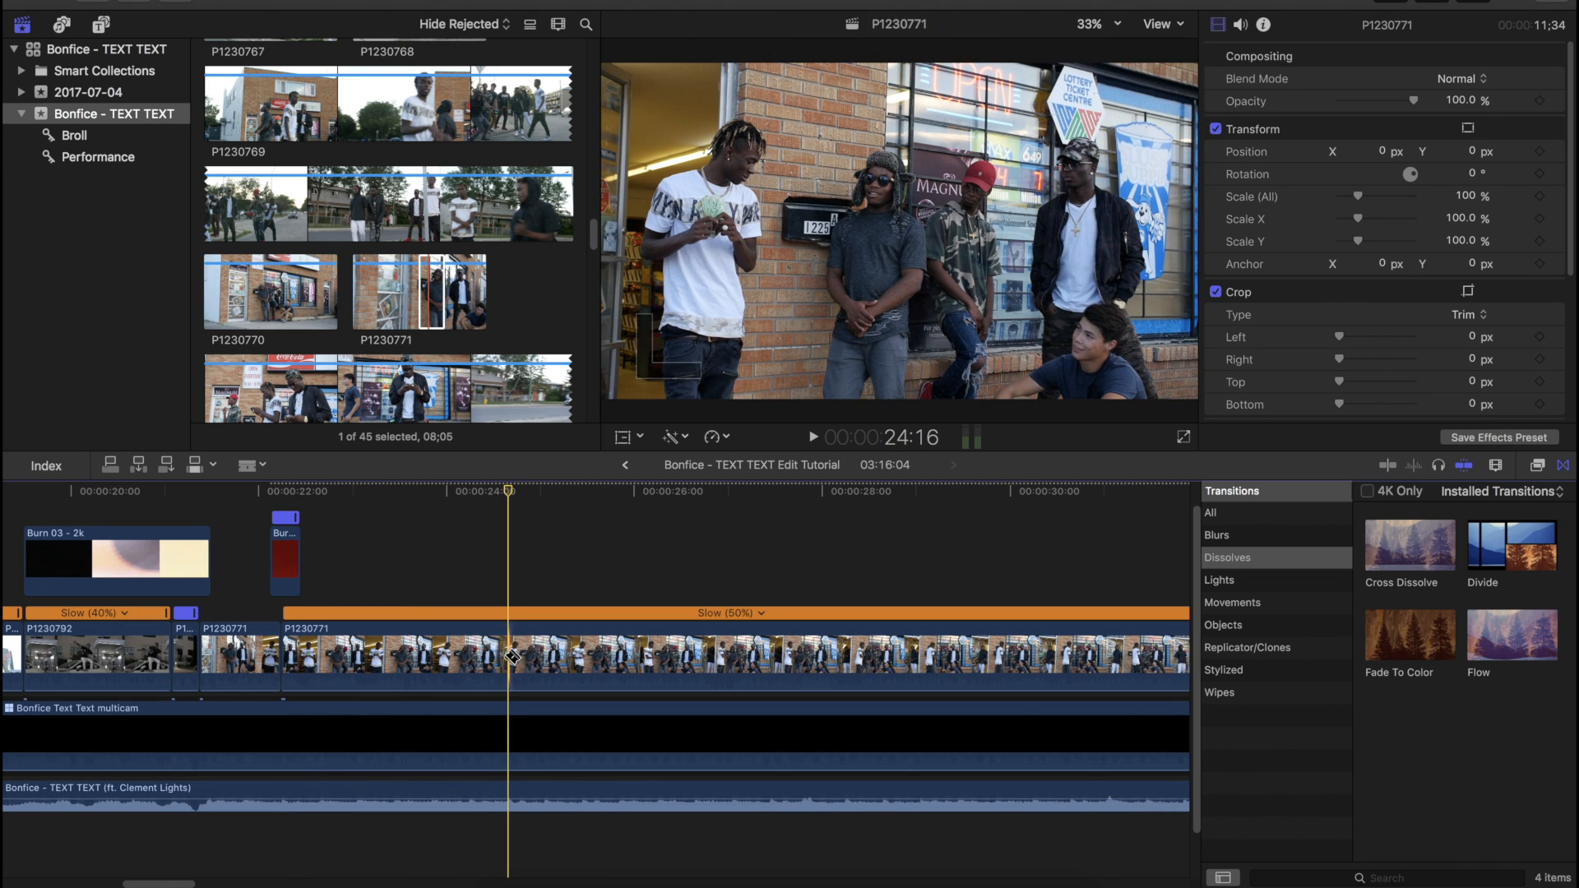
click(512, 656)
key(a)
click(564, 644)
key(Delete)
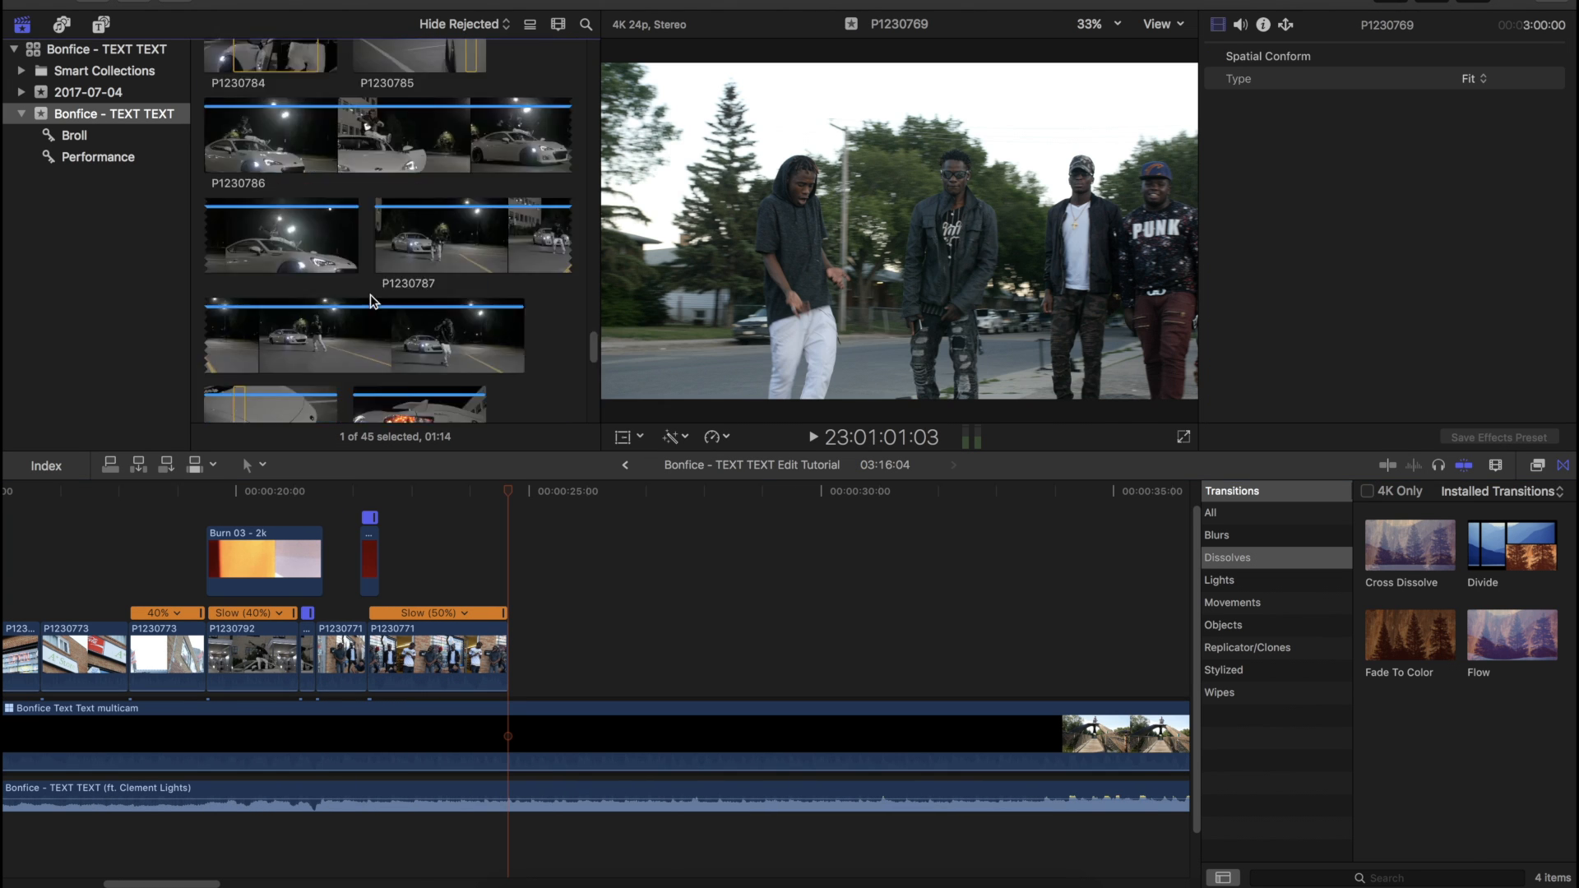
Step: Append the headlight range of P1230788 at 24:16 and slow it to 50%
scroll(370, 300, down, 6)
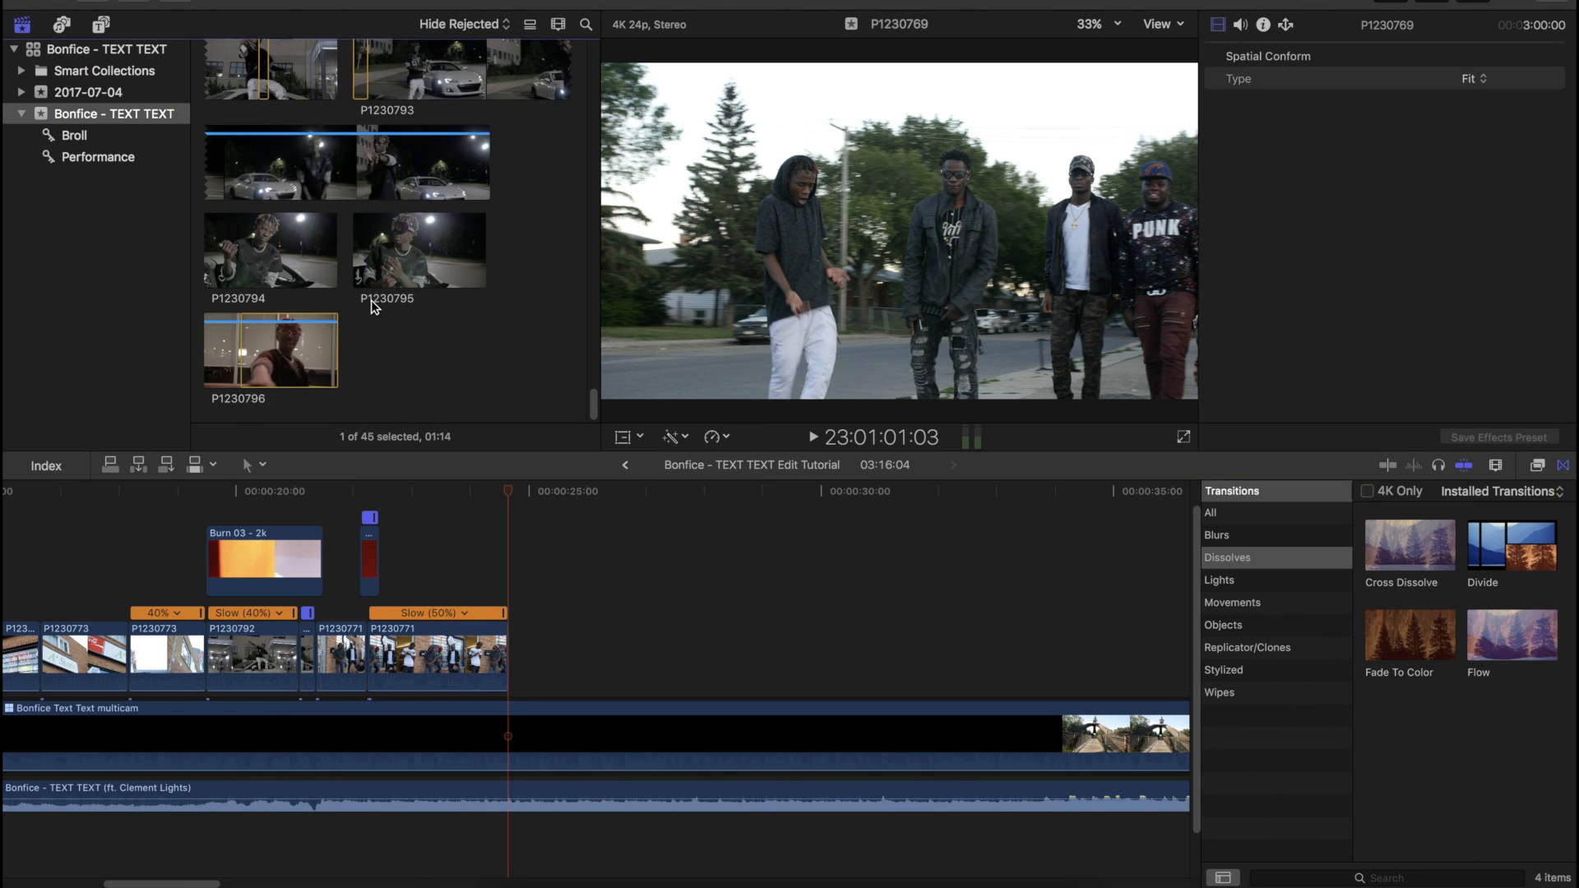
click(285, 286)
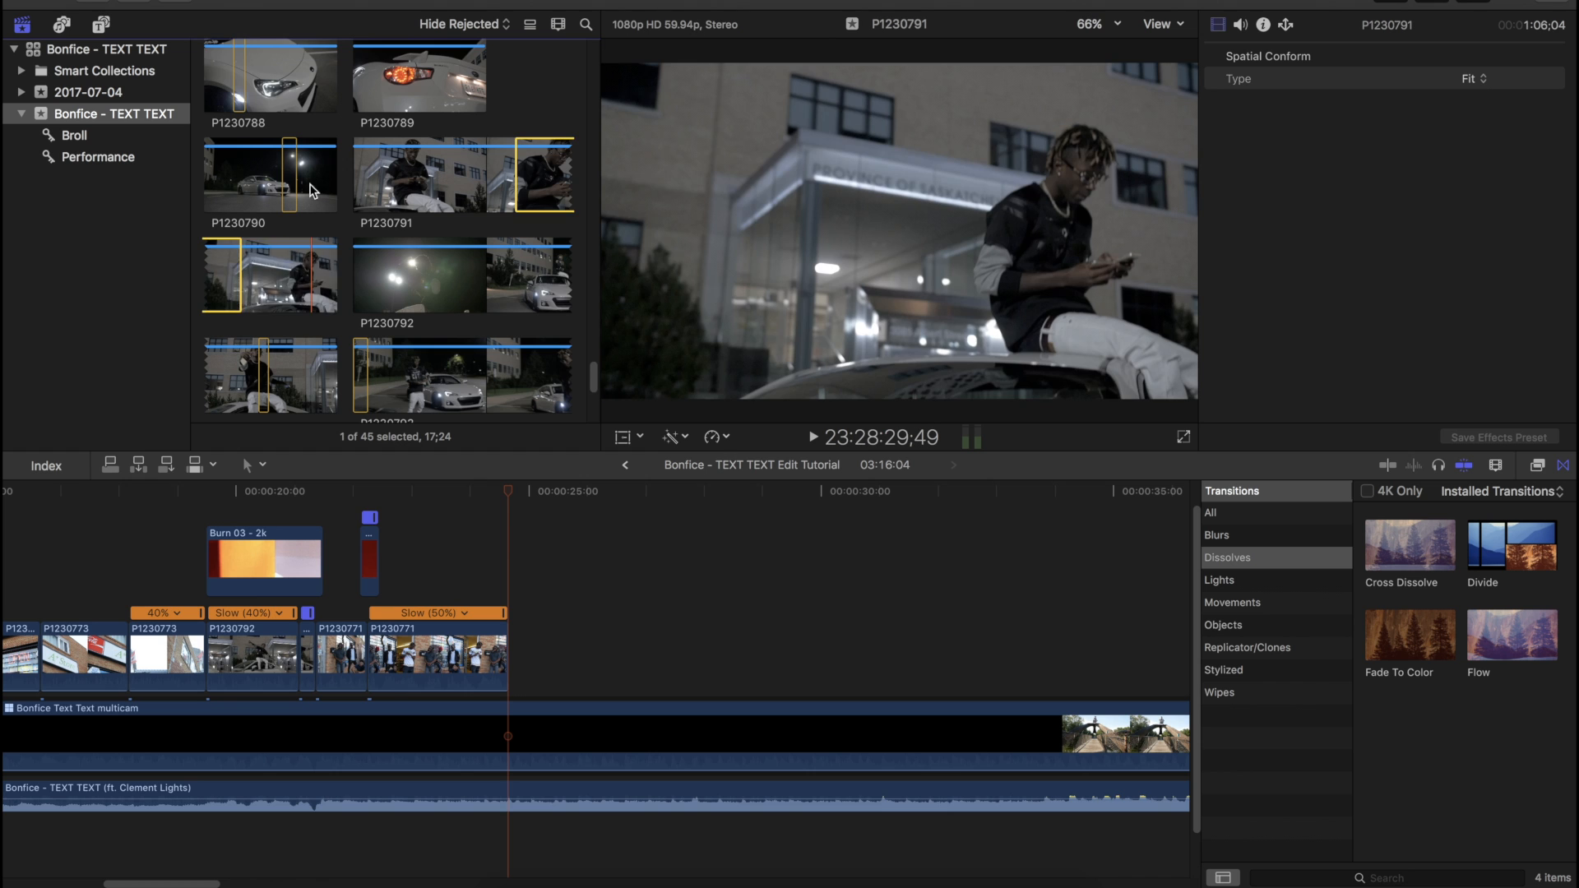
scroll(279, 198, up, 3)
drag(240, 239, 572, 682)
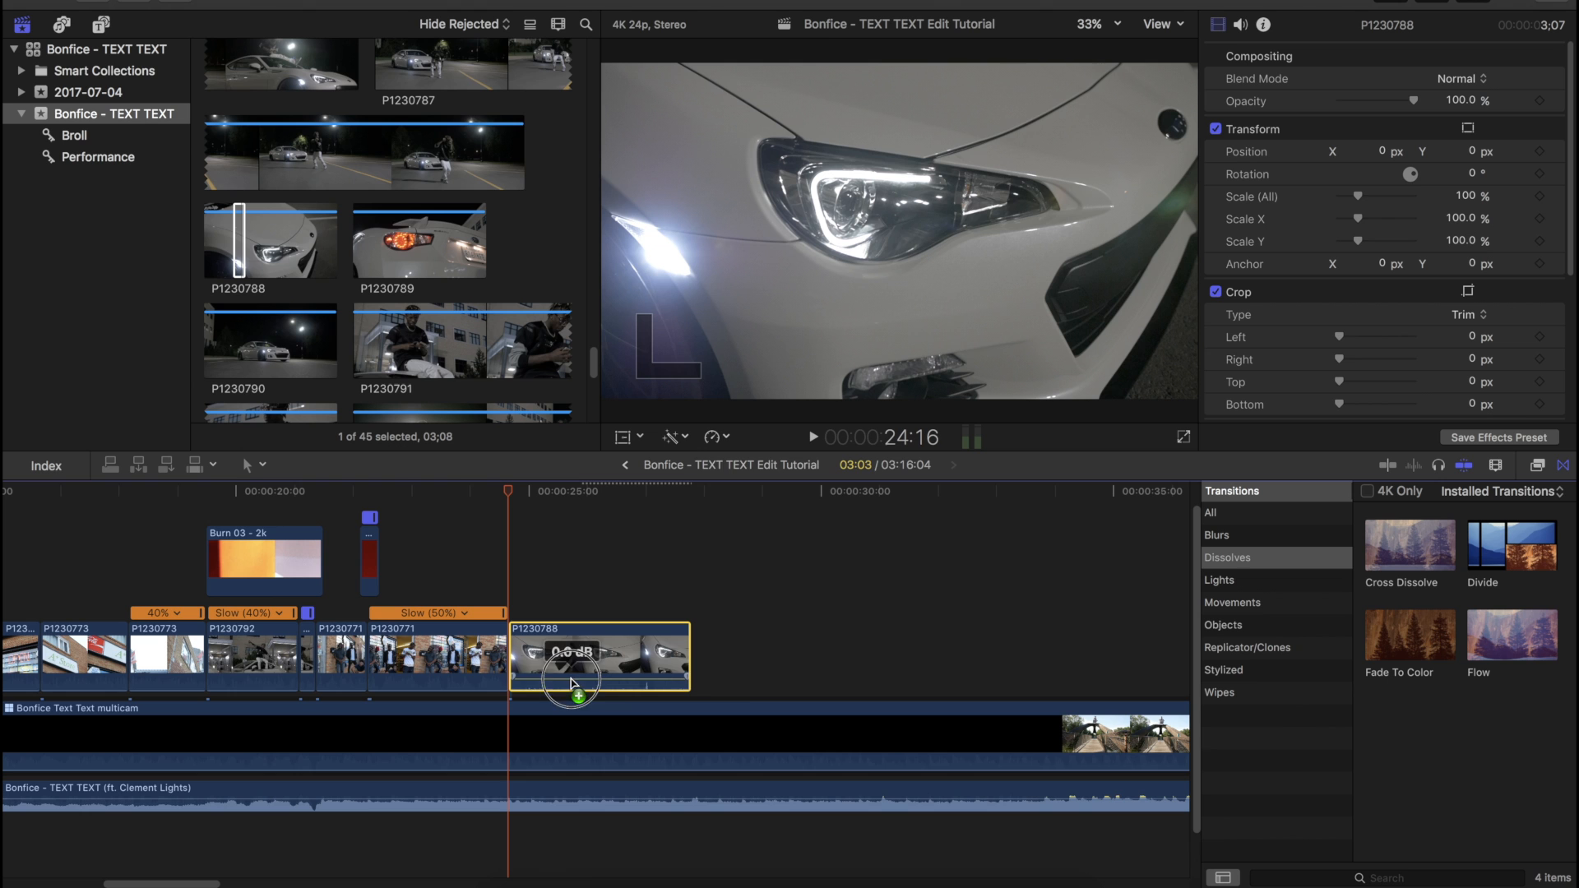
click(712, 437)
click(921, 451)
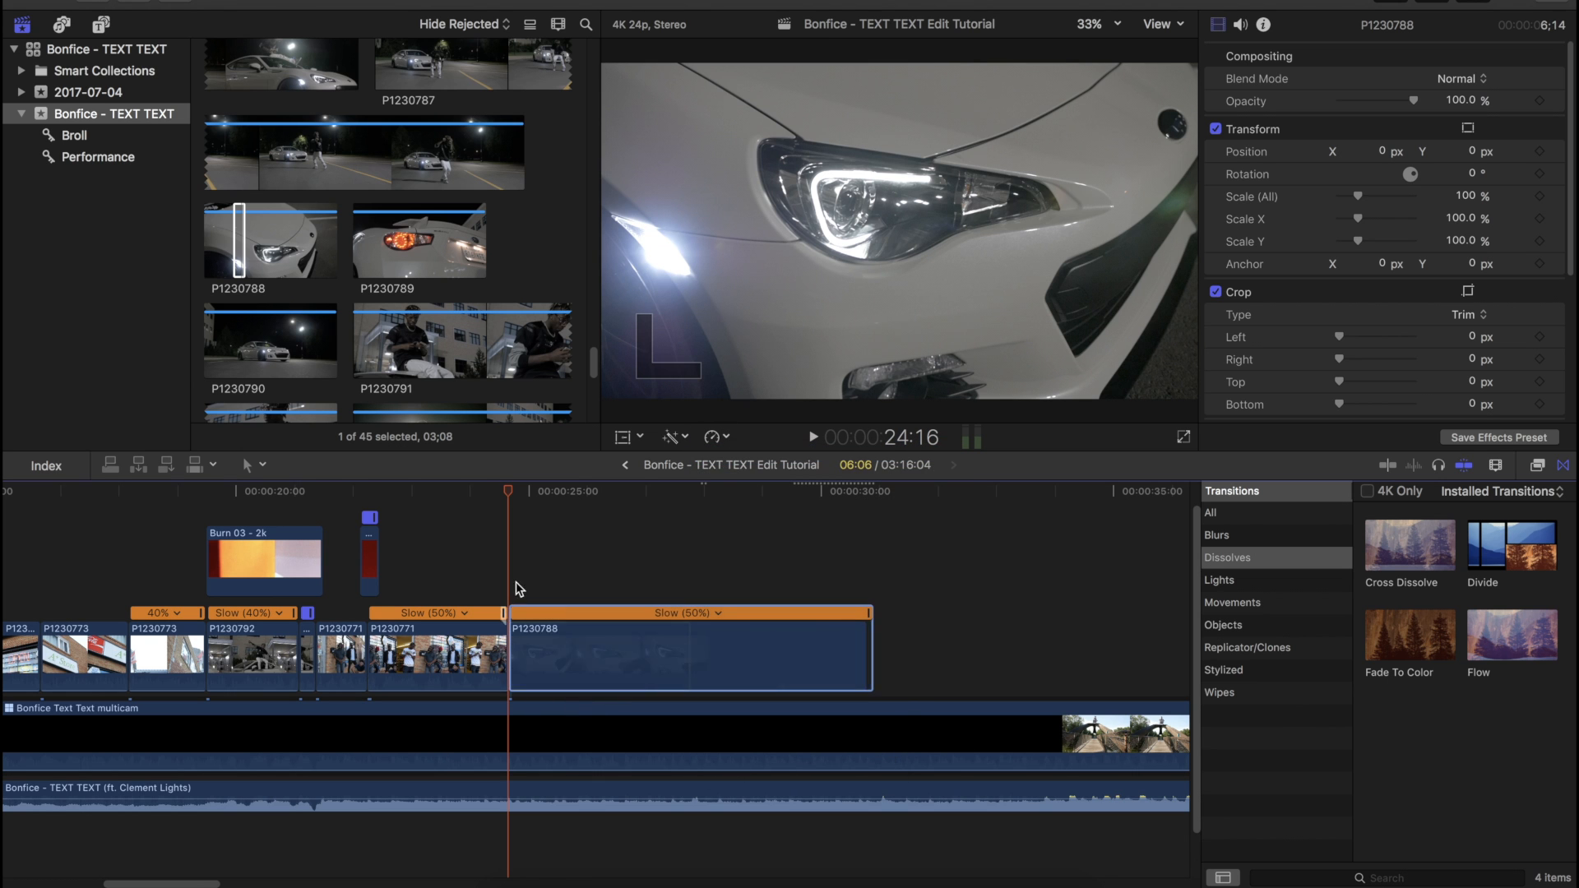
Step: Play back the slowed P1230788 clip, cut it partway through and delete the remainder
click(490, 551)
key(space)
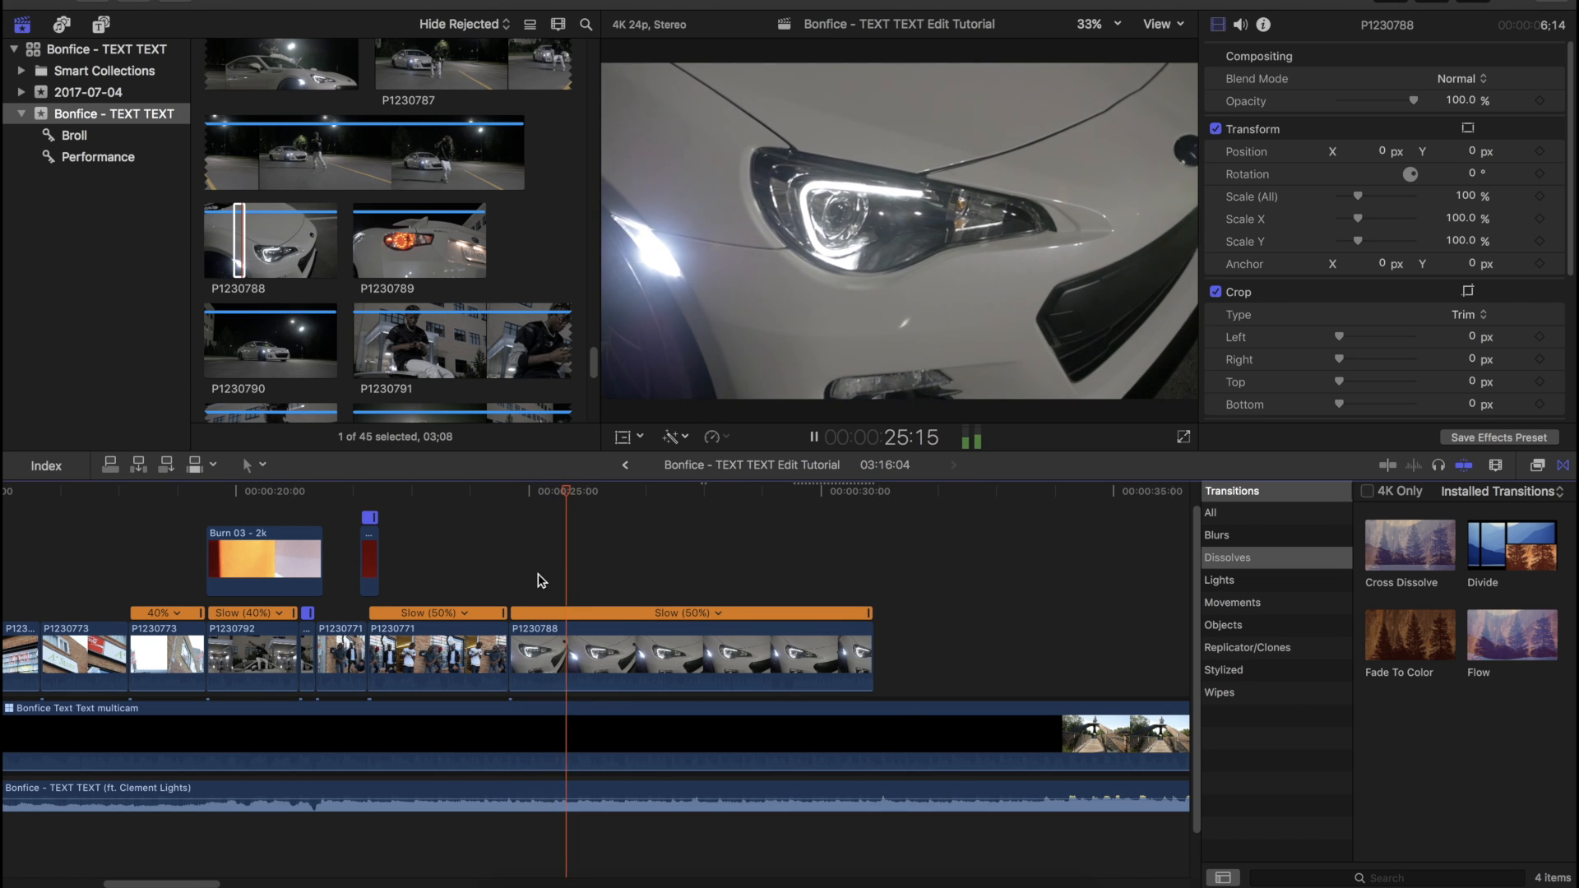
key(space)
click(599, 503)
key(super+b)
click(637, 650)
key(Delete)
Step: Copy the second P1230771 piece and place the copy directly after P1230788
click(400, 640)
key(super+c)
key(super+v)
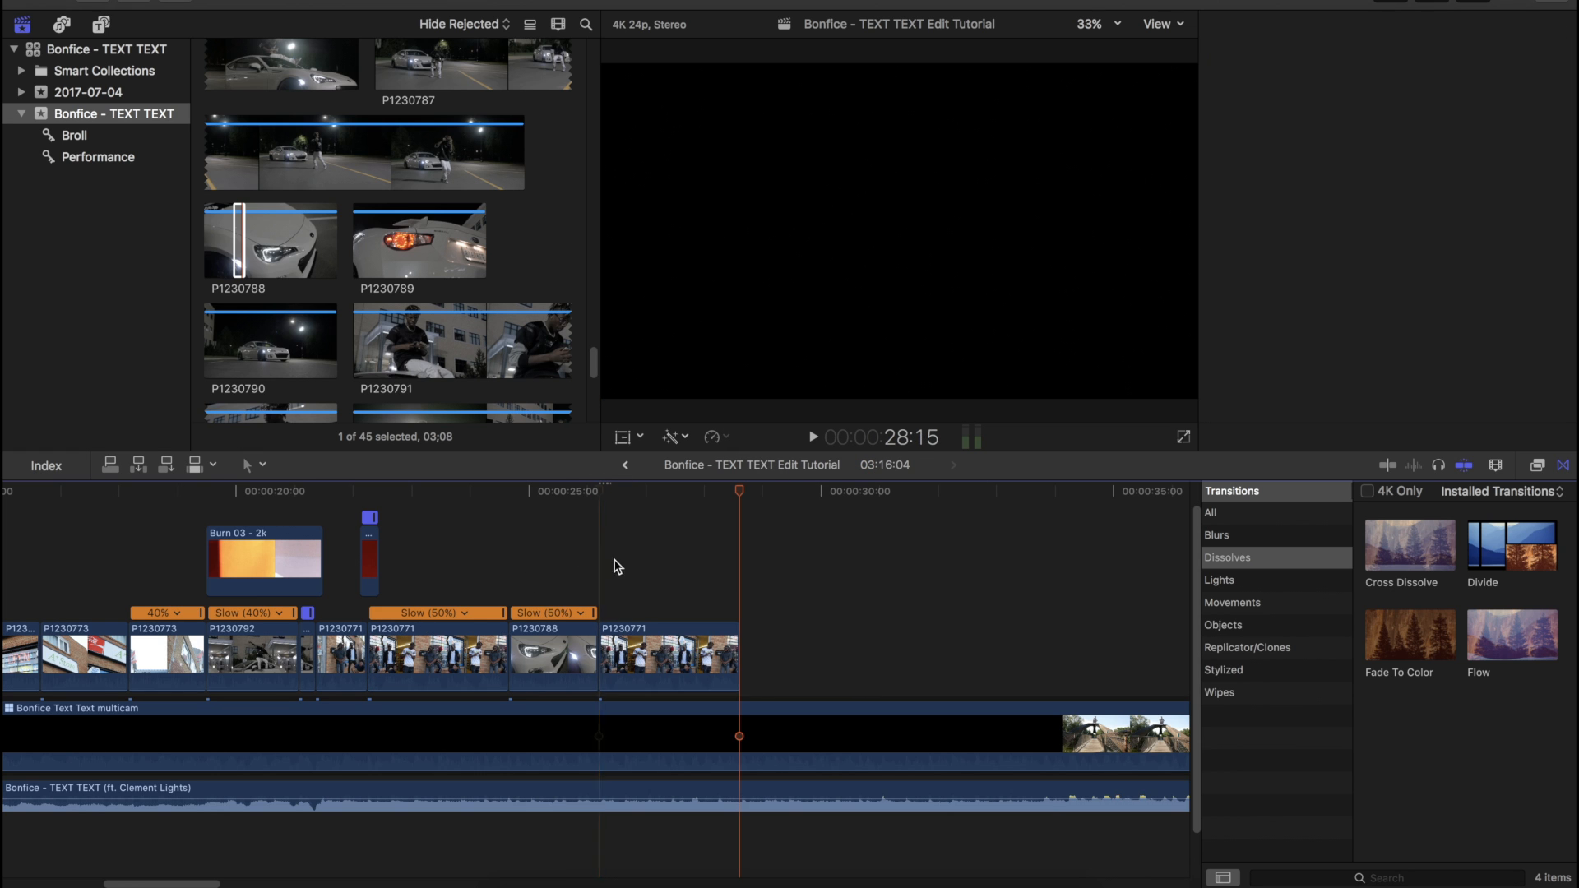
Step: Shorten the P1230771 copy and follow it with a P1230792 clip slowed to 40%
drag(737, 640, 1061, 640)
drag(744, 492, 910, 503)
click(910, 642)
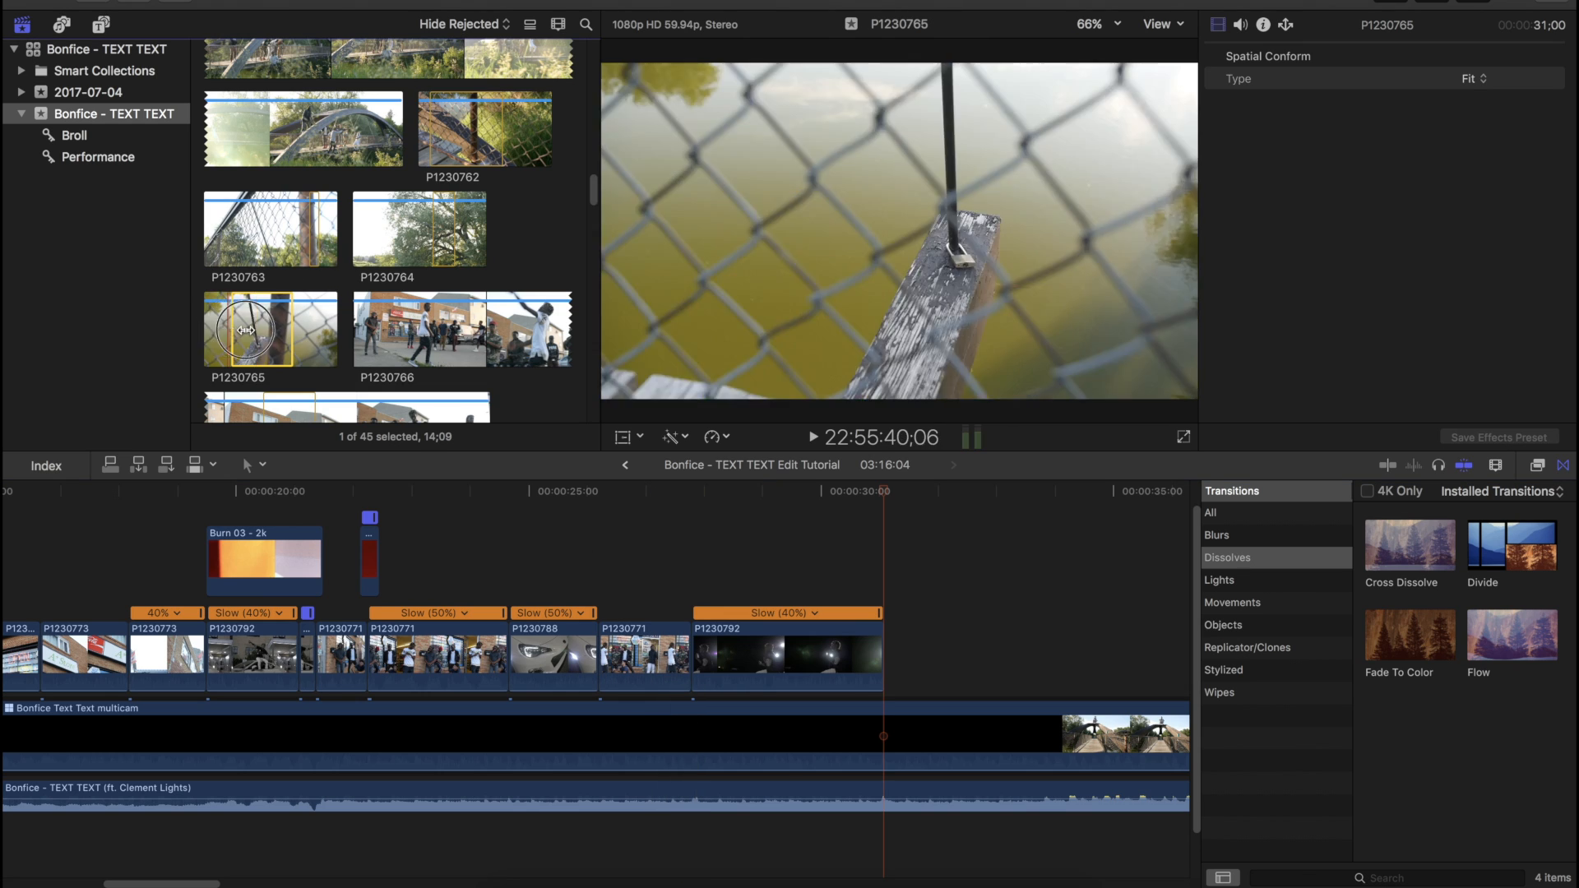
Step: Append P1230765 and P1230764, both slowed to 50%, and trim the end of P1230764 at 33:20
mouse_move(246, 330)
mouse_down()
mouse_move(276, 335)
mouse_move(248, 338)
mouse_up()
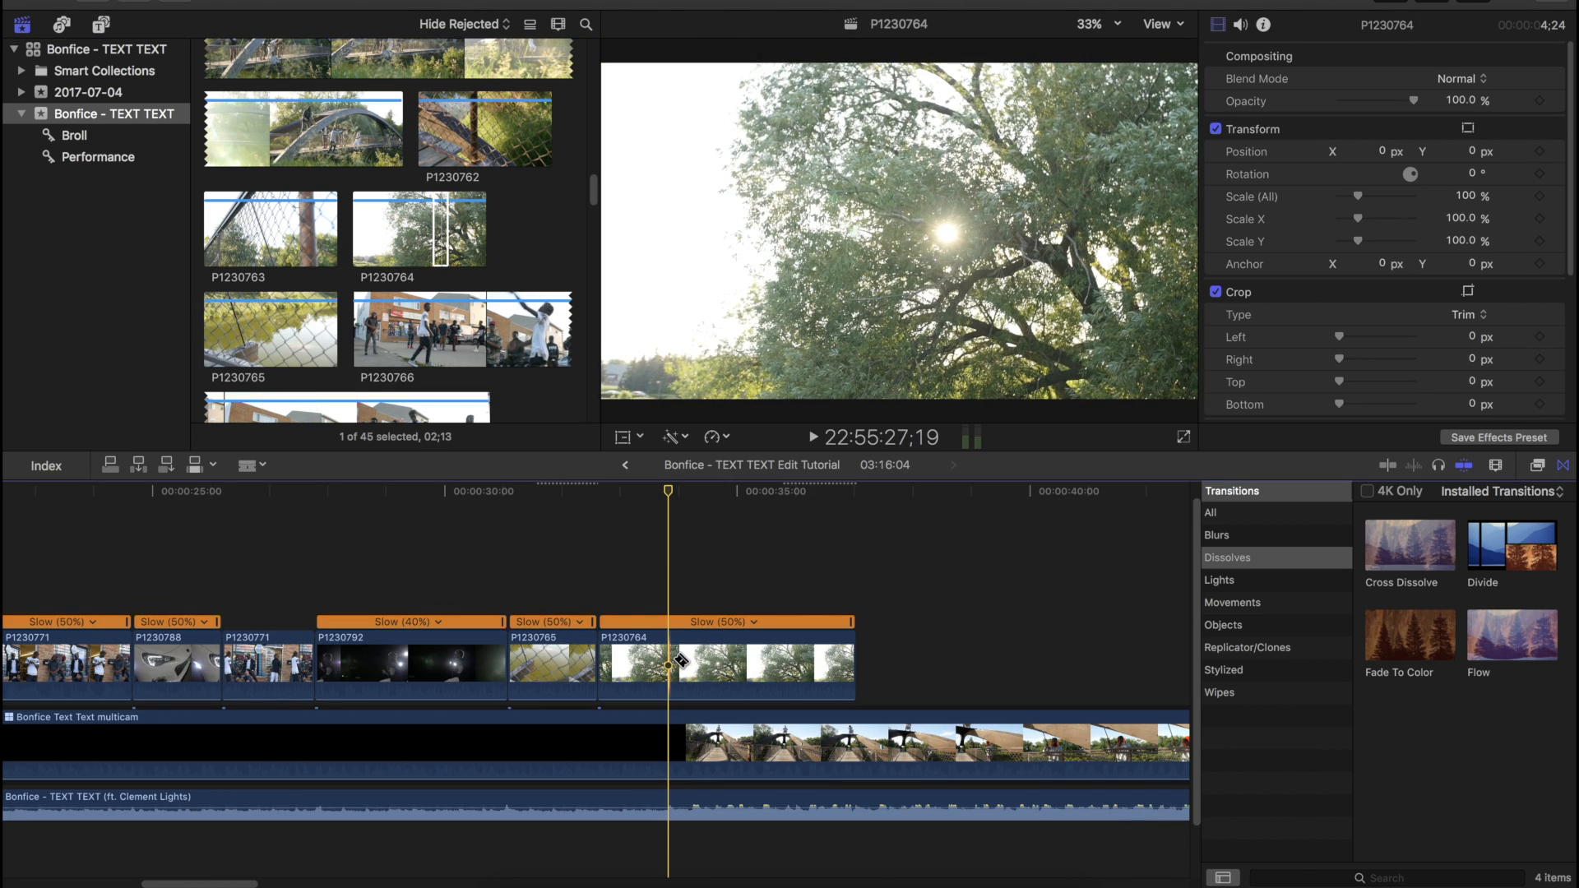
click(712, 657)
key(alt+bracketright)
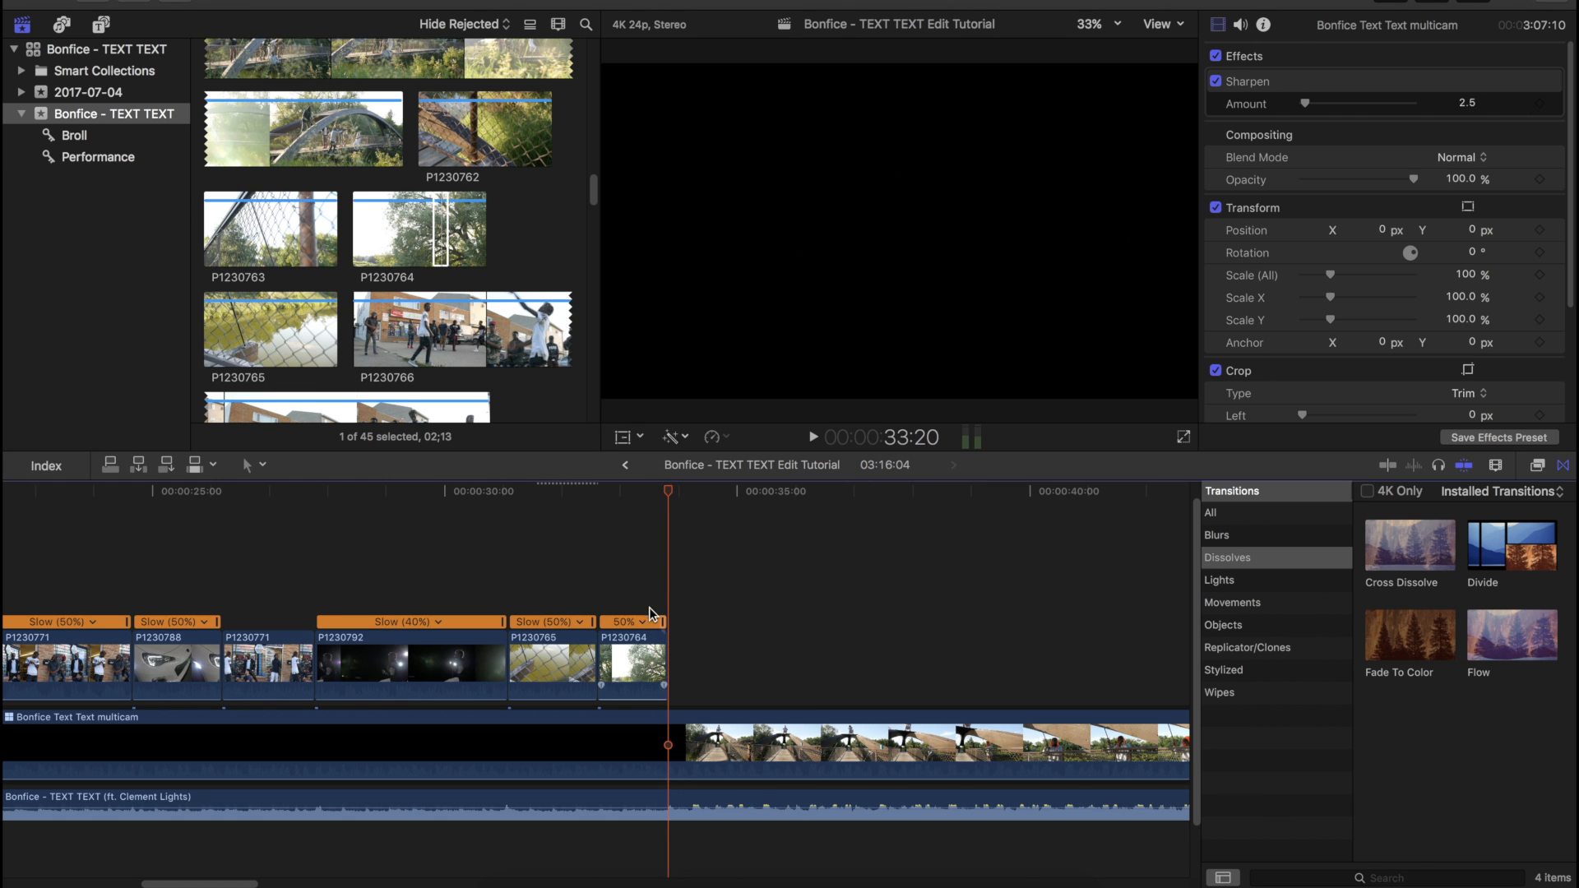
click(642, 576)
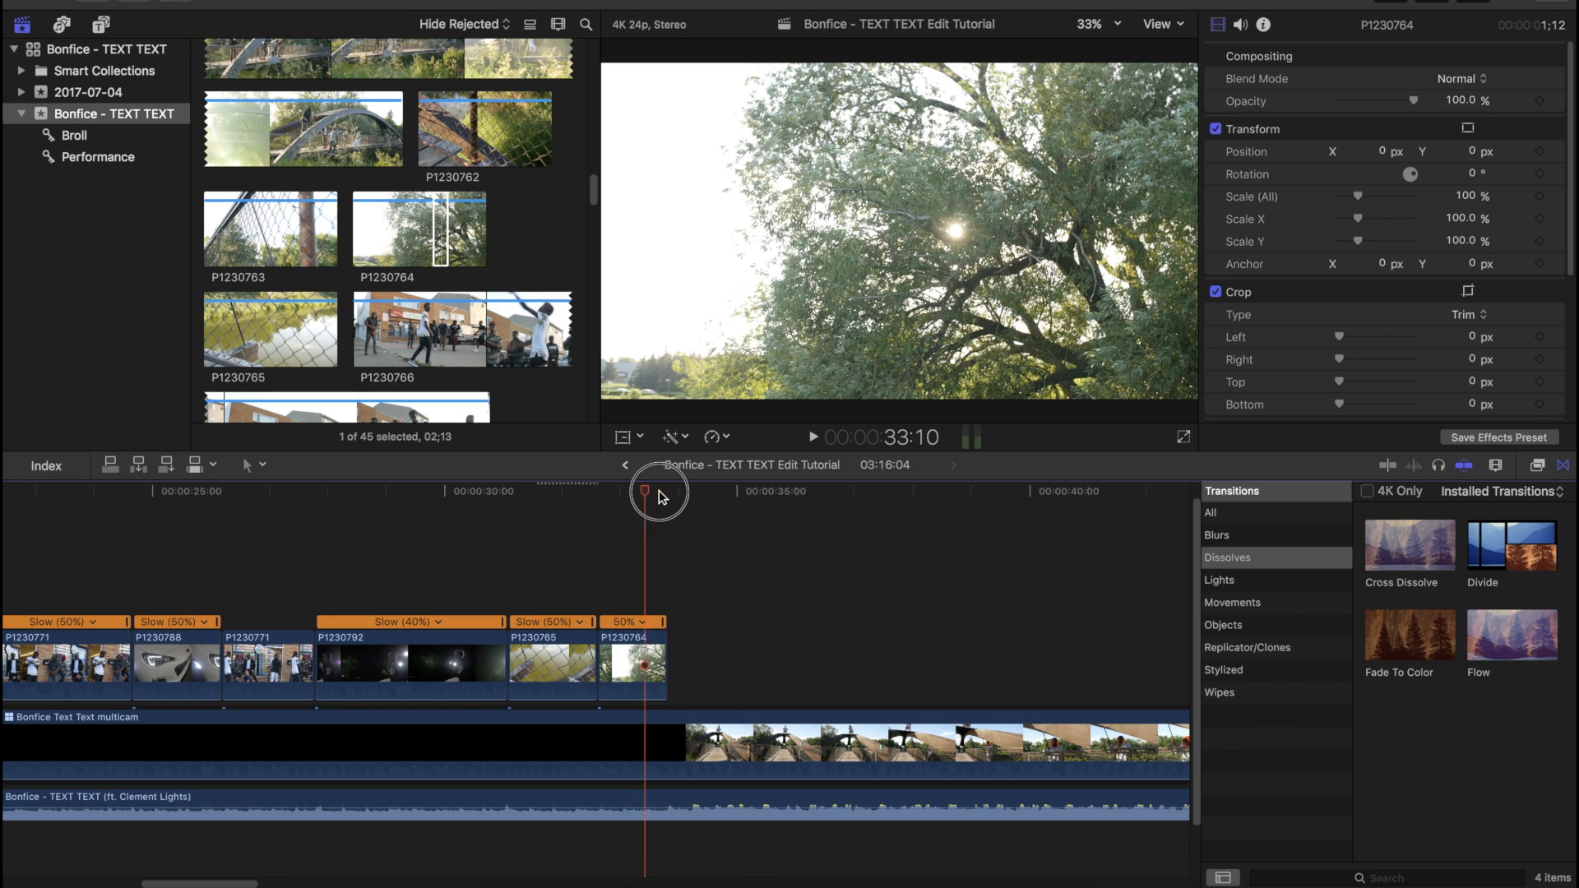
drag(645, 495, 669, 501)
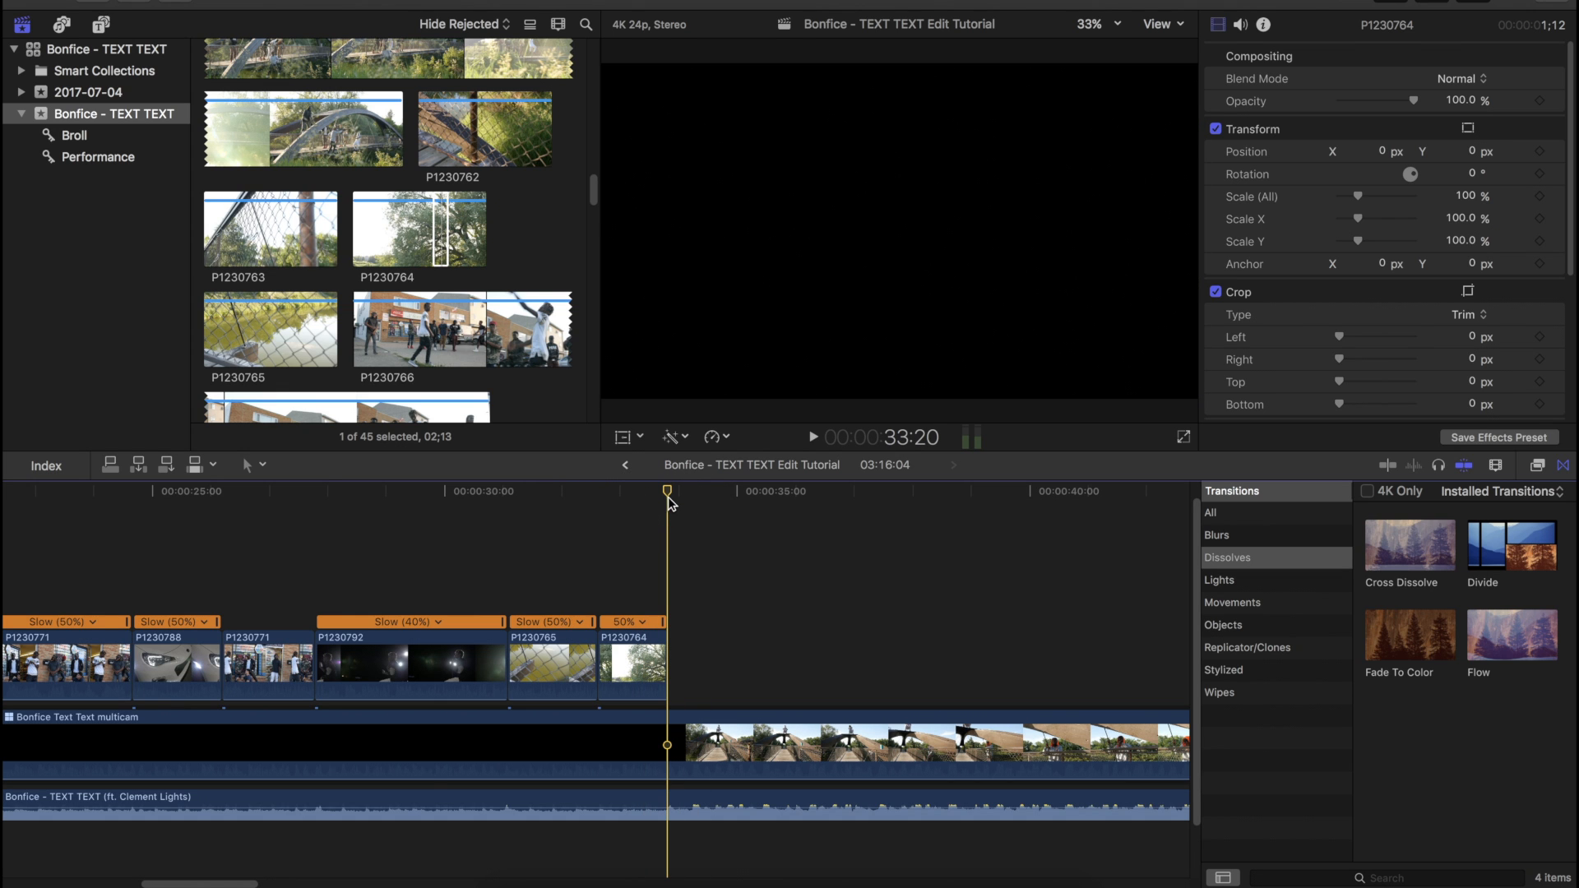
Step: Append a 00:10 piece of P1230791 at 33:20, directly after P1230764
scroll(458, 203, down, 5)
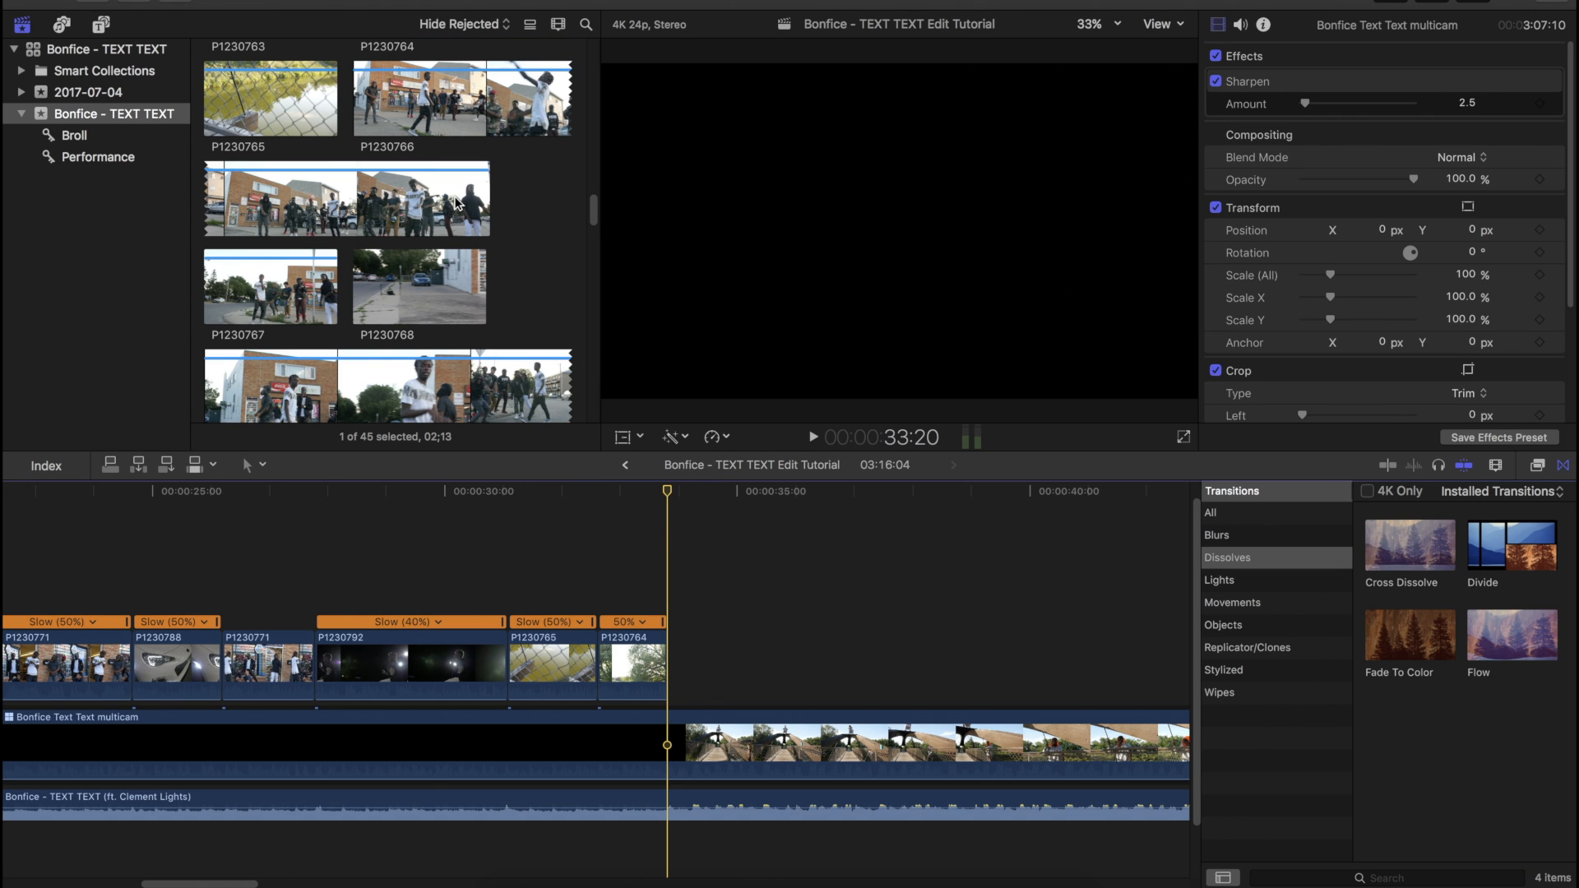
scroll(459, 203, down, 15)
drag(493, 214, 675, 658)
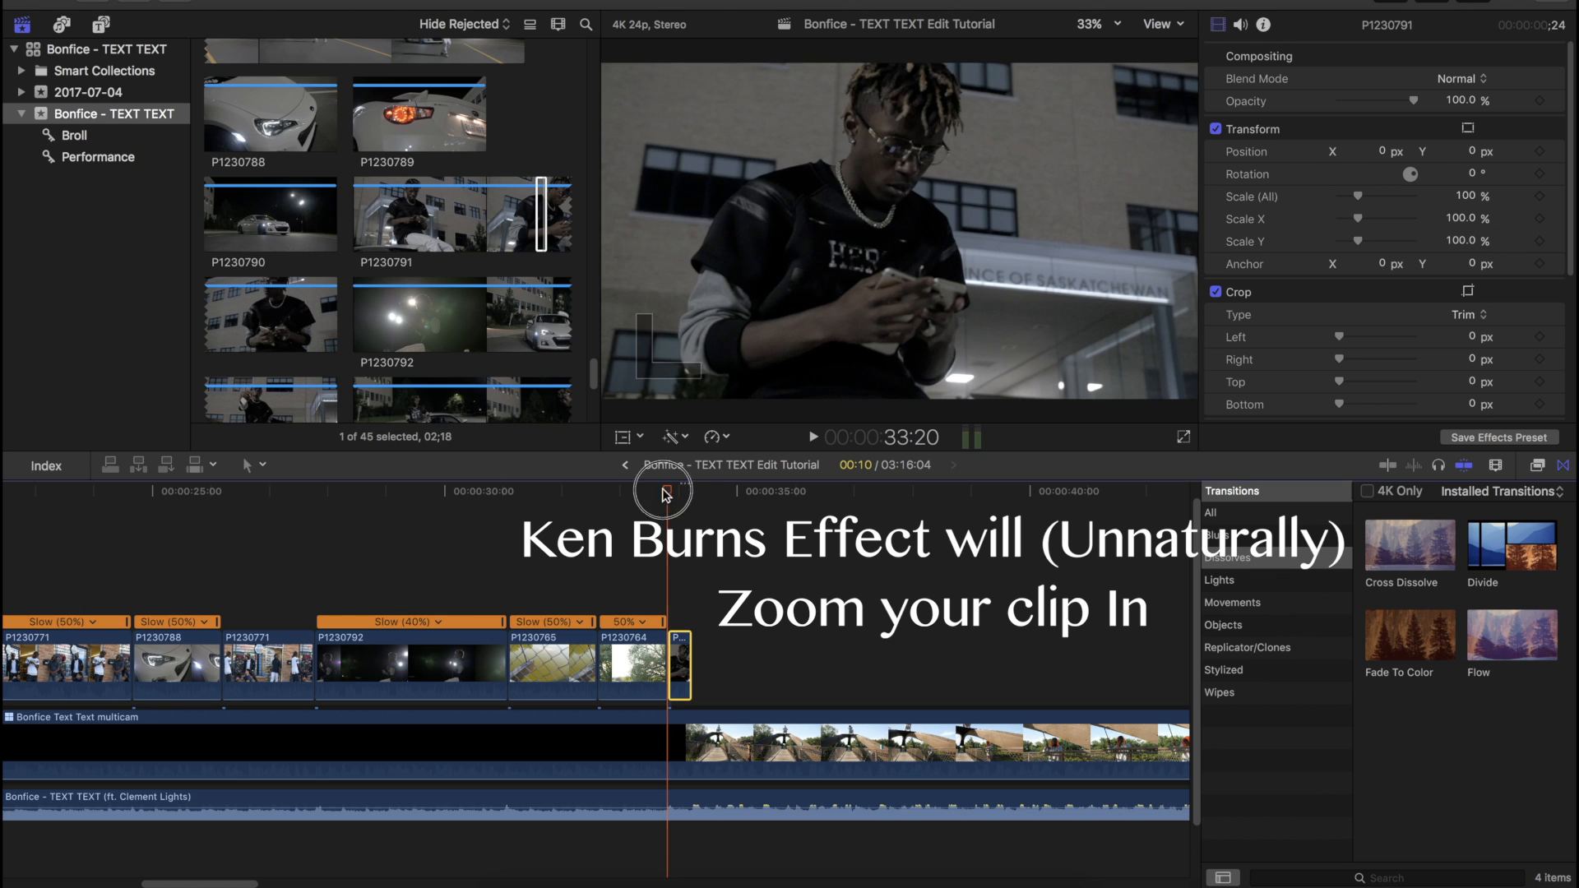
Step: Apply a Ken Burns crop that zooms in on the P1230791 piece and play it back
click(643, 438)
click(676, 481)
click(975, 398)
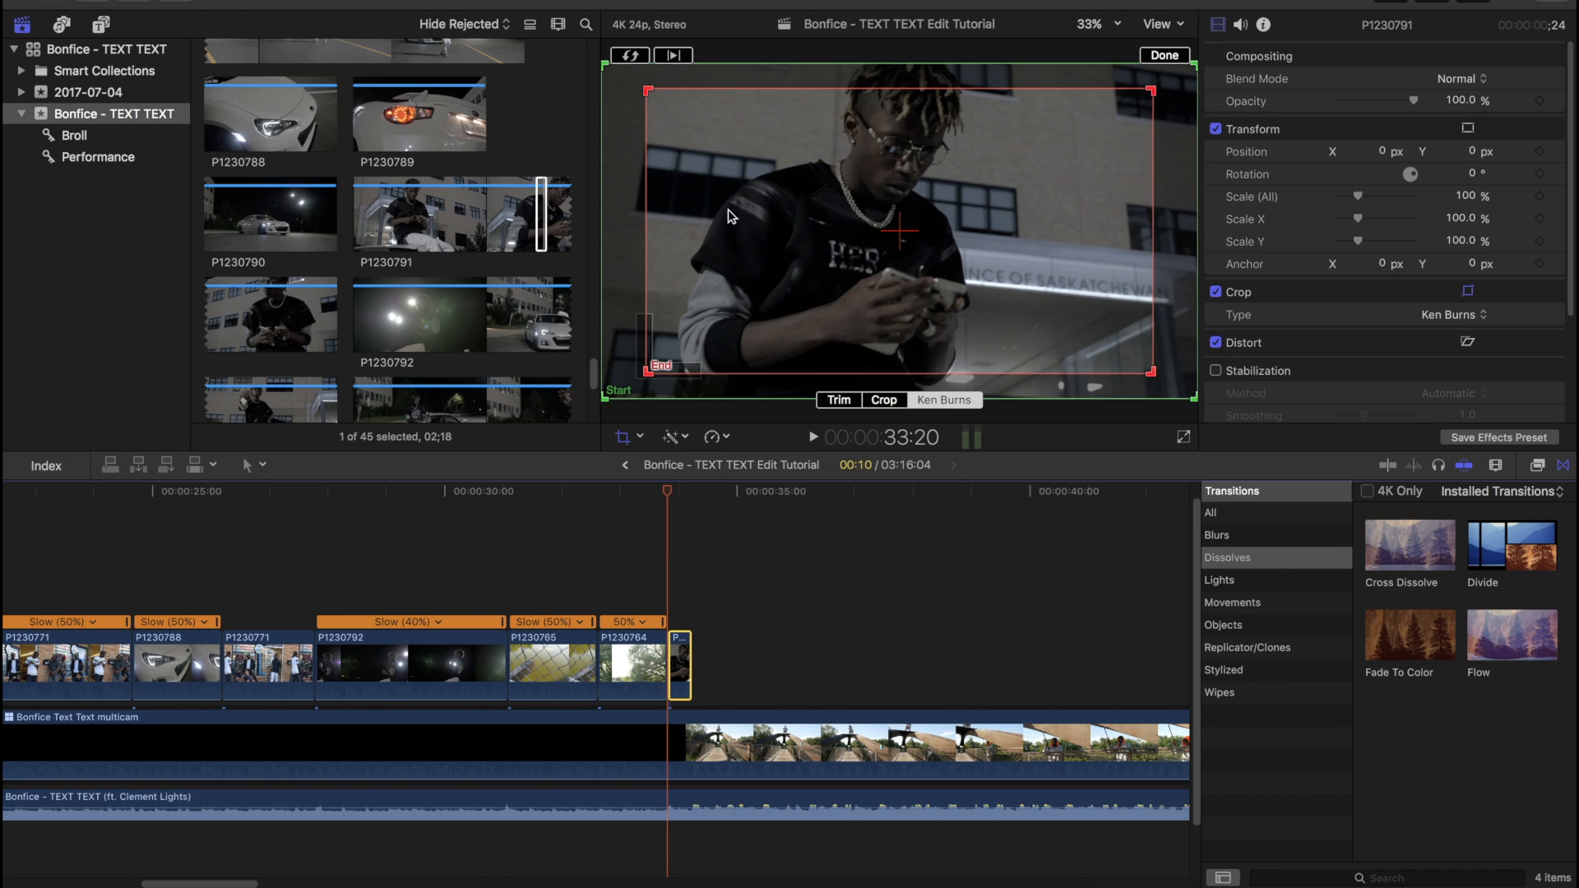
click(1164, 56)
click(656, 519)
key(space)
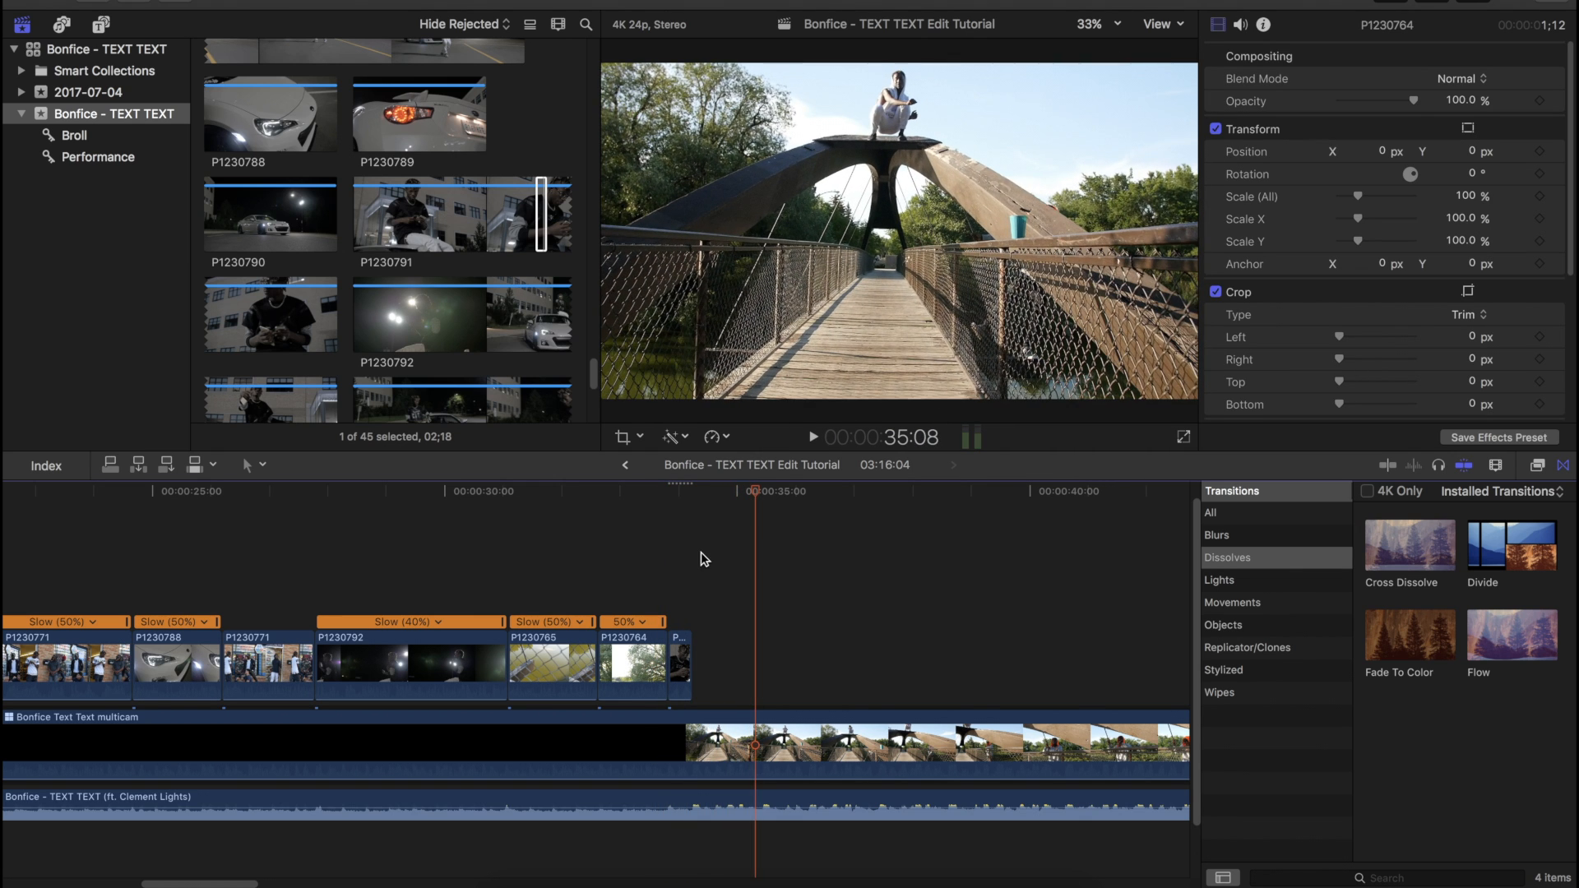
Step: Move the playhead to the end of the b-roll at 34:06 and look through all three banks of multicam angles
click(697, 492)
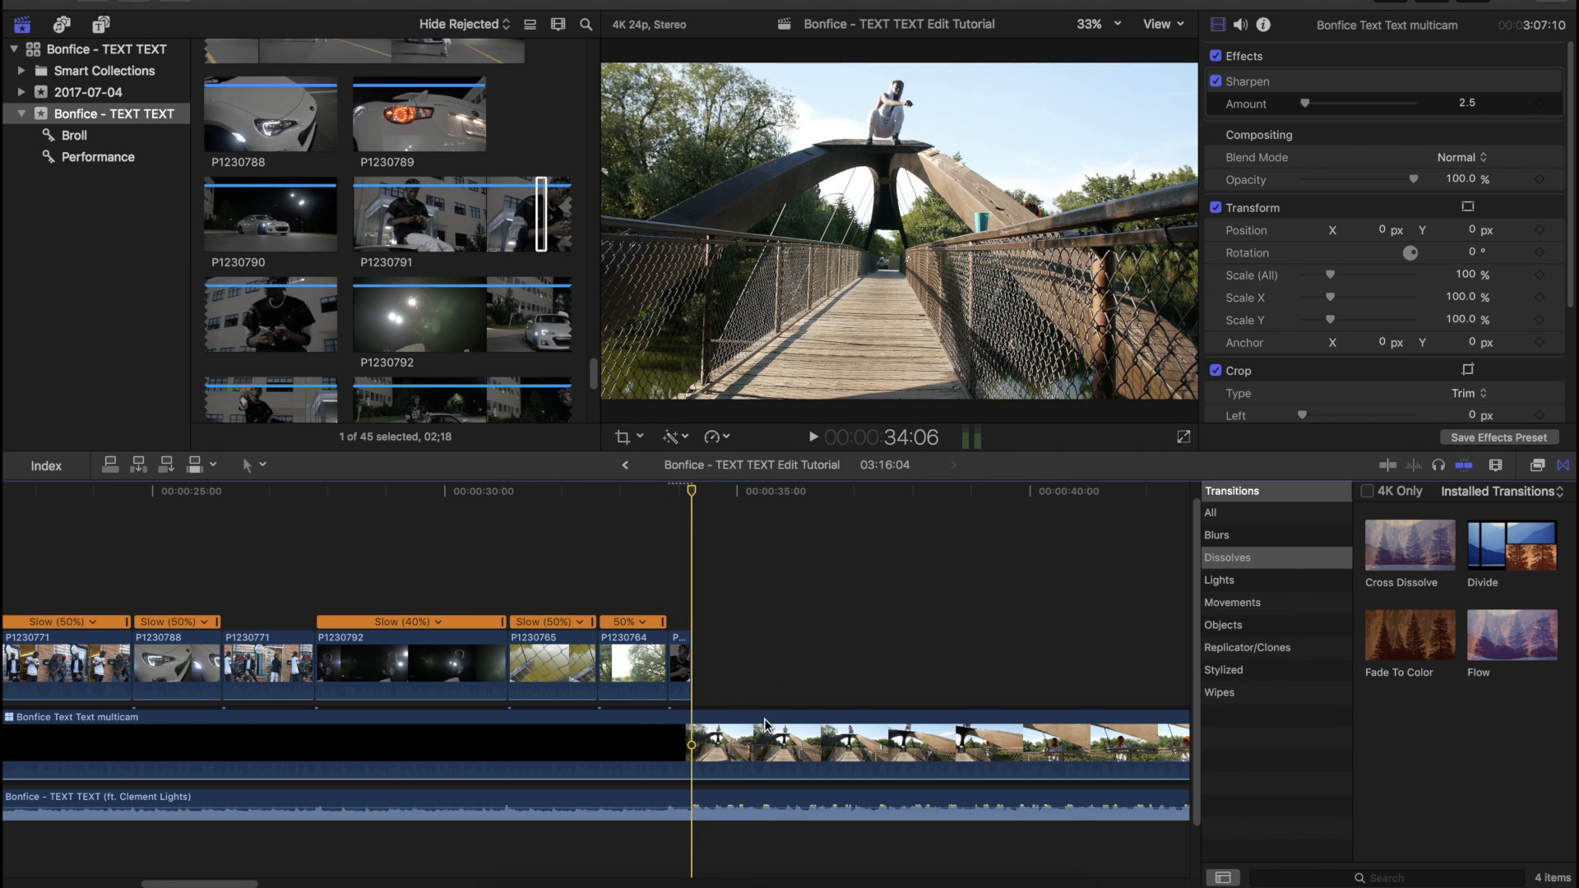
click(692, 503)
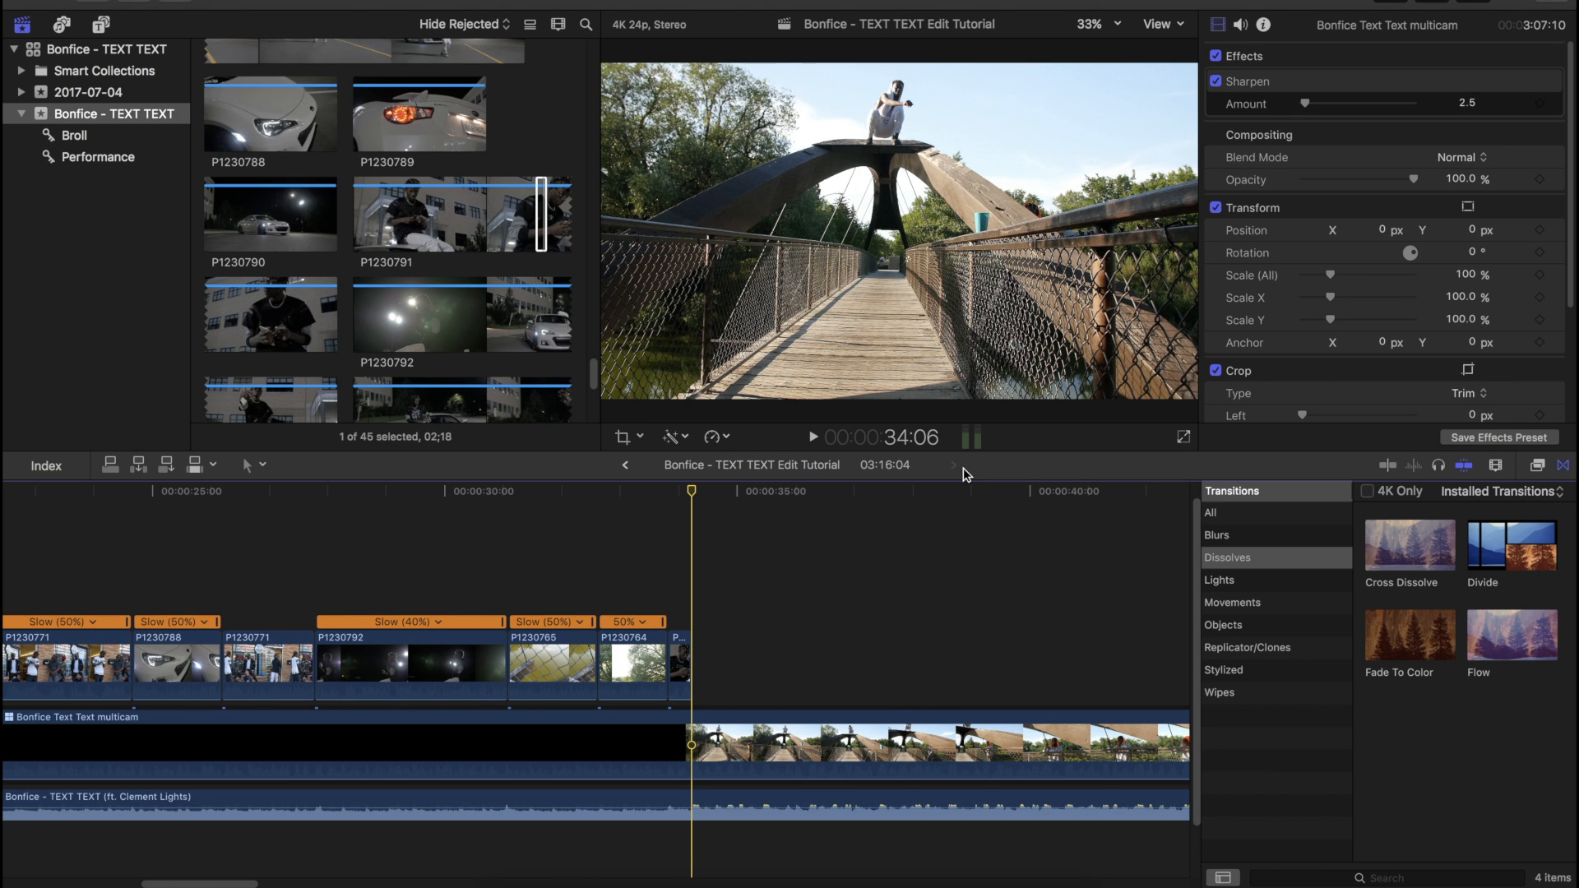
click(1163, 26)
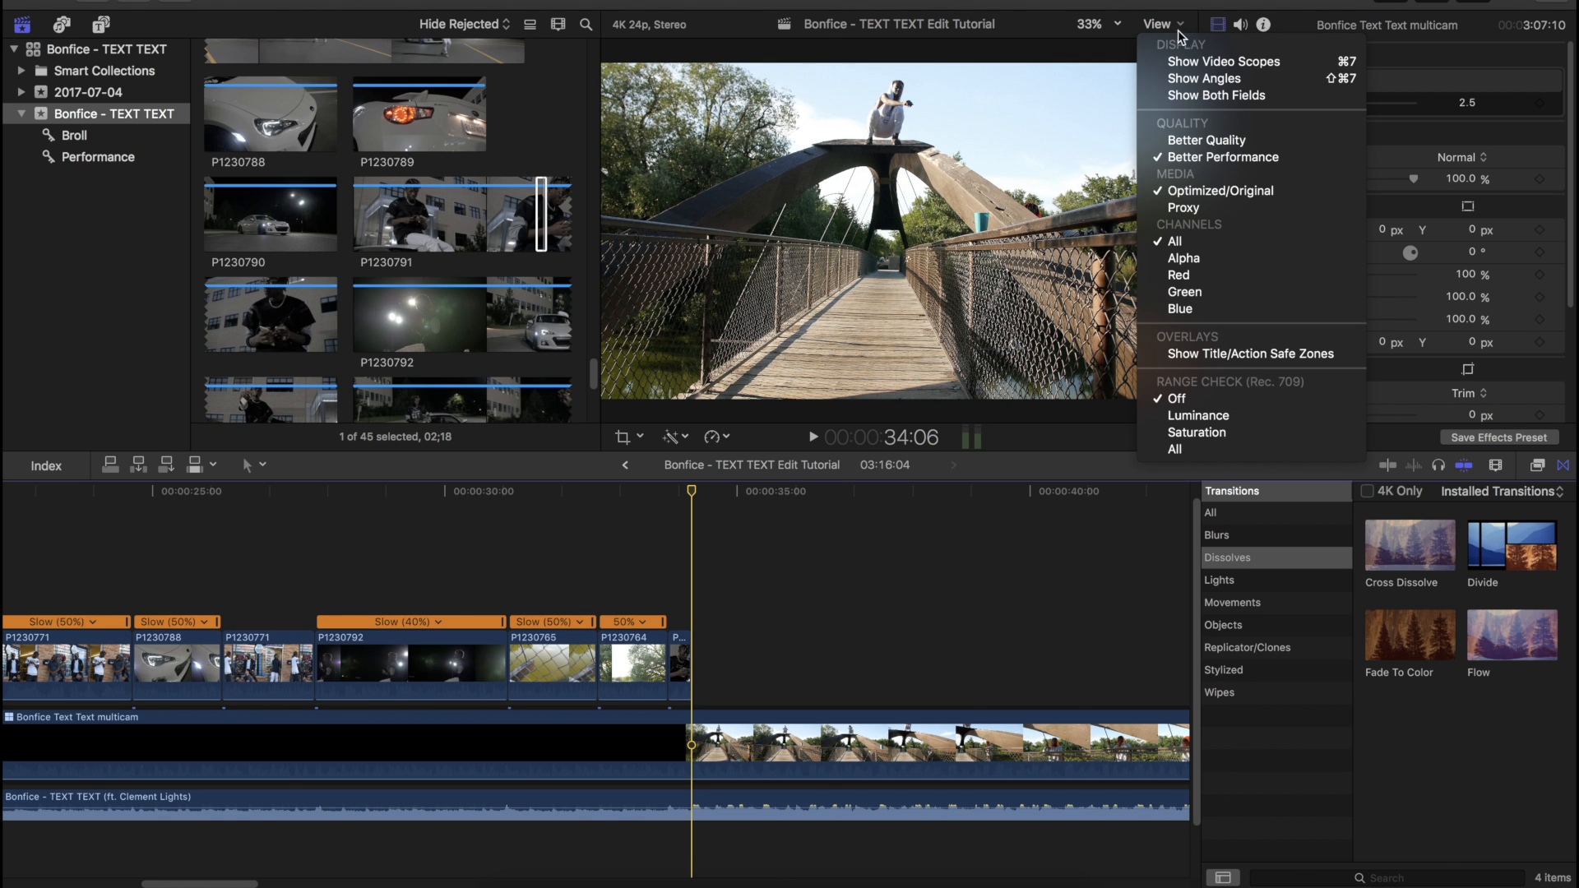
click(1231, 79)
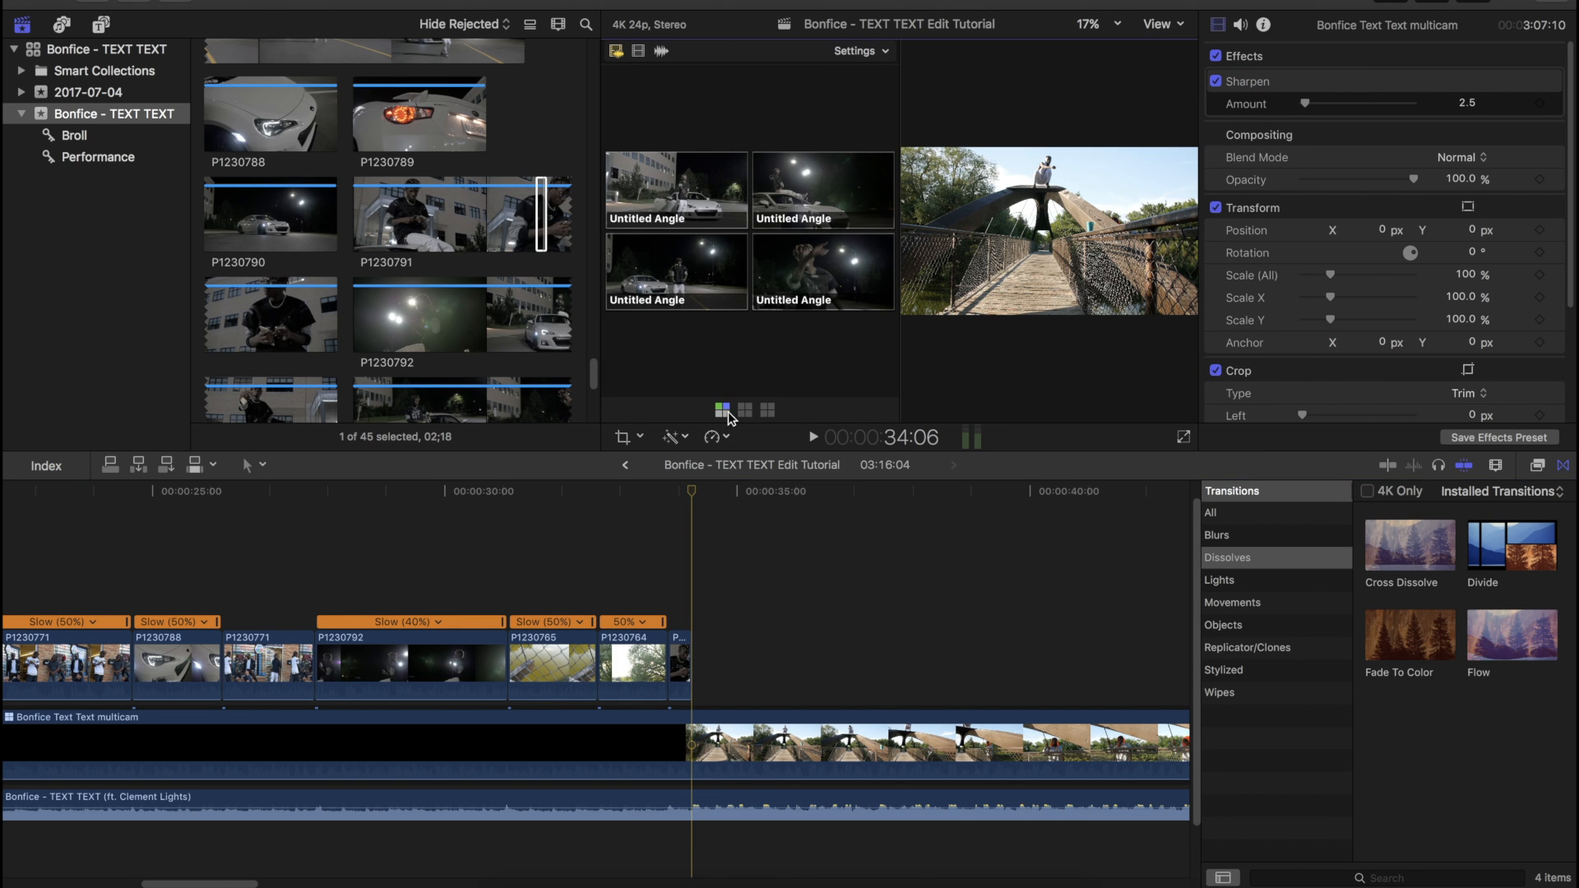
click(726, 411)
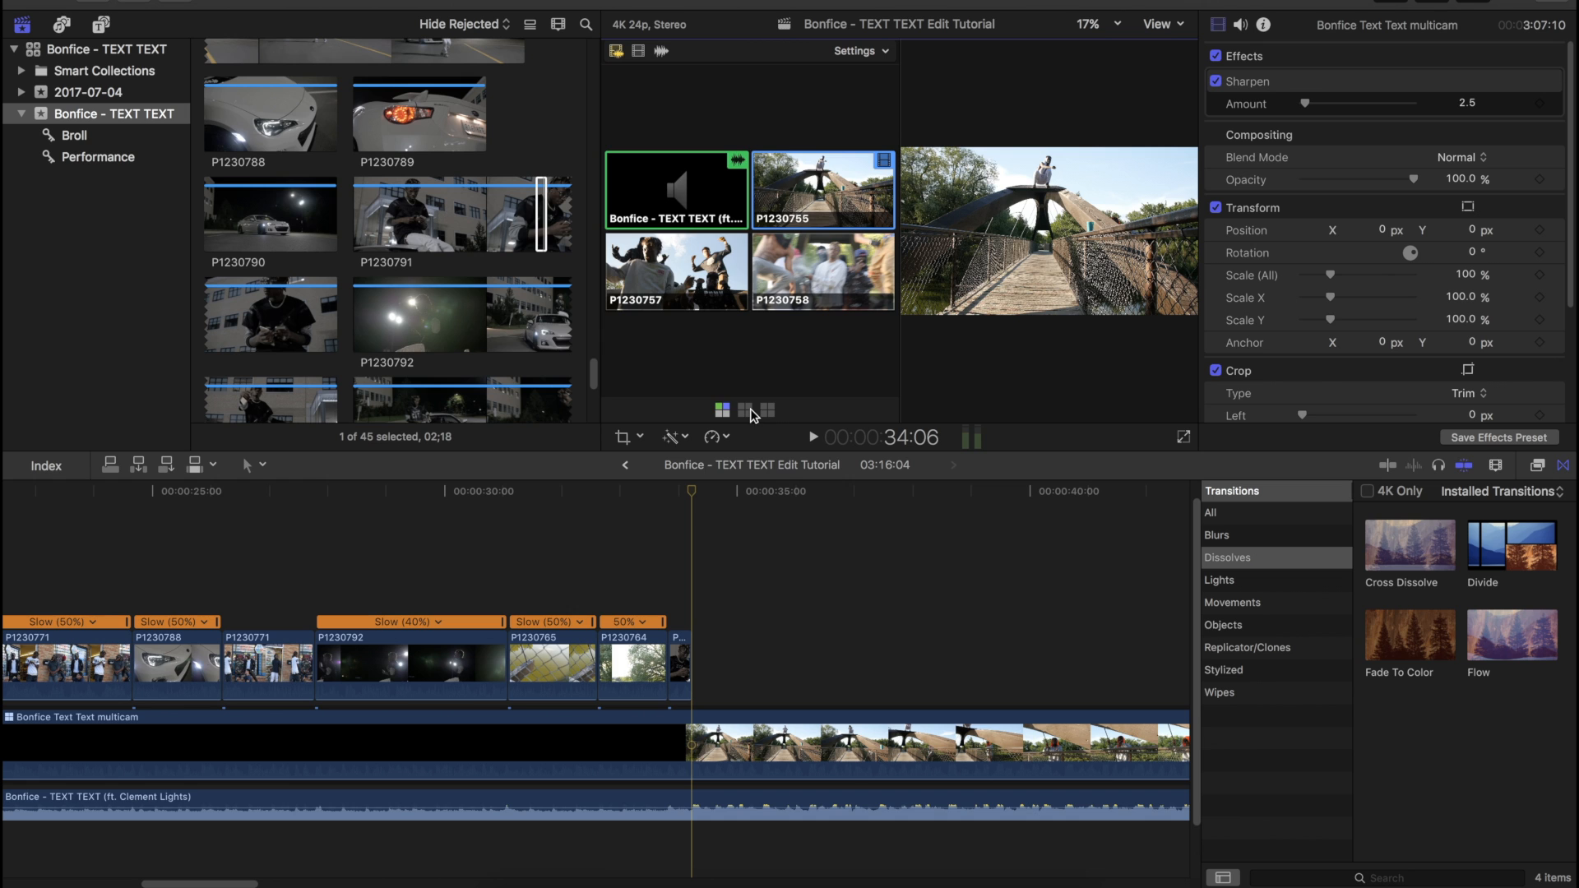
click(745, 410)
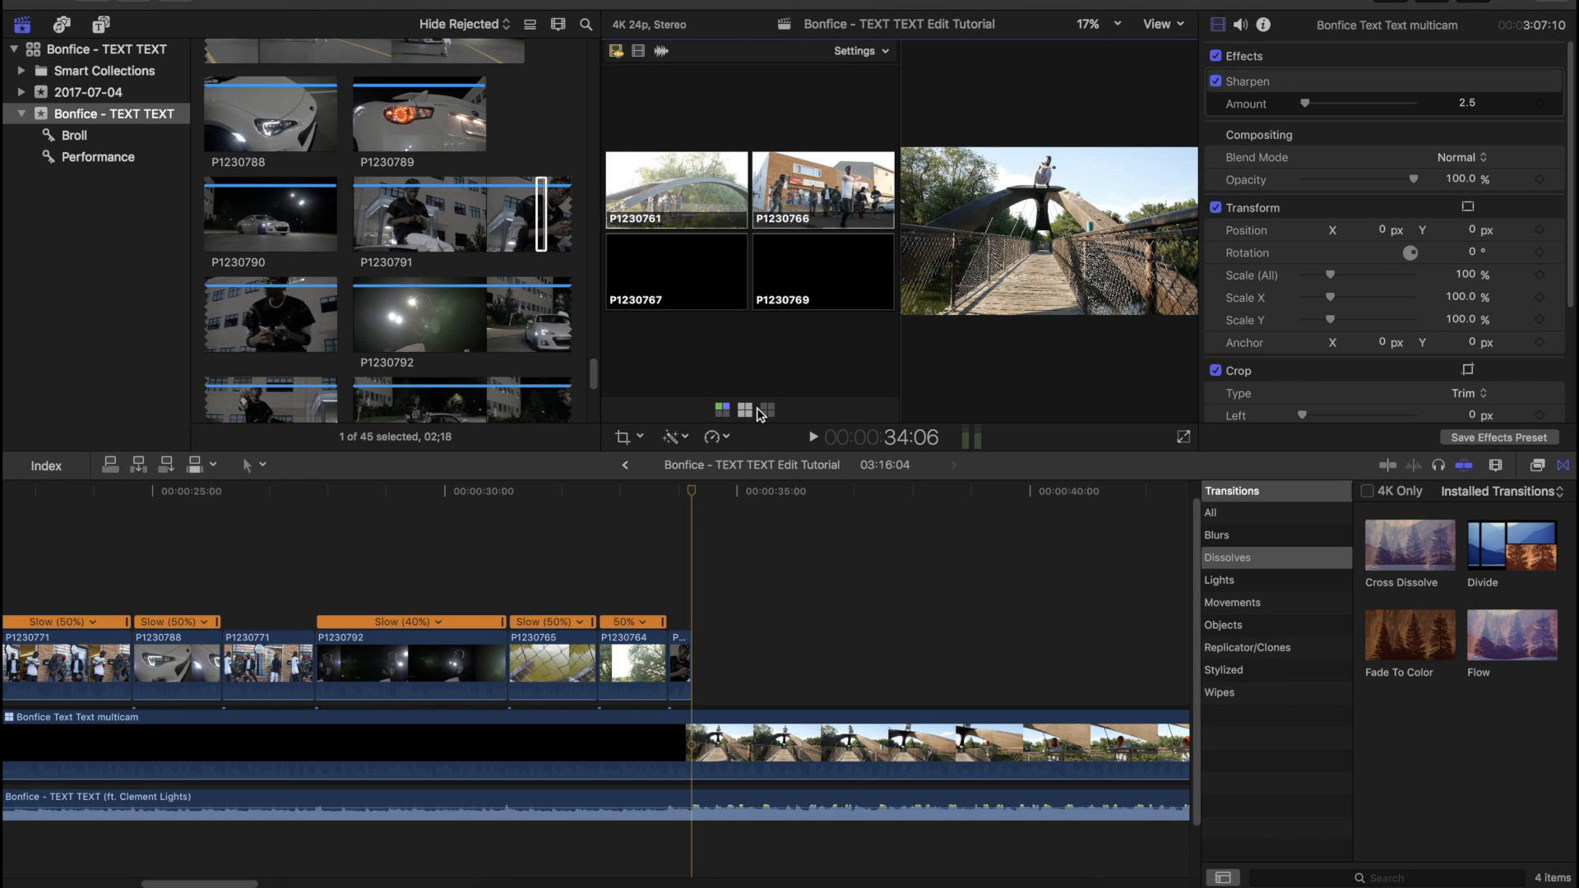
click(768, 409)
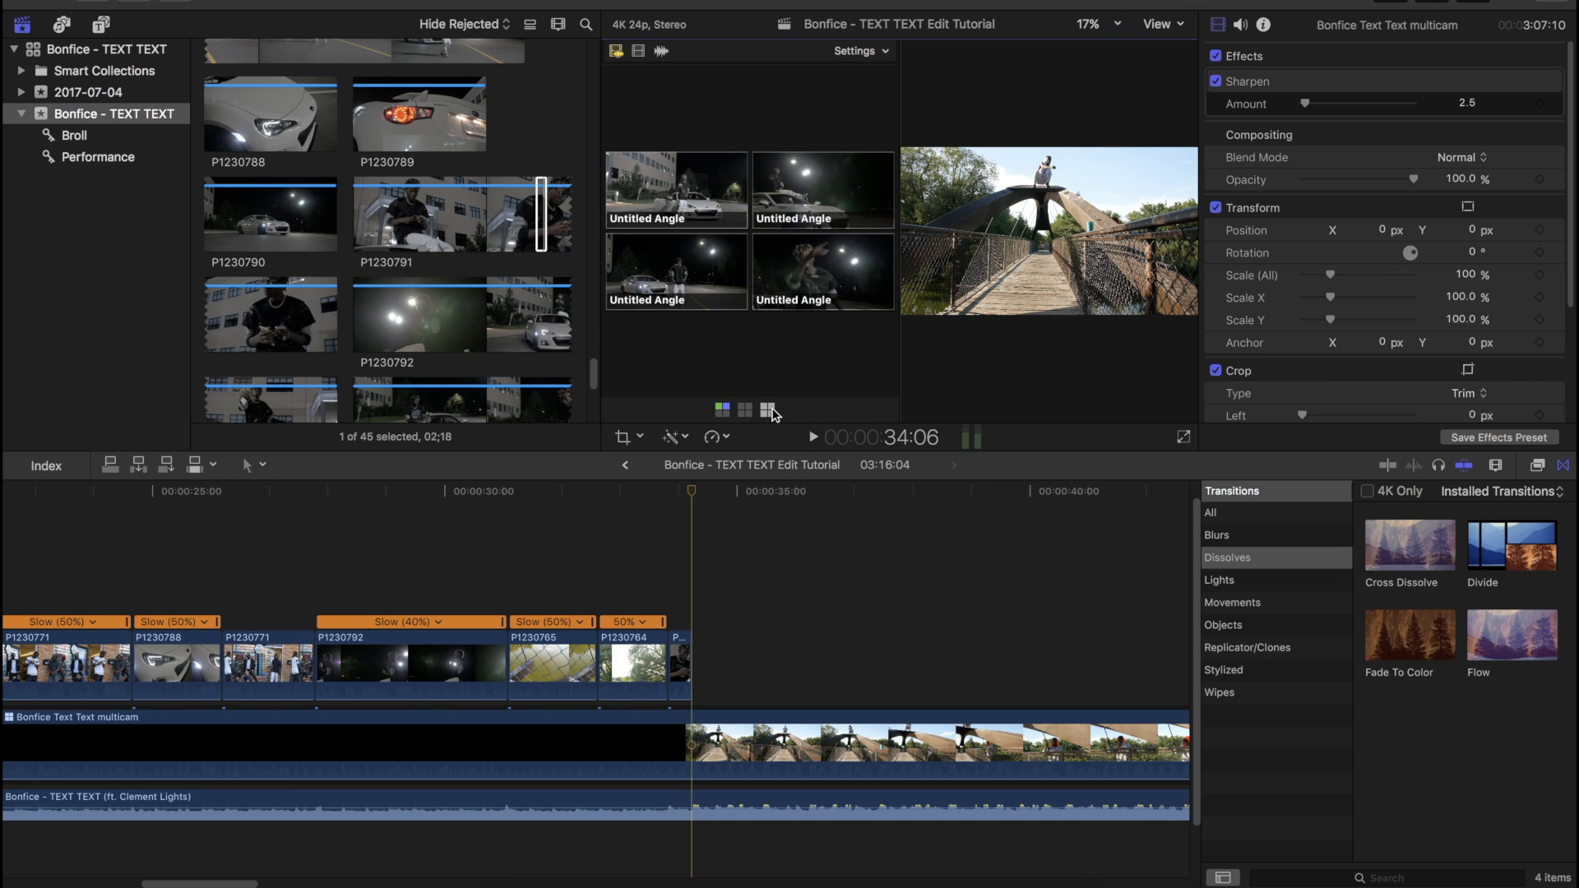
click(721, 410)
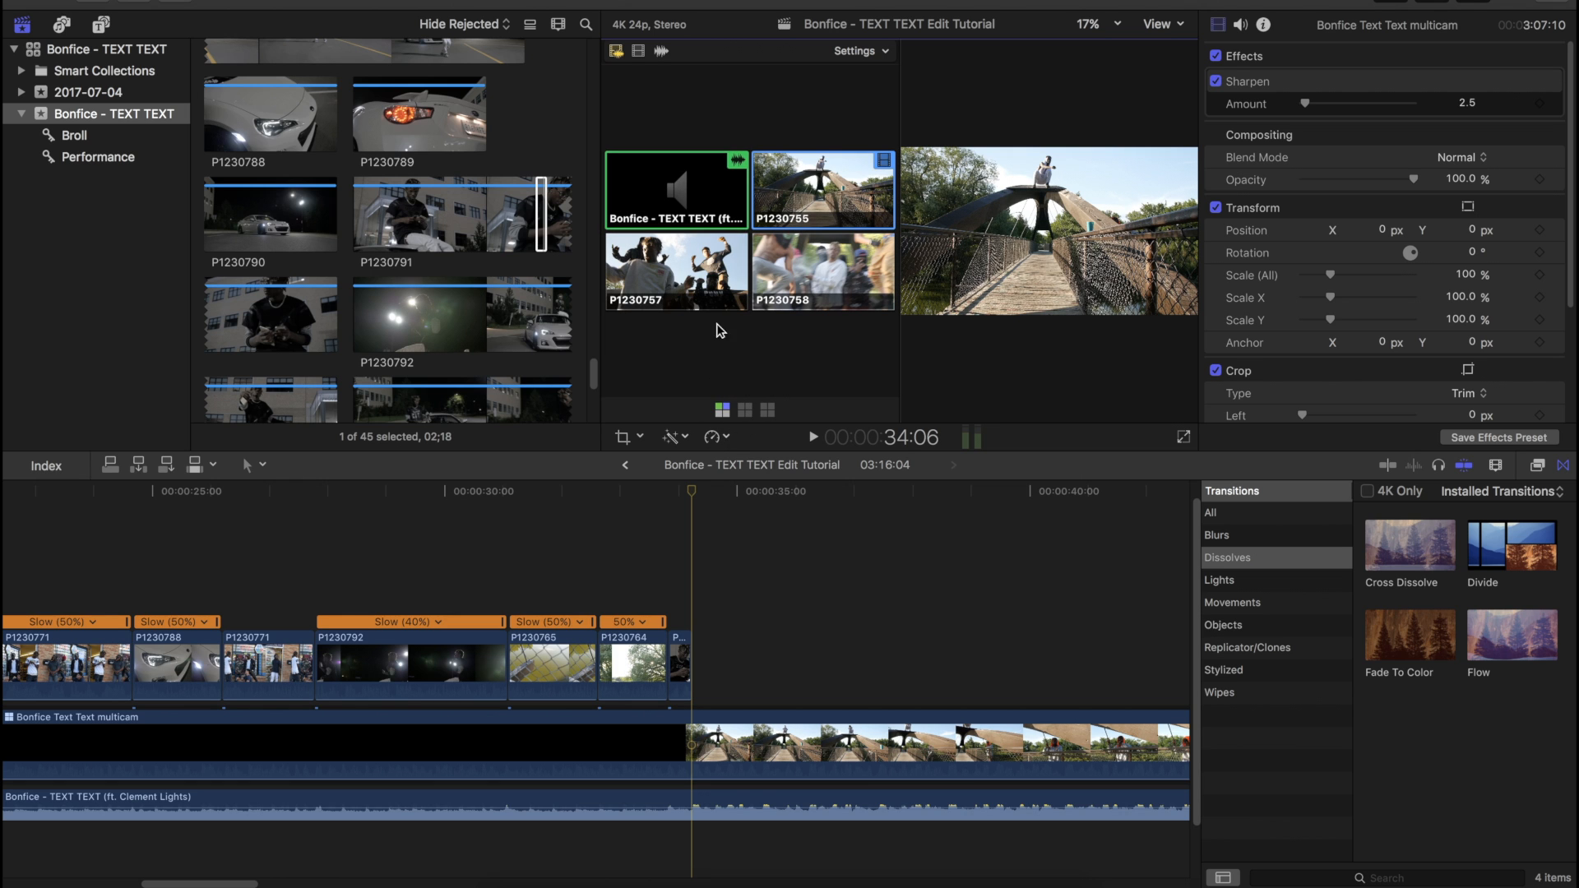
click(745, 410)
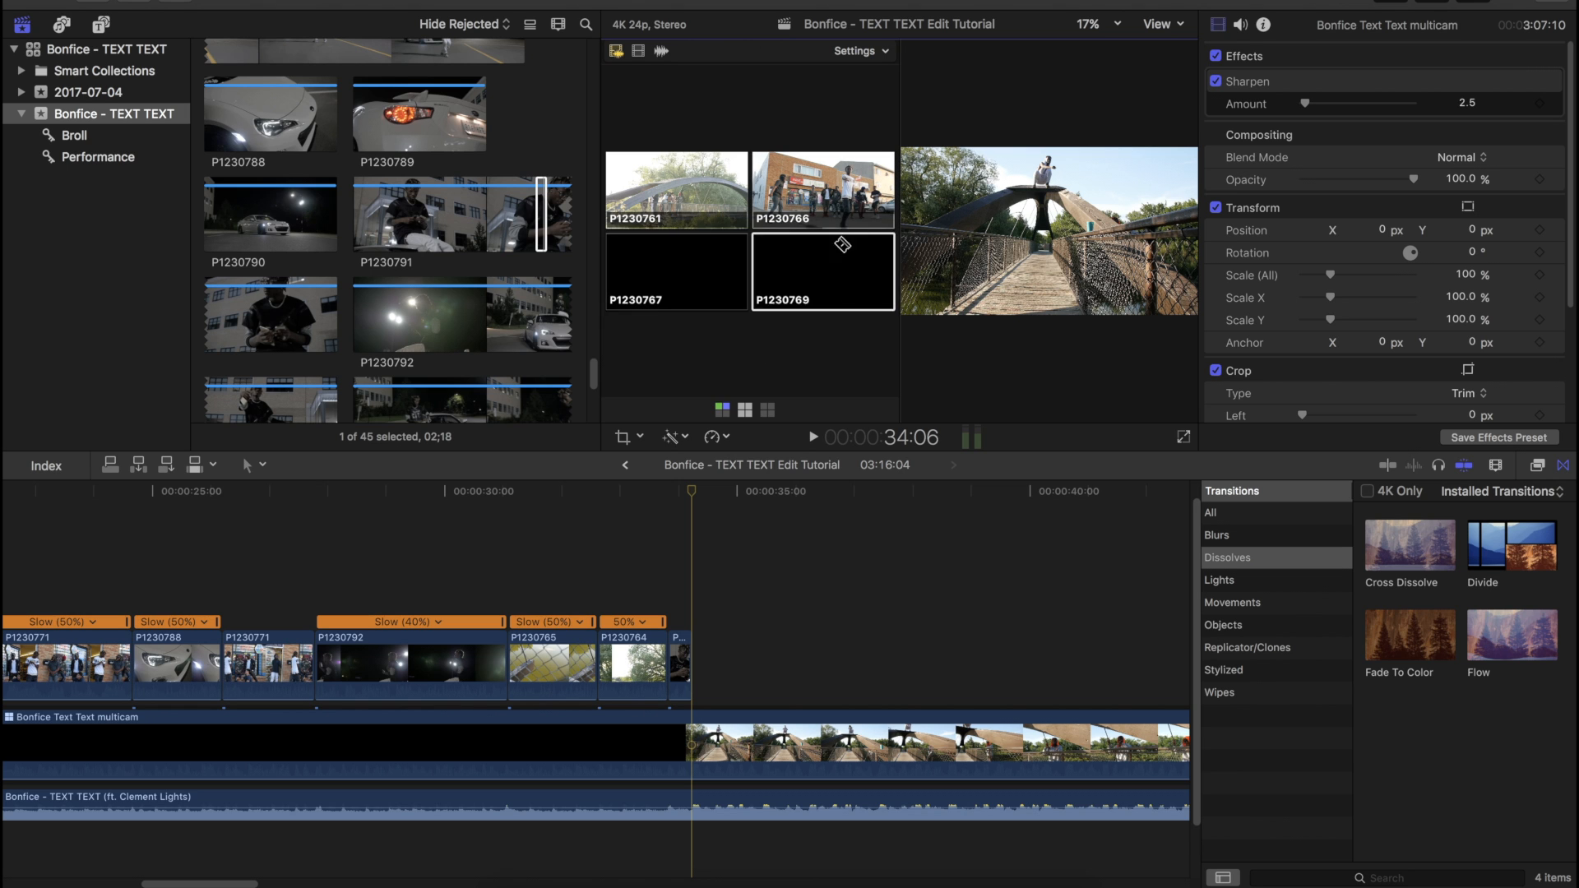
click(769, 410)
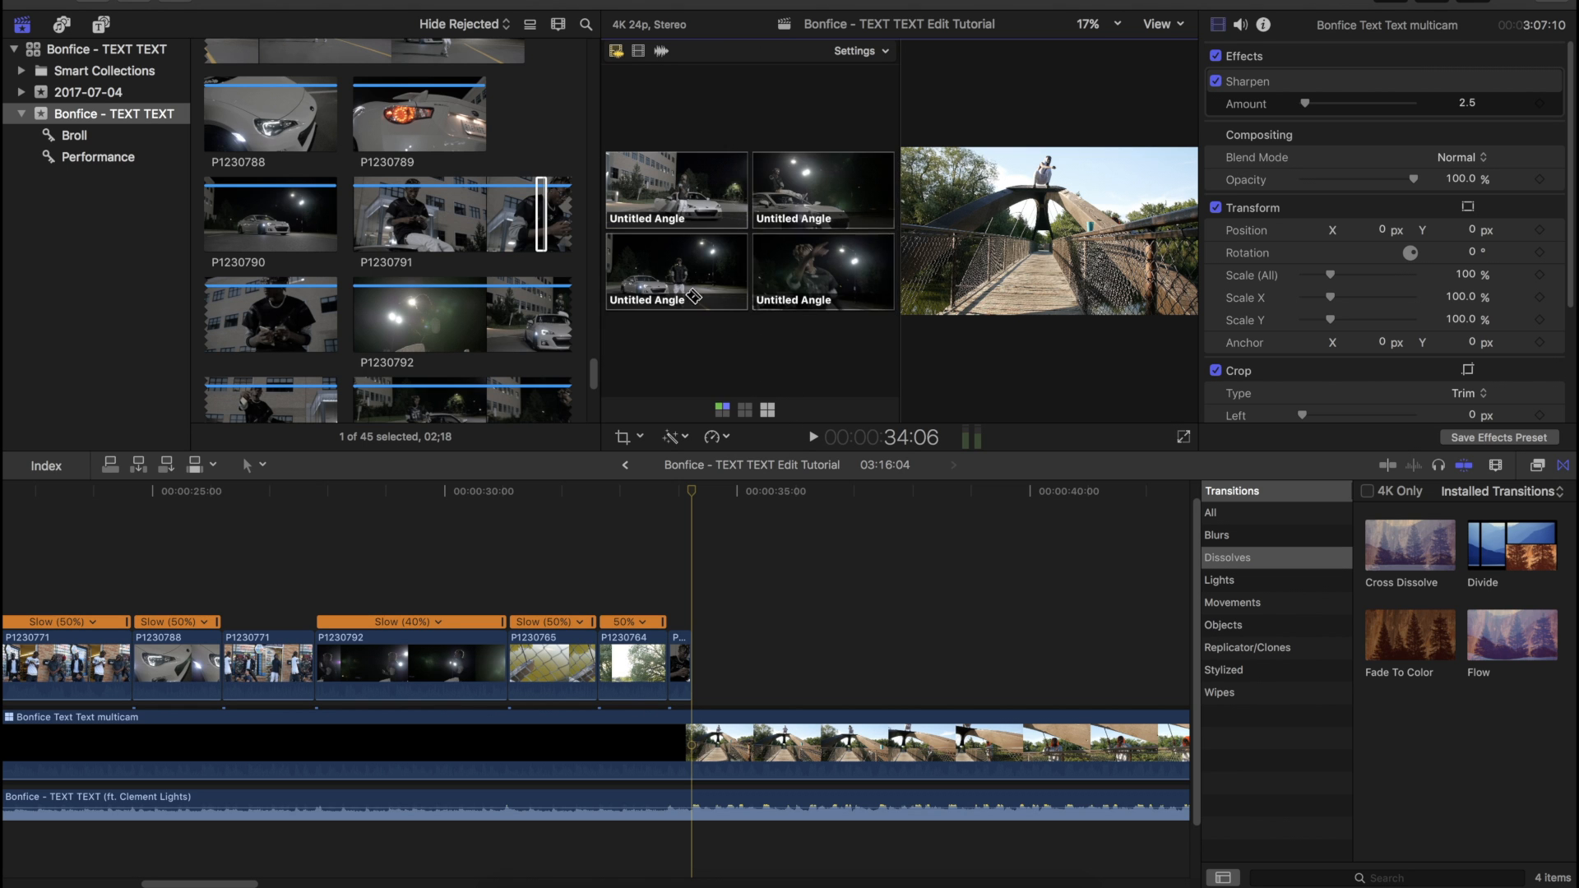
Step: Hide the multicam angles display to restore the full-size viewer
click(1156, 27)
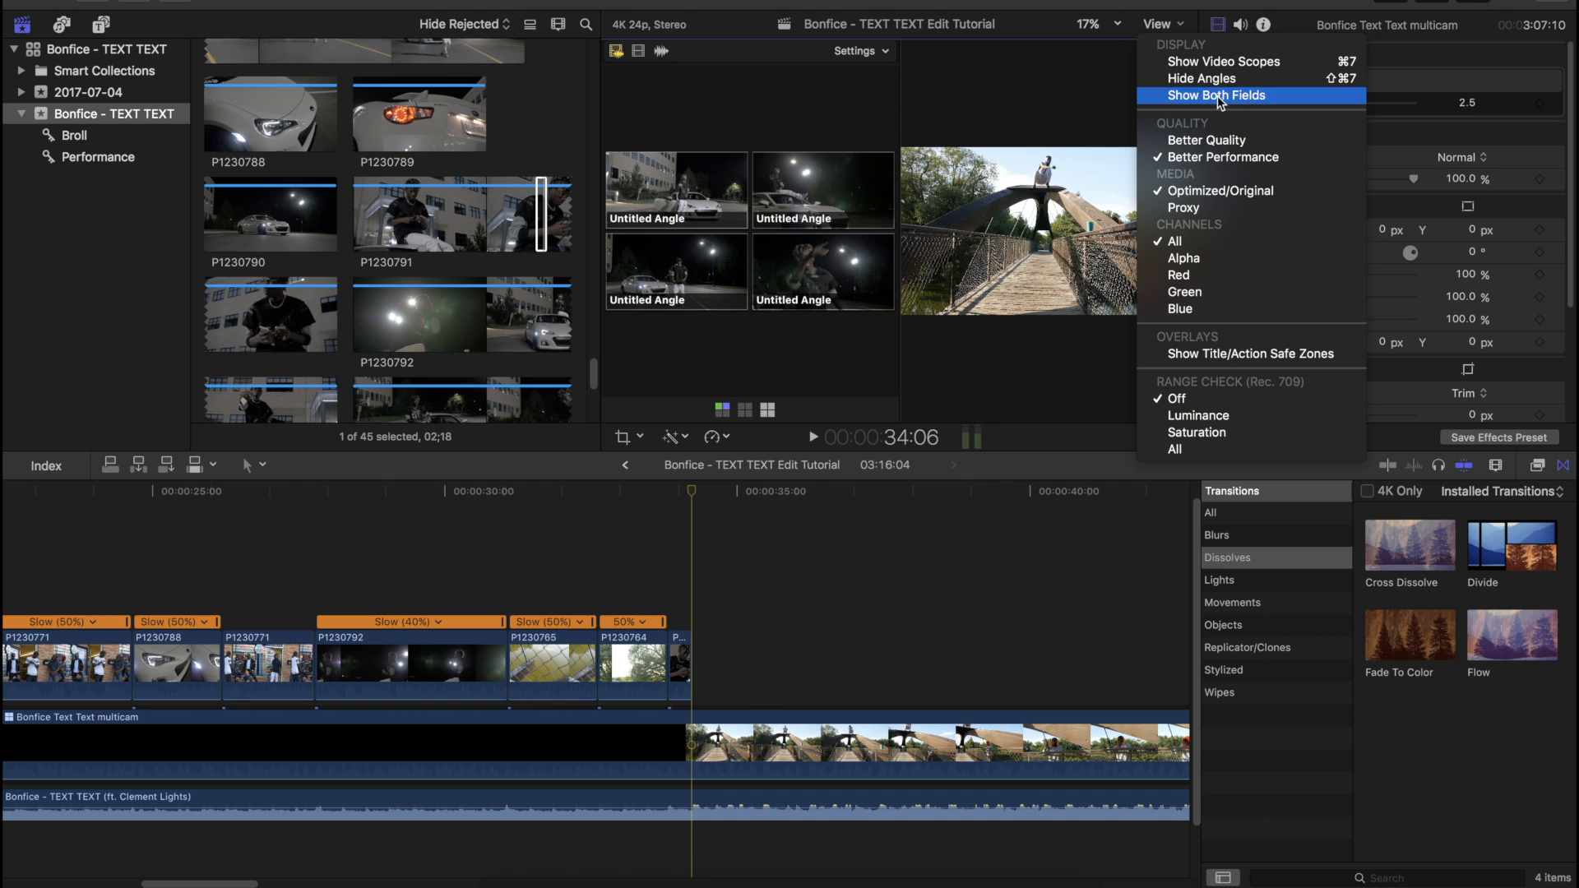
click(738, 80)
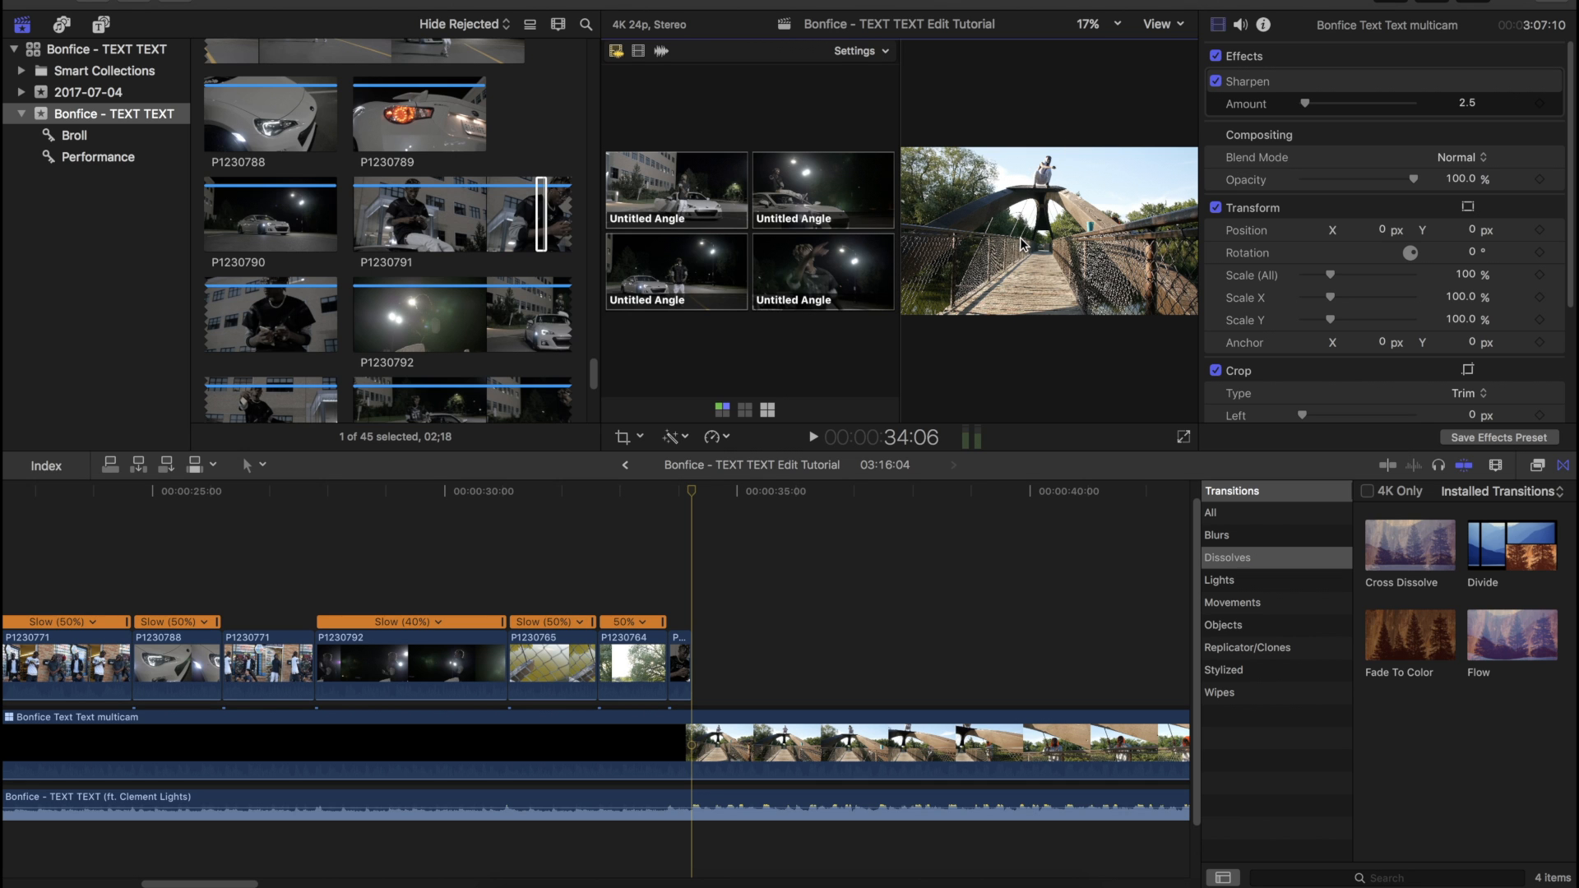
click(1155, 25)
click(1171, 79)
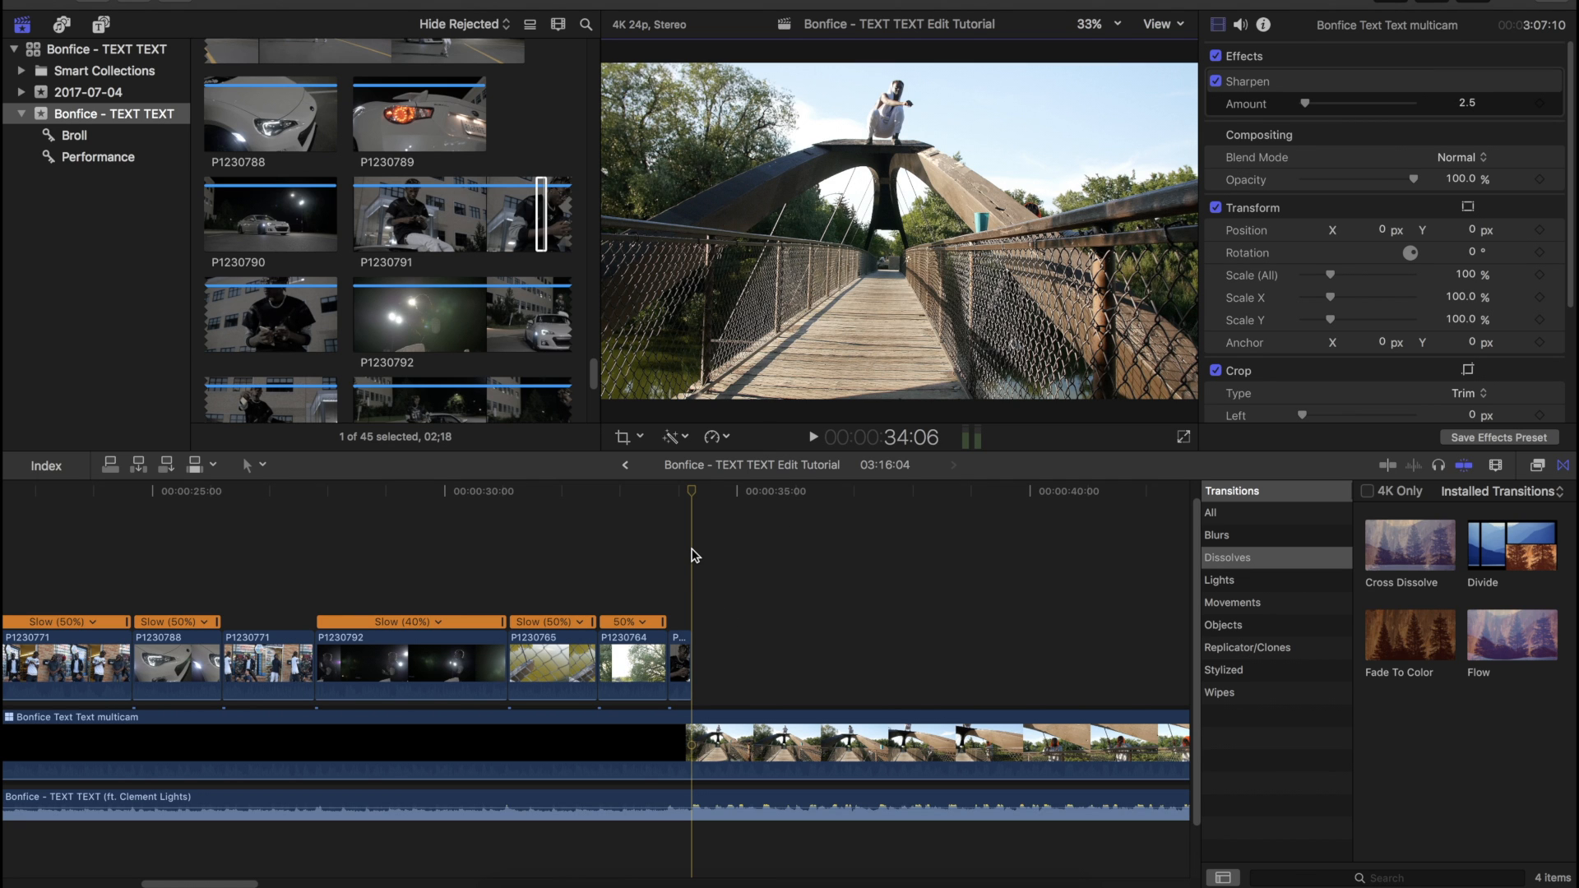
Step: Cut the multicam clip at 34:06 and switch the part after the cut to the night parking-lot angles
key(2)
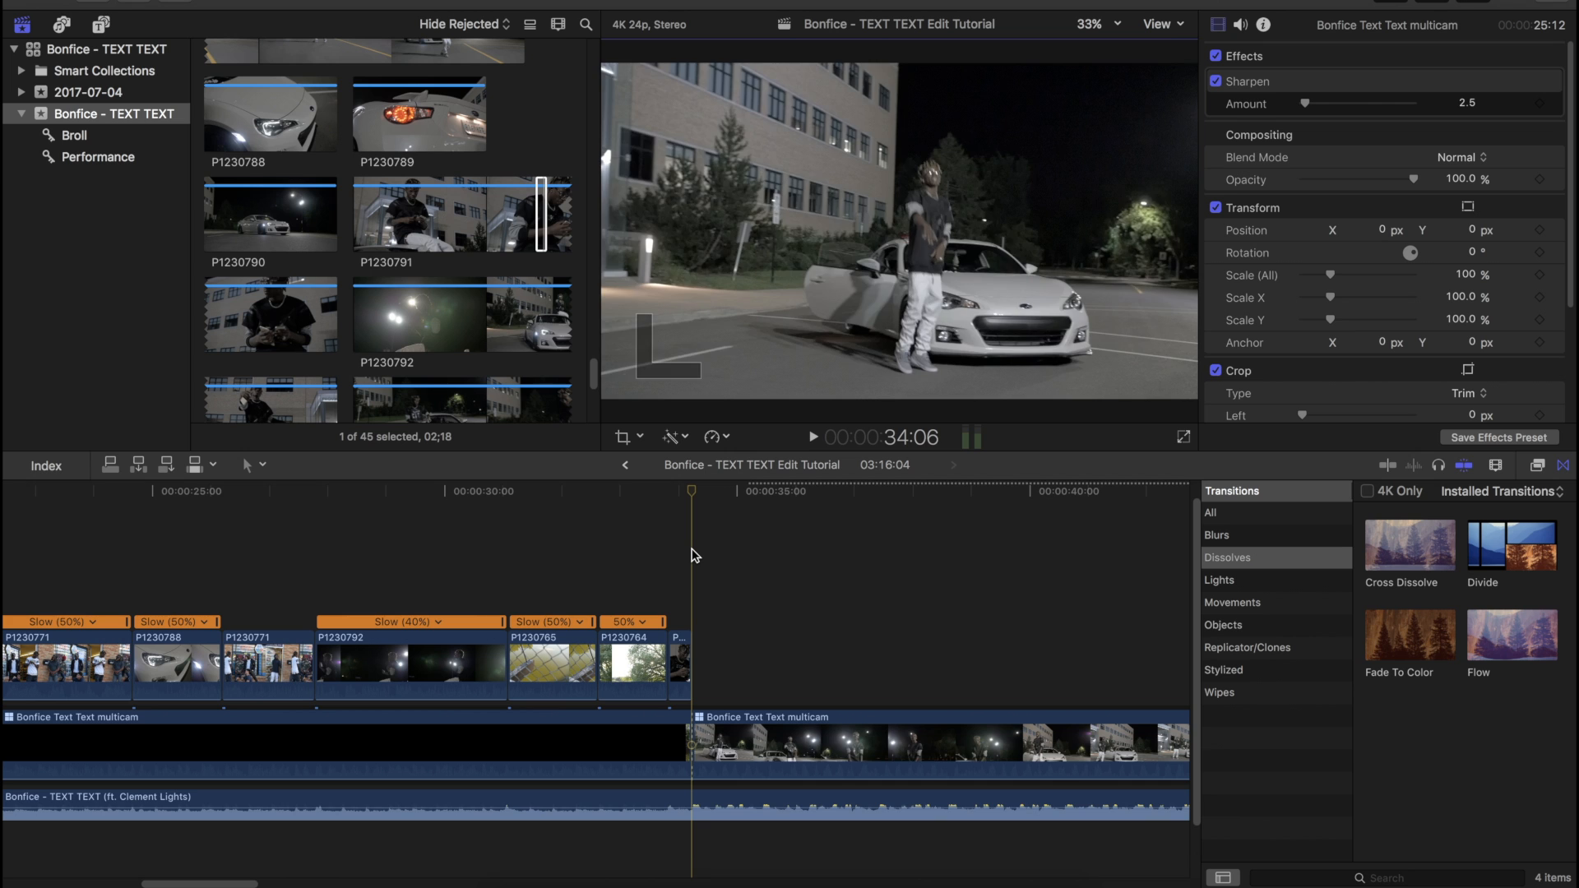
key(3)
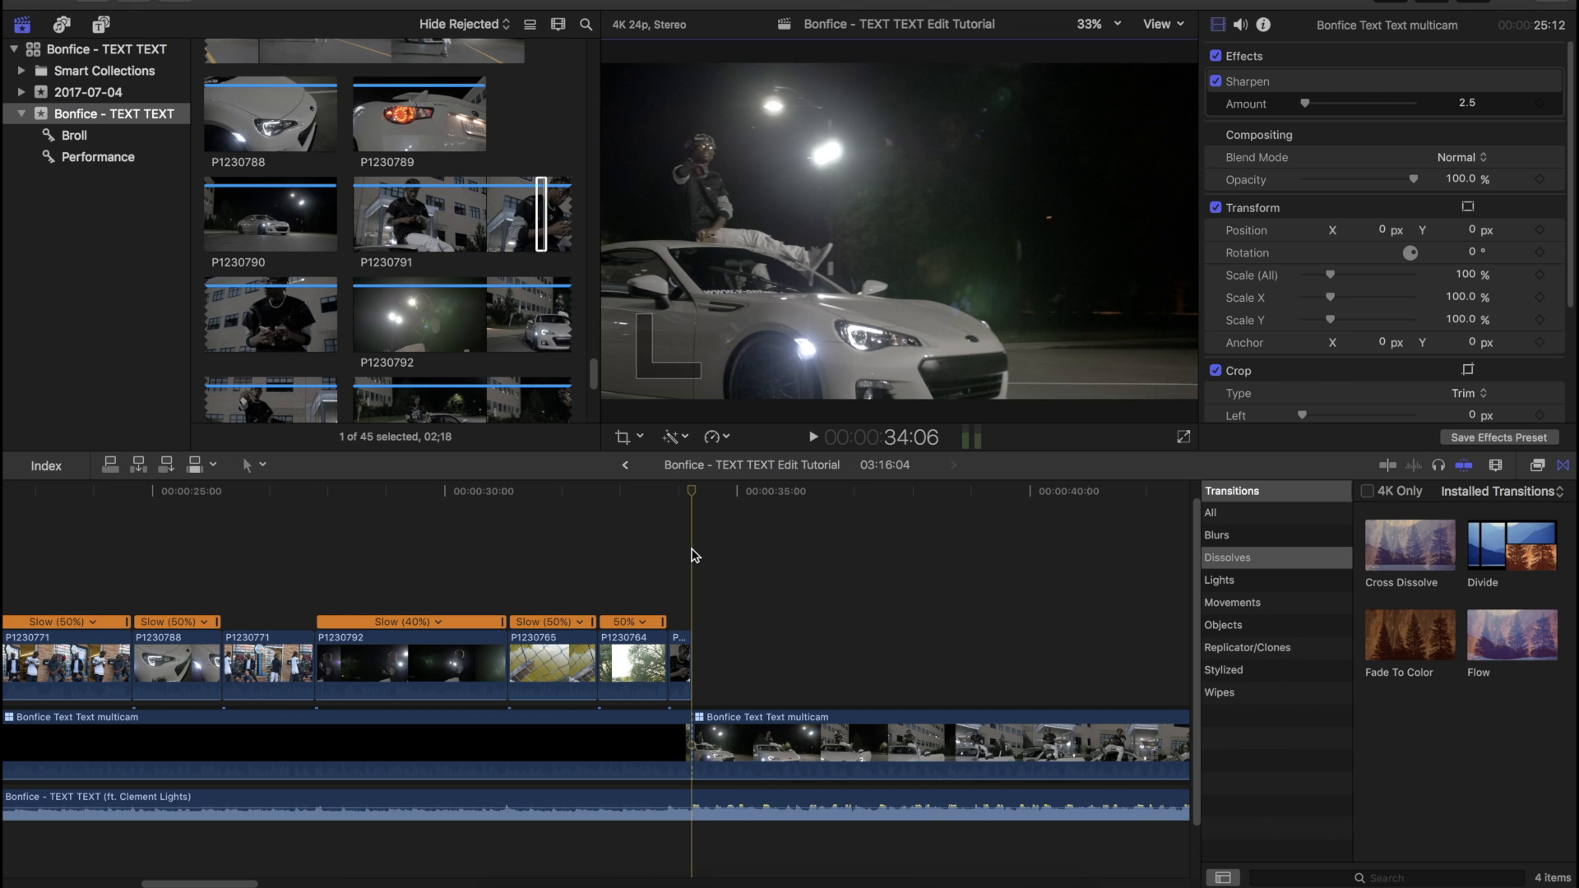
key(1)
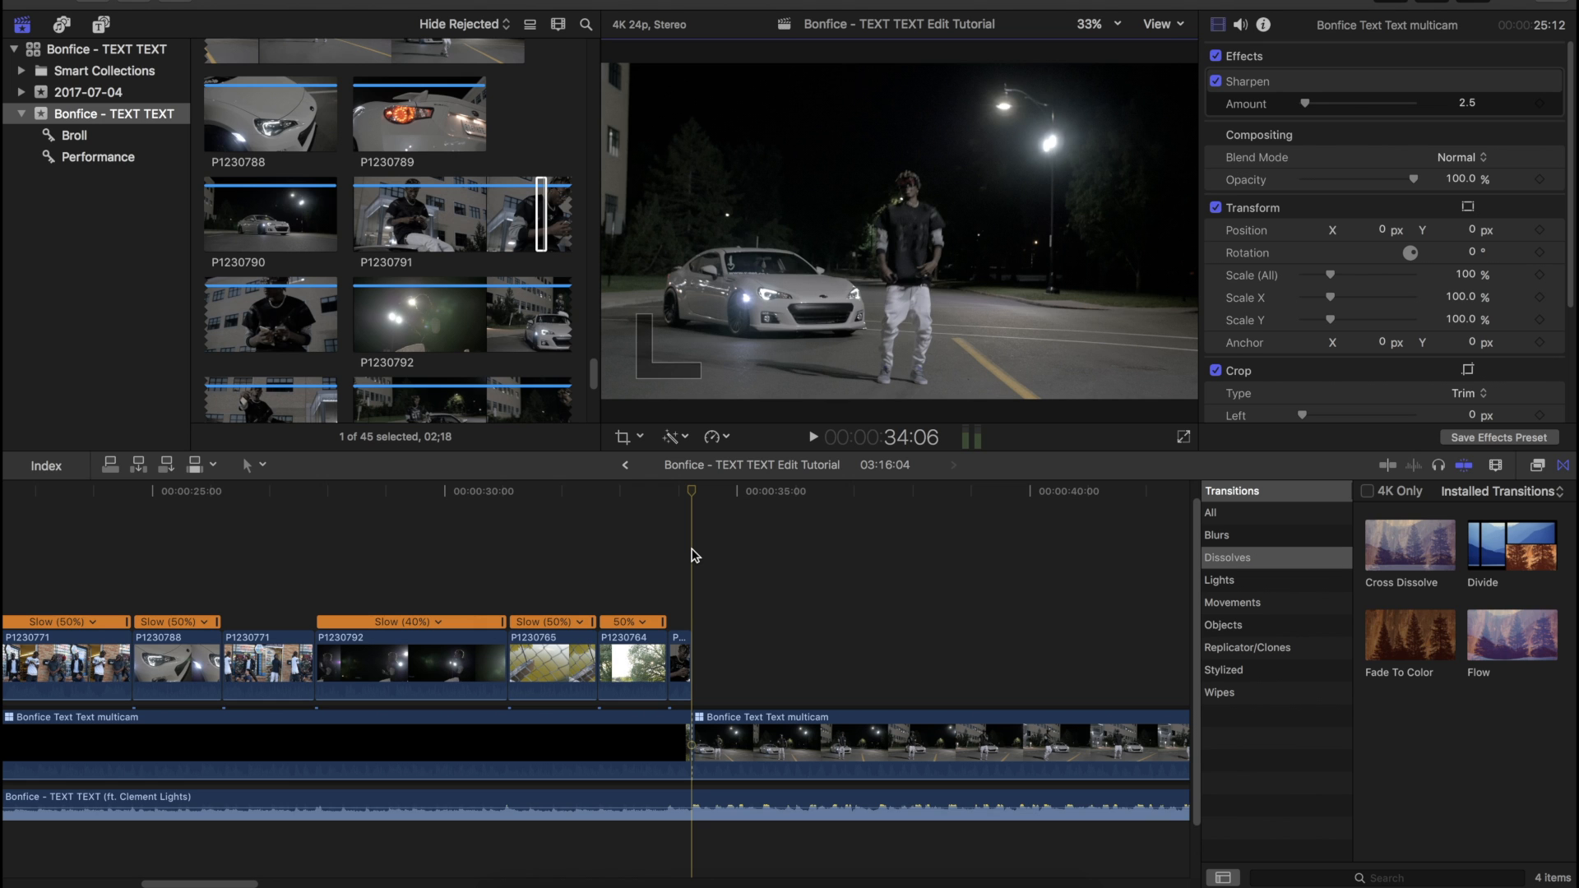
key(2)
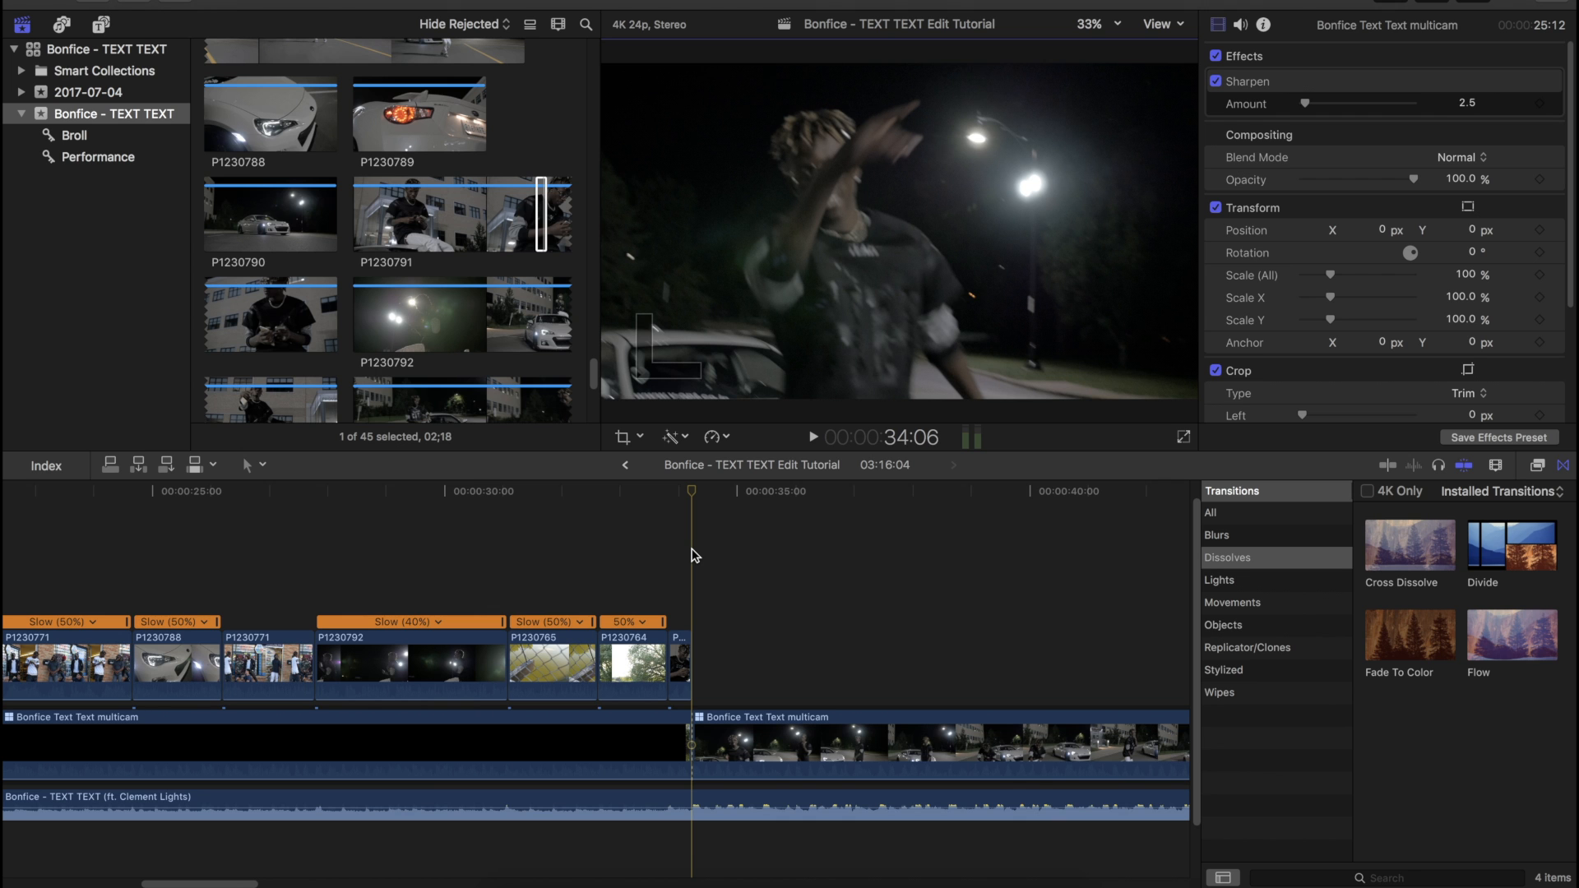
Step: Compare the night angles for the segment after 34:06 and settle on the close-up of the performer in front of the car
key(3)
key(4)
key(2)
key(3)
key(4)
key(2)
key(5)
key(3)
key(2)
key(4)
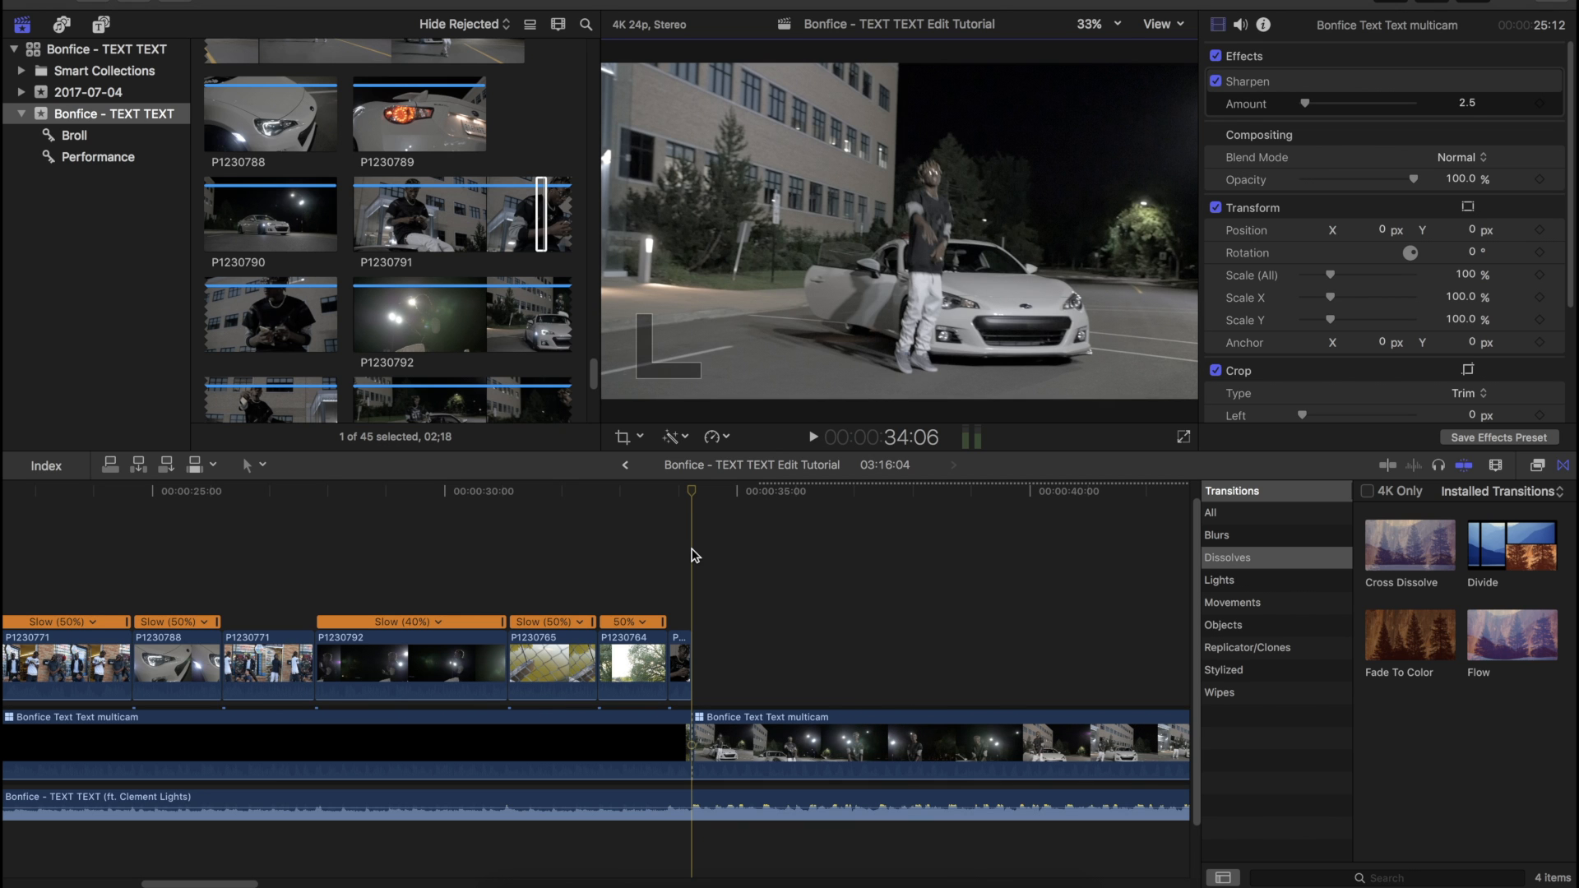
key(5)
key(3)
key(5)
key(3)
key(4)
key(3)
key(4)
key(3)
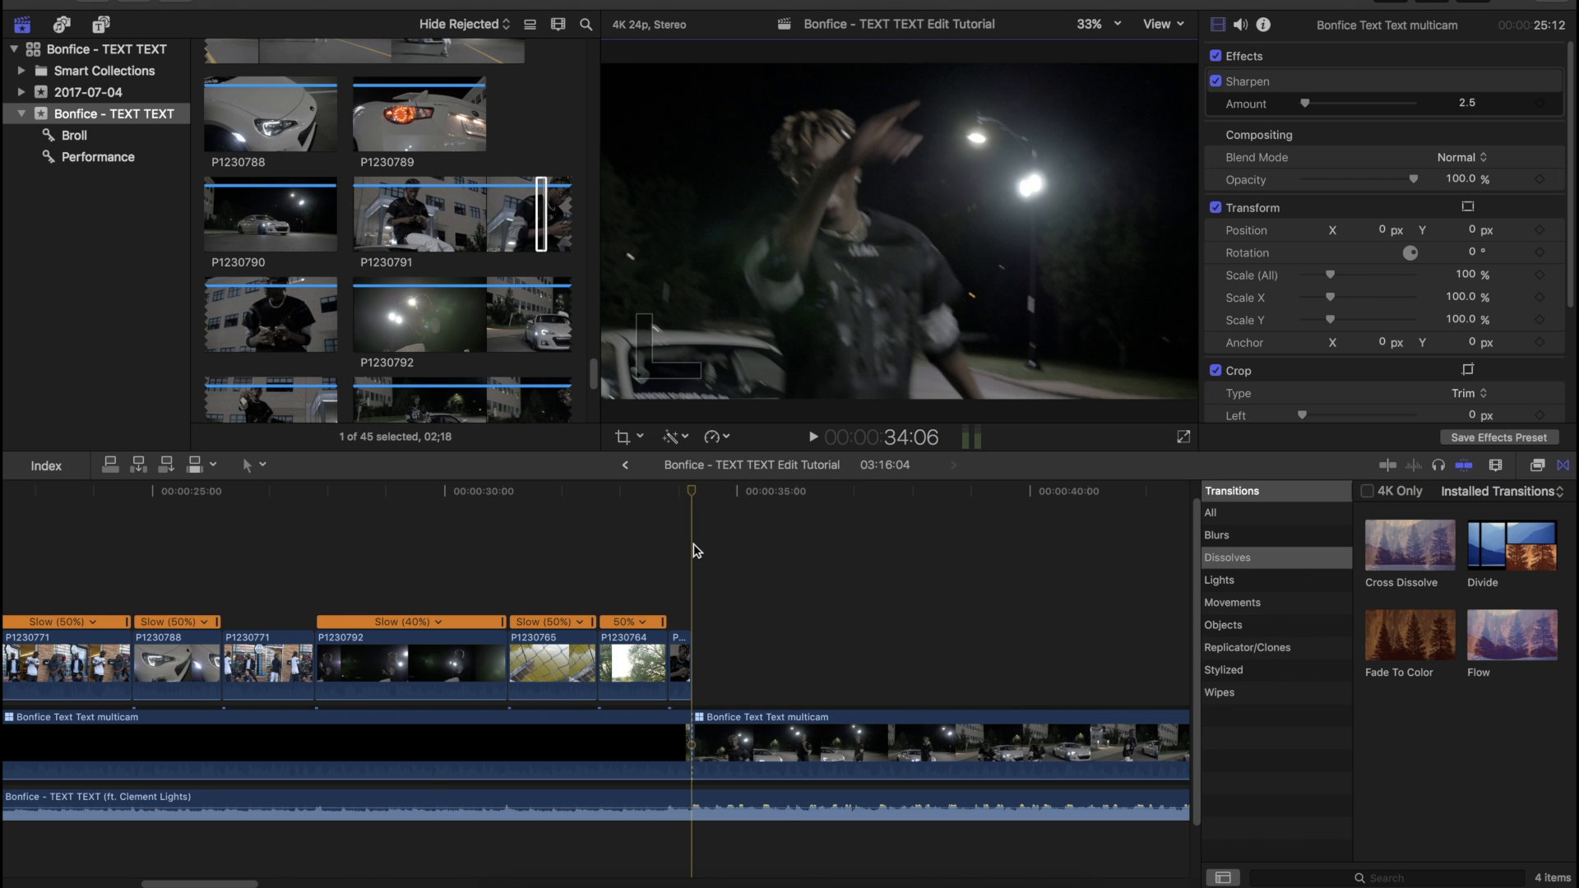
key(4)
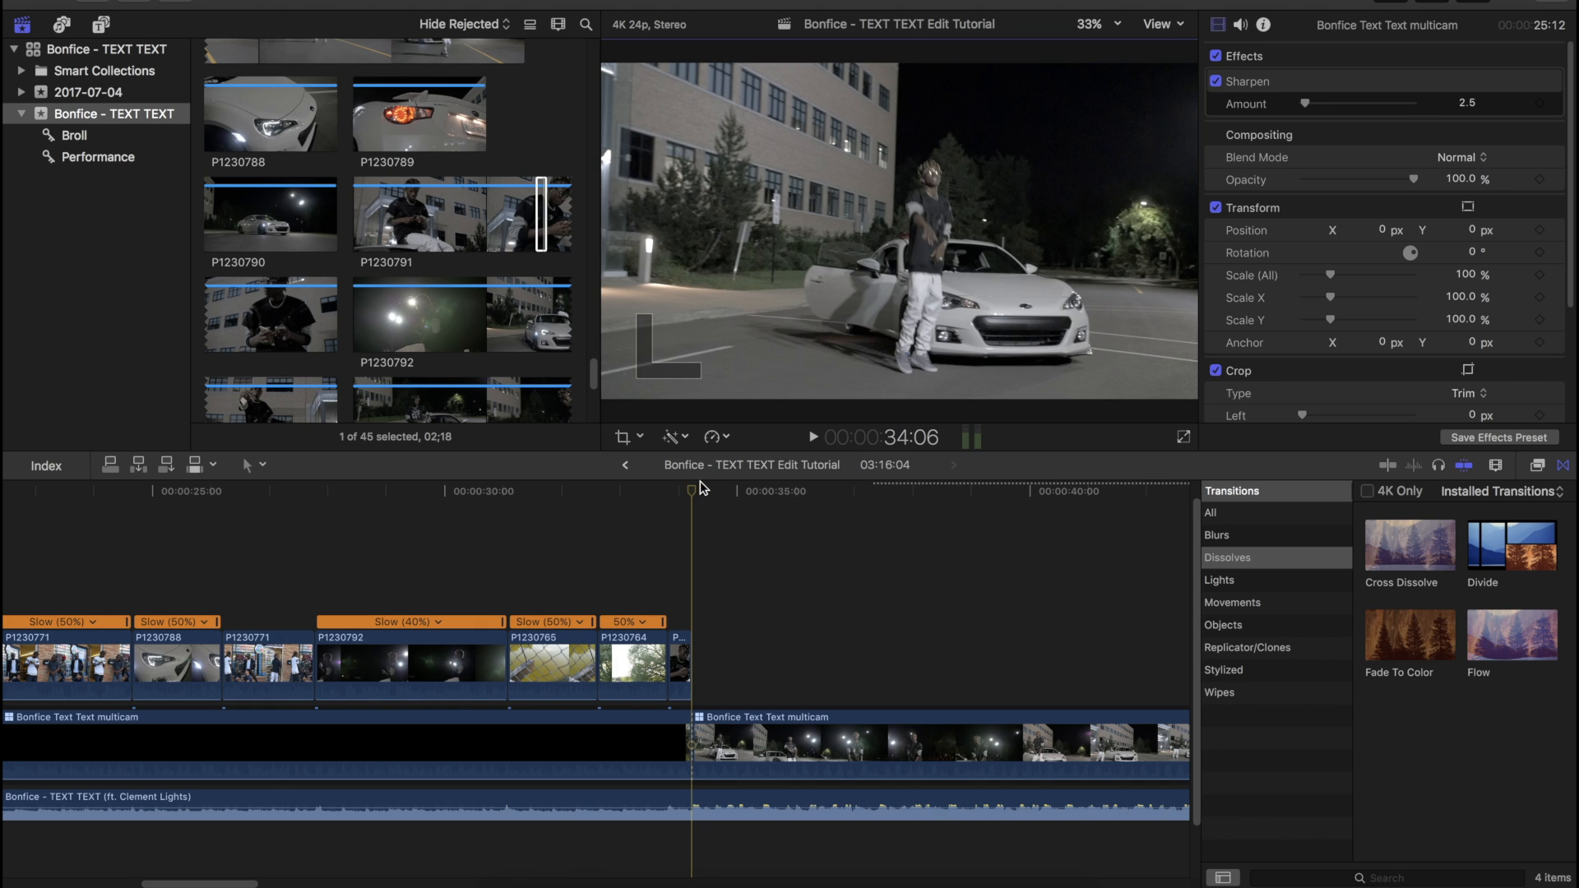
key(ctrl+shift+Right)
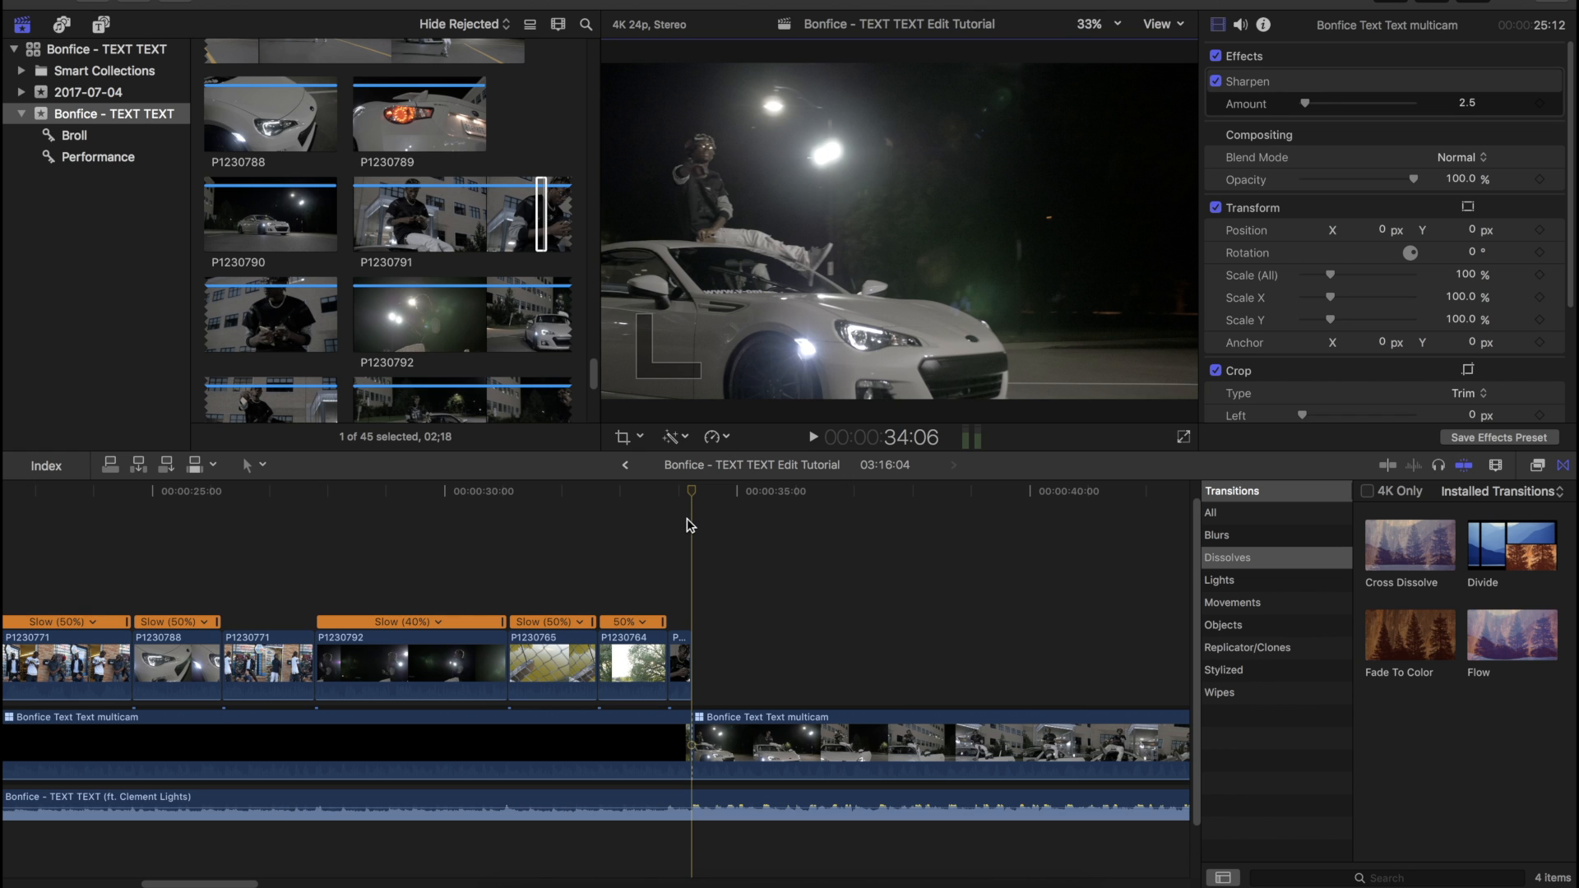
key(ctrl+shift+Right)
Step: Play the transition from the b-roll into the performance and compare the candidate angles after 34:06
click(640, 502)
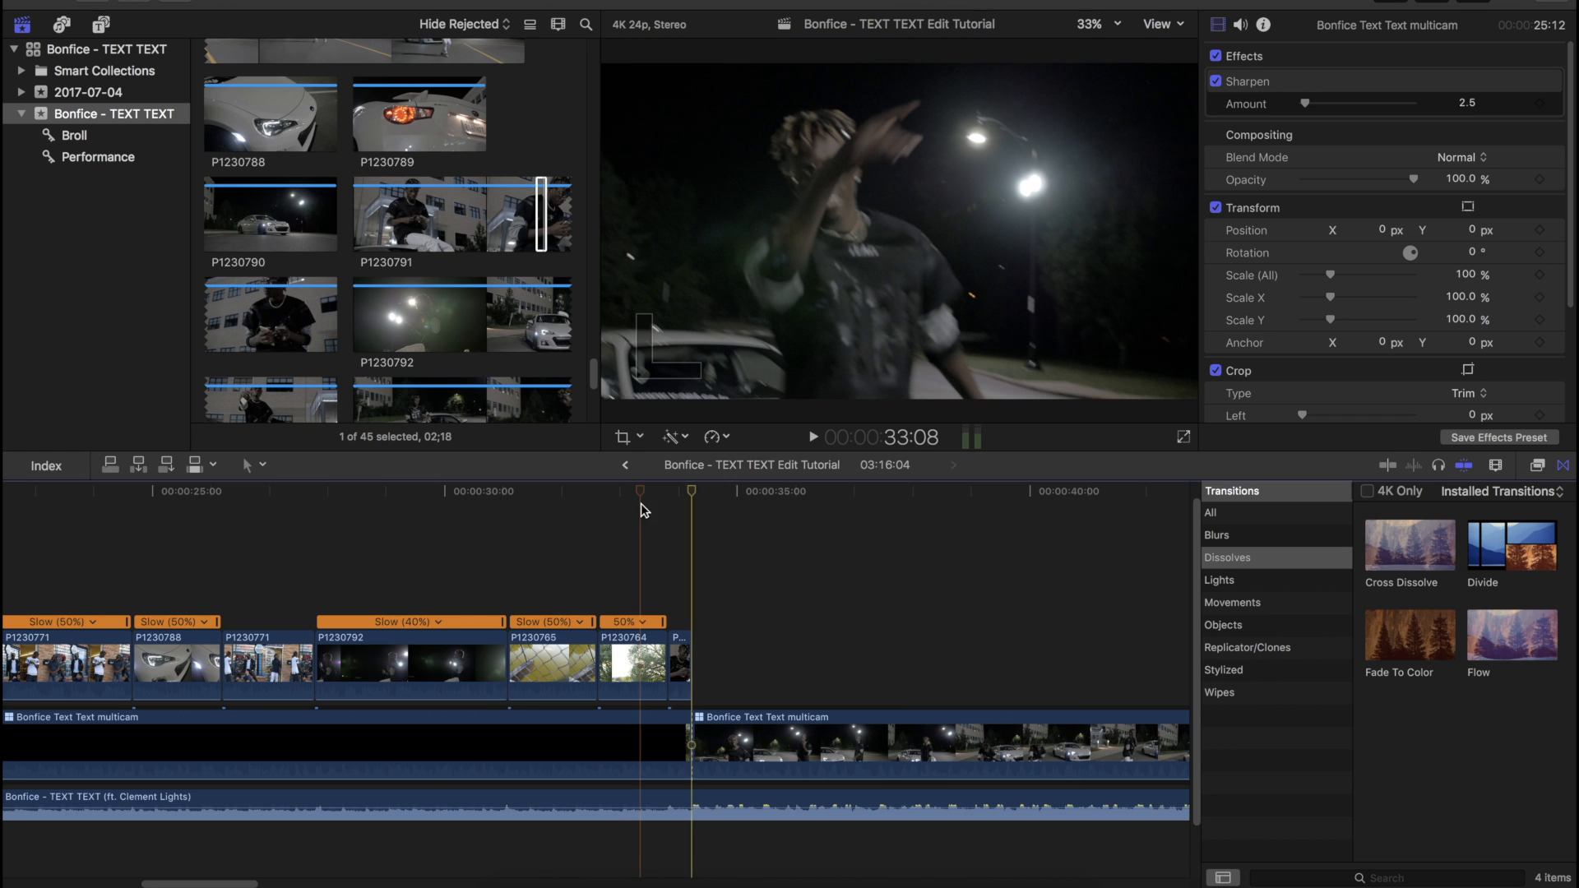
click(618, 493)
key(space)
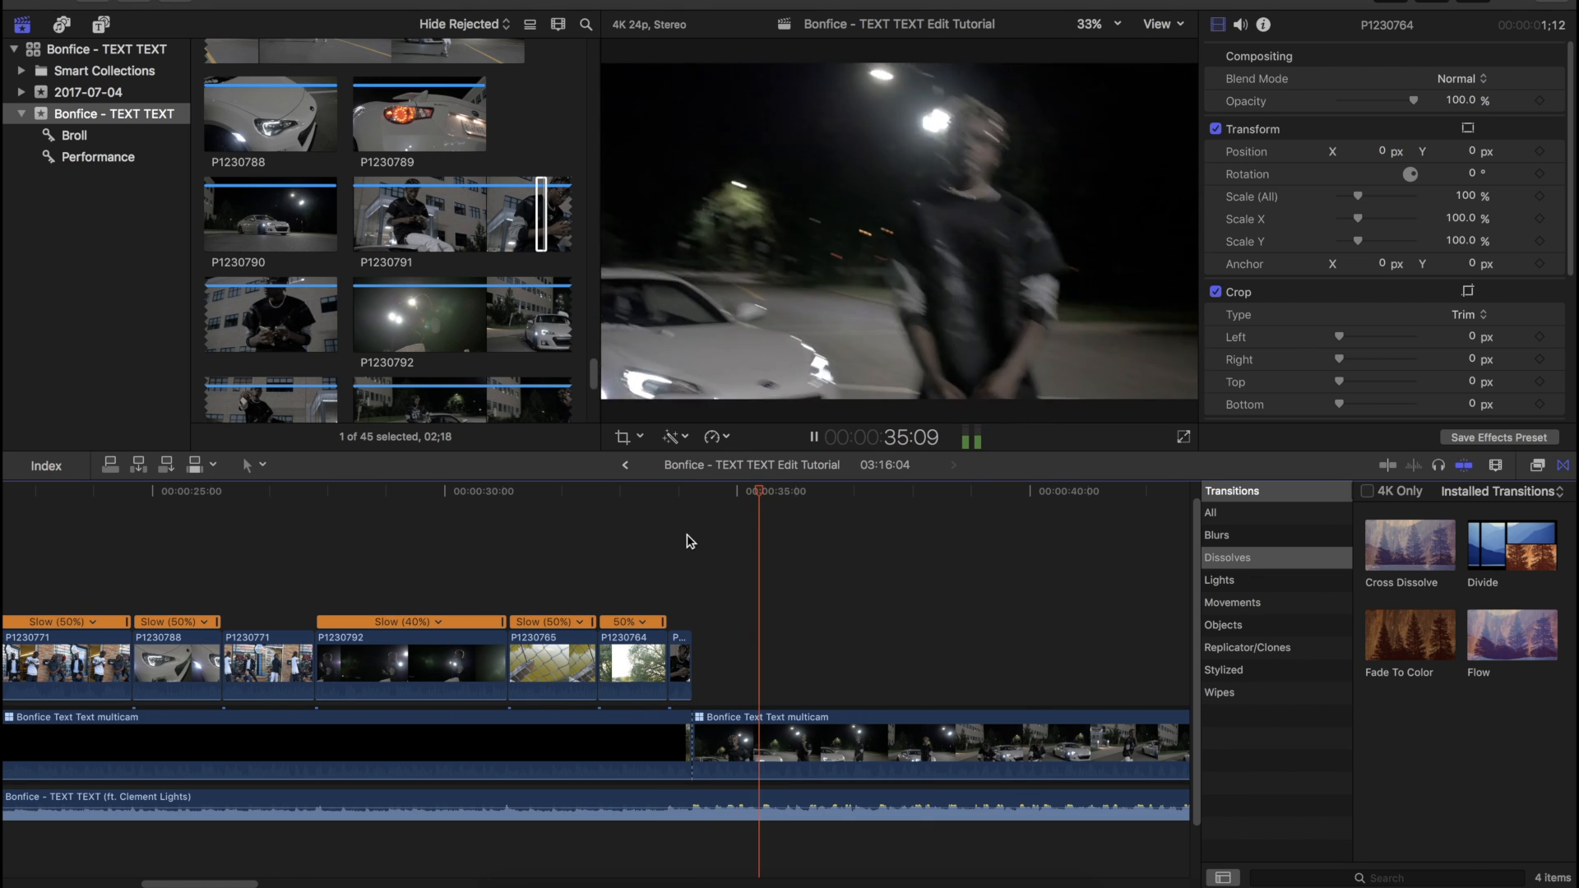
click(690, 535)
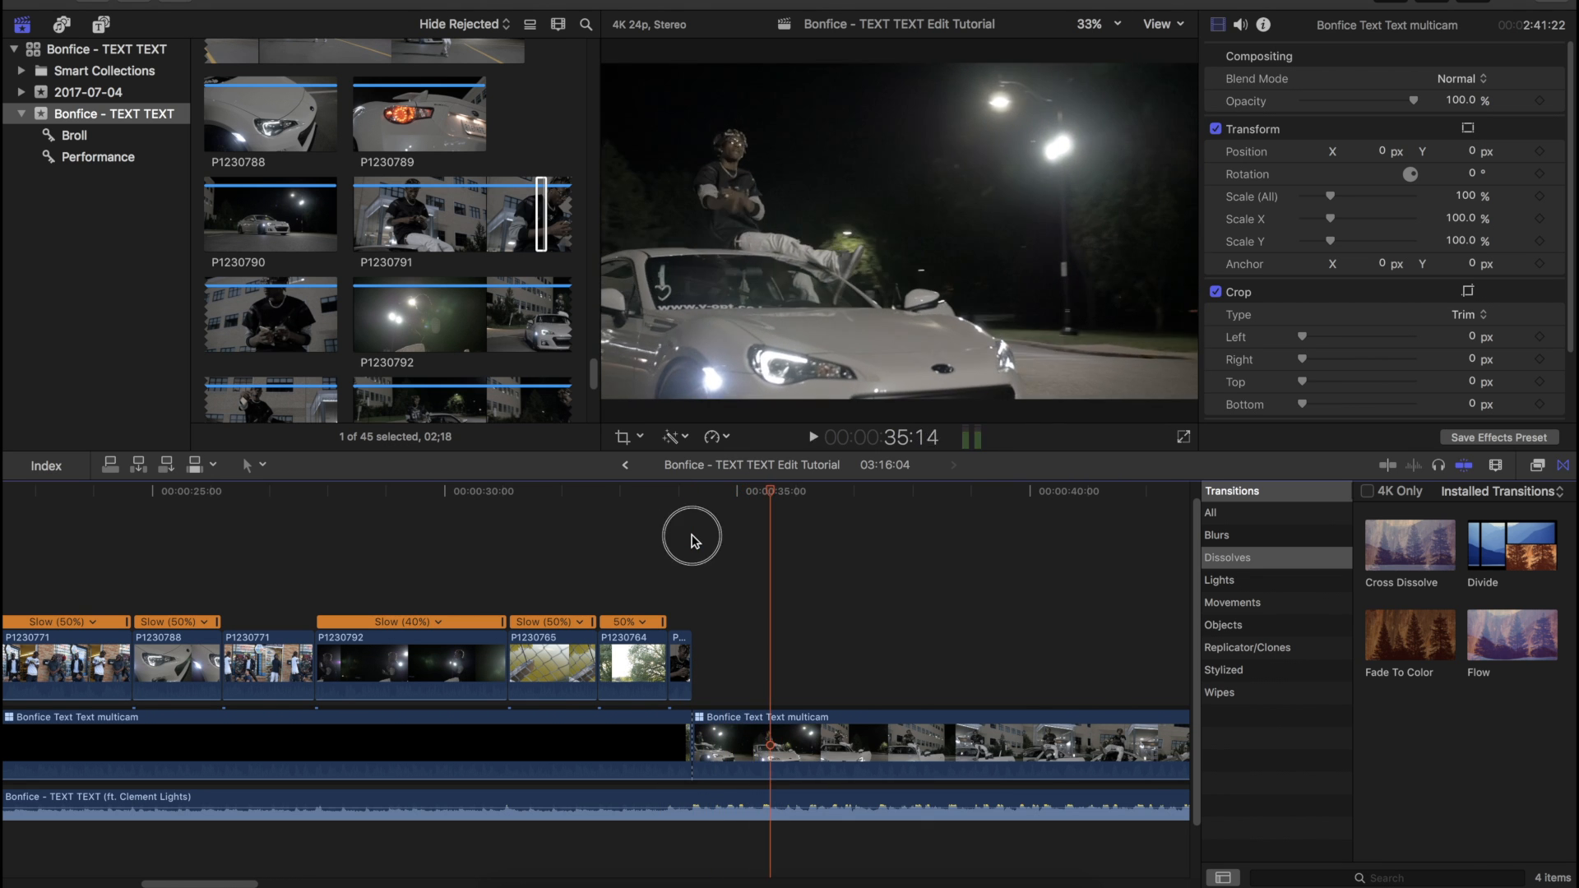
click(691, 535)
click(692, 535)
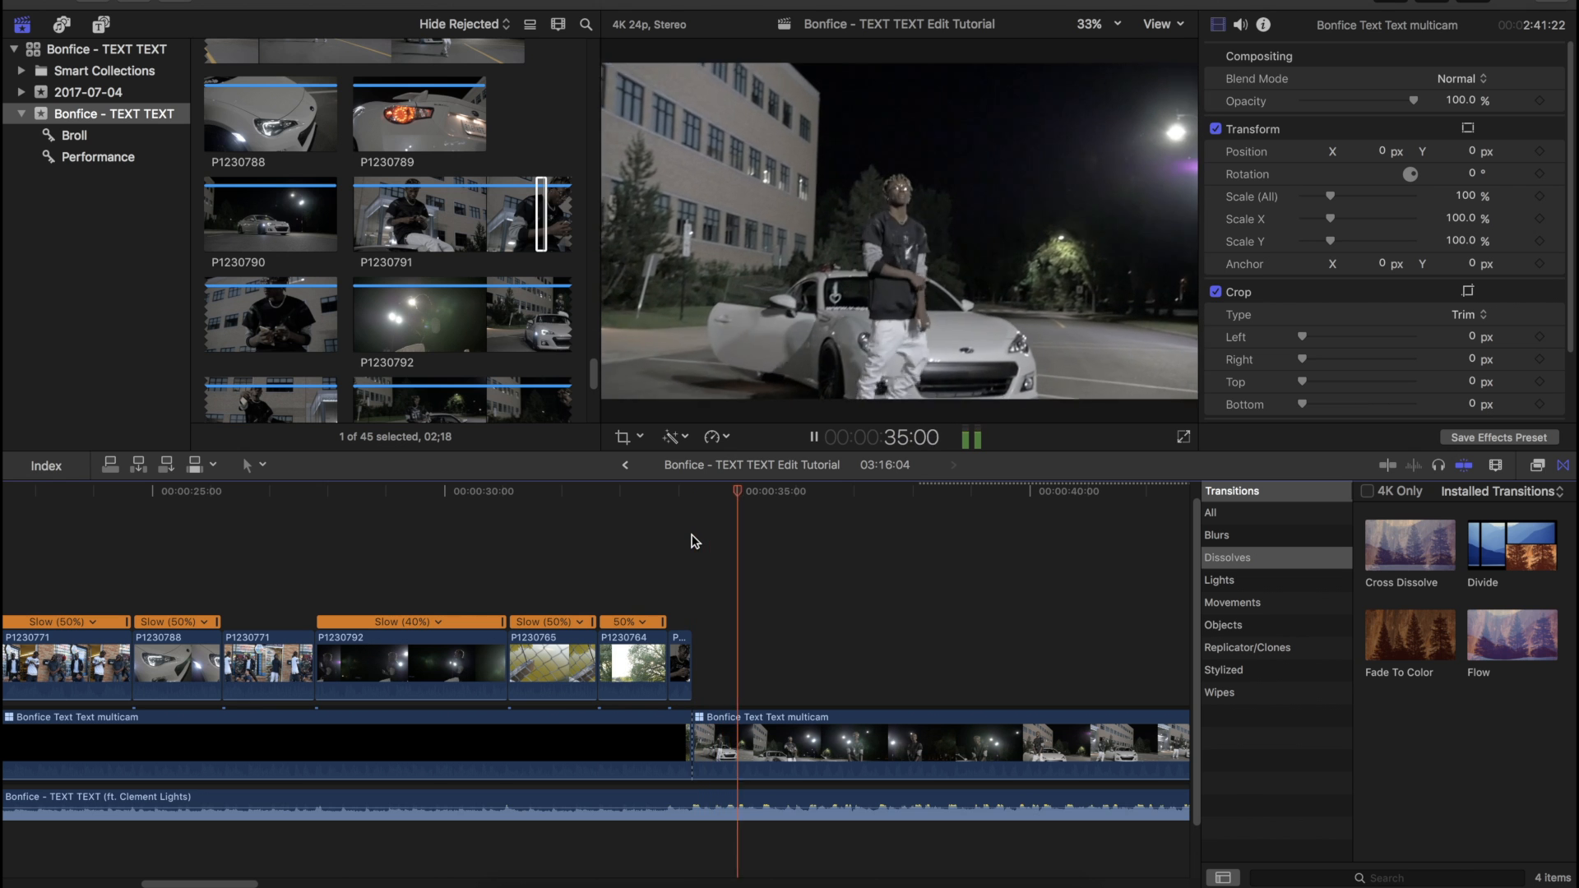
key(space)
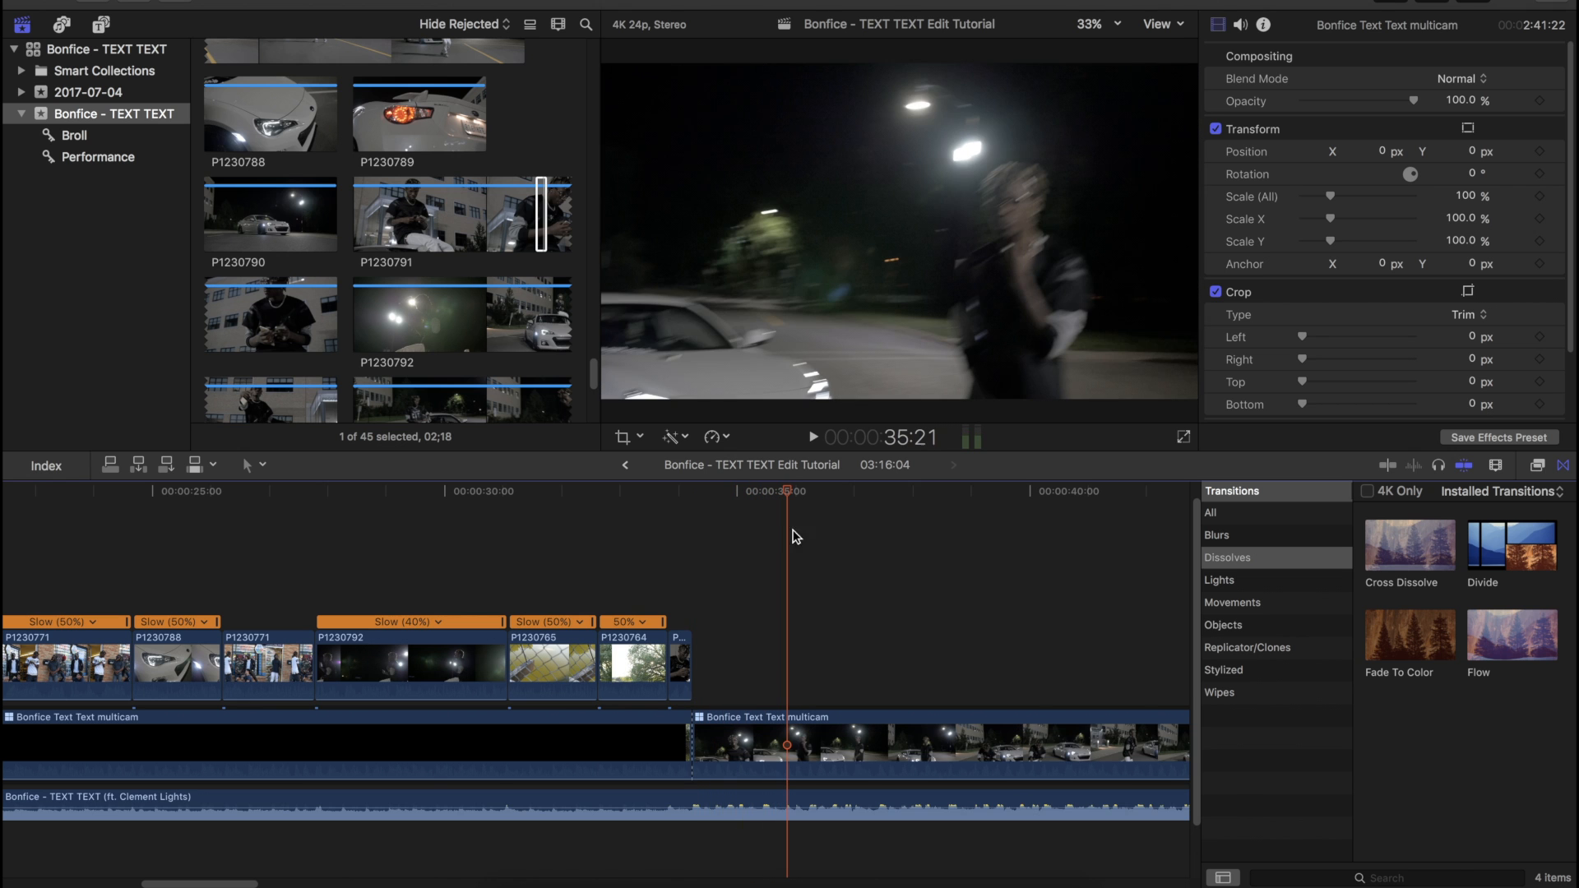
Step: Cut the multicam at 35:21 and switch to the angle of the performer sitting on the car hood
click(666, 540)
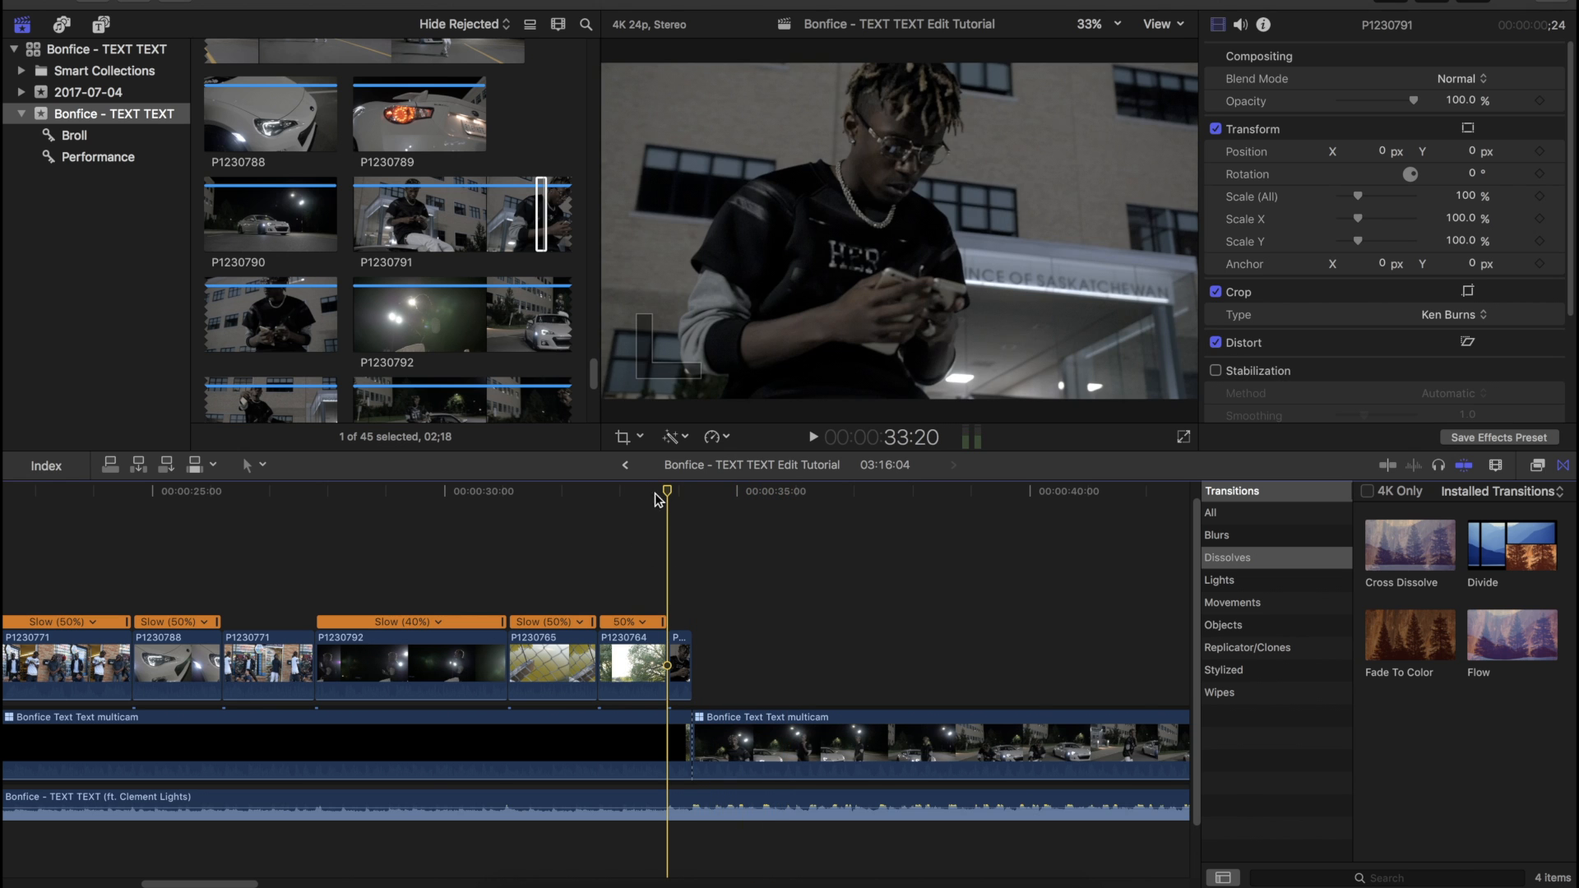
drag(667, 496, 779, 499)
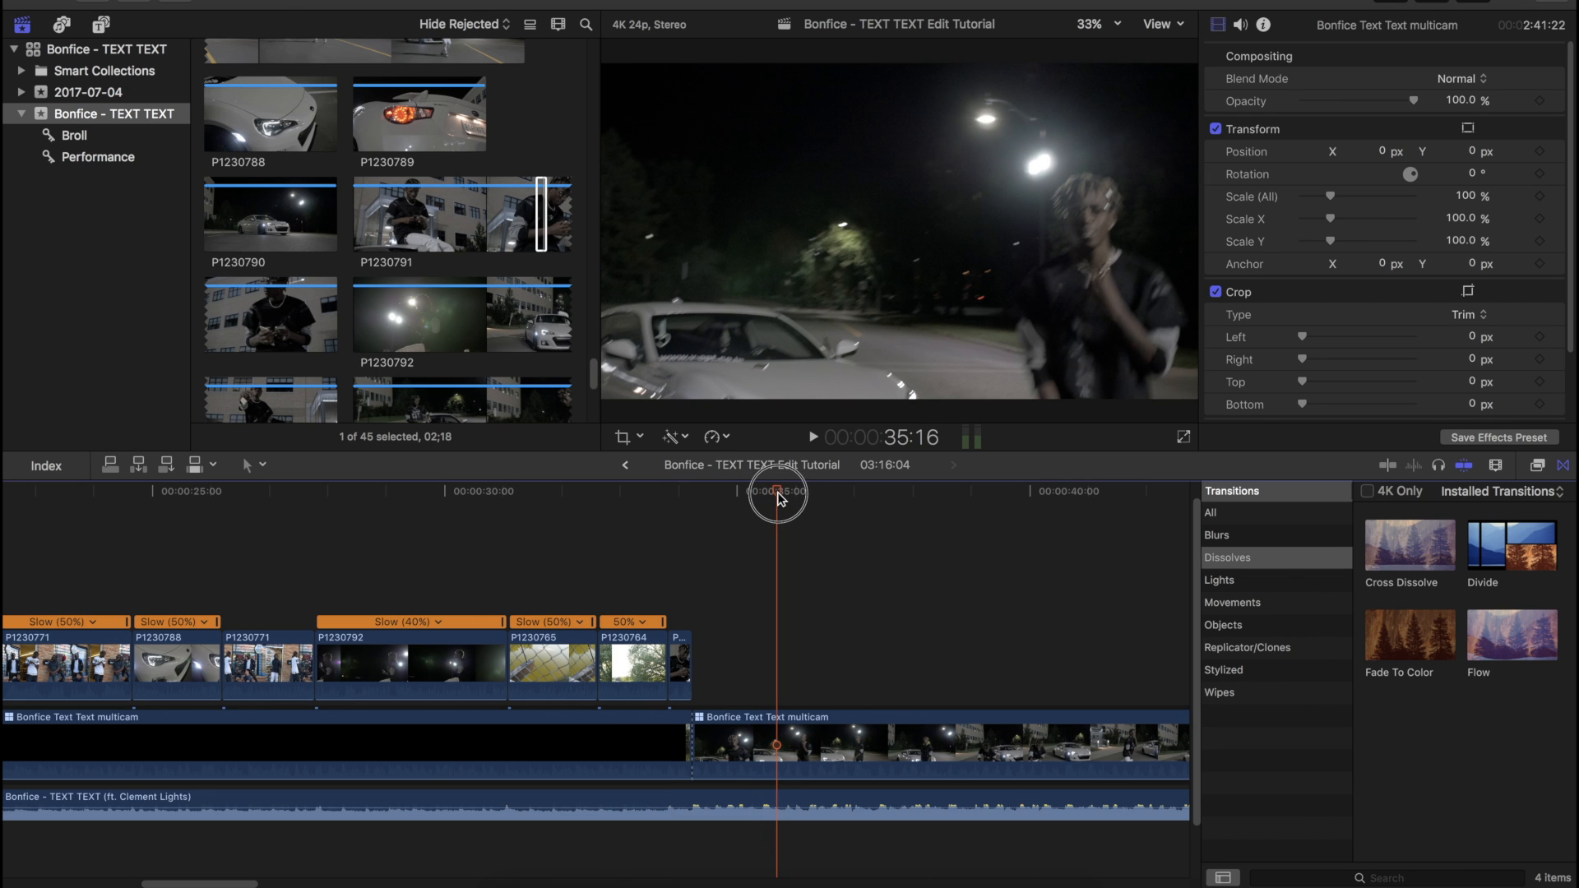
key(super+equal)
key(super+equal)
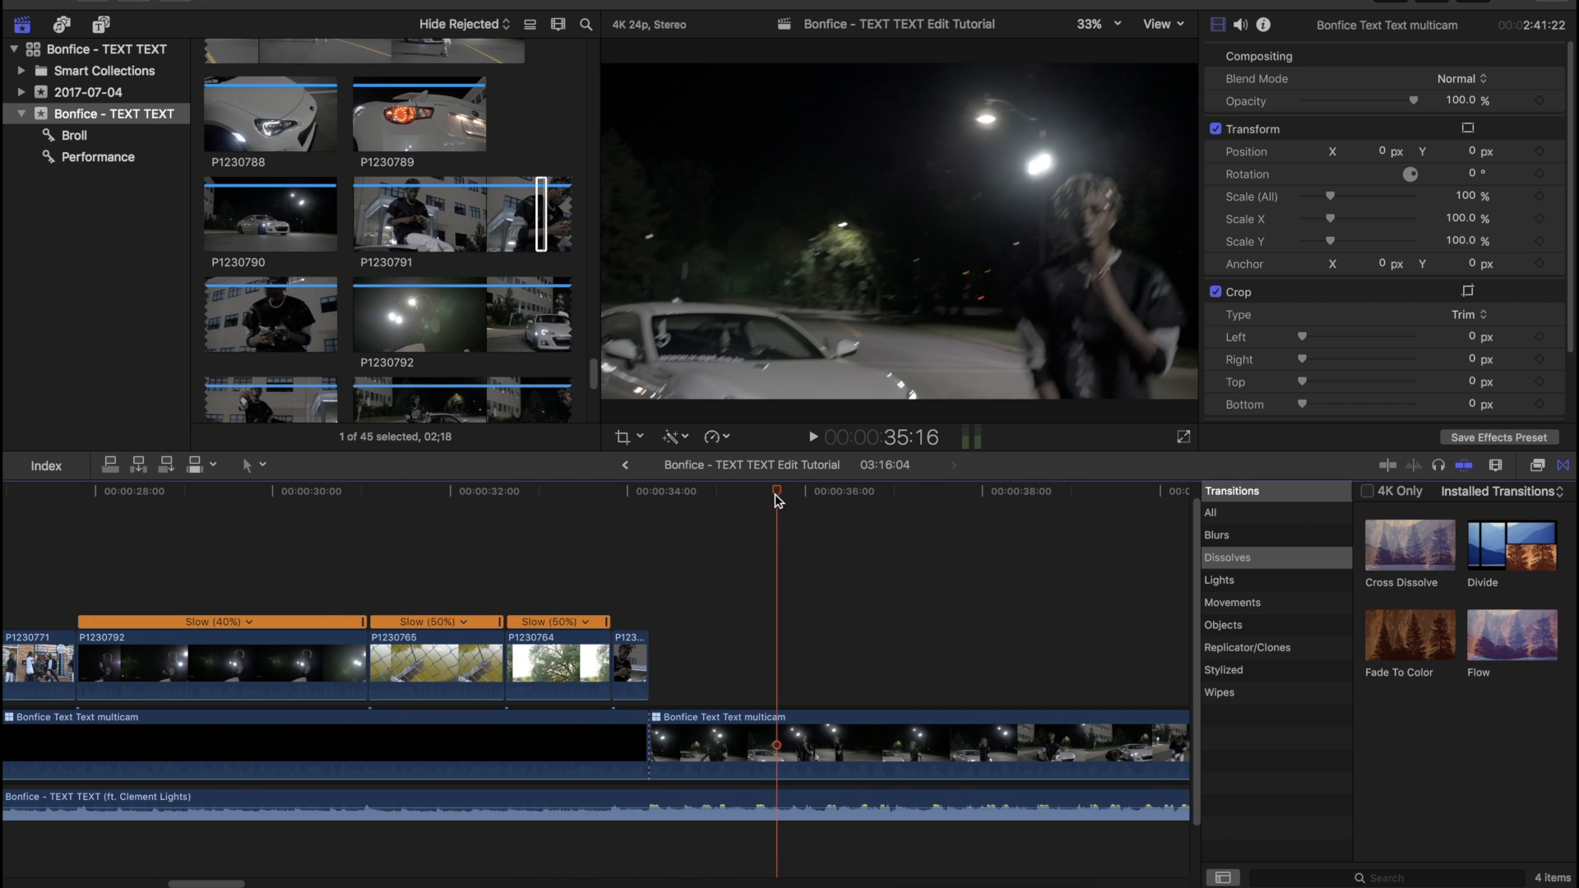
key(space)
click(795, 498)
click(795, 496)
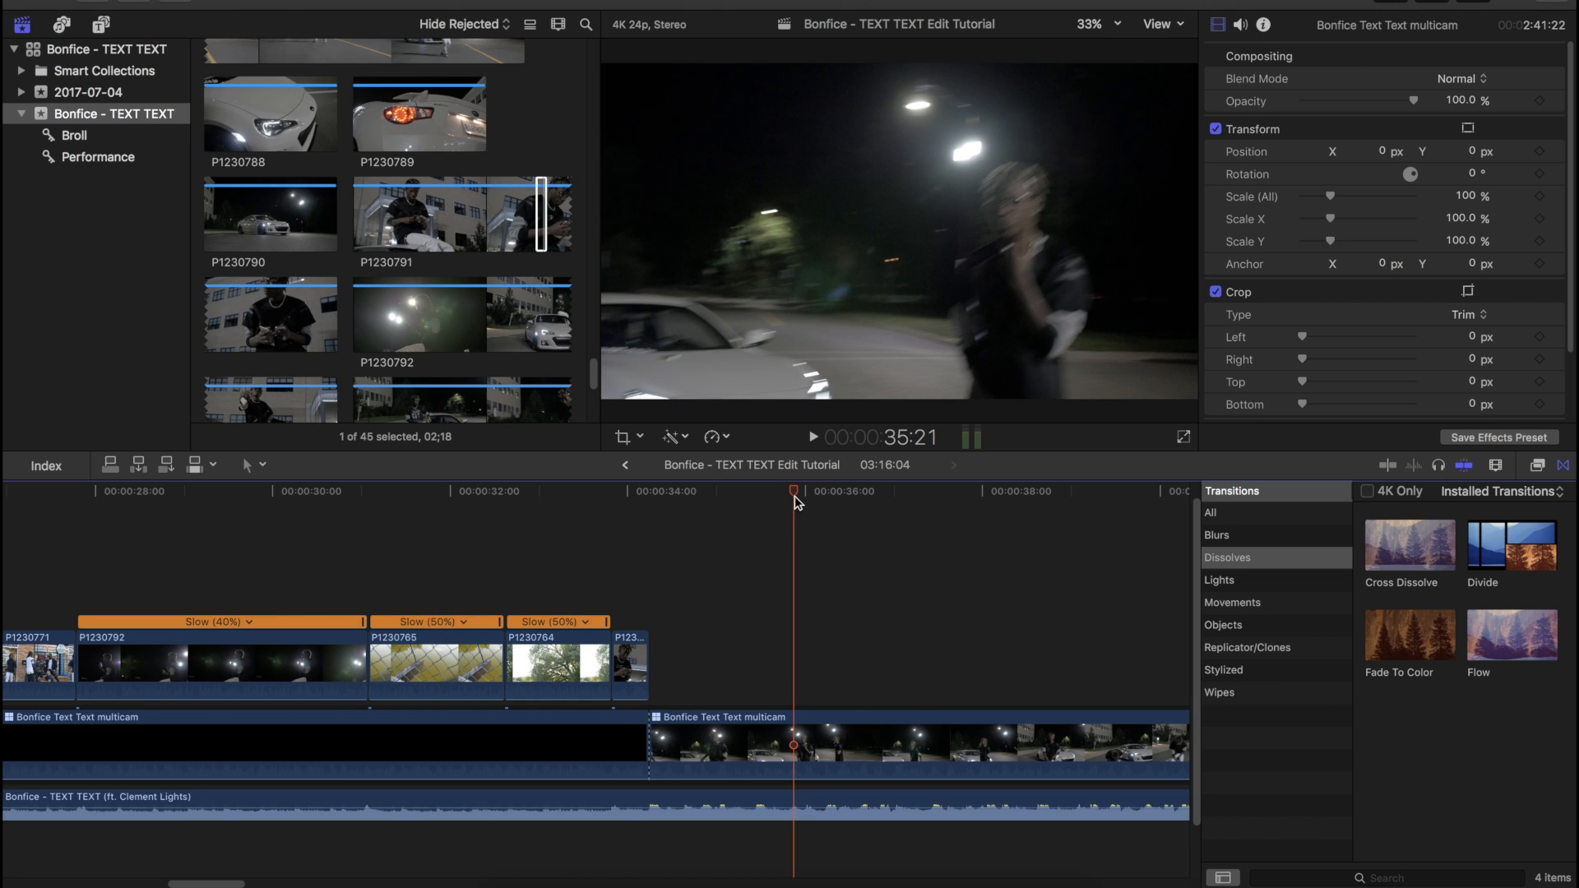
key(2)
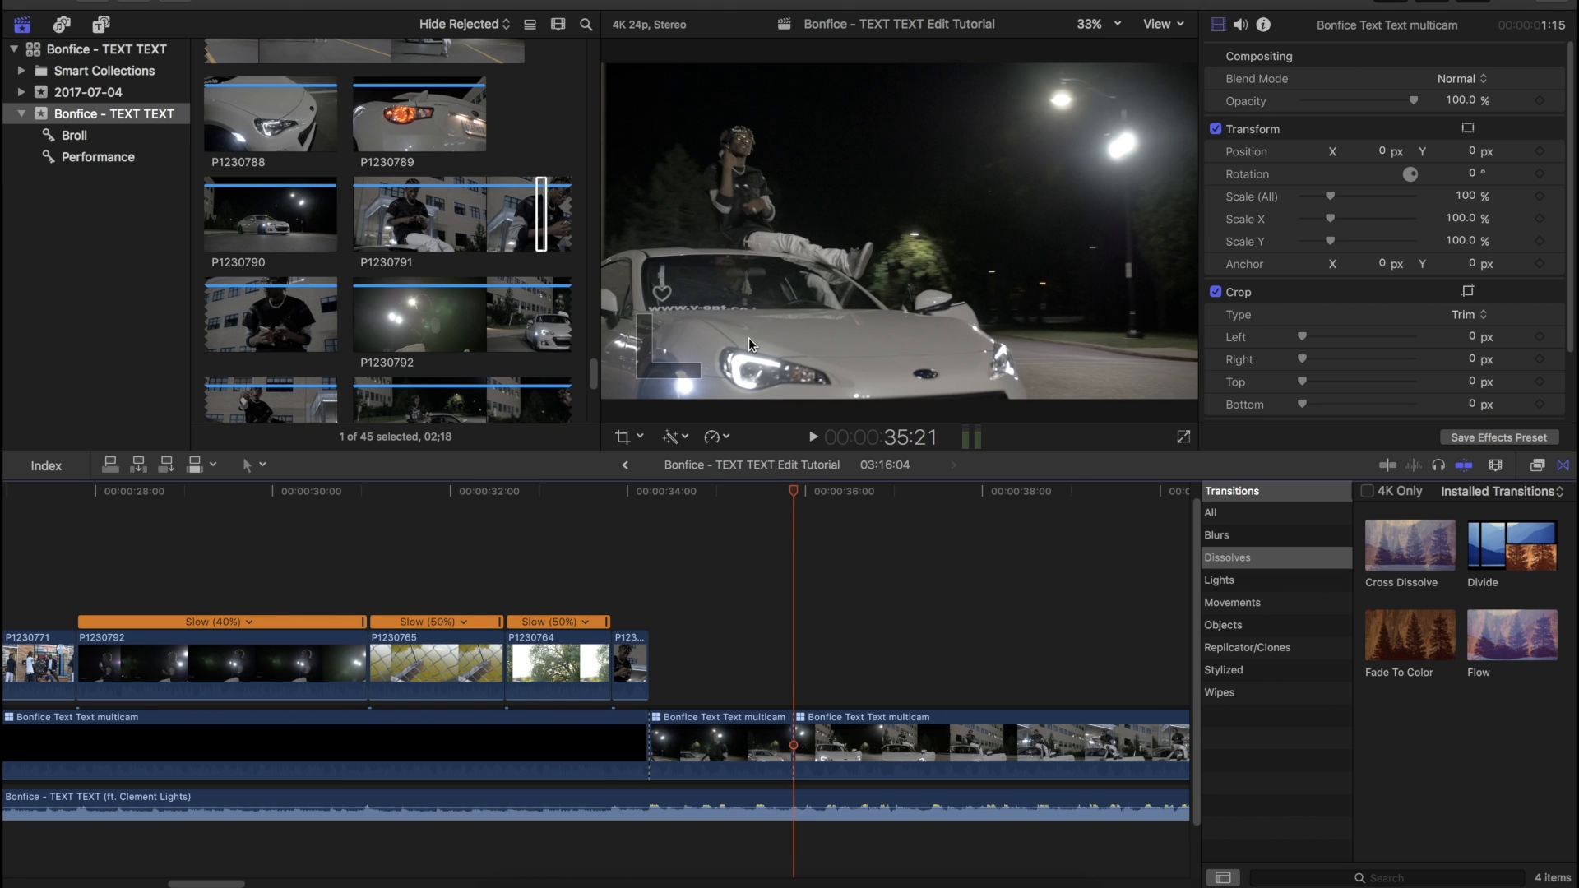
Step: Play back the multicam angle change around 35:21
click(759, 496)
key(space)
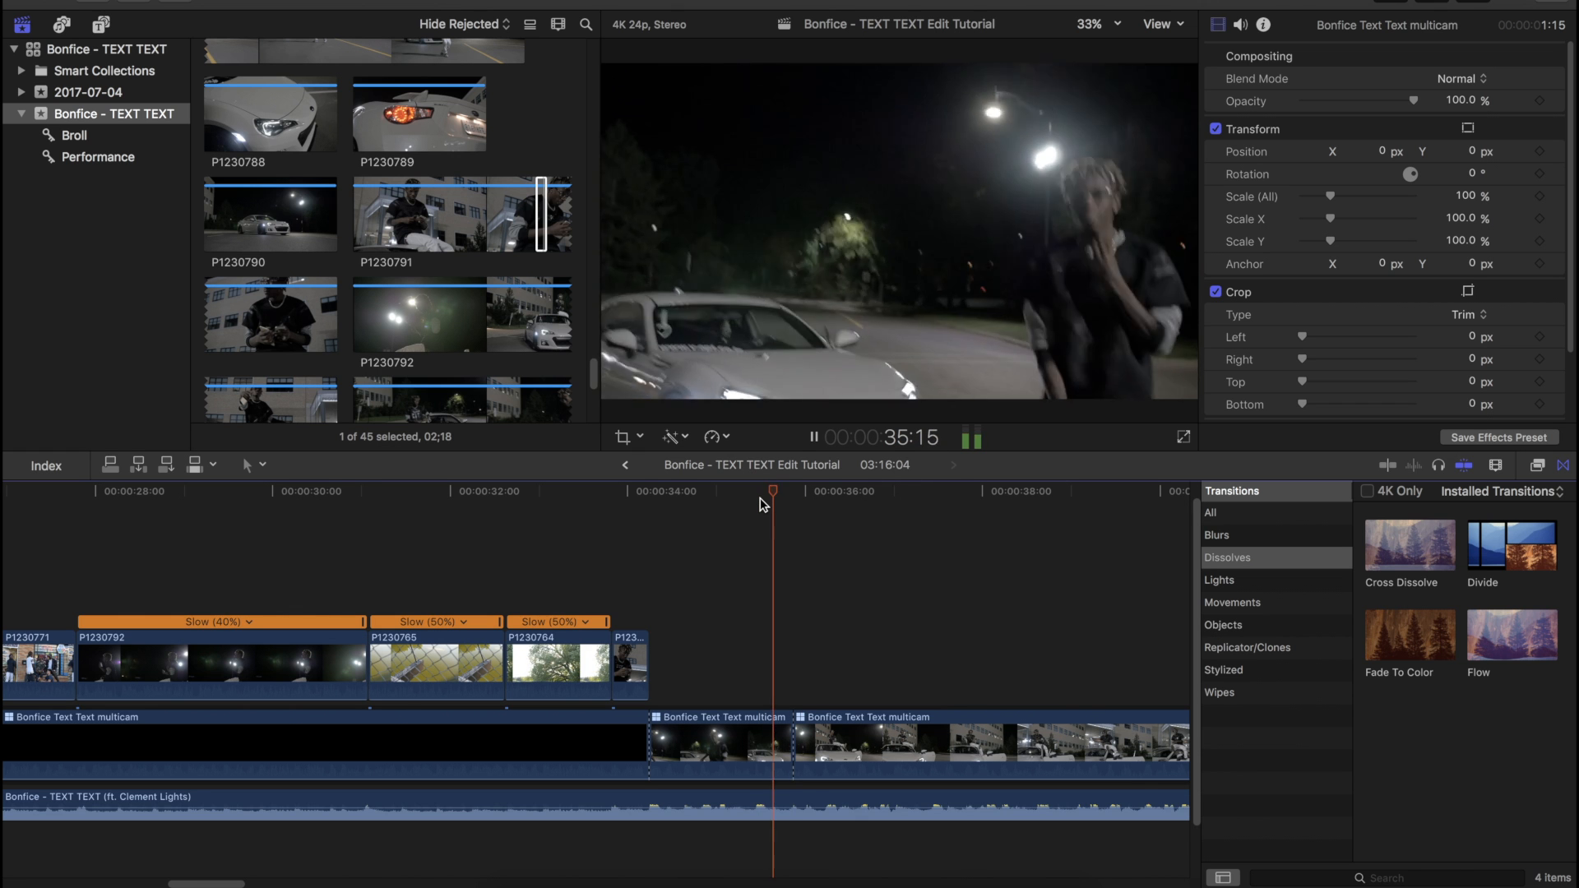
click(803, 553)
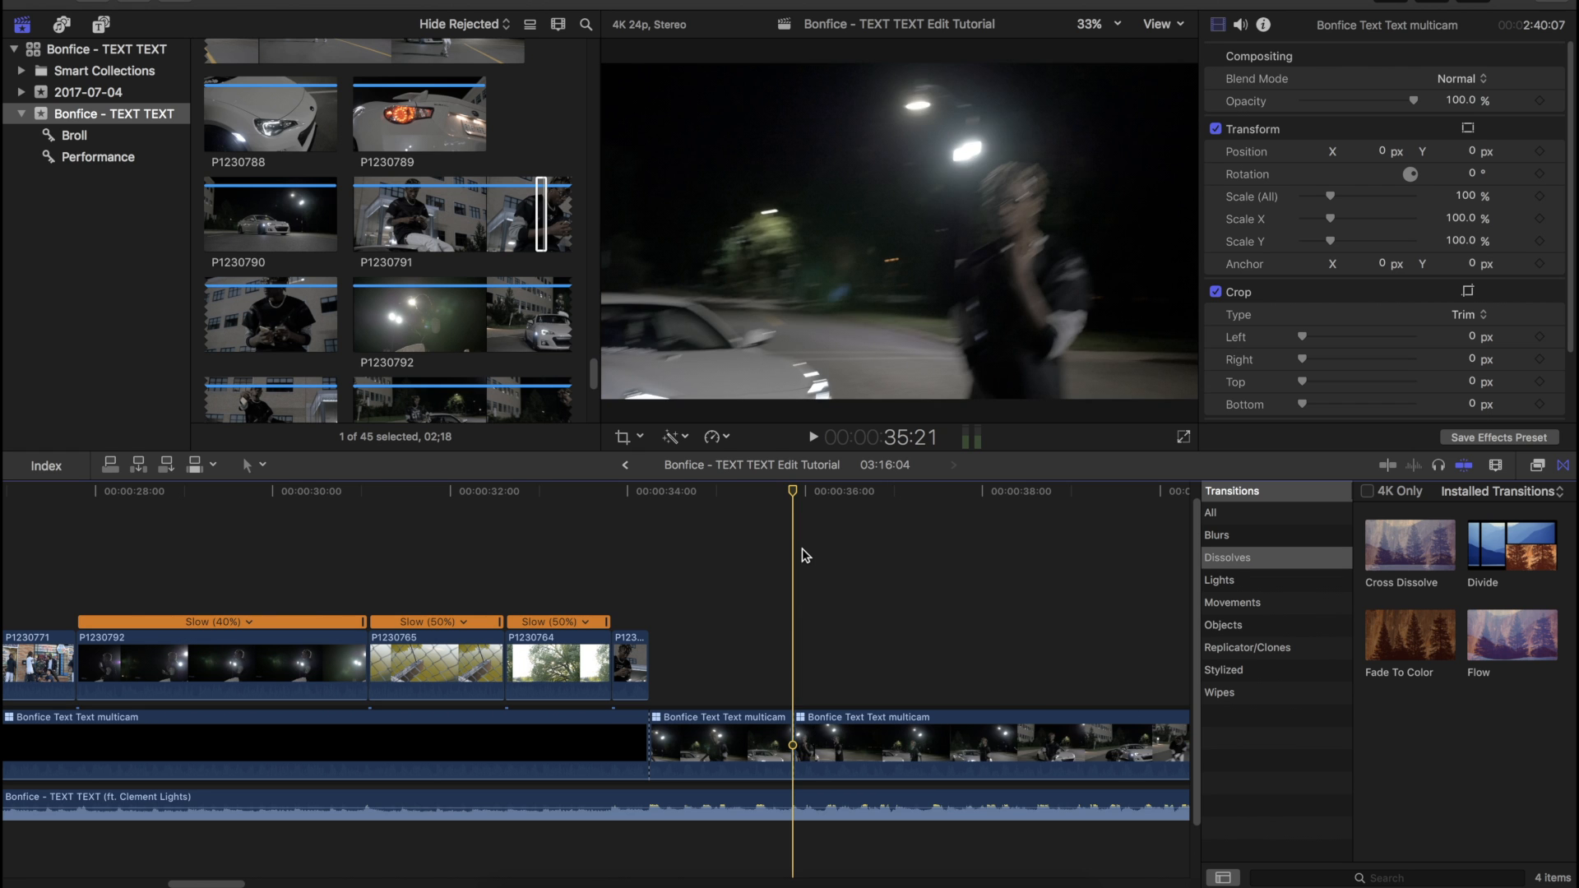
Step: Cut the multicam at 37:10 and switch to the angle of the performer standing beside the white car
key(space)
key(space)
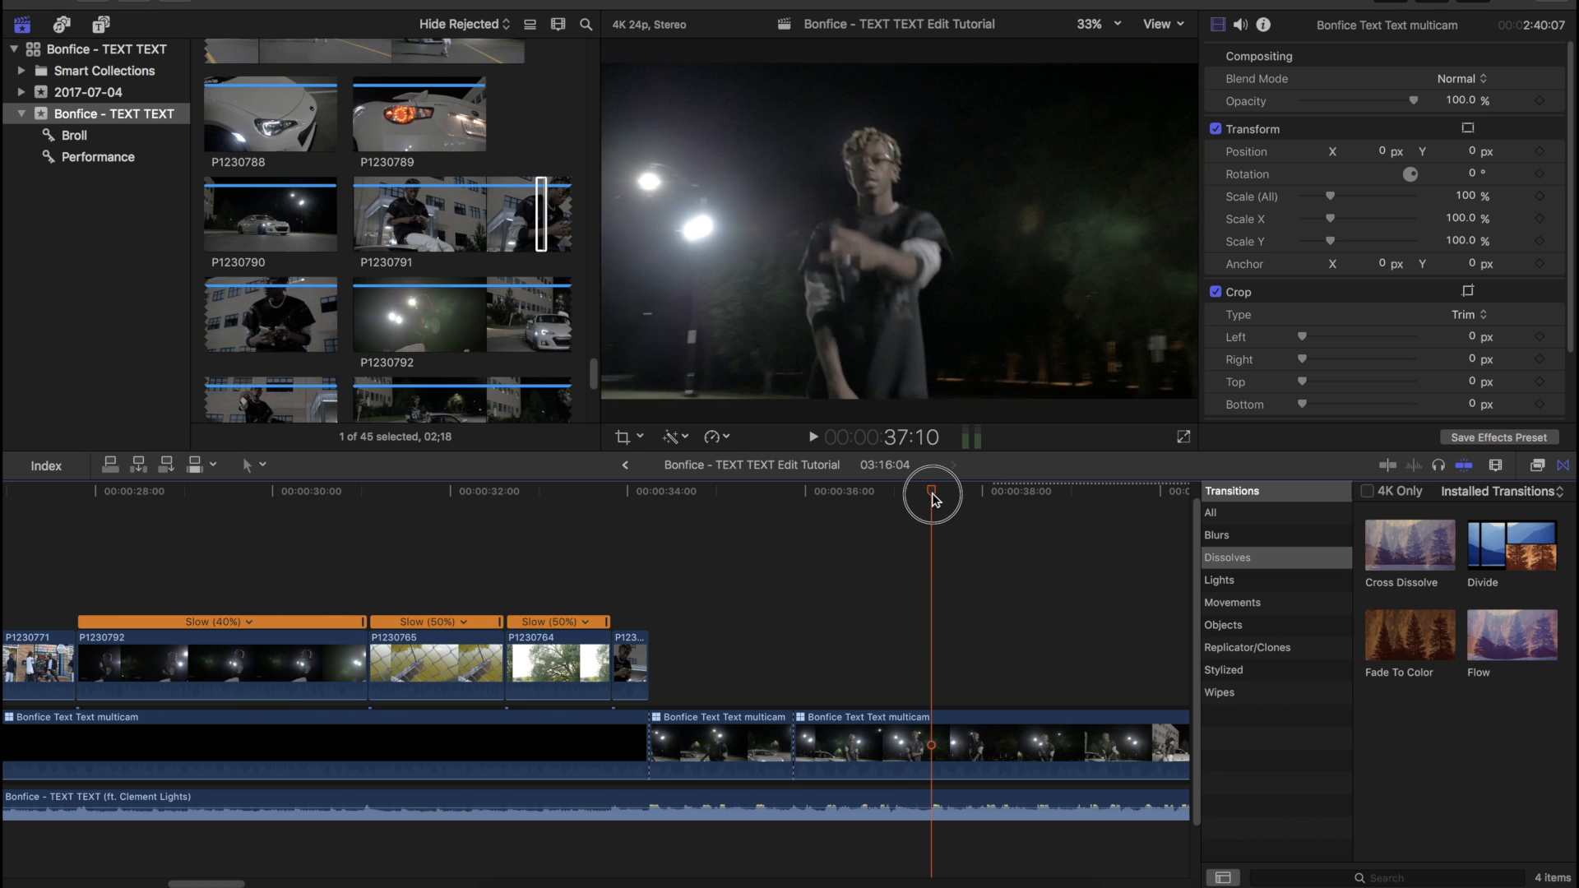
key(2)
key(3)
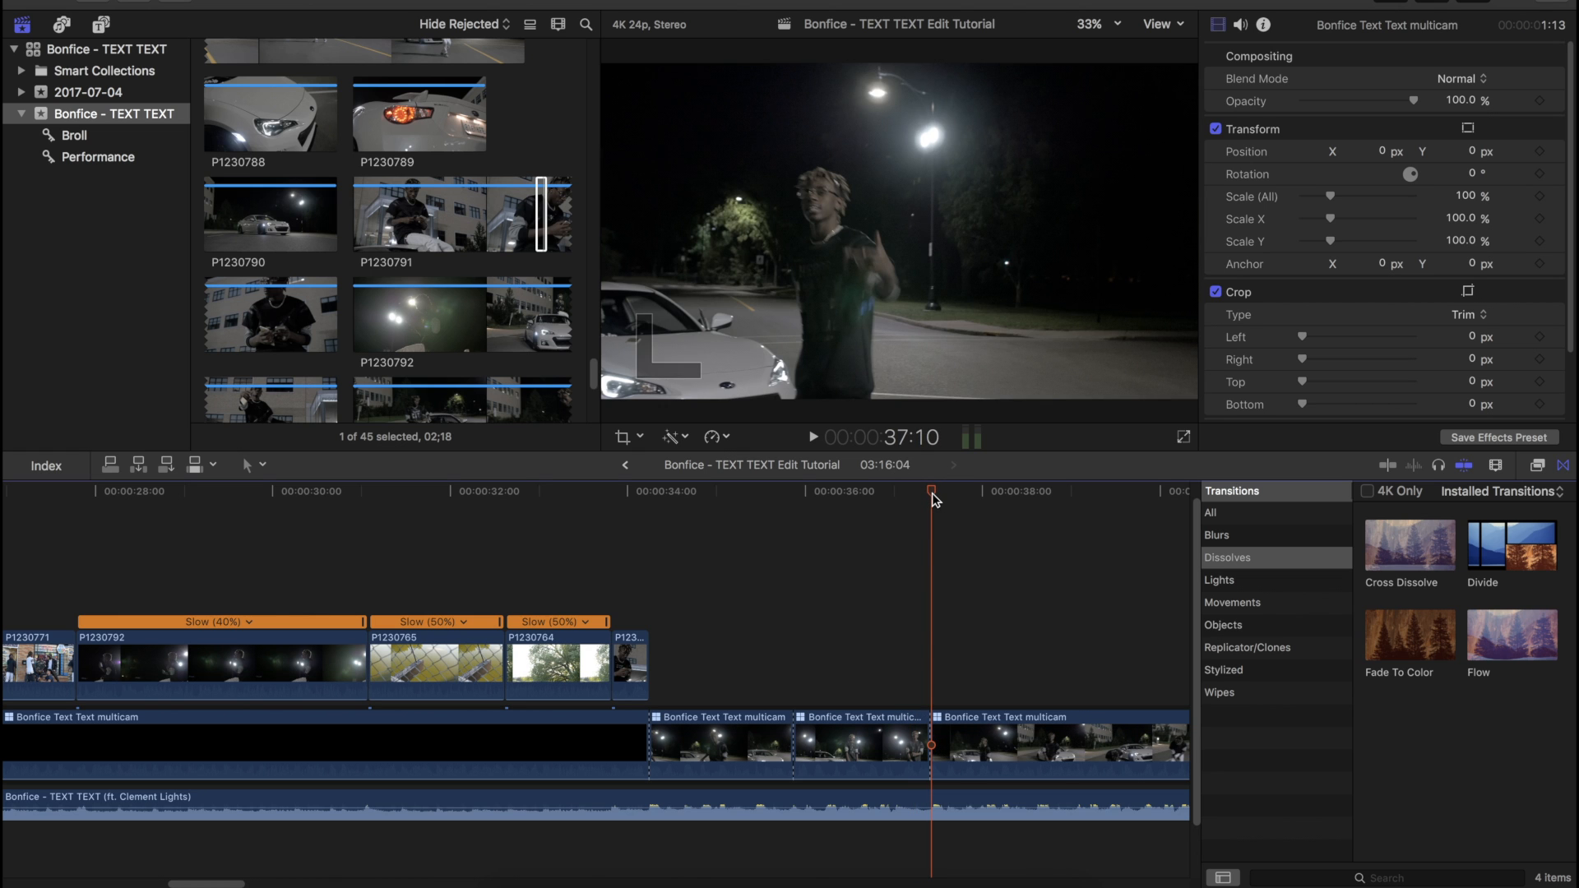
Step: Switch the multicam angle from 37:10 onward to the performer sitting on the white car's roof and play it back
key(4)
key(5)
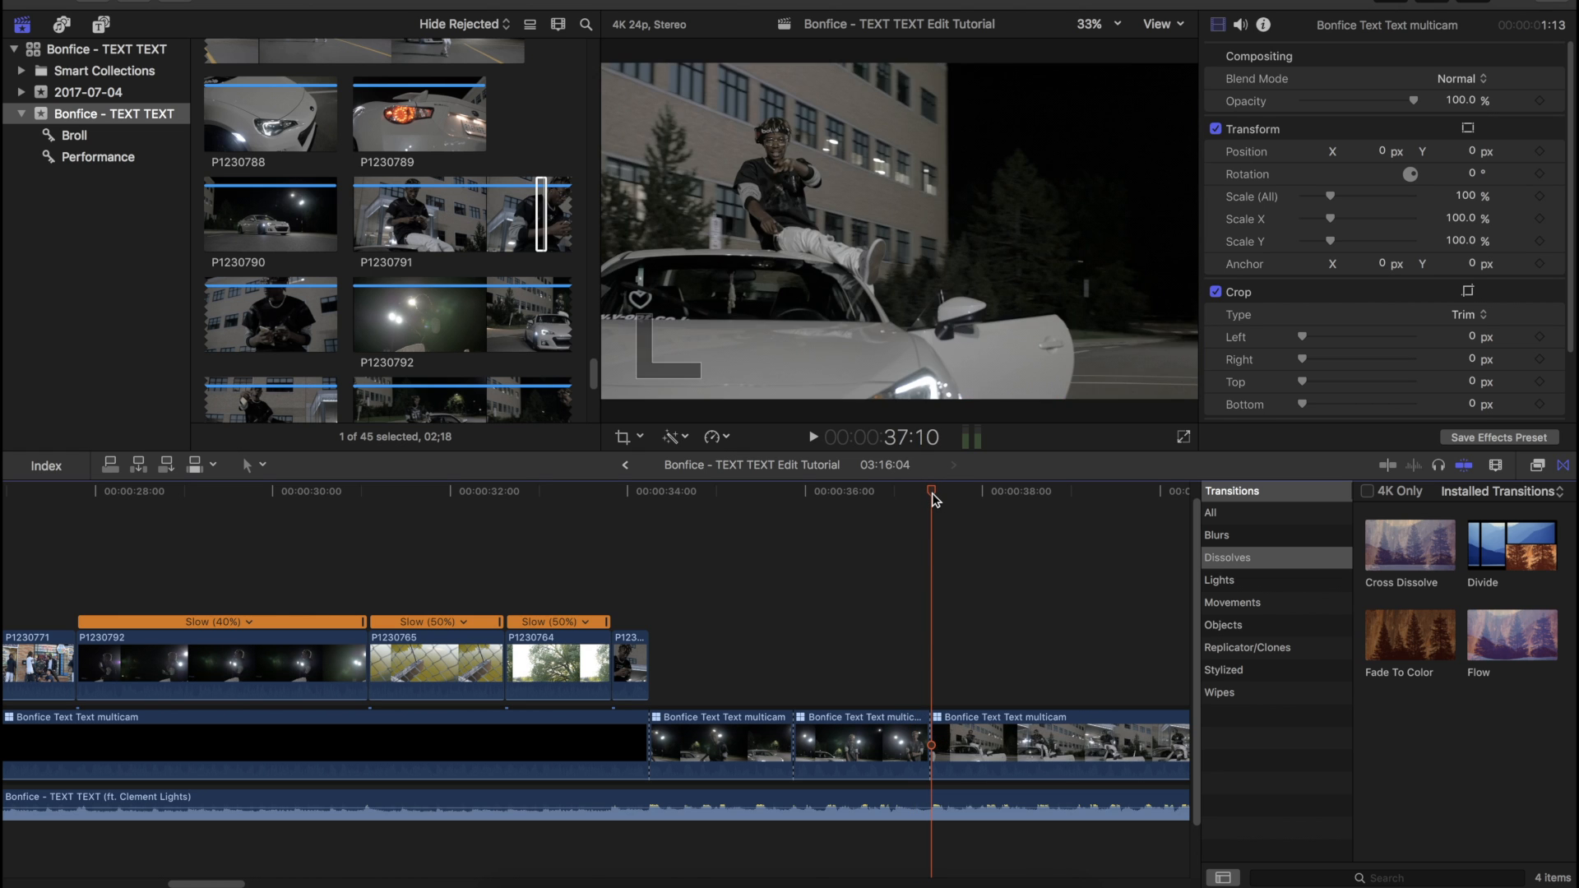
key(space)
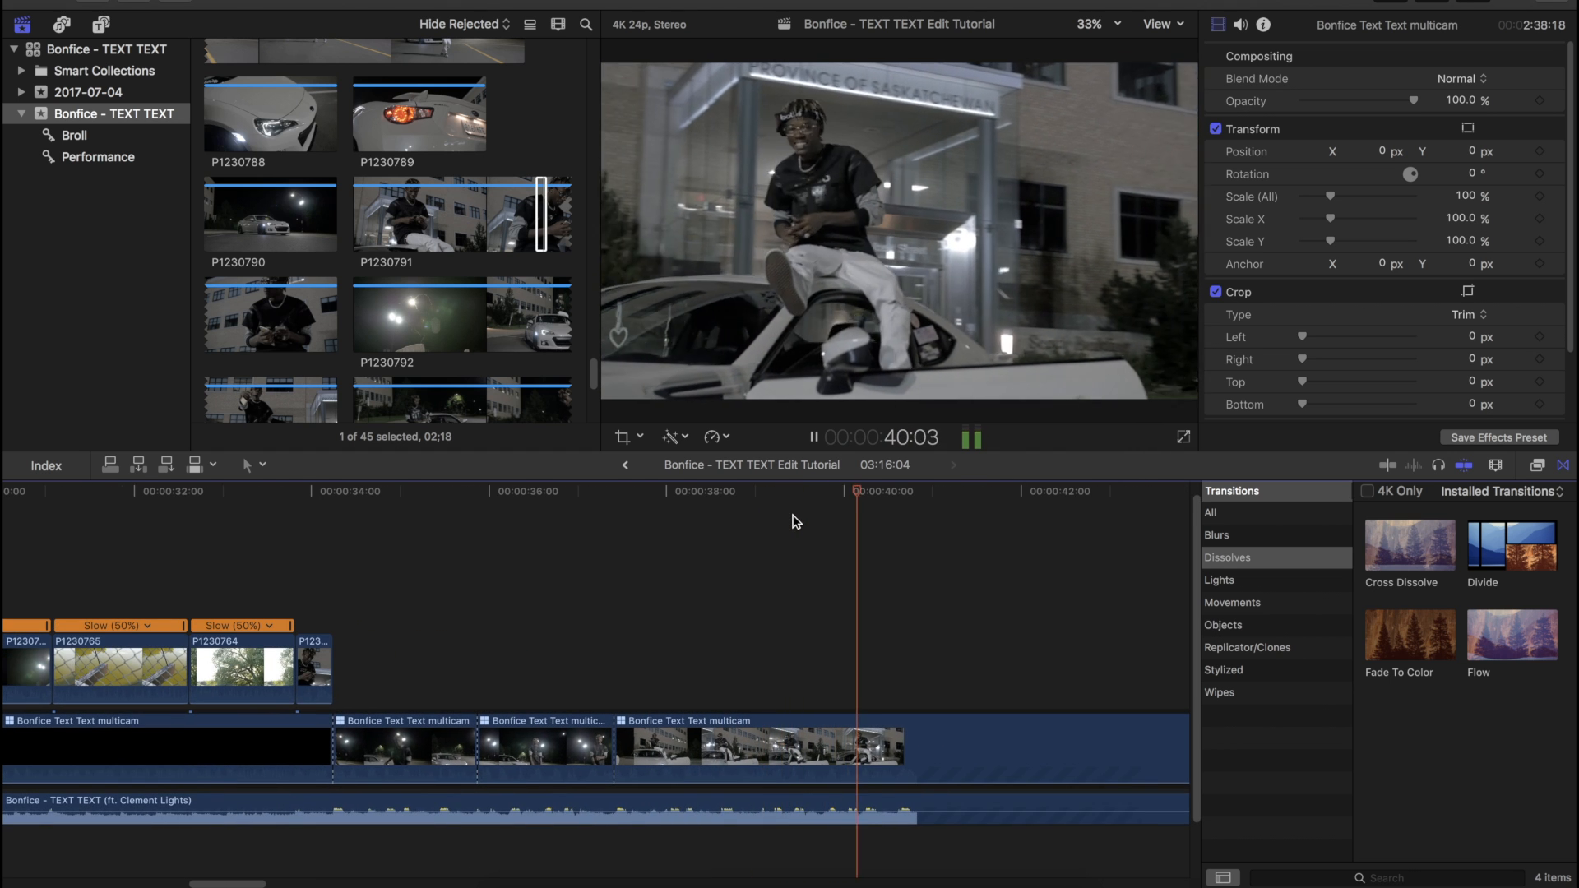
Step: Connect an excerpt of P1230792 showing the backlit performer above the multicam at 40:16, slowed to 50%
click(896, 496)
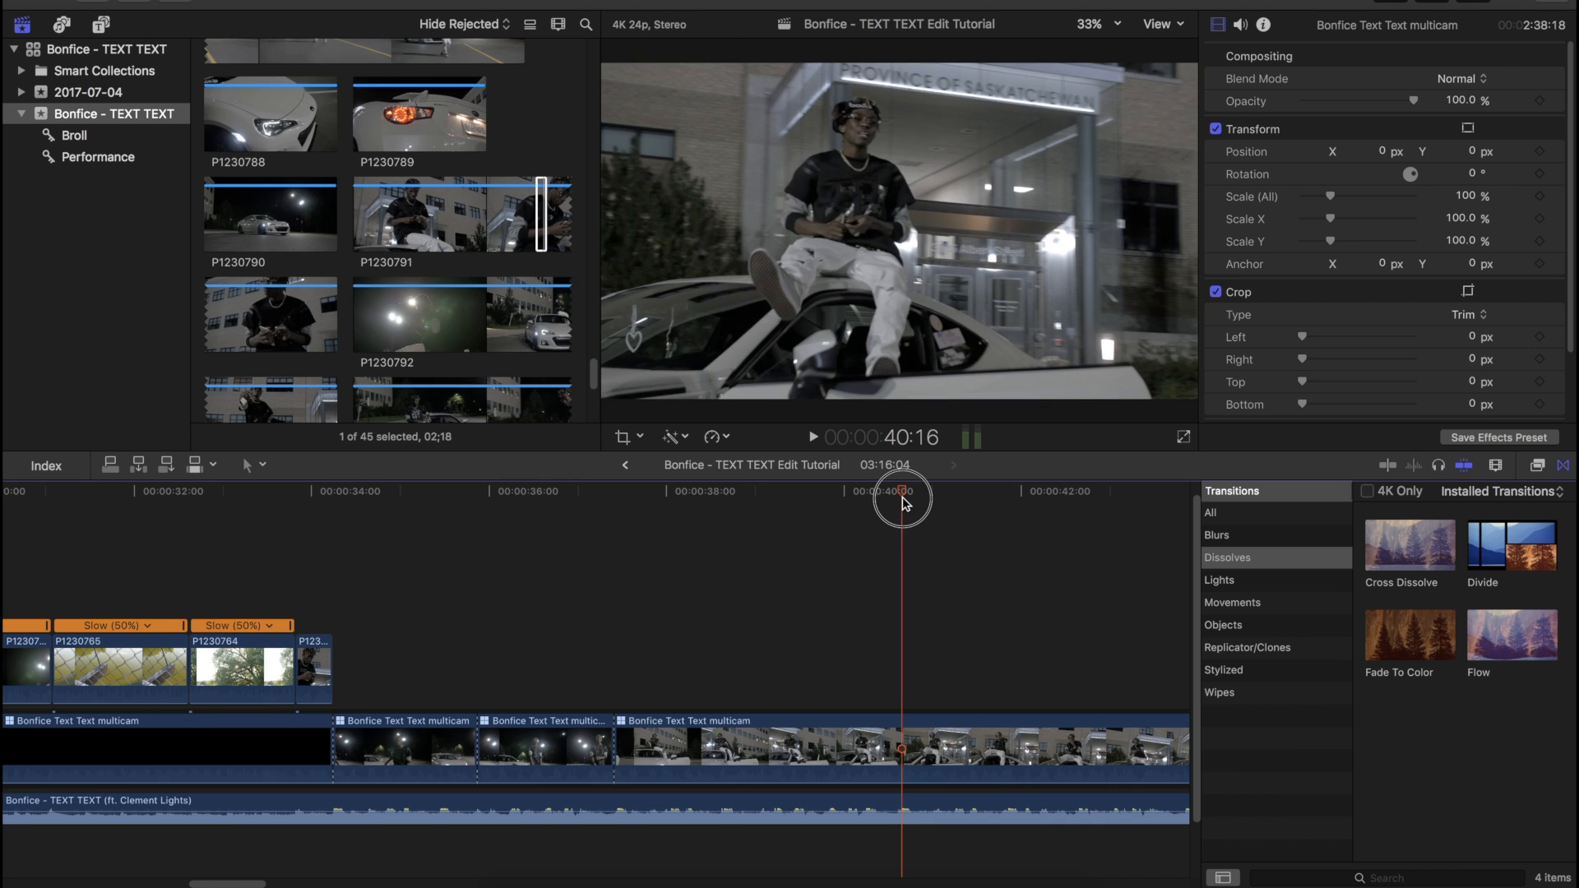
scroll(451, 267, down, 1)
click(450, 267)
drag(450, 268, 952, 724)
click(860, 600)
Step: Trim the end of the slowed P1230792 clip to 42:06 and cut the multicam at the same point
key(space)
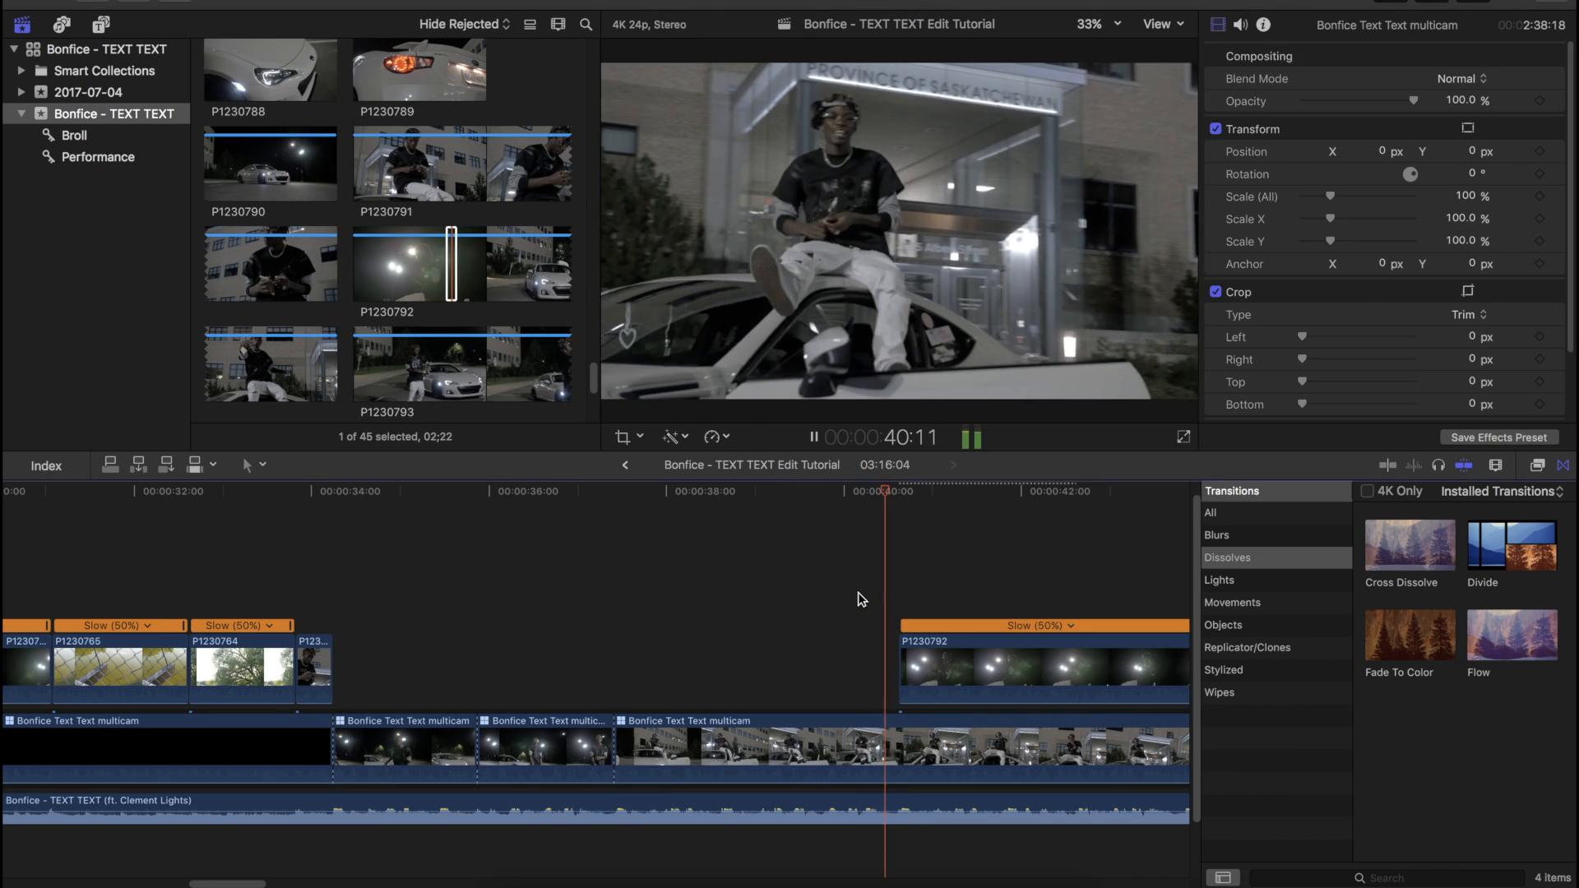
scroll(860, 599, right, 3)
key(space)
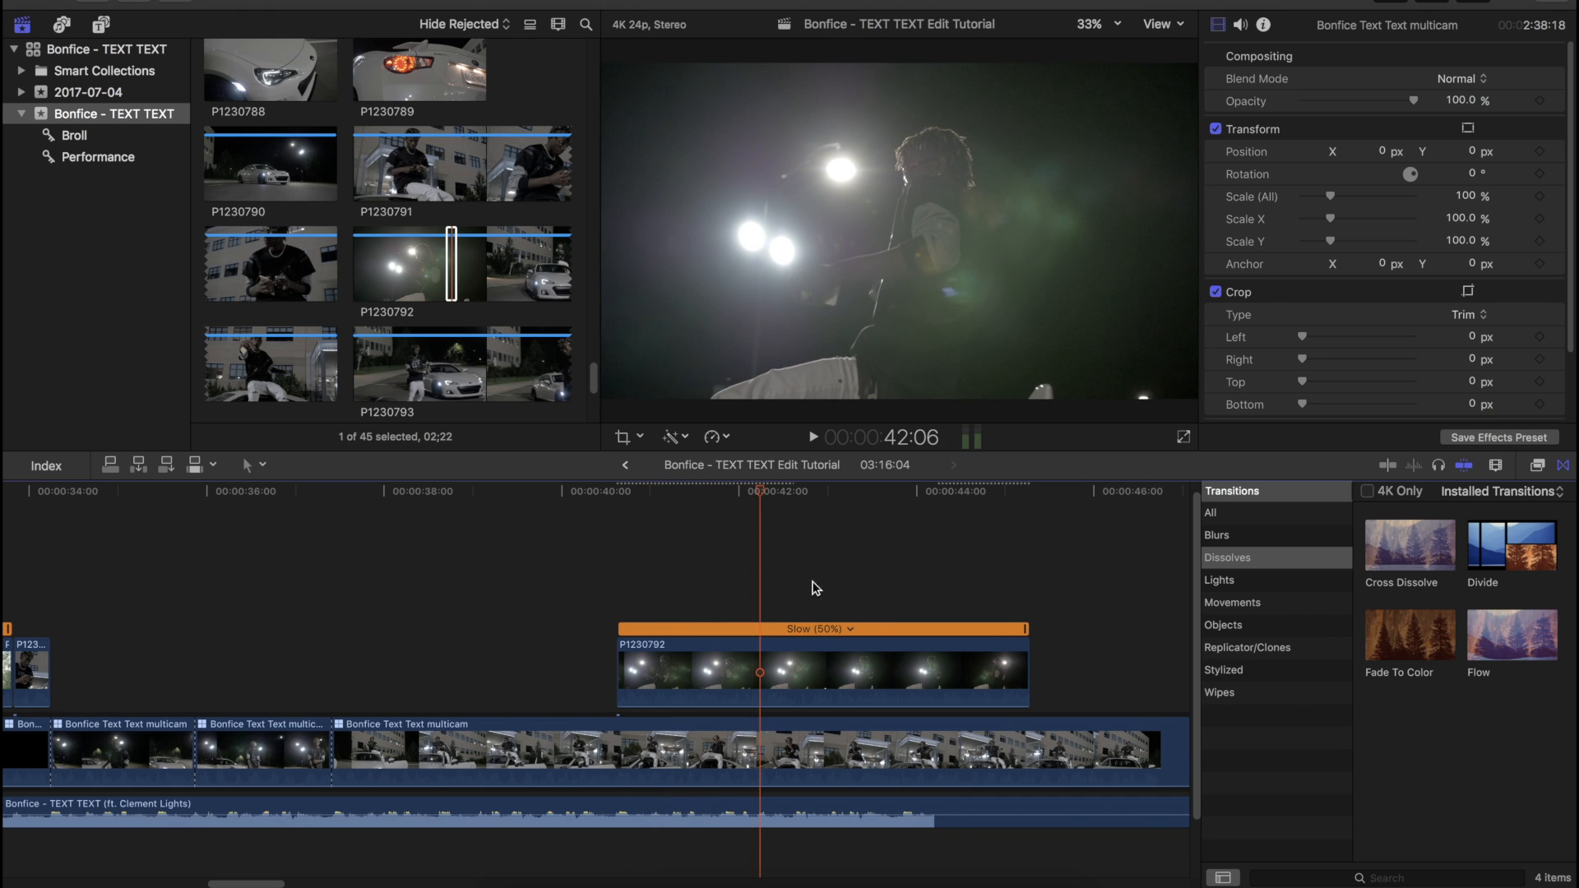
click(758, 498)
drag(1026, 670, 758, 673)
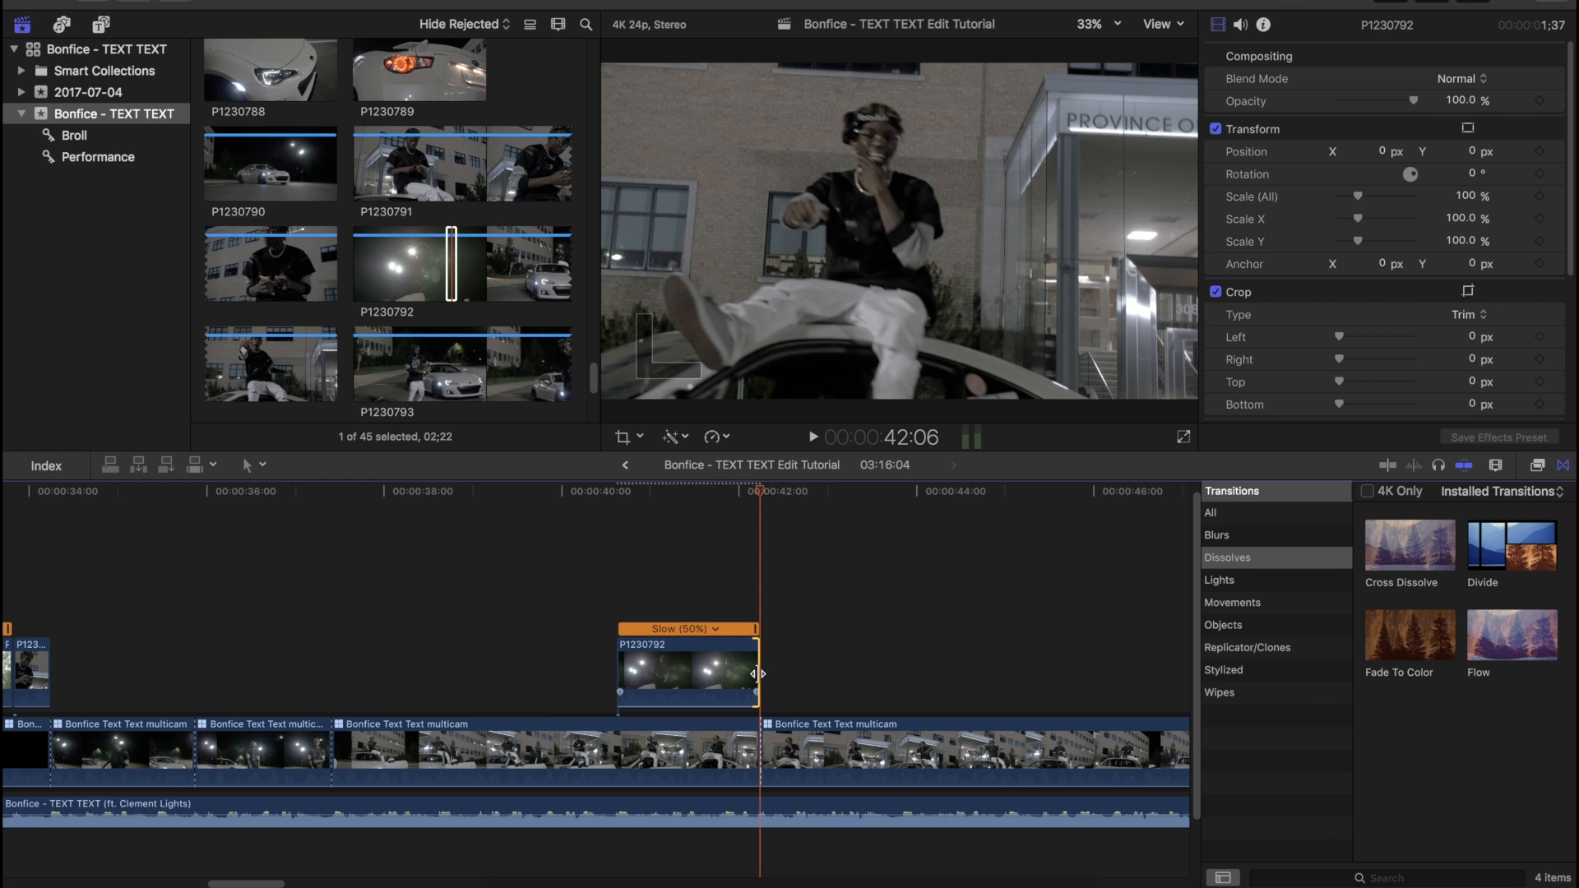
Step: Compare the full-body car-front angle with the car-roof angle by playing each from 42:06
key(space)
click(757, 599)
key(space)
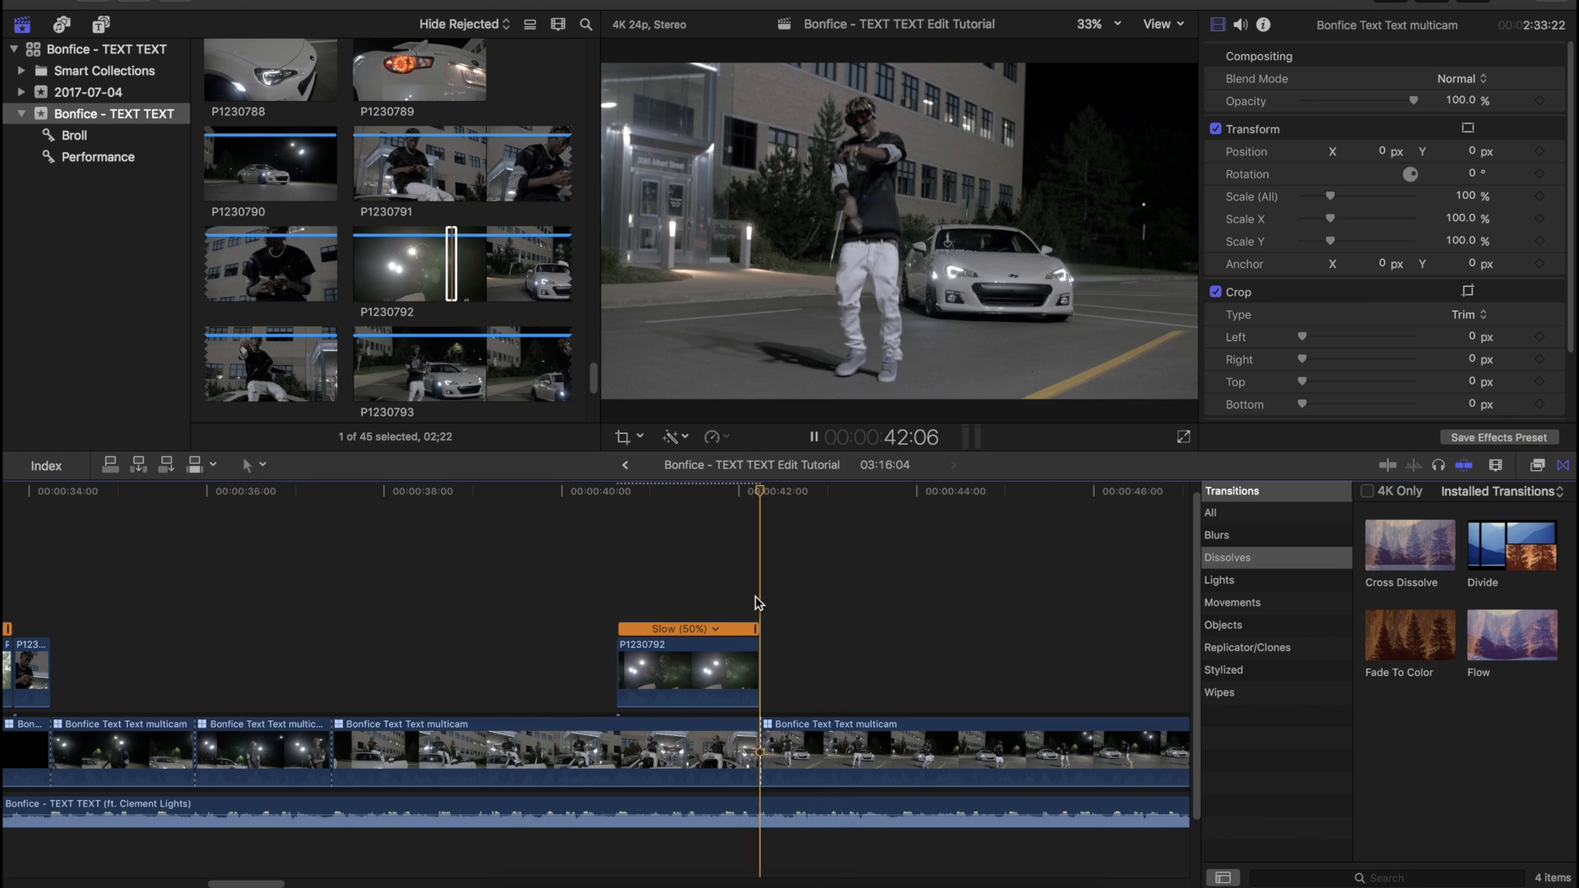
click(757, 602)
key(space)
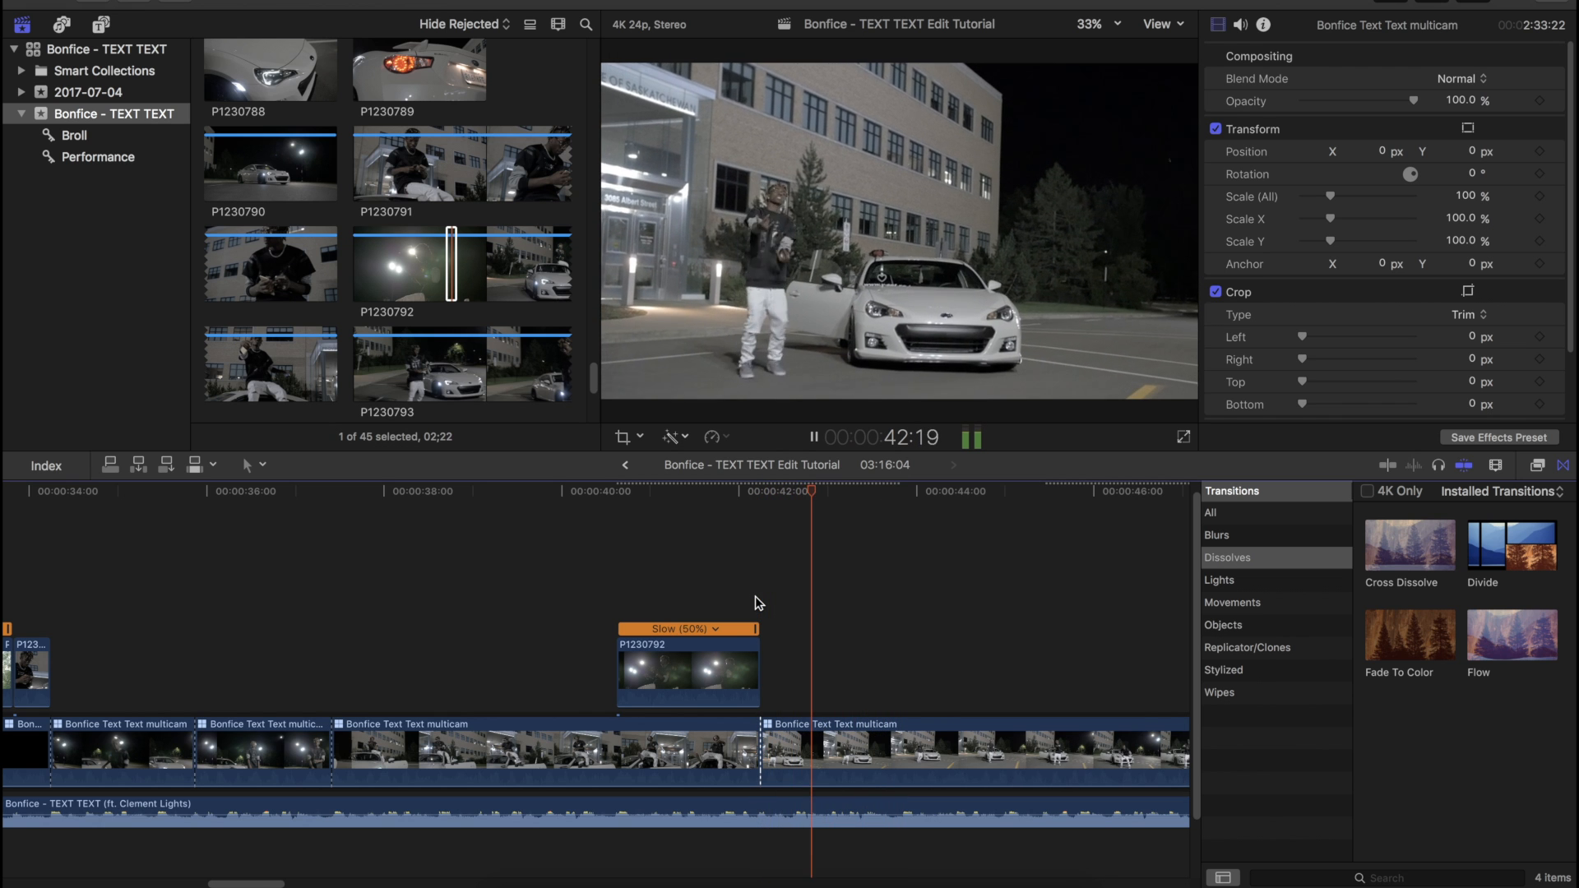
click(757, 603)
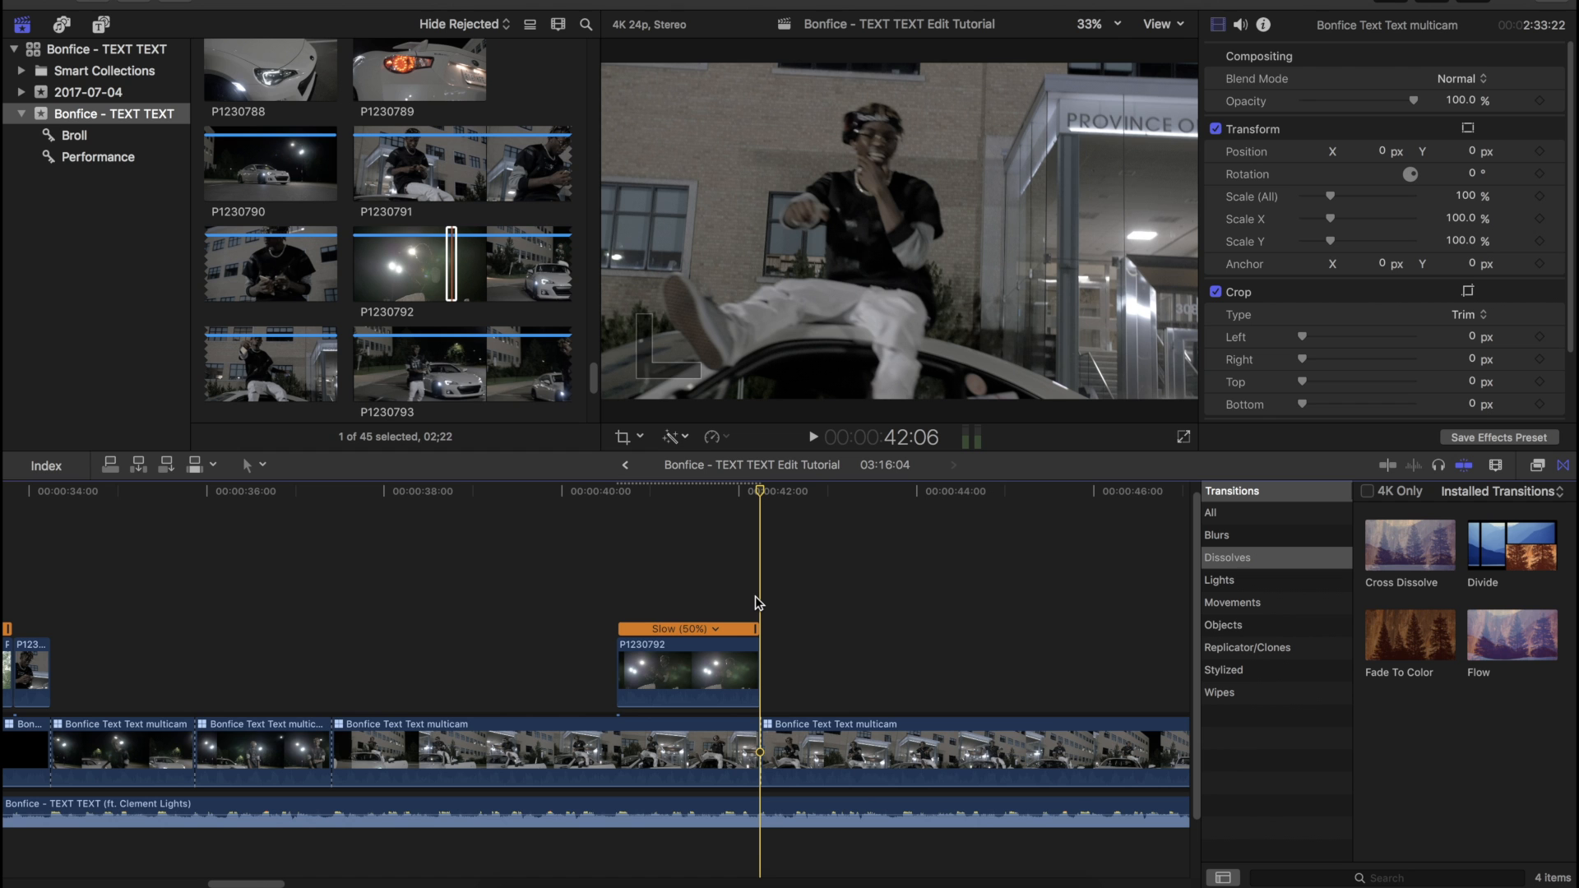
key(space)
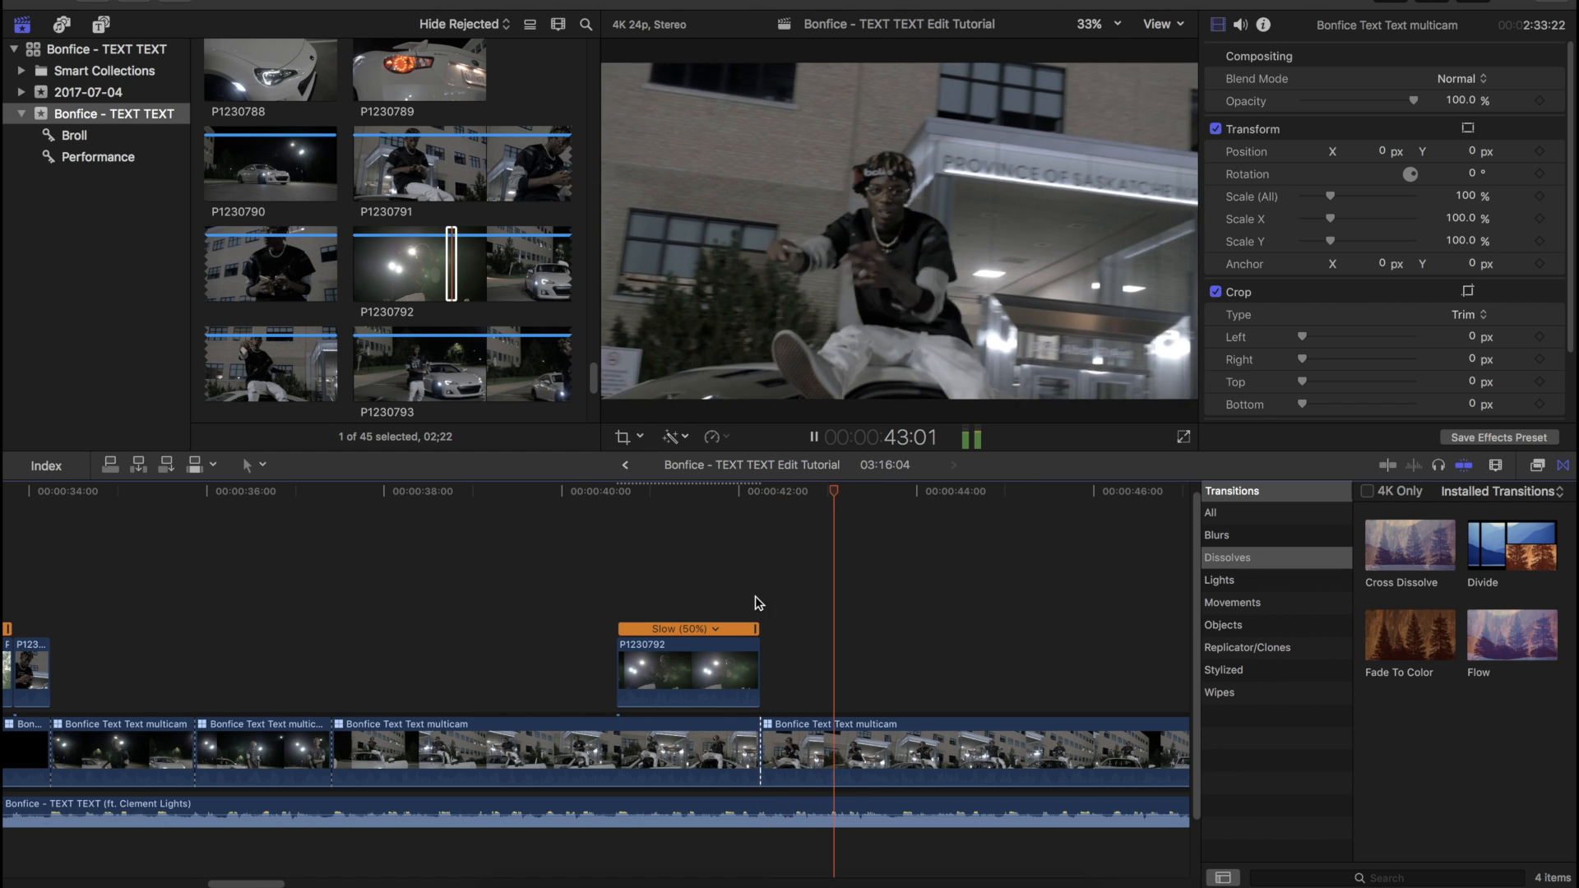
click(757, 603)
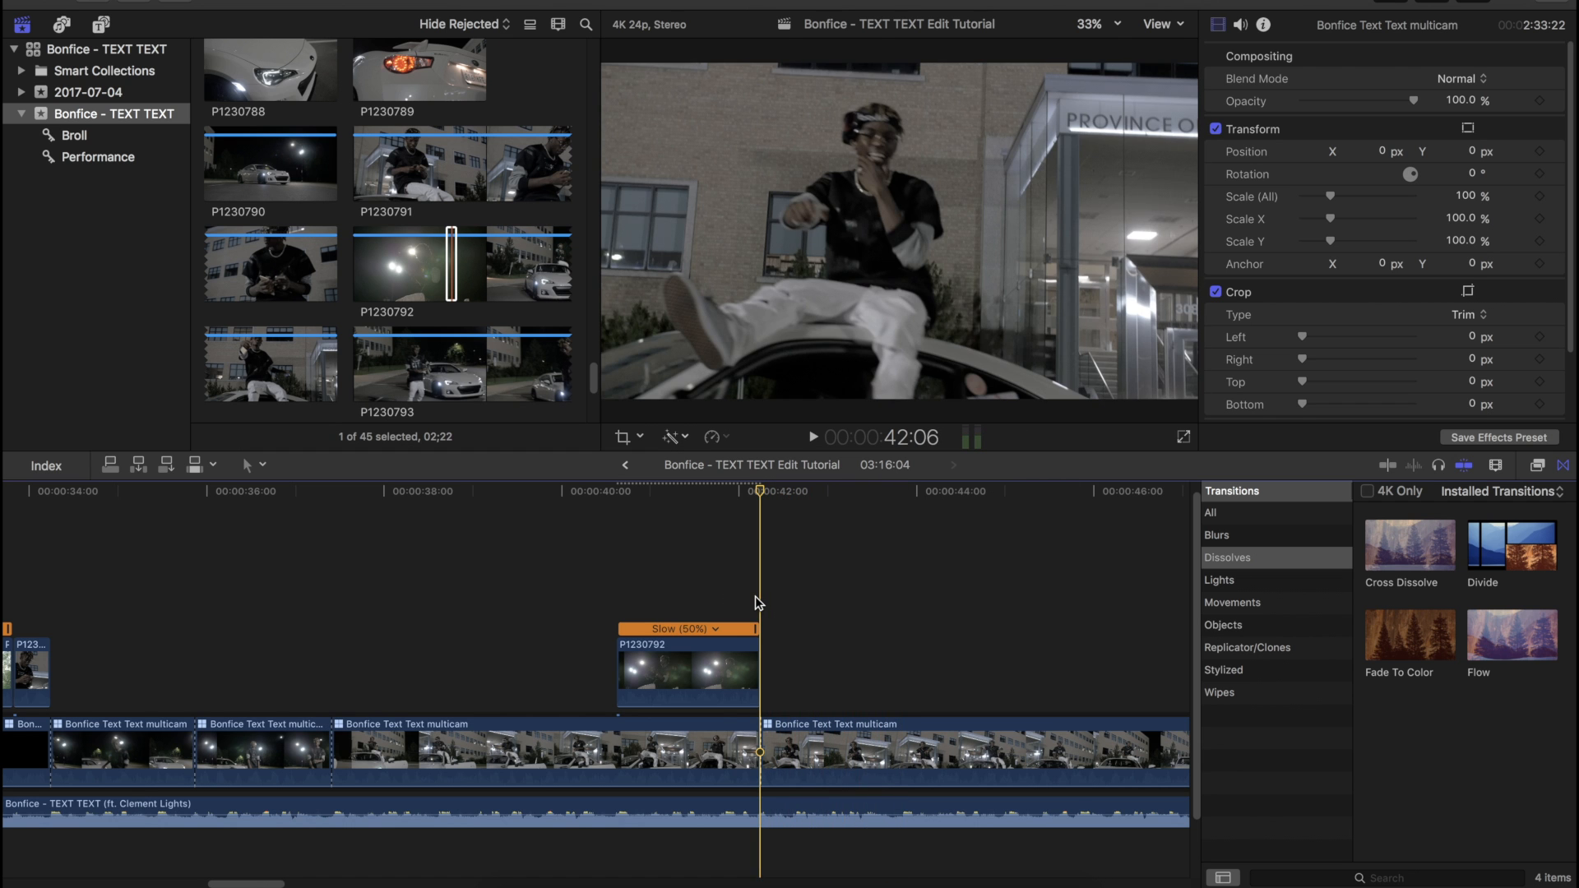
key(space)
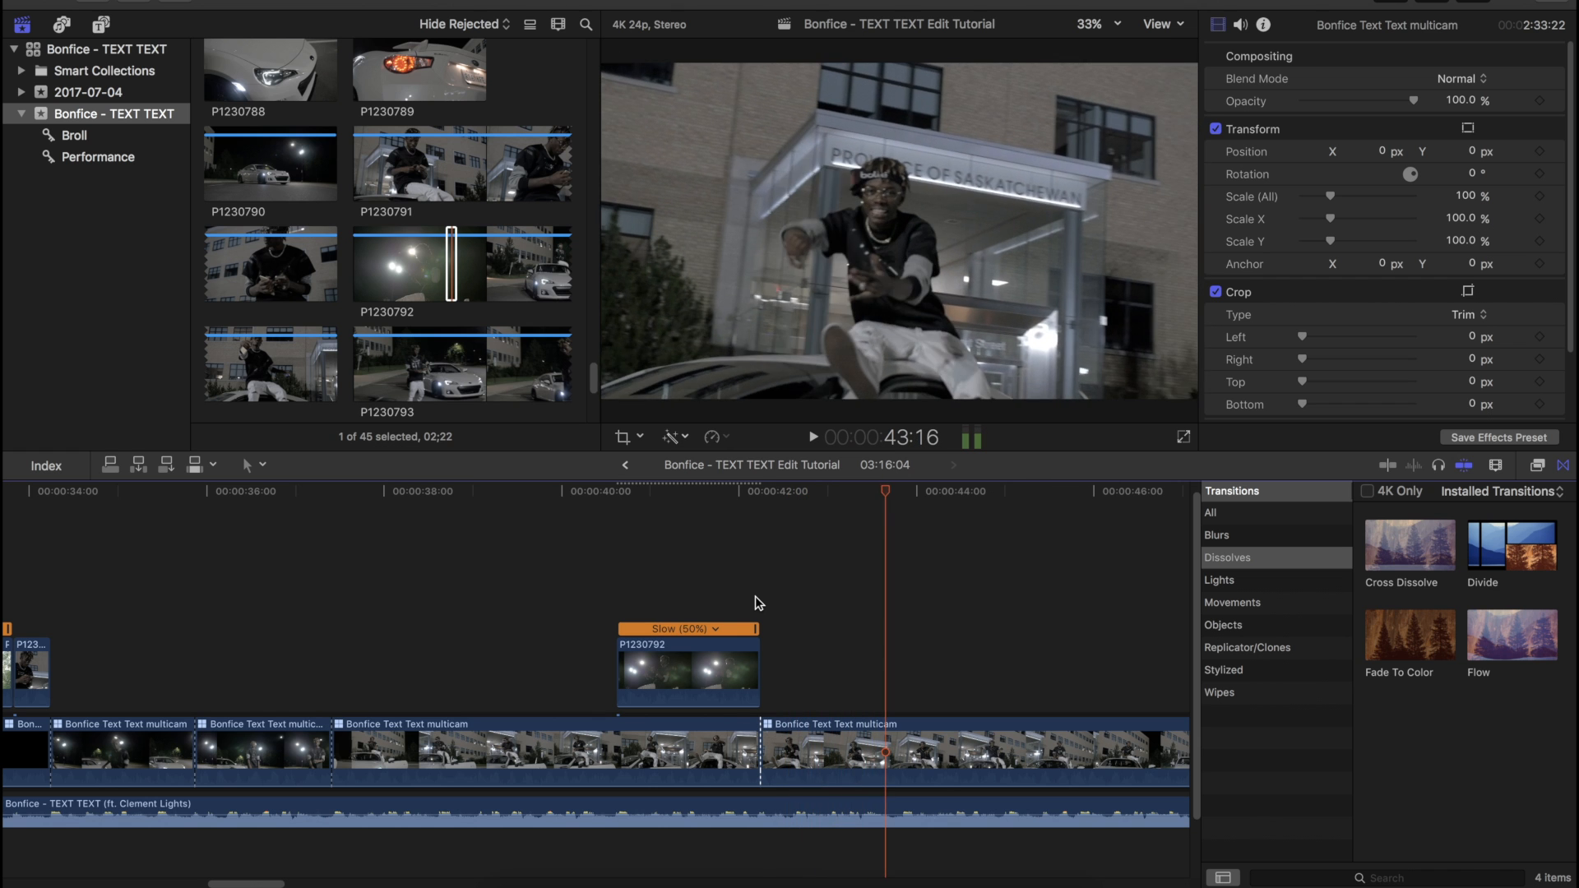
Step: Switch the multicam section starting at 42:06 to the close night angle of the performer standing by the white car
click(755, 596)
key(ctrl+shift+Right)
key(ctrl+shift+Right)
key(space)
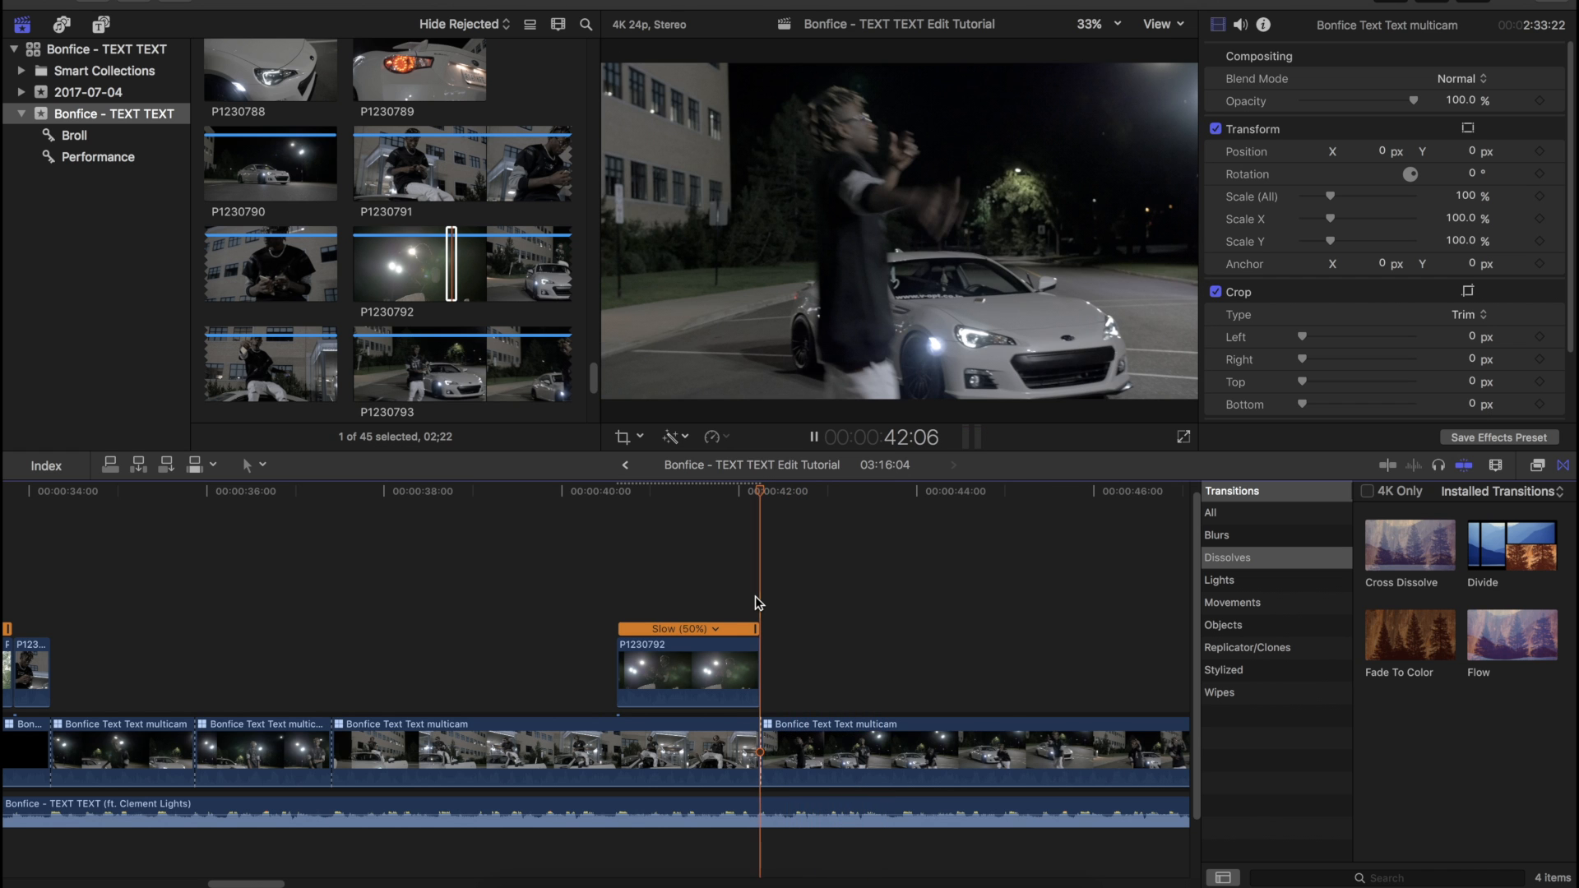
key(space)
Step: Cut the multicam at 43:21 and switch to the angle of the performer sitting on the car roof
drag(911, 504, 905, 499)
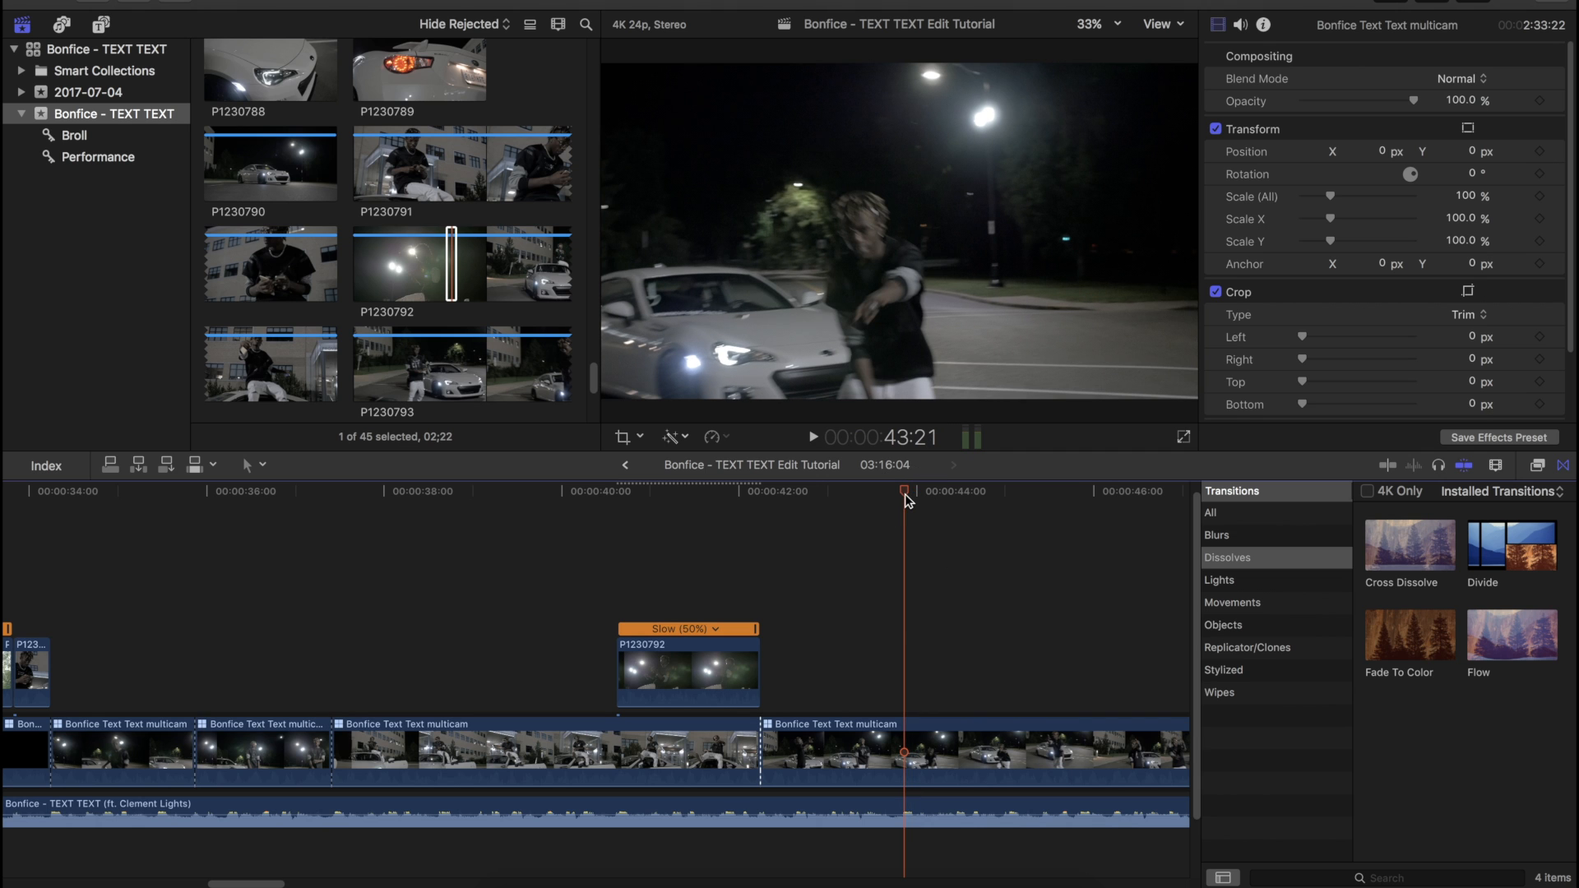
key(2)
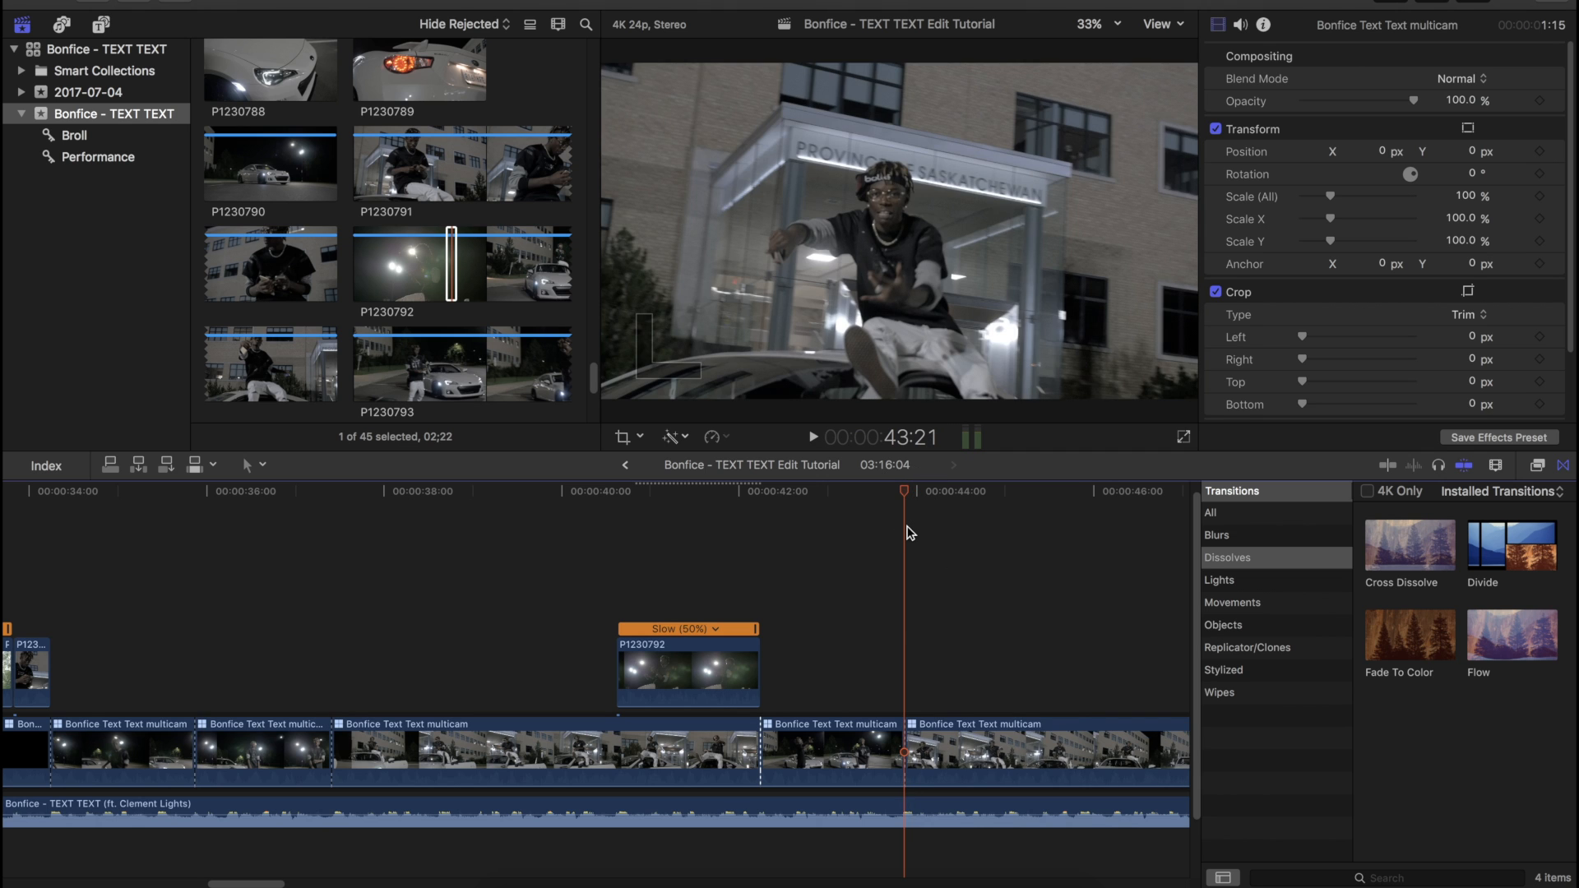
key(space)
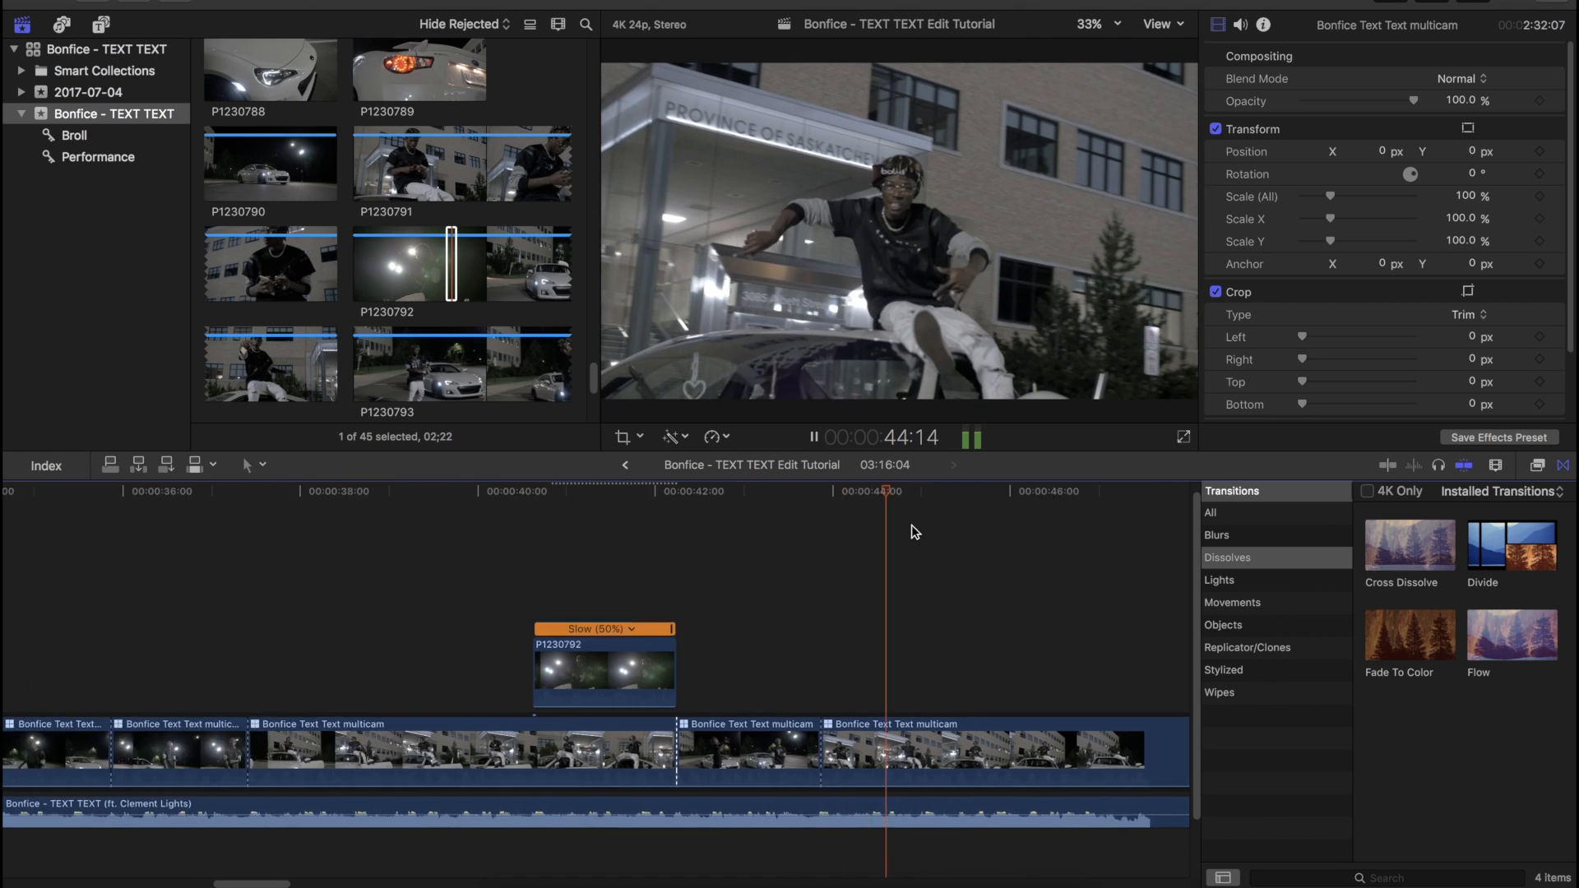
Step: Cut the multicam at 45:10, switch to the full-body night angle in front of the white car, and play it back
click(809, 490)
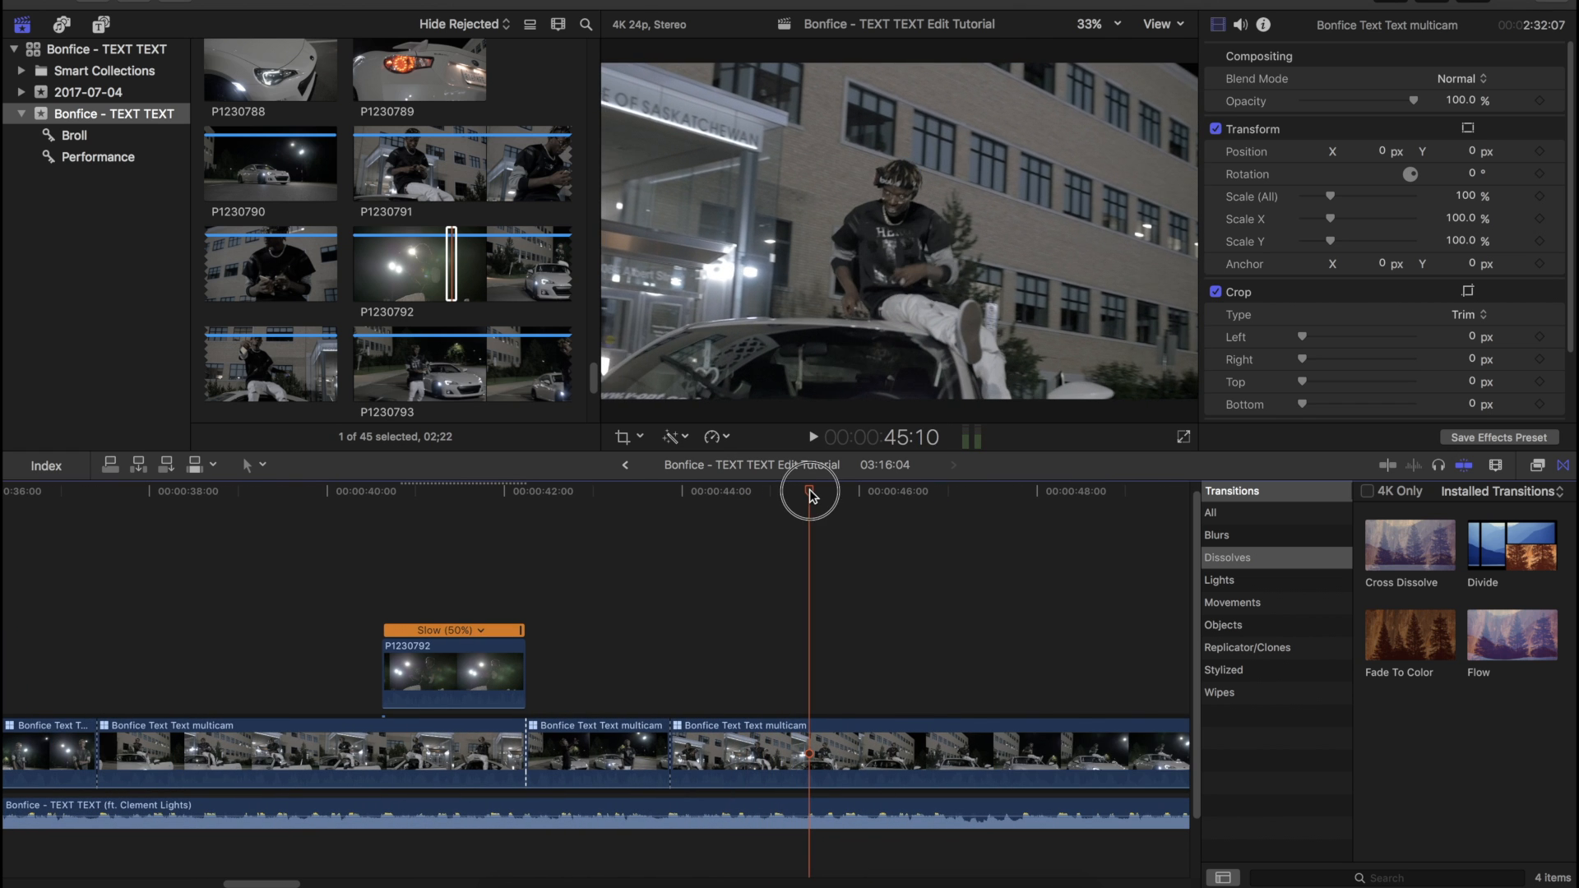
key(1)
key(space)
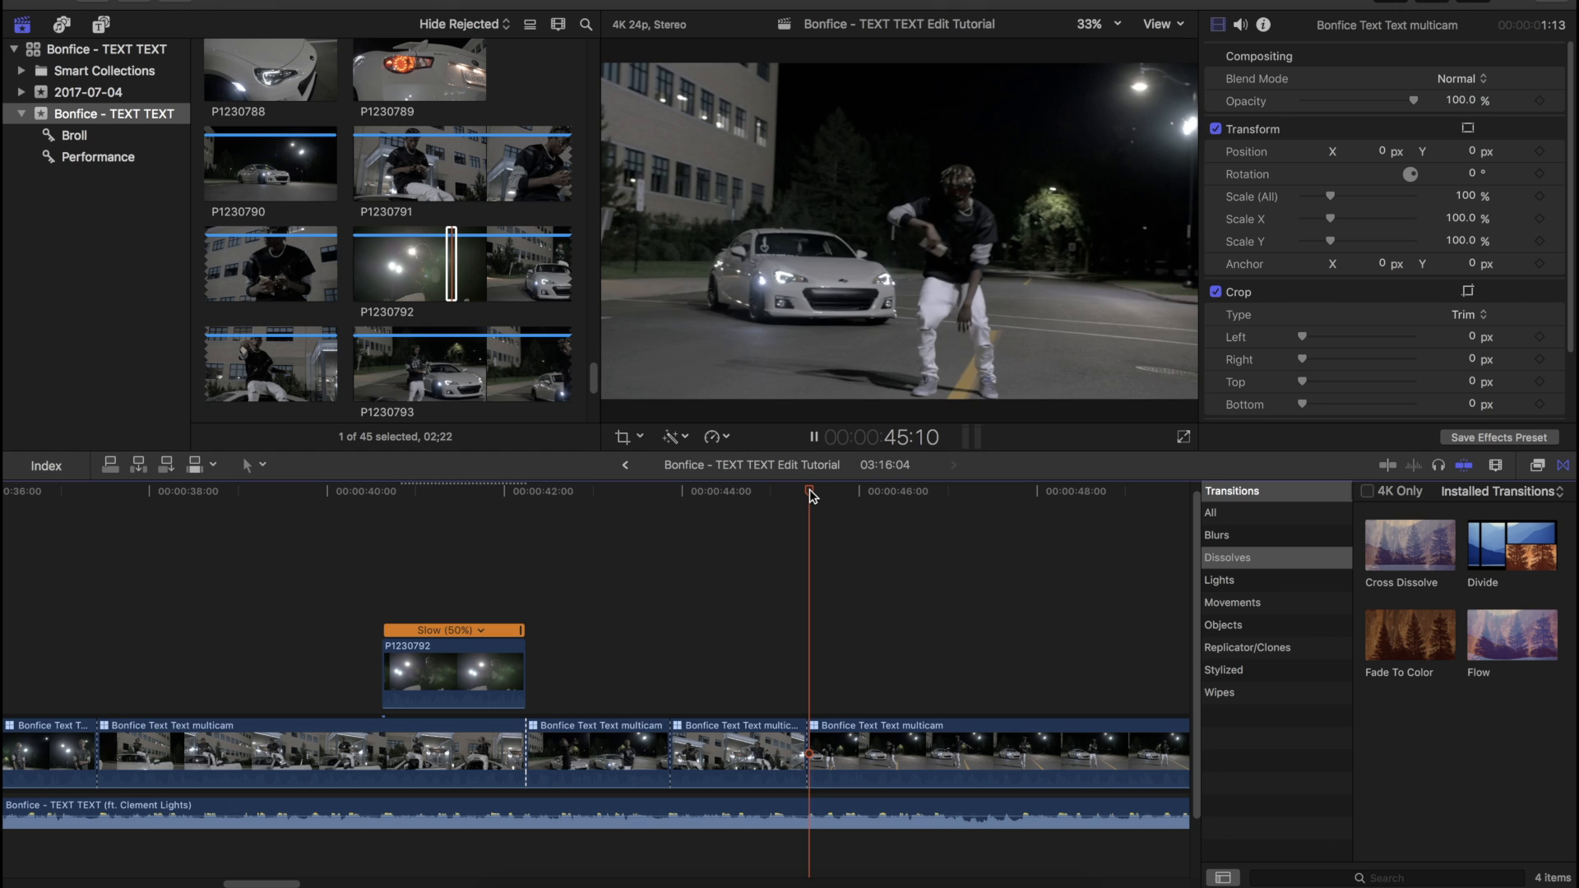
key(space)
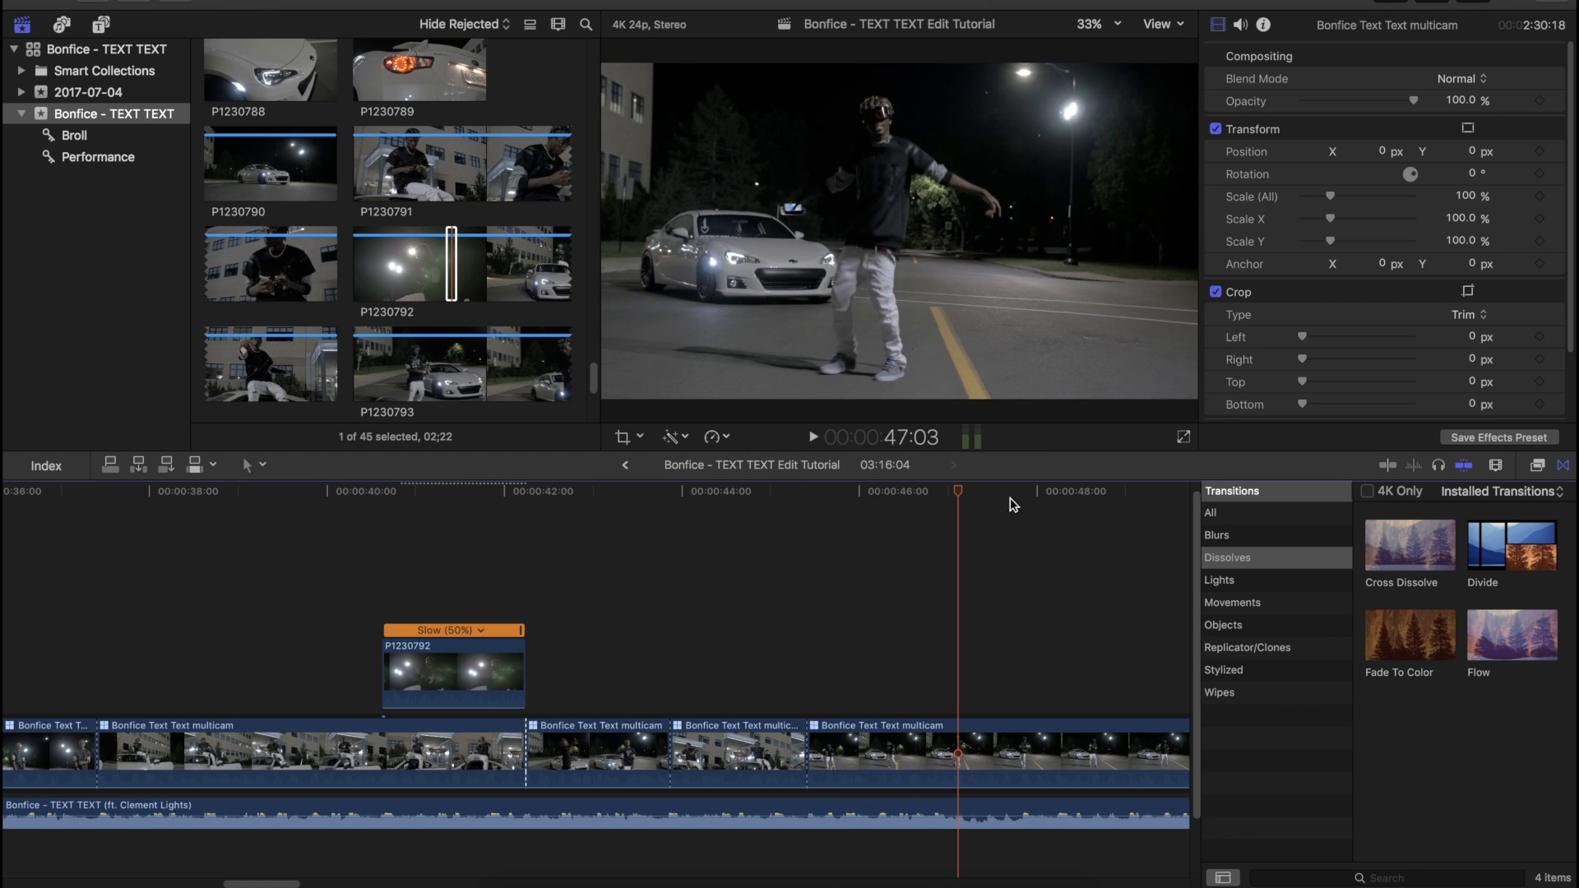
Step: Cut the multicam at 47:03 and switch to the daytime angle of the group outside the brick store
drag(936, 490, 963, 499)
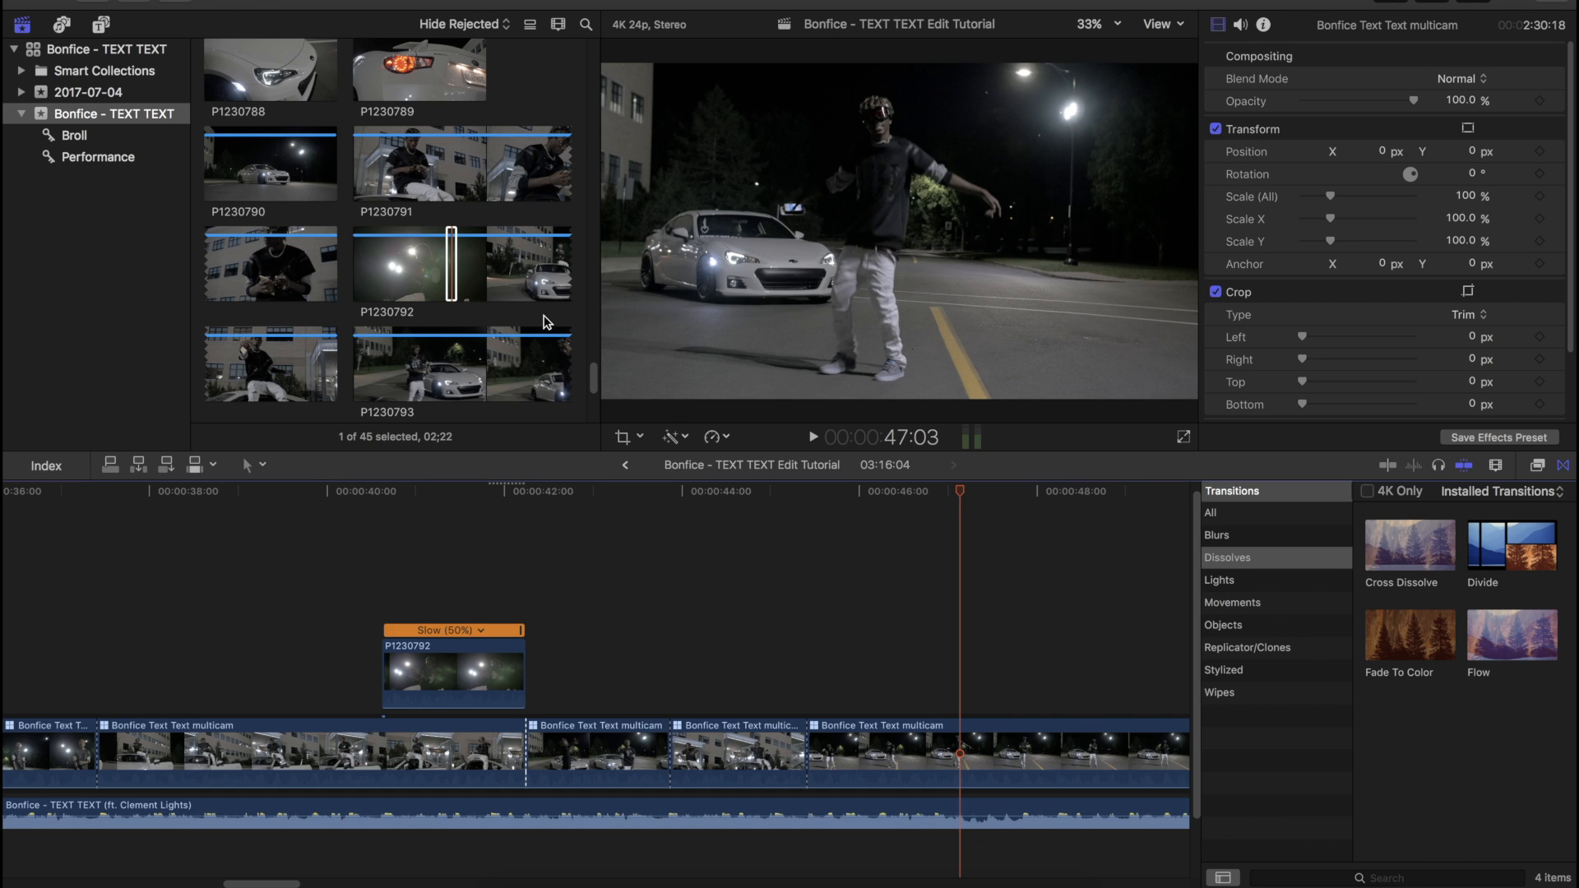
scroll(542, 337, down, 5)
scroll(547, 342, up, 8)
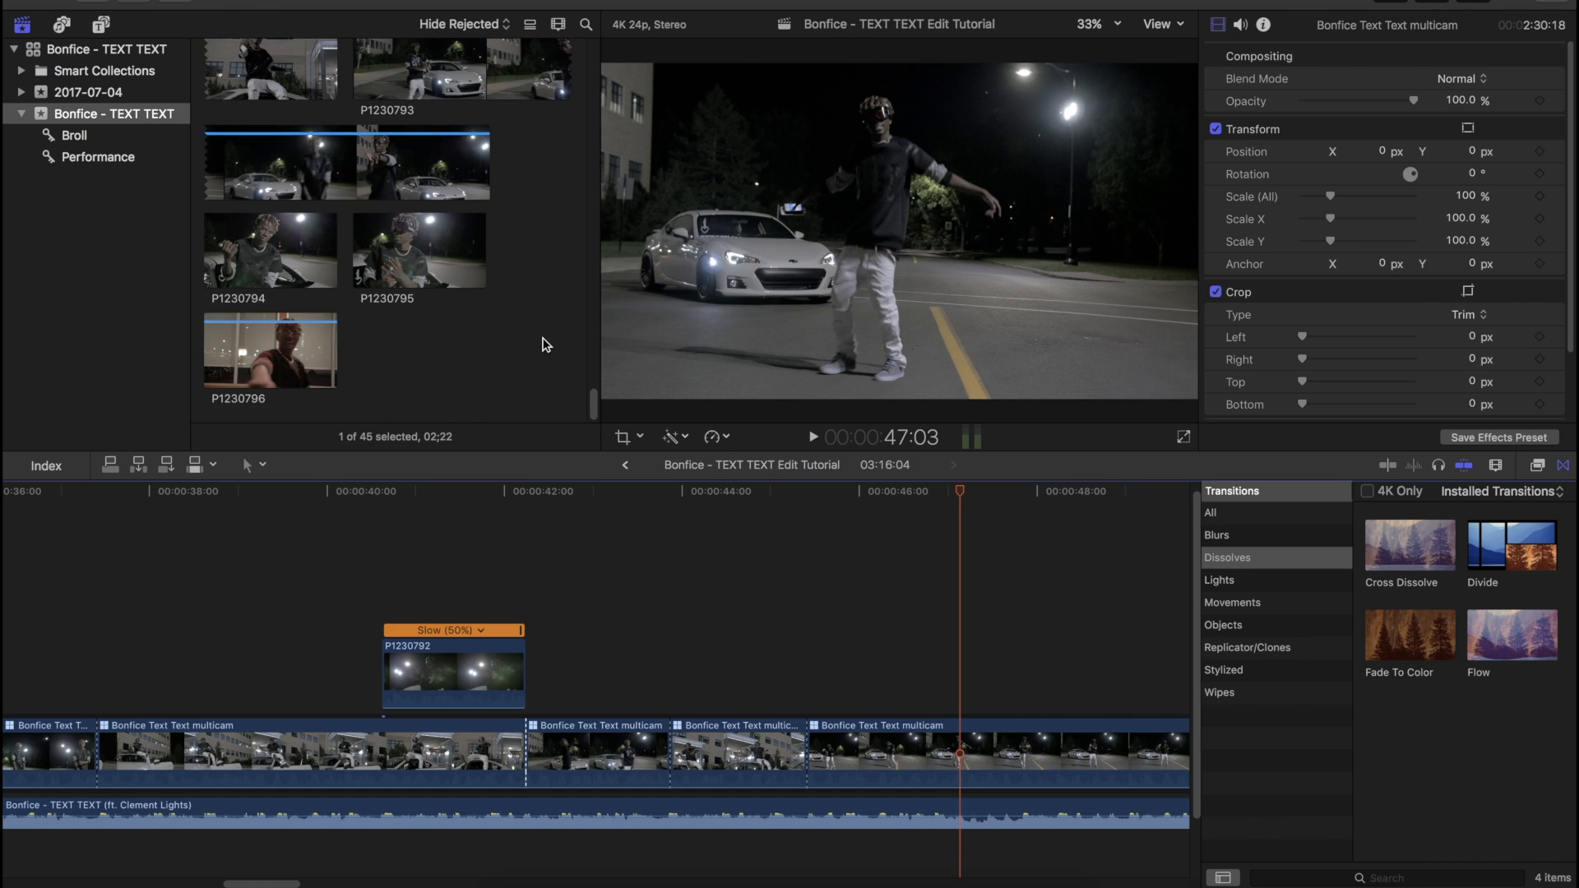
click(1184, 25)
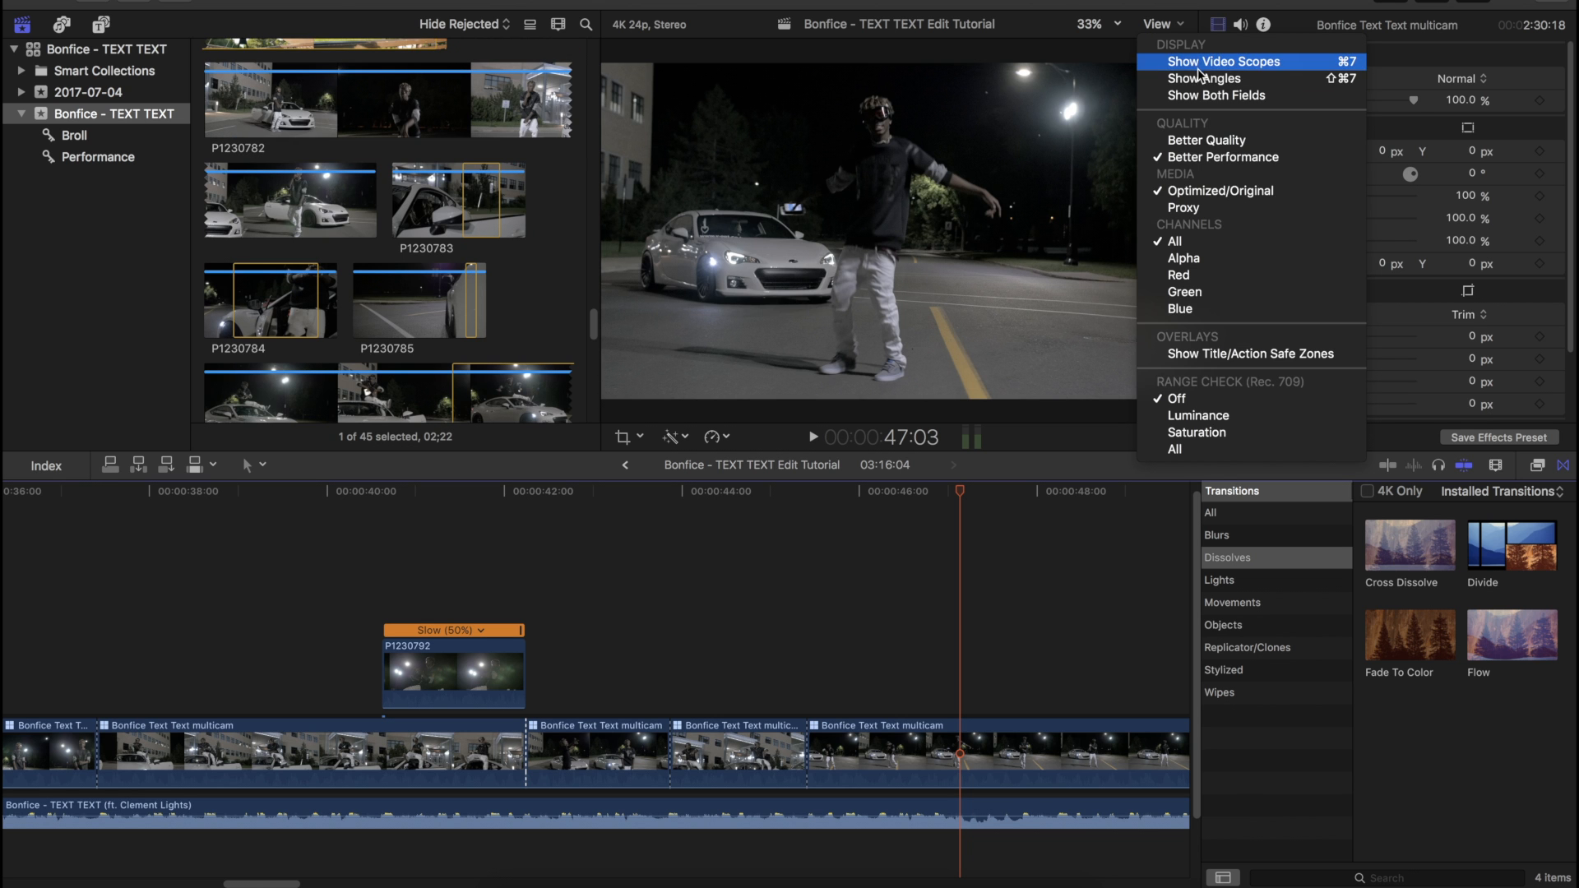
click(1250, 74)
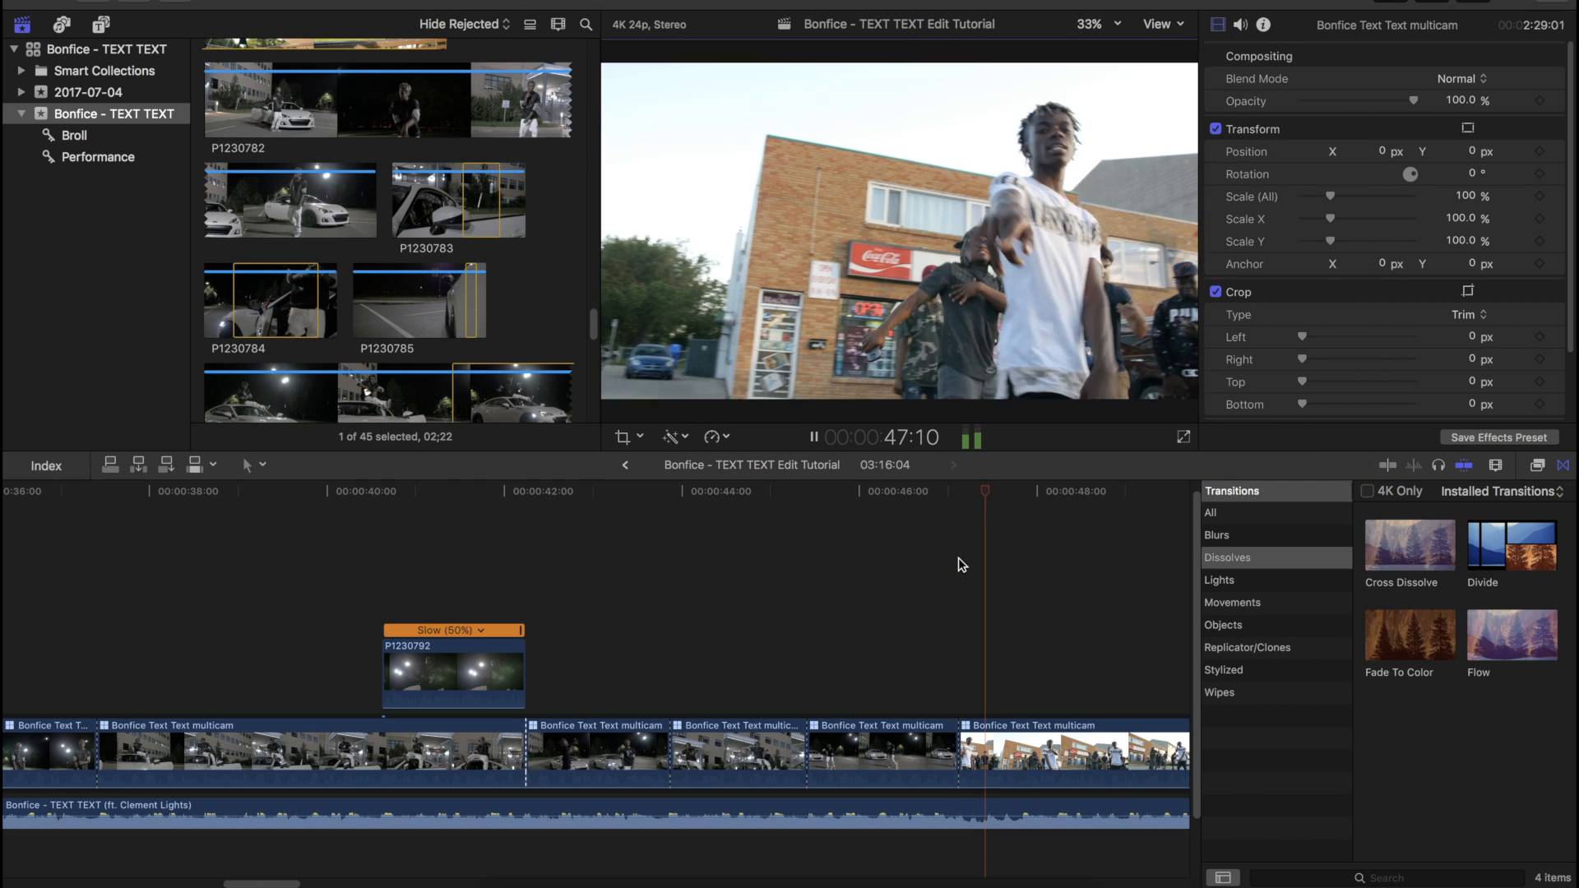
click(967, 546)
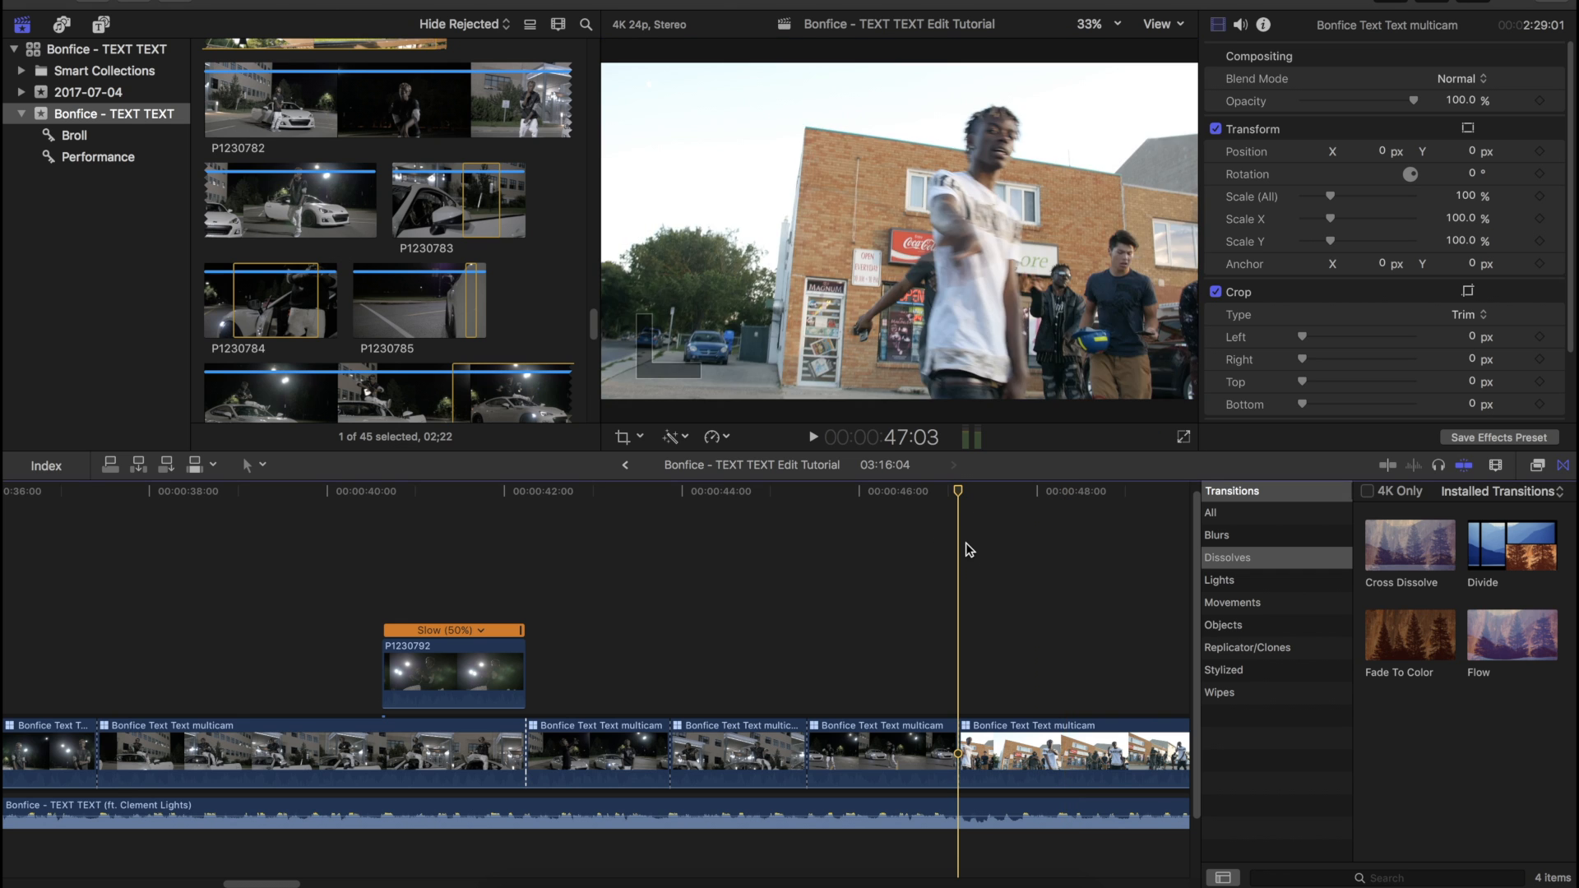
Step: Play back the change to the daytime storefront angle at 47:03
key(space)
click(969, 549)
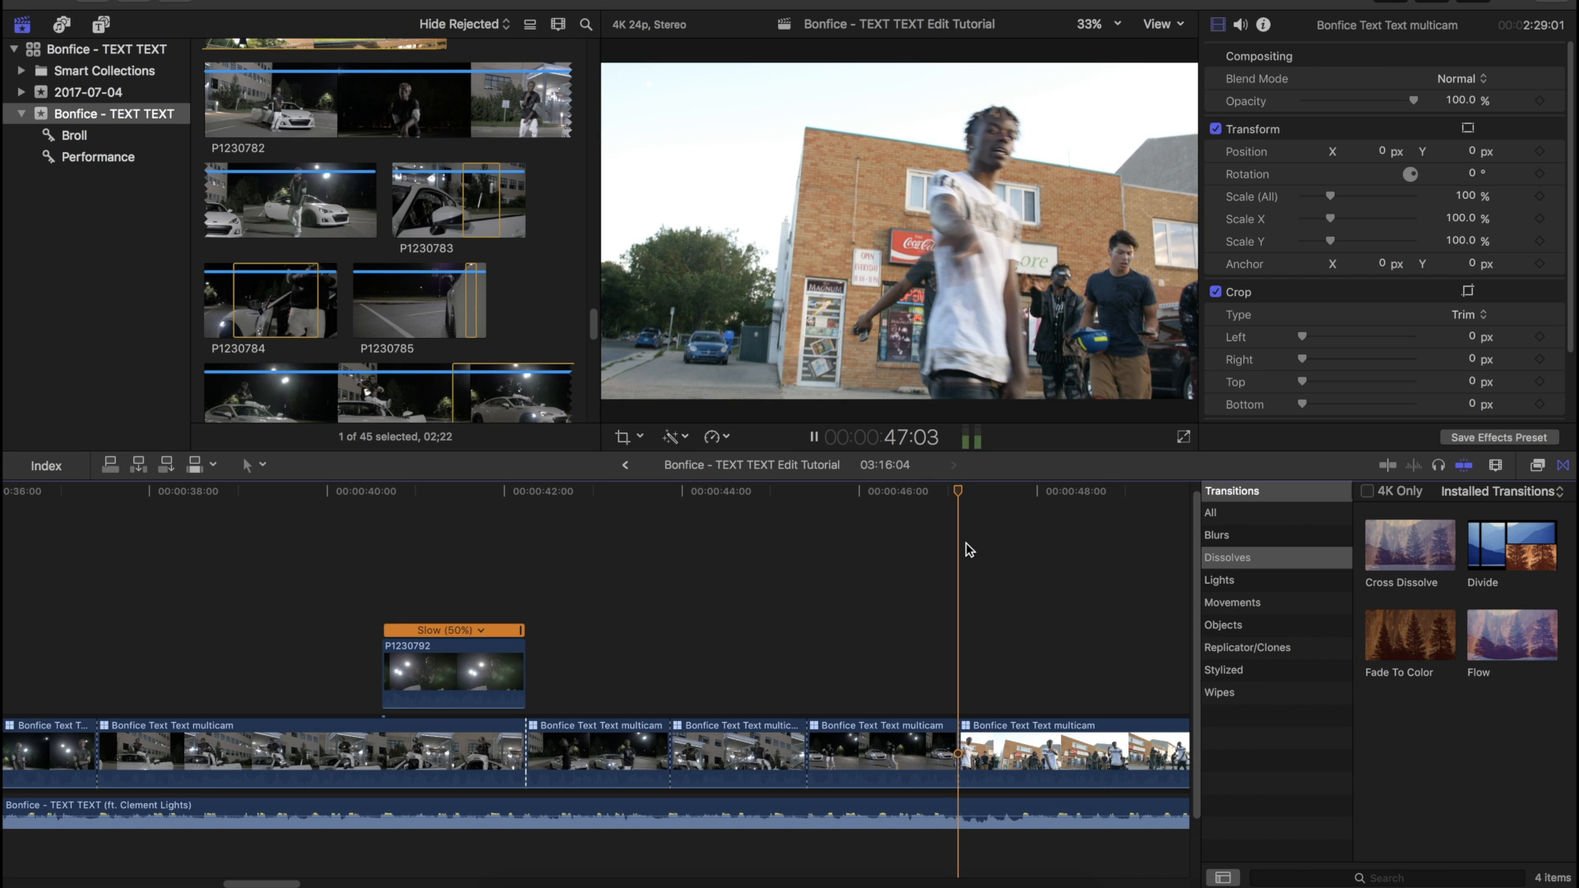
key(space)
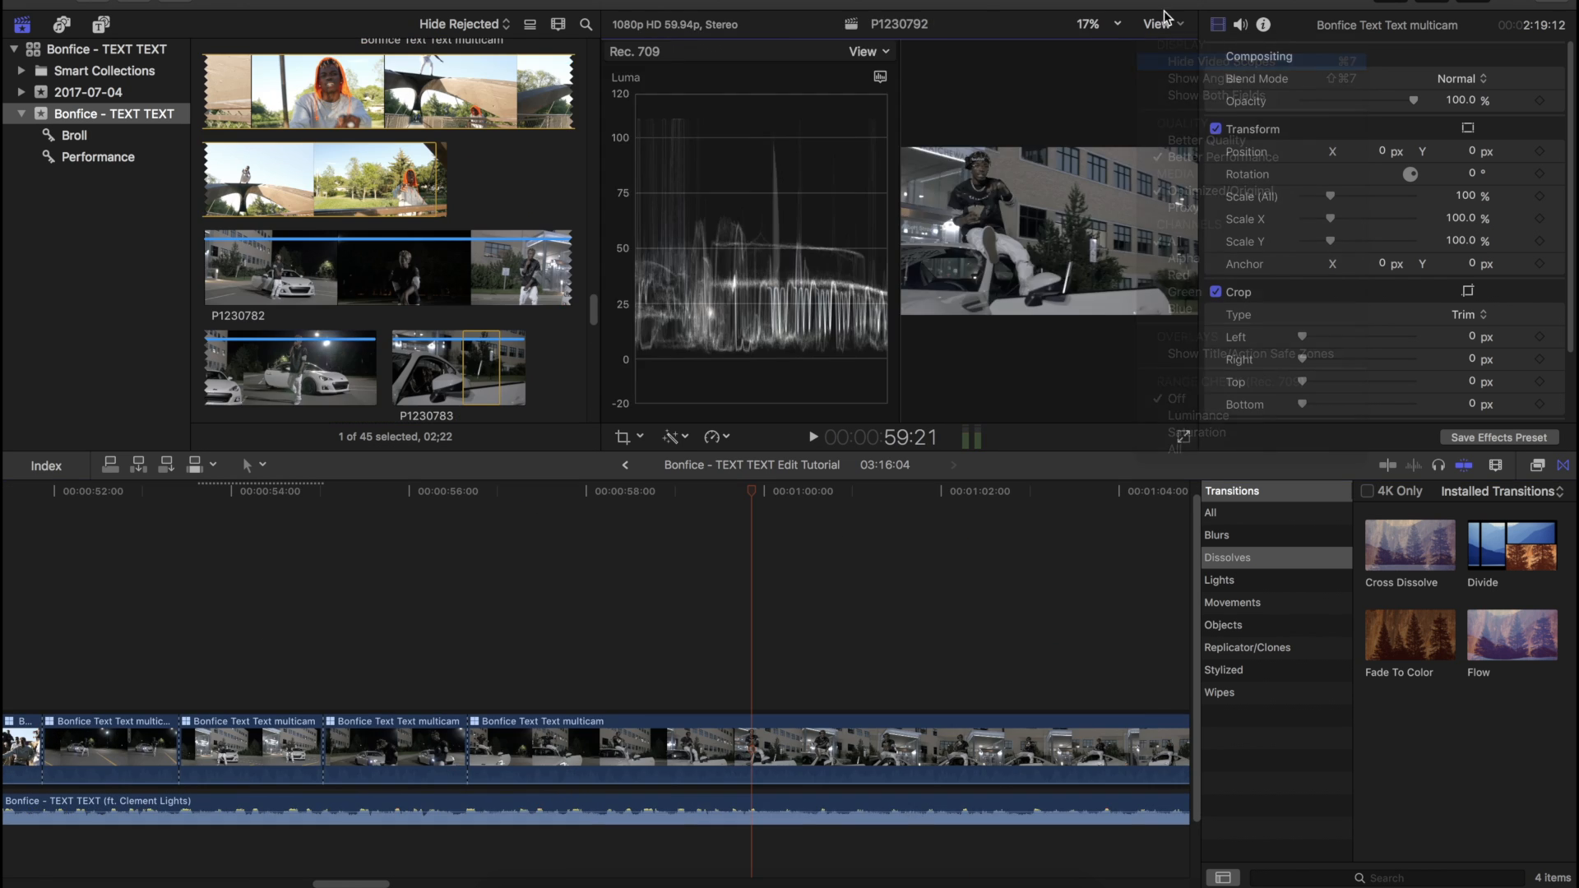
Step: Hide the video scopes and view the multicam angles at 59:20
key(super+7)
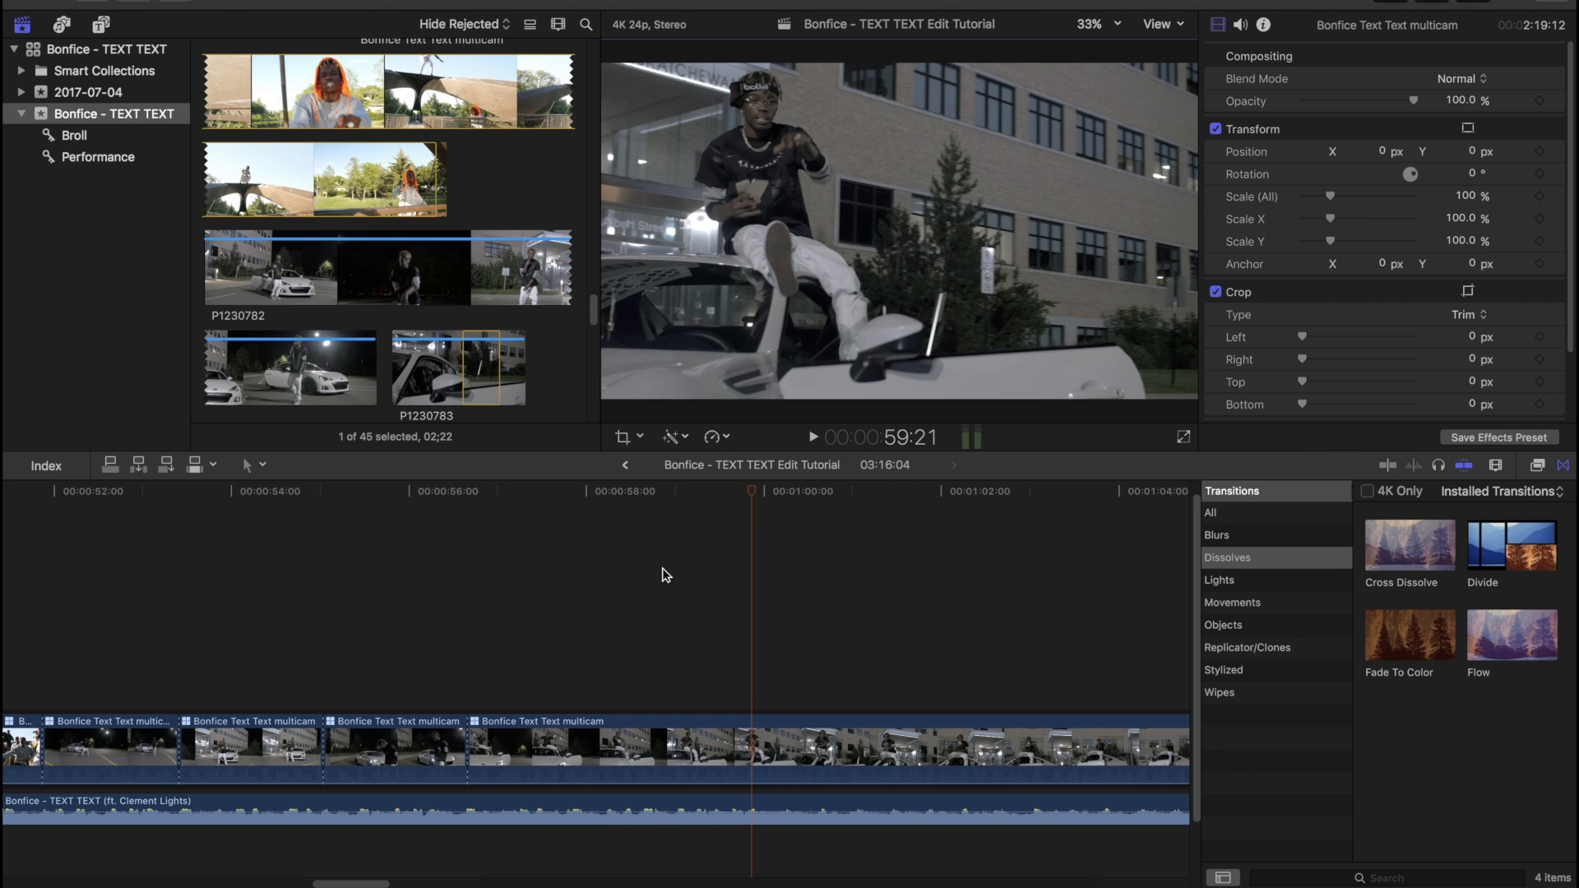
click(749, 492)
click(1163, 24)
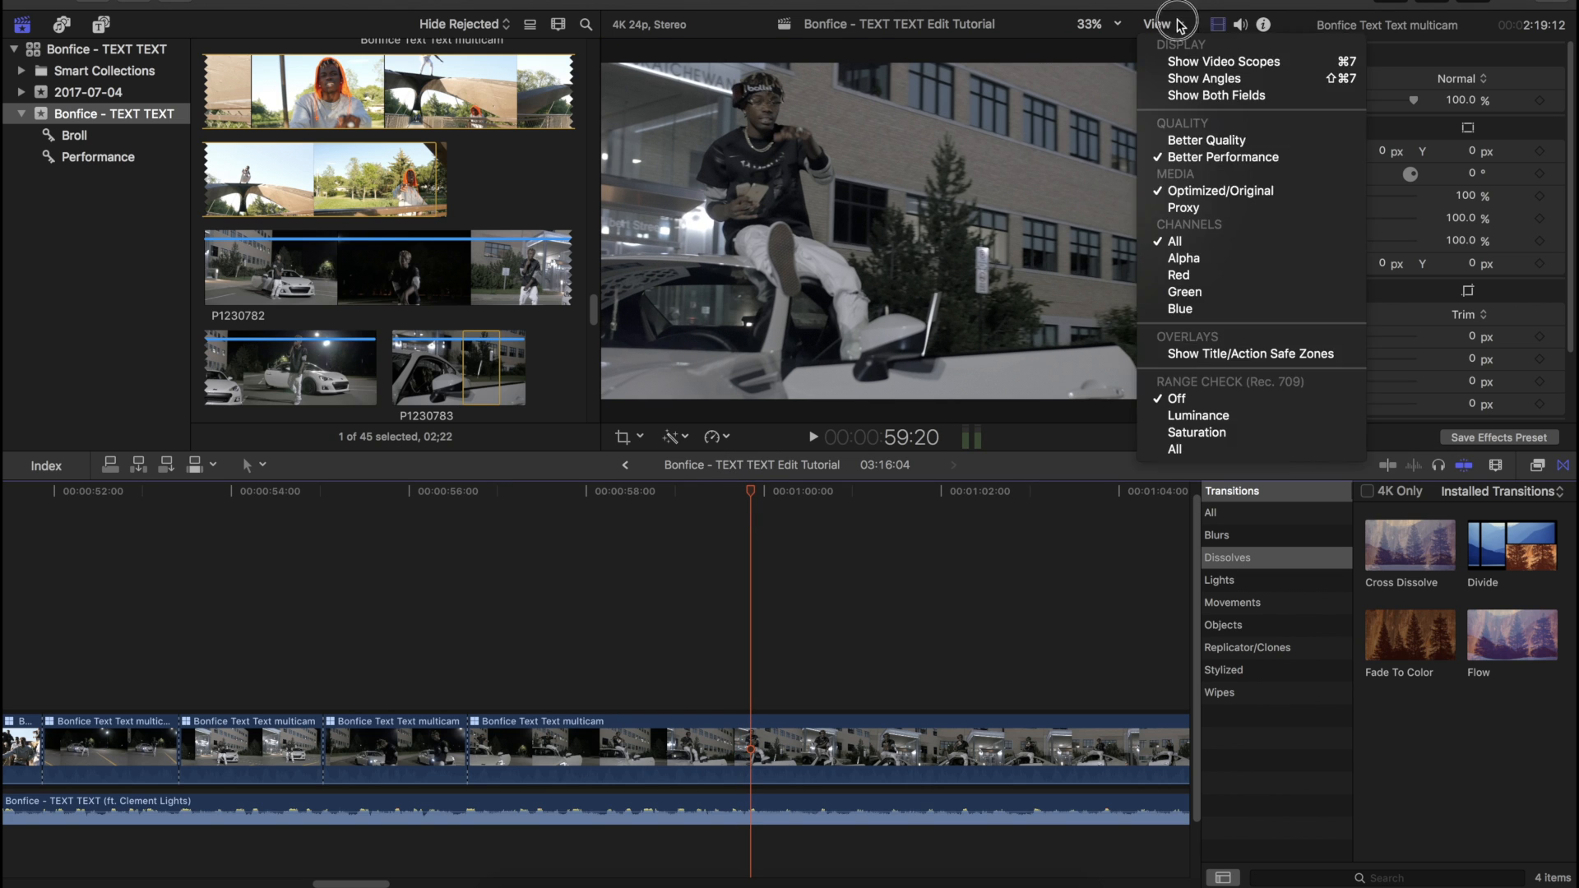
click(1204, 78)
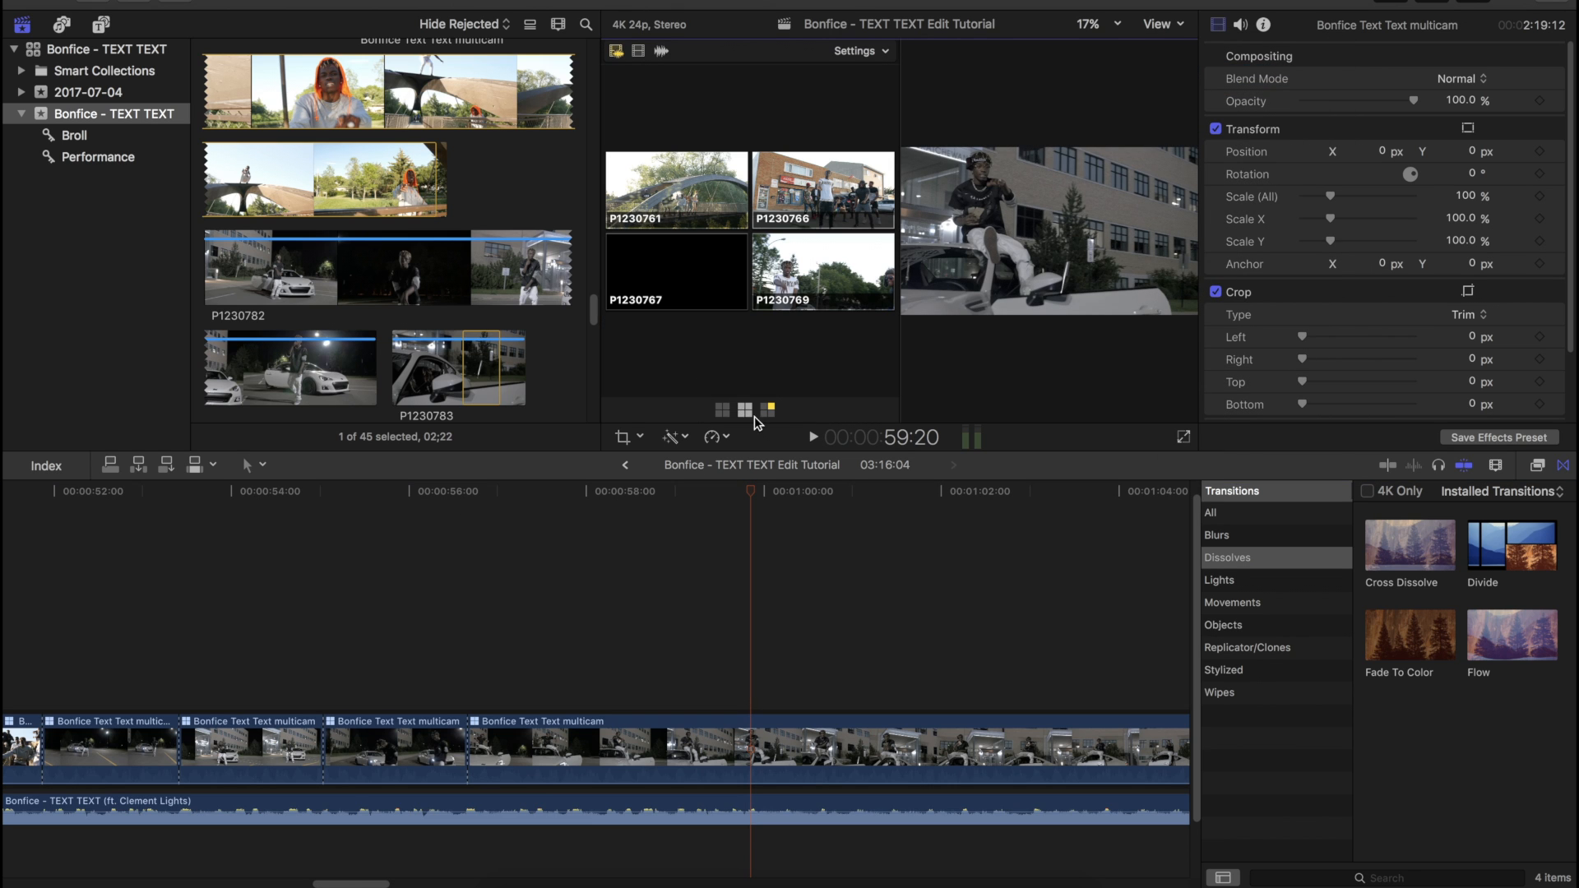
click(1174, 20)
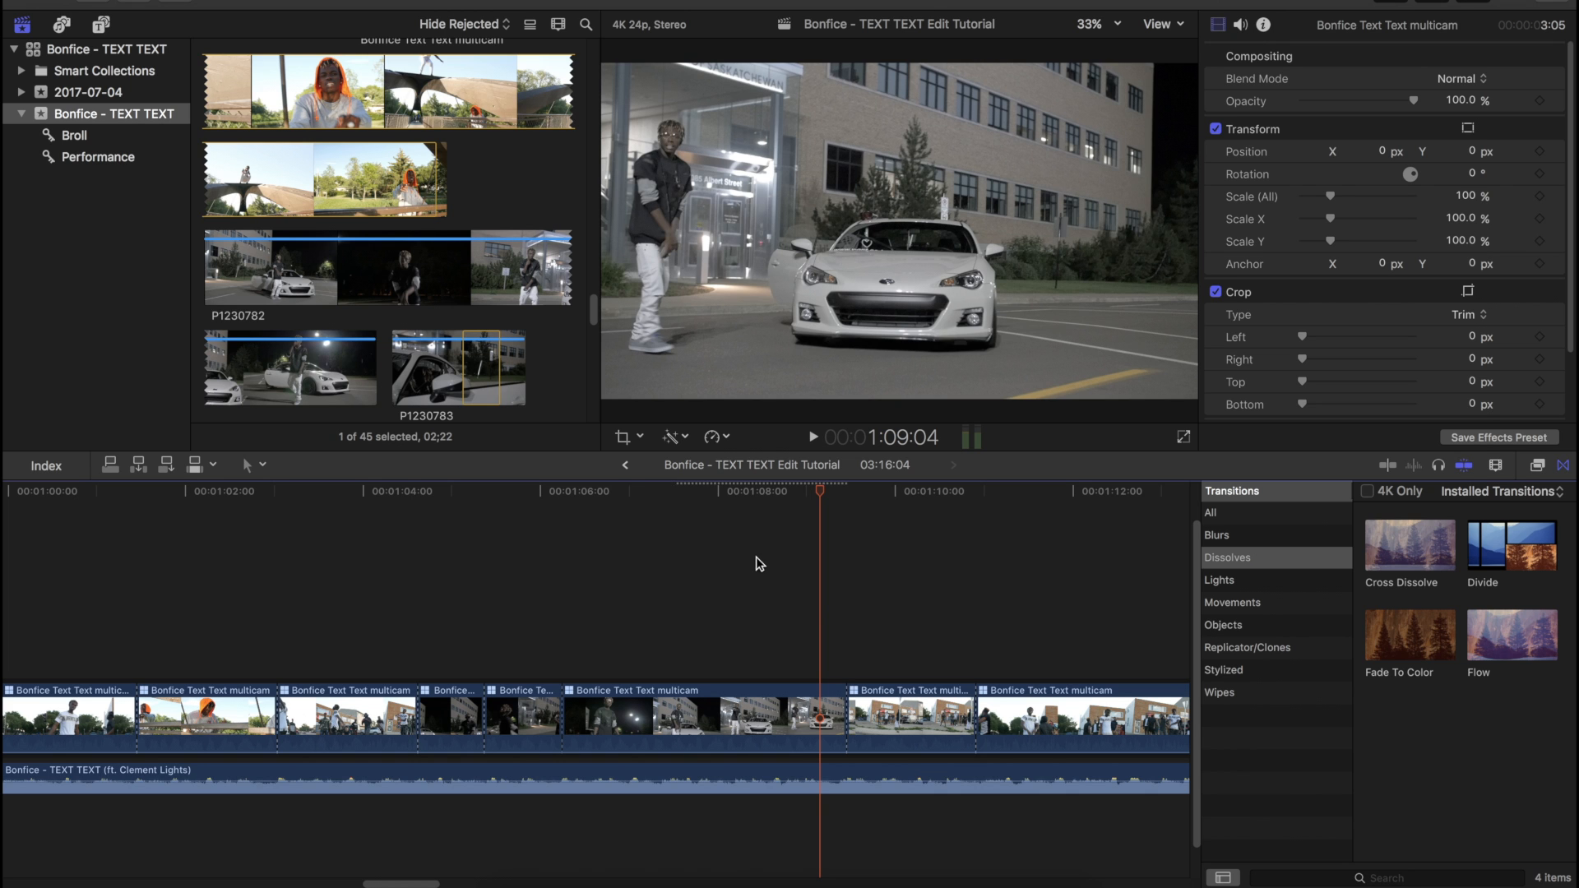
Step: Browse the daytime storefront clips and connect an excerpt of P1230772 above the multicam at 1:09:11
key(super+minus)
click(840, 498)
mouse_move(841, 498)
mouse_down()
mouse_move(828, 496)
mouse_move(874, 498)
mouse_move(827, 505)
mouse_move(871, 484)
mouse_move(838, 474)
mouse_move(877, 468)
mouse_move(705, 514)
mouse_move(836, 497)
mouse_move(880, 510)
mouse_move(837, 508)
mouse_up()
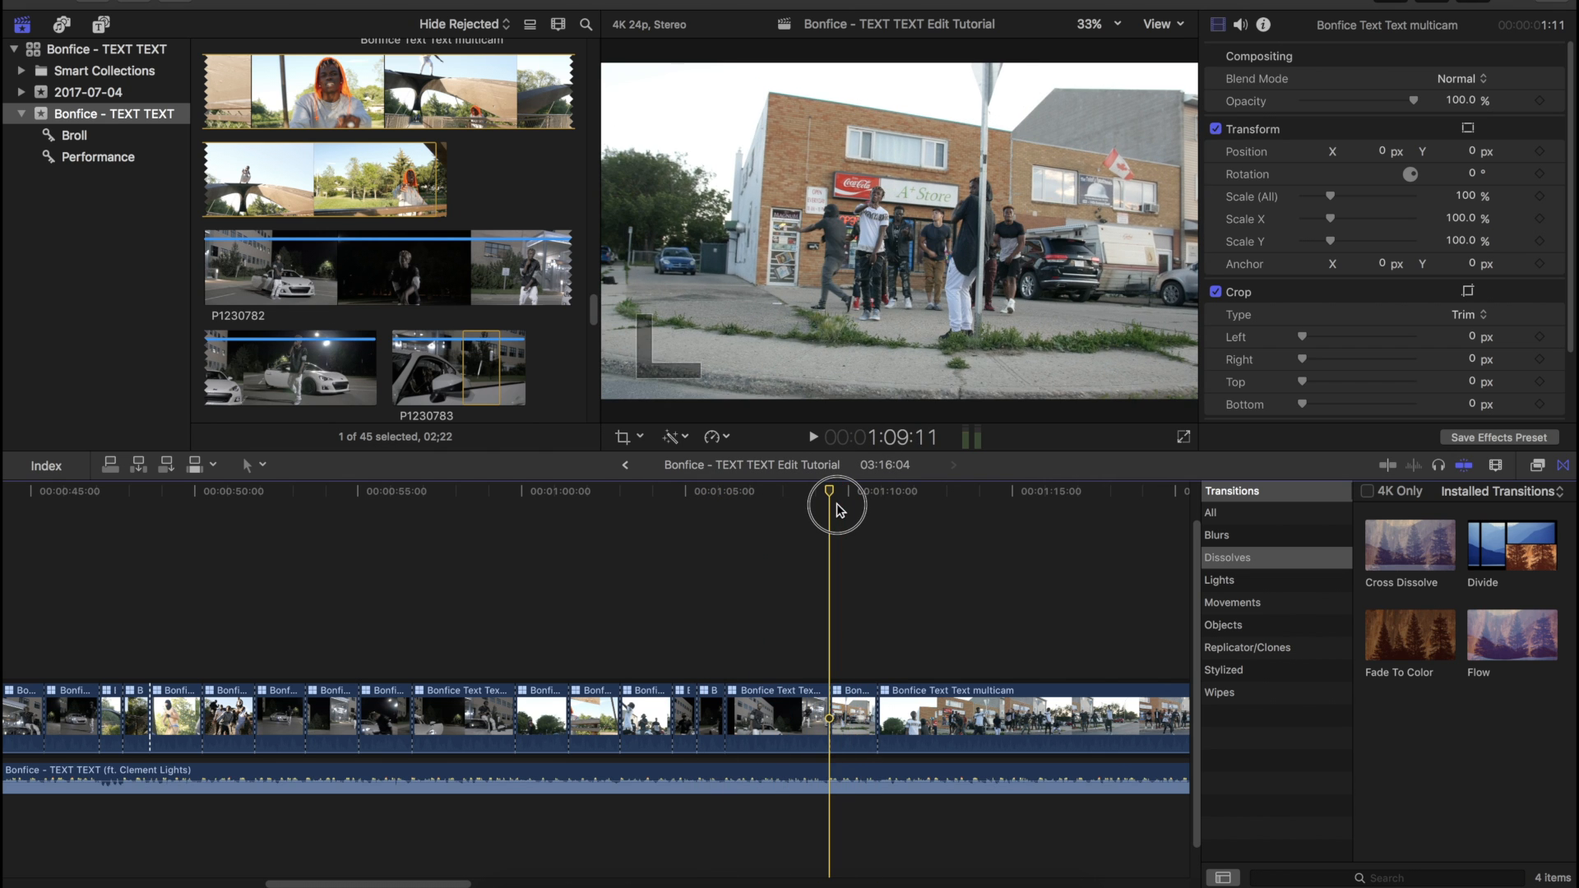
scroll(326, 285, up, 10)
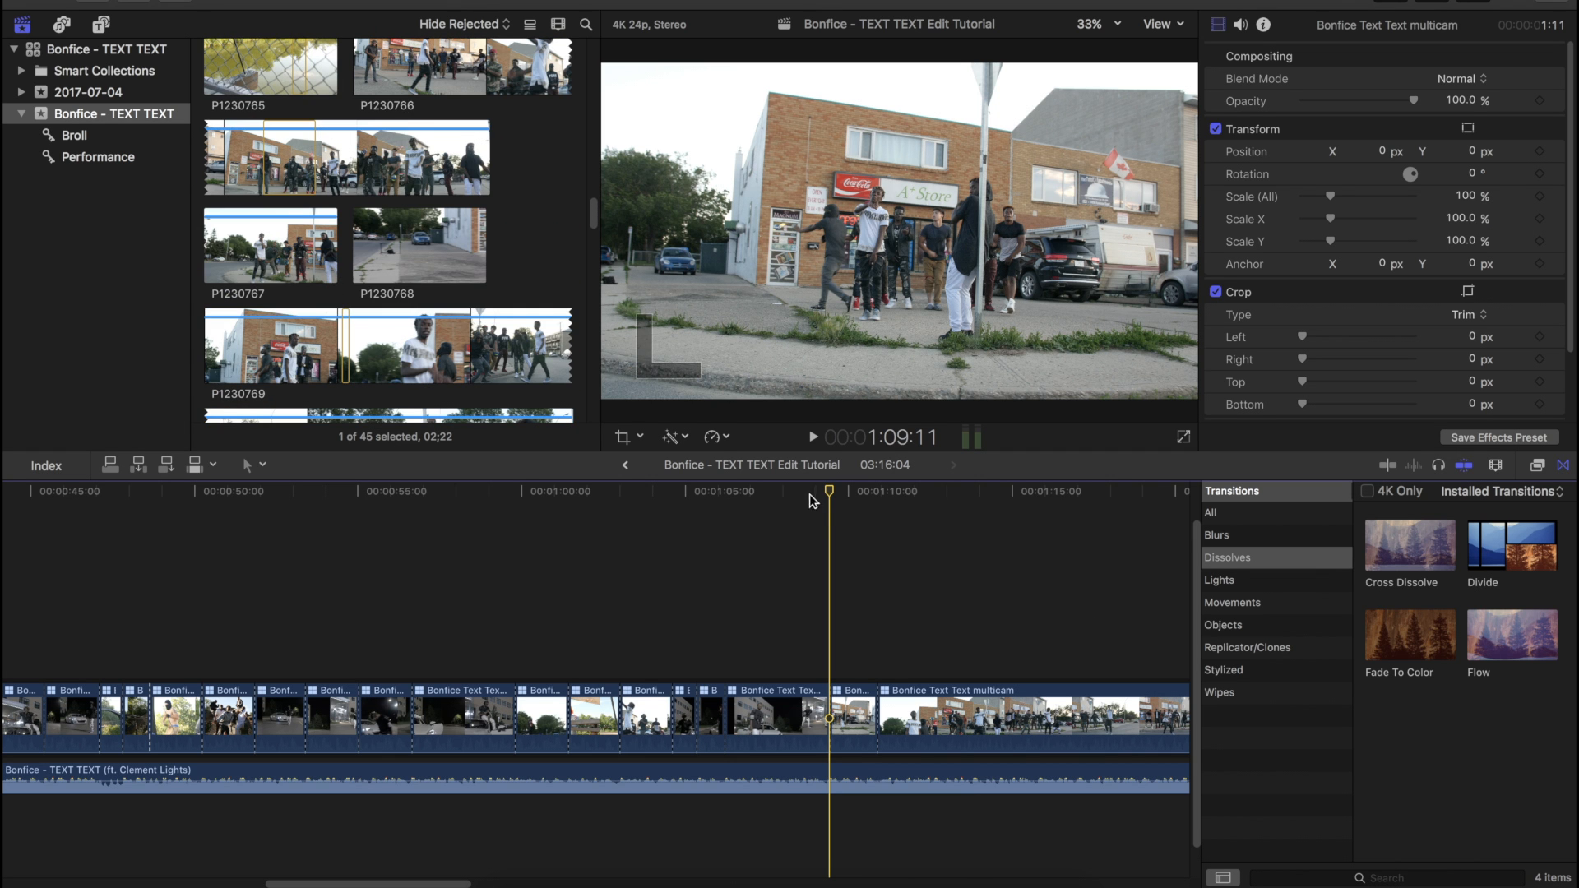
mouse_move(833, 497)
mouse_down()
mouse_move(874, 494)
mouse_move(833, 496)
mouse_up()
mouse_move(833, 497)
mouse_down()
mouse_move(865, 496)
mouse_move(838, 502)
mouse_up()
click(393, 253)
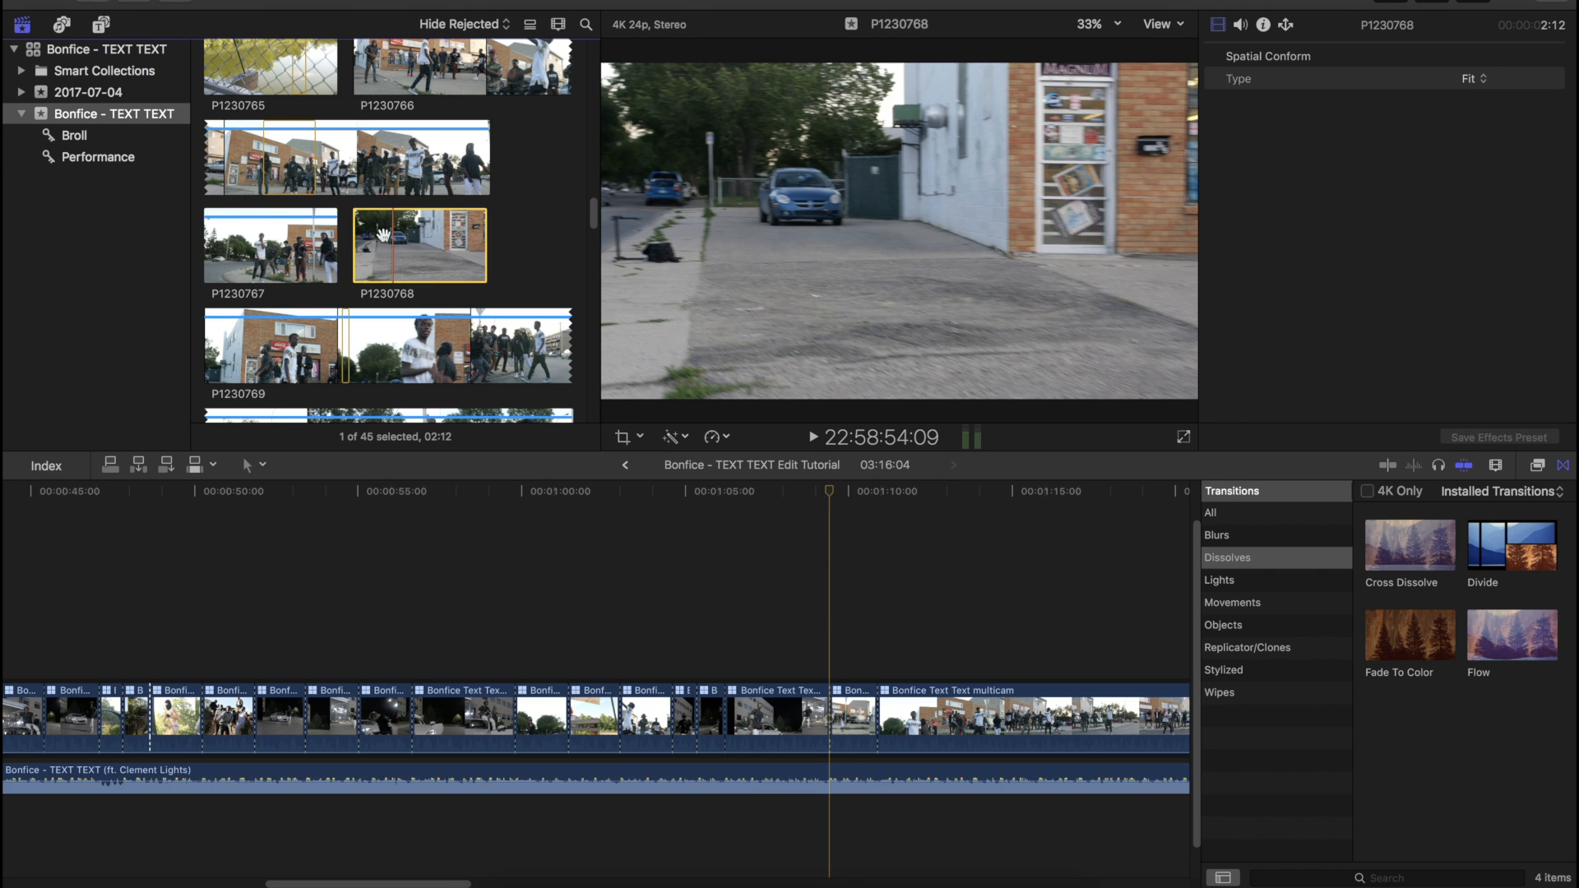
click(255, 246)
scroll(311, 333, down, 3)
click(400, 279)
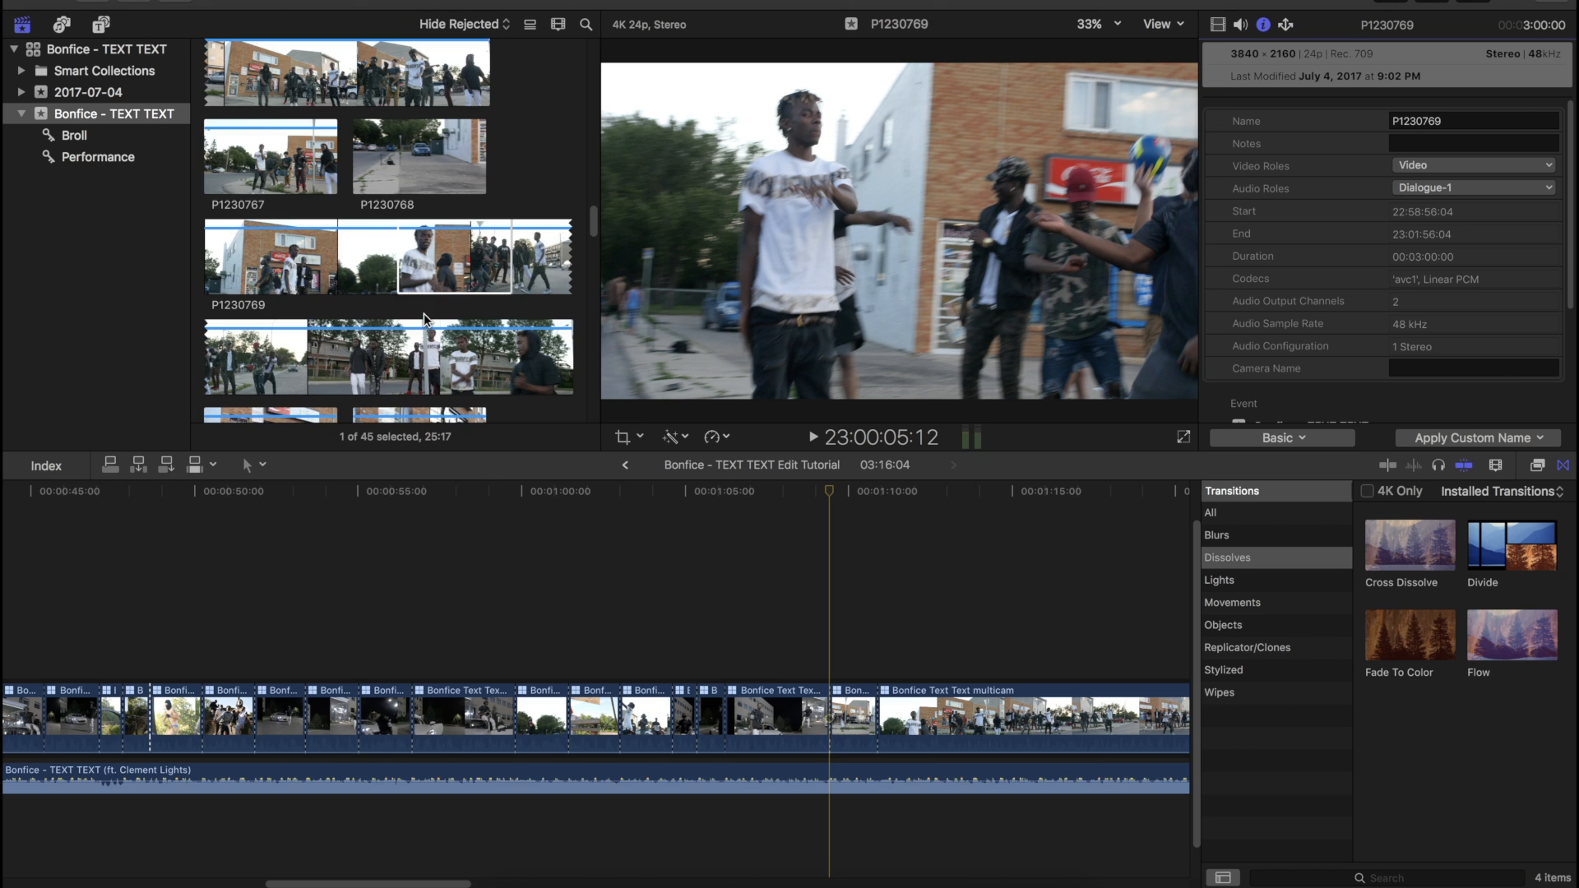
scroll(381, 182, down, 10)
drag(381, 182, 863, 655)
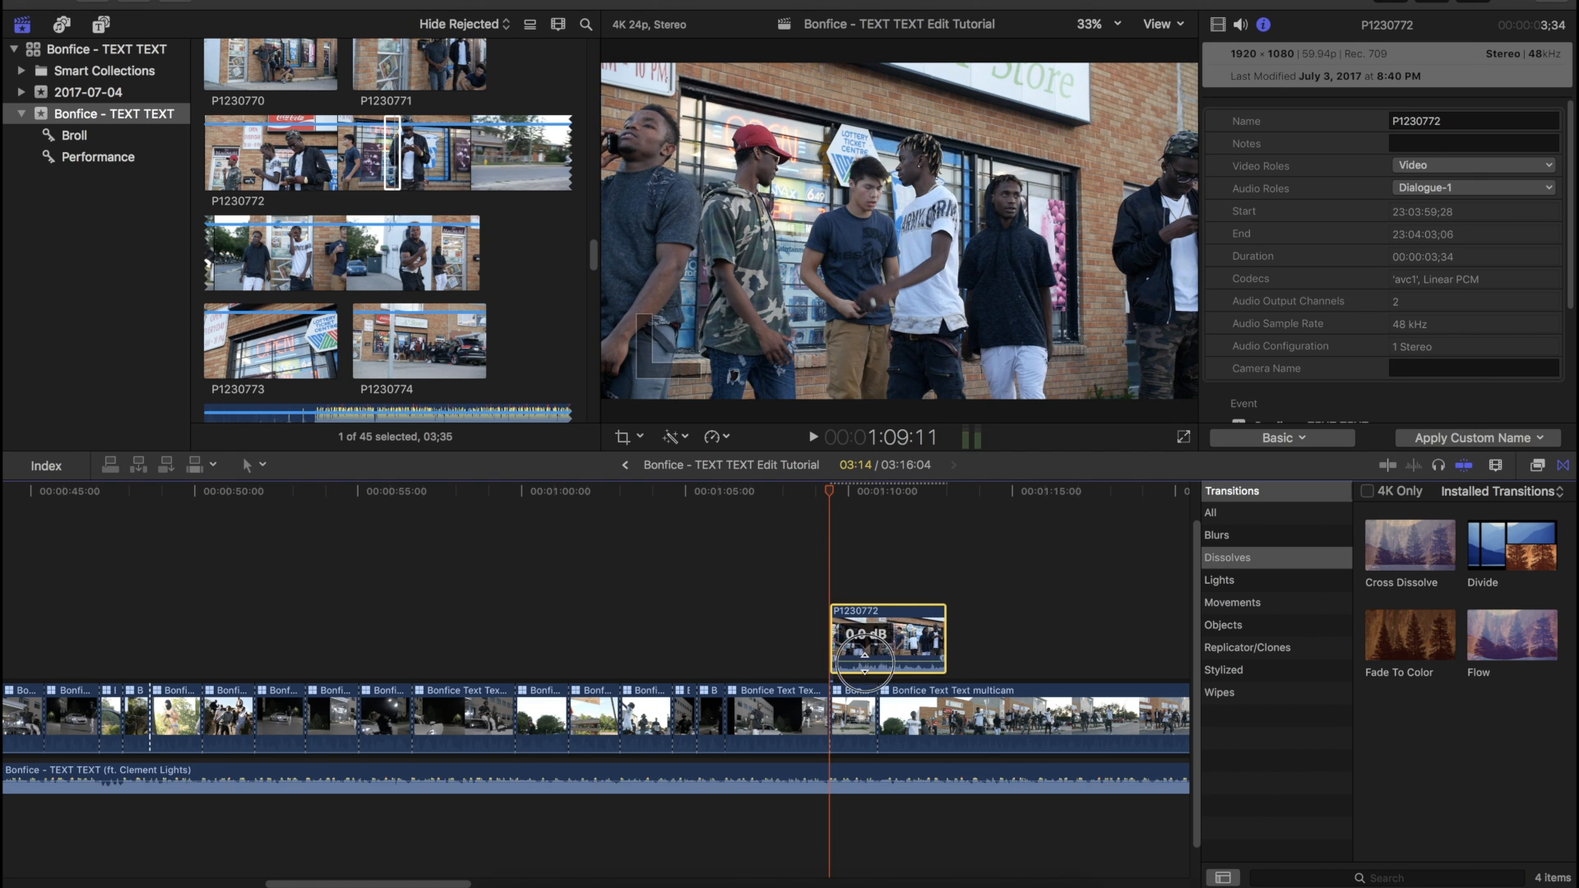
Step: Slow the connected P1230772 clip to 50% speed and end it at the next multicam cut below it
click(714, 437)
mouse_move(871, 453)
click(956, 453)
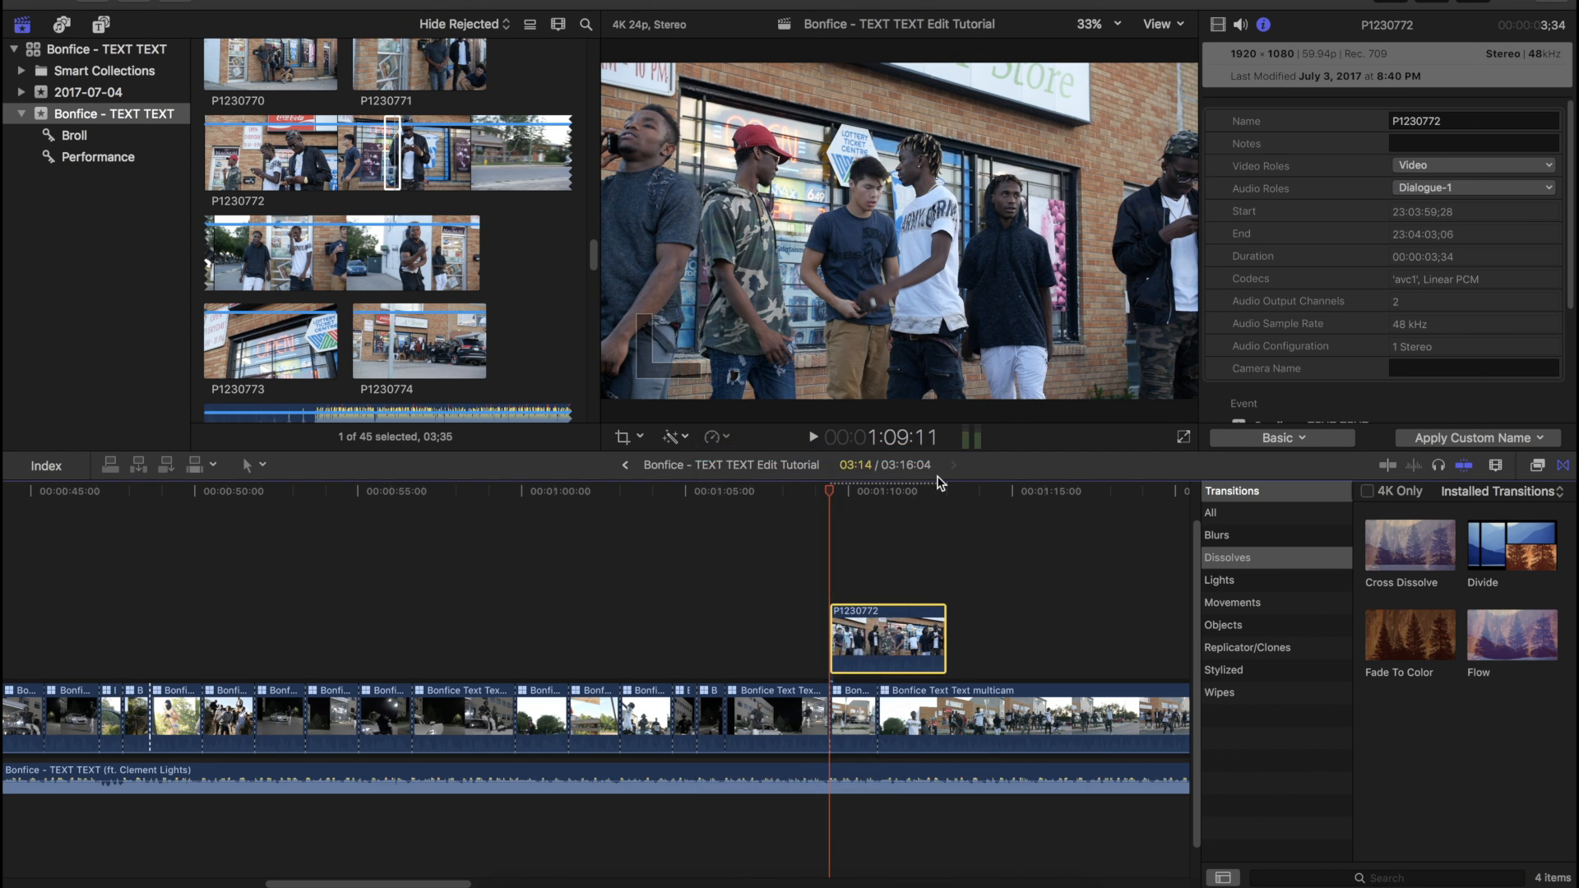
click(801, 525)
key(space)
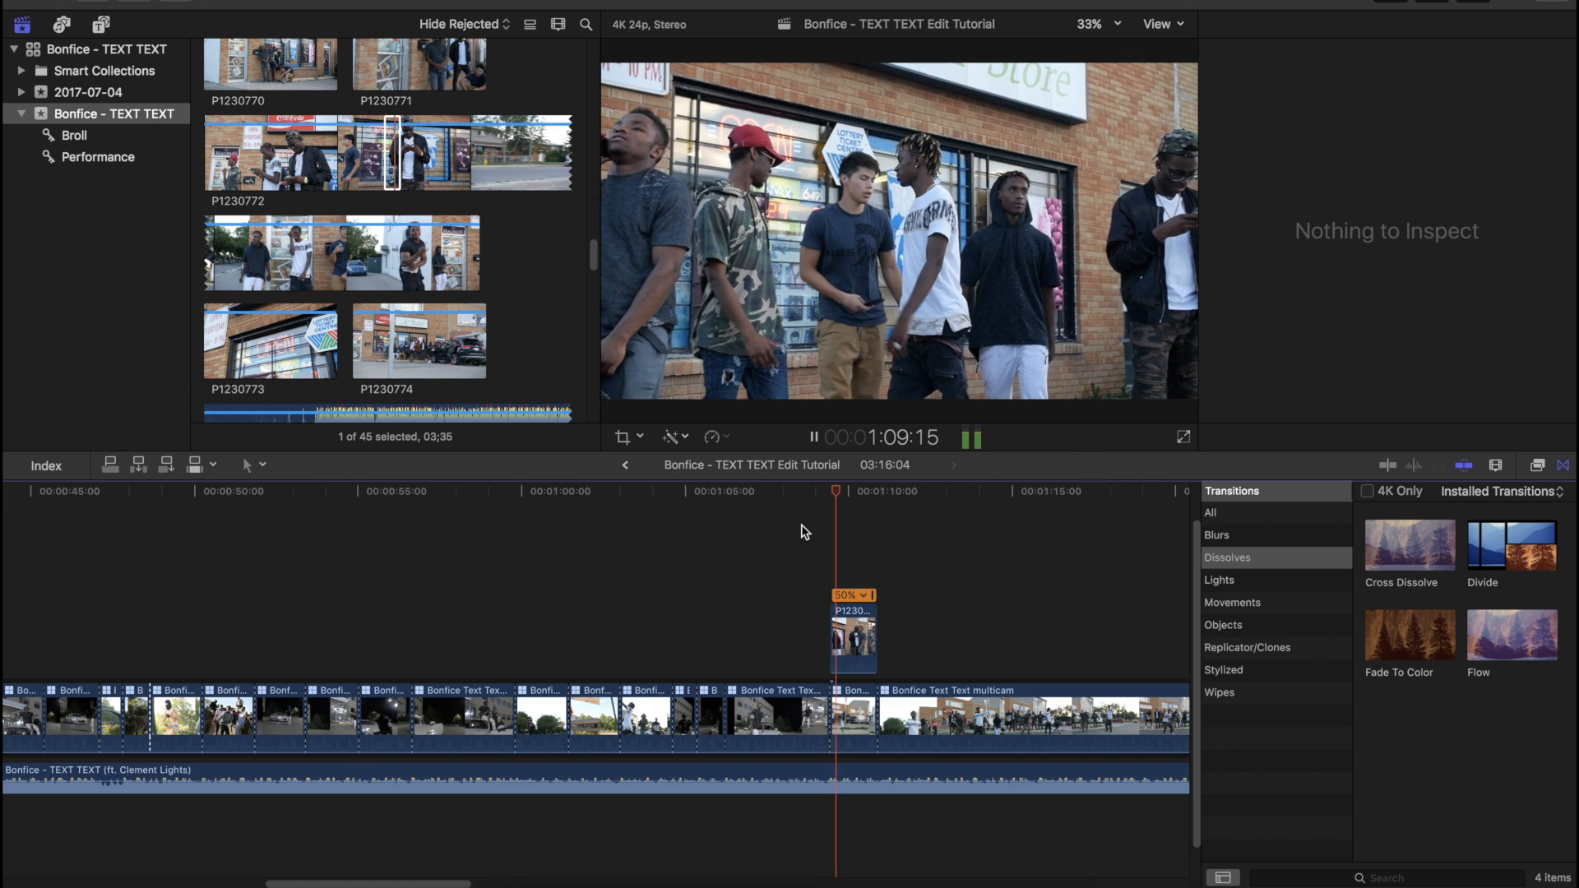
Step: Delete the connected P1230772 clip above the multicam at 1:09:11
click(853, 616)
key(BackSpace)
Step: Look over the uncut remainder of the multicam performance, from about 1:12 to 2:20
scroll(890, 566, right, 5)
key(super+minus)
key(super+minus)
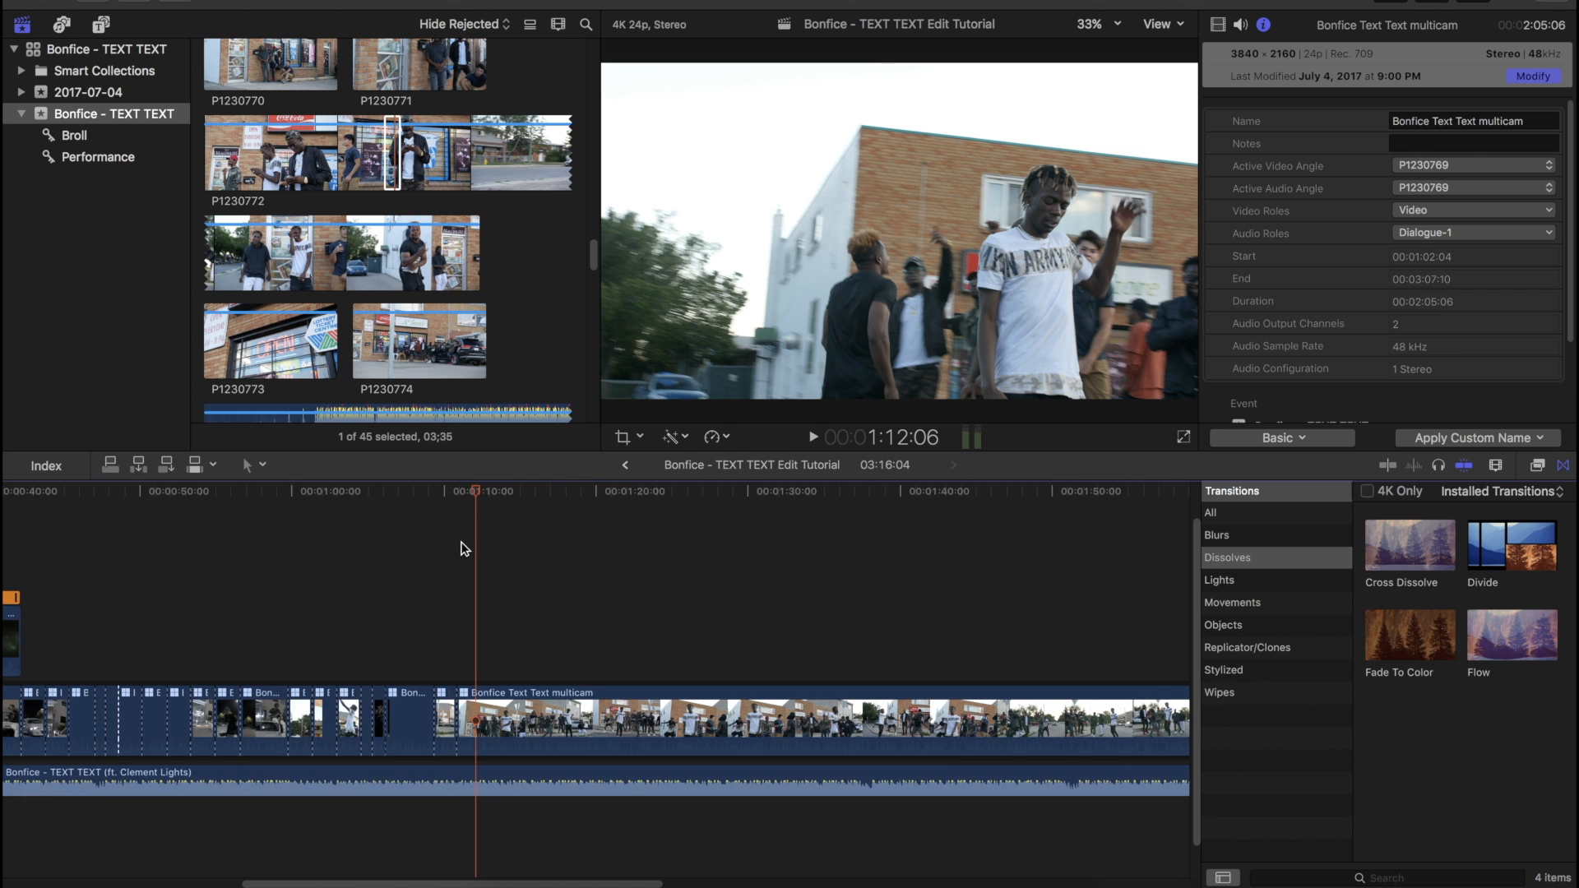
key(super+minus)
click(734, 517)
click(861, 533)
scroll(853, 537, right, 3)
drag(777, 498, 805, 681)
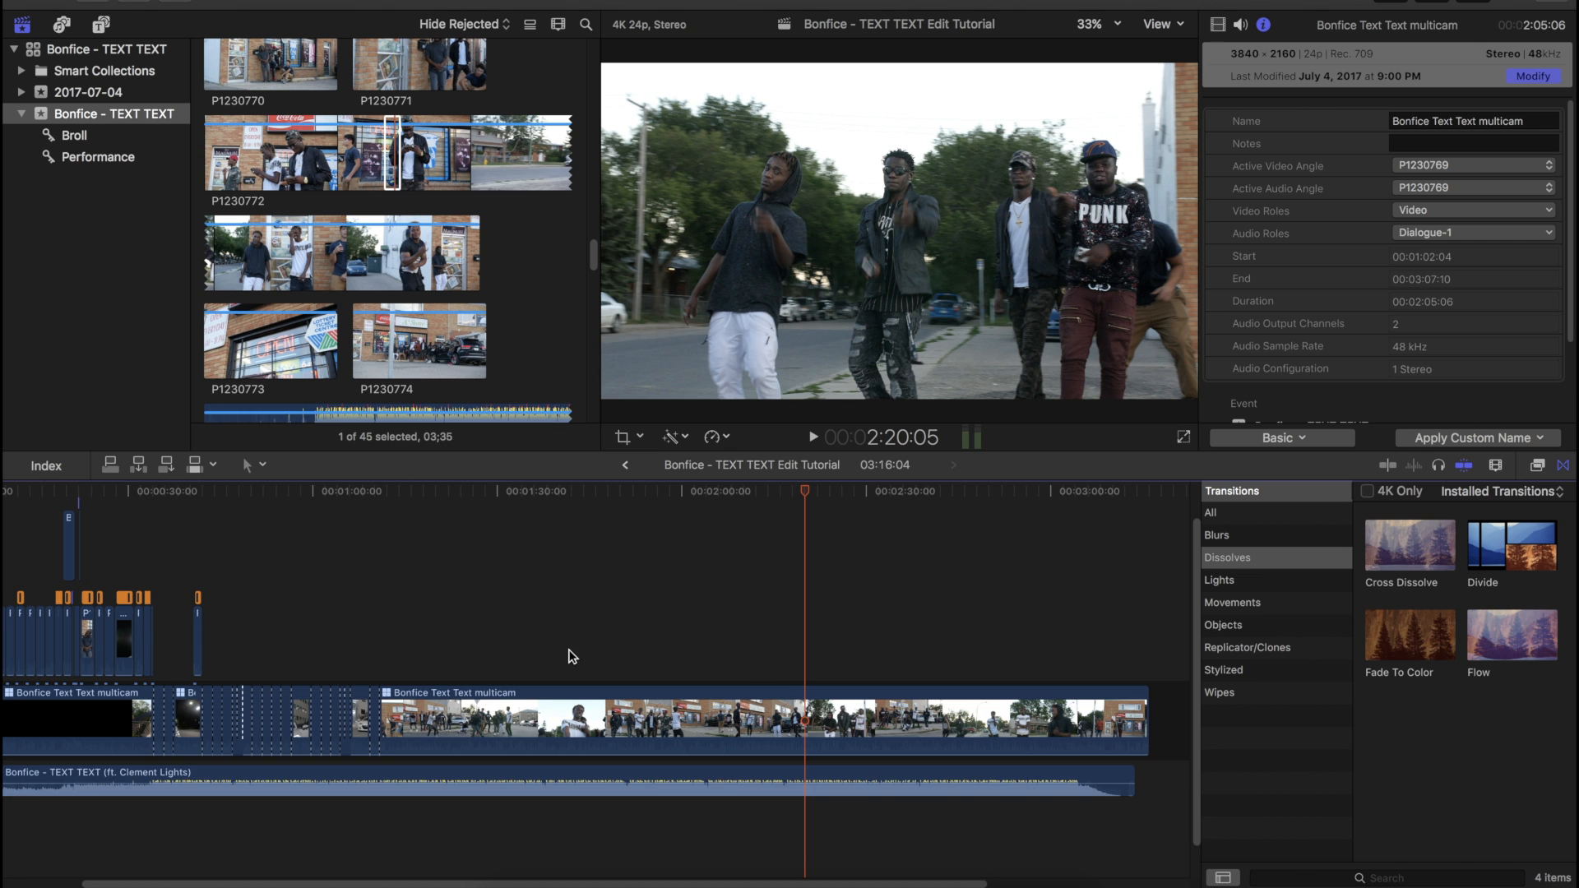
Step: Skim the most recent multicam cuts between about 1:07 and 1:10:22, checking the night and daytime angles
scroll(573, 655, left, 5)
drag(271, 495, 485, 512)
key(super+equal)
key(super+equal)
key(super+equal)
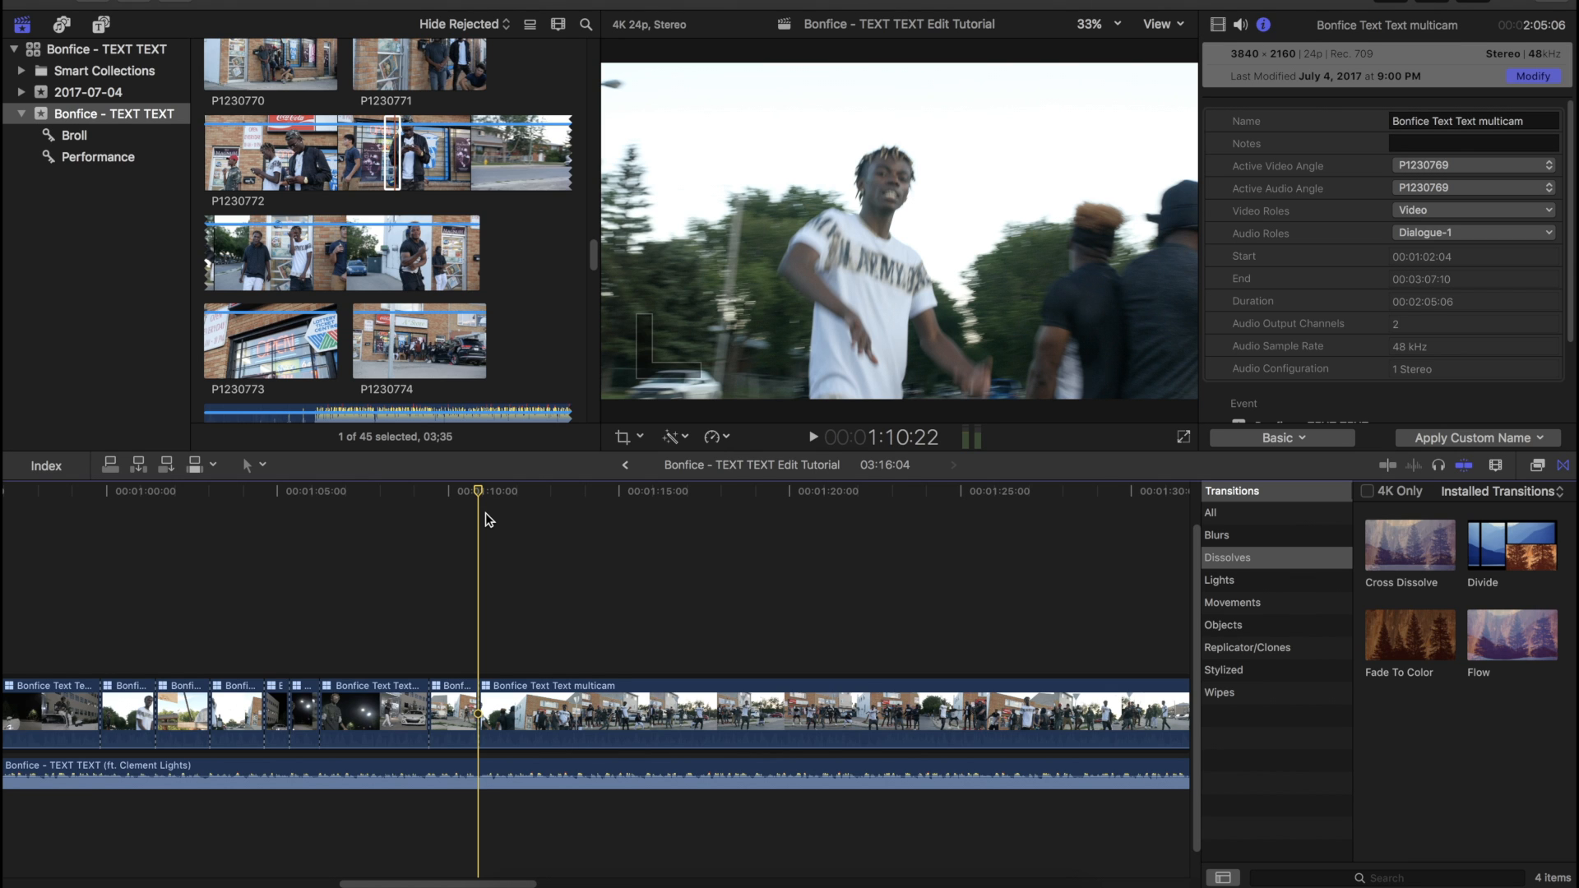
drag(374, 493, 390, 484)
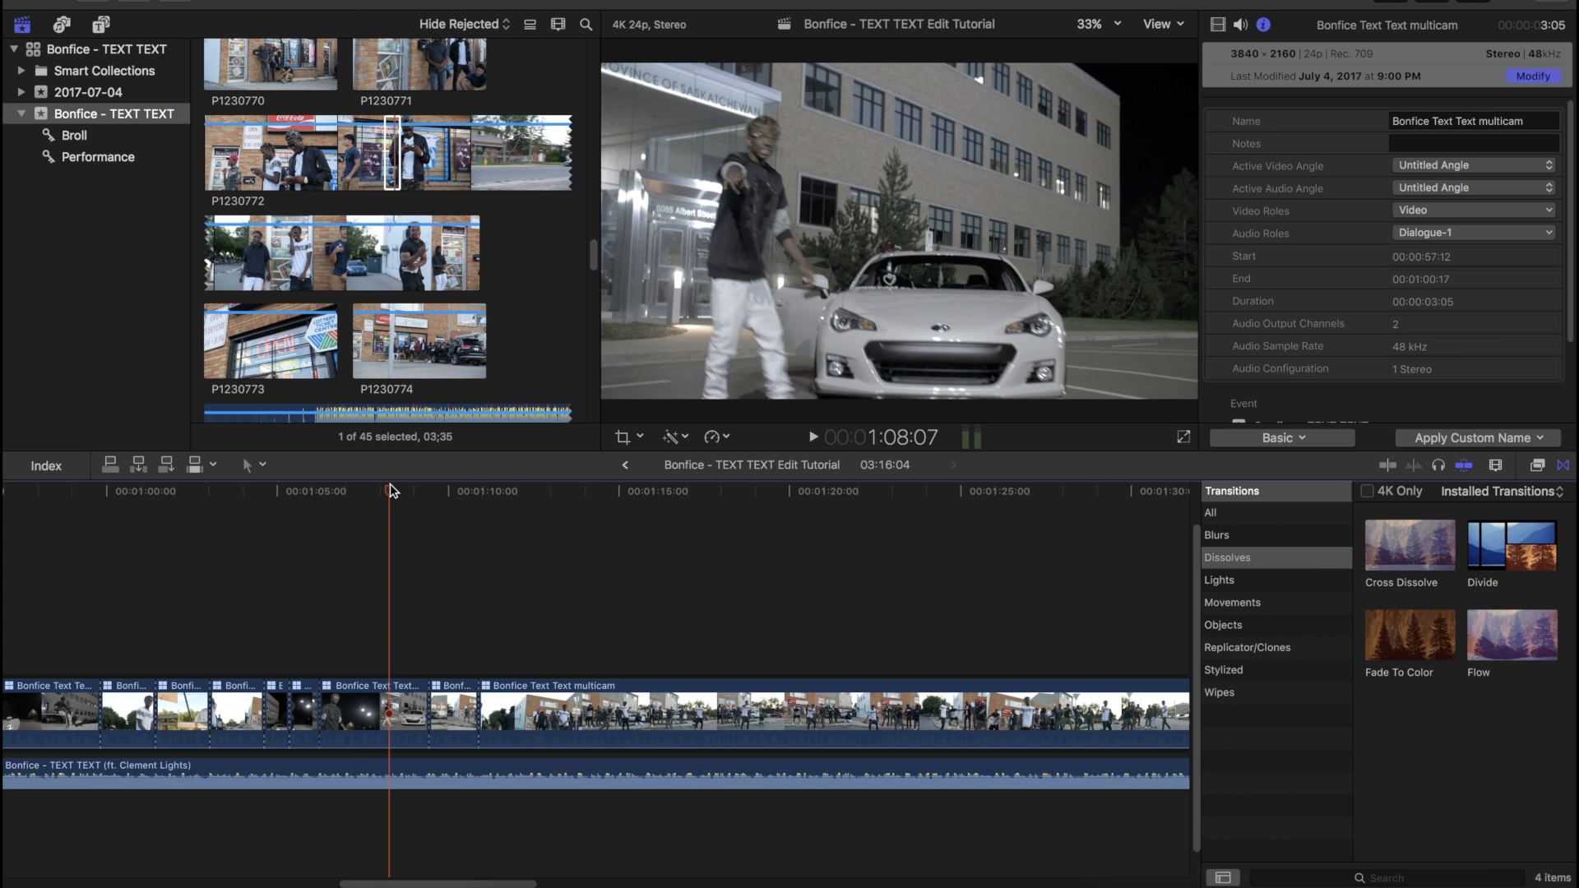
drag(390, 483, 346, 546)
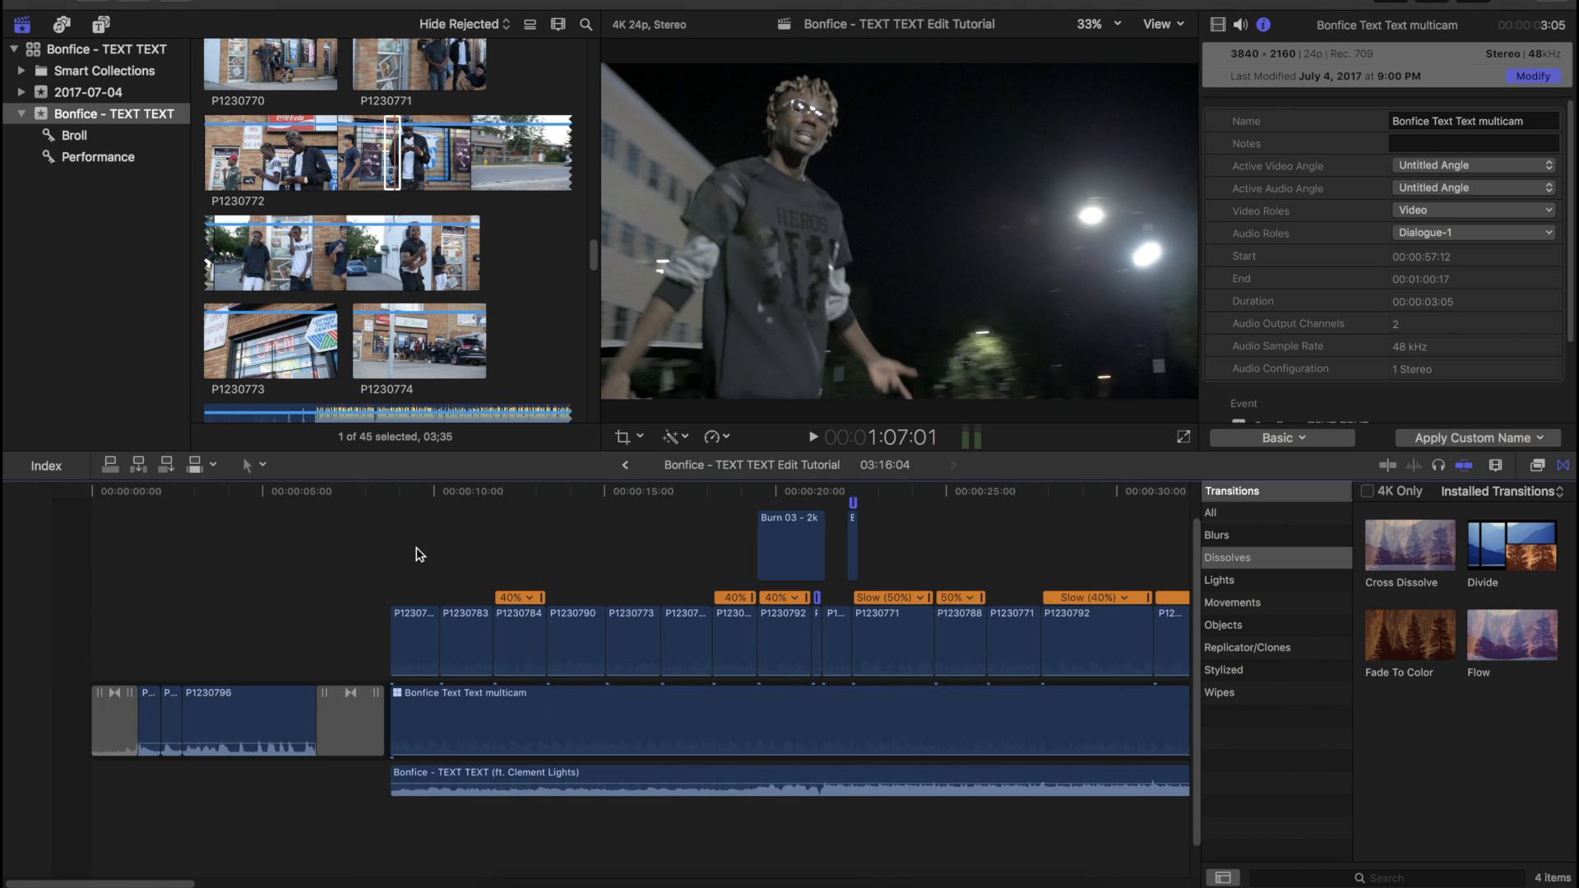
Step: Review the edited section from the intro b-roll through the night and daytime multicam cuts up to about 1:06
scroll(416, 555, right, 1)
click(533, 536)
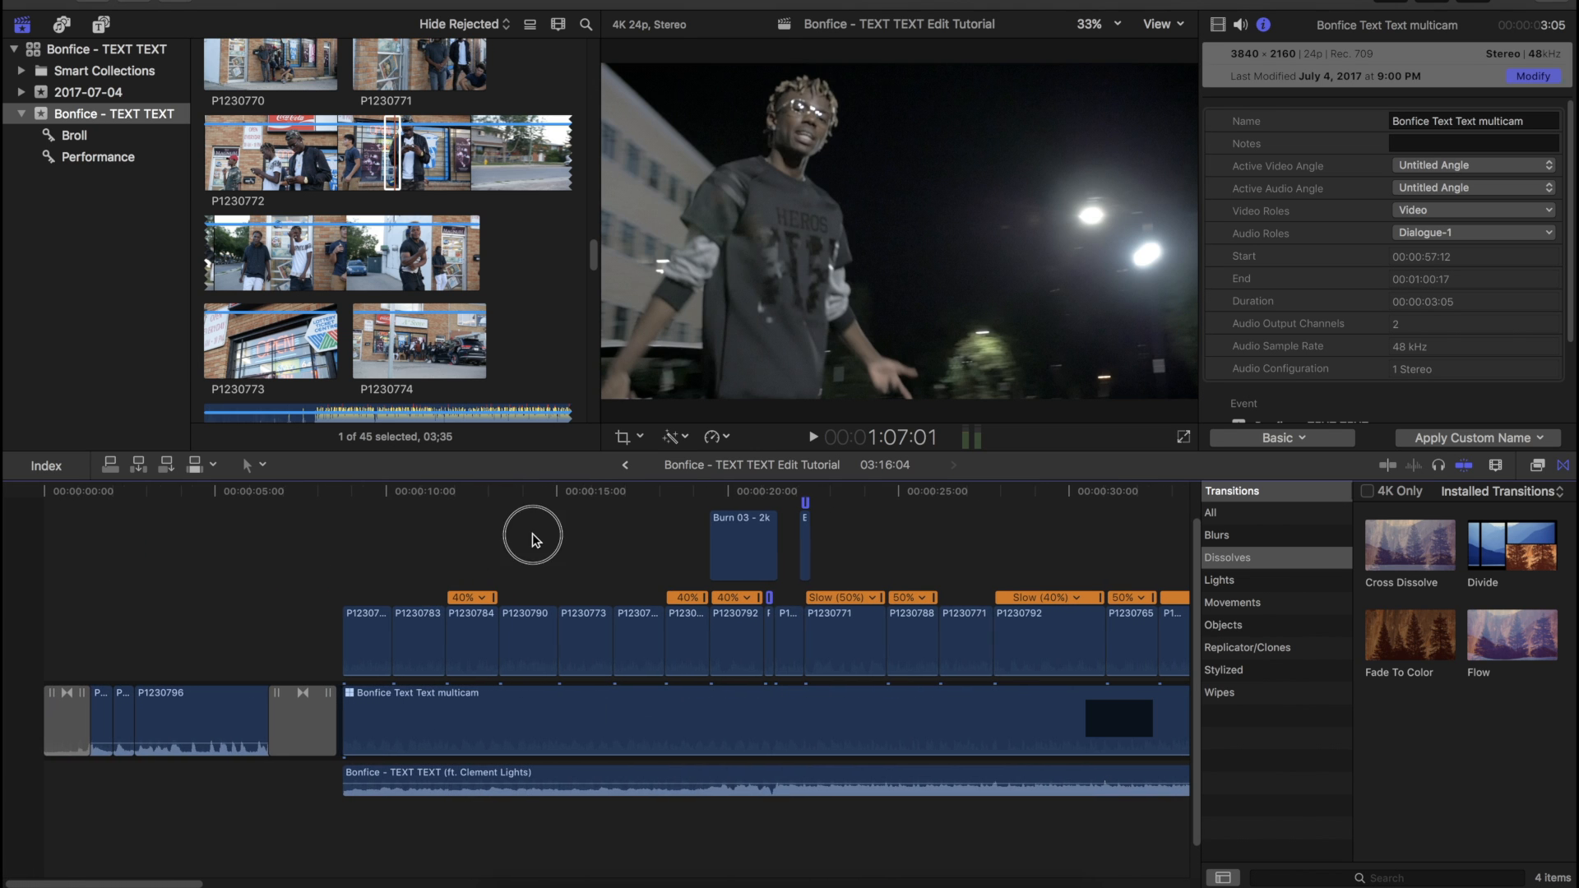
mouse_move(667, 492)
mouse_down()
mouse_move(892, 497)
mouse_move(724, 510)
mouse_move(994, 535)
mouse_up()
scroll(962, 534, right, 5)
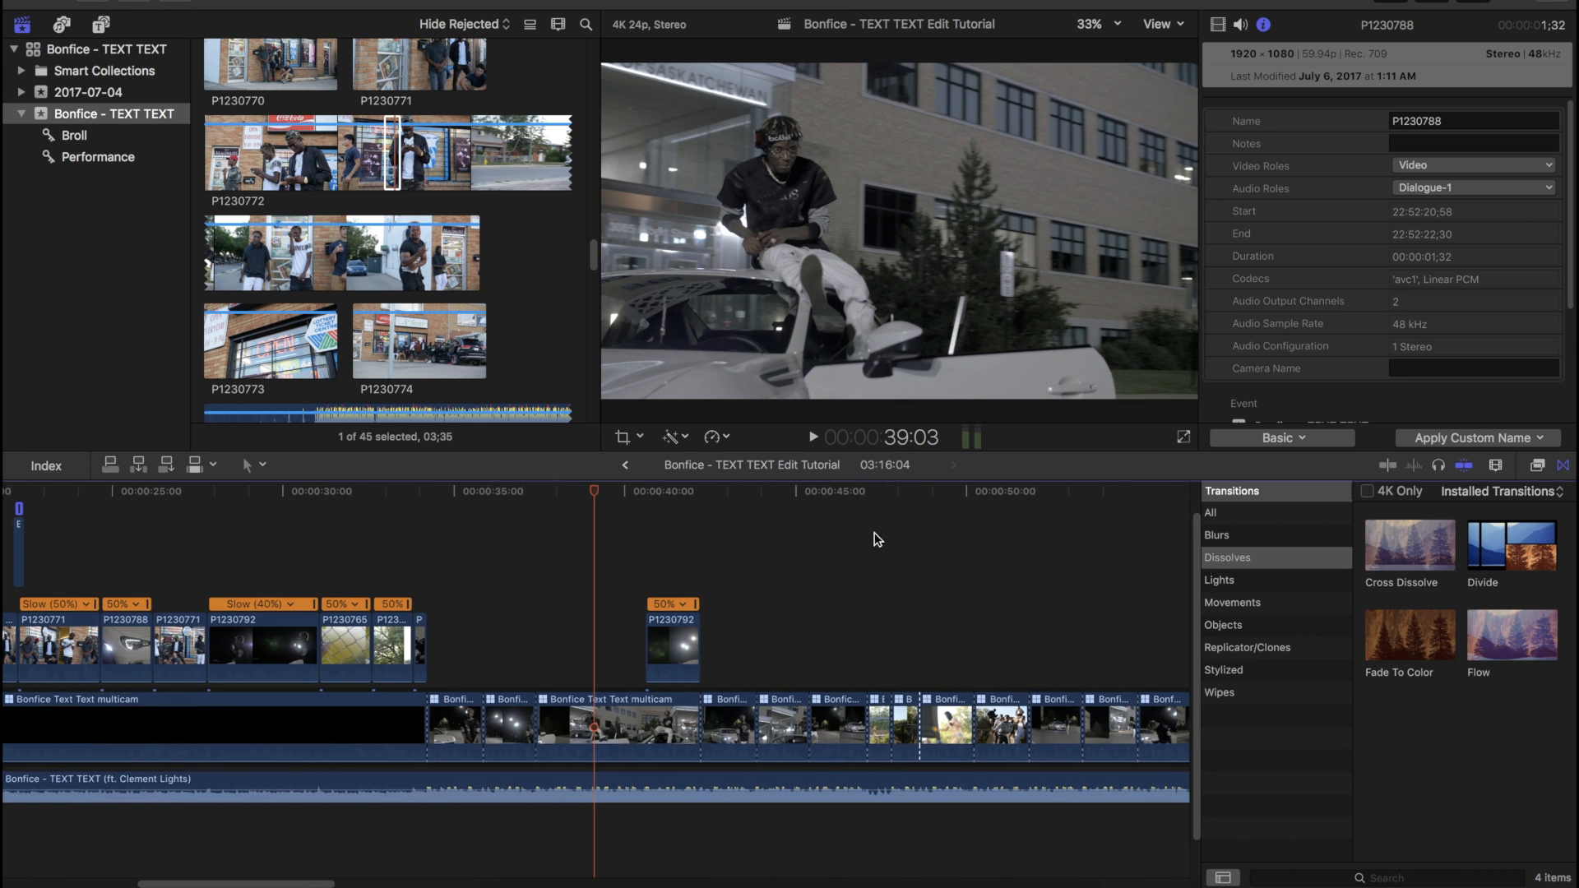
drag(606, 497, 806, 511)
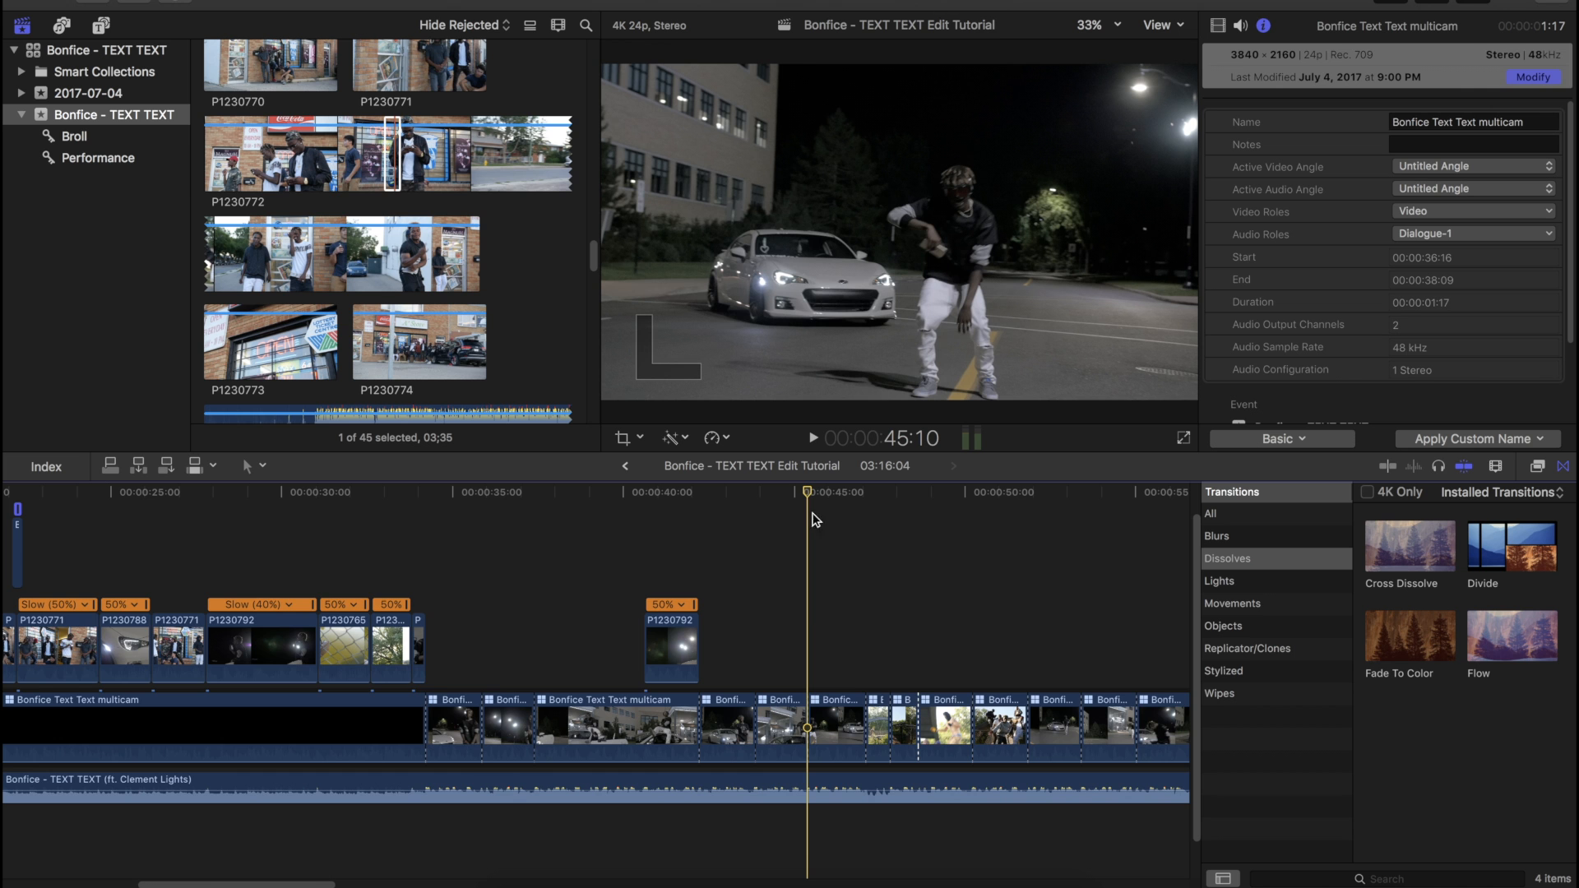
scroll(814, 527, right, 5)
drag(564, 493, 1022, 521)
drag(748, 490, 970, 511)
scroll(909, 518, right, 10)
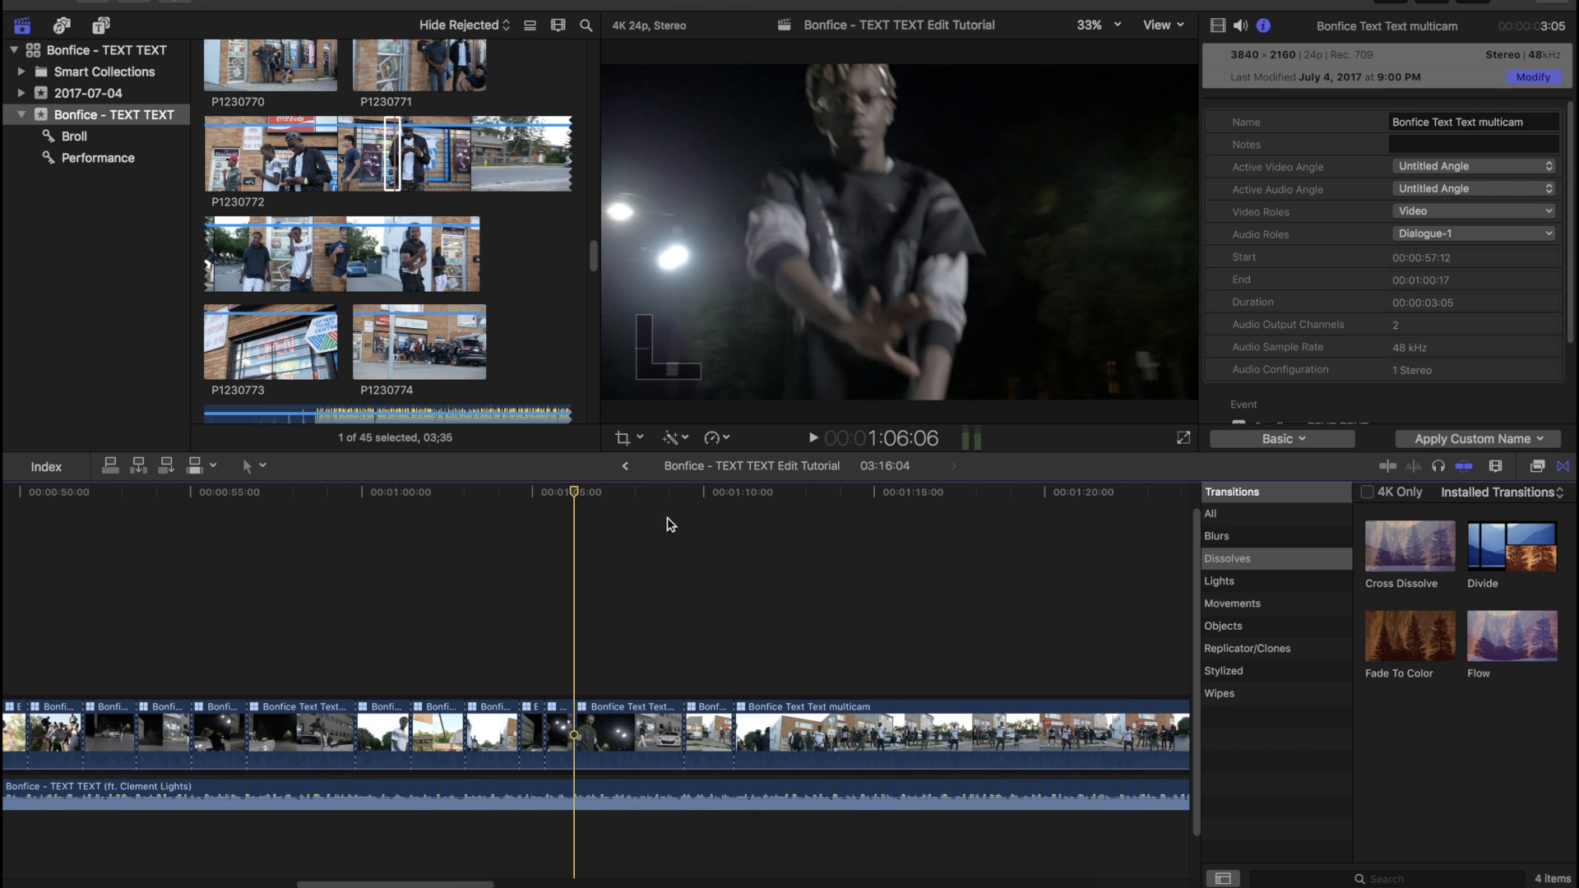
drag(669, 534, 377, 585)
scroll(377, 586, left, 10)
click(502, 493)
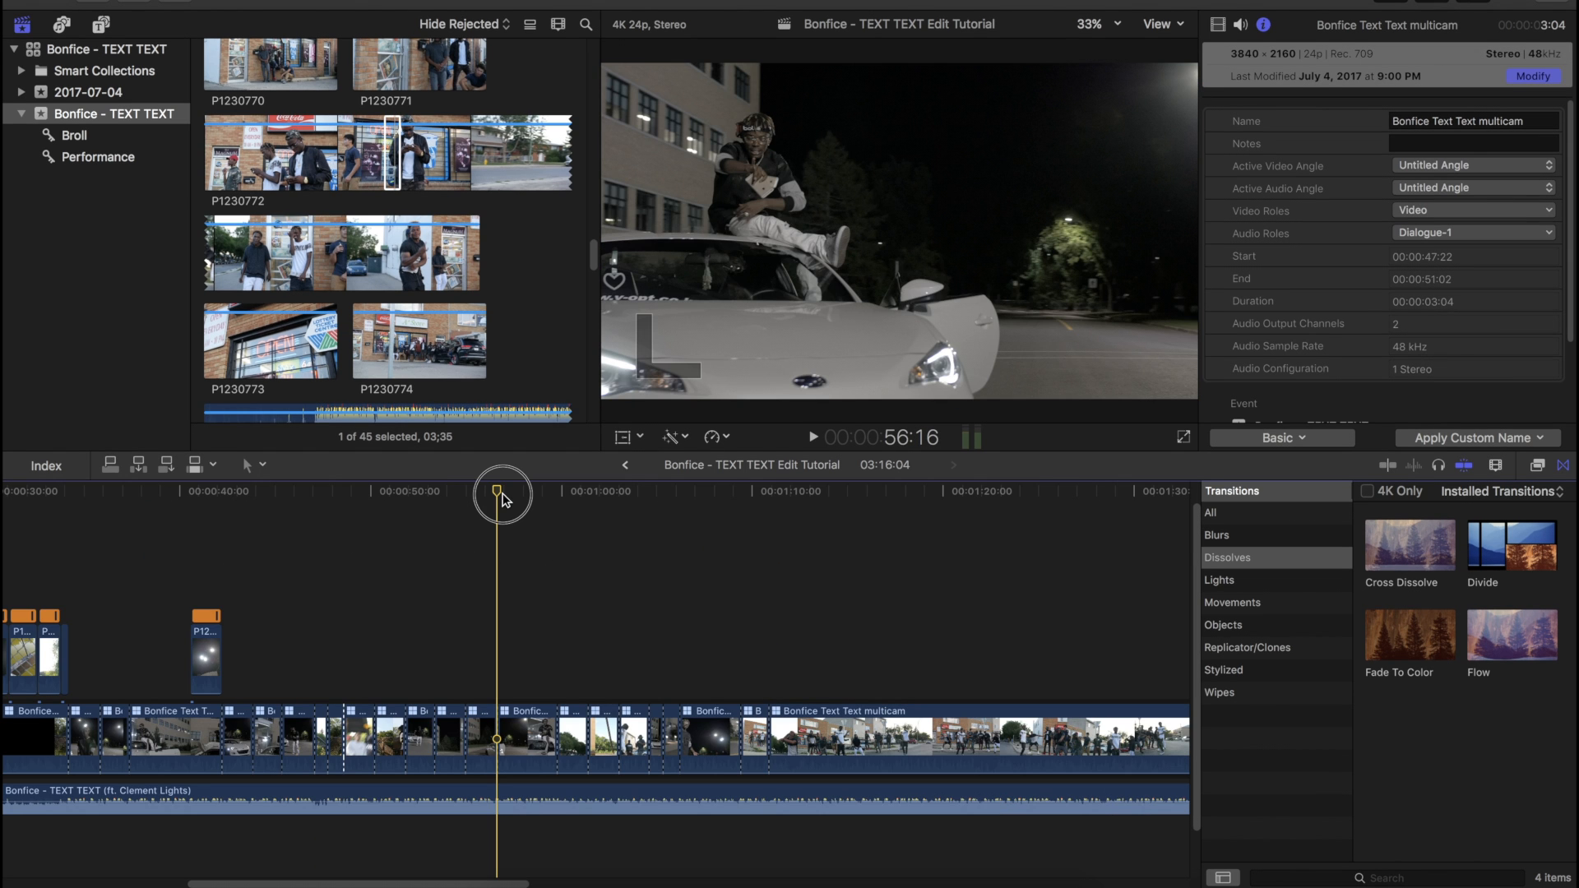